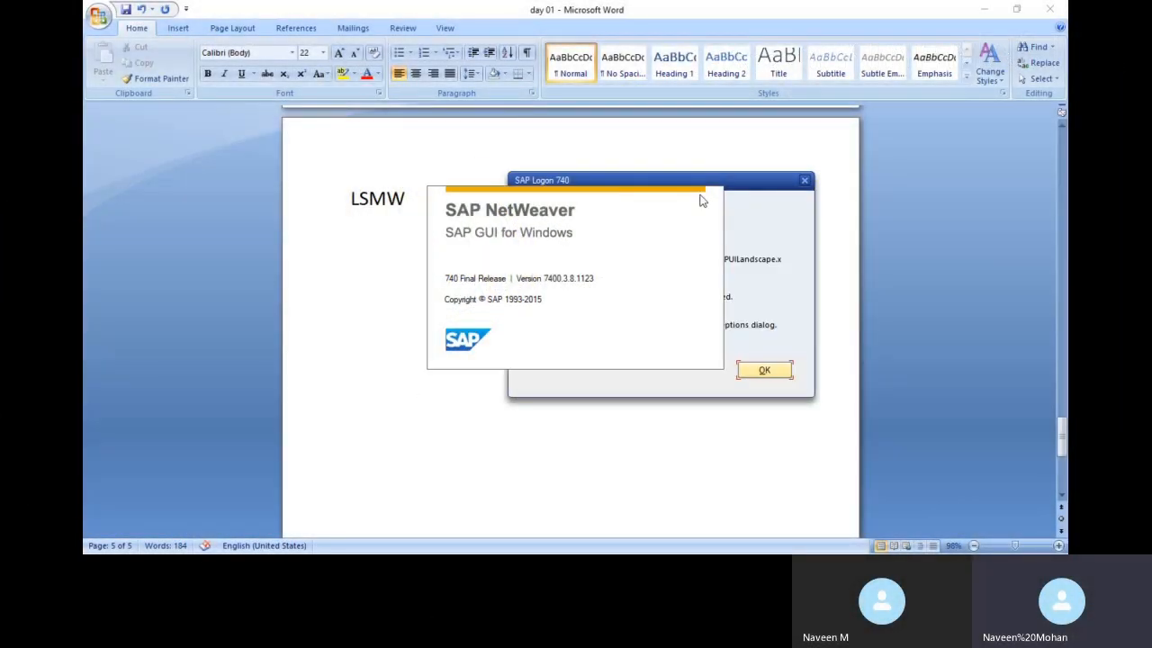
Dismiss the SAP Logon configuration error and log on to the fico connection
drag(729, 181, 843, 237)
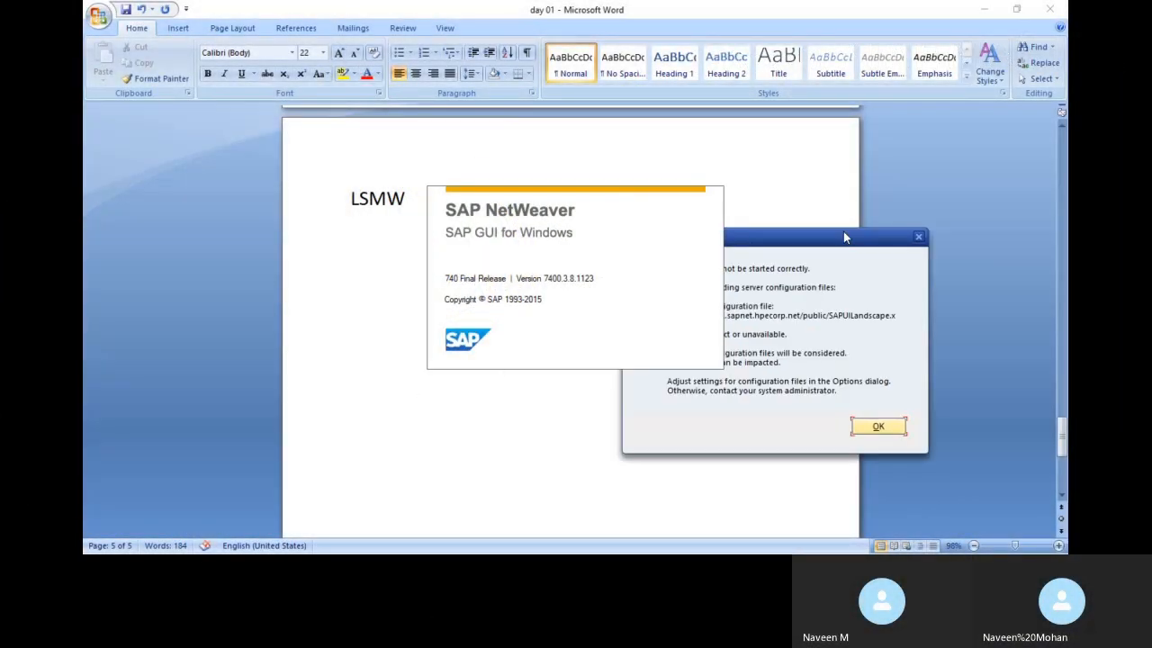
click(887, 429)
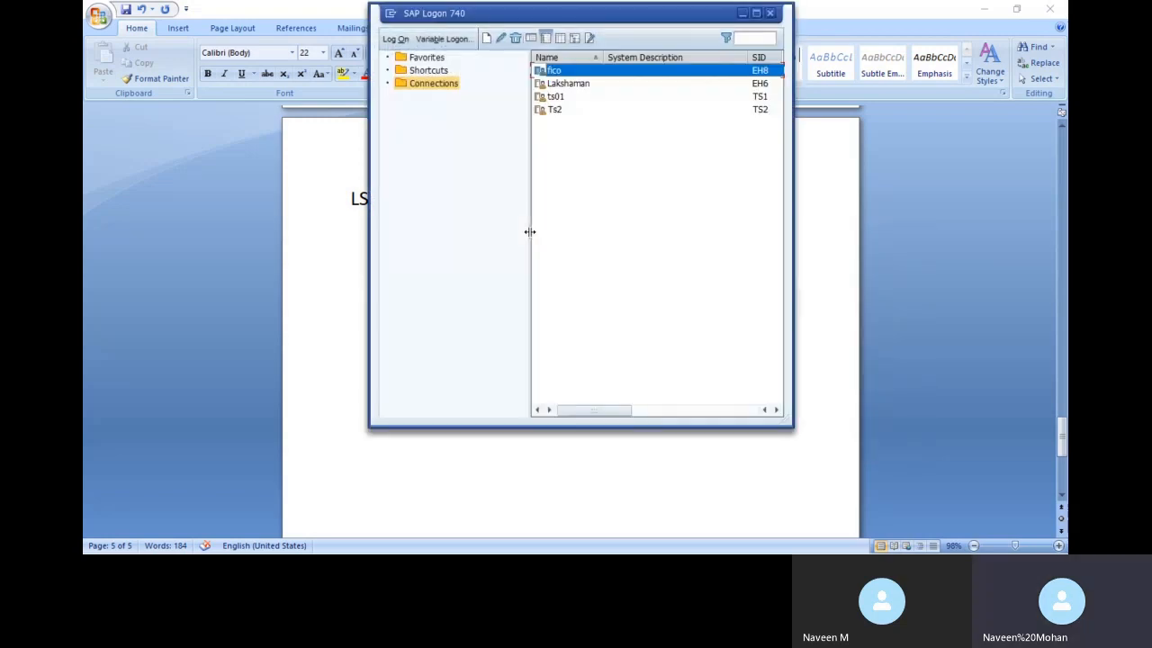
click(556, 83)
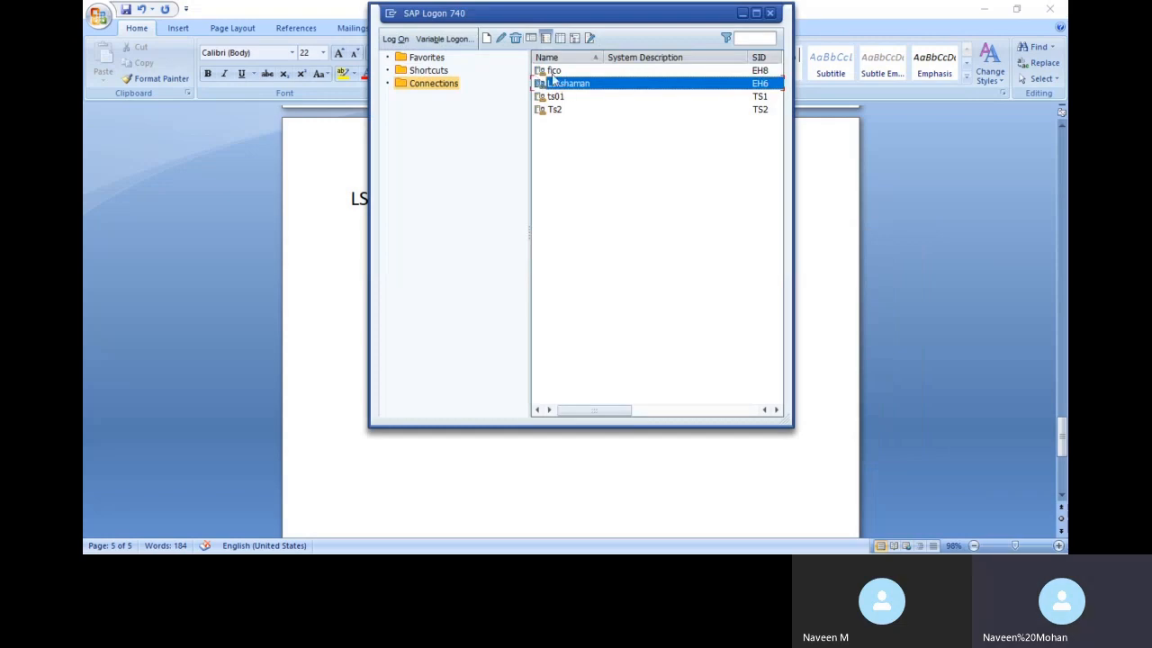
click(550, 72)
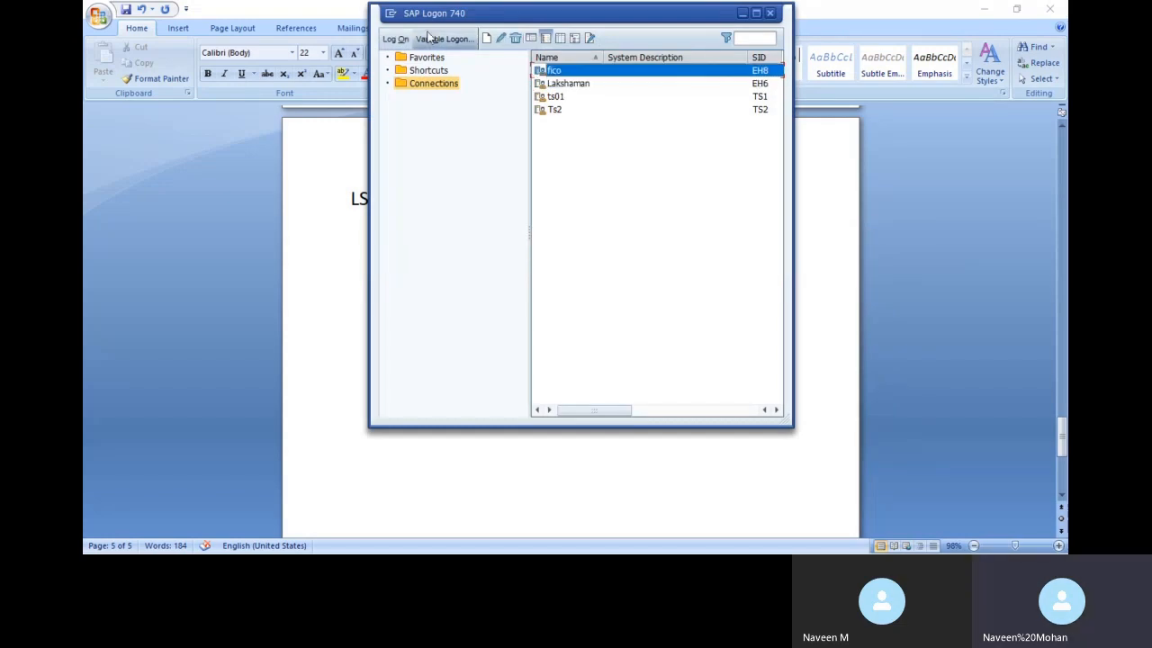
click(397, 40)
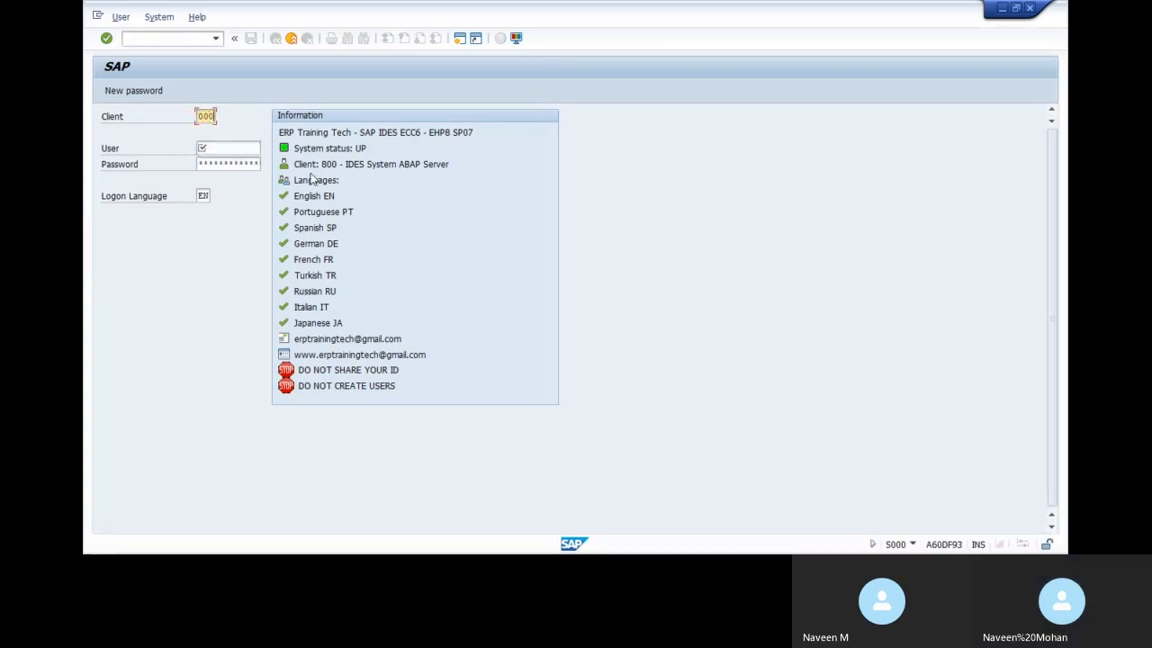
Sign in with the saved user name from history and the account password
key(Tab)
key(BackSpace)
key(Down)
key(Tab)
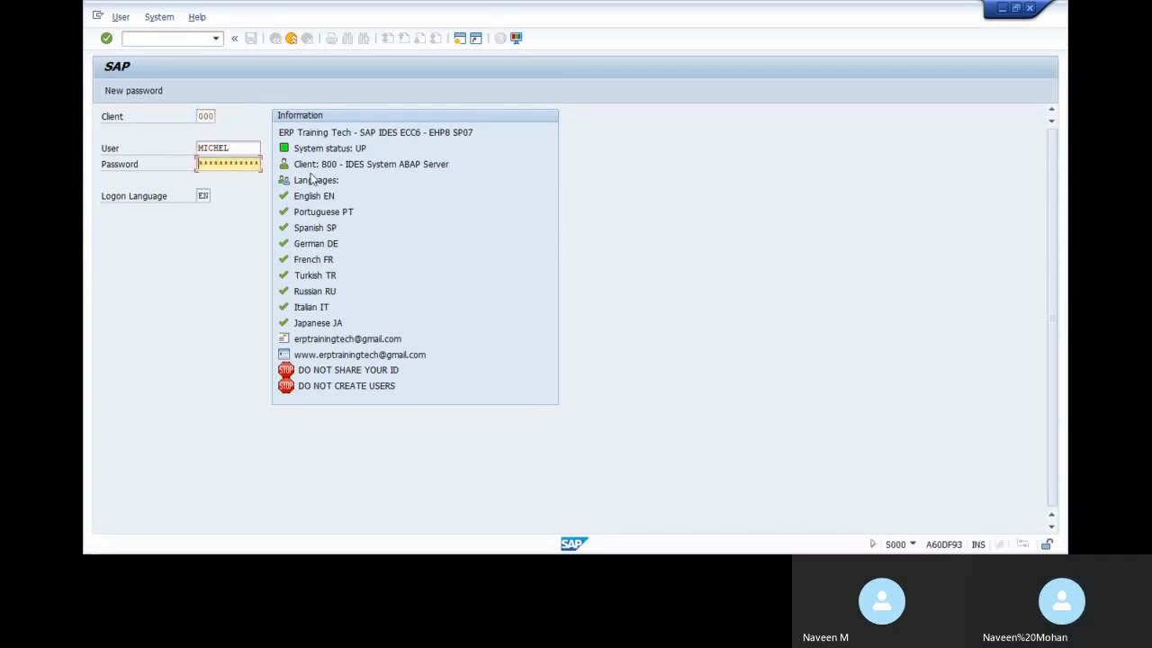
text(***)
key(Return)
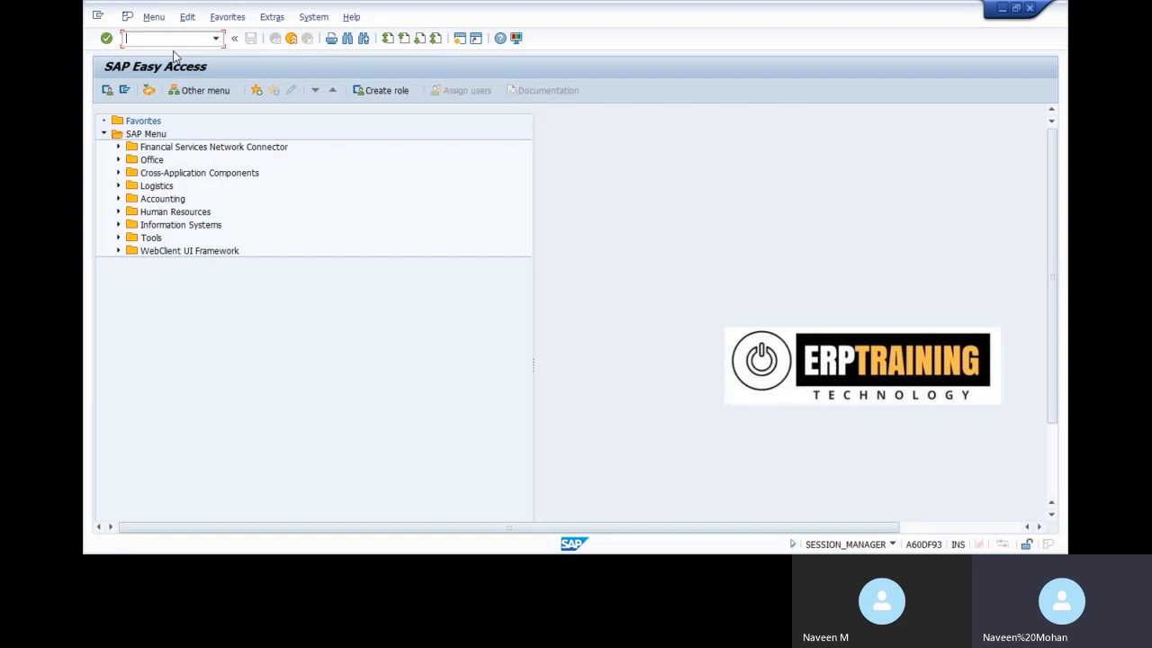
Start transaction LSMW and dismiss its welcome message
text(lsmw)
key(Return)
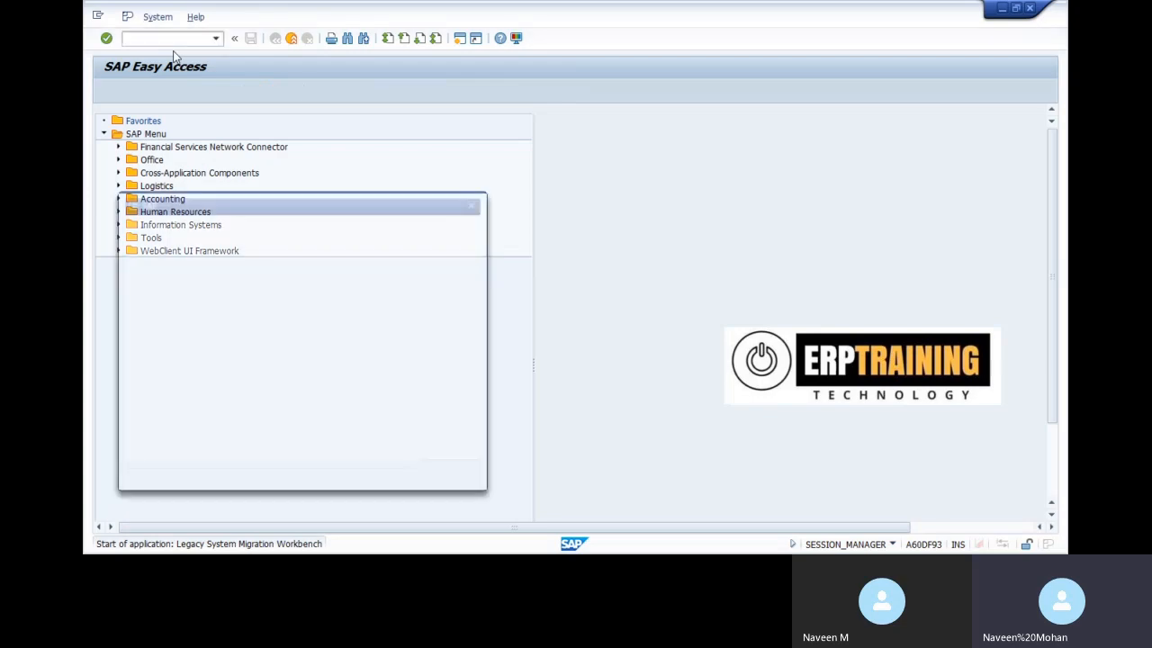
click(450, 476)
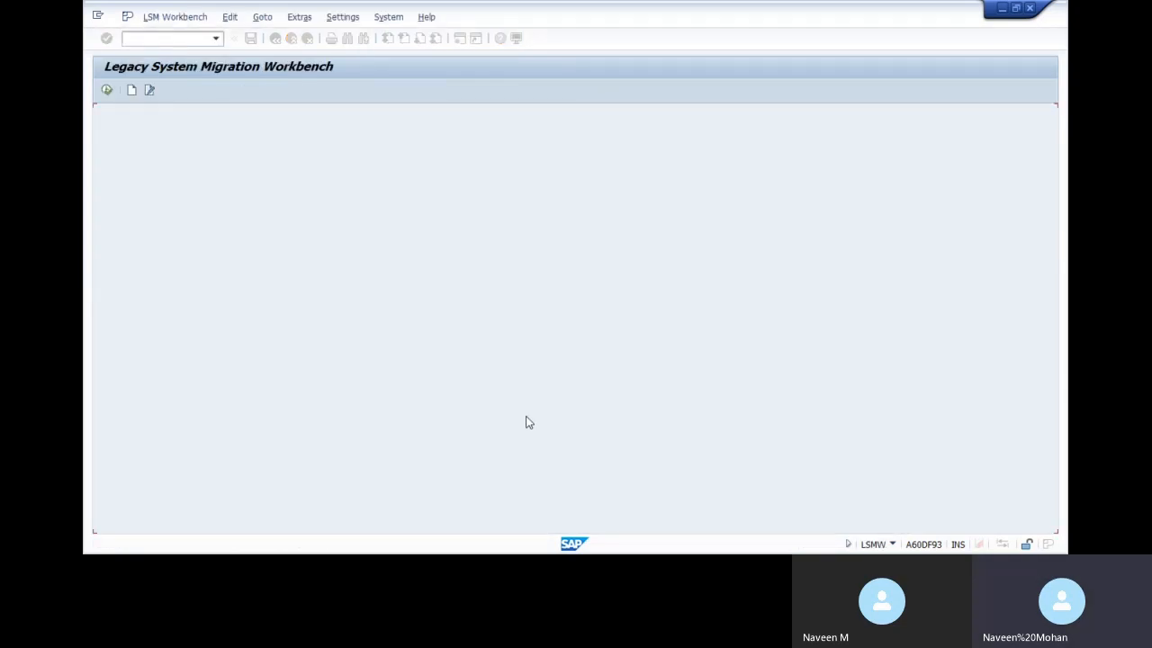
Create project 1100GL described 'gluplod' with subproject description 'glupload'
click(131, 93)
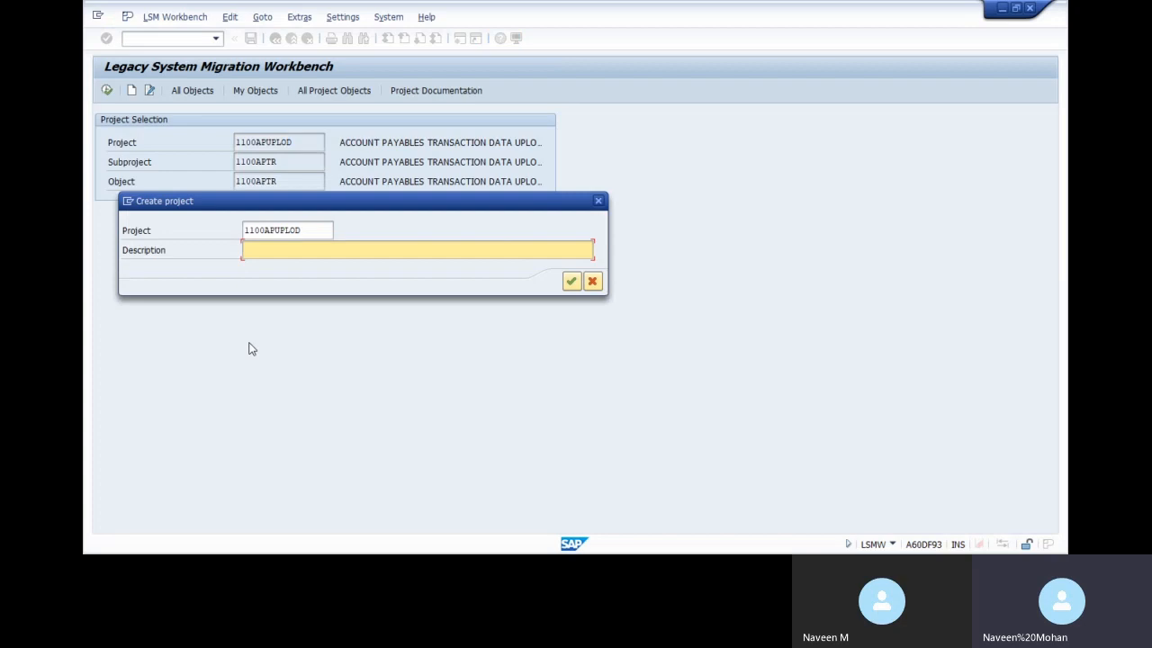
click(315, 230)
key(BackSpace)
key(BackSpace)
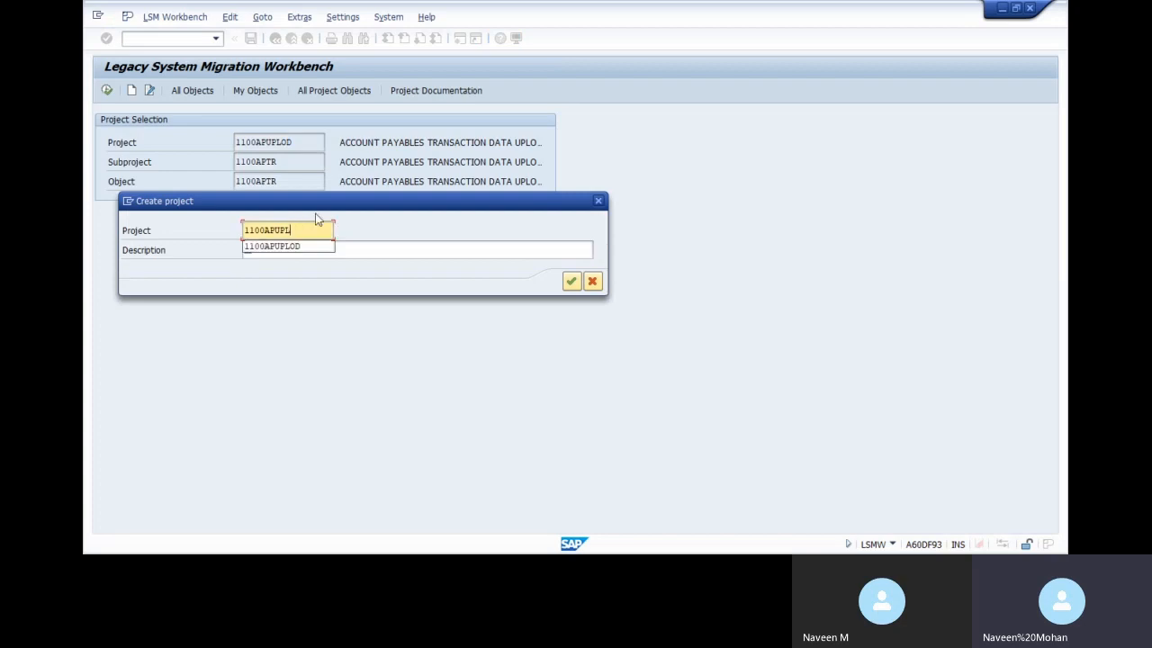
key(BackSpace)
key(BackSpace)
key(BackSpace)
key(BackSpace)
key(BackSpace)
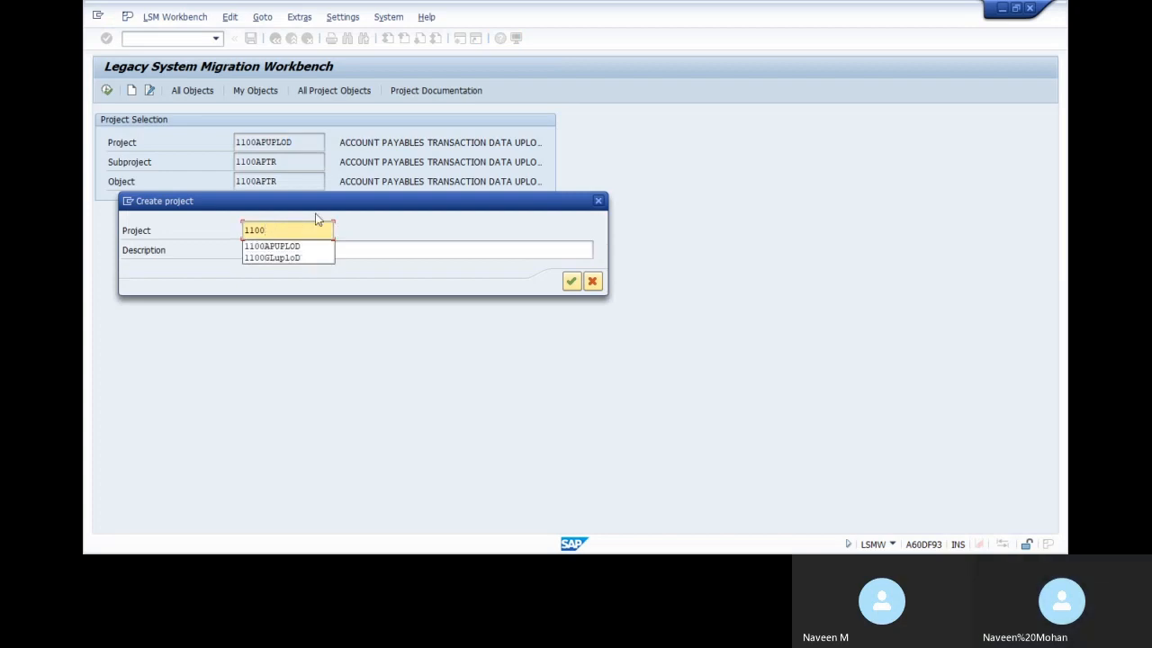
text(gl)
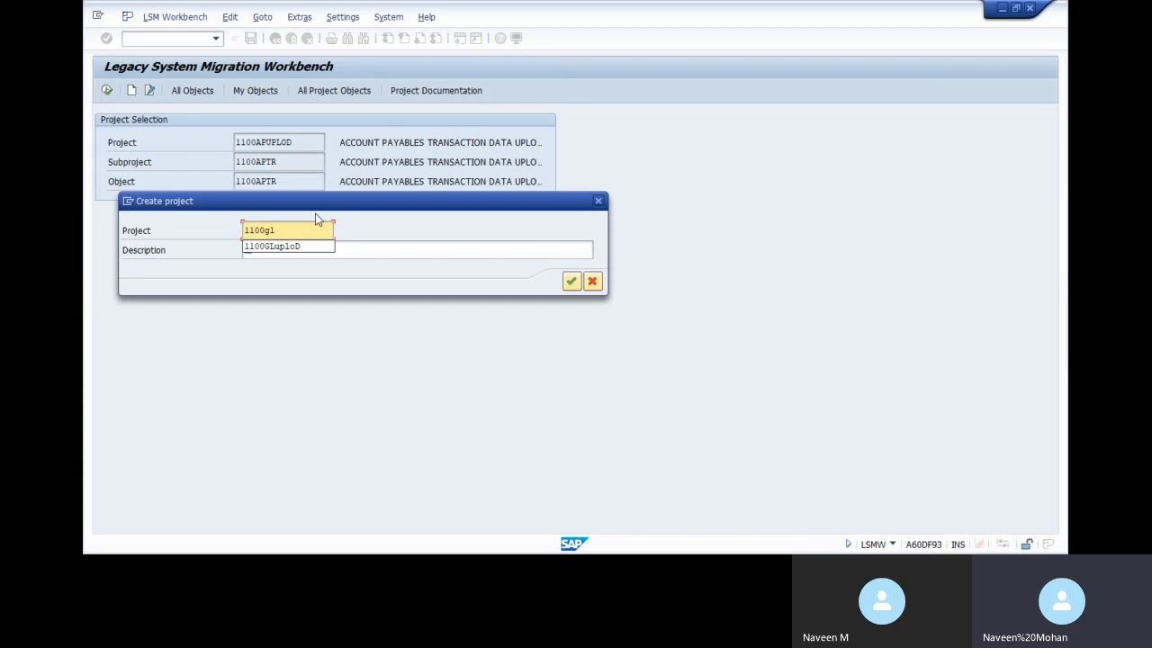
click(403, 249)
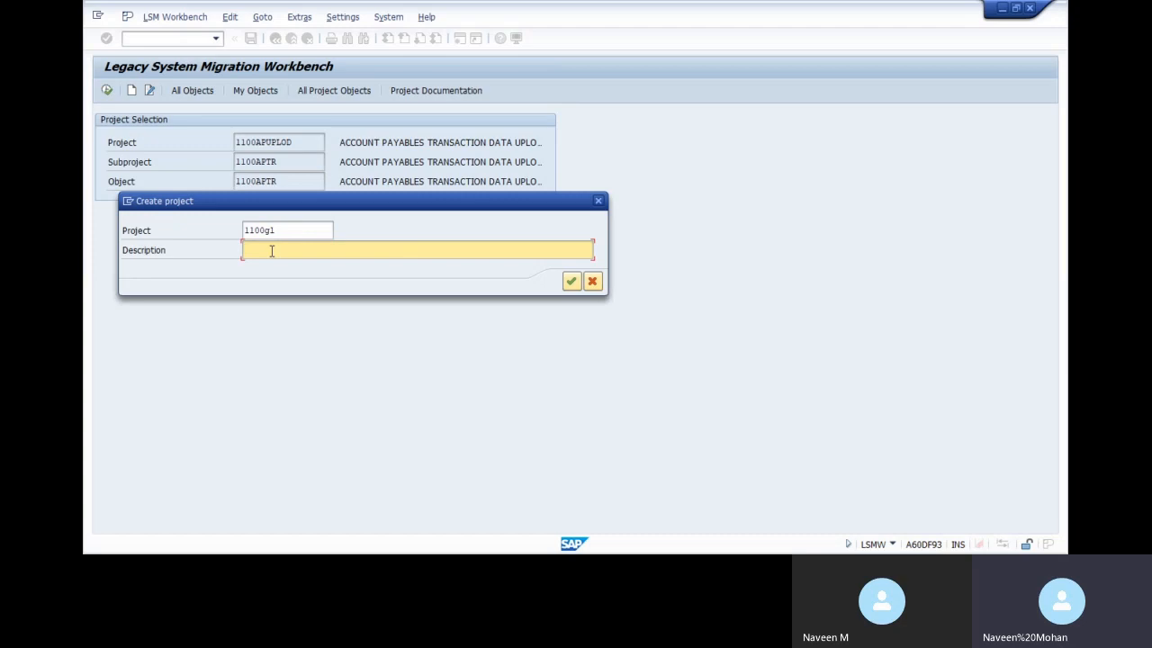
text(gluplod)
click(571, 281)
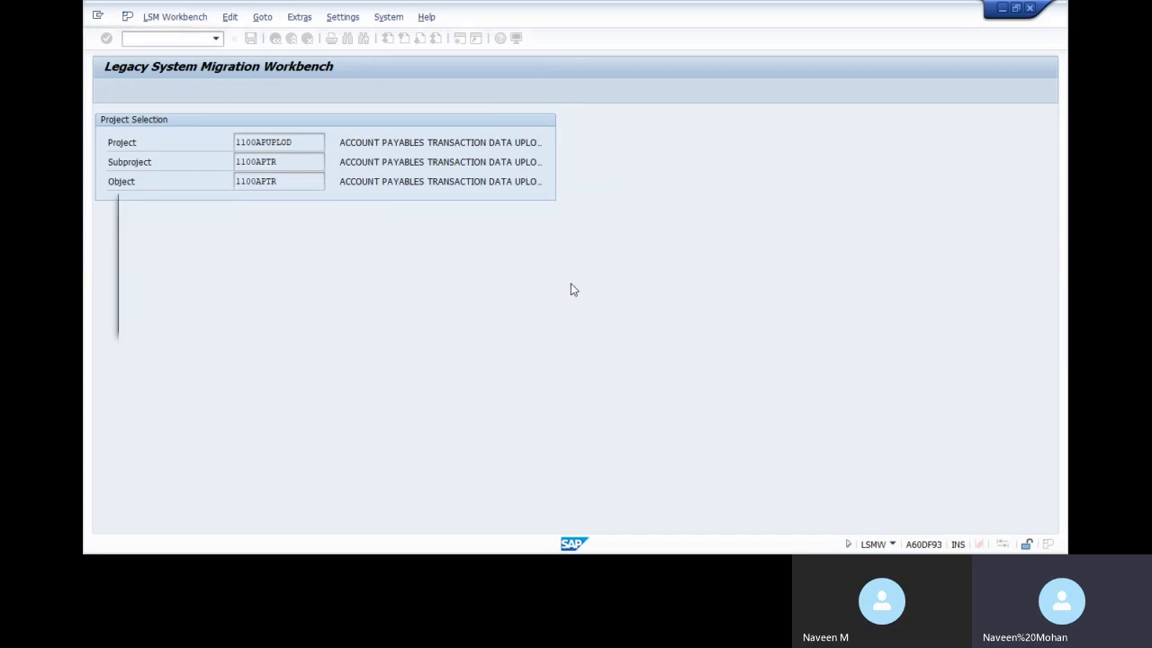
text(glu)
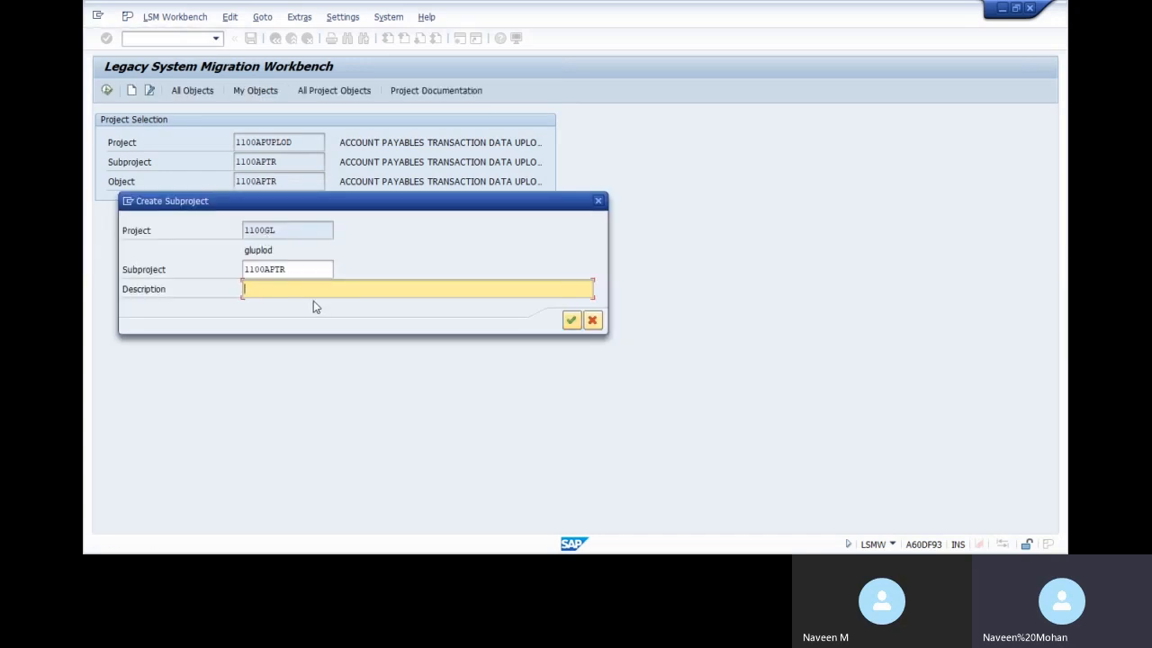
text(pload)
click(571, 321)
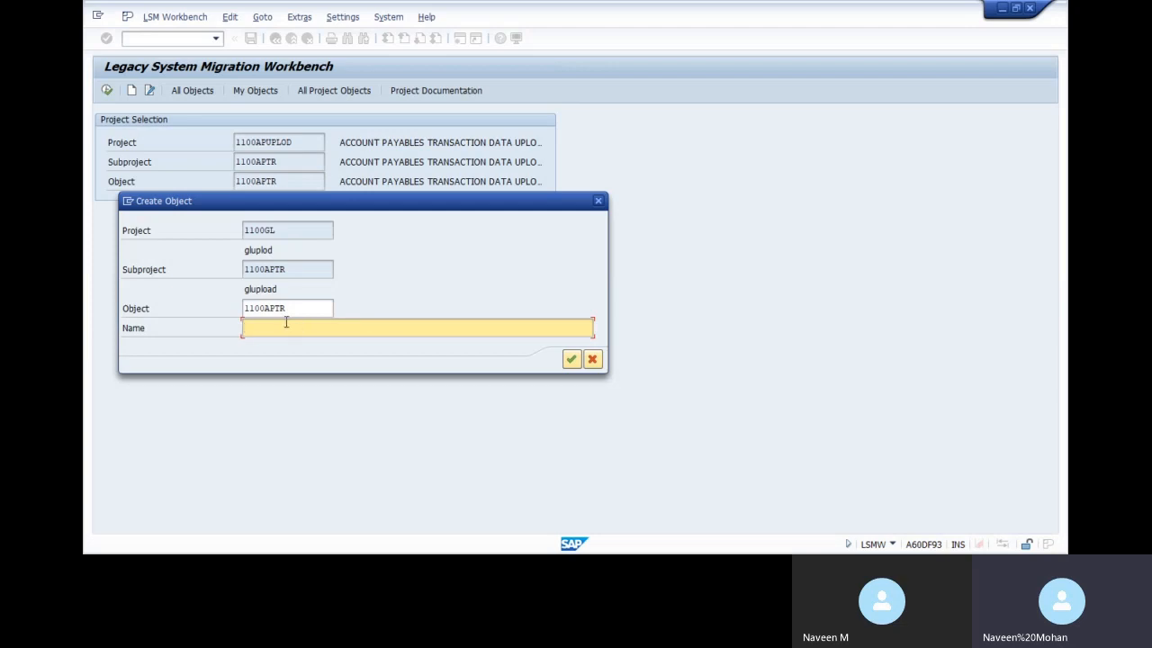
Create object 1100GL named 'glpost' and open its process steps
click(300, 306)
key(BackSpace)
key(BackSpace)
key(BackSpace)
key(BackSpace)
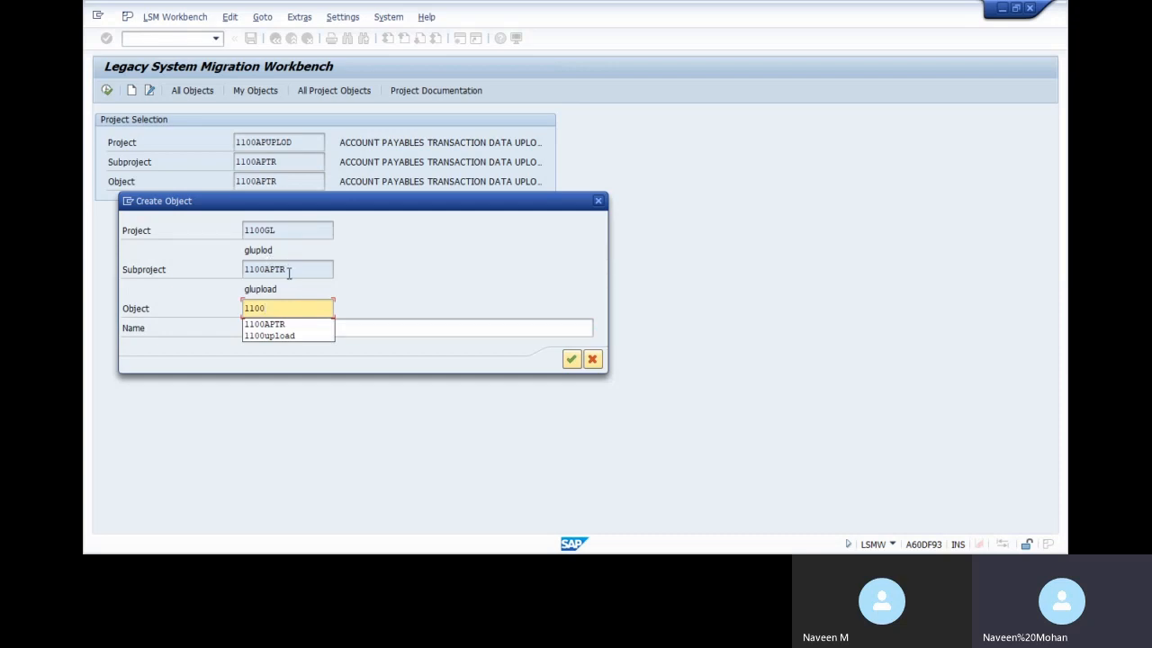
text(gl)
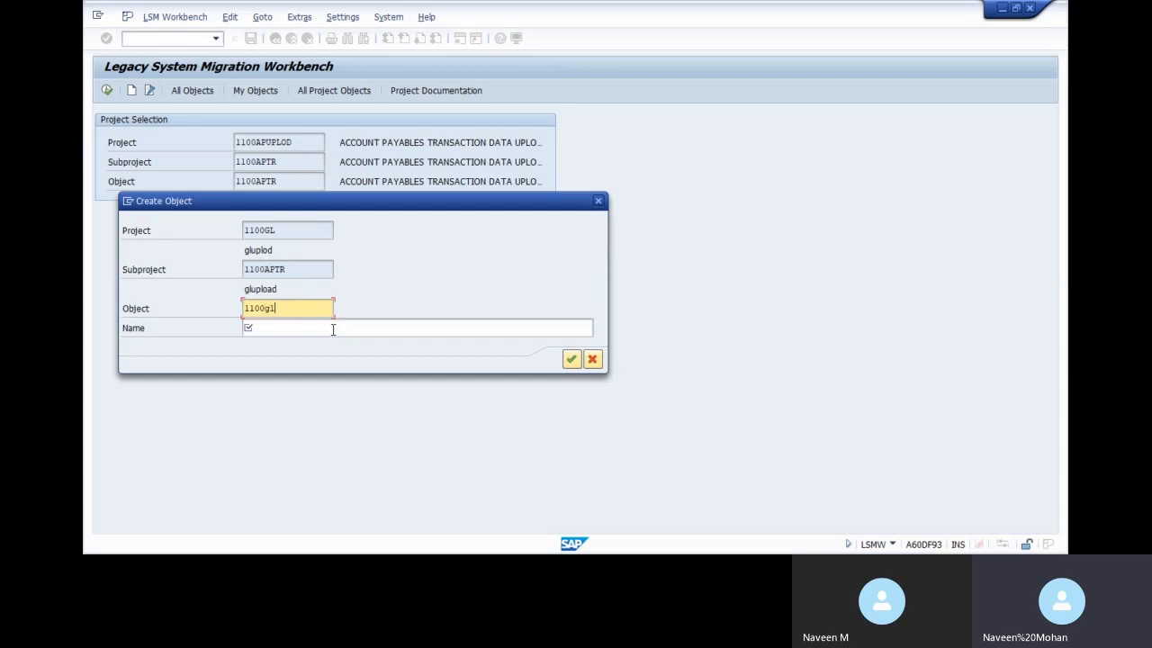
click(333, 330)
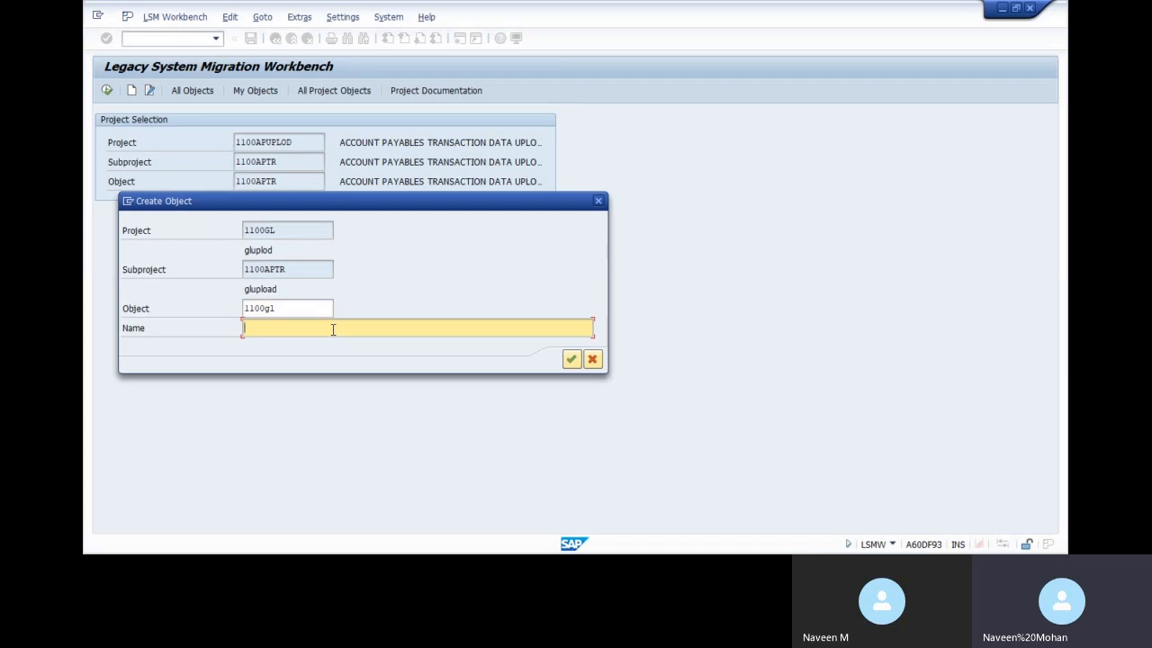
text(glpost)
click(572, 360)
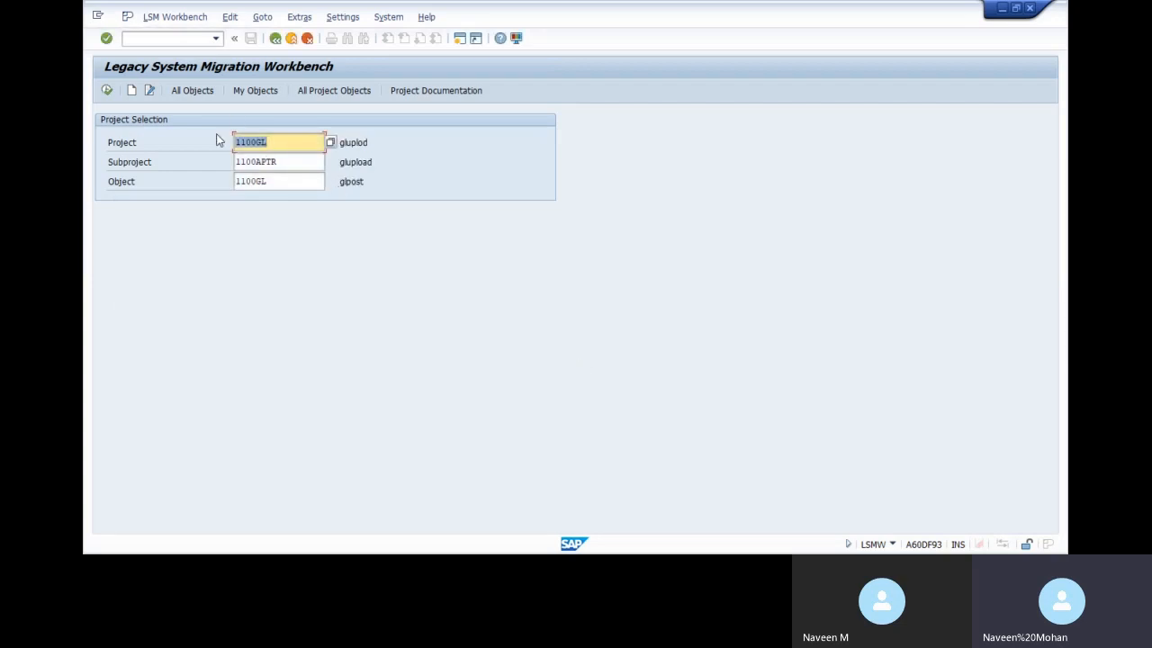
click(109, 93)
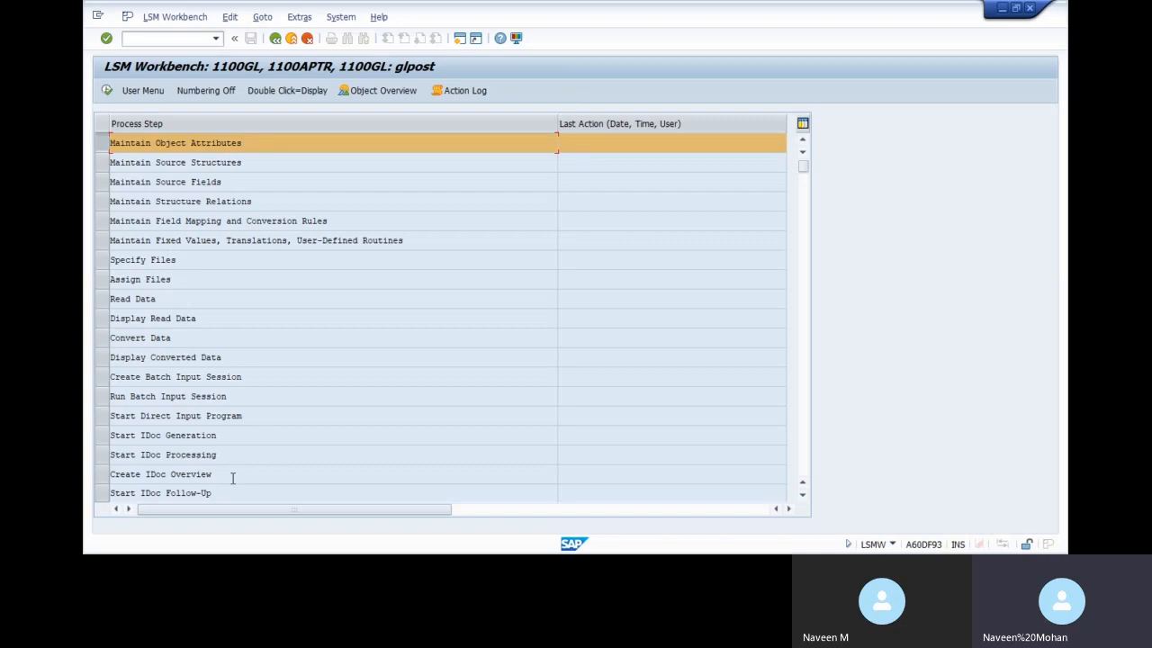
Open Maintain Object Attributes for 1100GL glpost and switch it to change mode
double_click(240, 148)
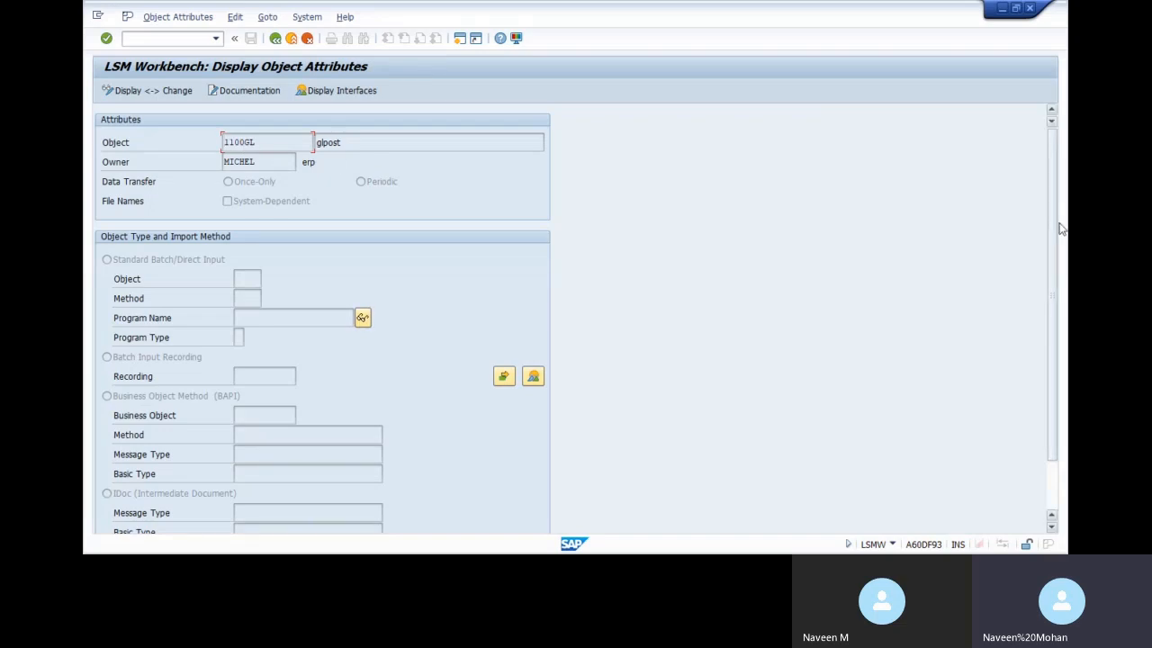
drag(1054, 224, 1054, 187)
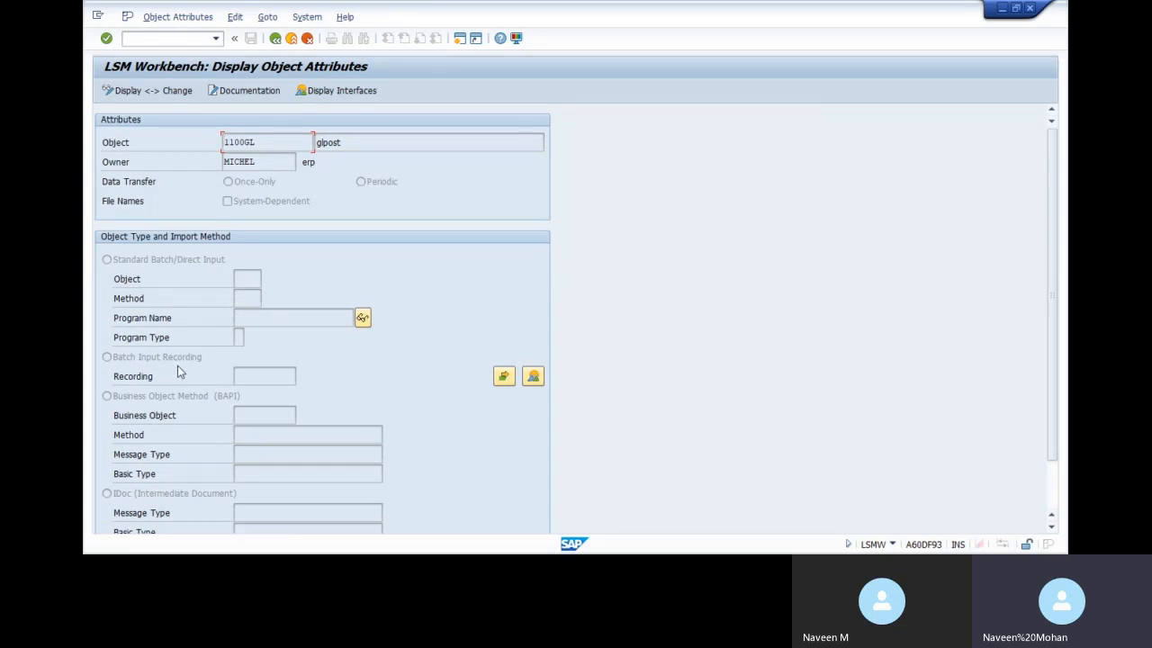
click(127, 93)
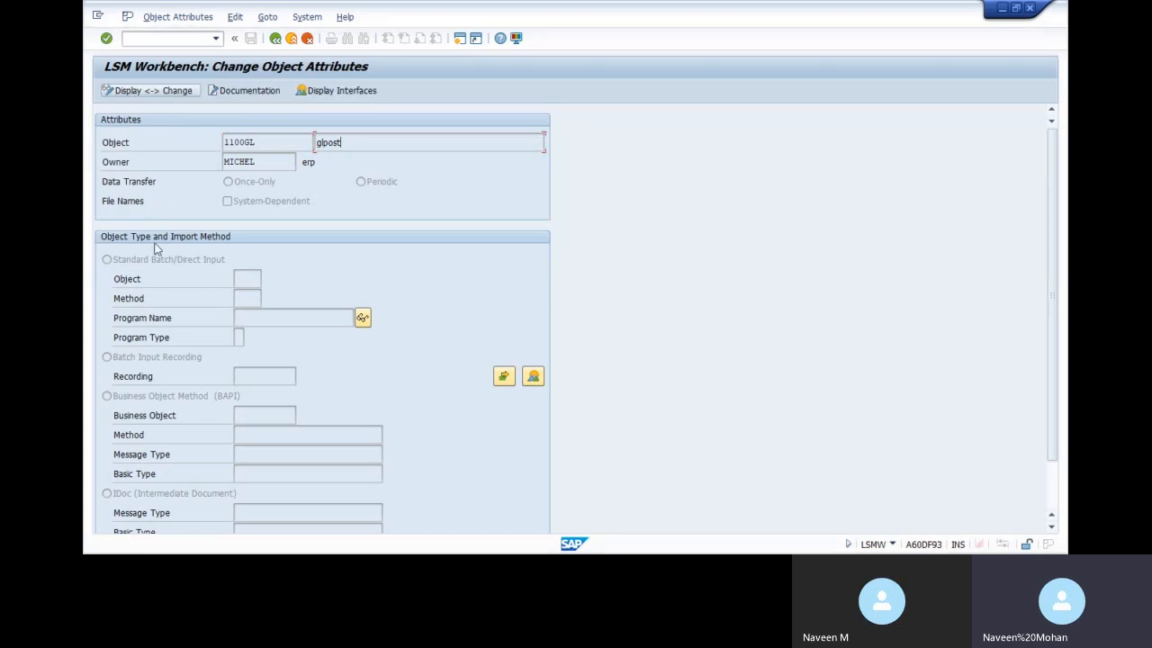
Select batch input recording, create recording glpost/glpost, and start recording transaction f-02
click(115, 360)
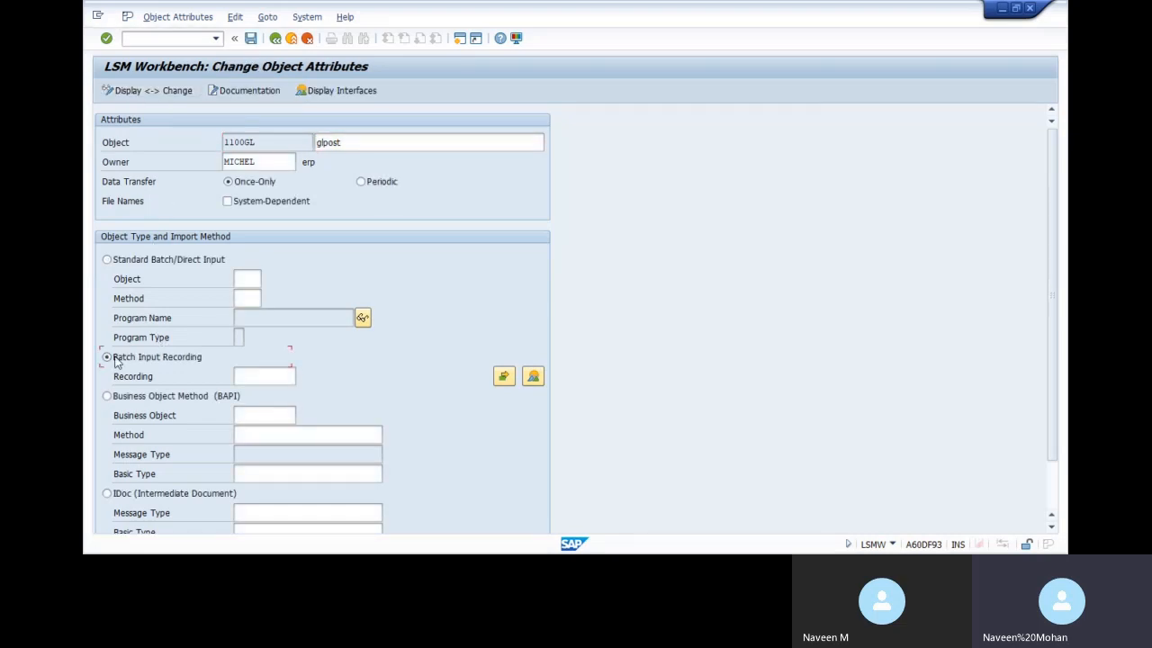
click(534, 377)
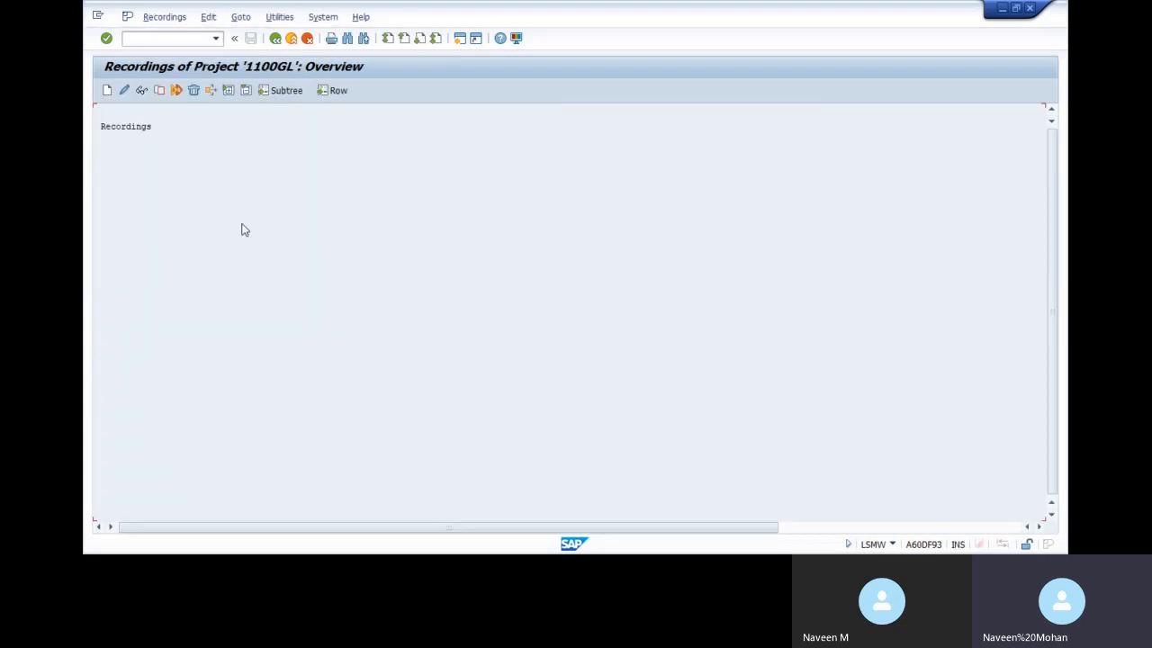
click(107, 91)
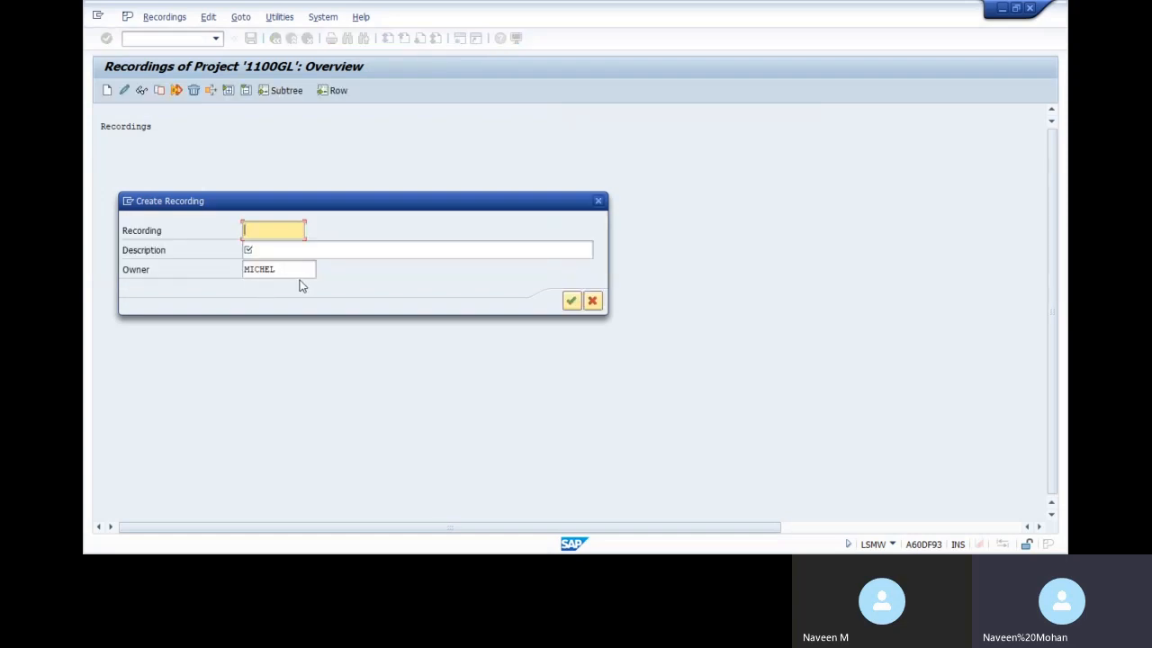
text(glpost)
click(292, 251)
text(glpost)
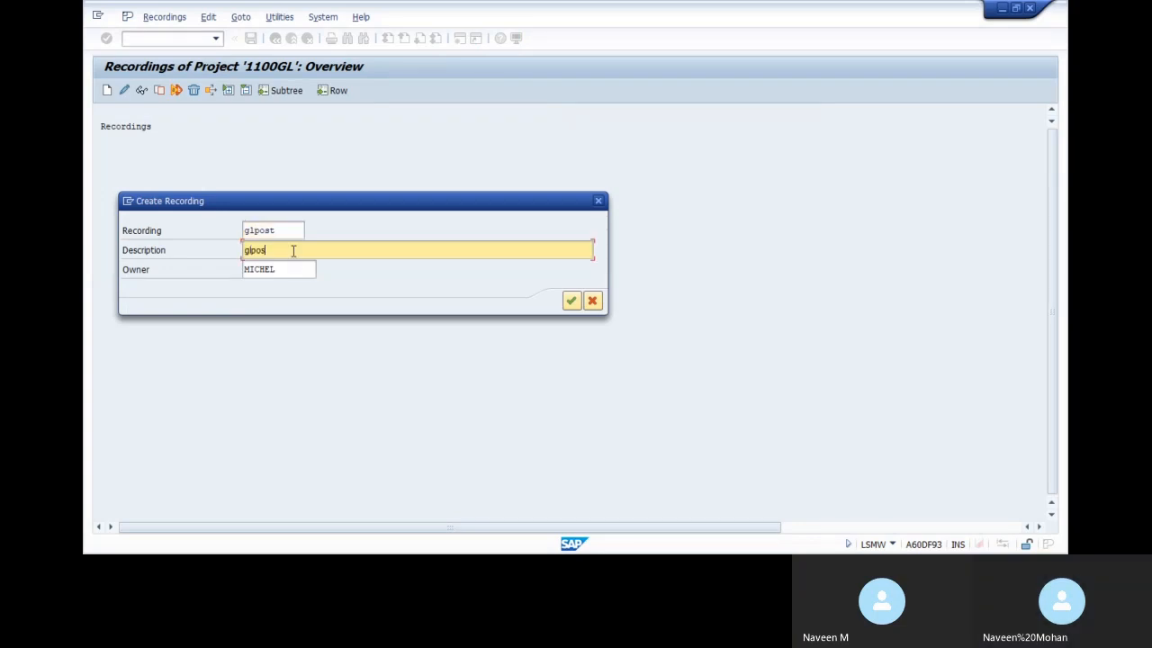
click(571, 300)
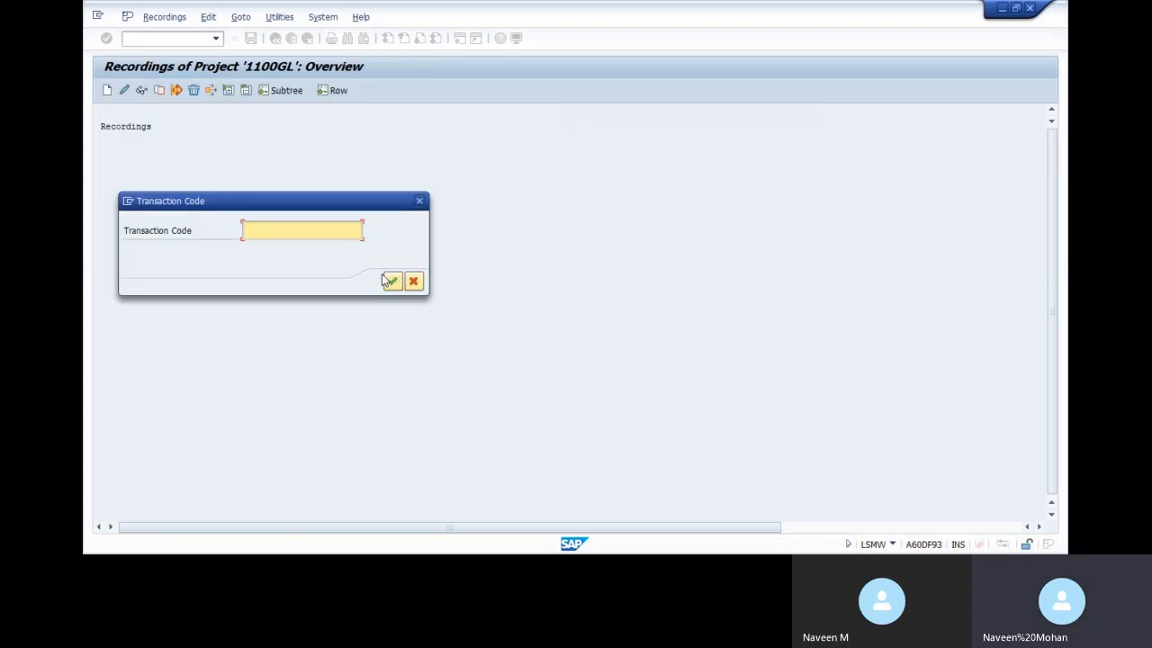
text(f-02)
click(392, 283)
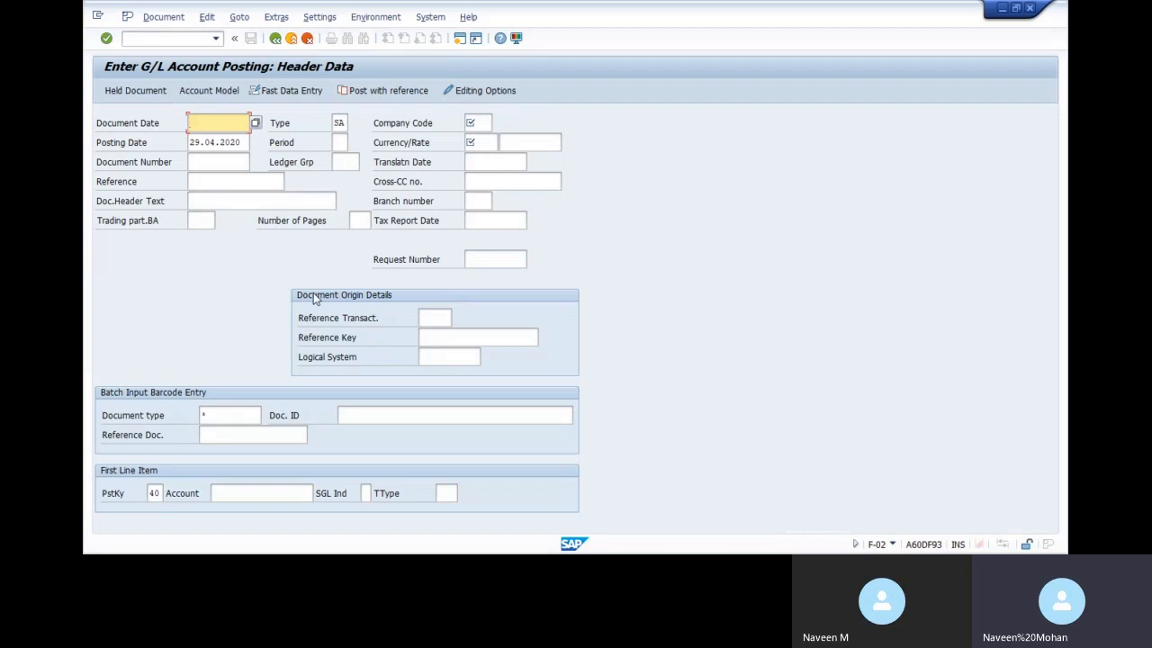
Fill the F-02 header: date 29.04.2020, company code 1100, currency INR, first account 400000
text(29.0)
text(3)
key(BackSpace)
text(4.0)
key(BackSpace)
text(2020)
key(Tab)
key(Tab)
text(1100)
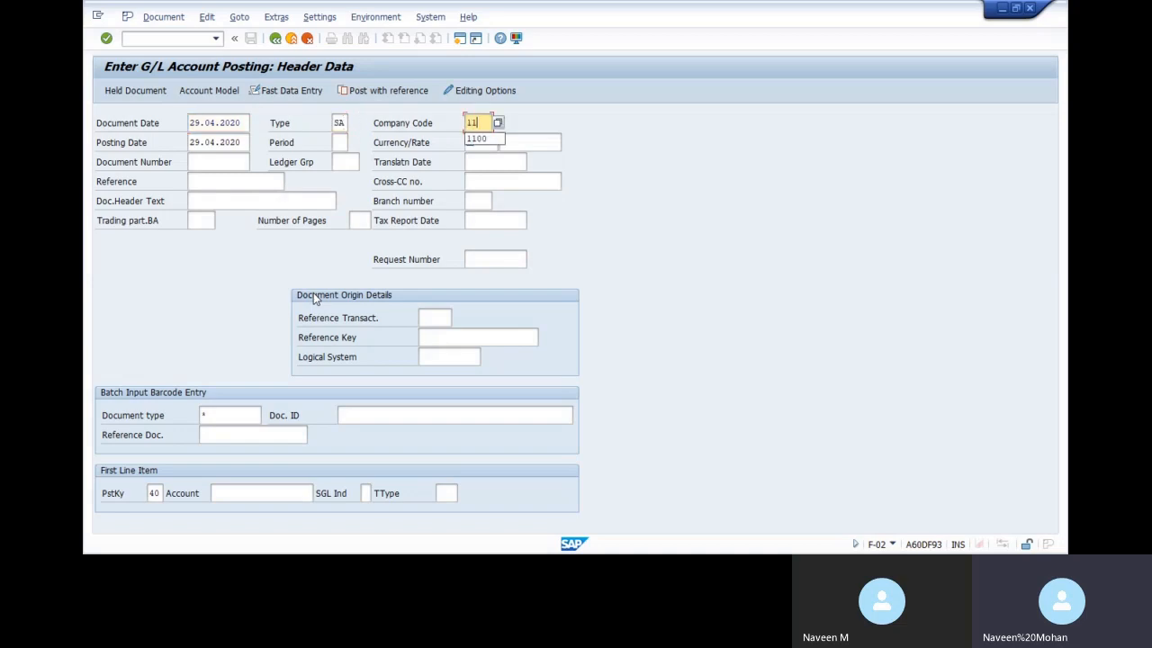
key(Tab)
key(Tab)
key(Tab)
text(INR)
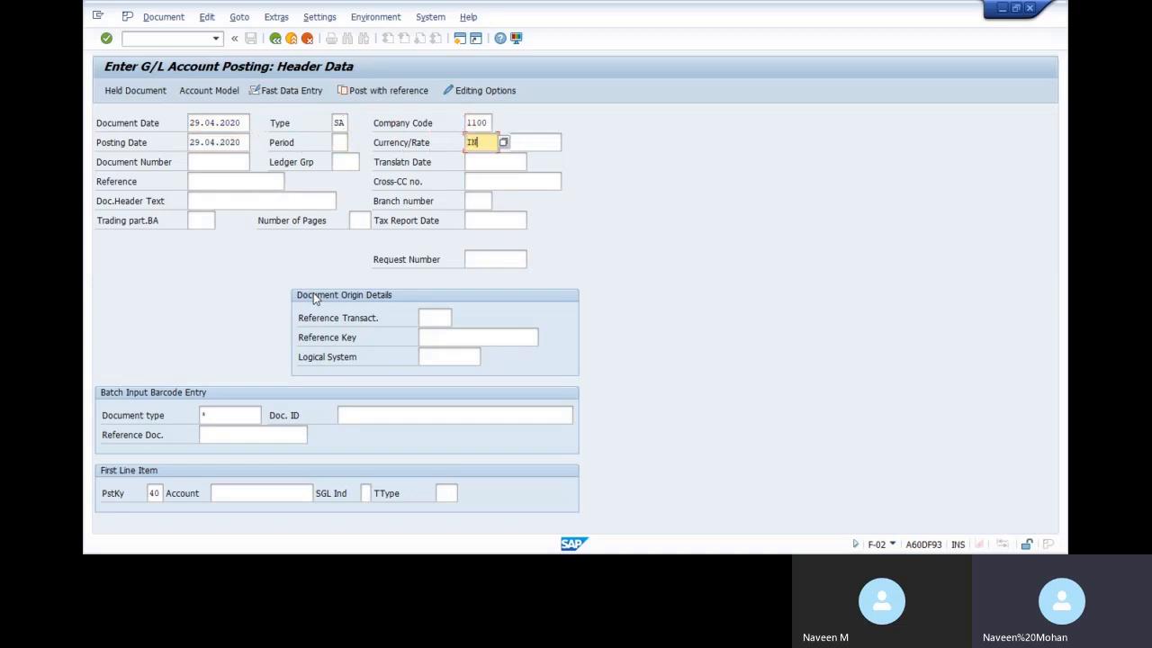
key(Tab)
key(Tab)
key(Tab)
key(Tab)
key(Tab)
key(Tab)
key(Tab)
key(Tab)
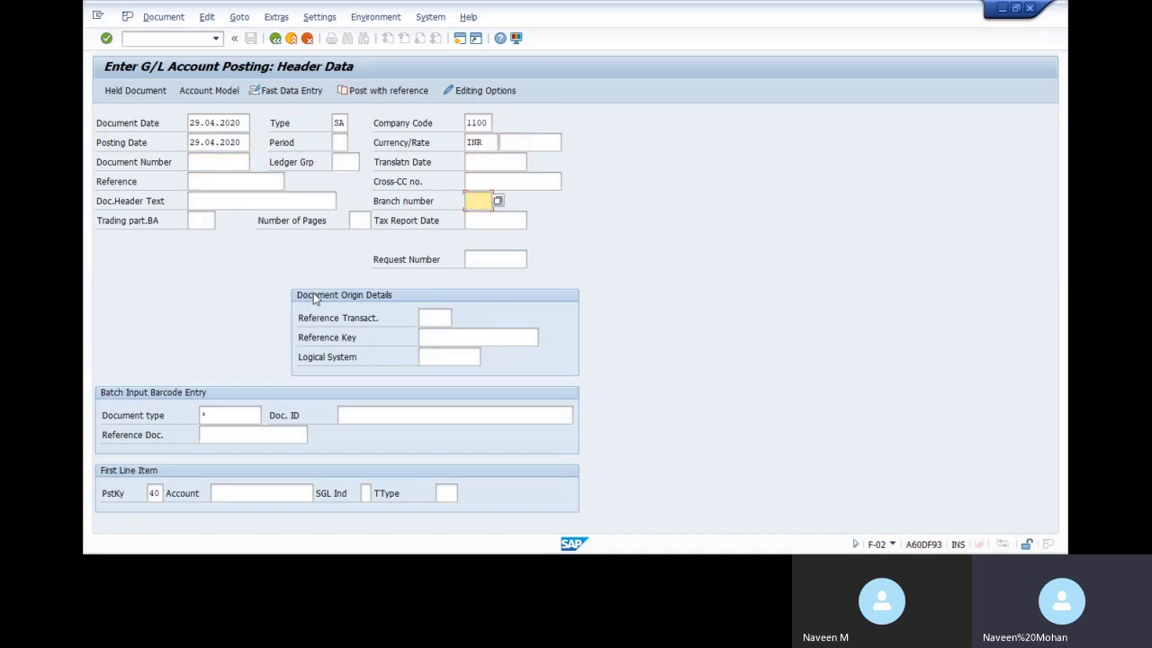
key(Tab)
key(Tab)
key(Tab)
key(Tab)
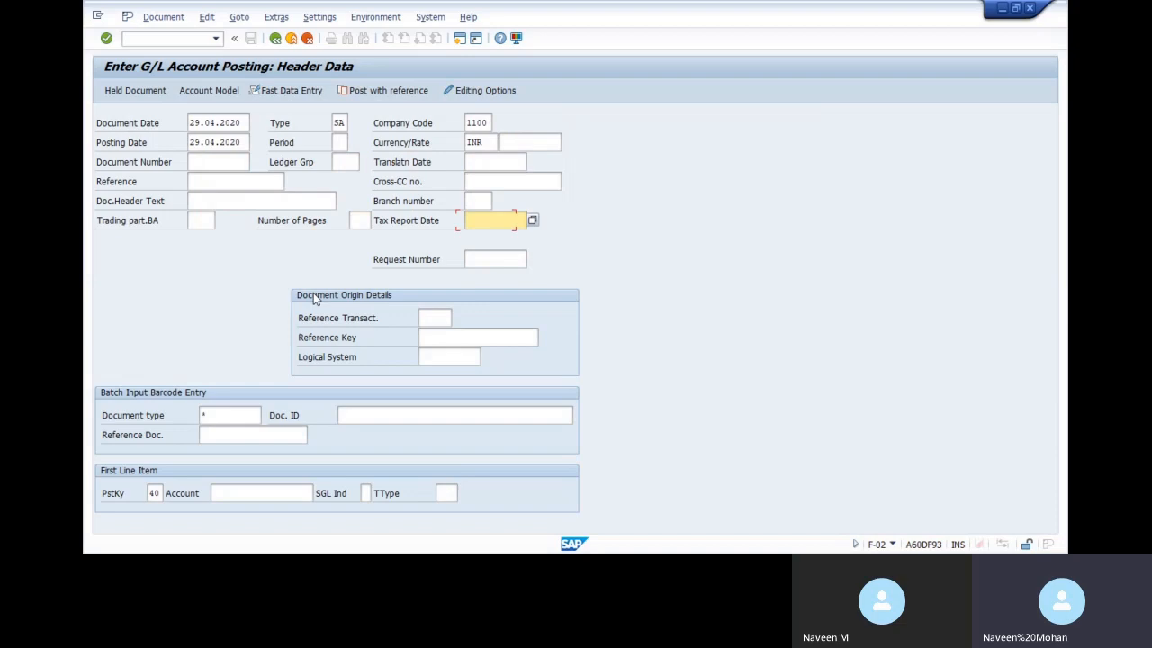
key(Tab)
key(Tab)
key(Tab)
key(Tab)
key(Tab)
key(Tab)
key(Tab)
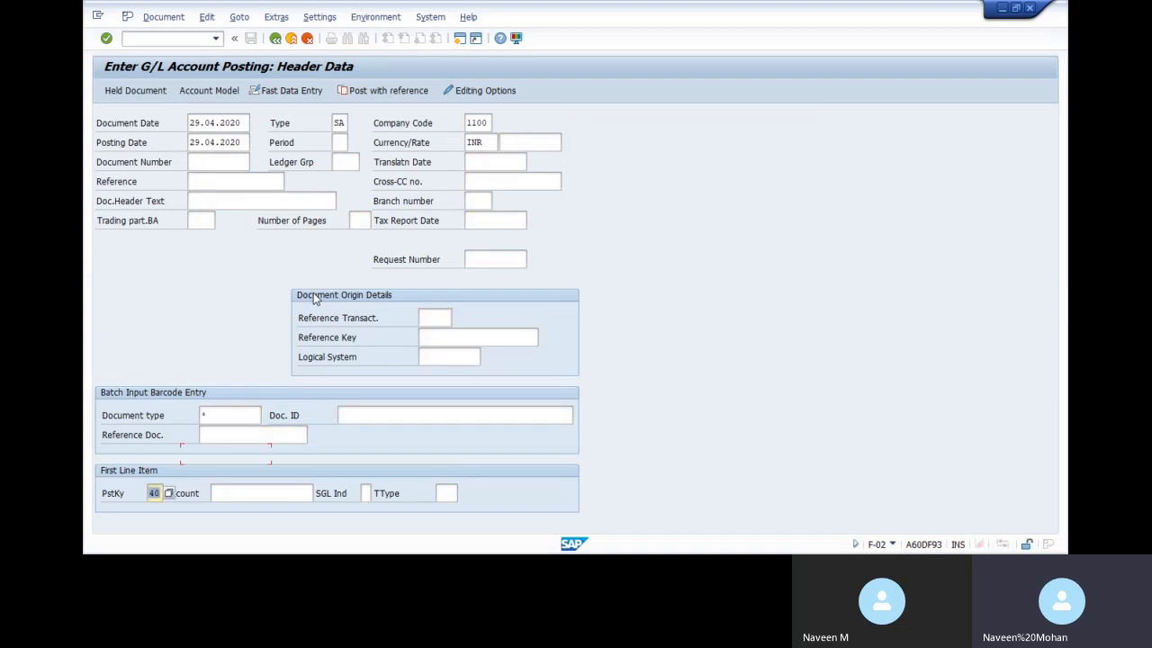
text(400000)
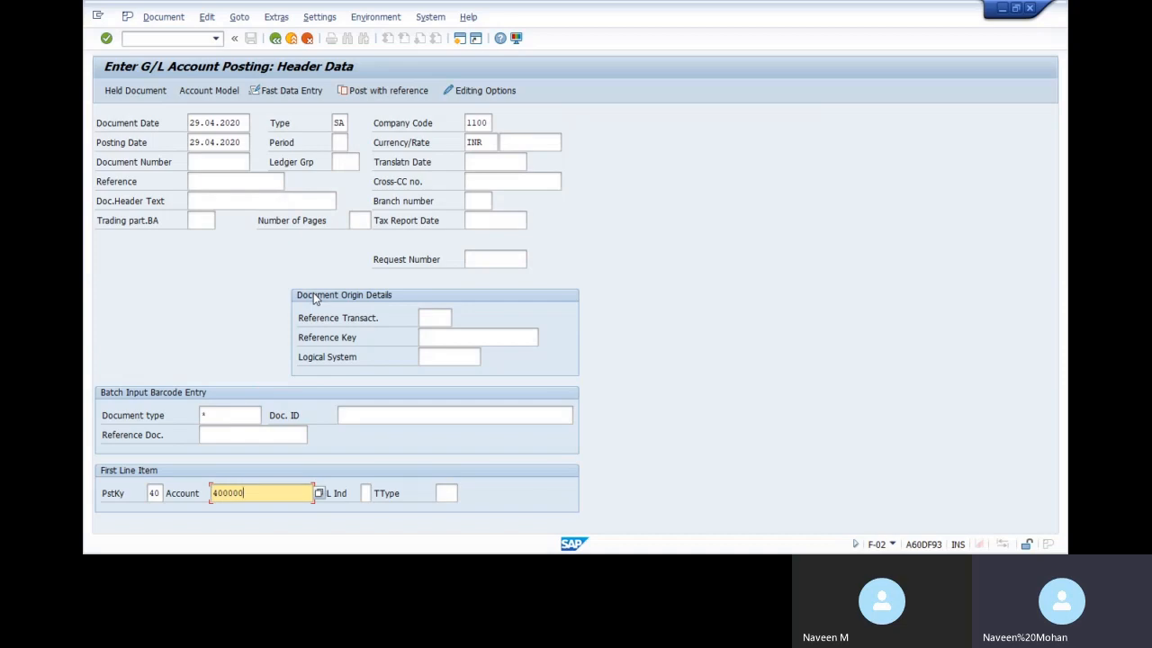
key(Return)
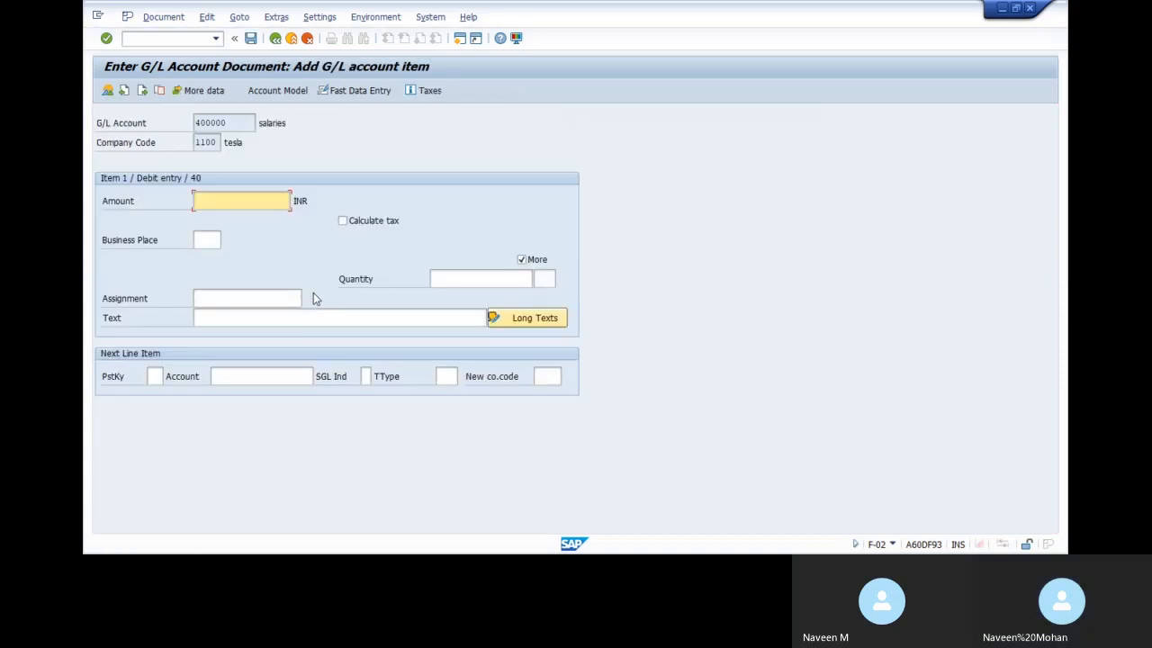
Enter amount 20000 and text 'TESTING UPLOAD', then posting key 50 with account 202000
text(20000)
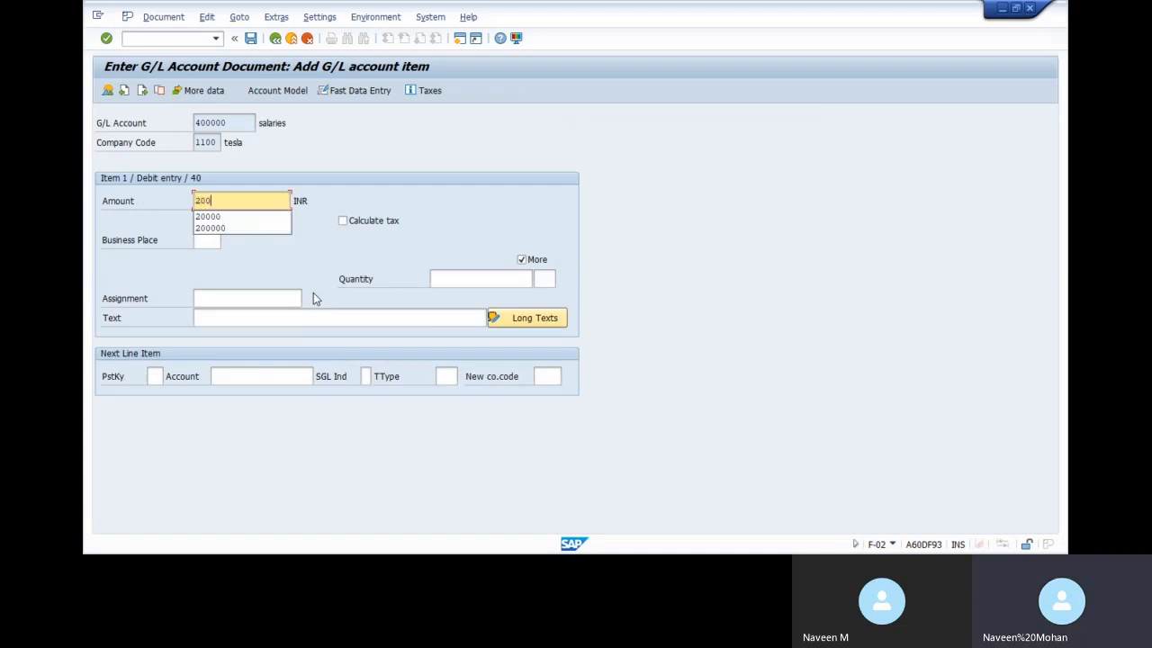
key(Tab)
key(Tab)
key(Tab)
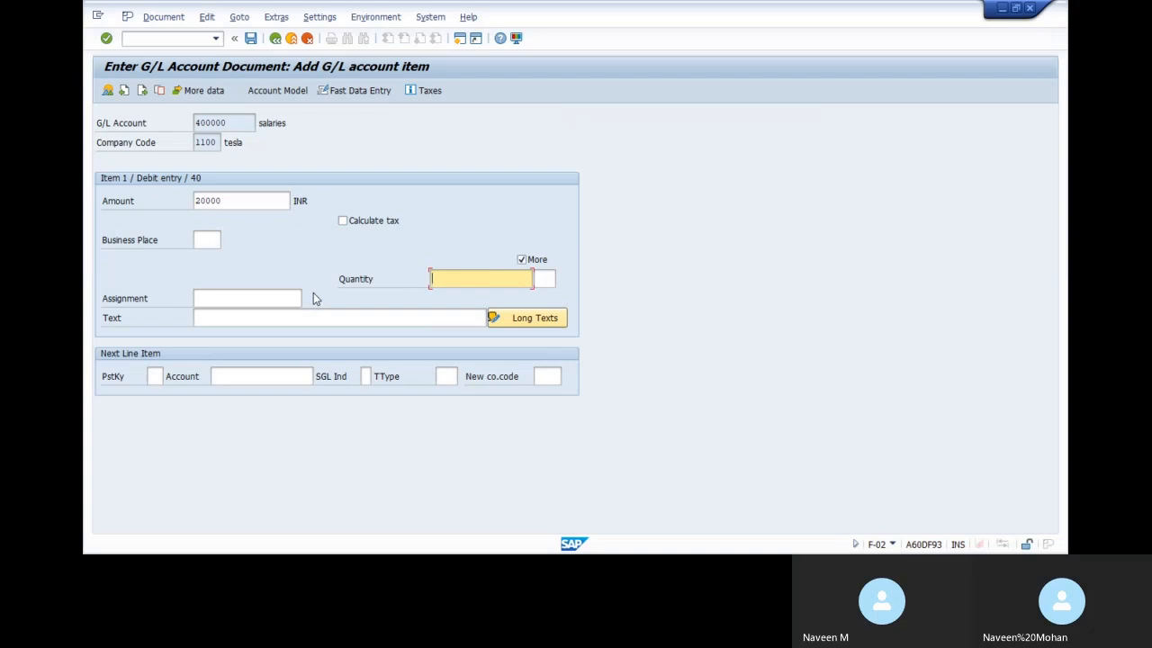
key(Tab)
key(Tab)
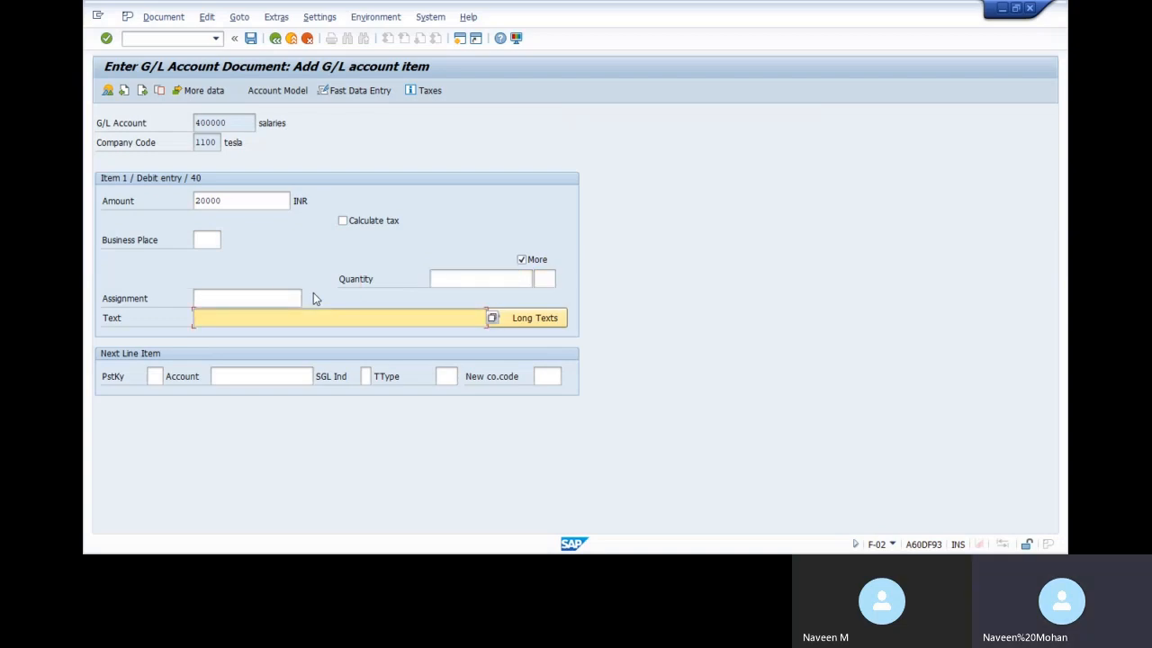
text(TESTING )
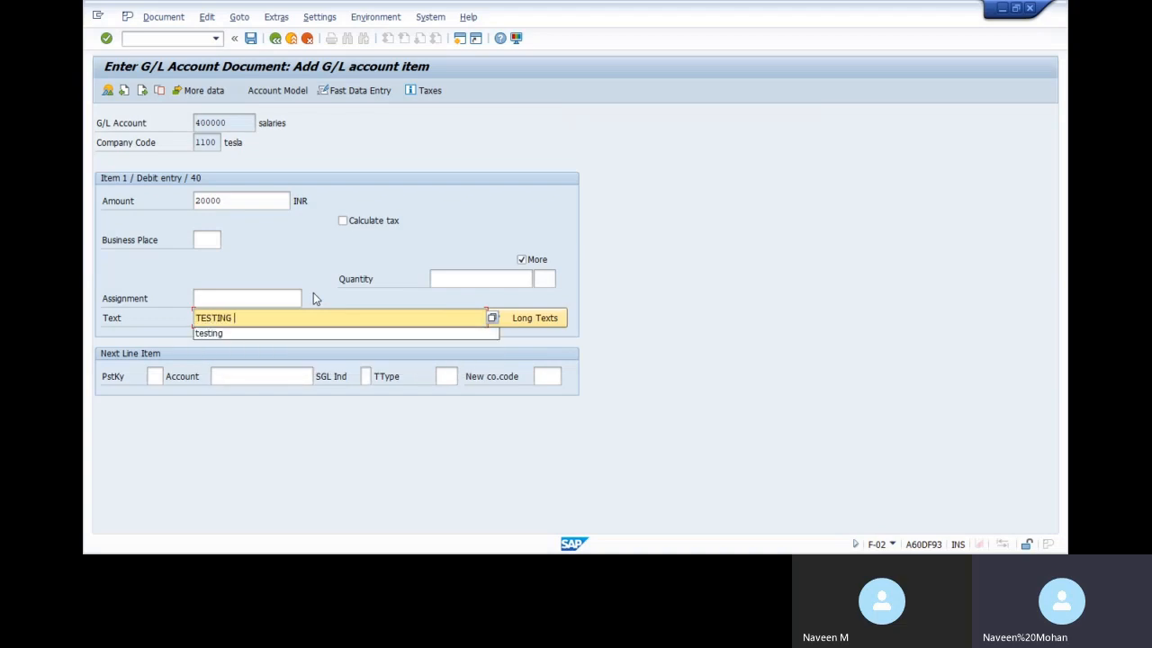
text(UPLOAD)
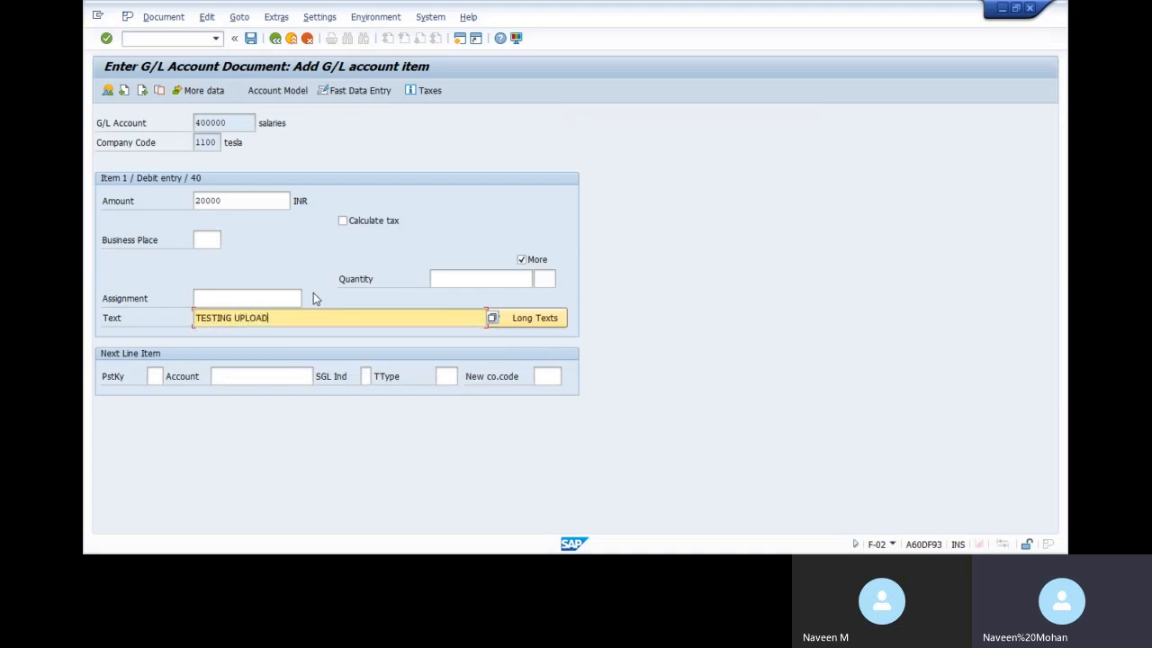
key(Tab)
key(Tab)
text(50)
key(Tab)
text(2)
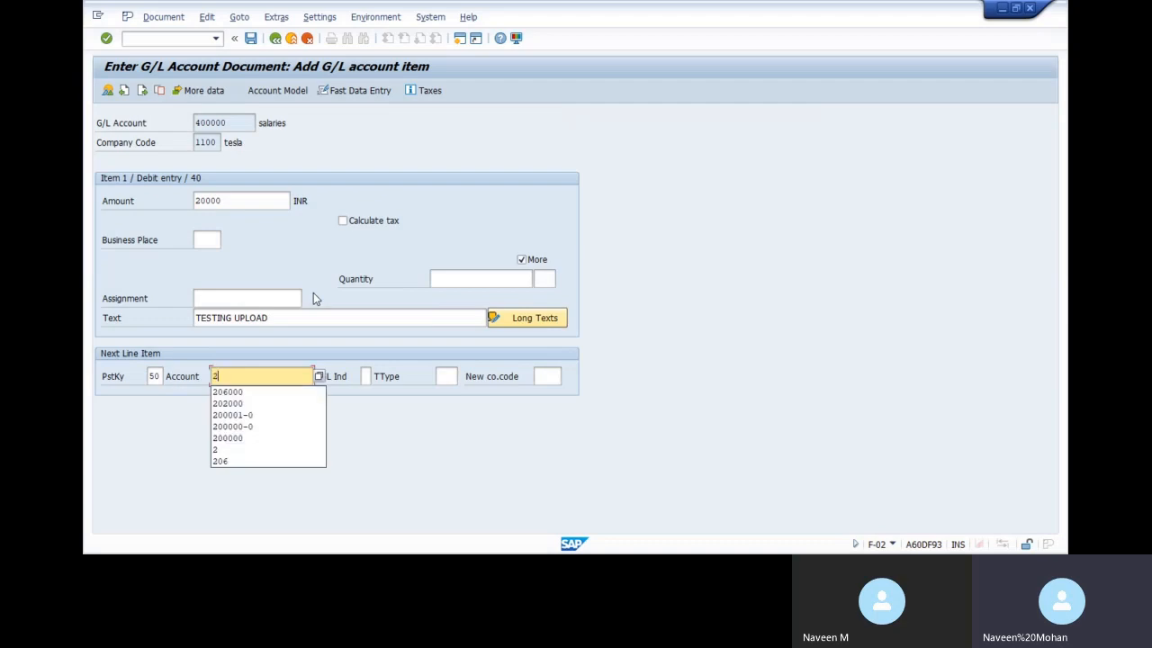
text(02000)
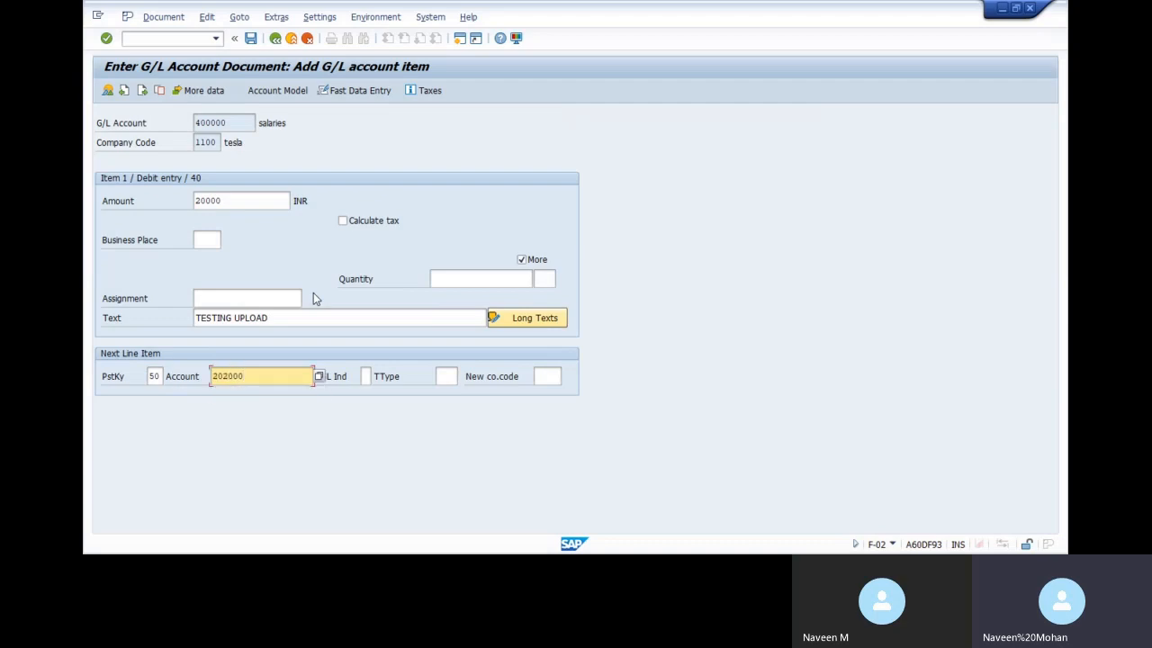
Set business area 11BG and cost center 1100CCABG in the coding block
key(Return)
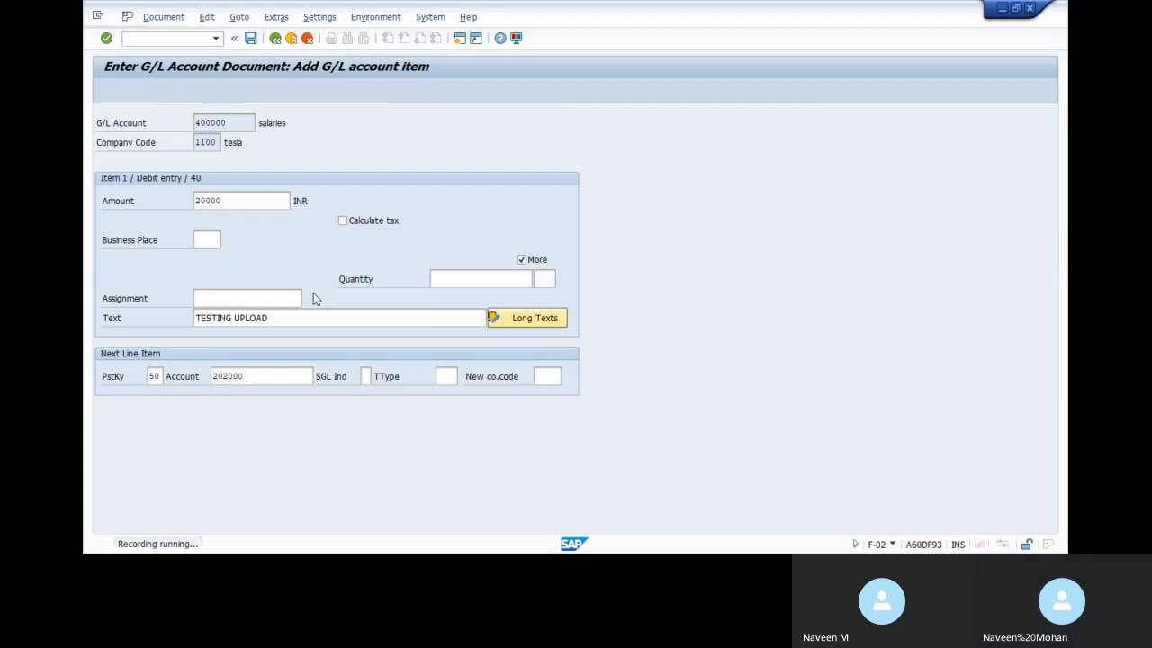
text(11)
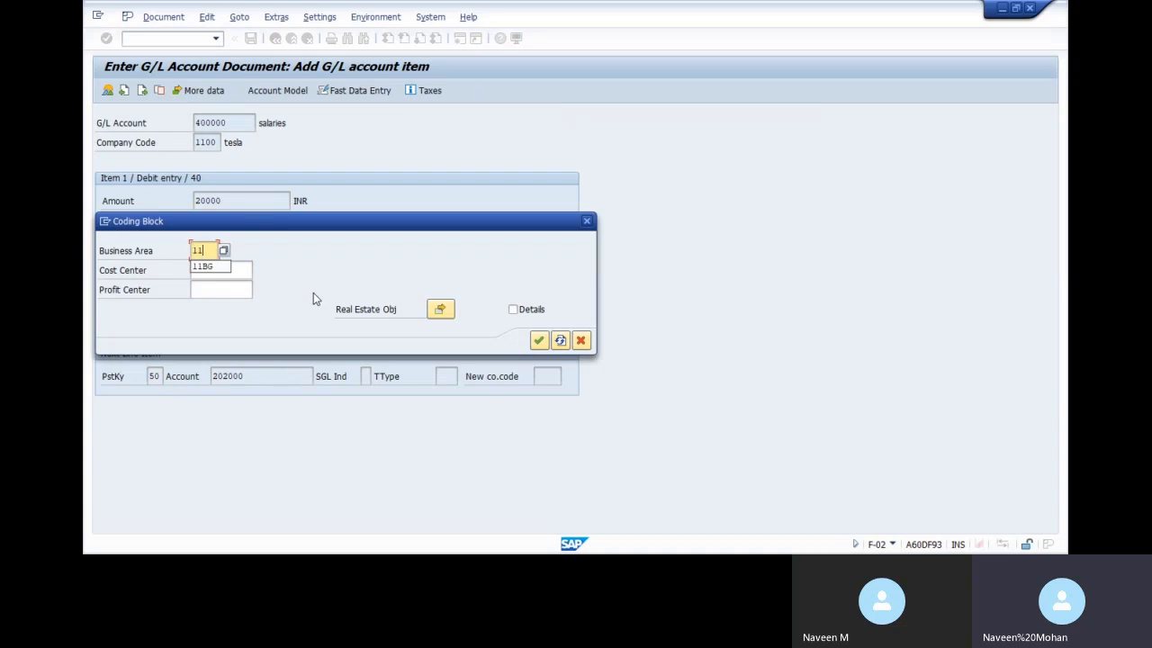
text(BG)
key(Tab)
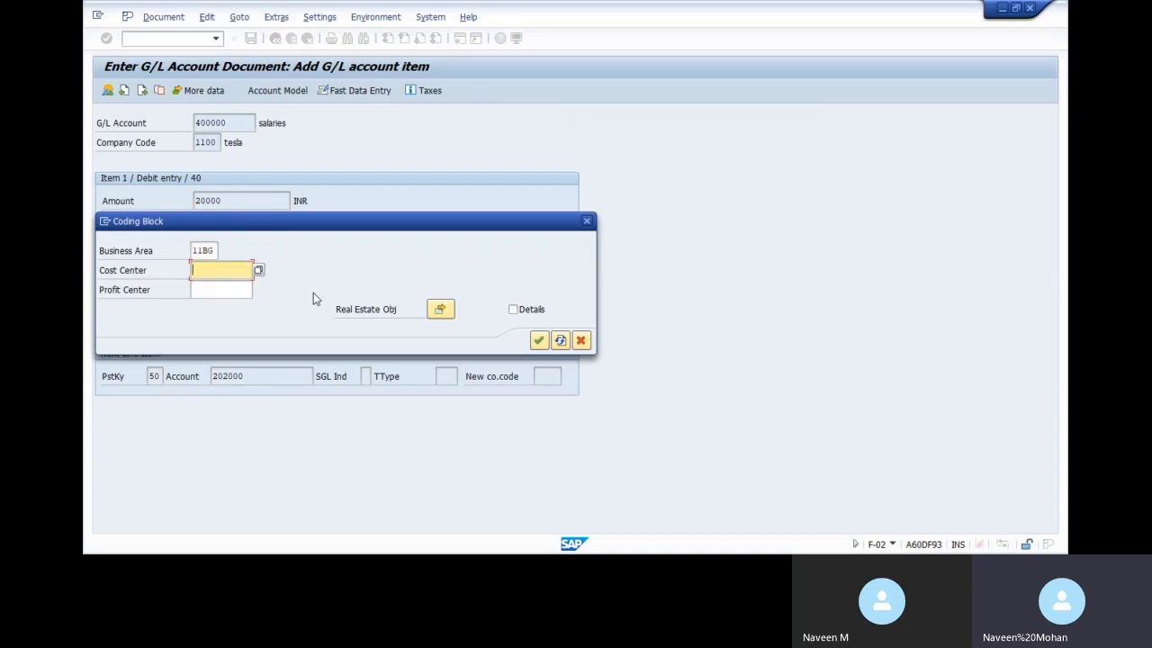
key(Down)
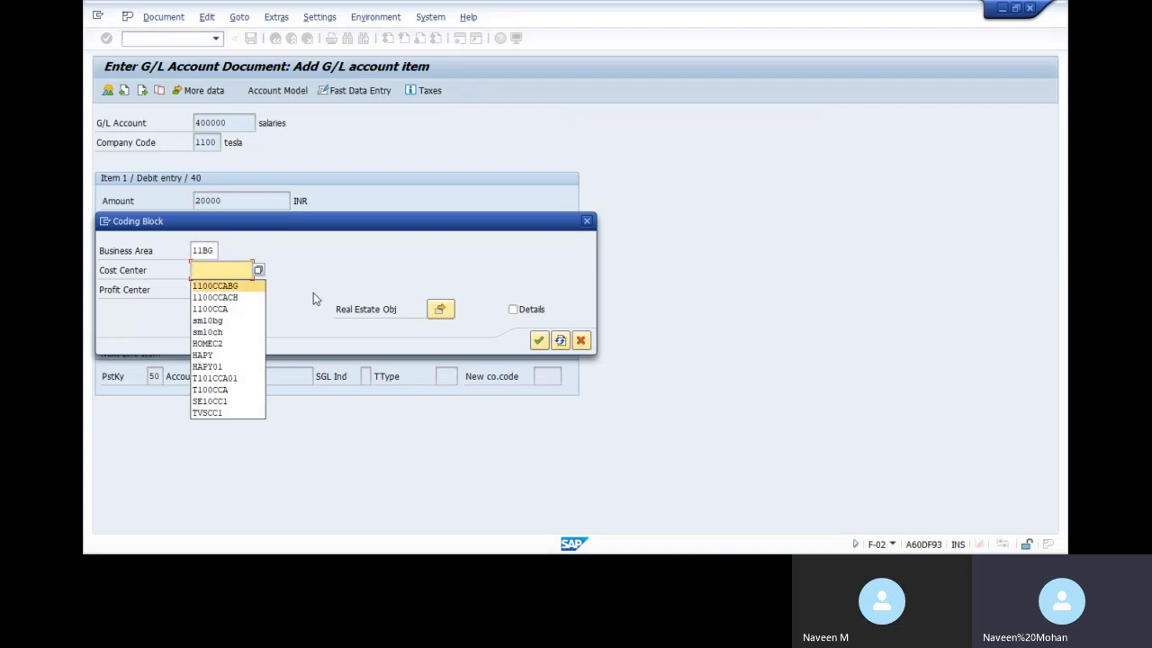
key(Down)
key(Return)
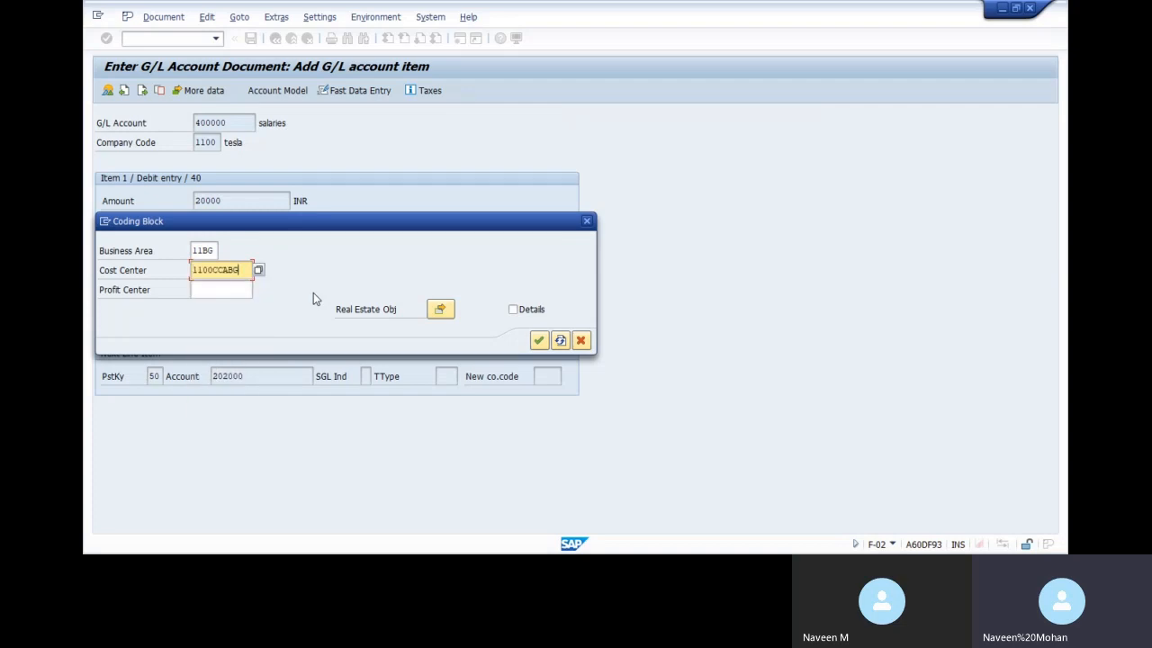
key(Return)
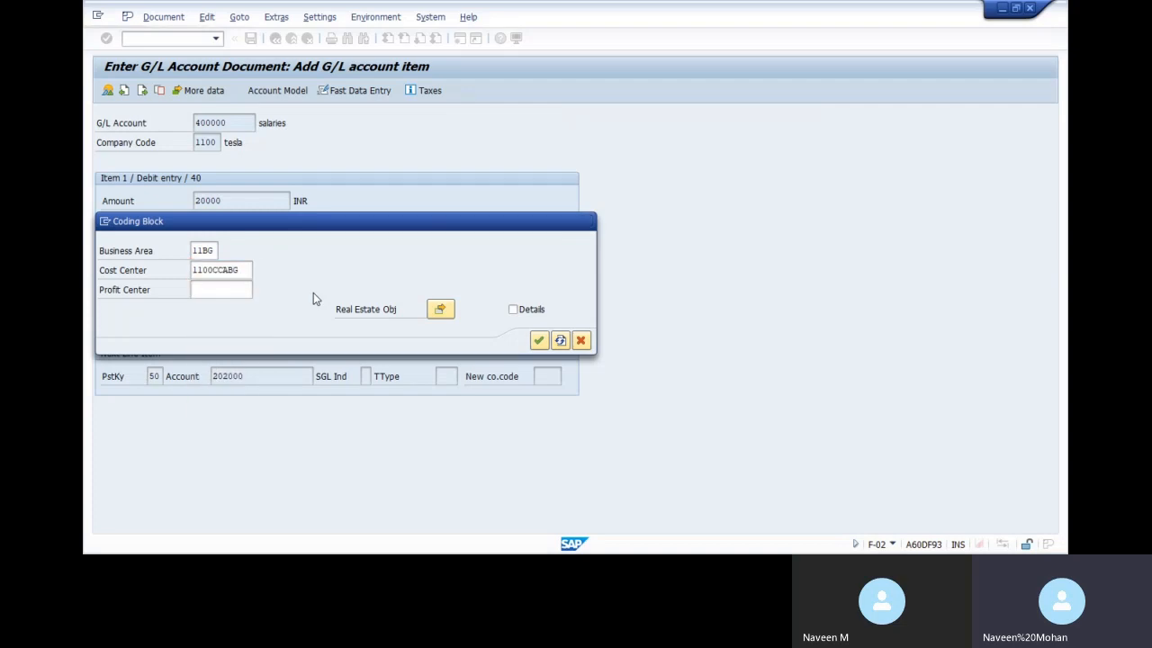
key(Return)
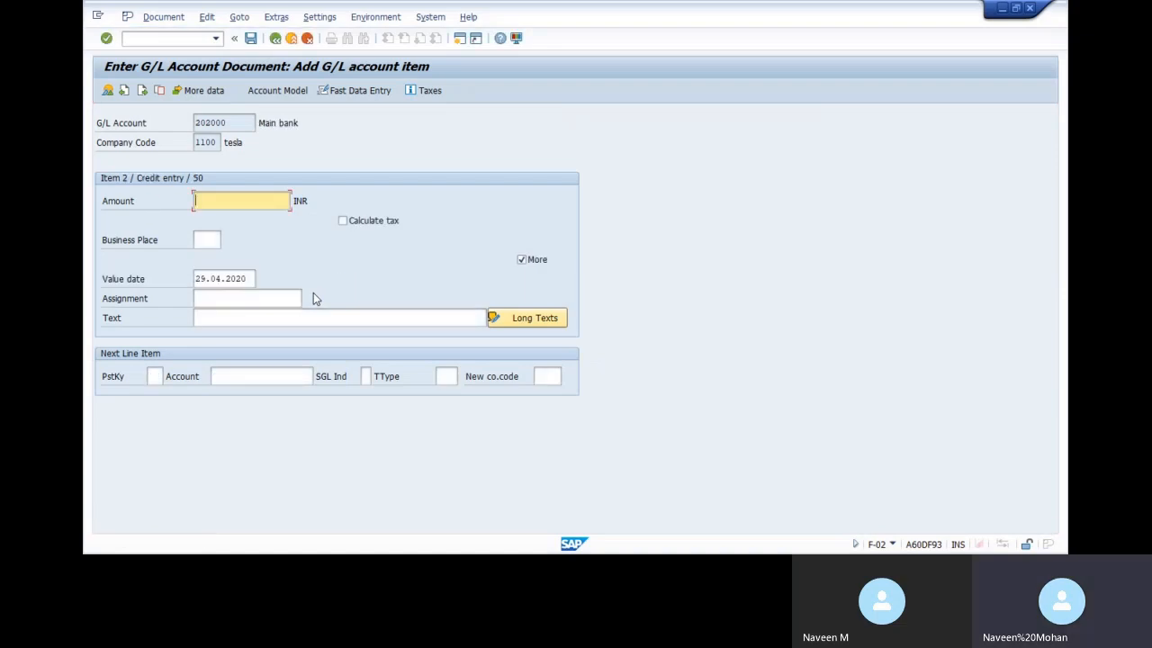
Enter the credit item with amount '*', text '+' and business area 11BG
text(*)
key(Tab)
key(Tab)
key(Tab)
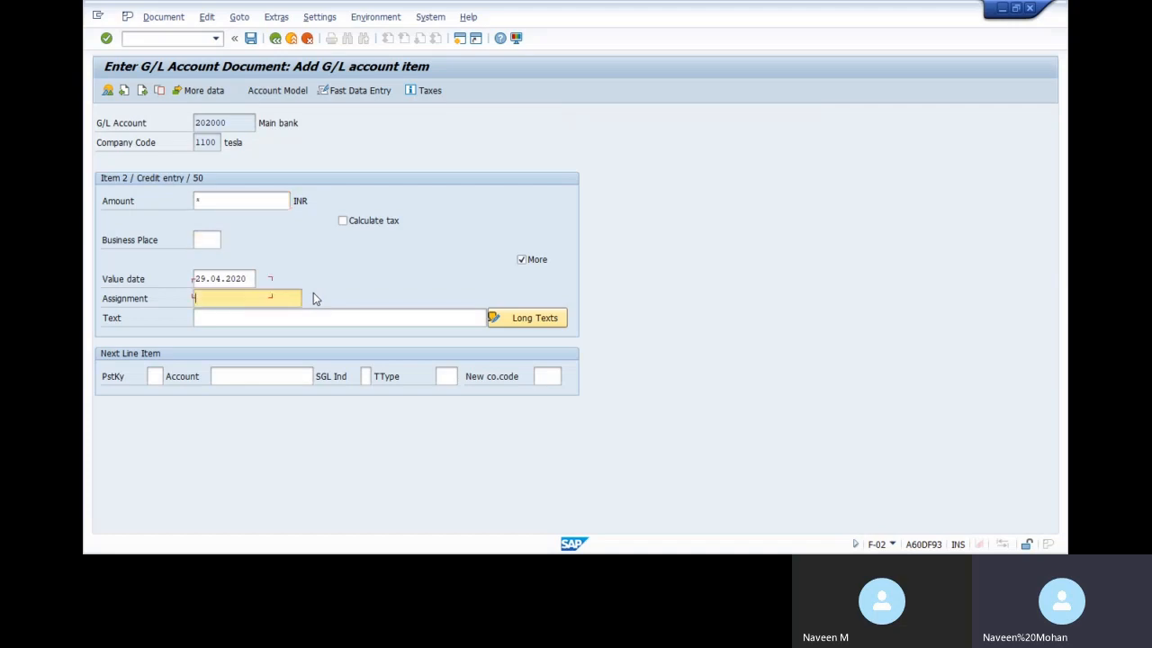
text(+)
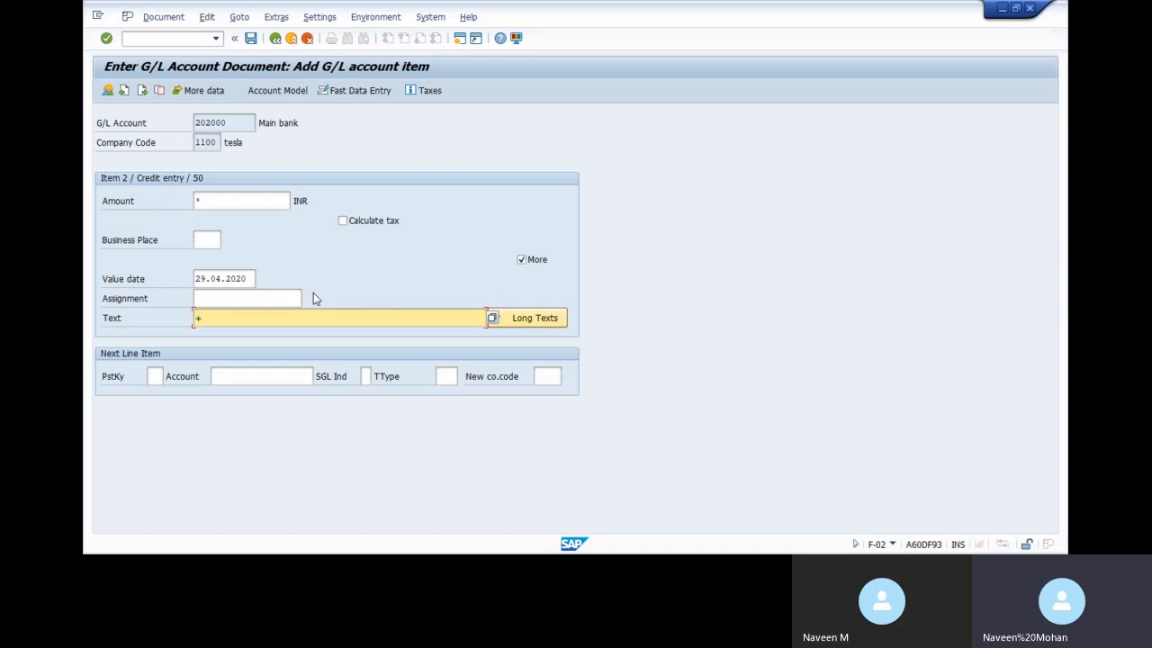
key(Return)
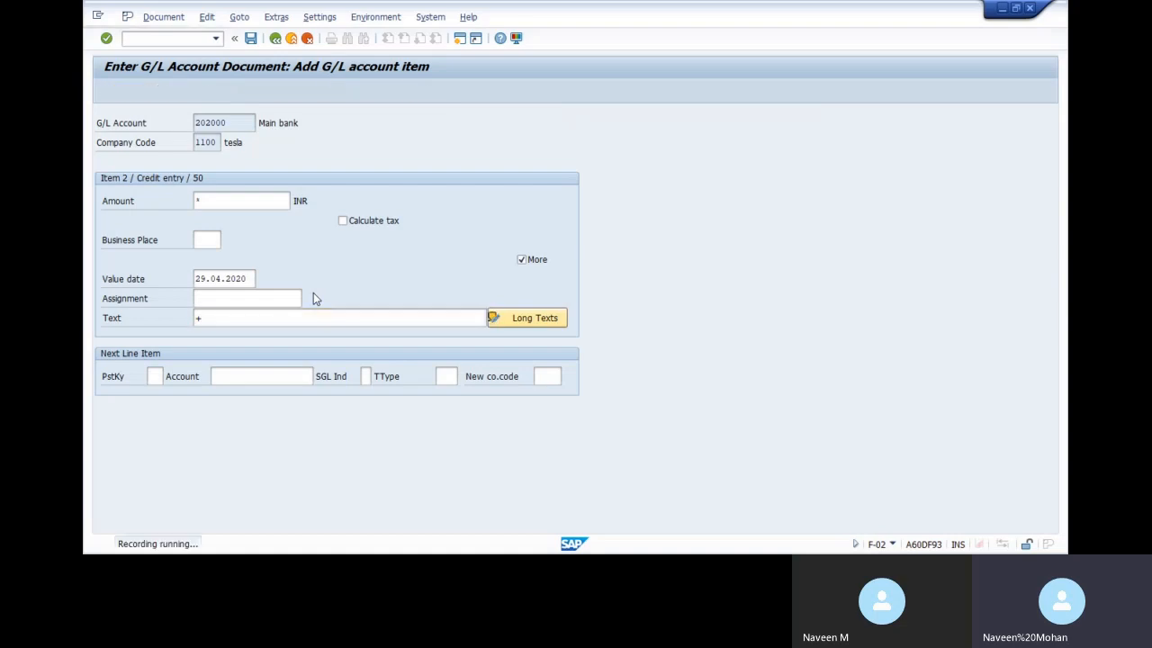
text(11BG)
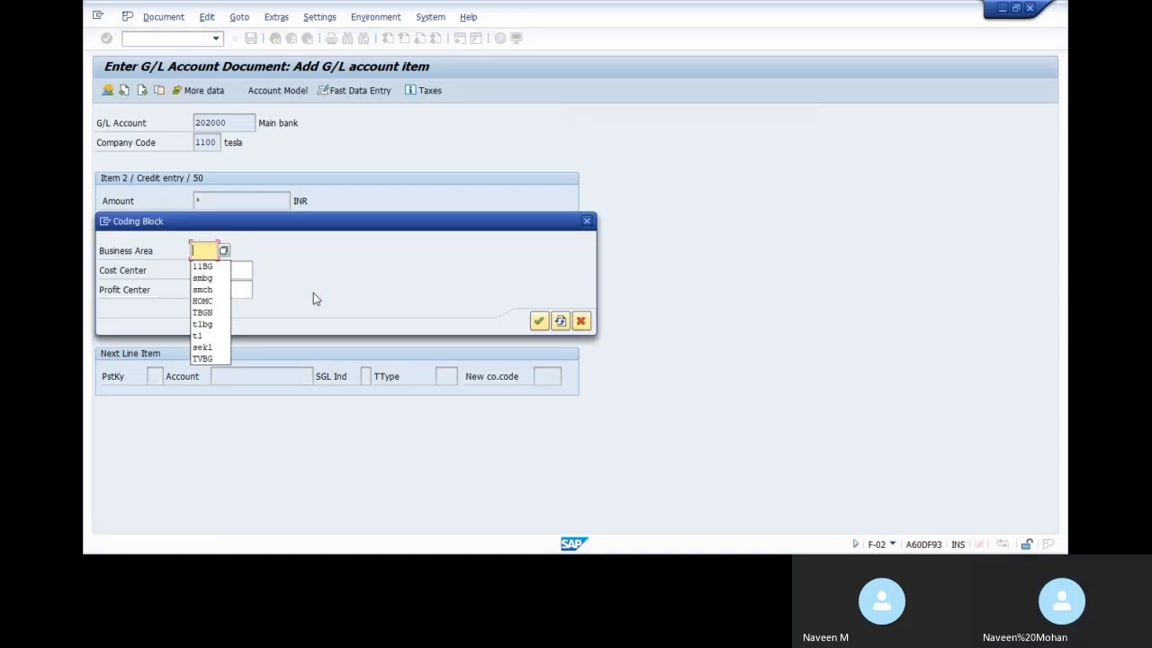
key(Tab)
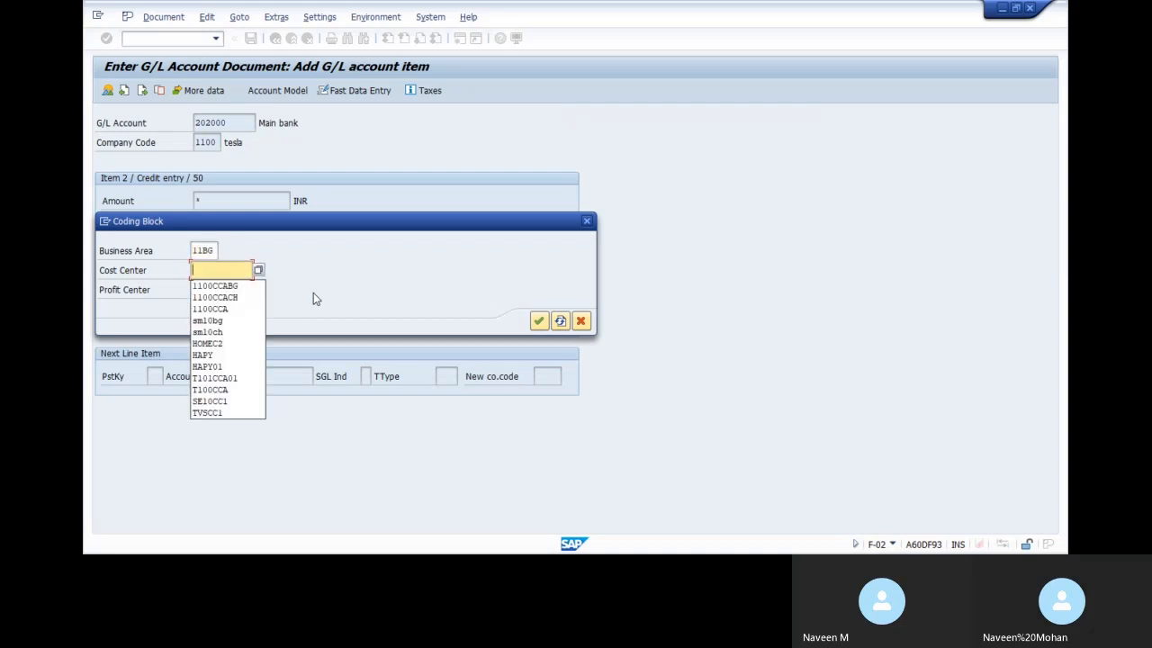
key(Return)
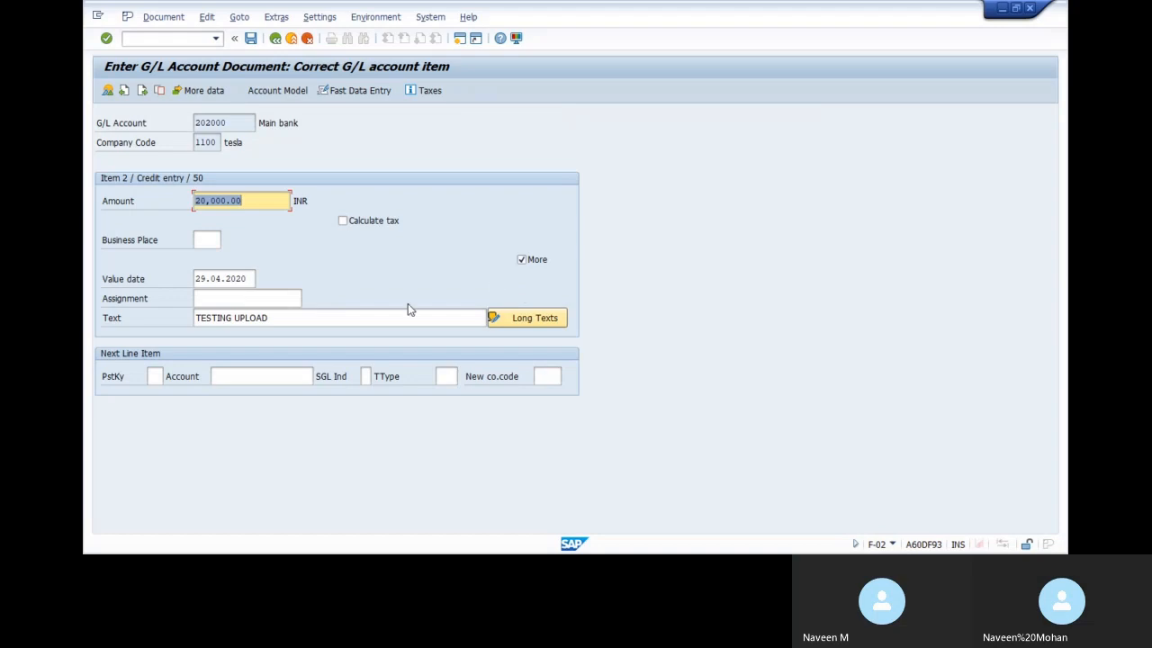
key(Return)
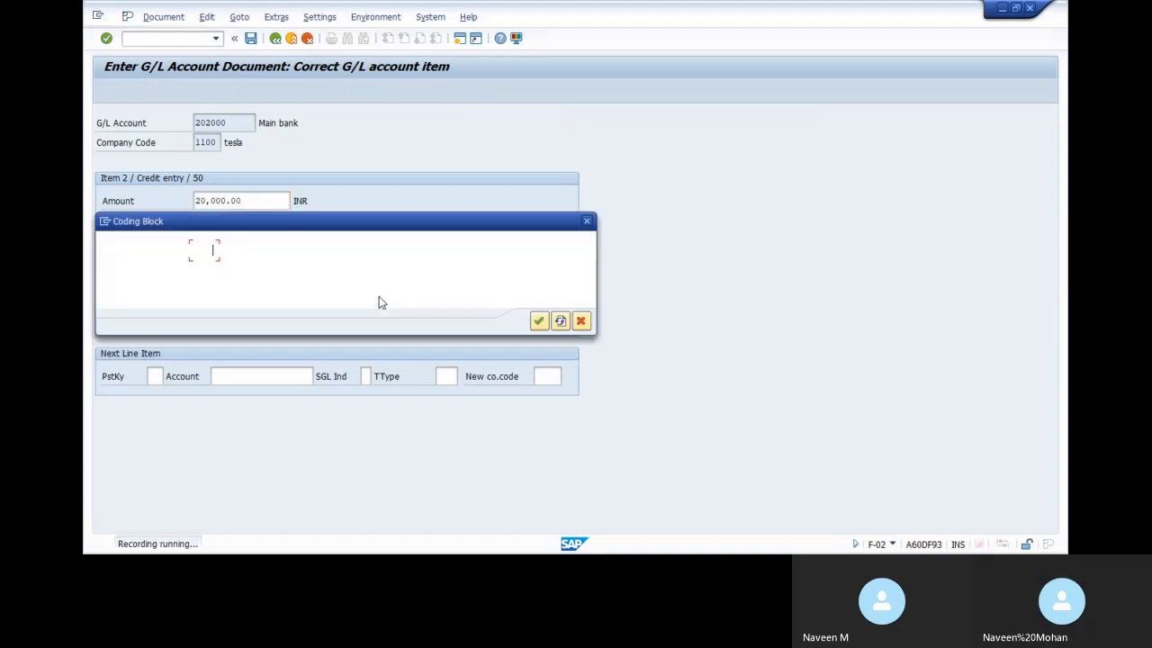
Assign cost center 1100CCABG to the credit item and acknowledge the cost accounting warning
click(236, 269)
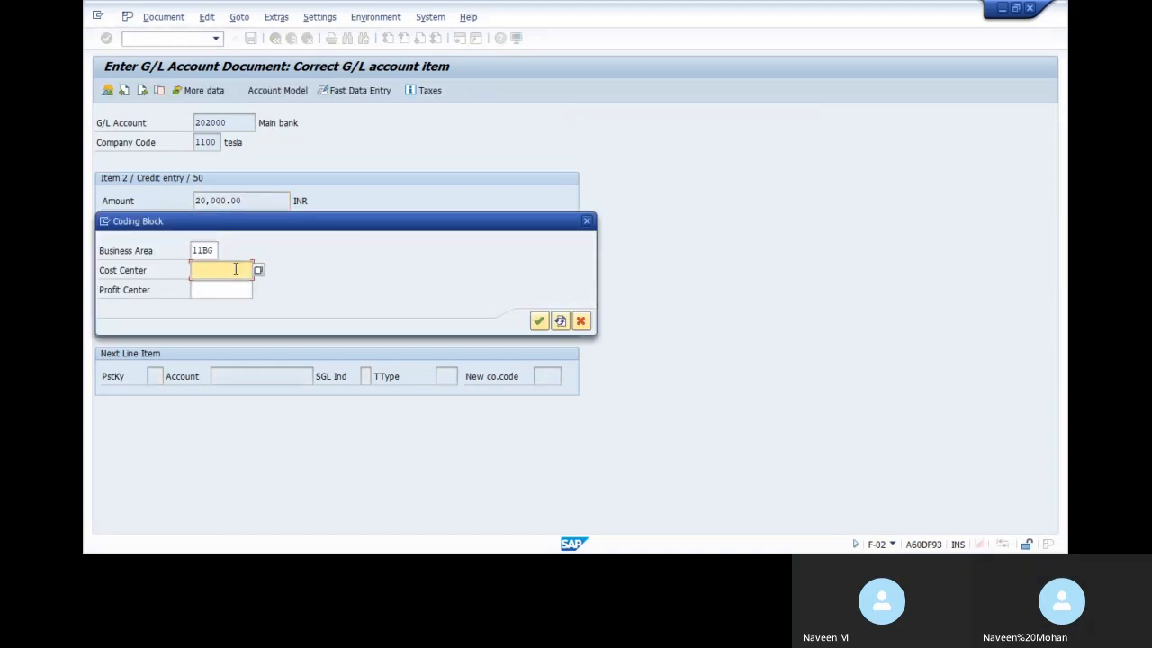
key(BackSpace)
key(Down)
key(Return)
key(Return)
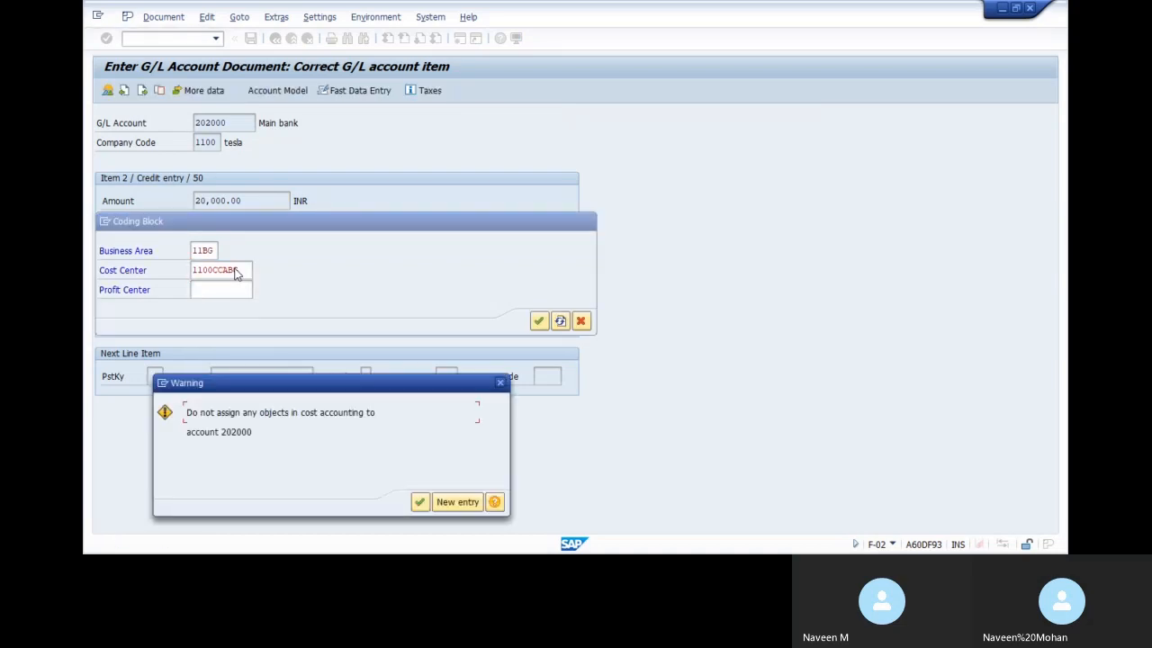
click(421, 502)
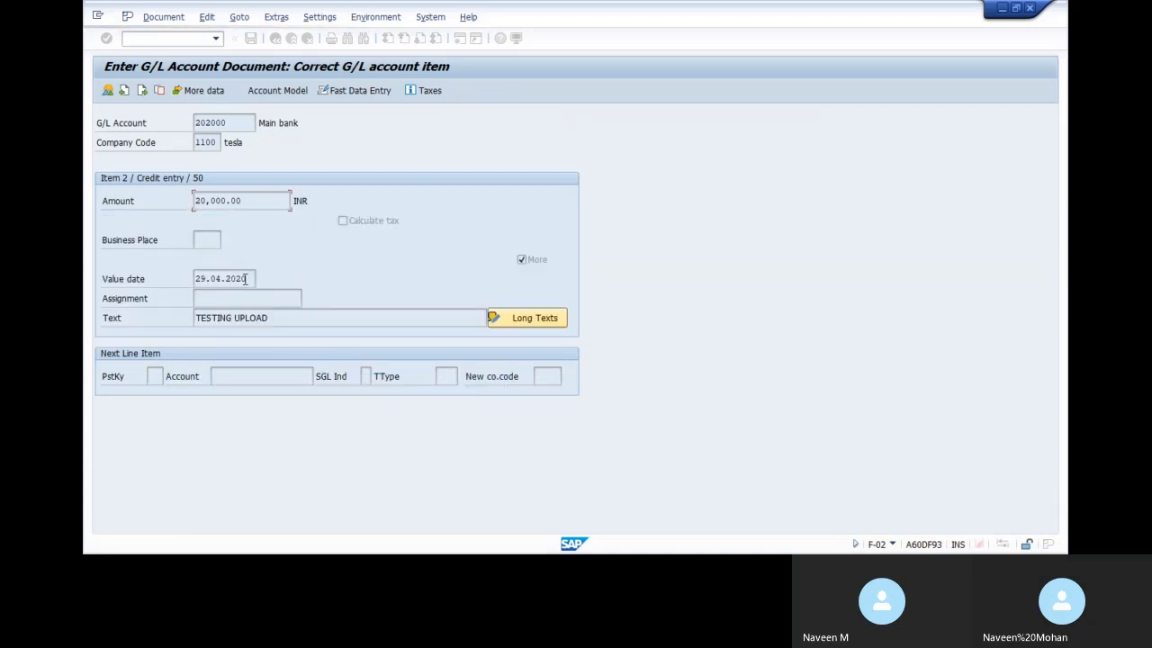
Simulate the document, clear the cost center, and post it to end the recording
click(163, 20)
click(173, 83)
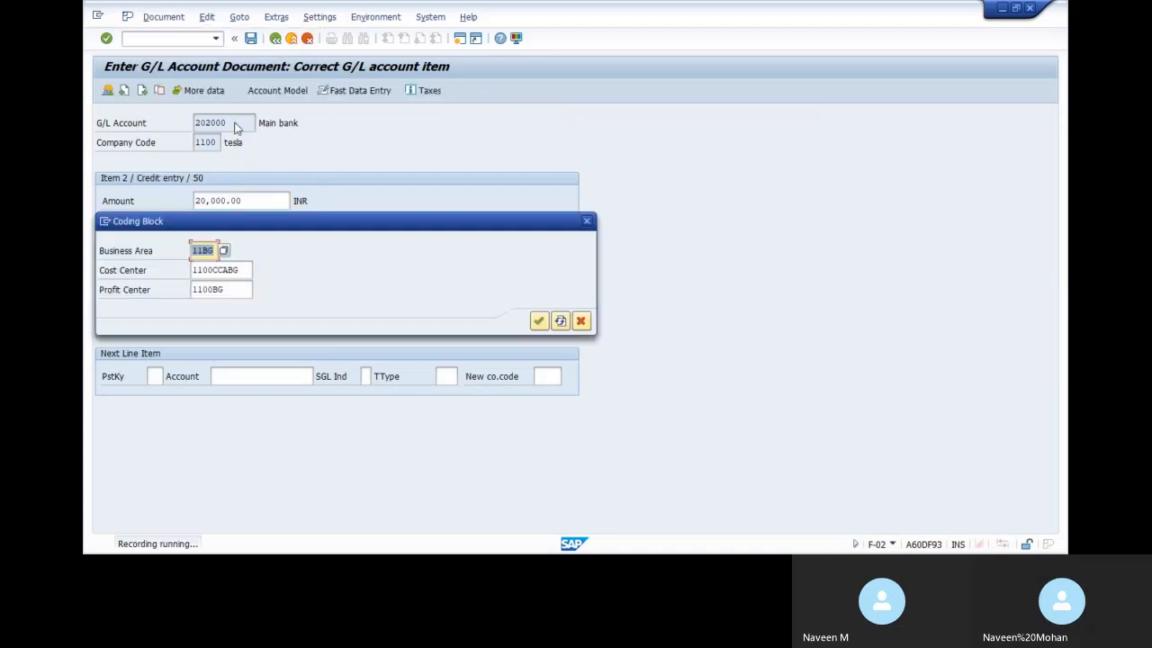
click(247, 274)
double_click(247, 273)
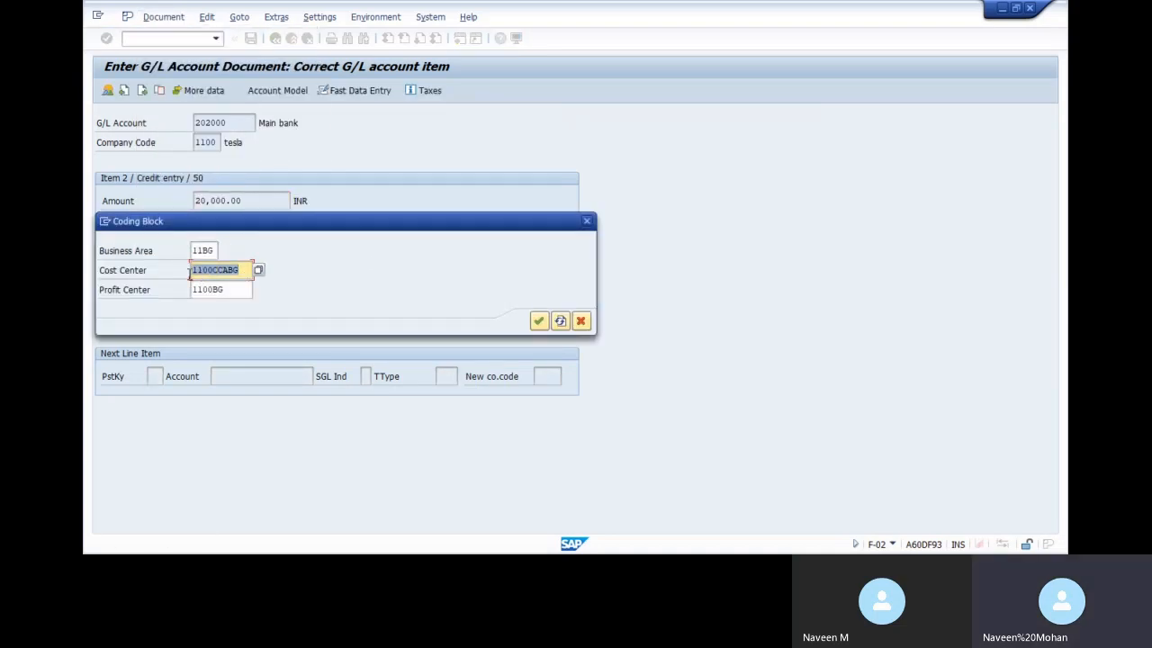
key(BackSpace)
click(538, 321)
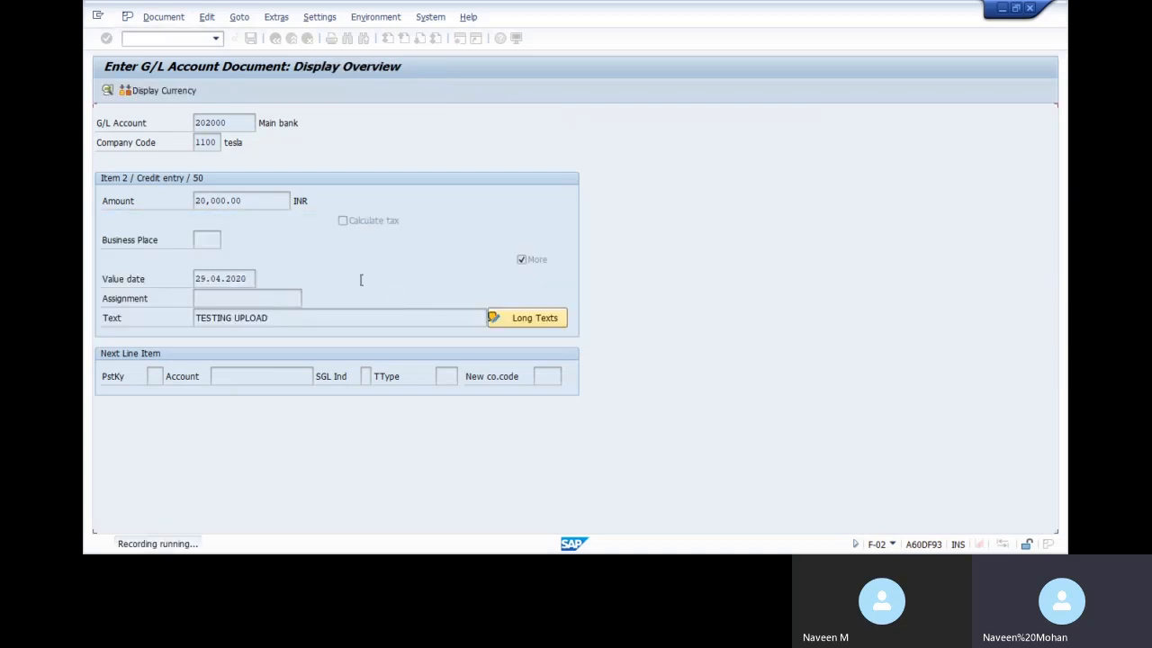
click(254, 42)
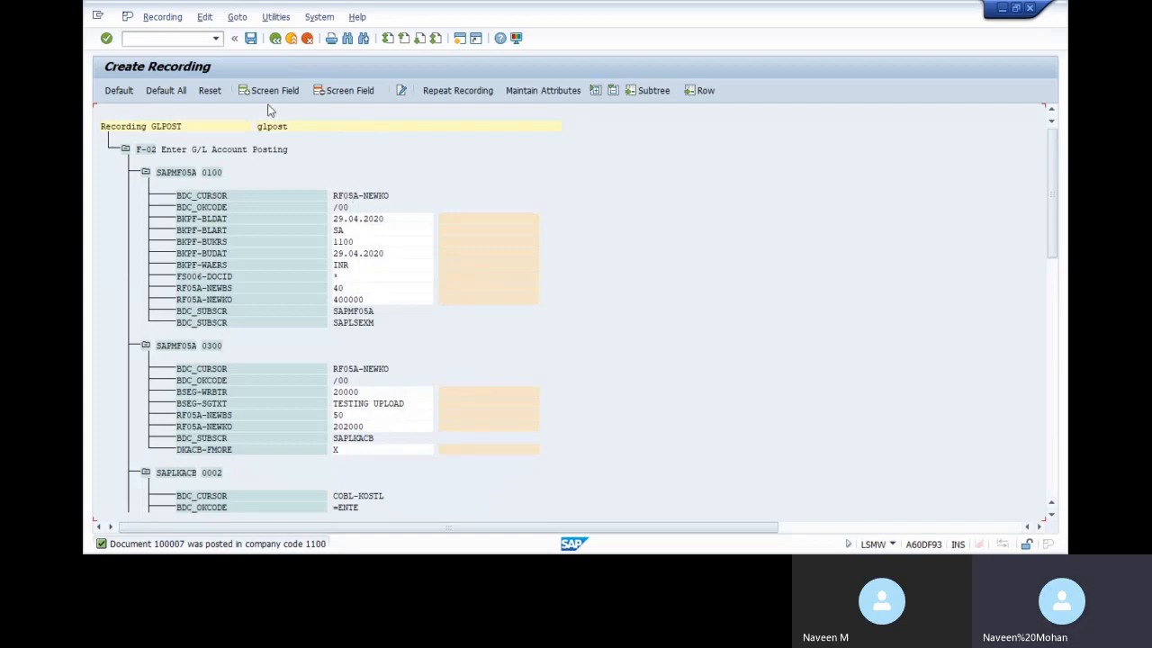
Give all GLPOST recording fields default names, save it, and go back to the object attributes
click(166, 90)
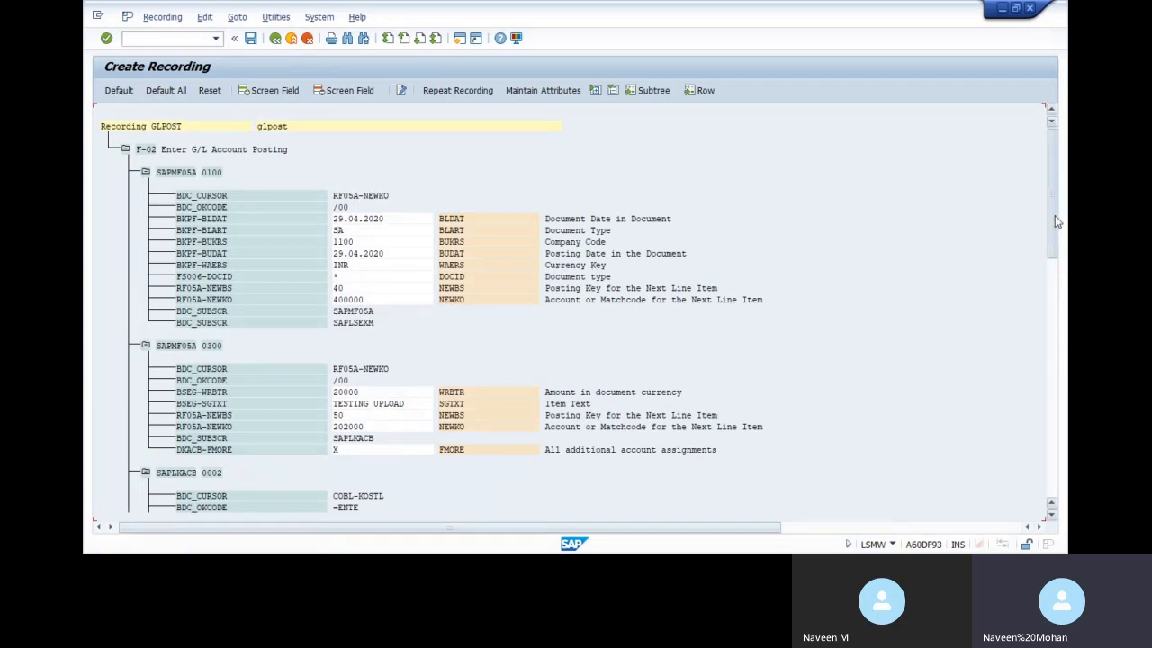
drag(1053, 223, 1067, 347)
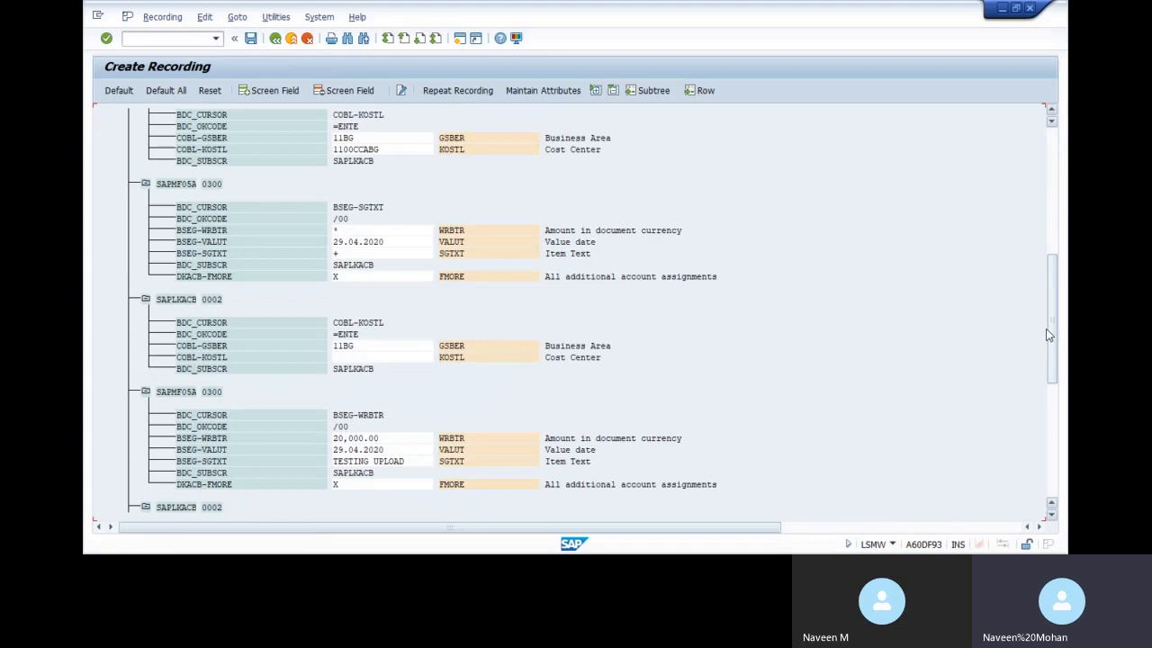
drag(1048, 335, 1049, 218)
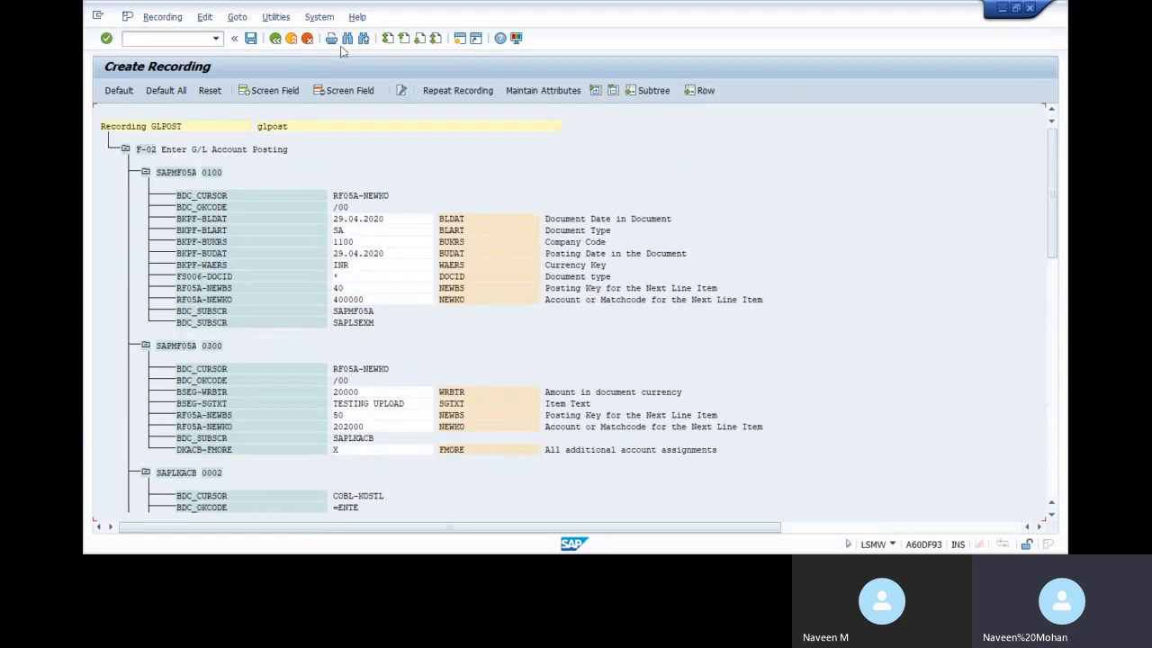
click(250, 38)
click(275, 38)
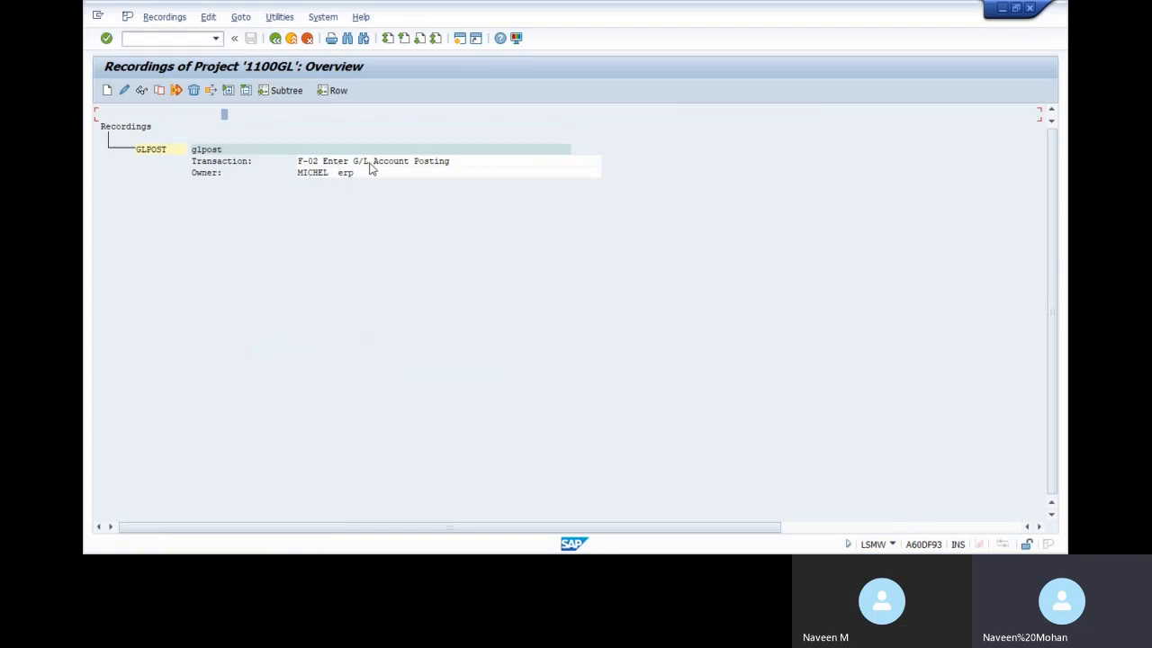
click(275, 38)
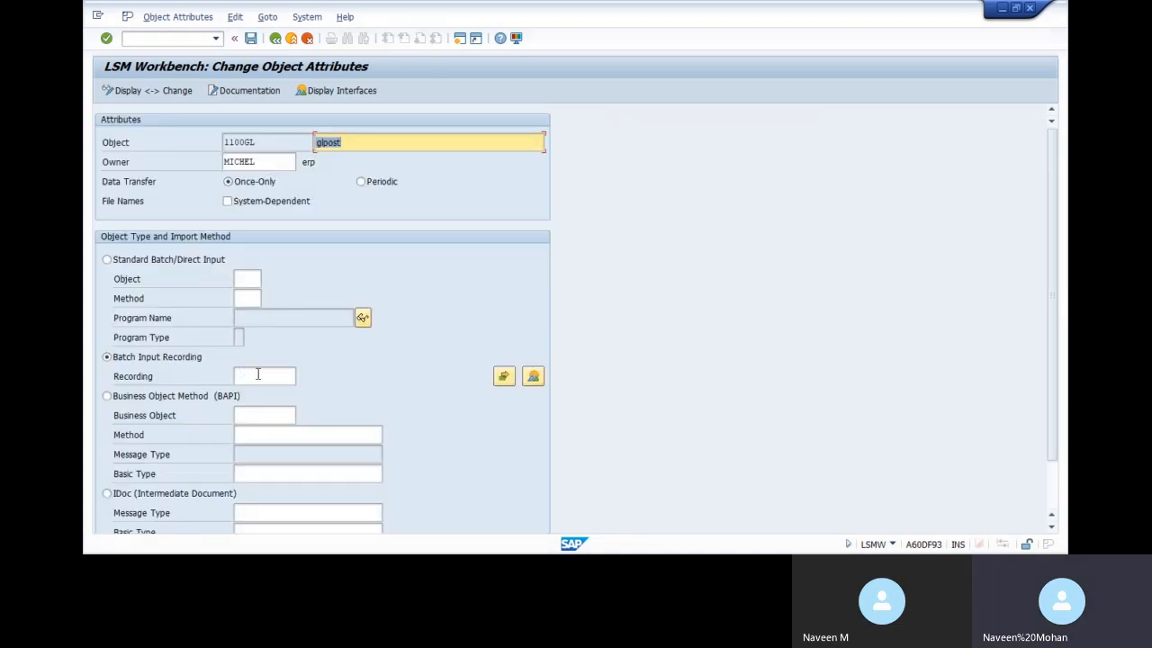
Assign recording GLPOST to object 1100GL, save the attributes, and return to the process steps
click(258, 374)
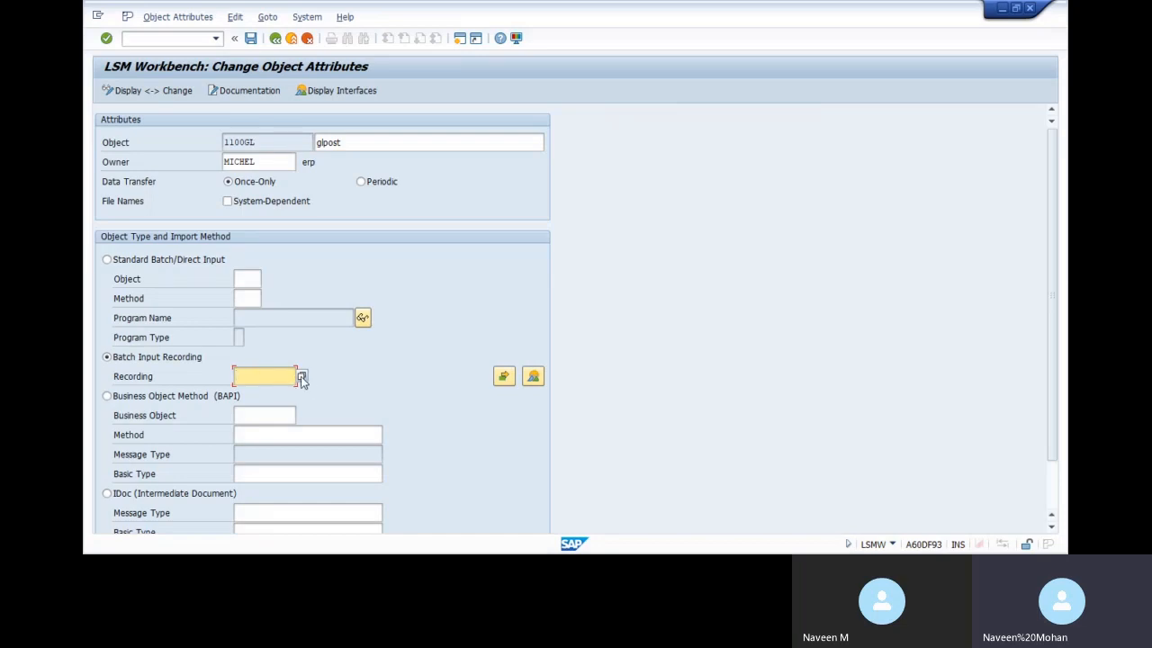
click(301, 378)
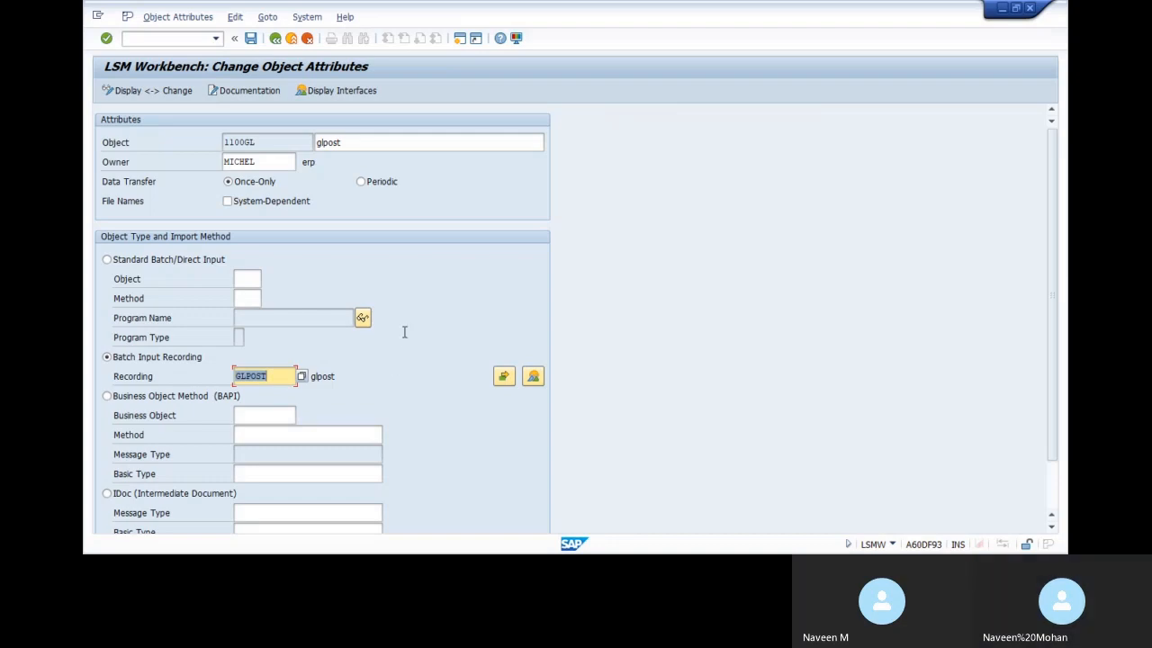
click(251, 38)
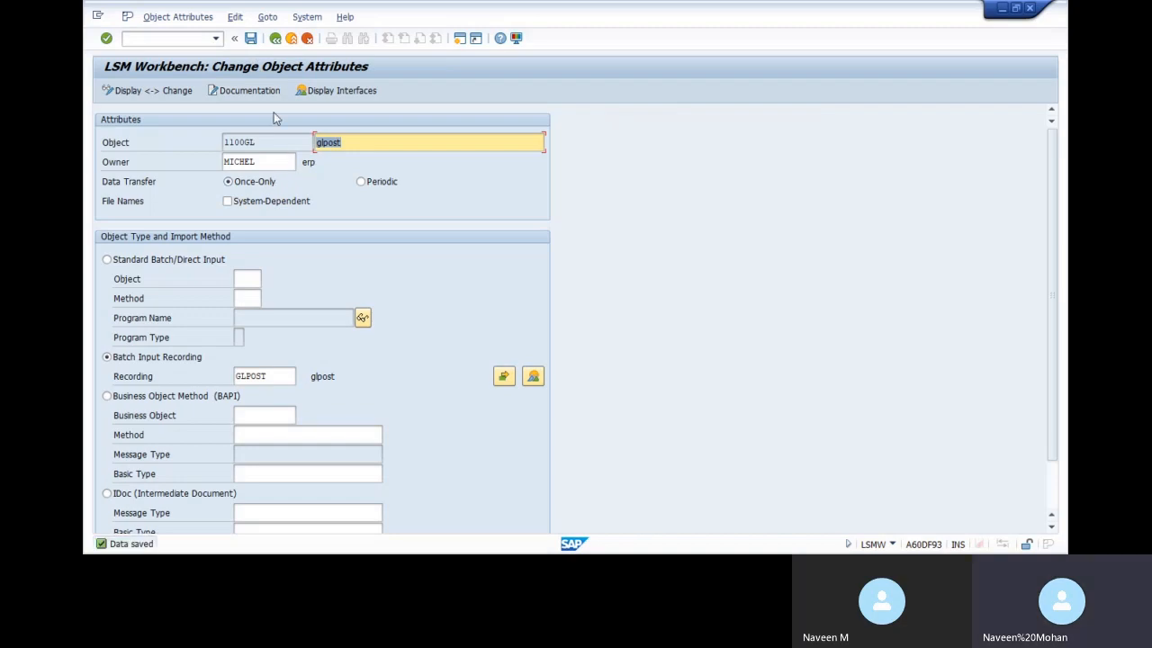
click(274, 38)
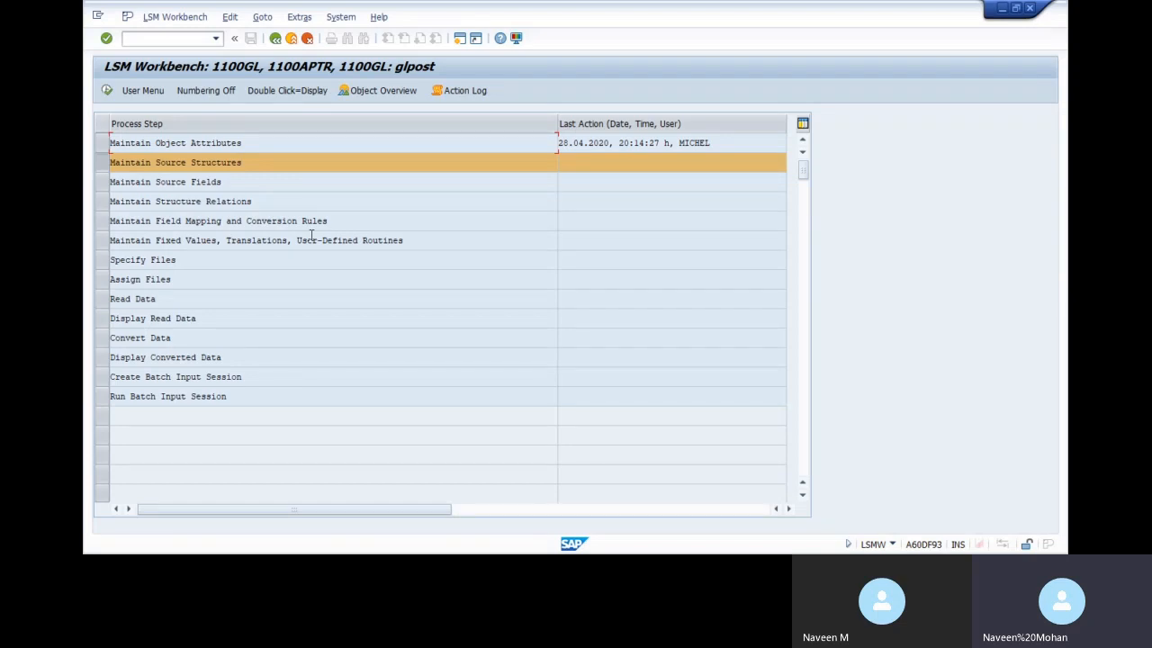
Display the 1100GL object overview as a table and copy fields TCODE to PRCTR with types and lengths
click(388, 92)
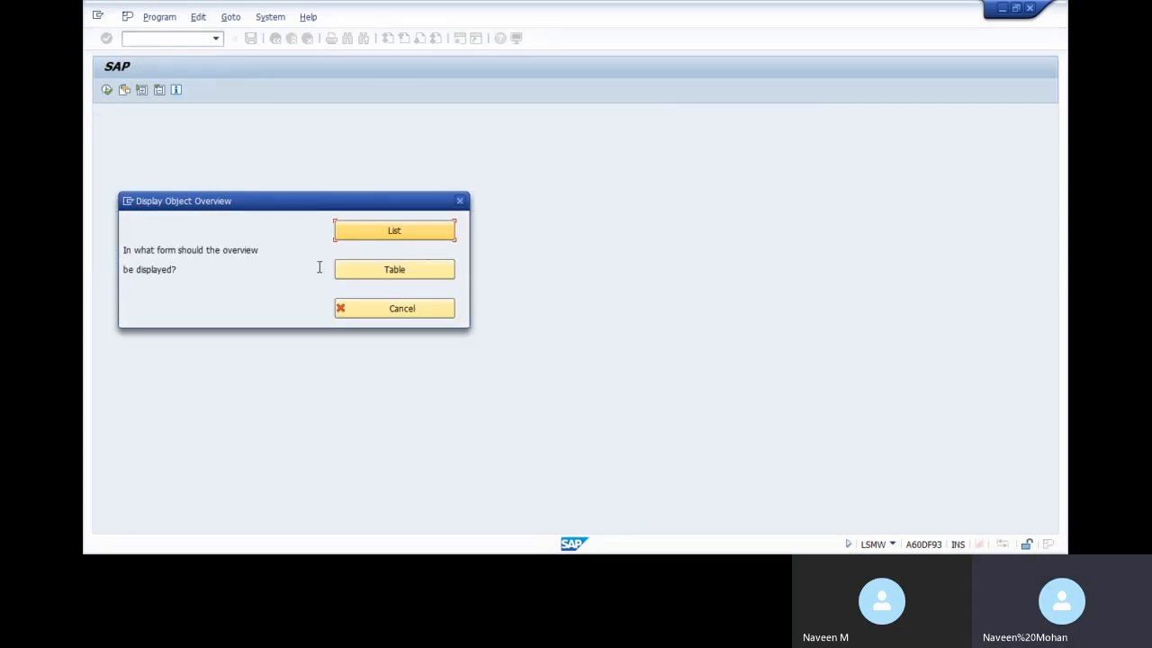
click(406, 268)
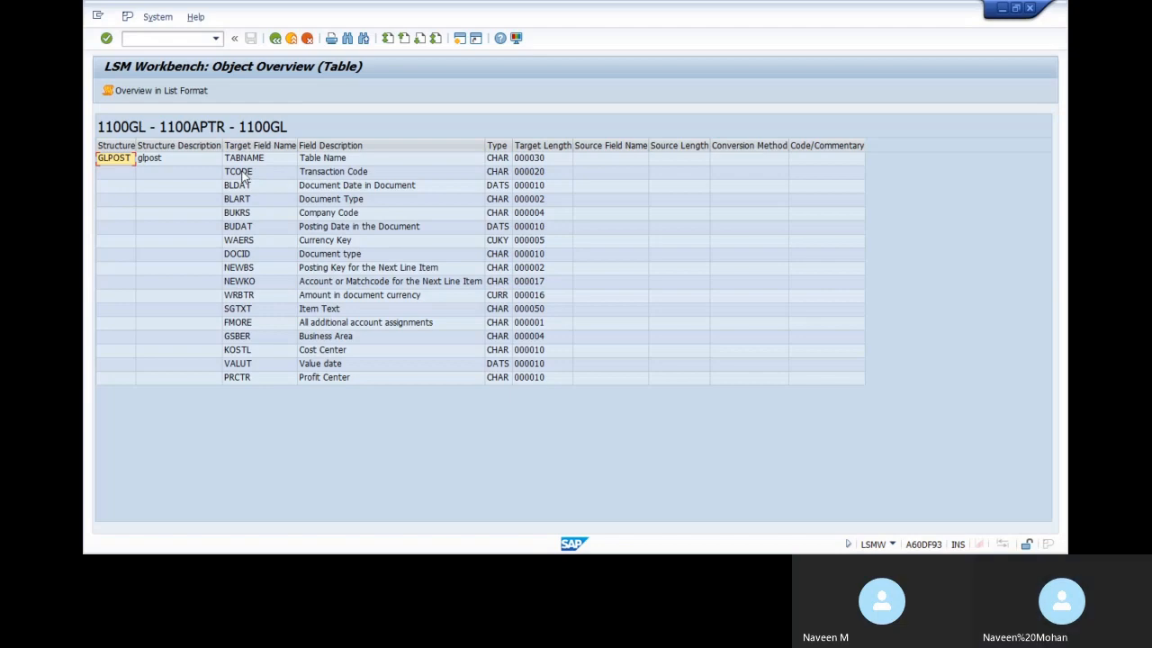
drag(243, 174, 539, 386)
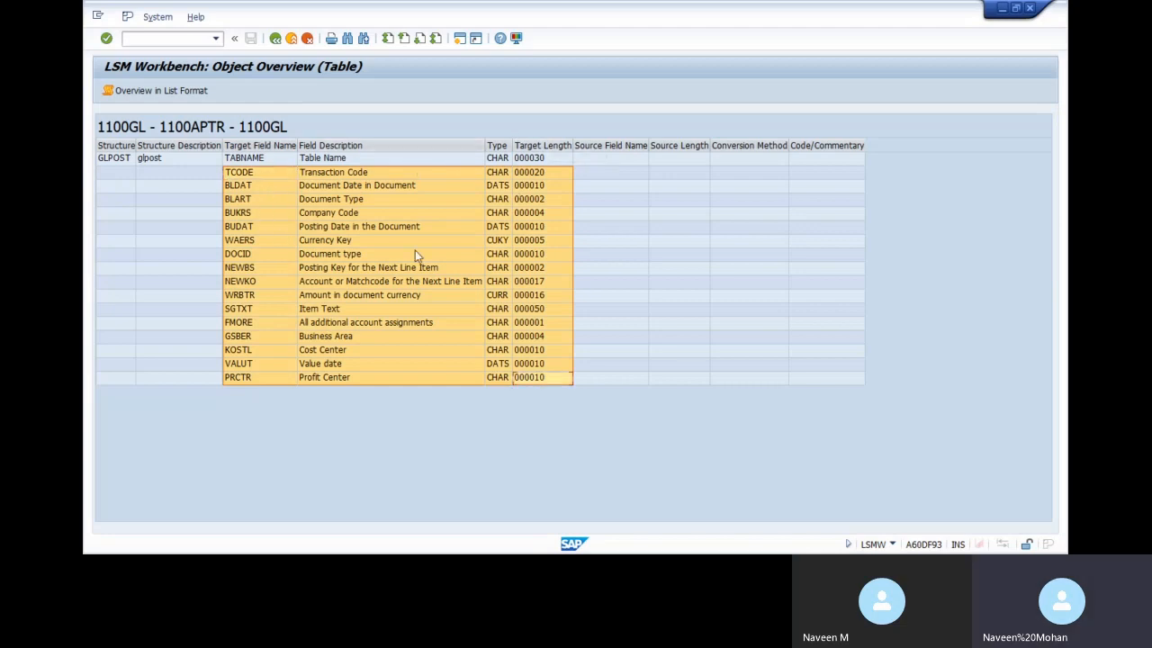
key(ctrl+c)
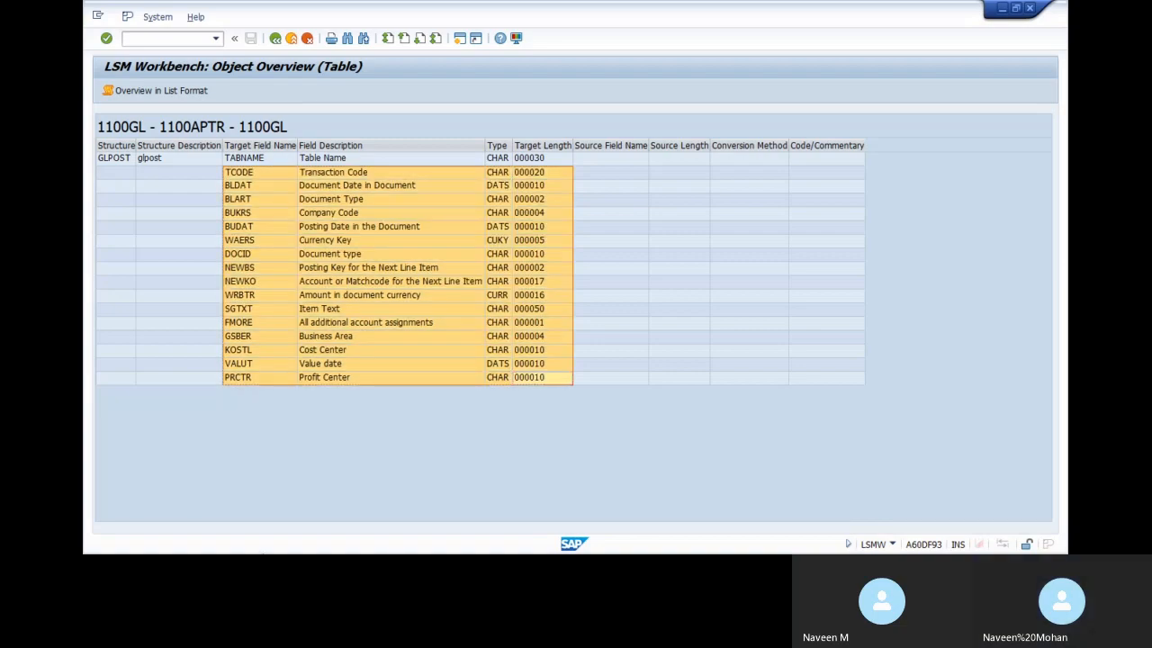
key(super)
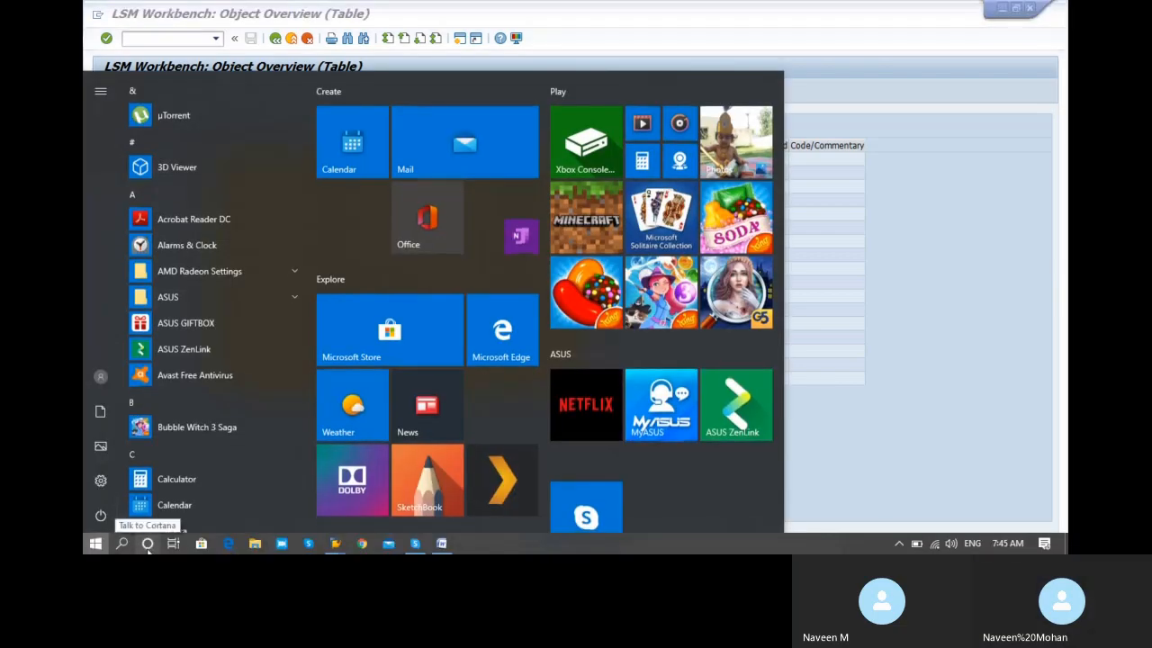
Search the taskbar for 'EXCE' and launch Microsoft Office Excel 2007 with a blank Book1
click(147, 545)
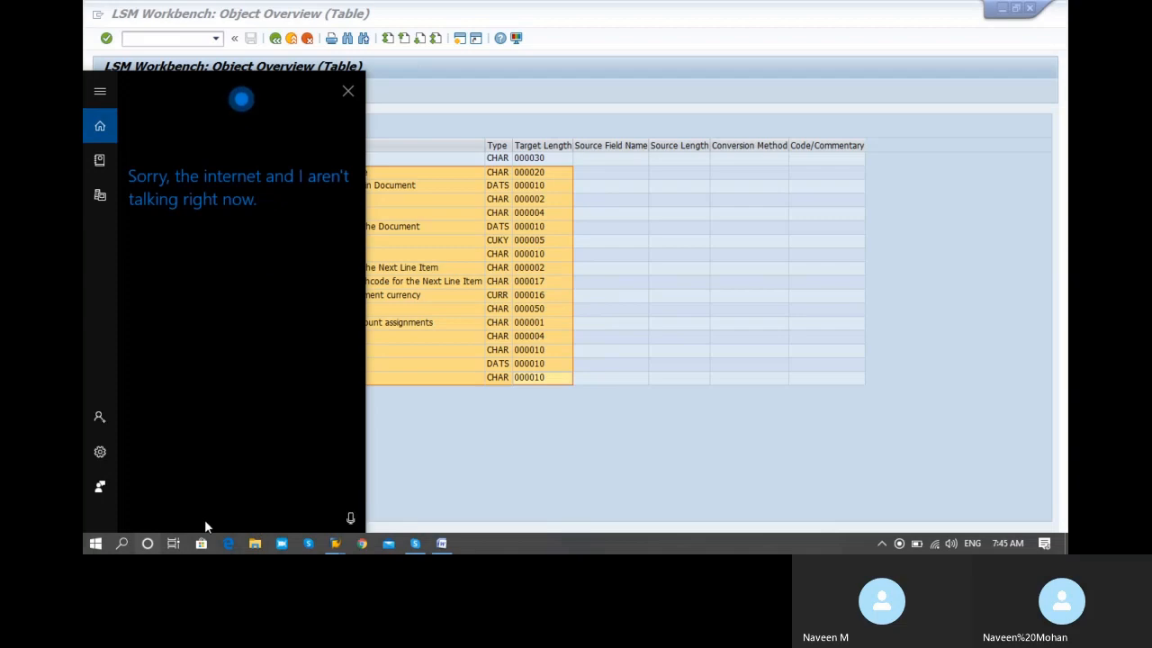
click(121, 544)
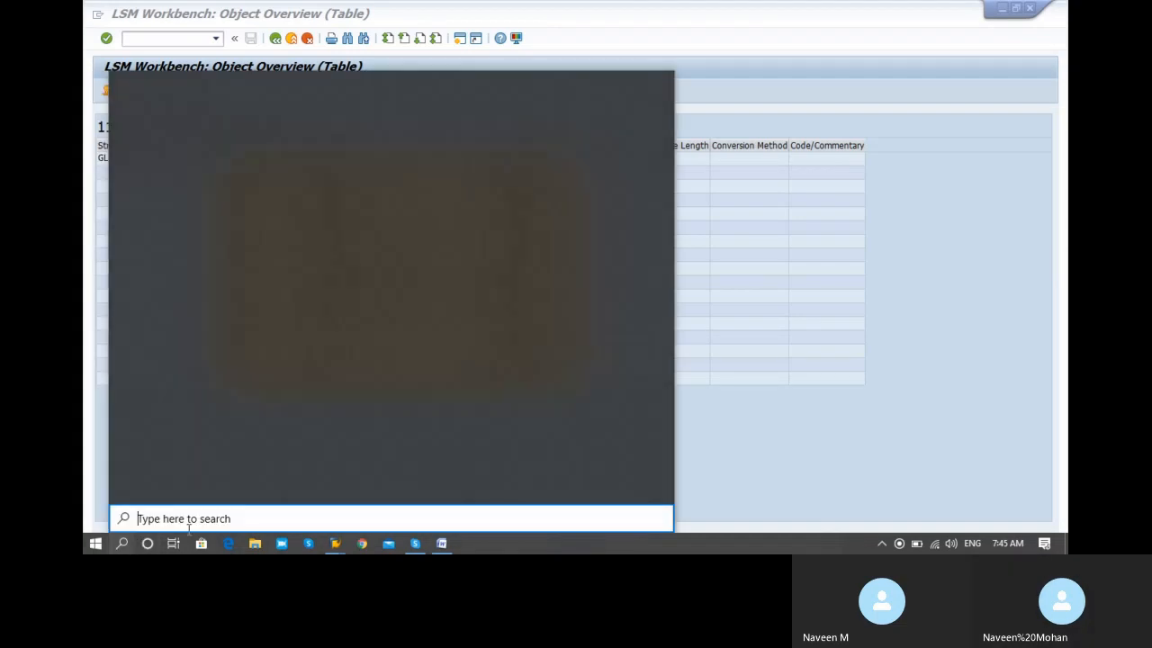
text(EXCE)
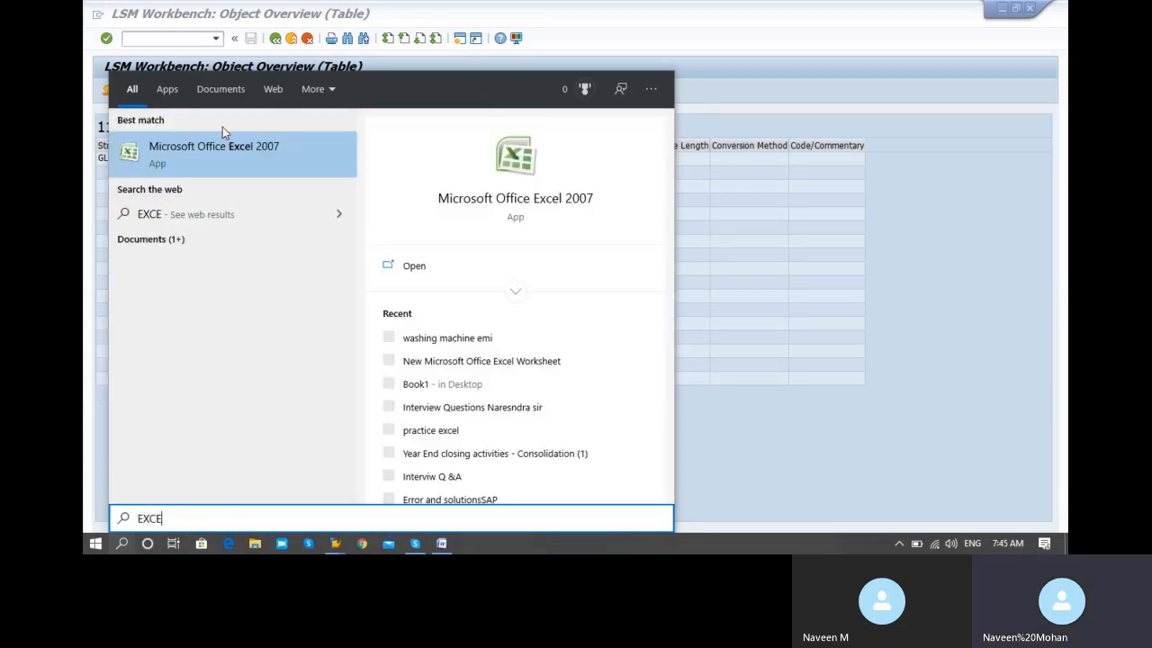
click(202, 159)
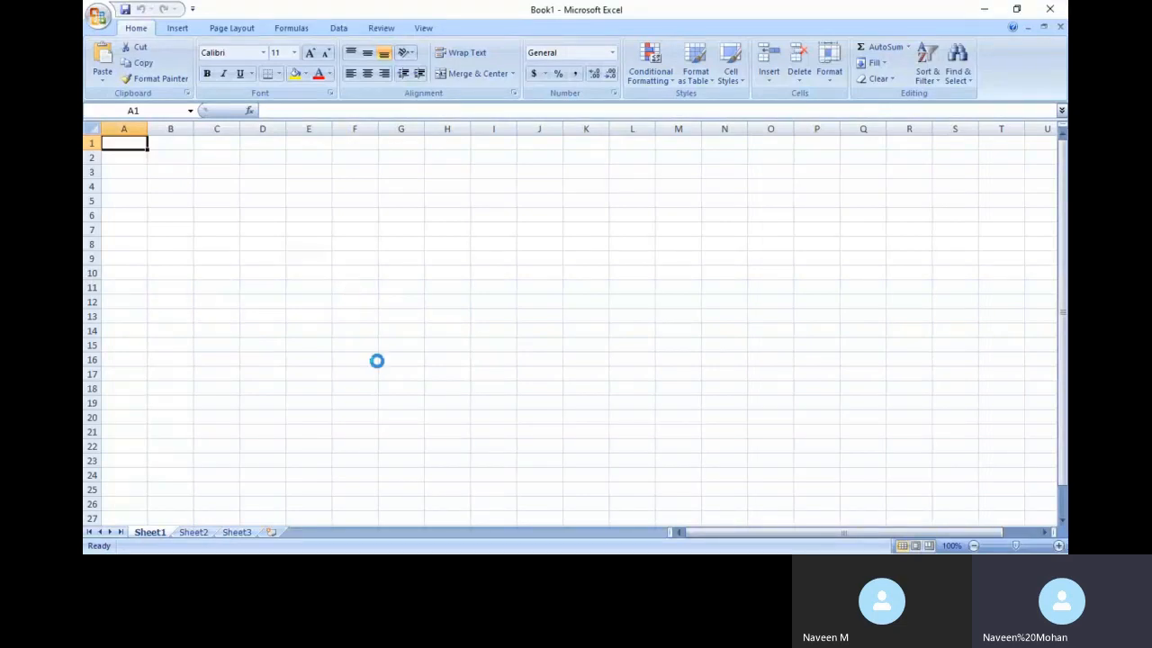
Paste the 16-field list TCODE to PRCTR into A1:D16 and apply All Borders to every cell
key(ctrl+v)
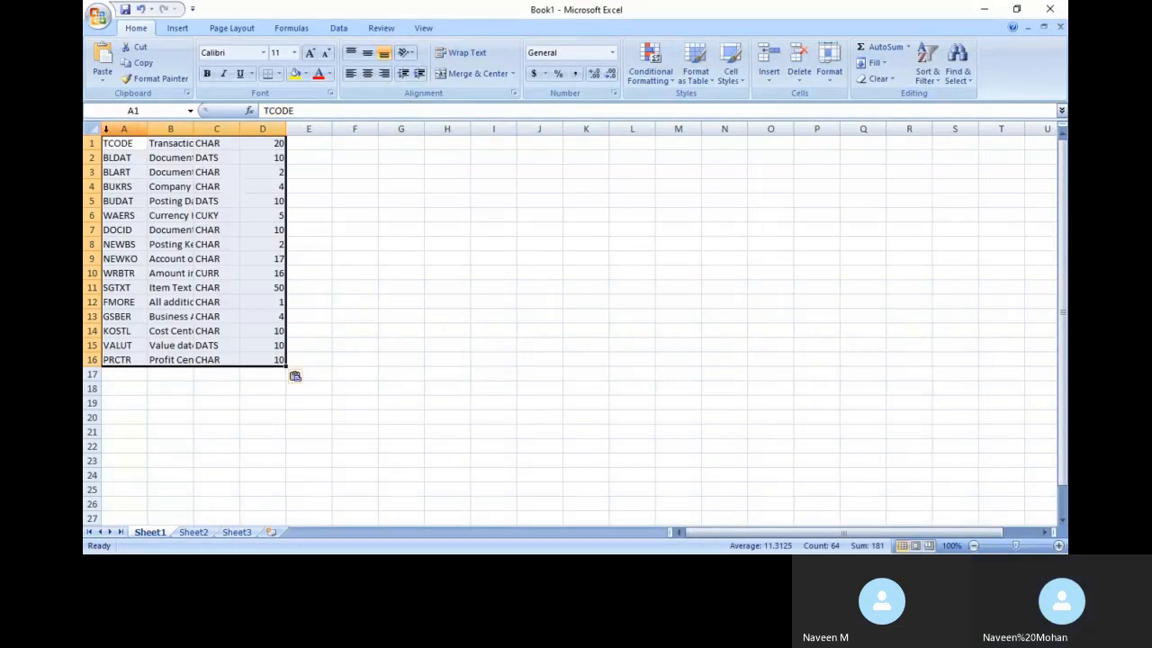
click(280, 74)
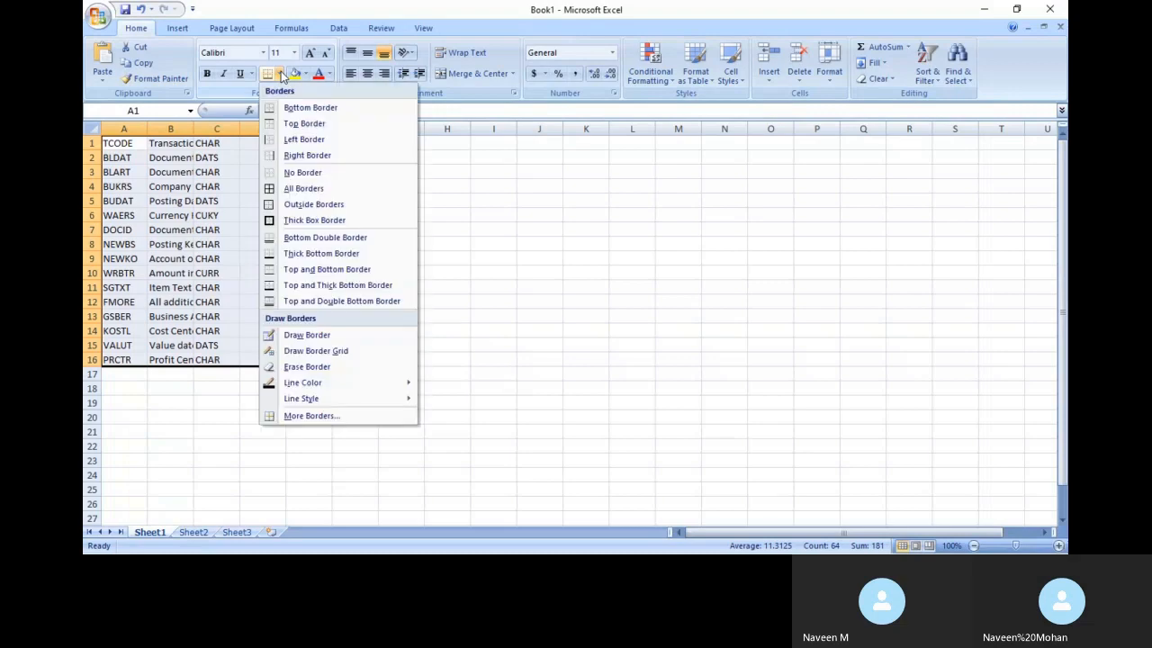
click(281, 188)
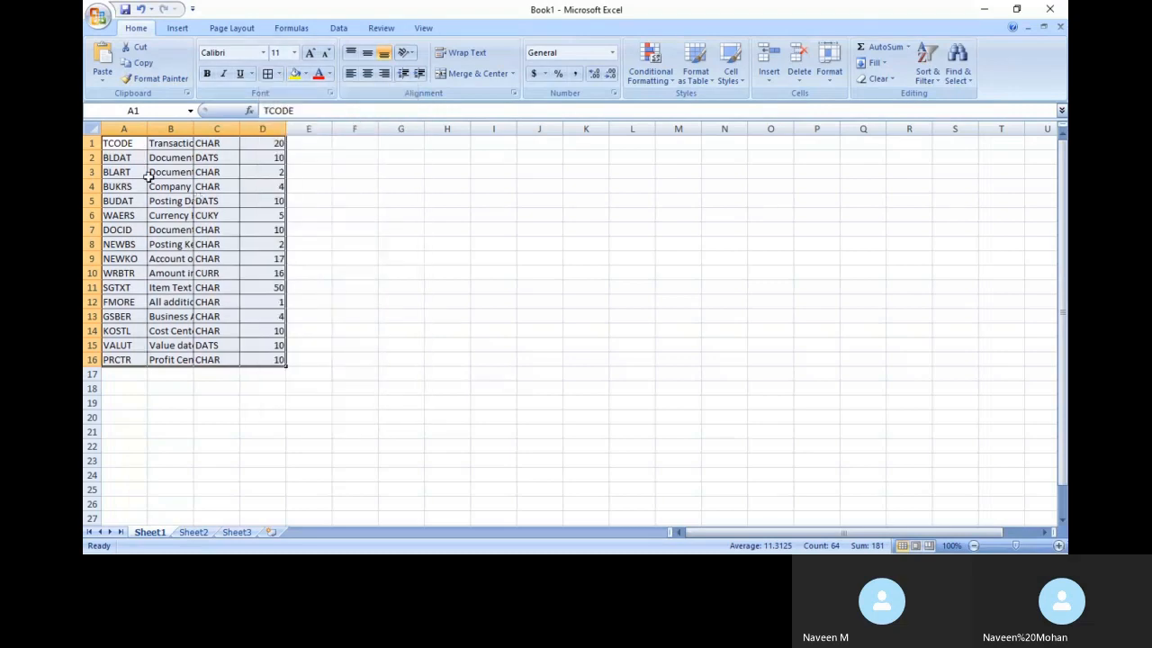
AutoFit all worksheet columns so the codes and full descriptions show
double_click(147, 129)
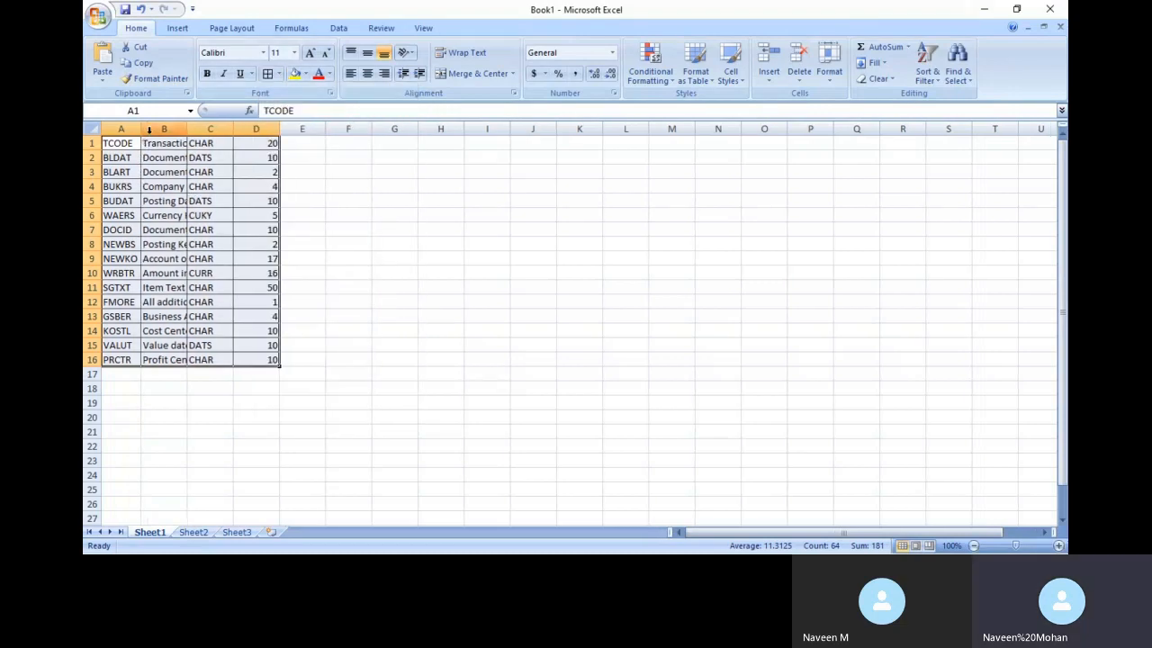
click(90, 126)
double_click(186, 129)
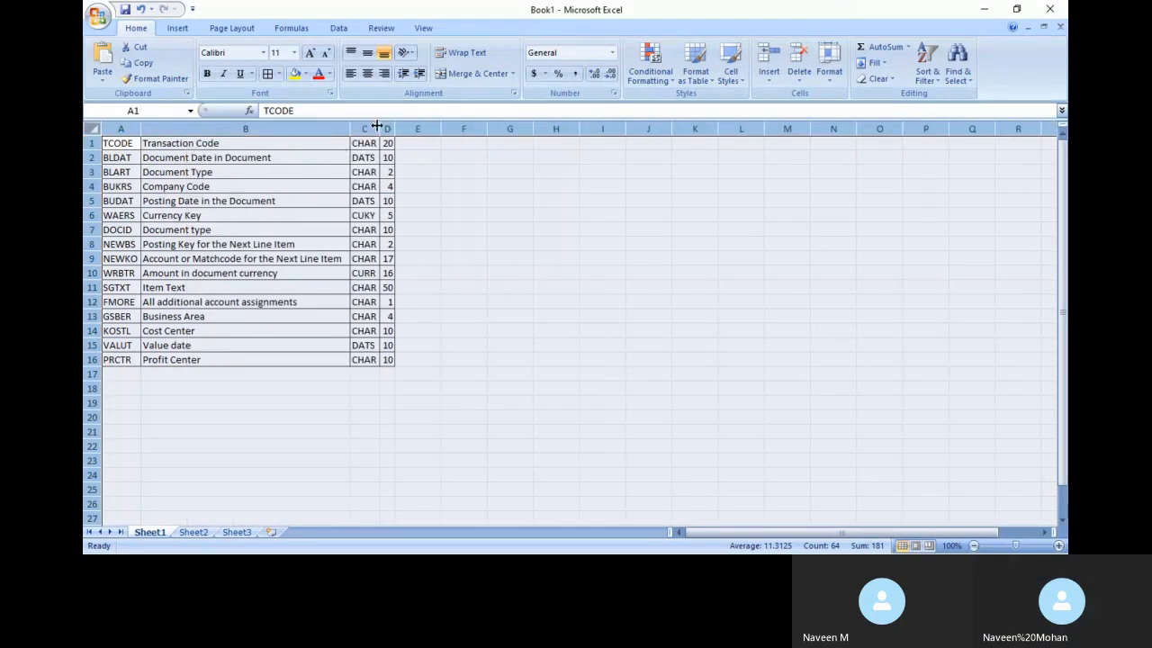
click(465, 328)
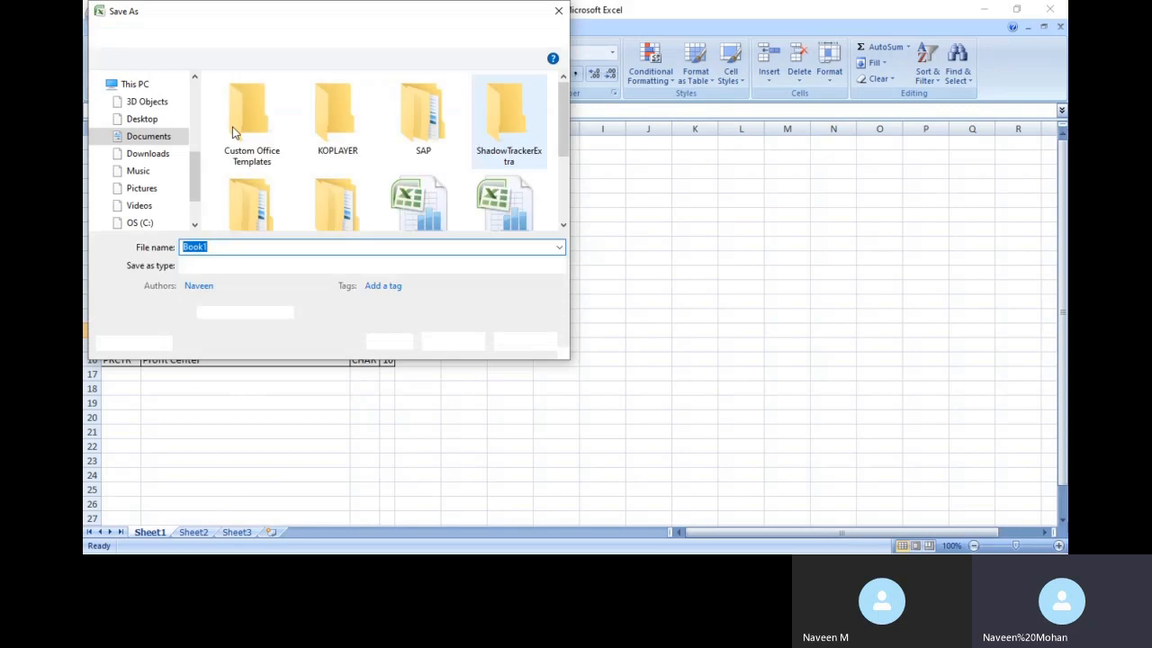
Choose 3D Objects as the location and save Book1 under the file name 'GL POST'
click(144, 119)
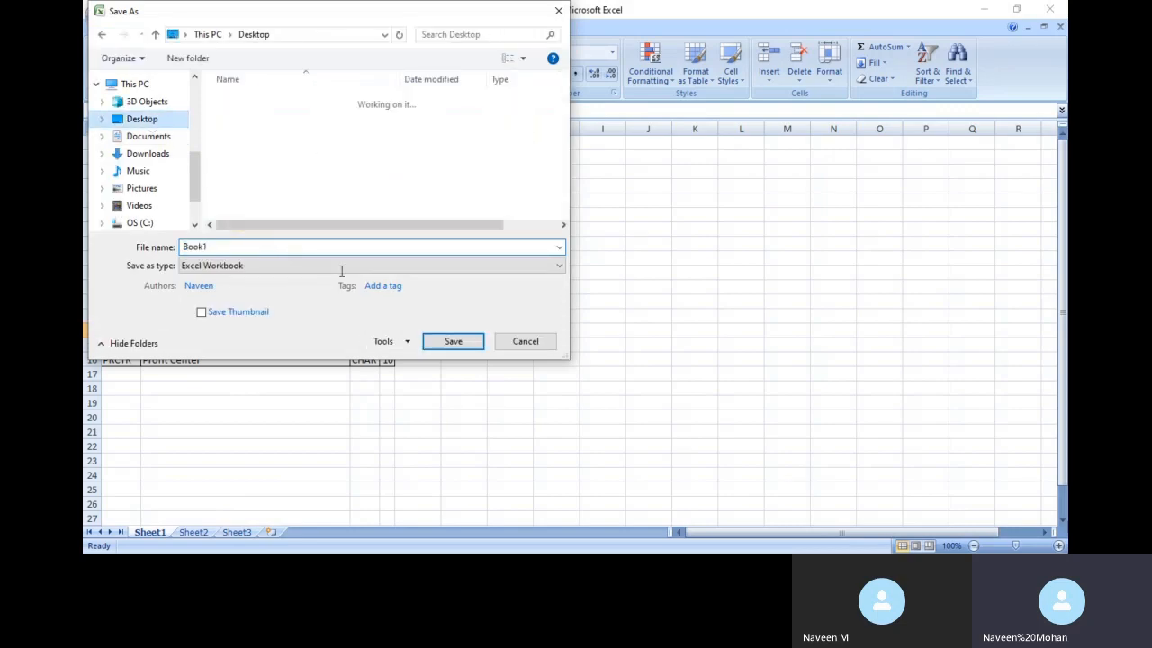
click(132, 103)
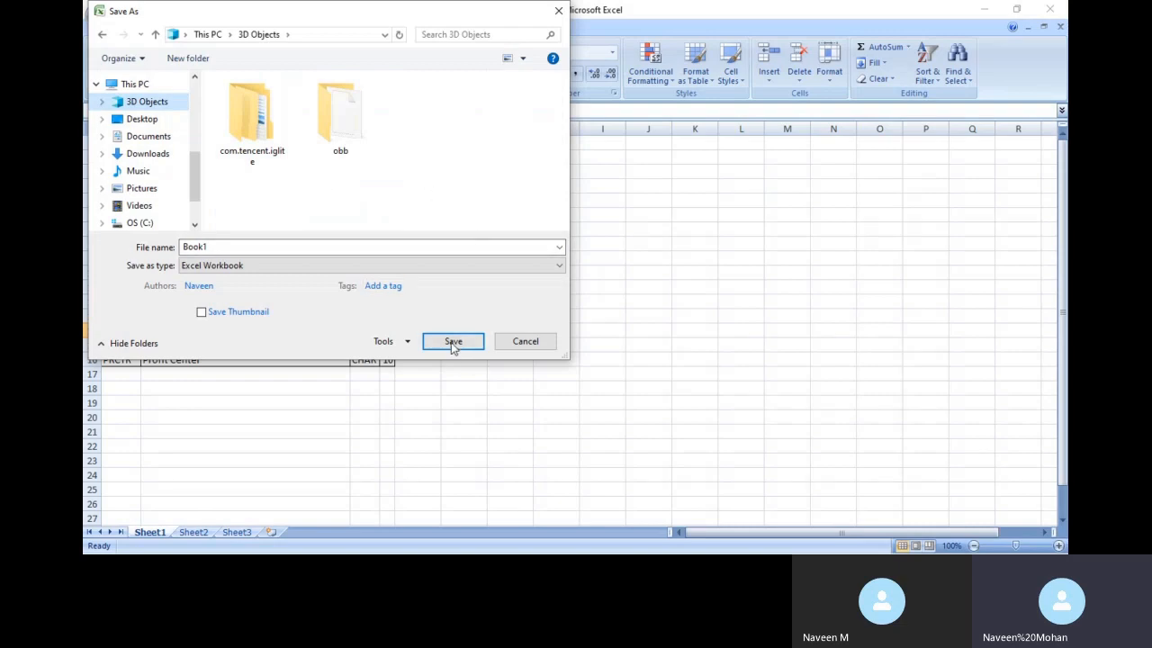
double_click(292, 244)
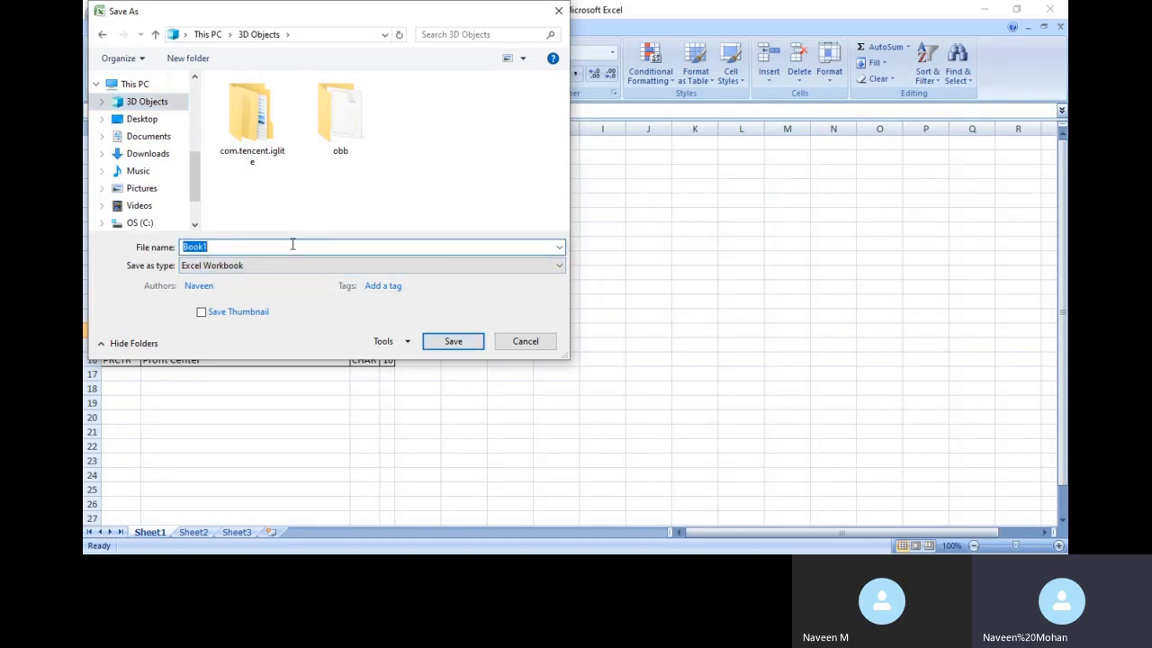
text(GL POST)
click(460, 343)
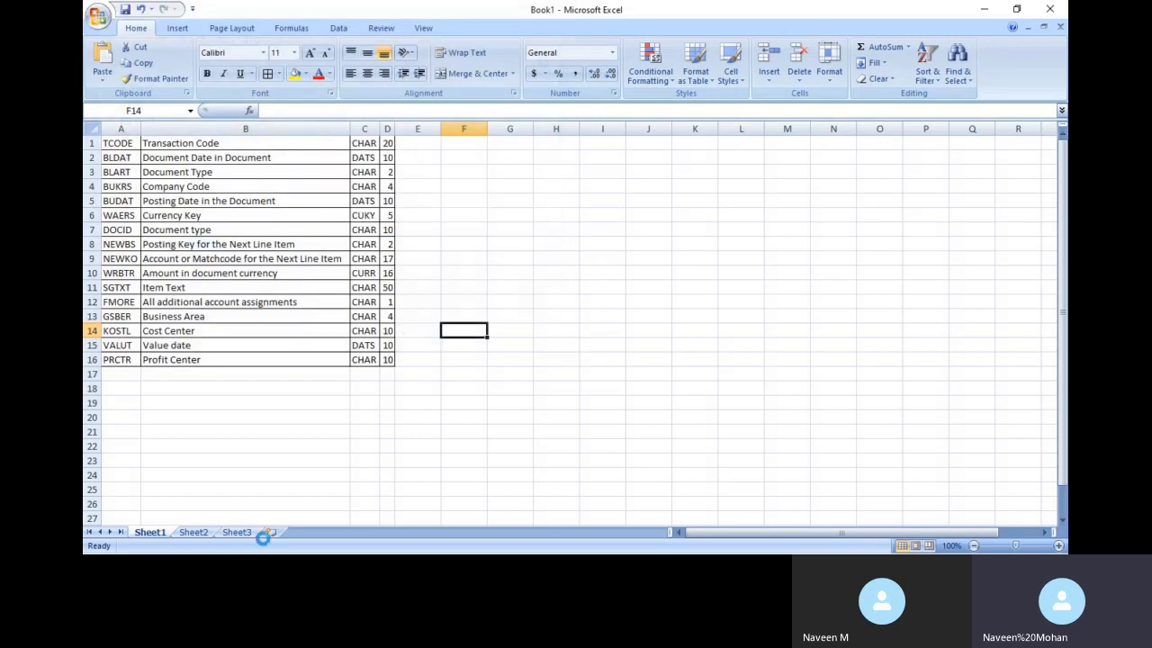
Select the Sheet1 field table, then open Paste Special on Sheet2's A1 and cancel it
drag(115, 141, 384, 371)
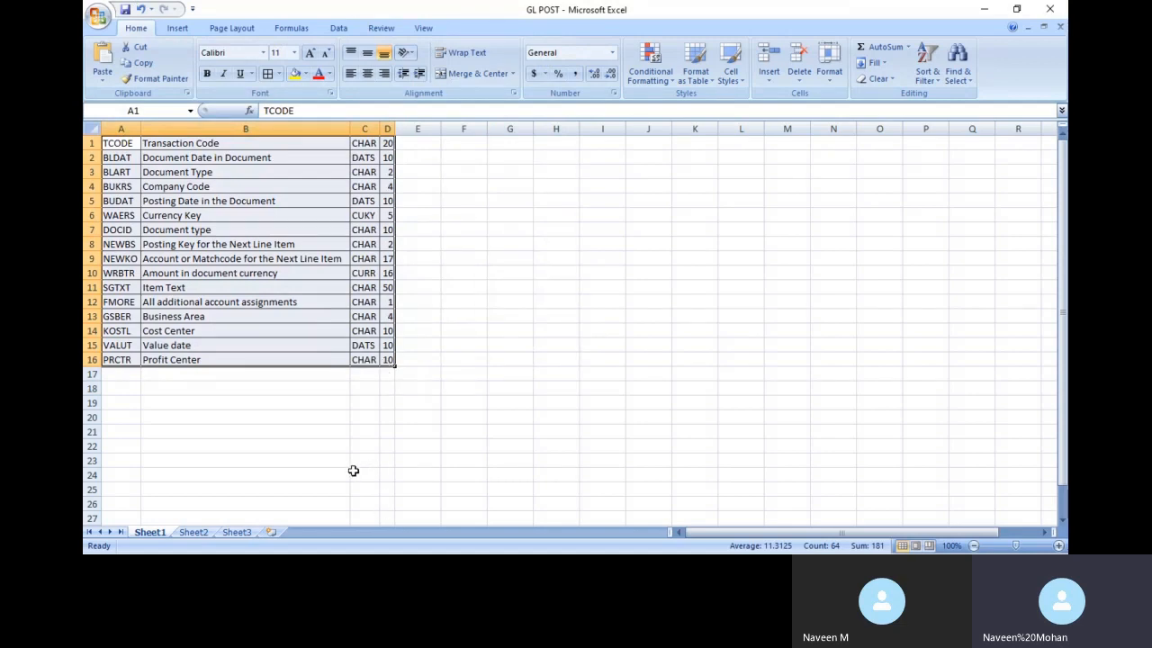
click(195, 532)
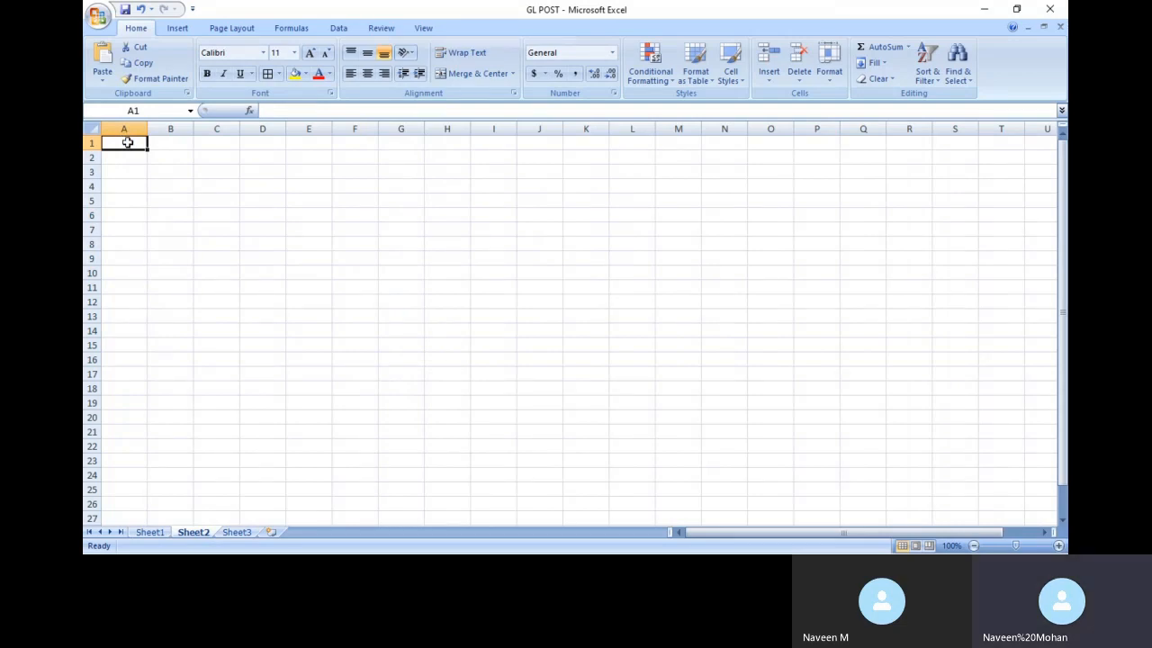
right_click(127, 142)
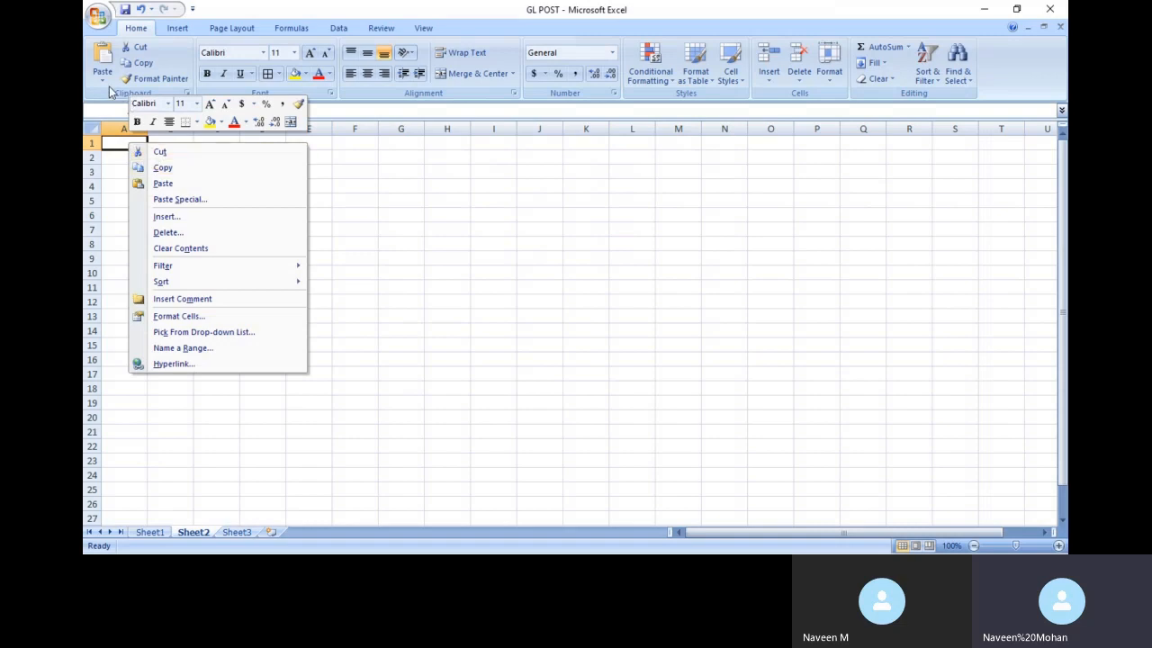
click(105, 79)
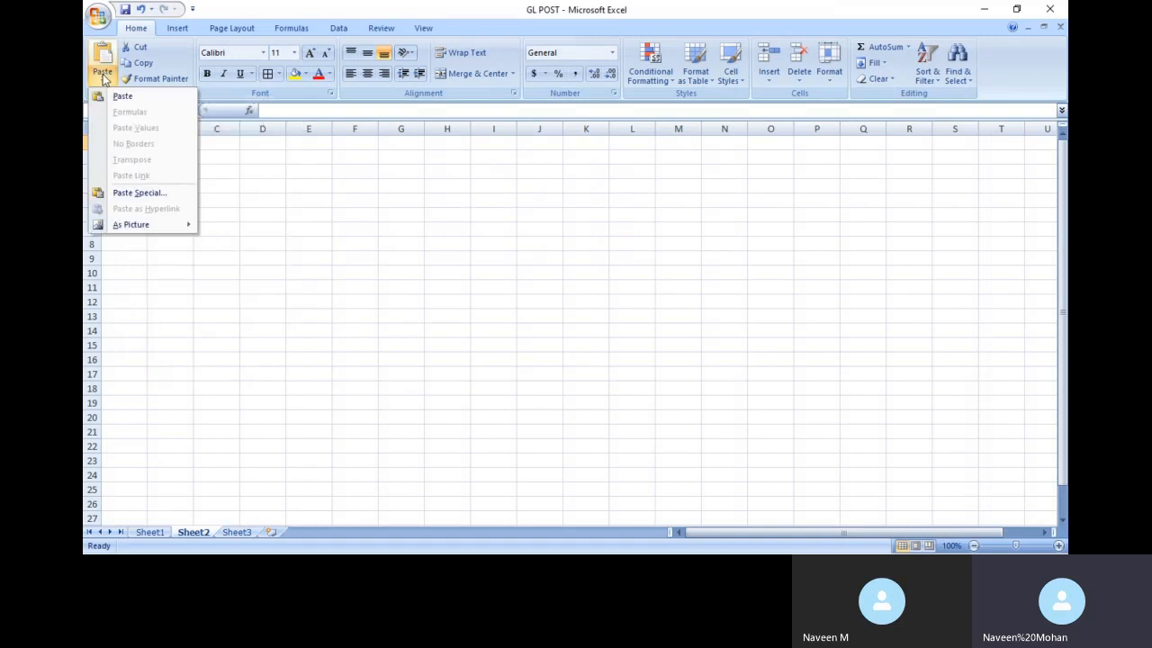
click(135, 193)
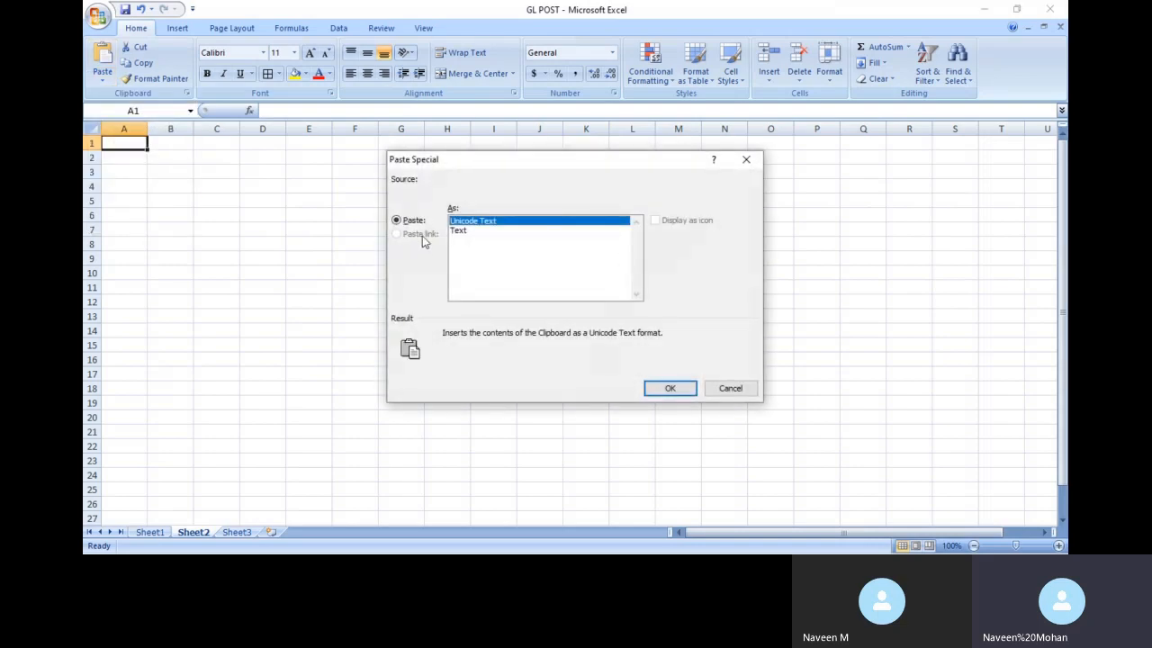
click(746, 159)
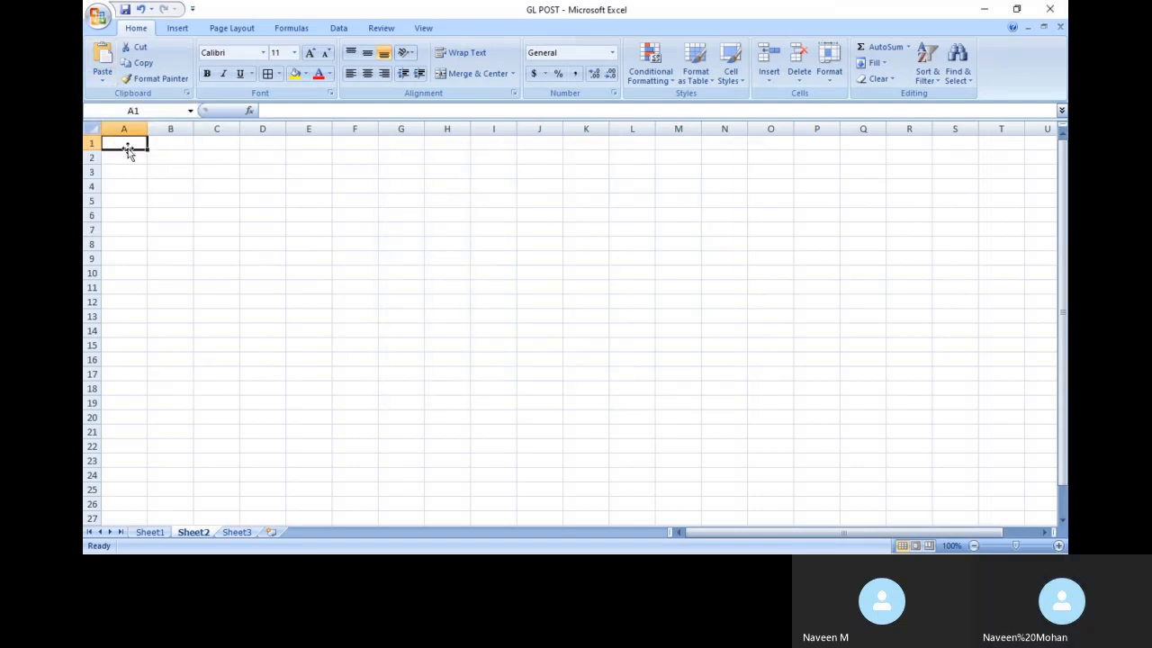
click(149, 532)
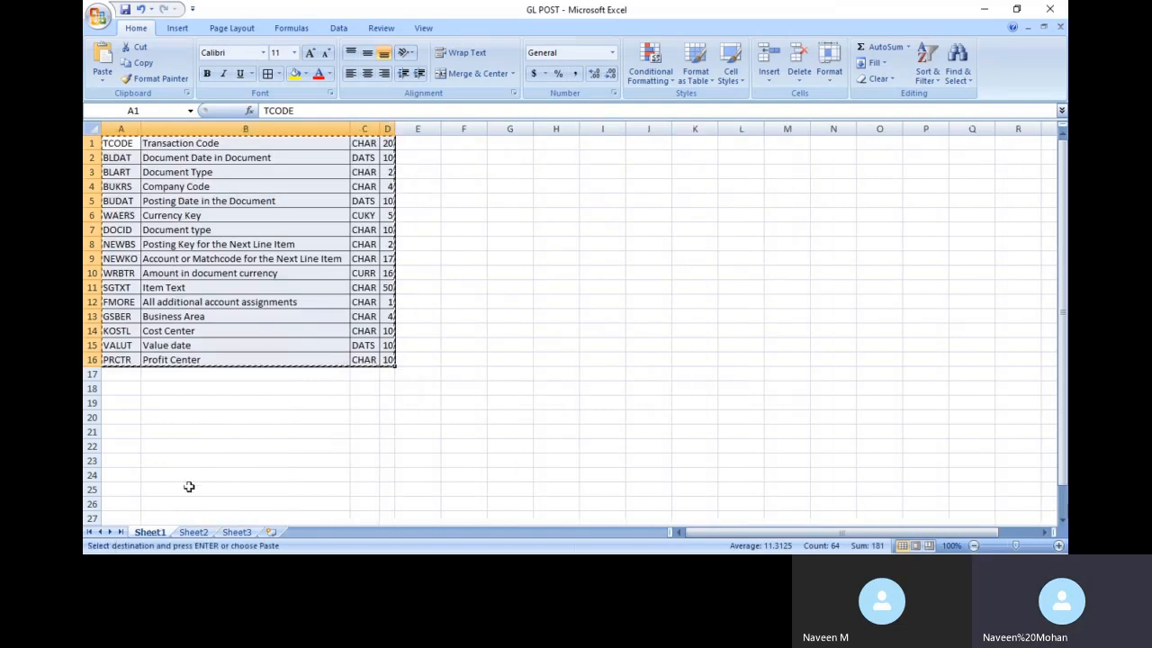
Paste the copied field table onto Sheet2 with Paste Special Transpose, giving four rows
click(193, 531)
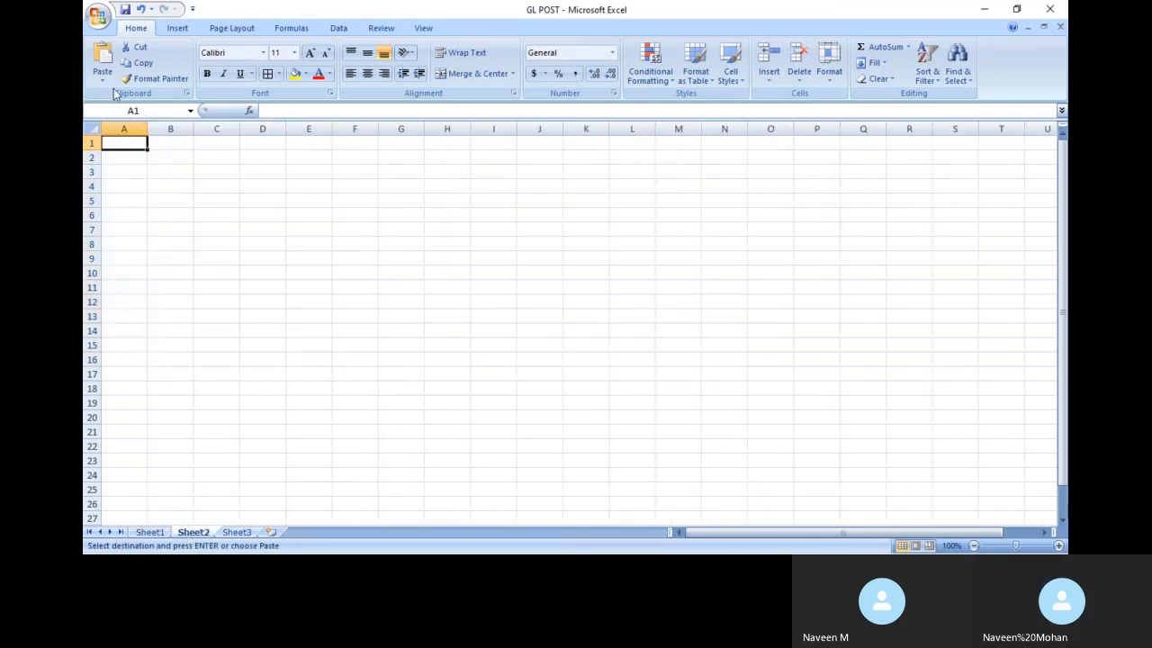
click(103, 79)
click(146, 193)
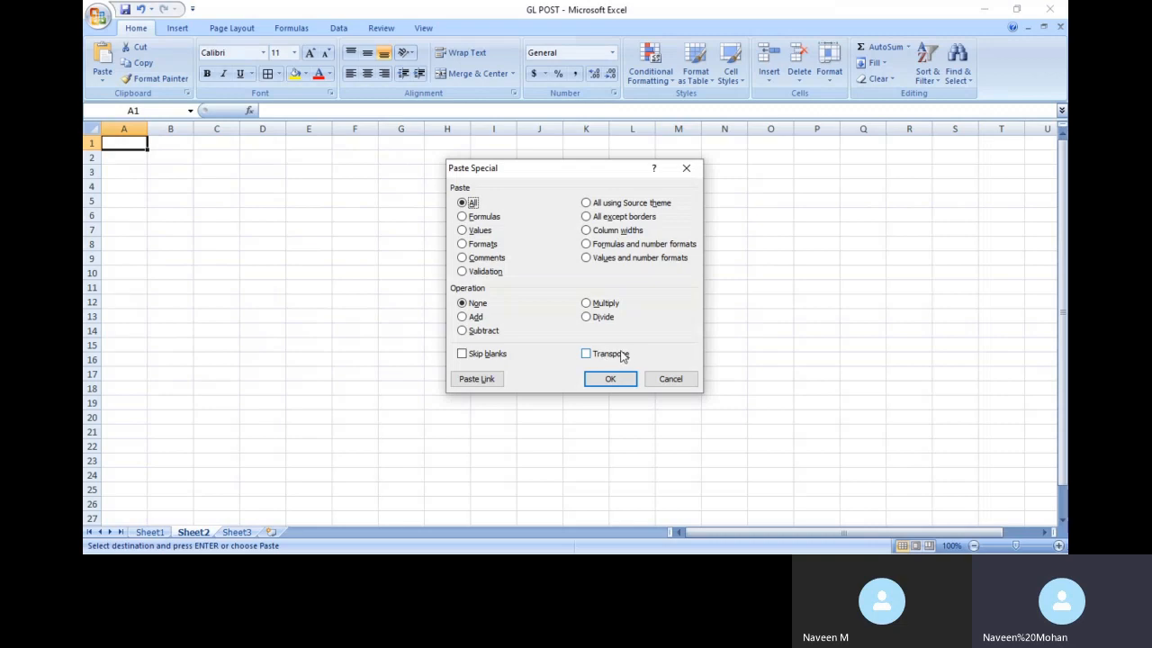
click(623, 358)
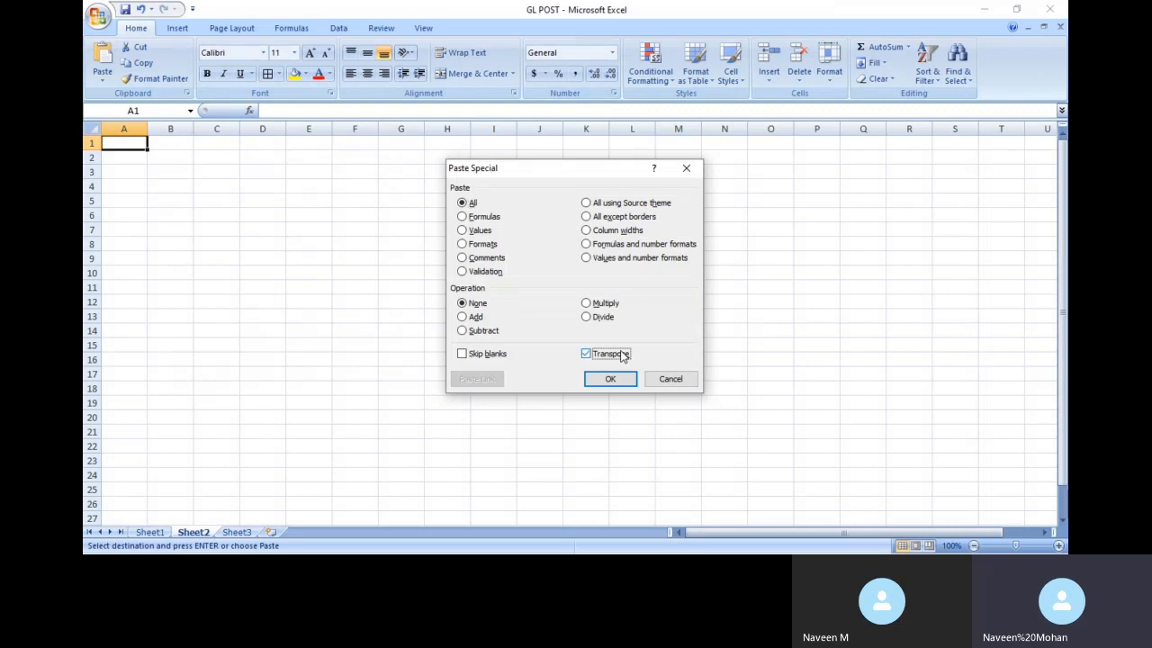
click(600, 382)
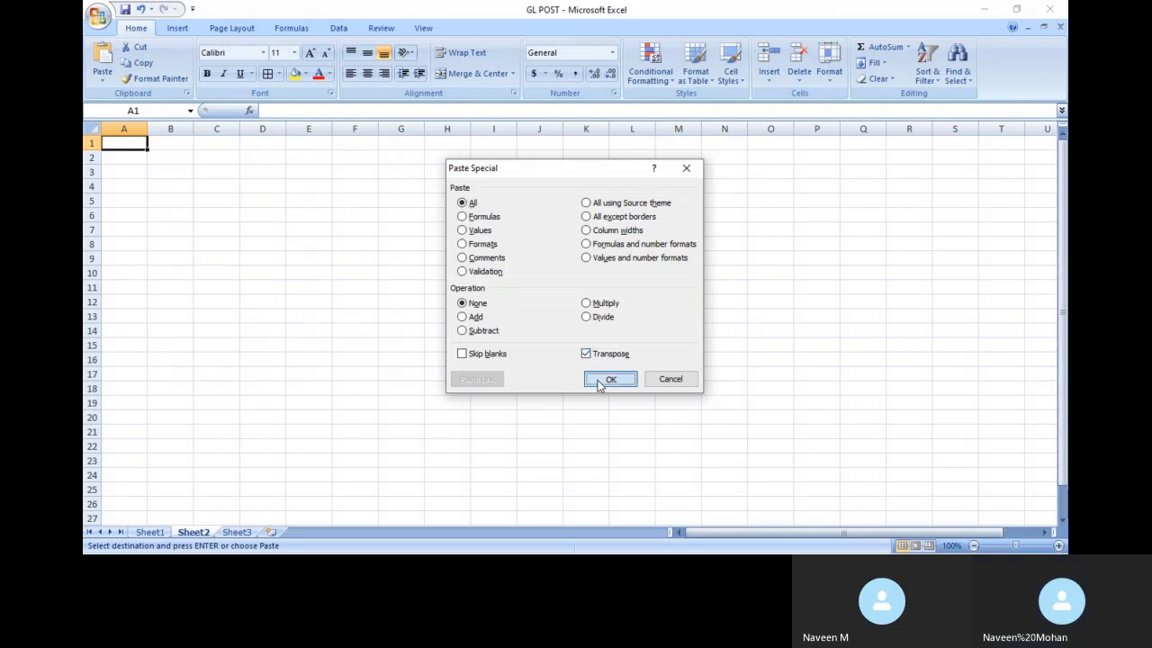
AutoFit Sheet2's columns, then return to the LSM Workbench process-step list in SAP
click(87, 125)
drag(148, 127, 148, 128)
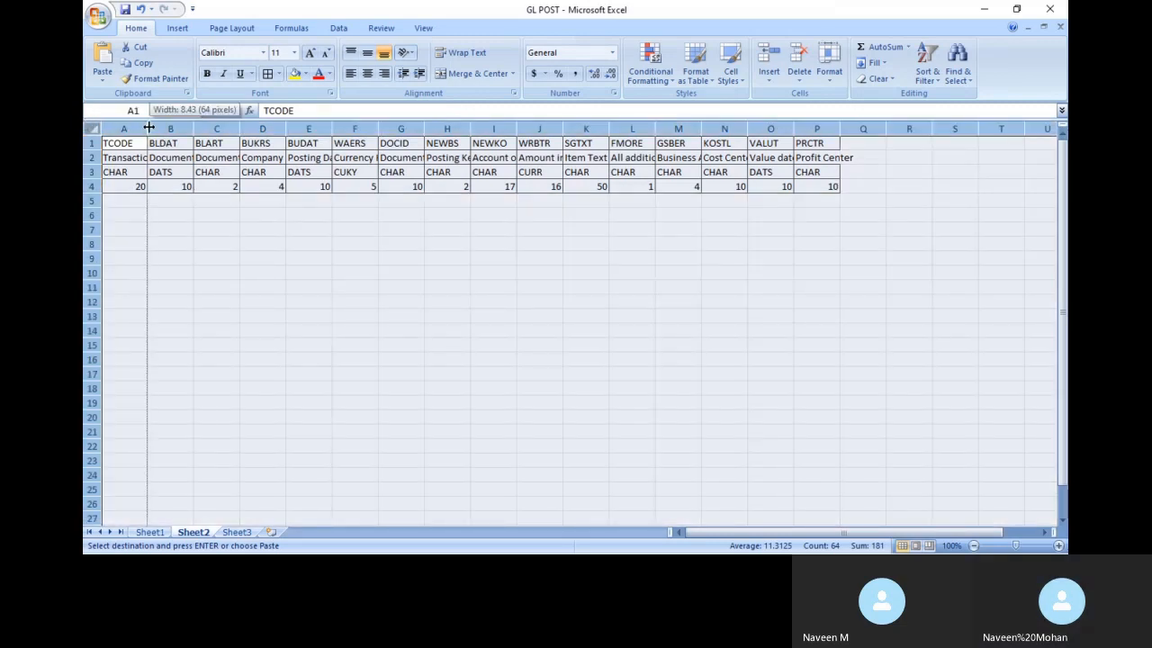
double_click(148, 128)
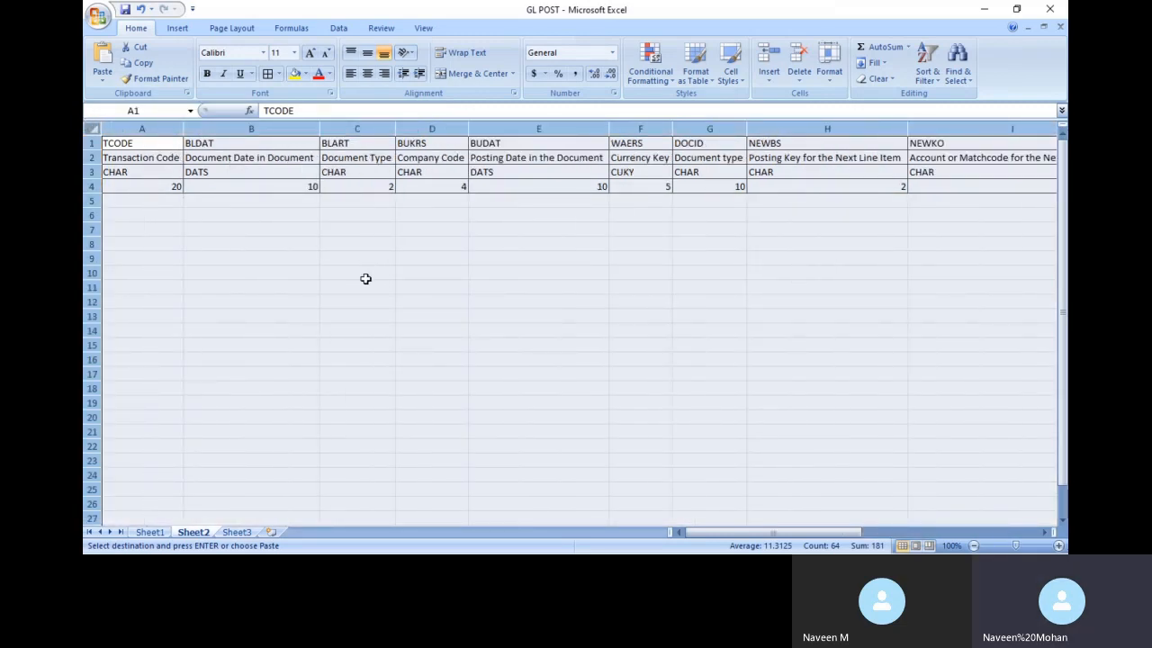
click(201, 236)
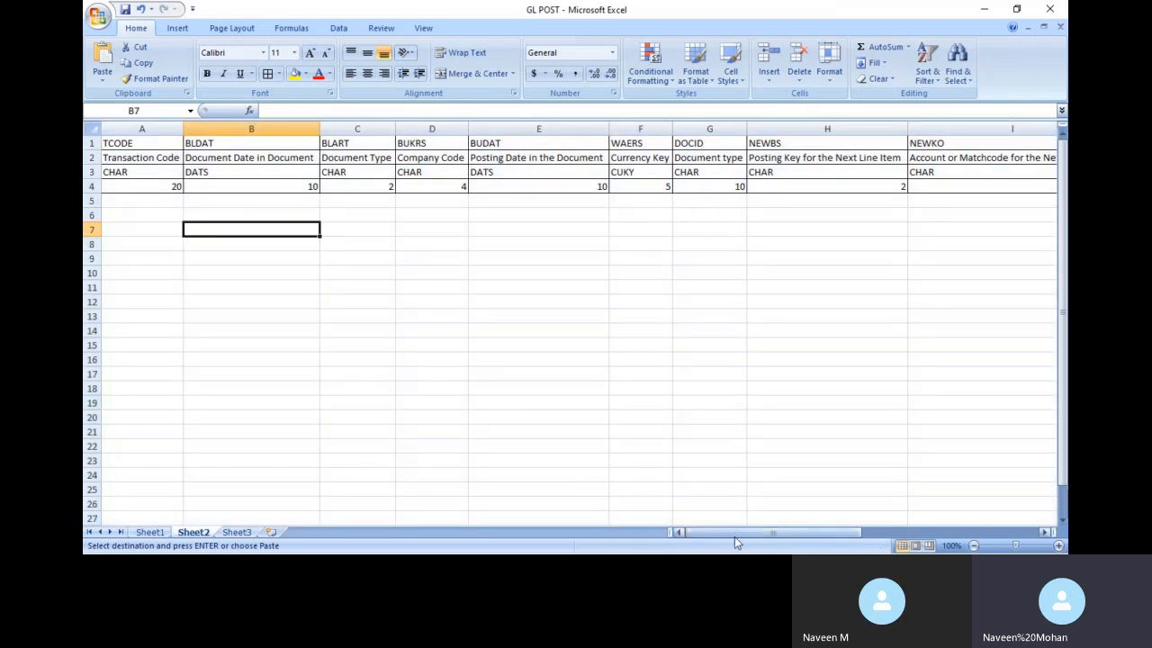
drag(734, 536, 720, 539)
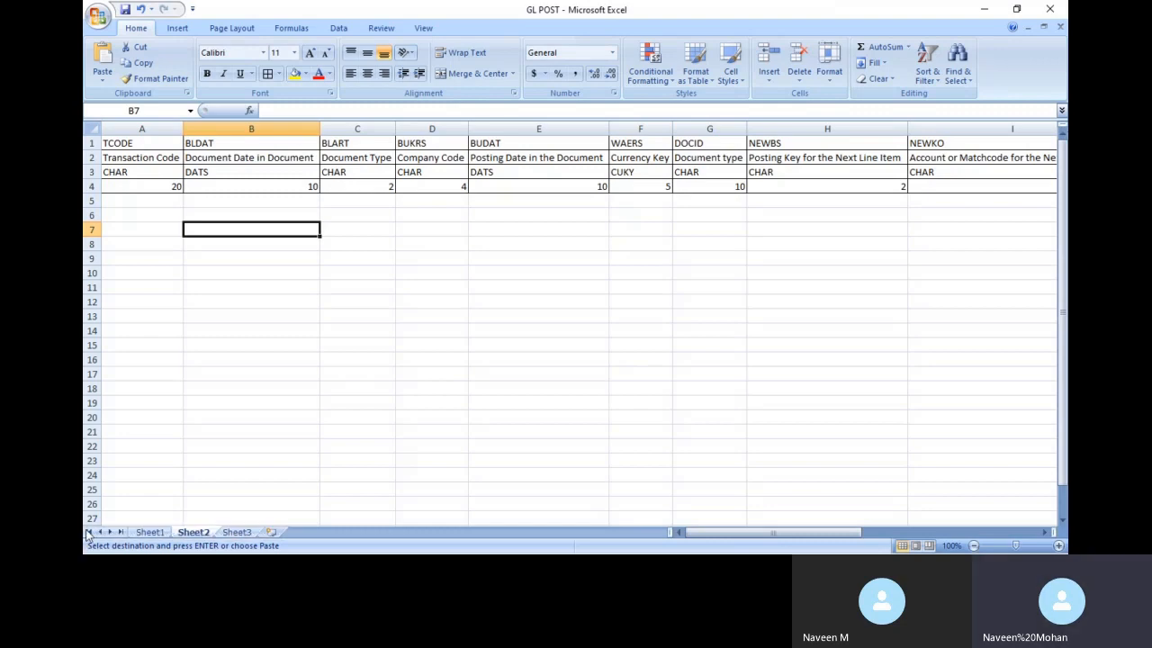
click(150, 534)
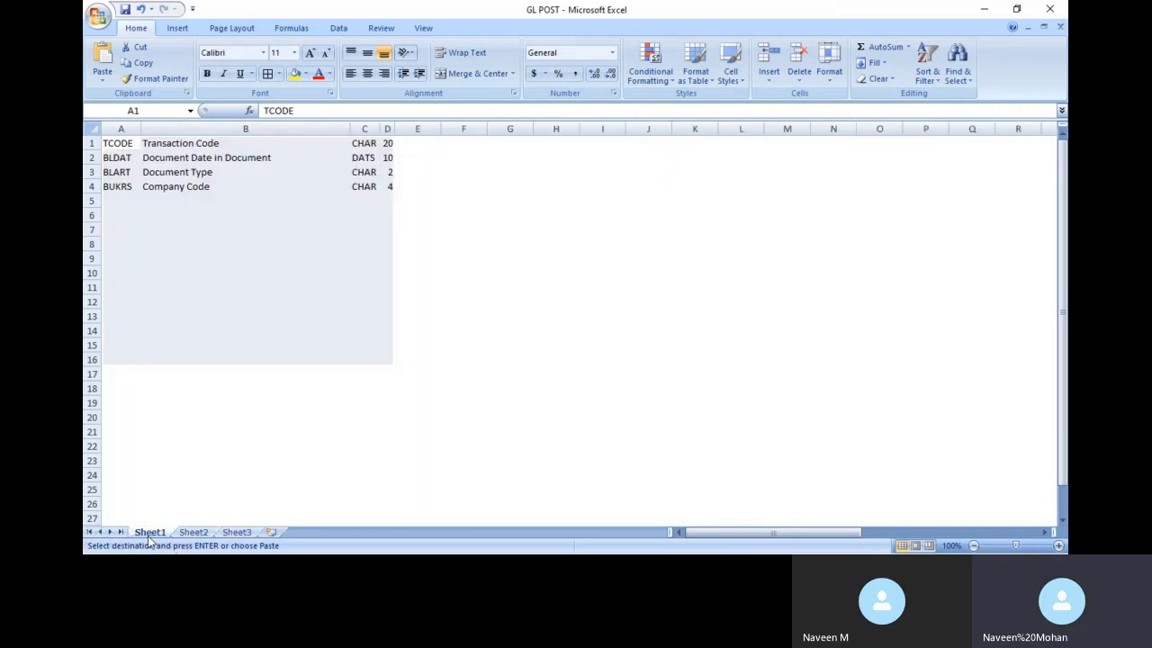
drag(463, 393, 200, 418)
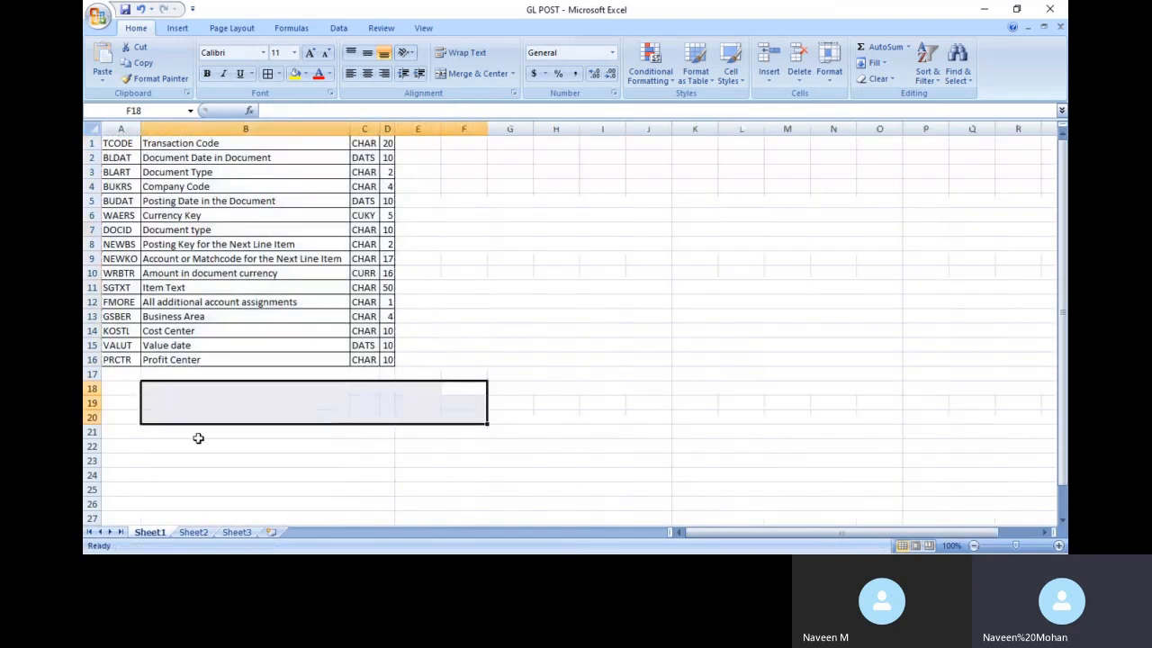
key(alt+Tab)
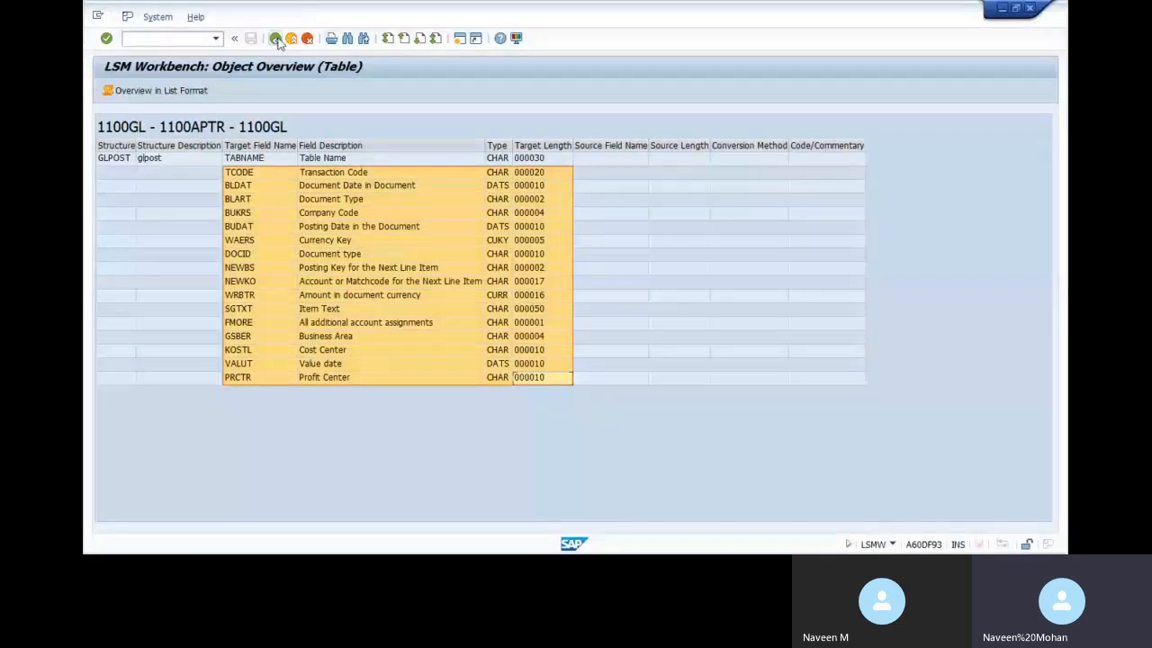
click(275, 39)
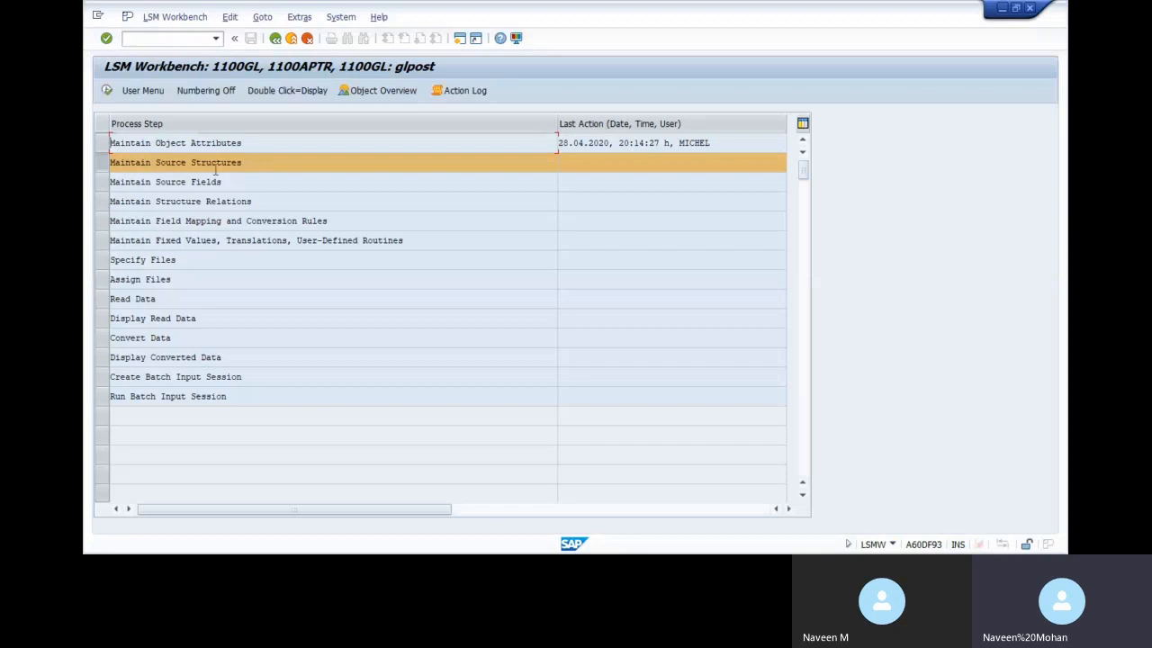
In change mode under Maintain Source Structures, submit a new structure GLPOST with description GLPO
double_click(189, 163)
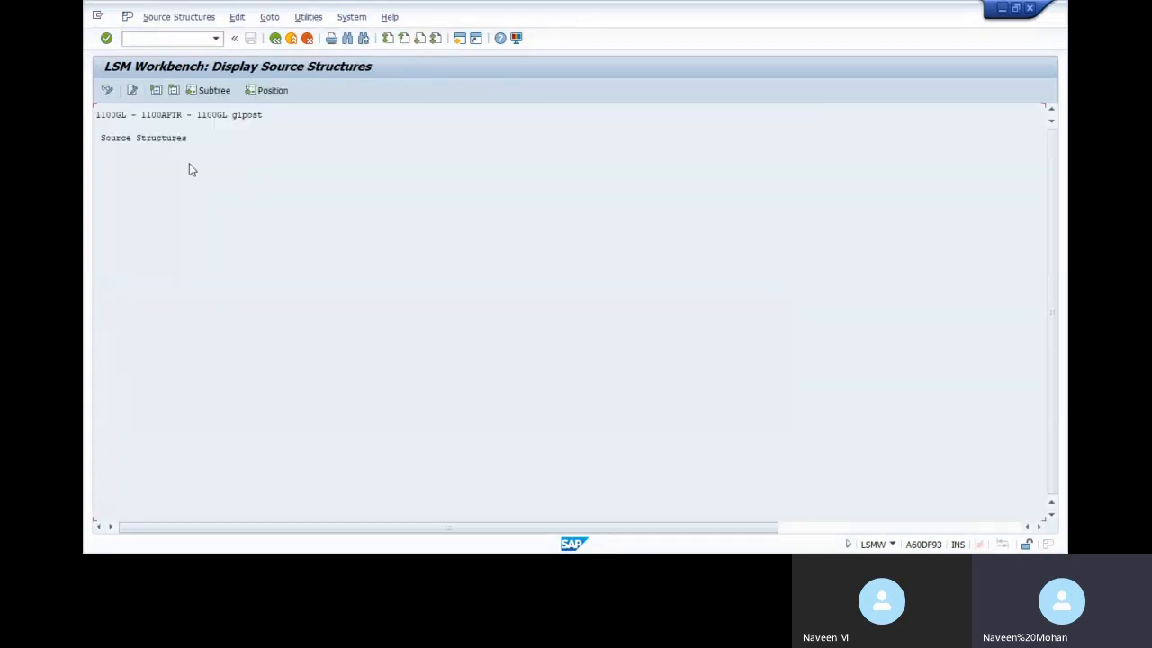
click(106, 90)
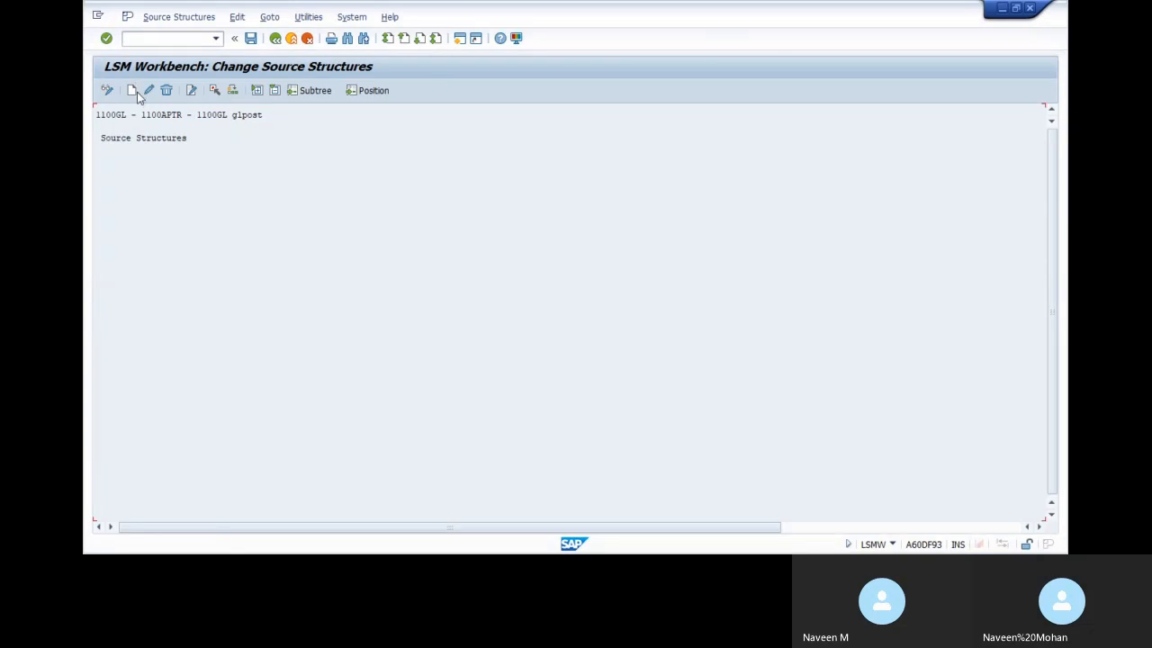
click(131, 90)
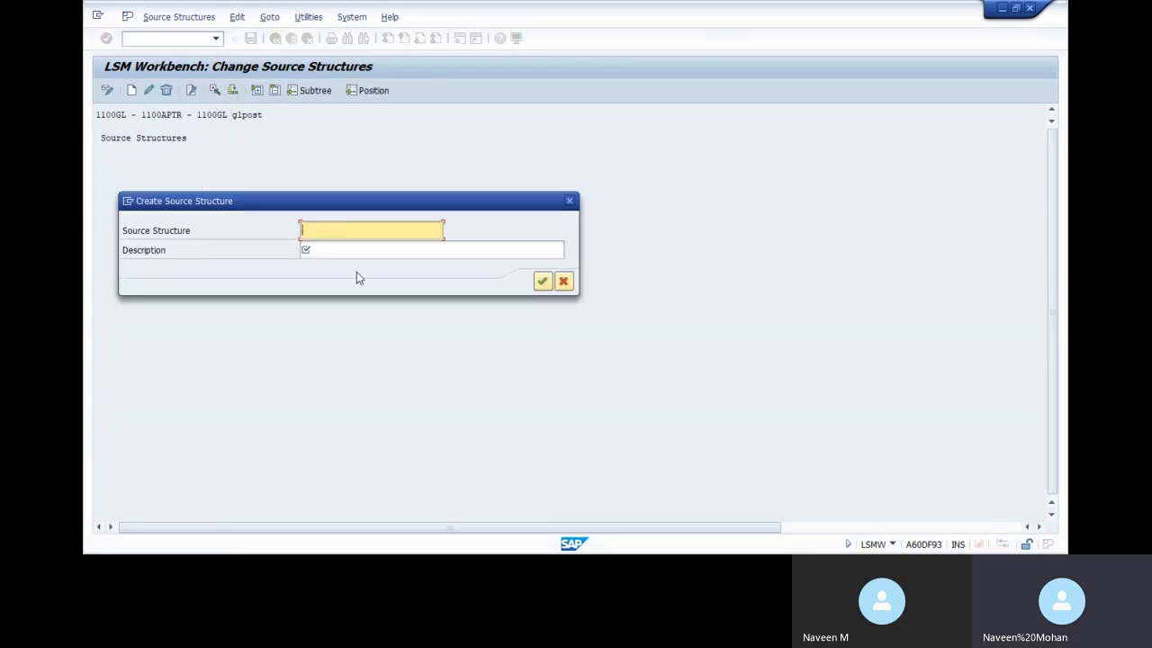
text(GLPOST)
key(Tab)
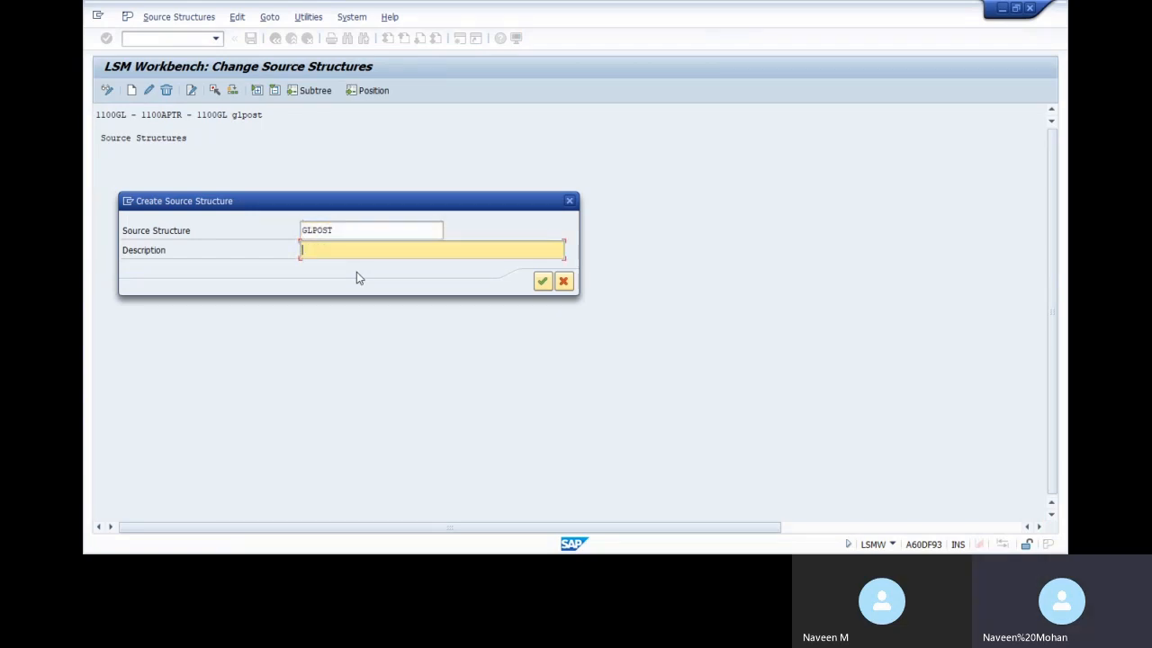
text(GLPOST)
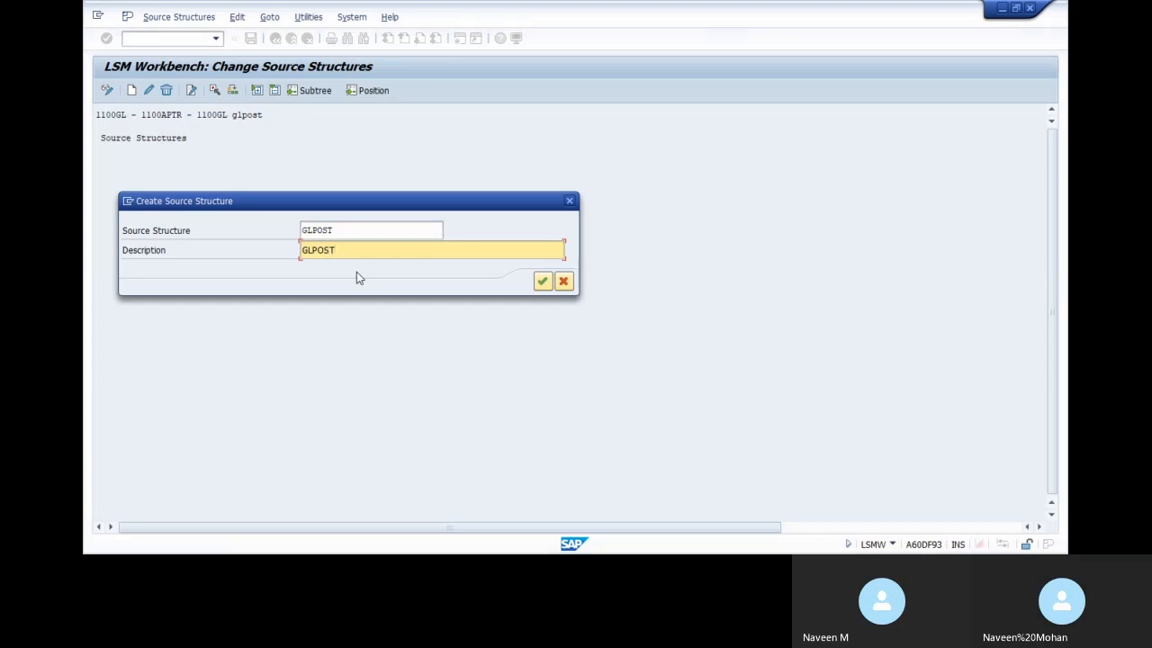
key(Return)
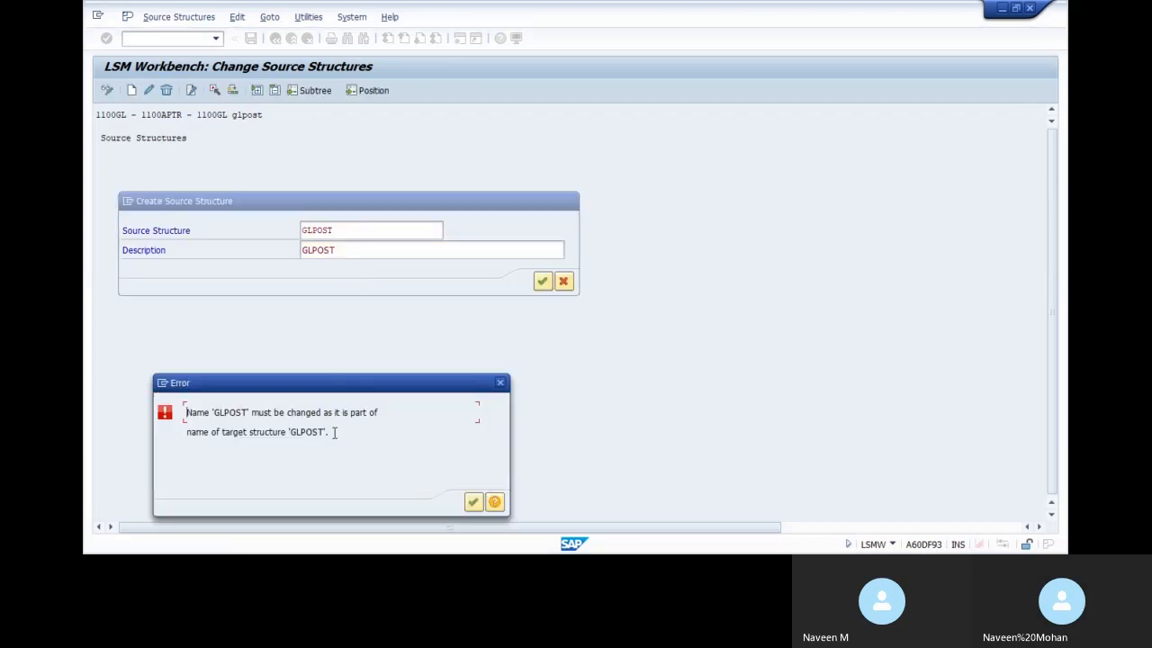
After name-conflict errors, rename the structure from GLDATA to GL1100 and confirm it
click(474, 502)
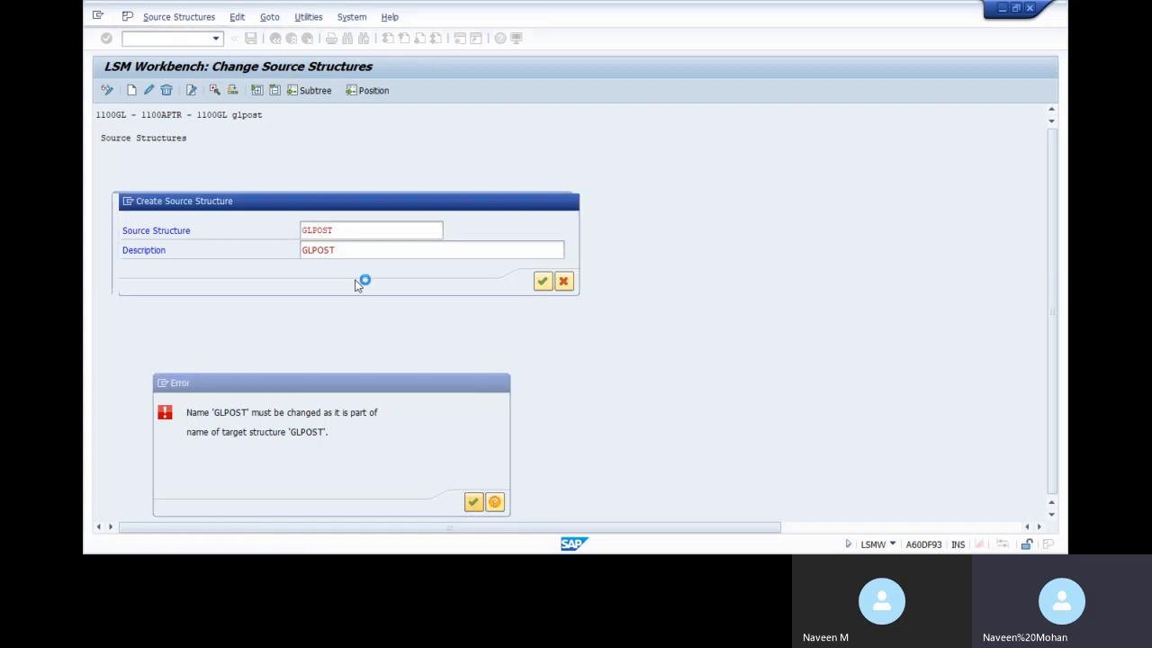
click(340, 230)
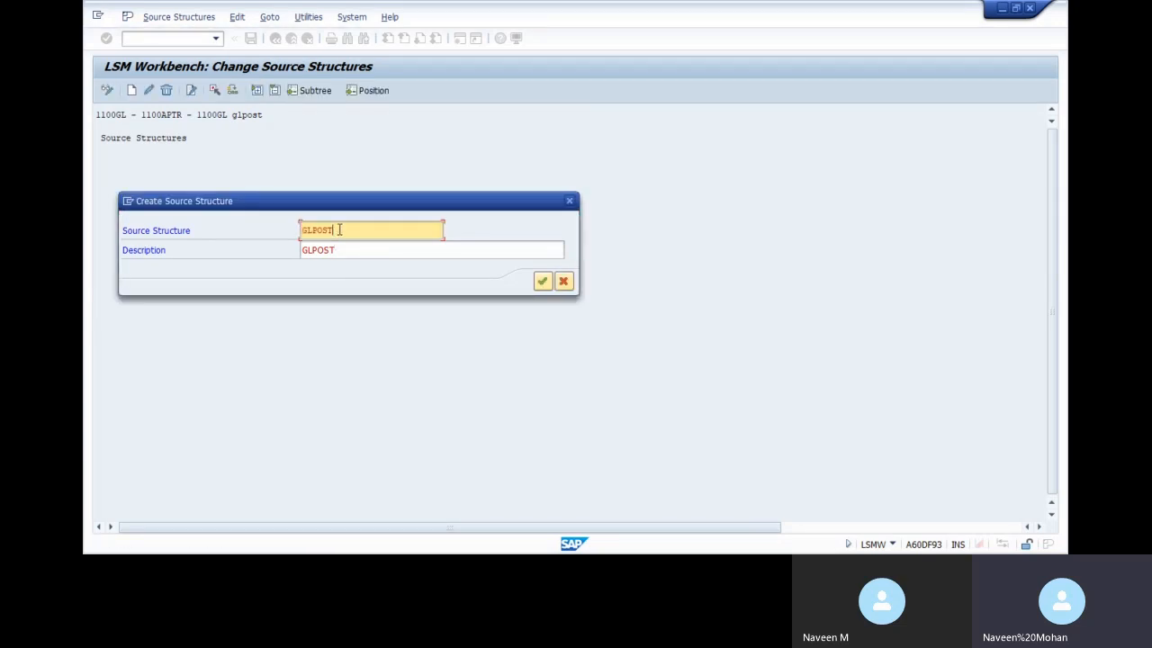
key(BackSpace)
key(BackSpace)
text(D)
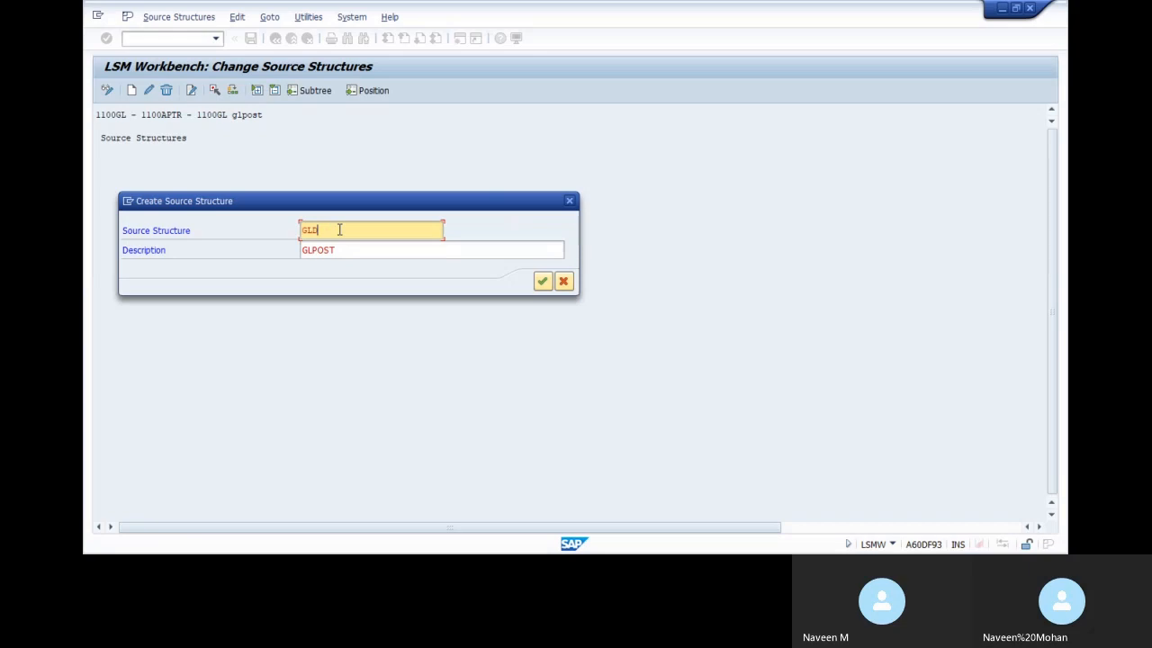
text(ATA)
click(542, 283)
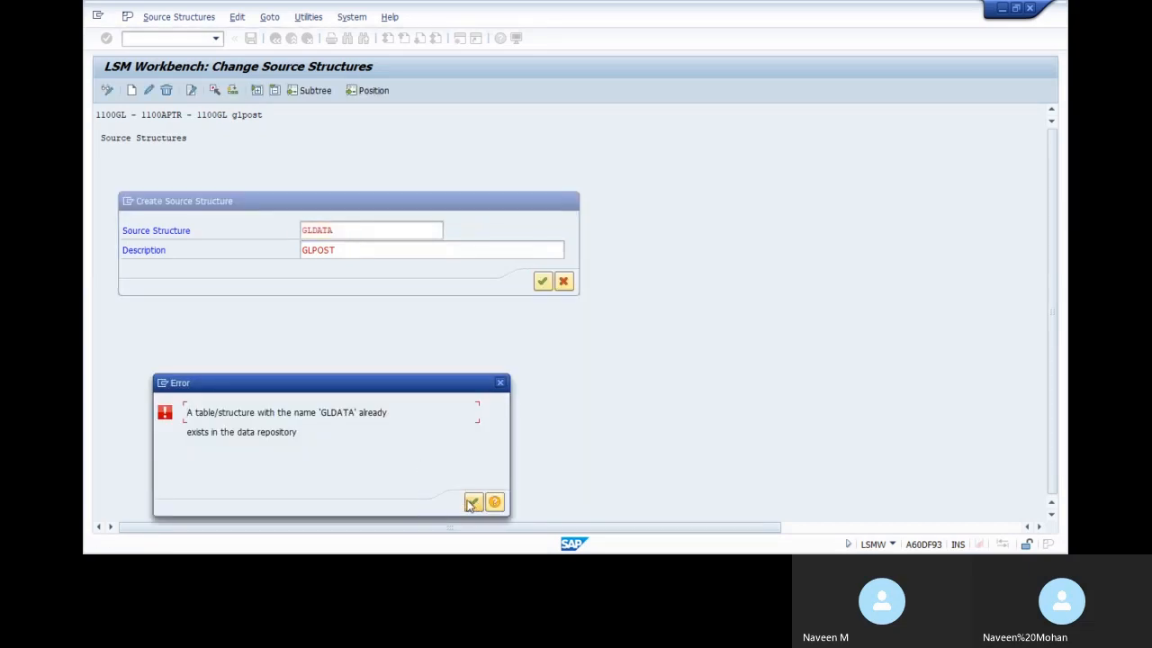
click(472, 502)
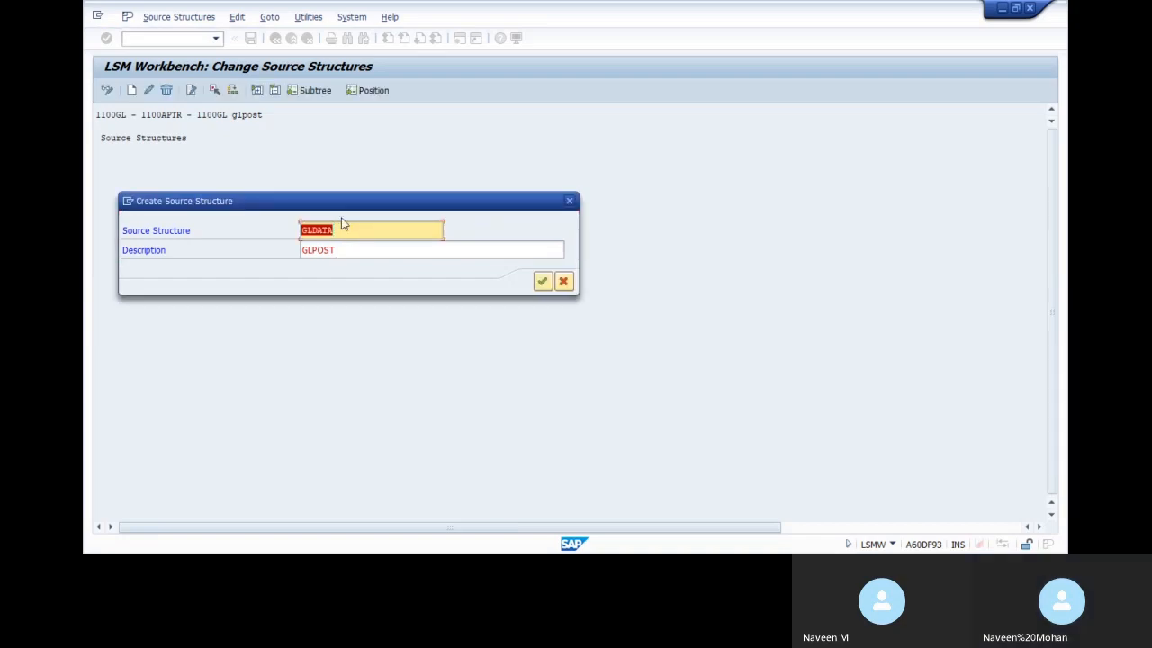
key(BackSpace)
text(G)
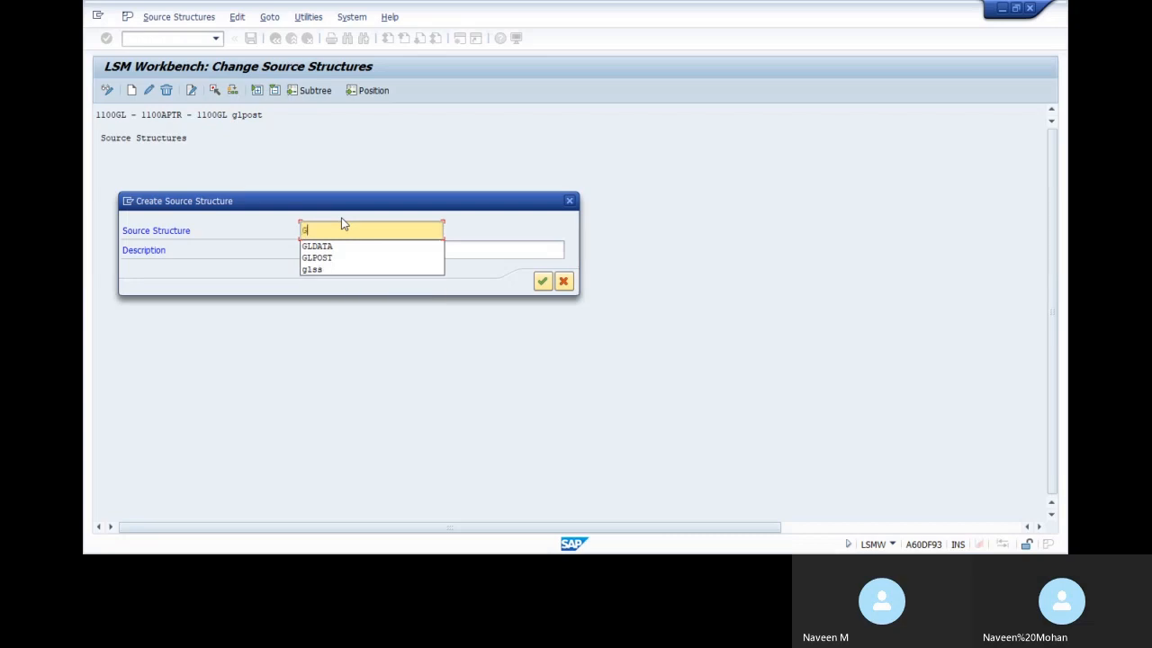
text(L1)
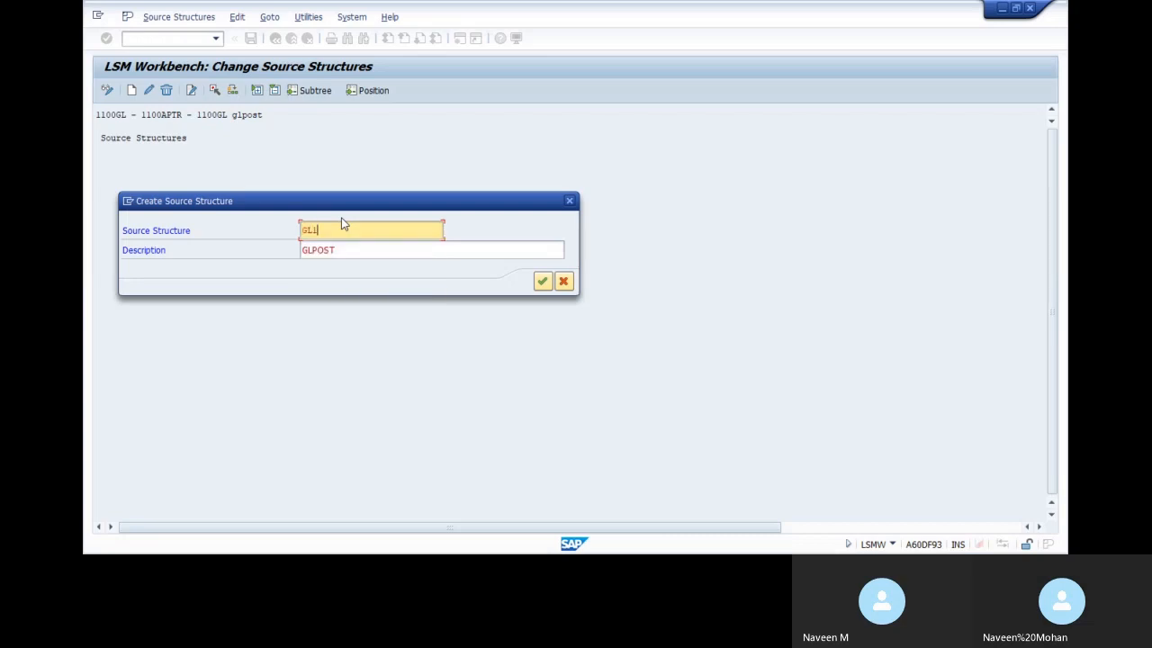
text(100)
click(540, 279)
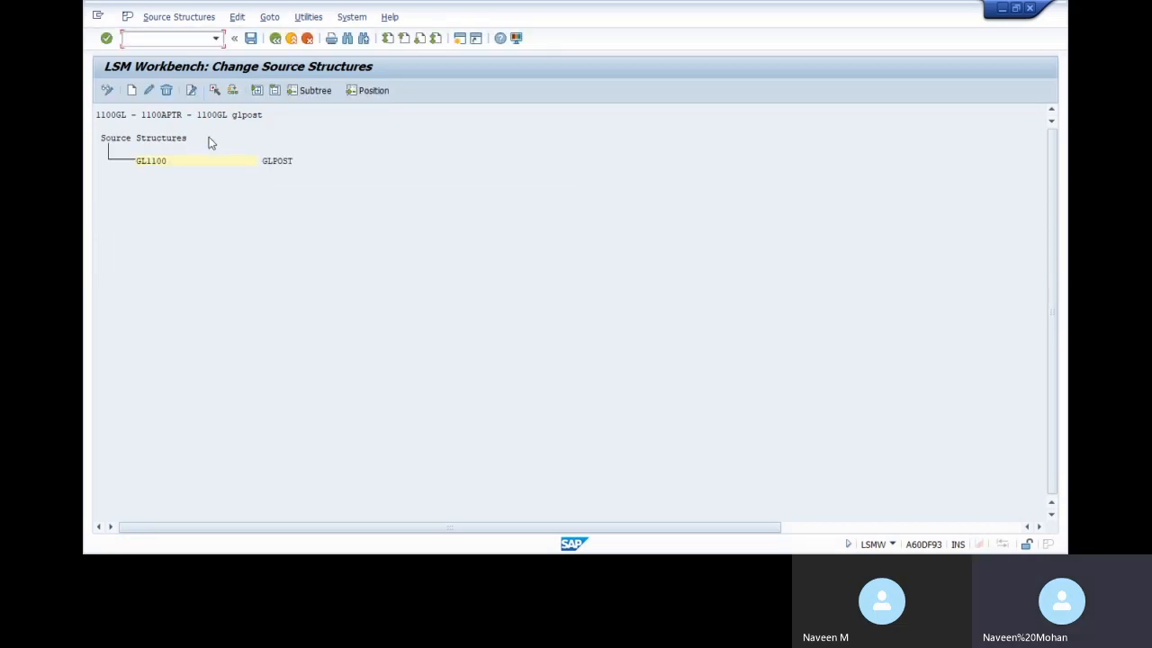
Save source structure GL1100 and go back to the process-step list
click(251, 39)
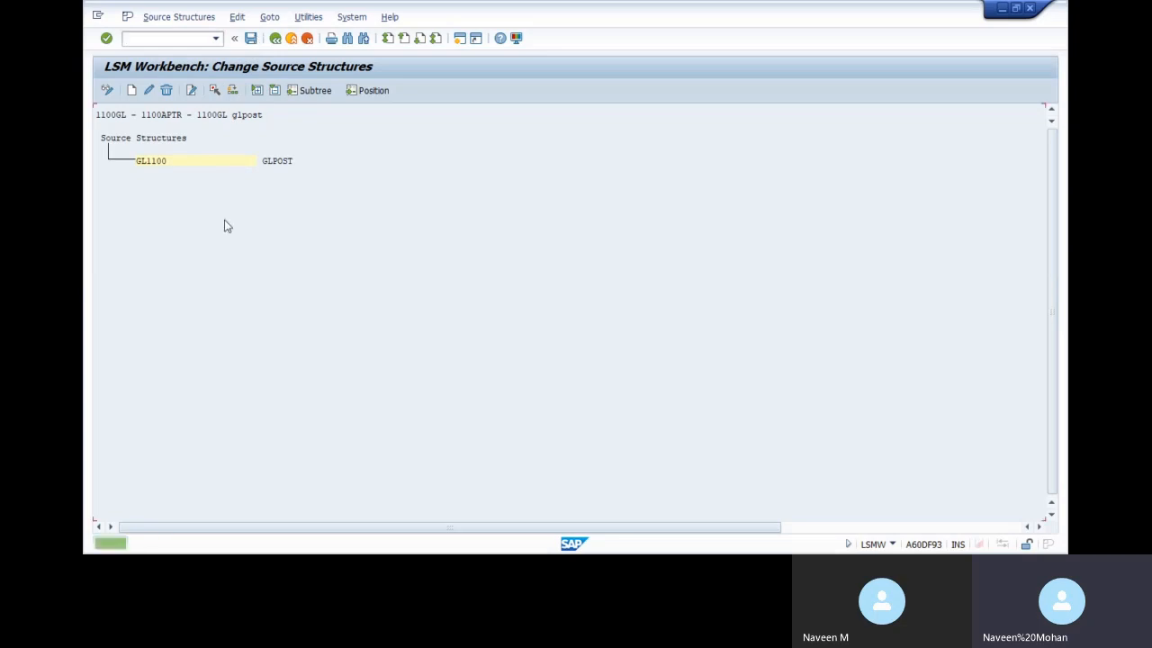
click(194, 161)
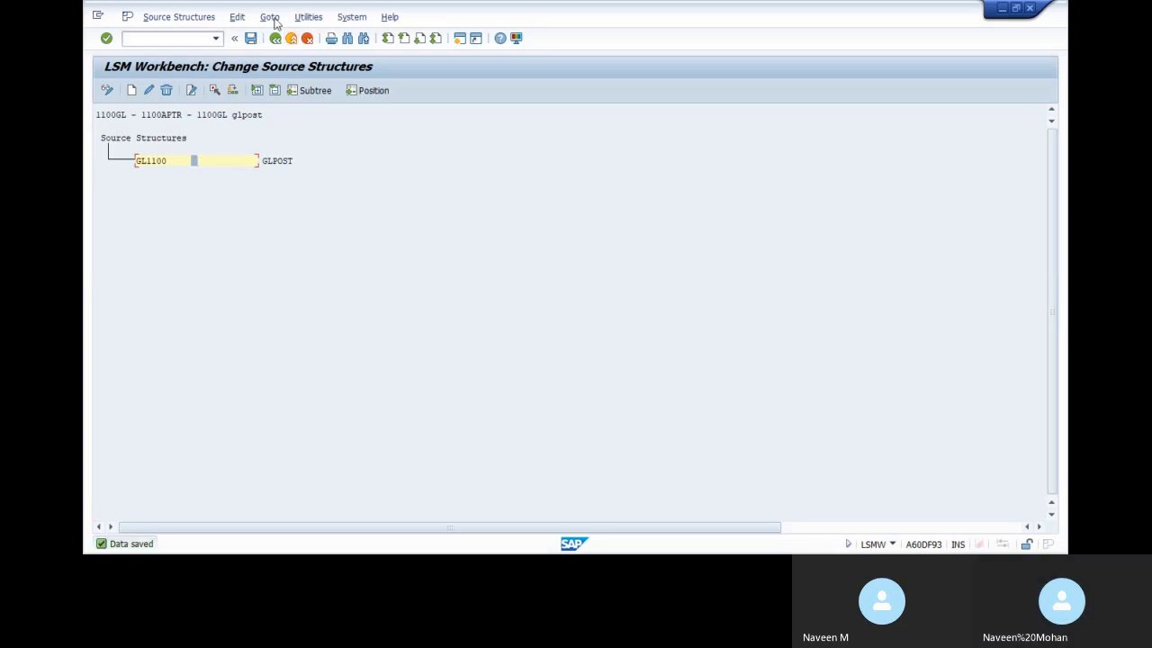
click(275, 37)
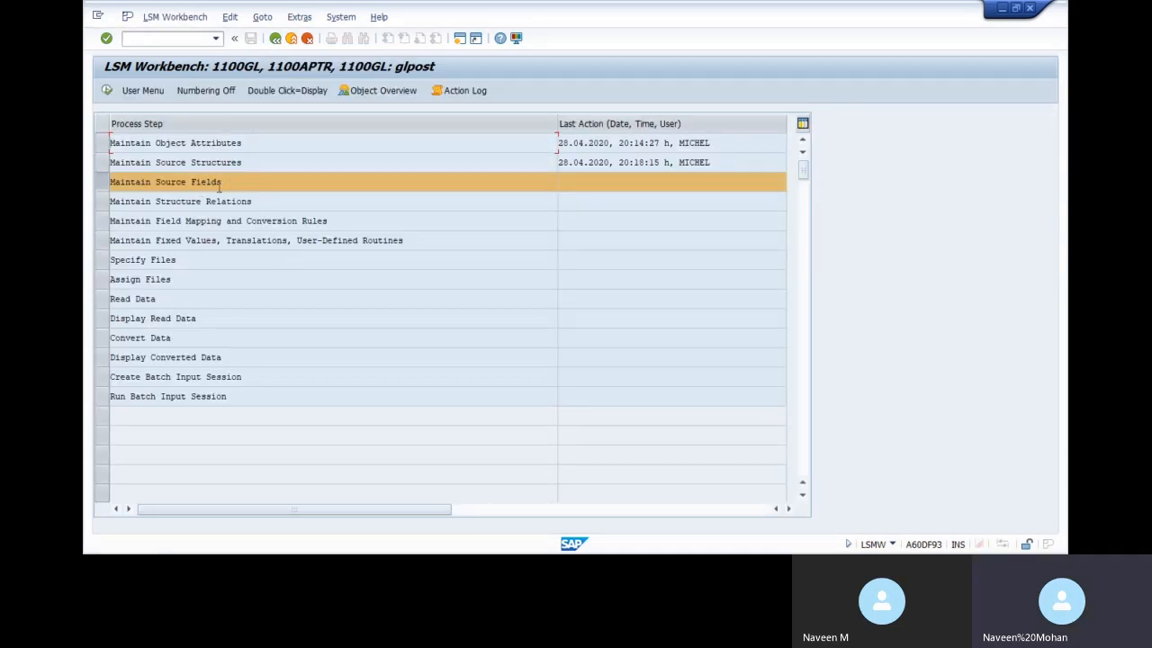
In change mode under Maintain Source Fields, select GL1100 and open its empty field table
double_click(264, 181)
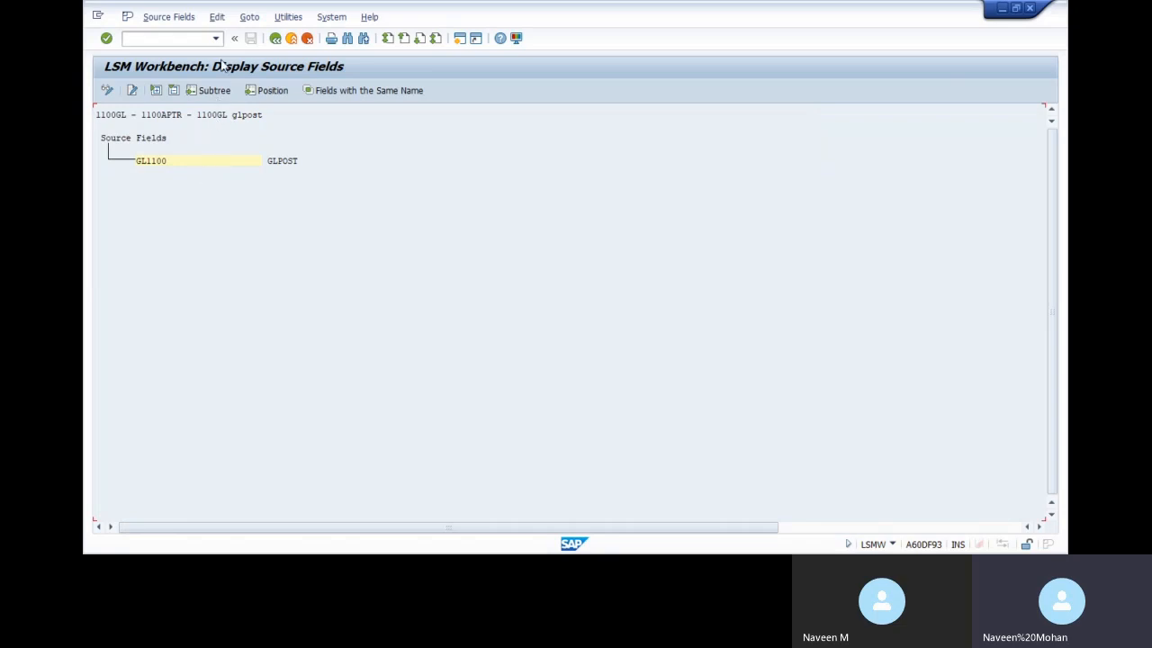
click(133, 90)
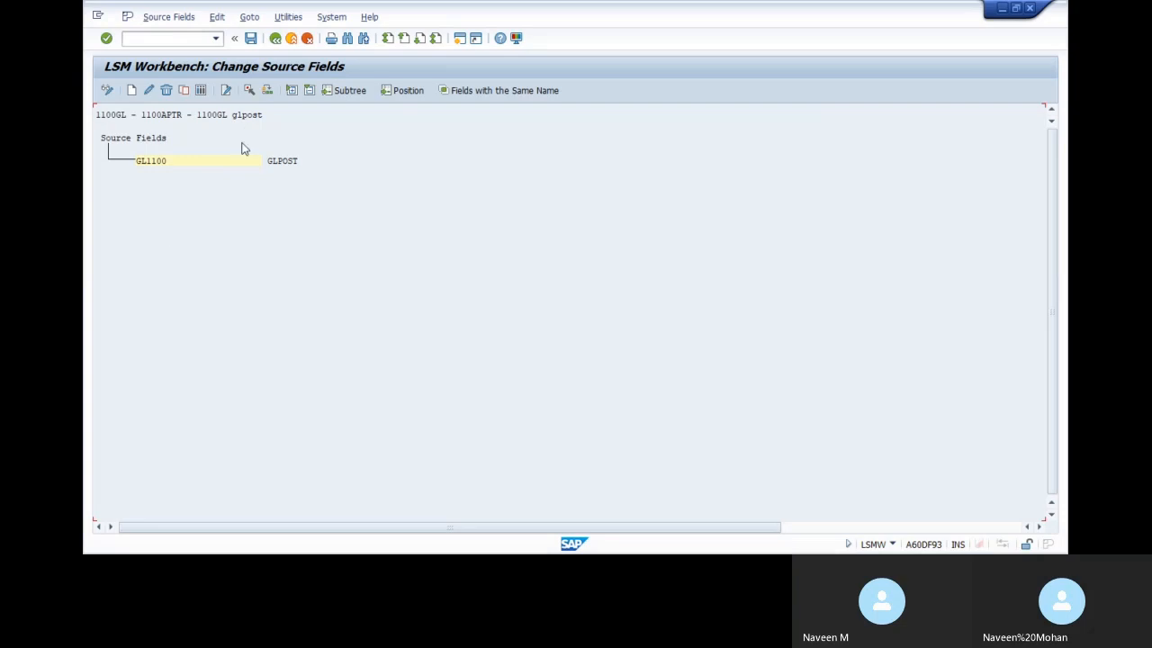
click(203, 162)
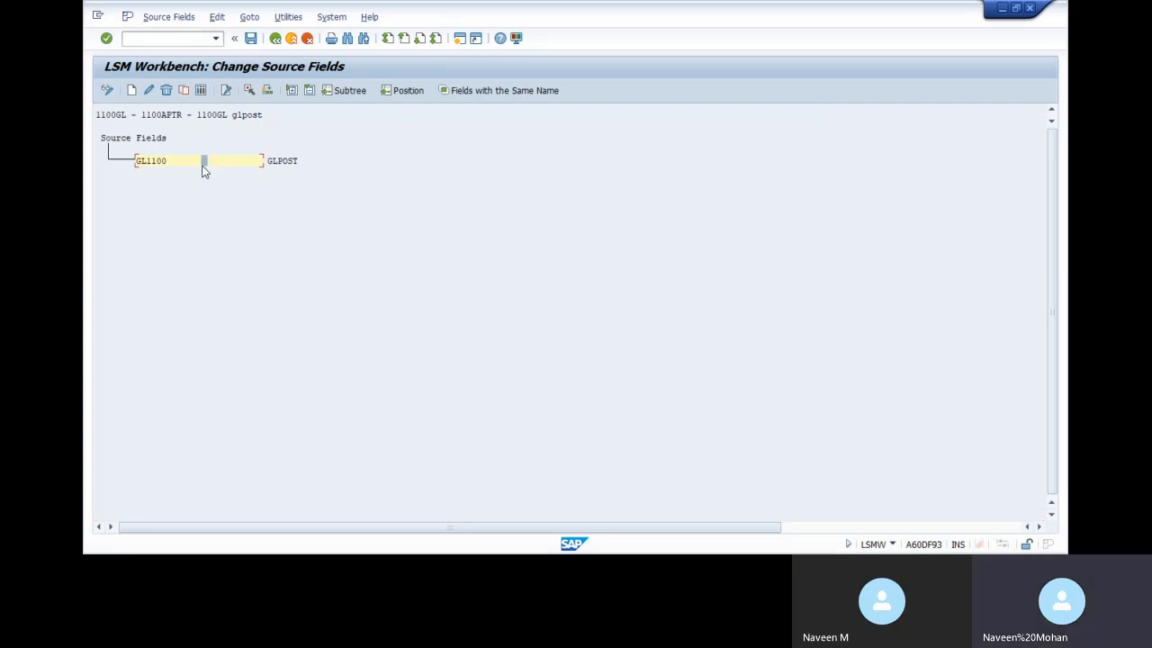
click(200, 92)
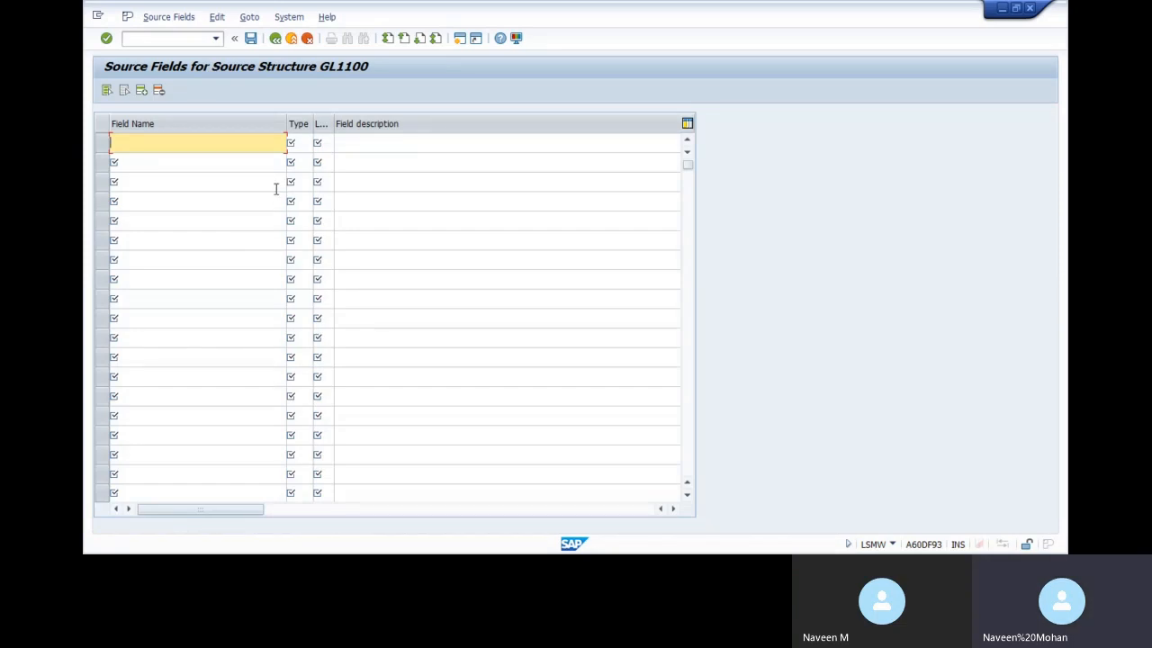
key(alt+Tab)
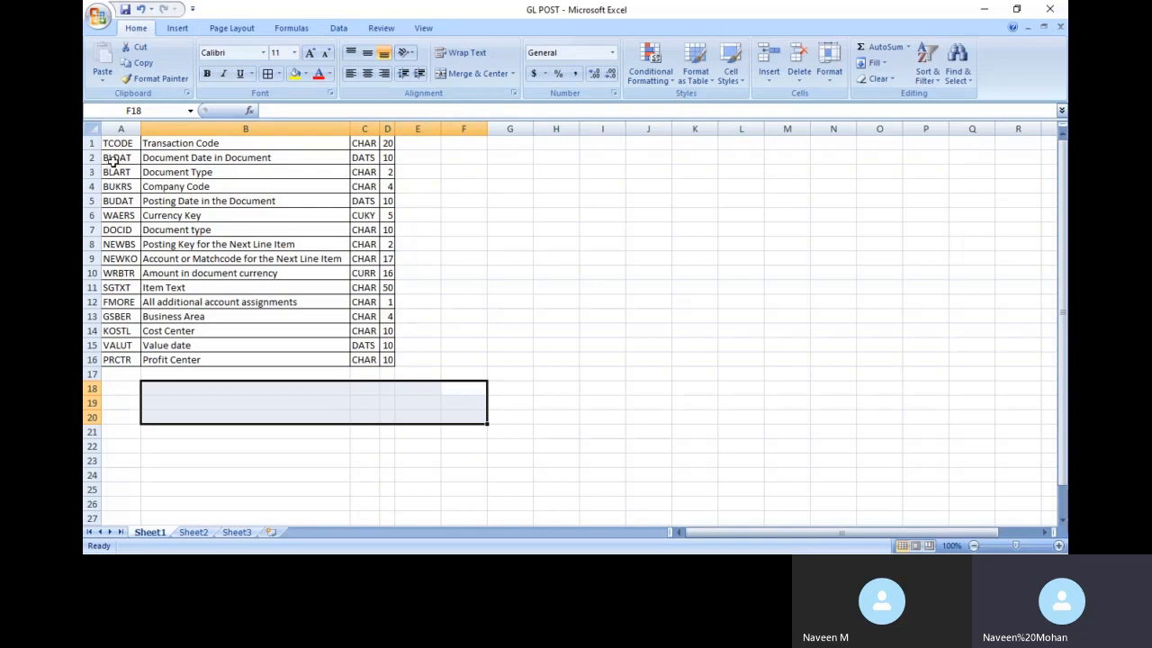
Copy the 15 field names BLDAT to PRCTR from A2:A16 into GL1100's Field Name column
drag(112, 159, 130, 360)
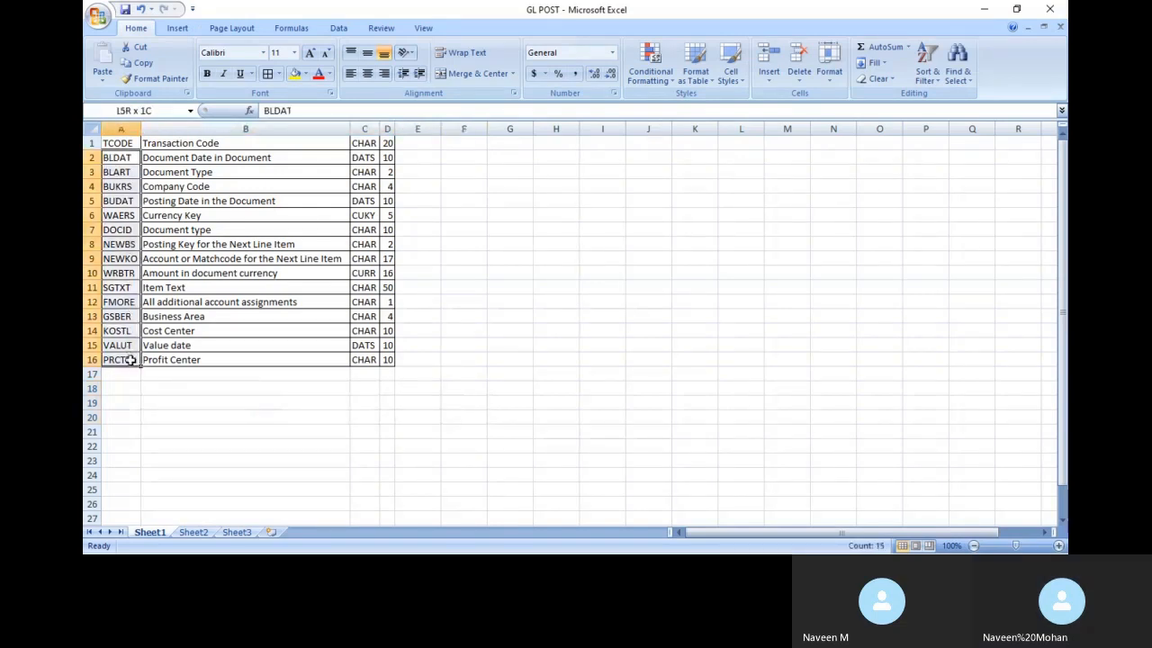
key(ctrl+c)
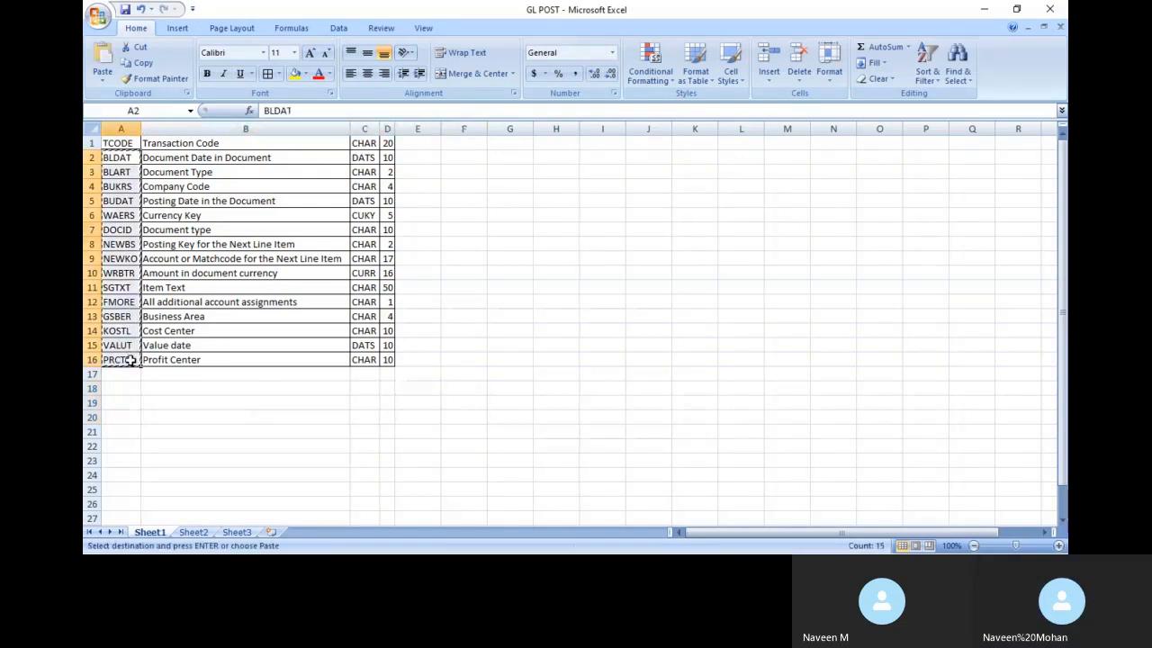
key(alt+Tab)
key(ctrl+v)
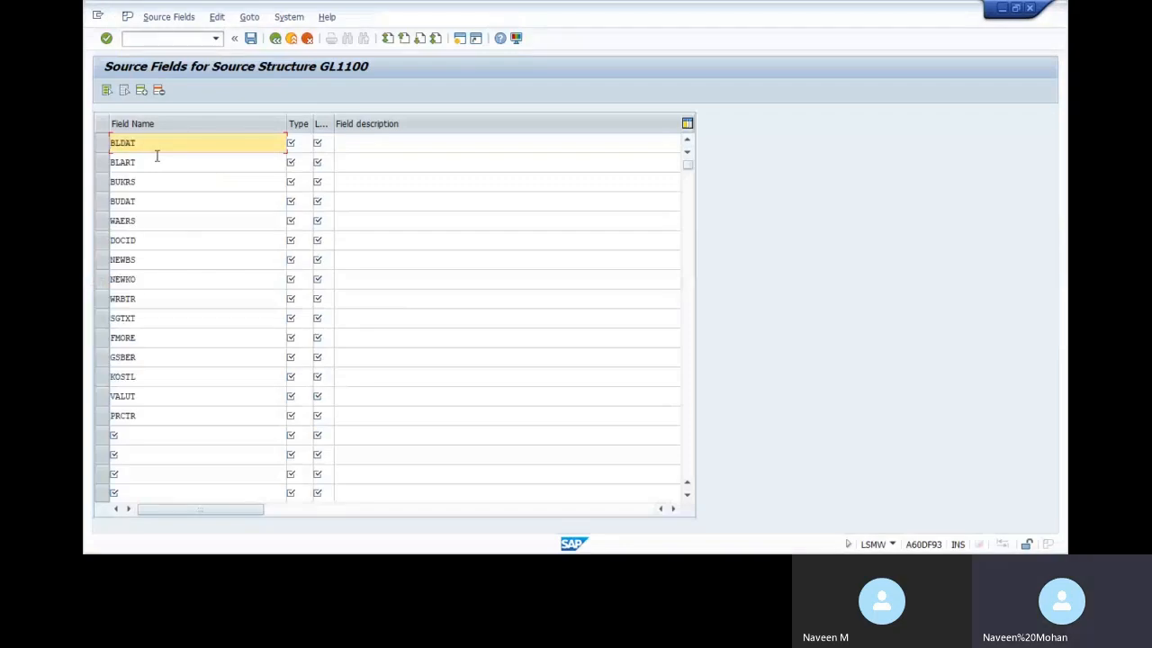
key(alt+Tab)
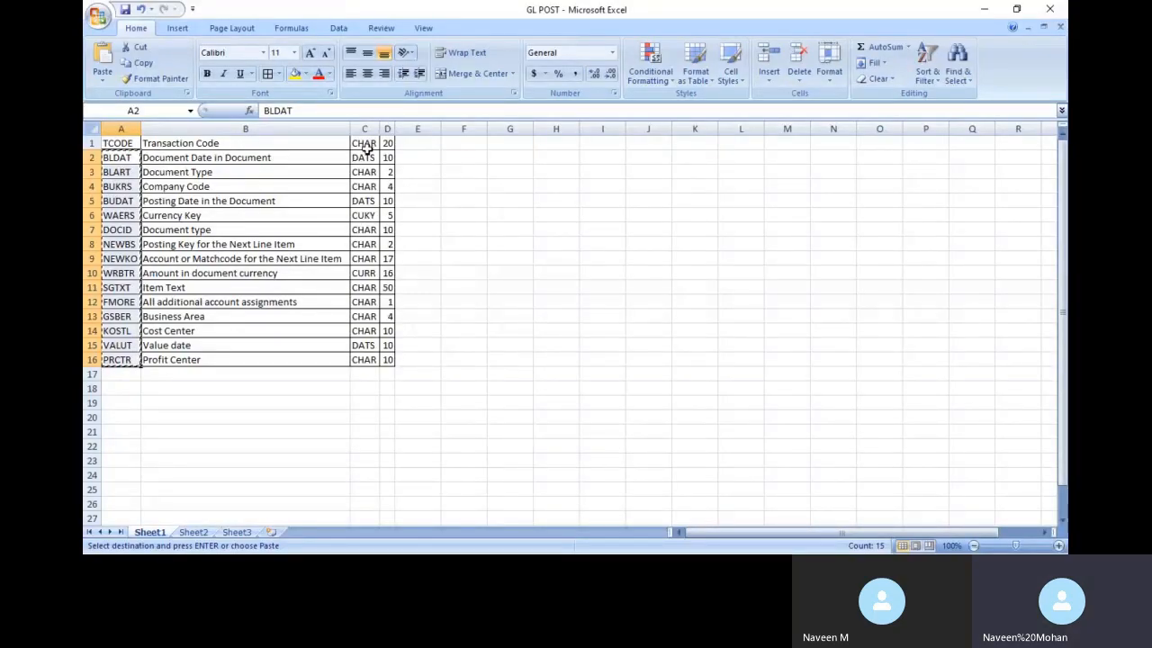
drag(367, 146, 368, 186)
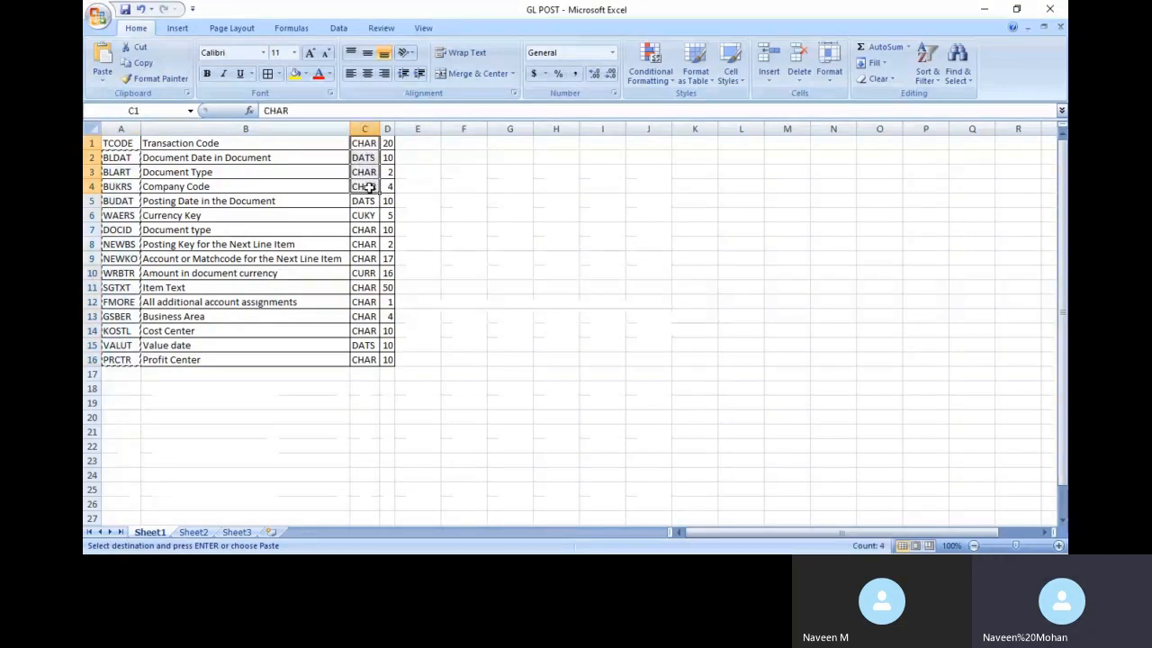
click(369, 143)
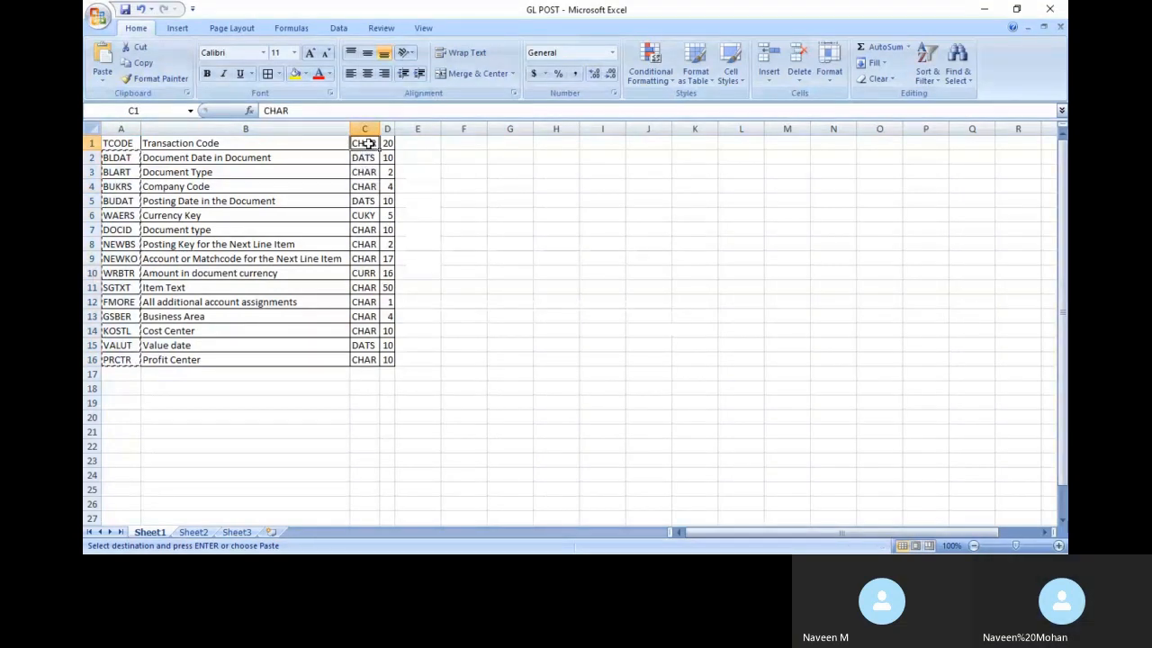
Enter type C in C1 and fill it down through C4
key(Escape)
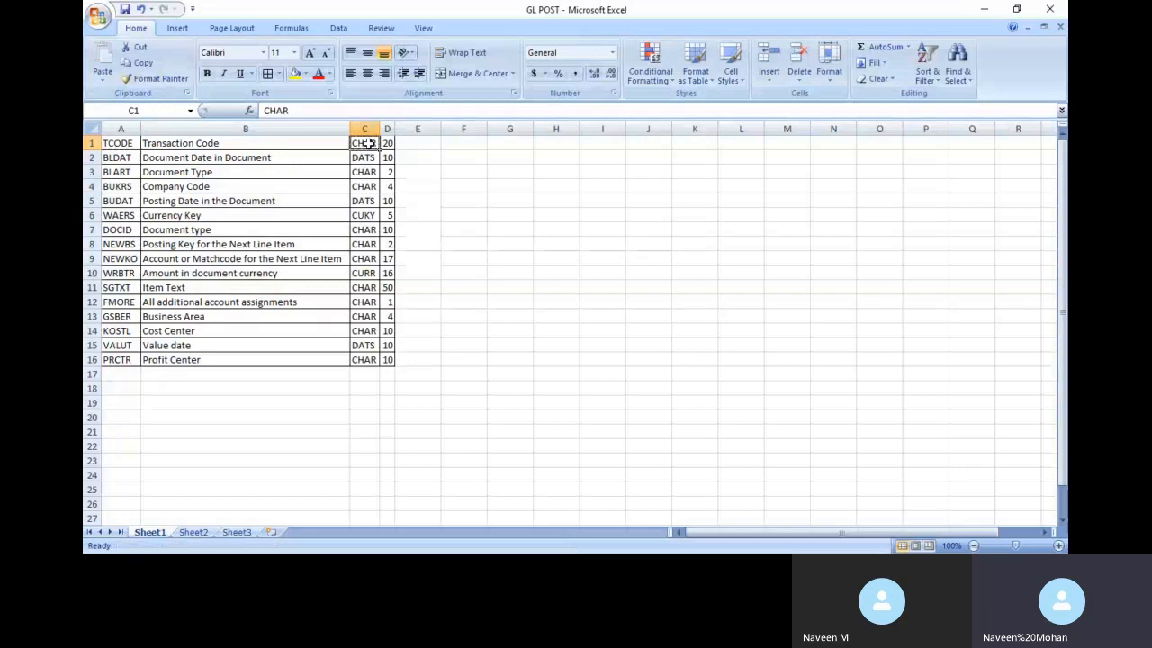
text(C)
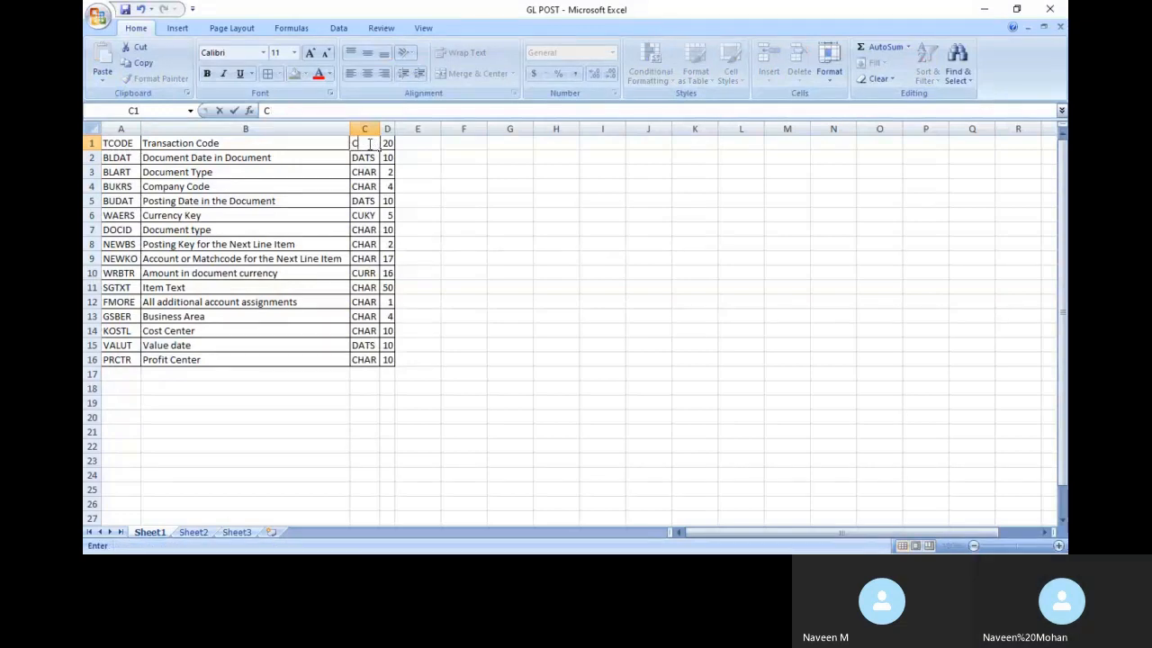
key(shift+Down)
key(shift+Down)
key(shift+Down)
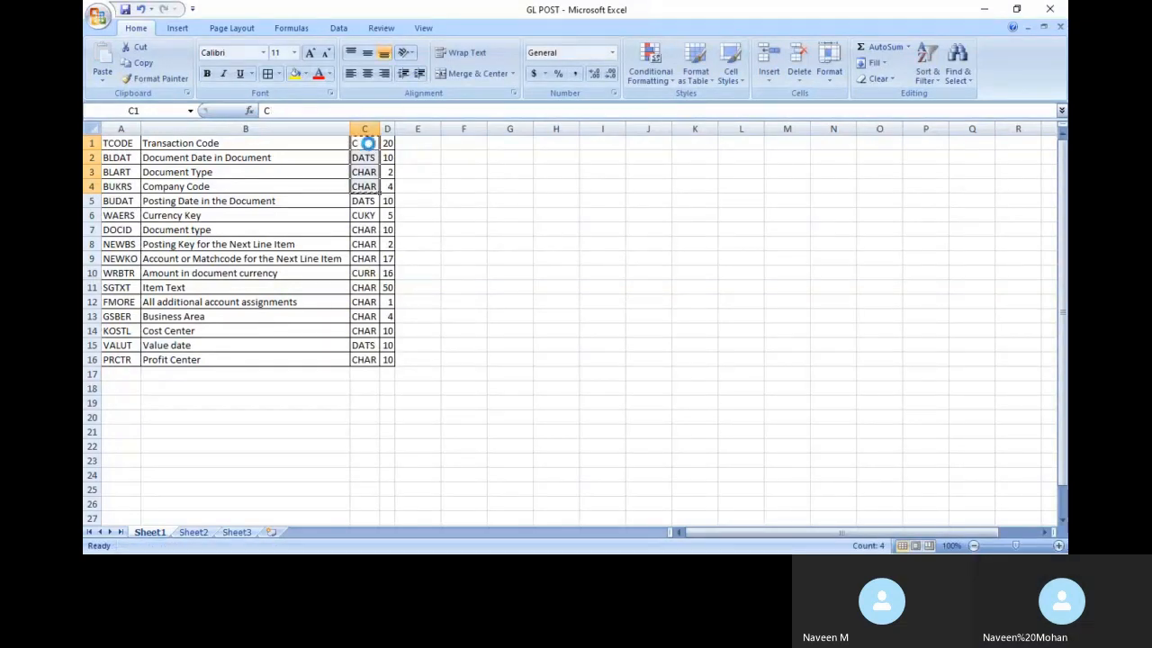
key(ctrl+c)
key(Escape)
key(ctrl+d)
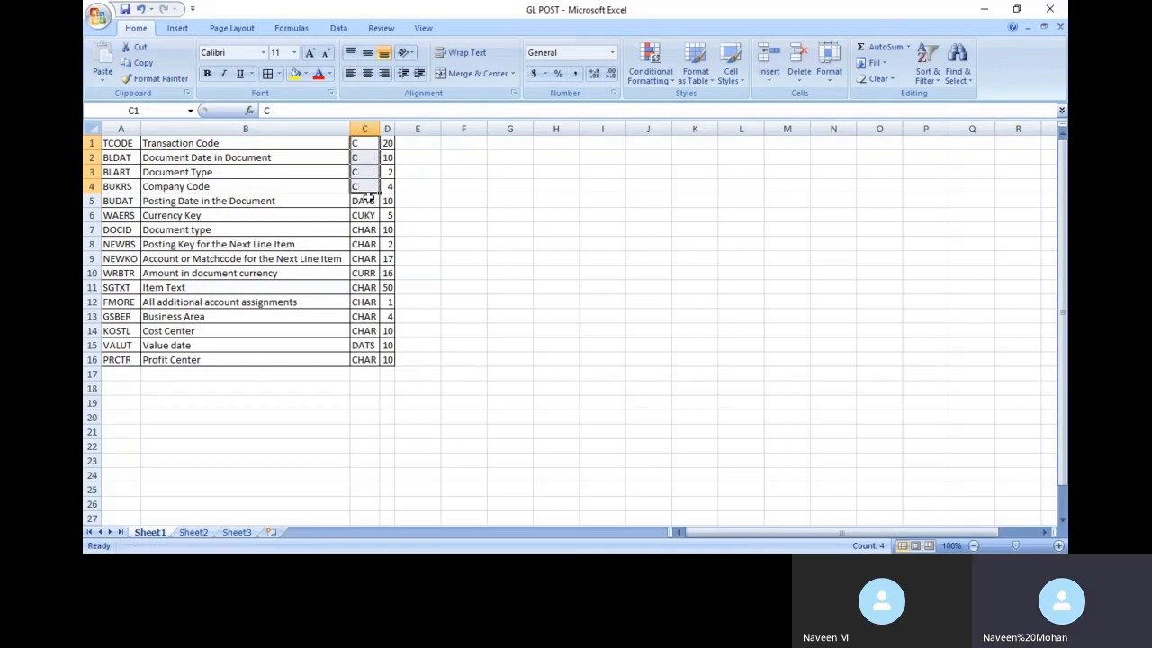
click(368, 201)
Check which Type options SAP offers for the BLDAT source field
key(alt+Tab)
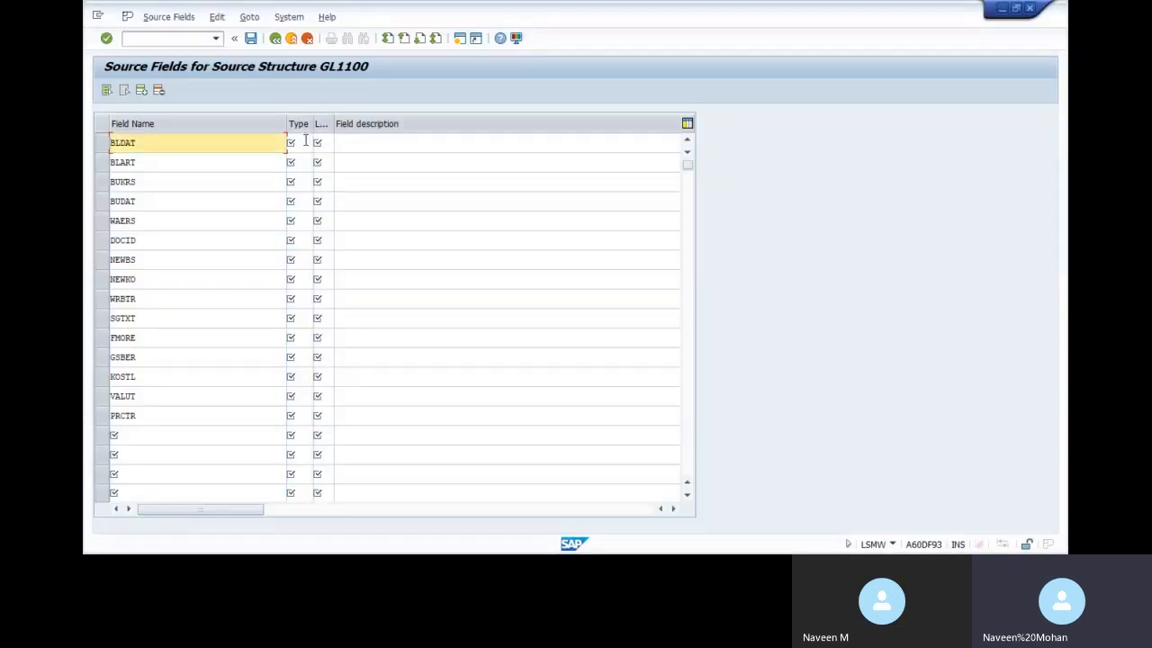
click(305, 141)
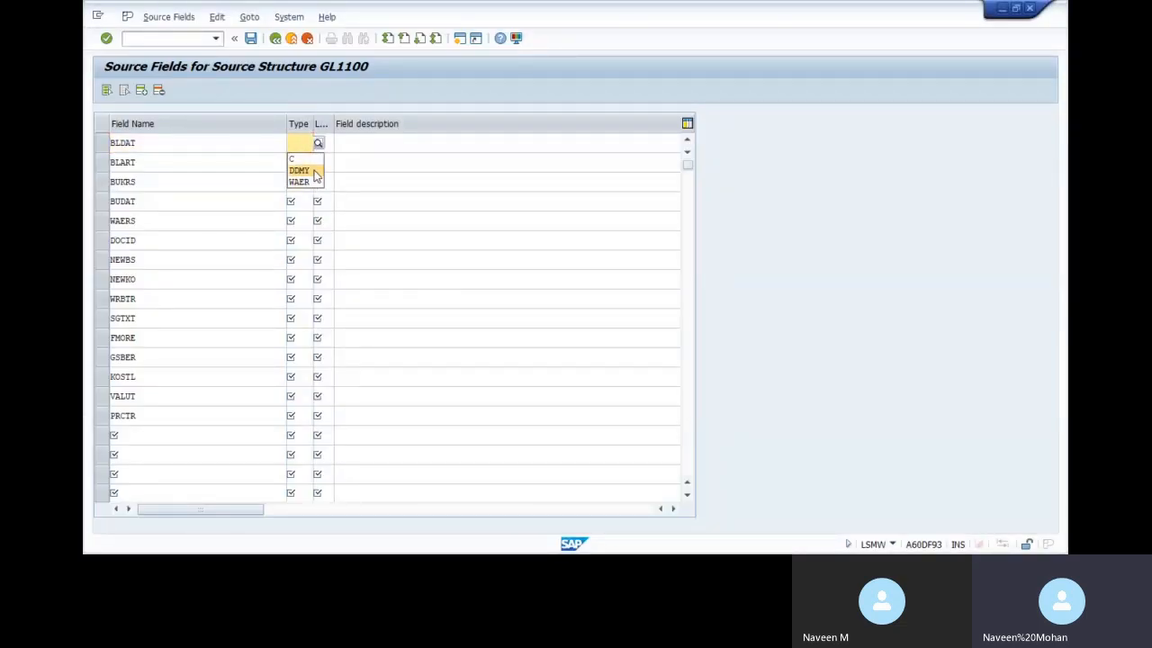
key(alt+Tab)
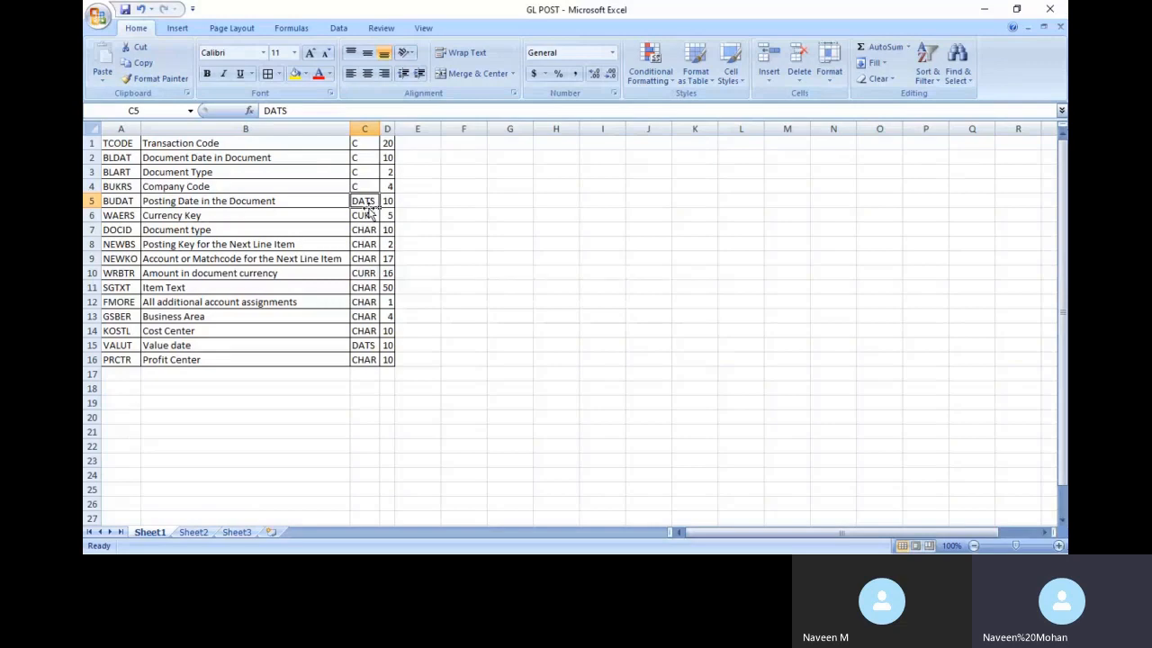
key(alt+Tab)
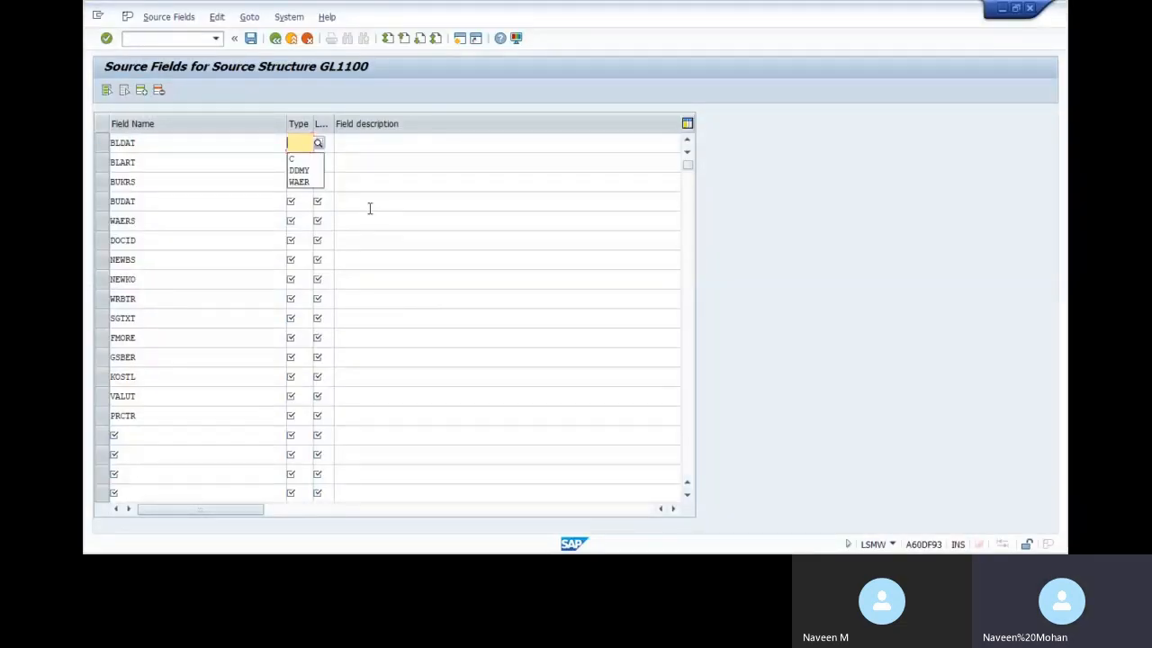
key(alt+Tab)
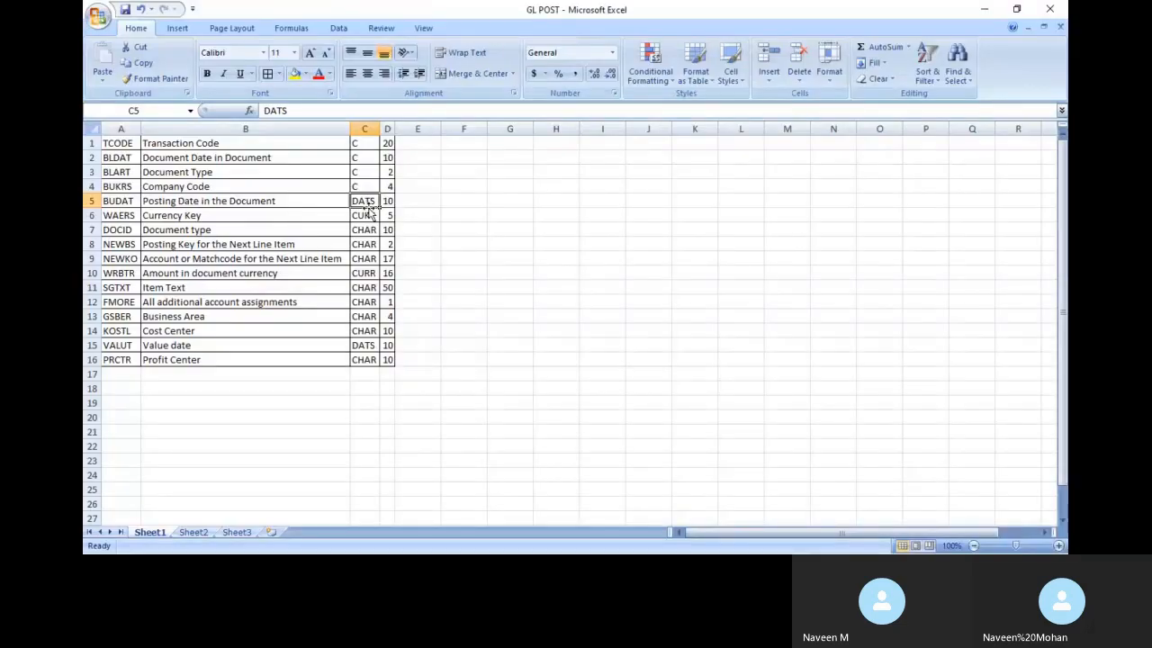
Set C5 to DDMY for the posting date and fill type C through C6:C14
text(DDMY)
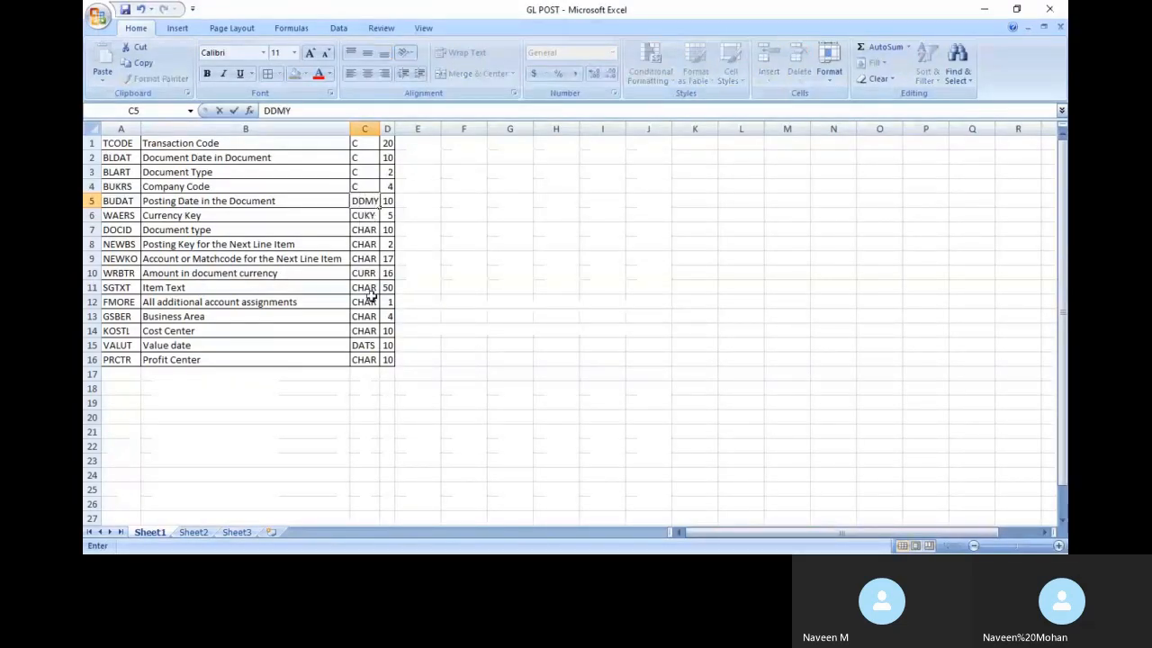
click(367, 214)
text(C)
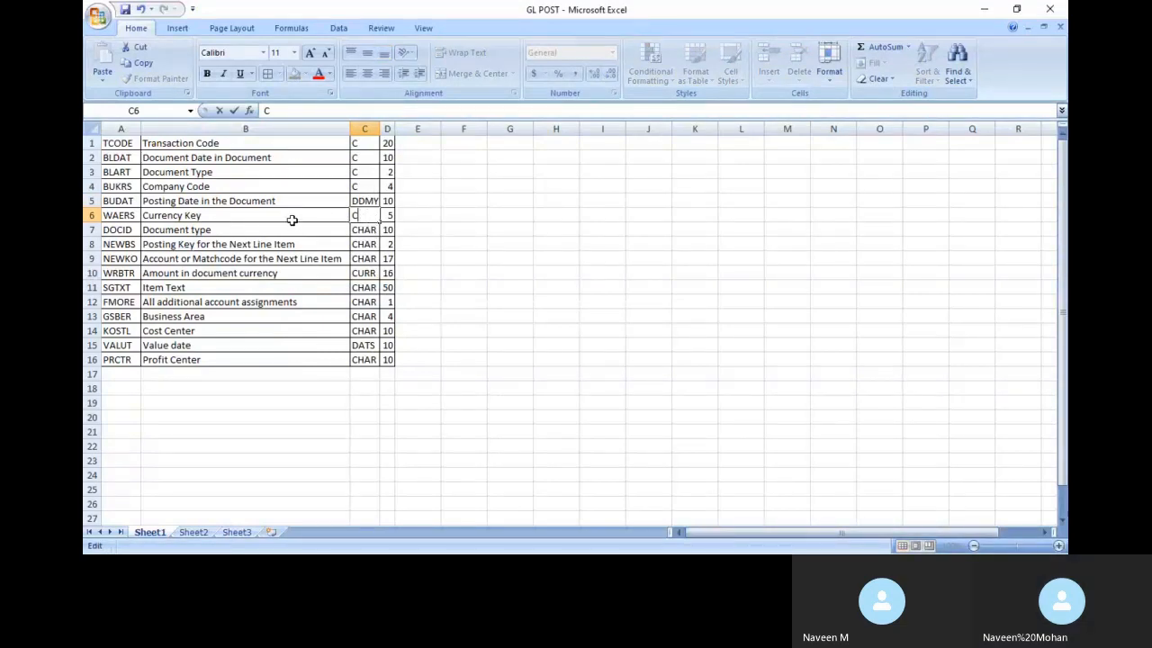
click(368, 230)
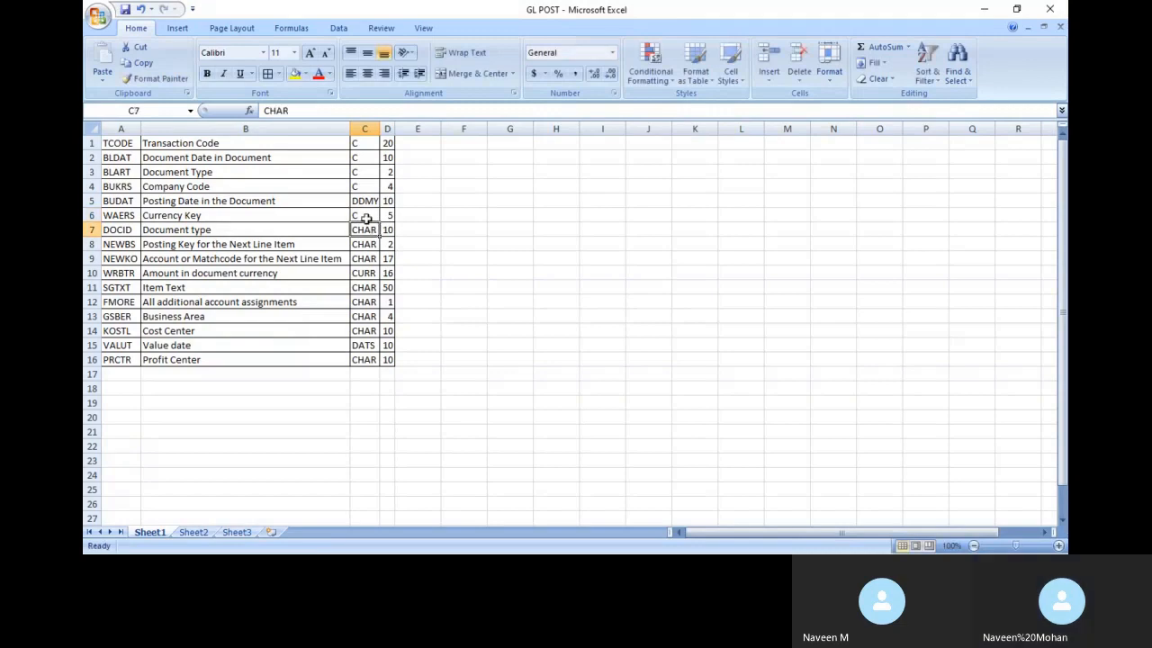
click(366, 218)
key(shift+Down)
key(shift+Down)
key(shift+Down)
key(shift+Down)
key(shift+Down)
key(shift+Down)
key(shift+Down)
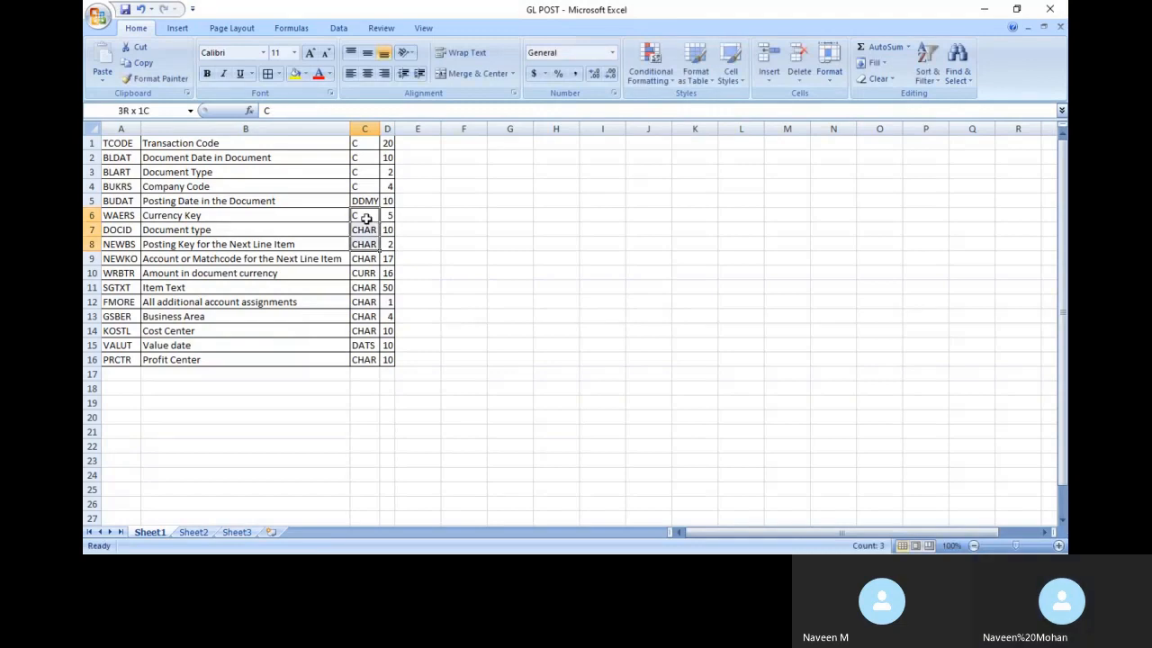
key(shift+Down)
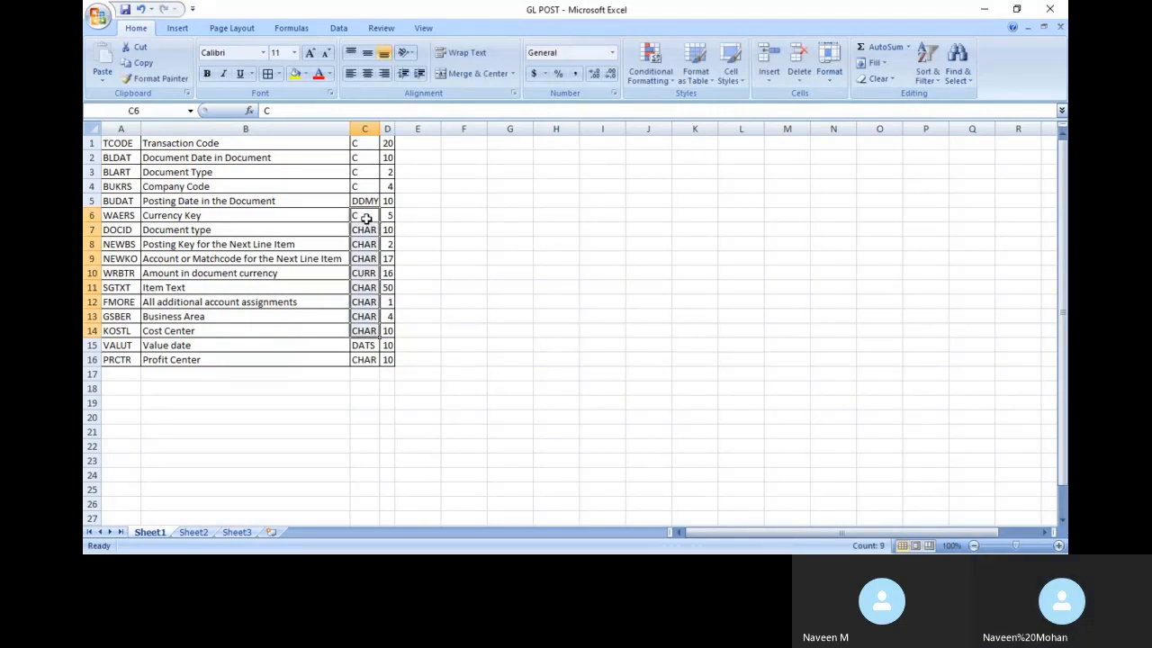
key(ctrl+d)
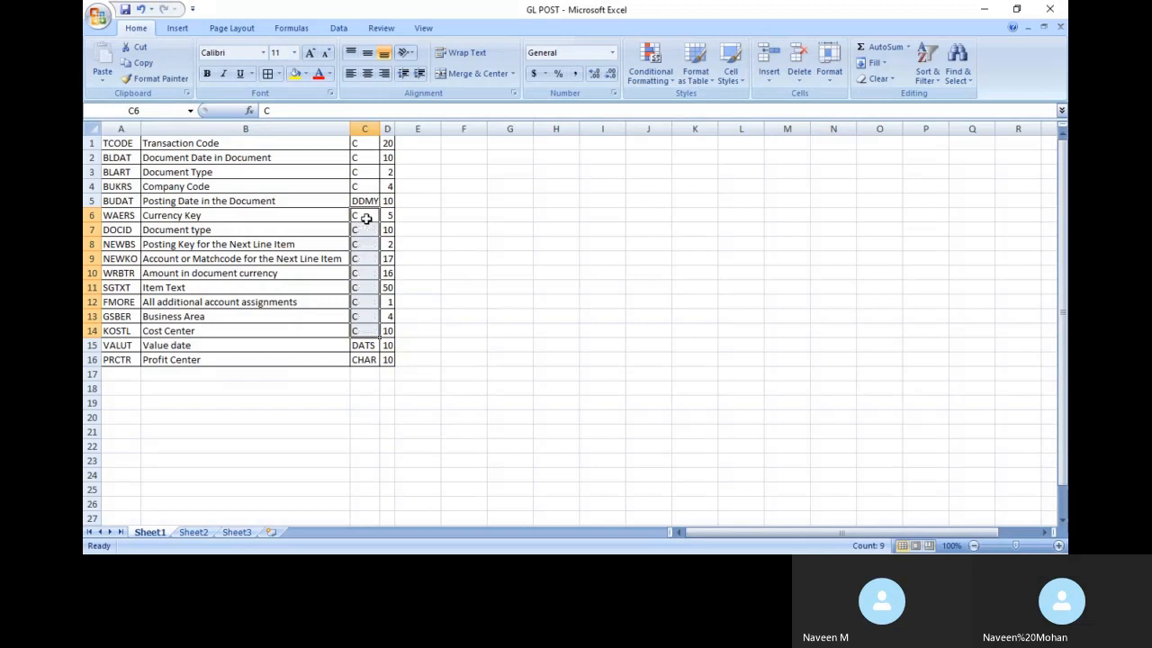
Set C15 to DDMY and C16 to C, then copy the type and length range C1:D16
click(370, 345)
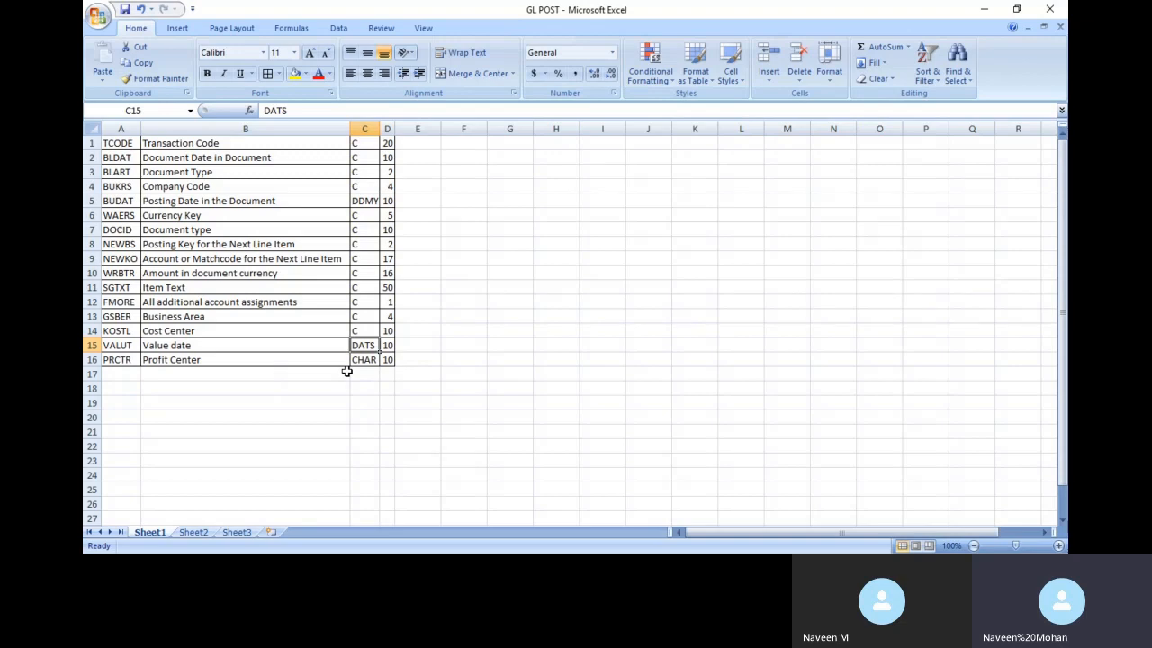
text(DDMY)
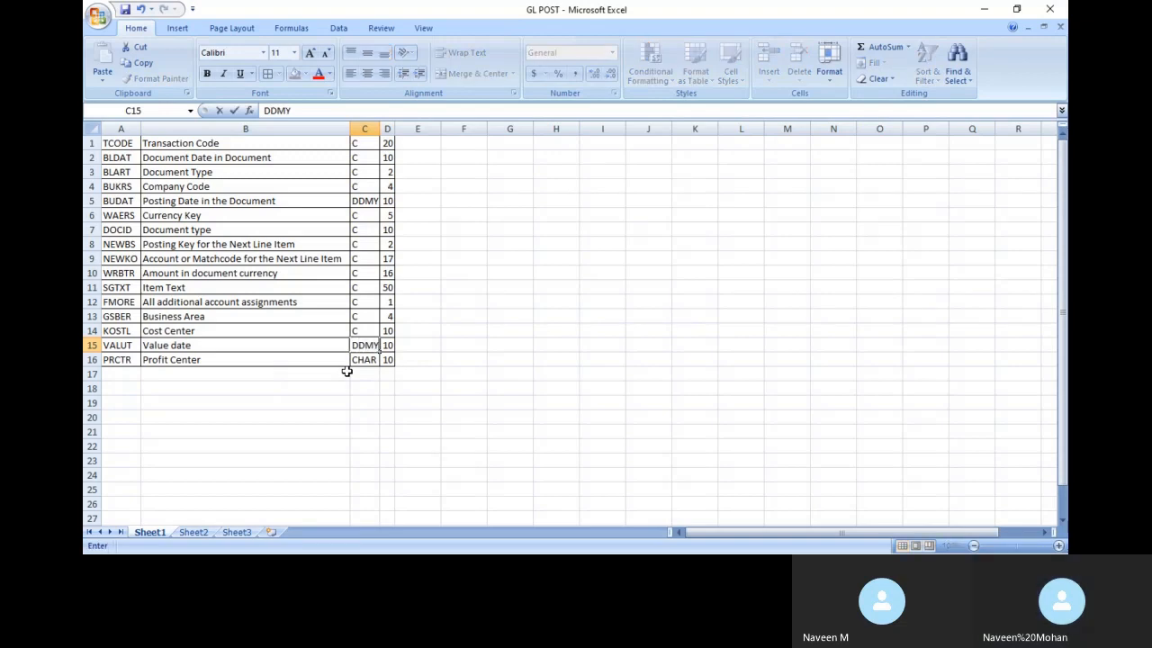
click(364, 360)
text(C)
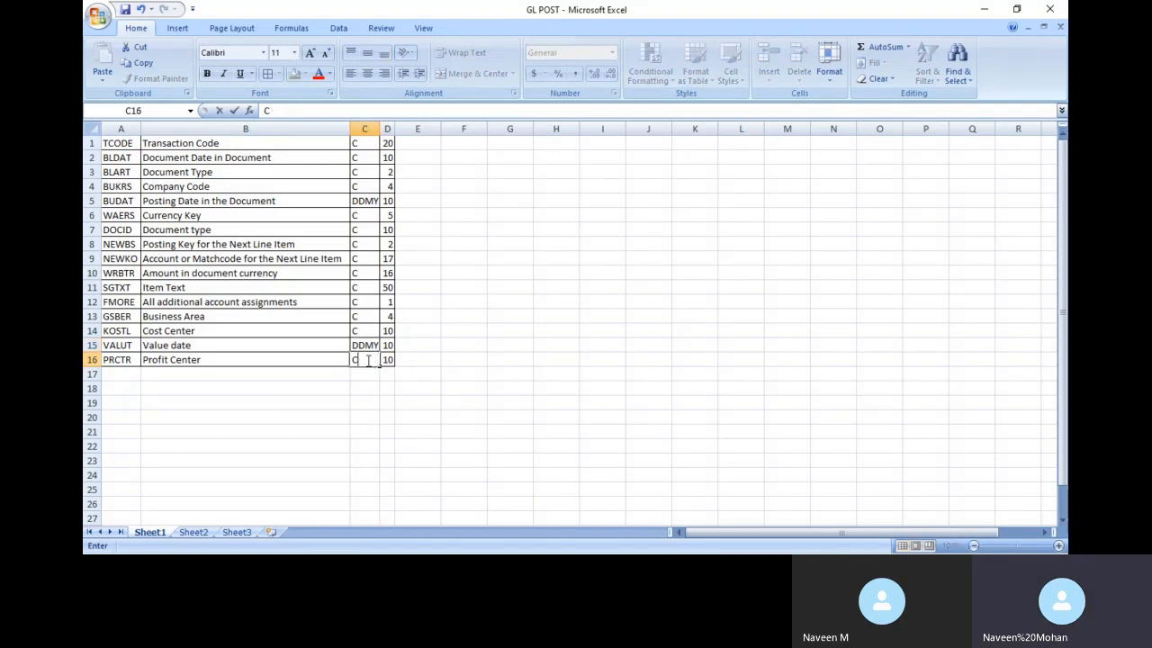
click(387, 445)
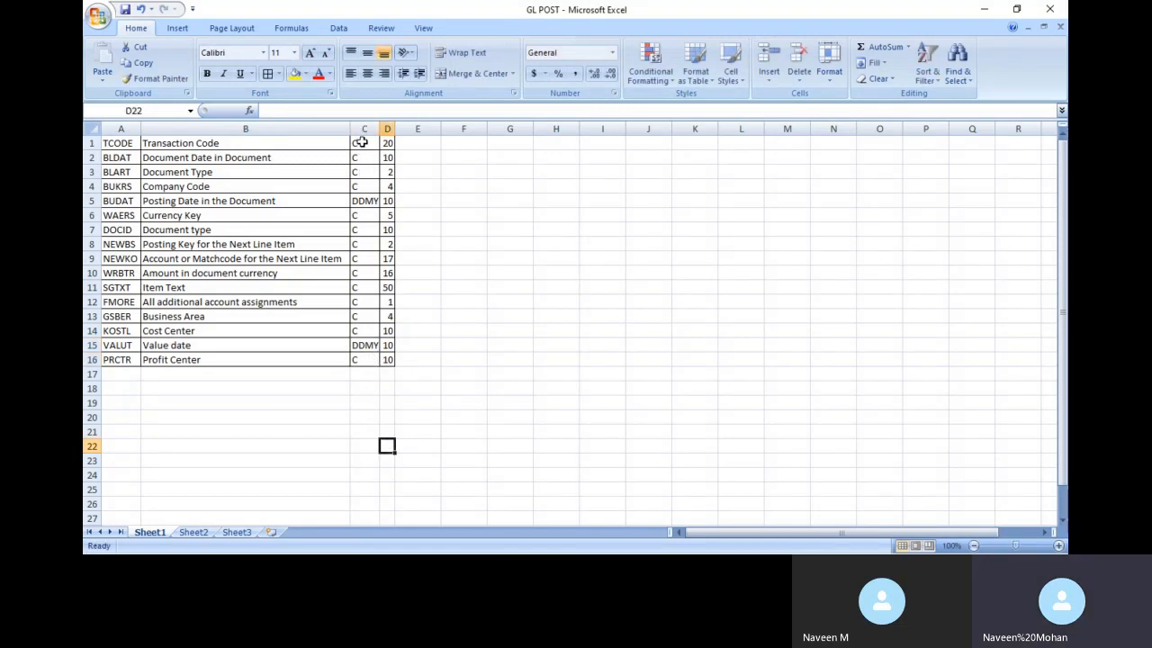
drag(360, 143, 390, 360)
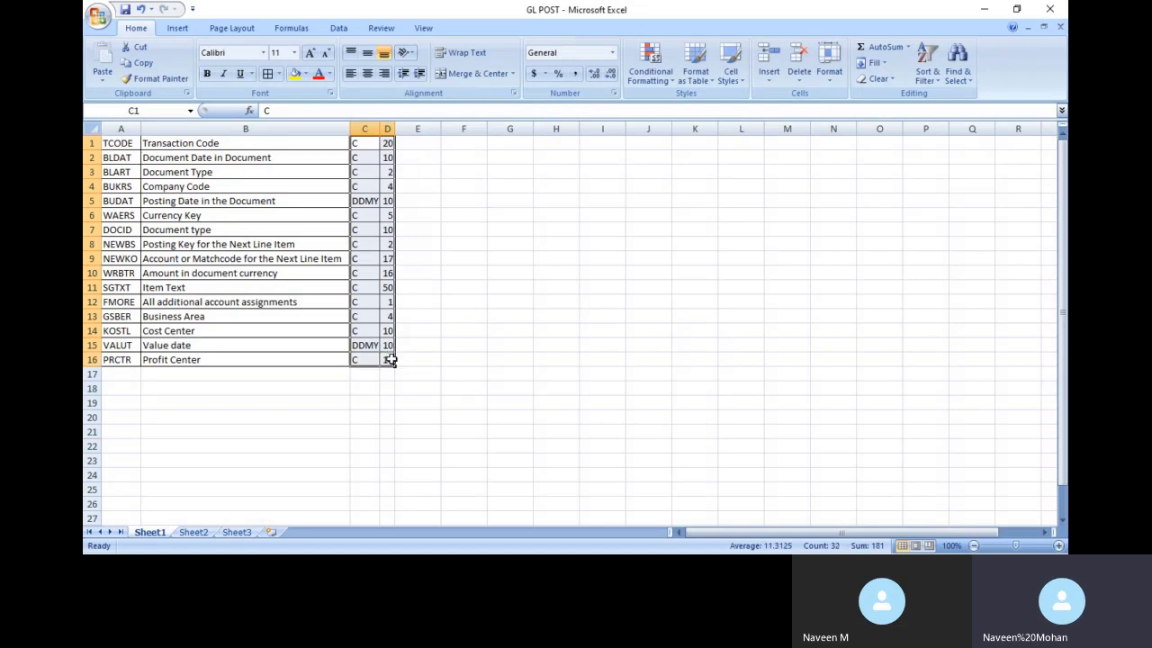
key(ctrl+c)
key(alt+Tab)
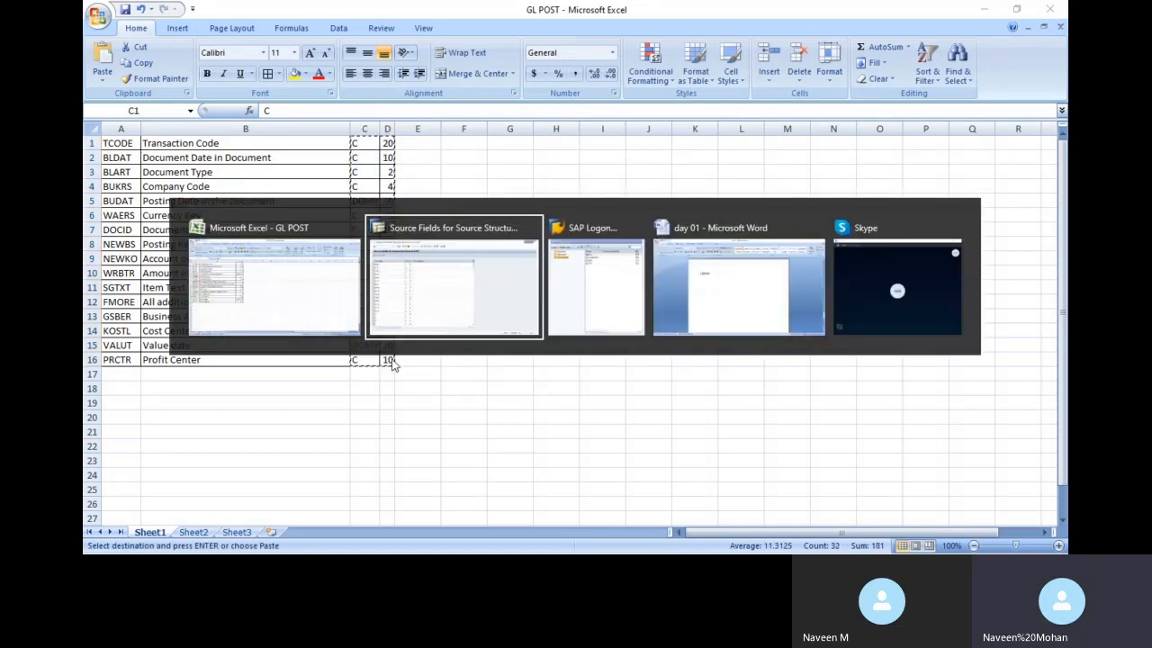
Paste the copied types and lengths into GL1100's first Type cell
click(300, 143)
key(ctrl+v)
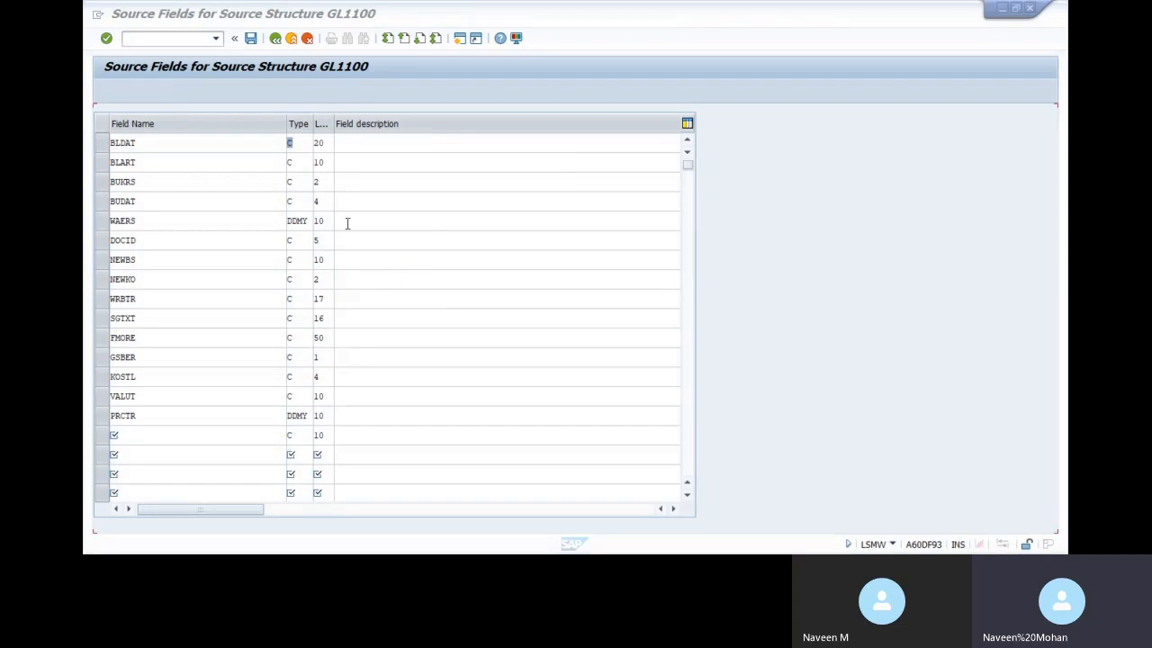
key(alt+Tab)
key(Tab)
key(alt+shift+Tab)
Select C2:D16 in Excel and paste the types and lengths starting at BLDAT's Type cell
click(356, 158)
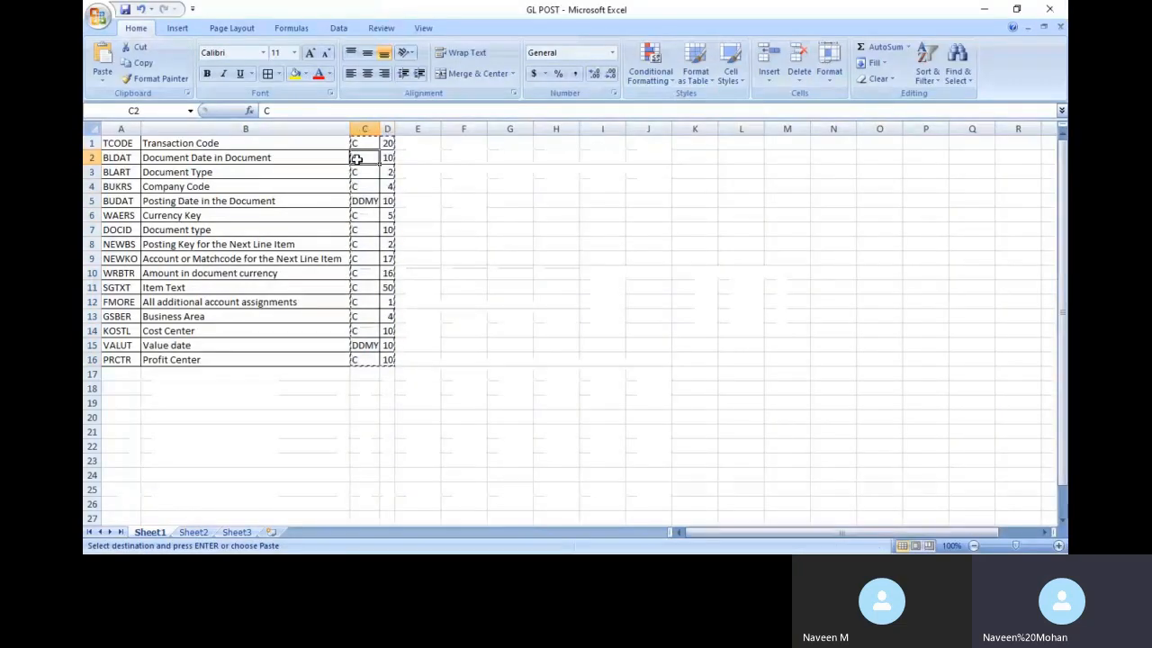
key(shift+Right)
key(ctrl+shift+Down)
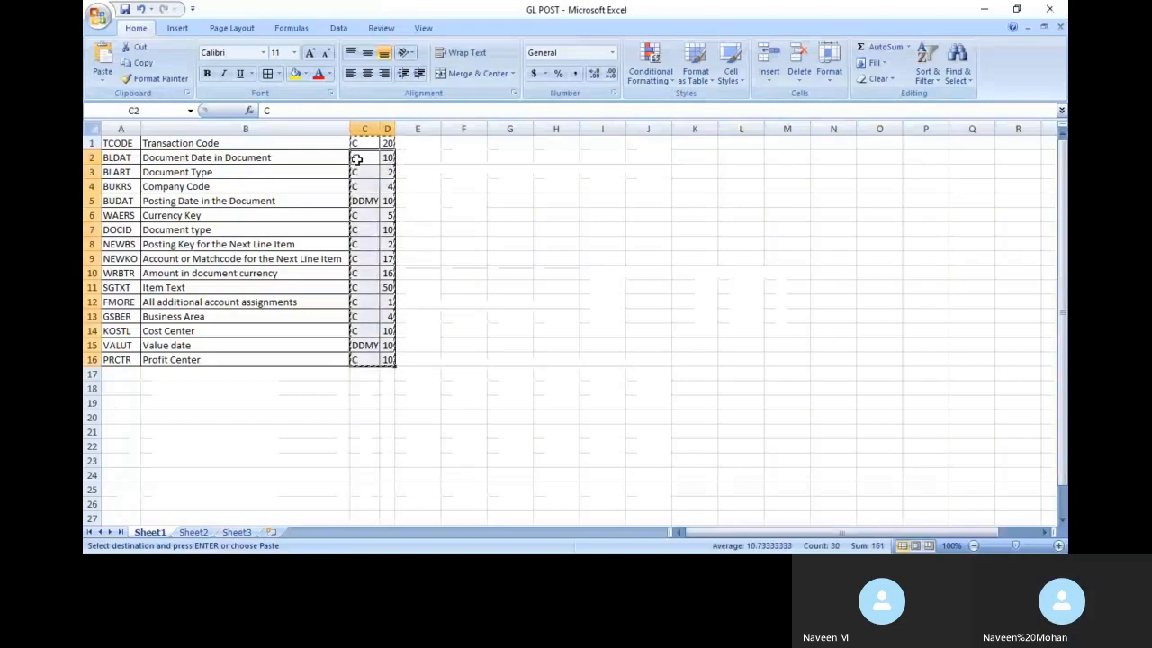
key(alt+Tab)
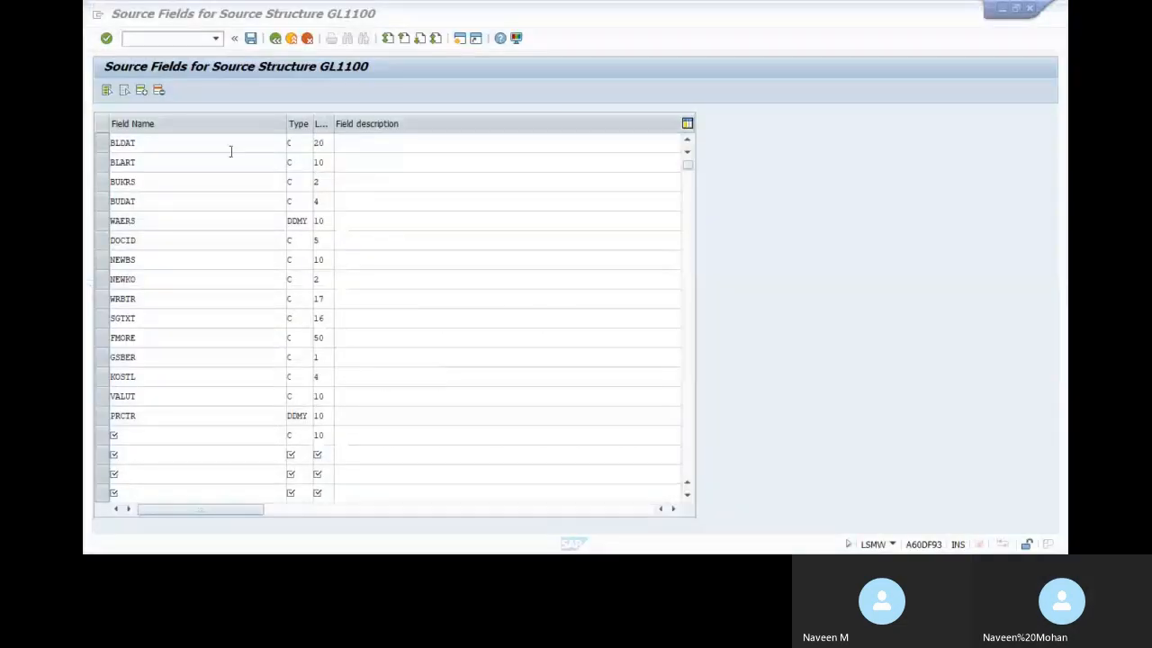
click(301, 144)
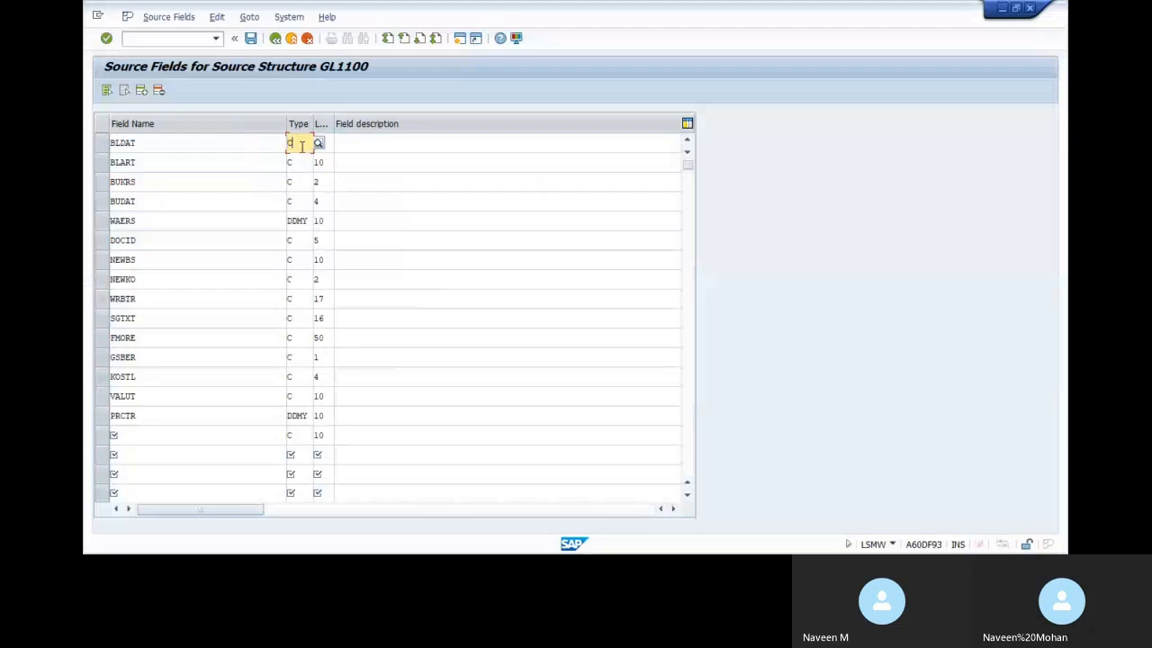
key(ctrl+v)
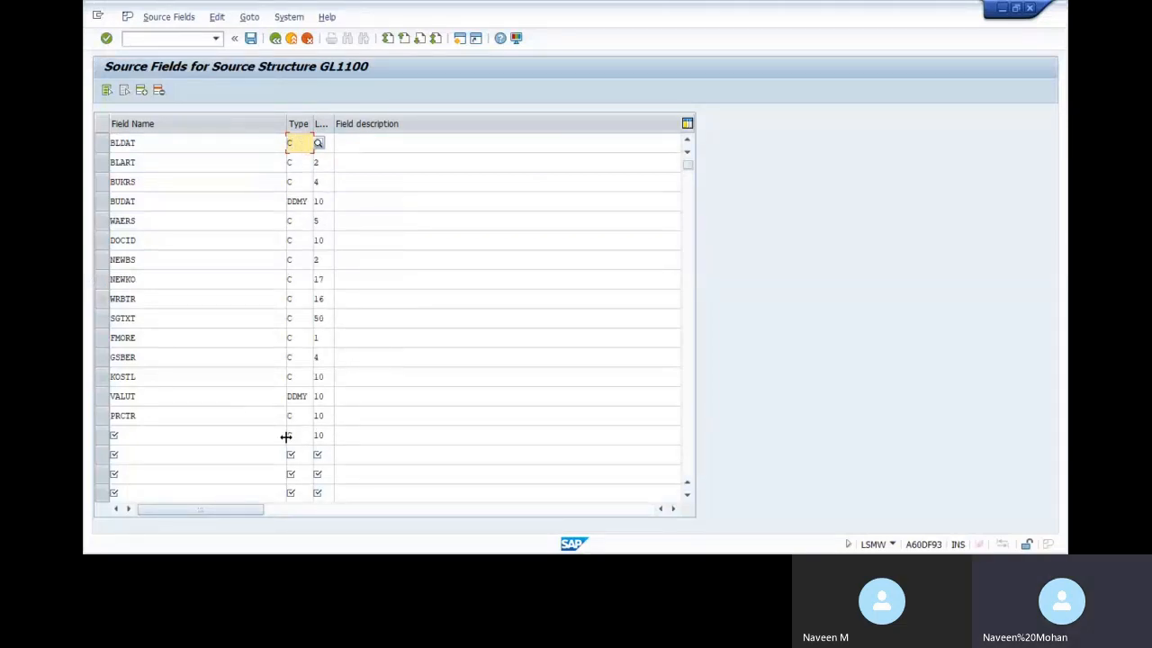
Clear the leftover Type and Length of 10 from the extra row below PRCTR
drag(295, 436, 235, 443)
key(Delete)
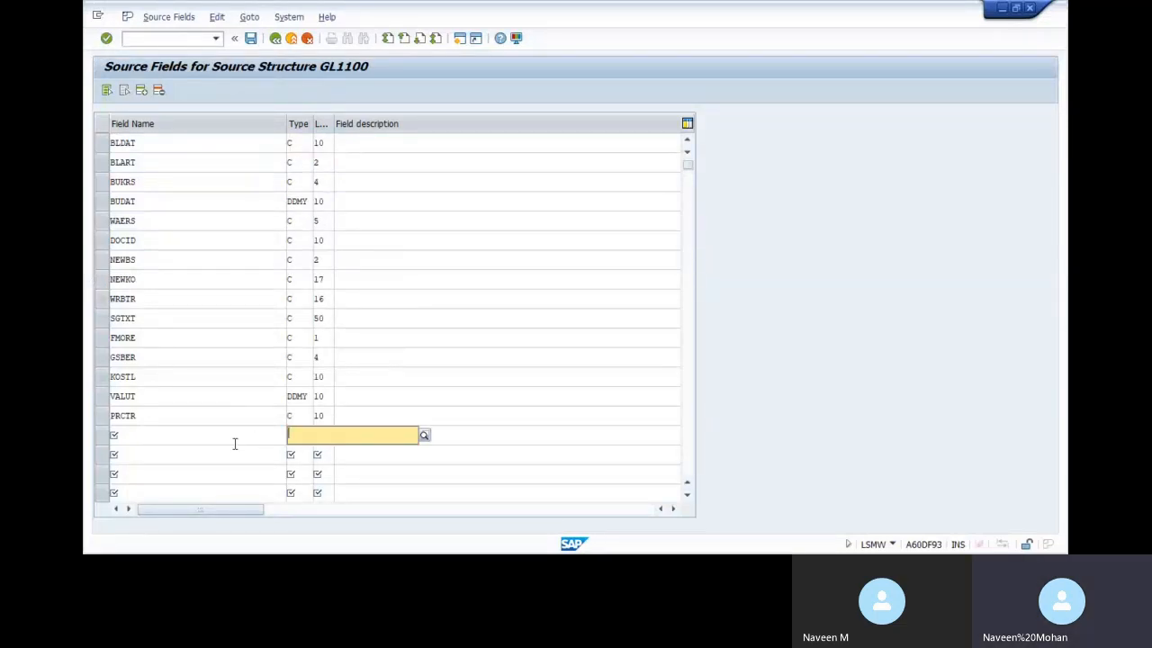
key(Tab)
key(Delete)
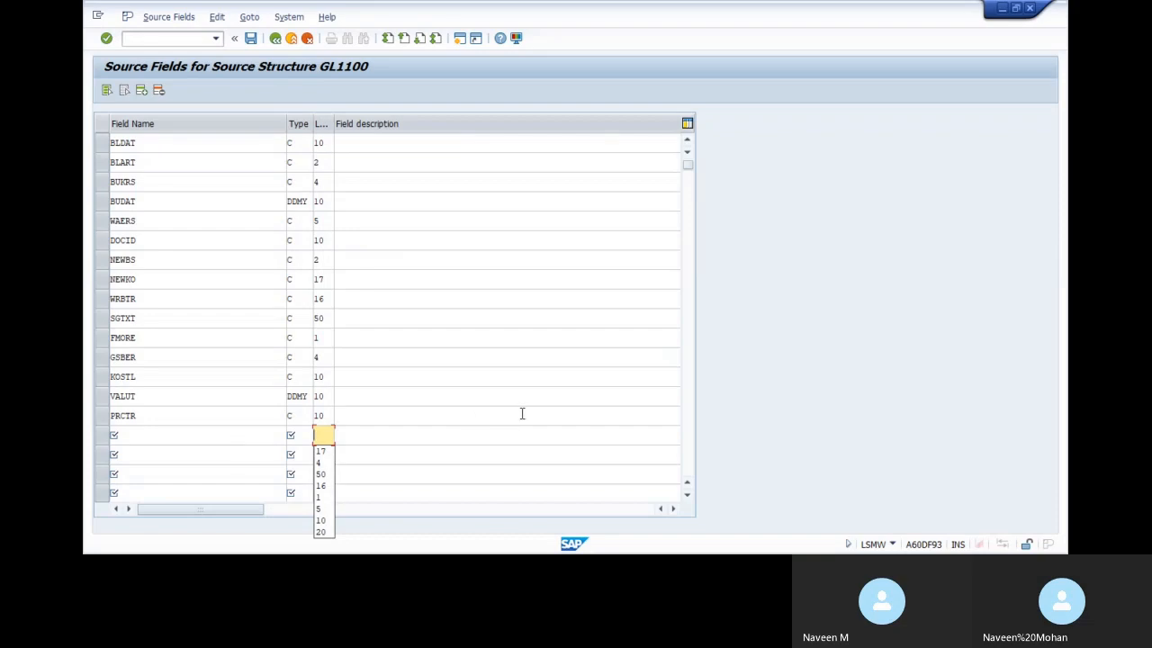
click(521, 413)
key(alt+Tab)
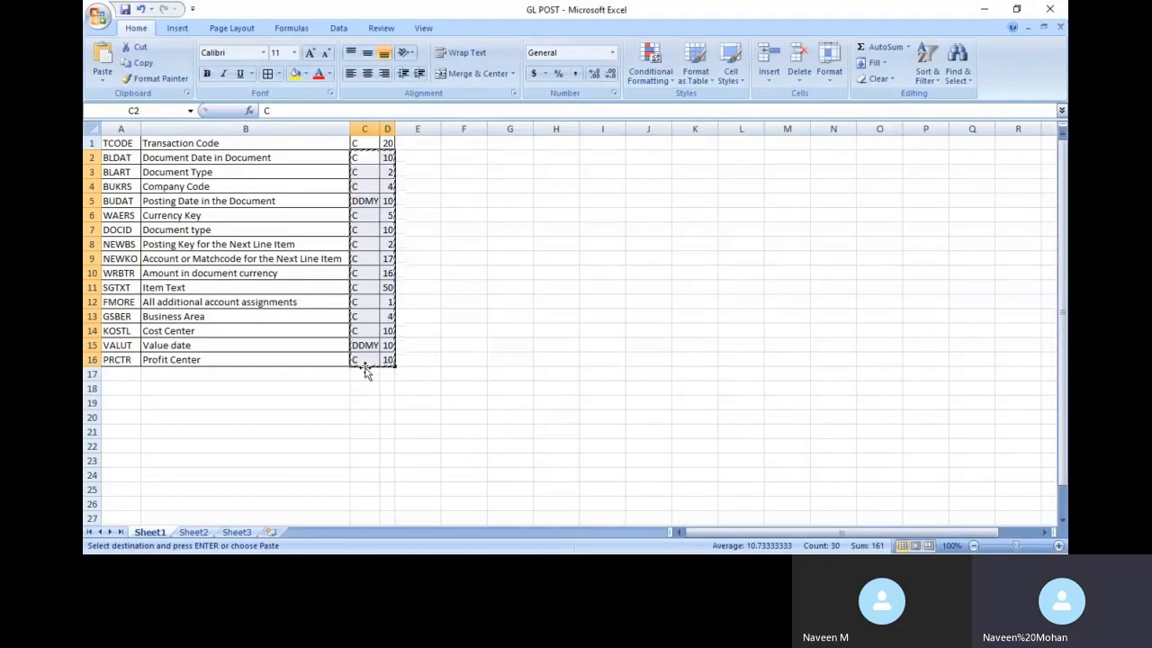
key(alt+Tab)
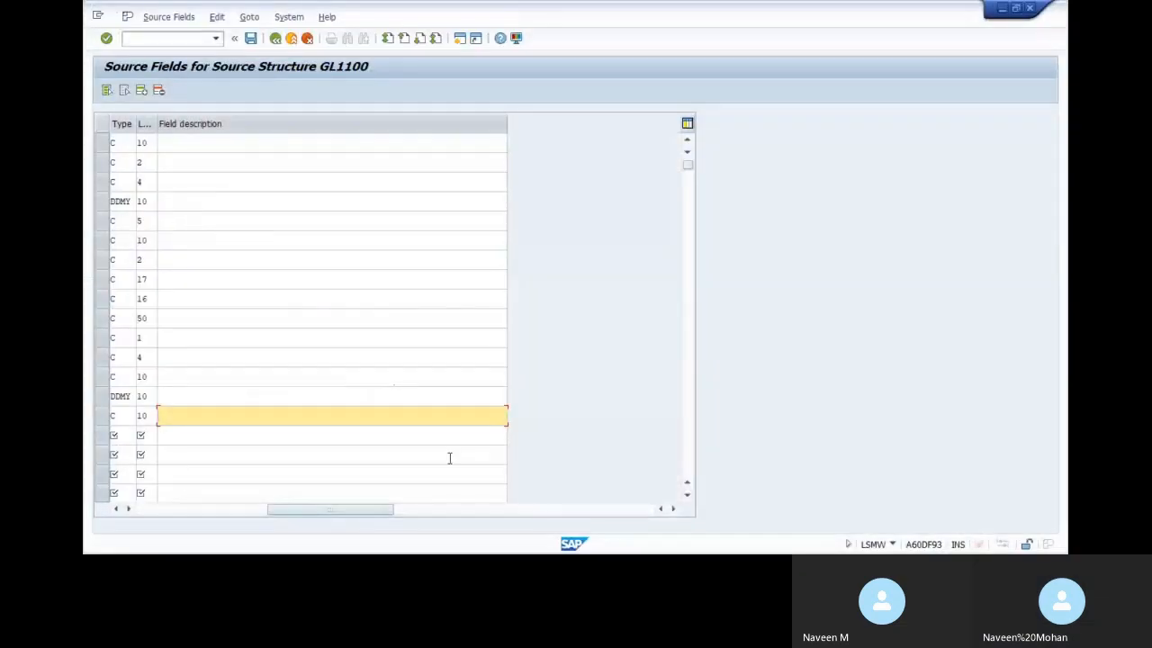
drag(324, 508, 202, 511)
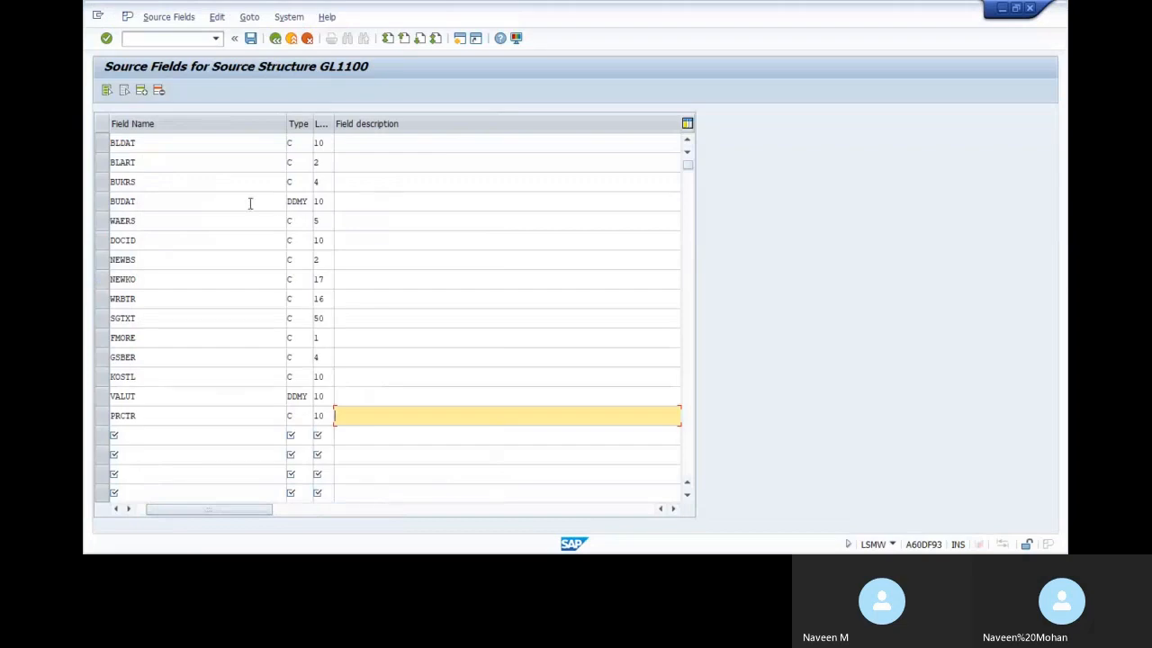
key(alt+Tab)
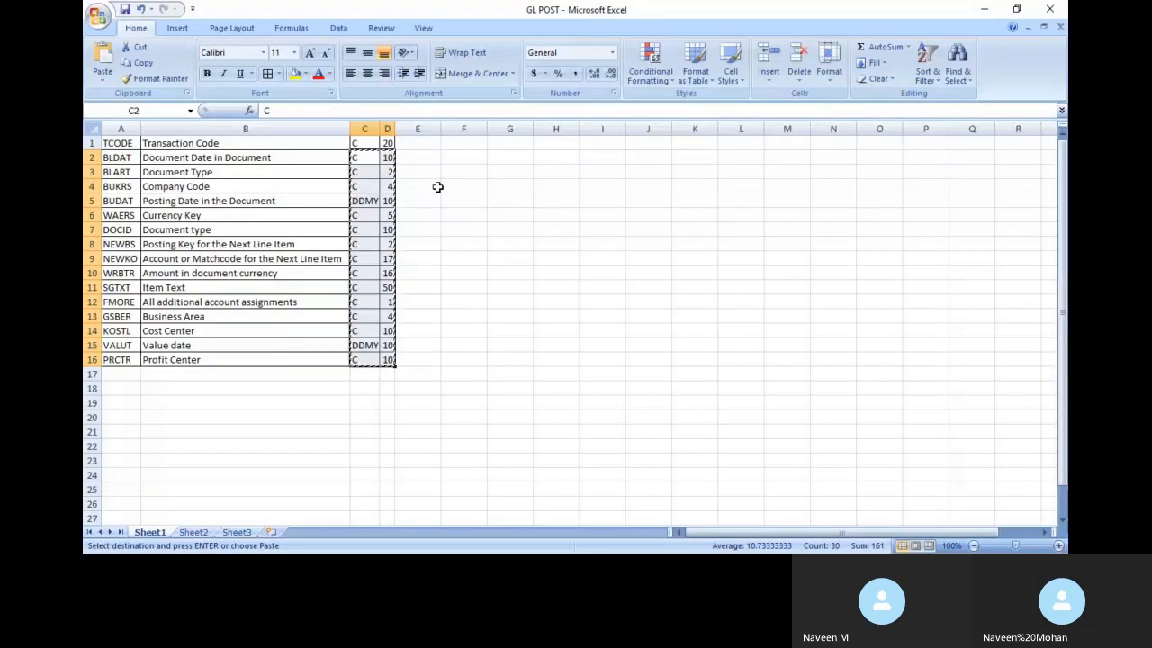
Copy the Excel field descriptions B2:B16, then leave and save the GL1100 source fields in SAP
drag(193, 155, 217, 359)
key(ctrl+c)
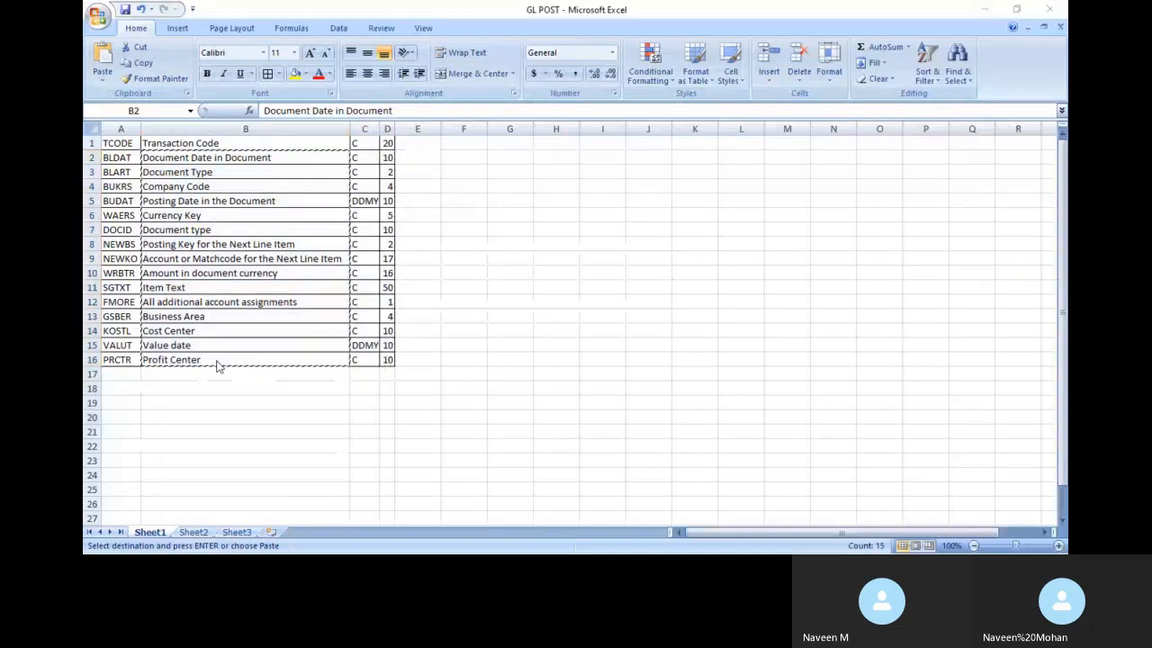
key(alt+Tab)
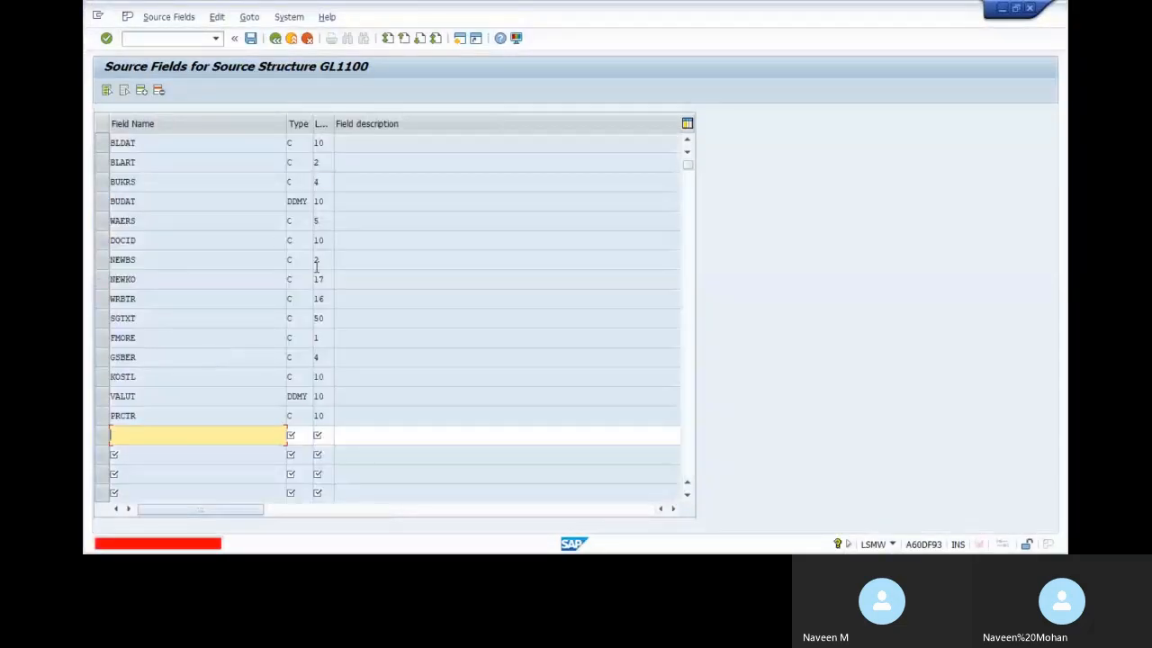
click(306, 39)
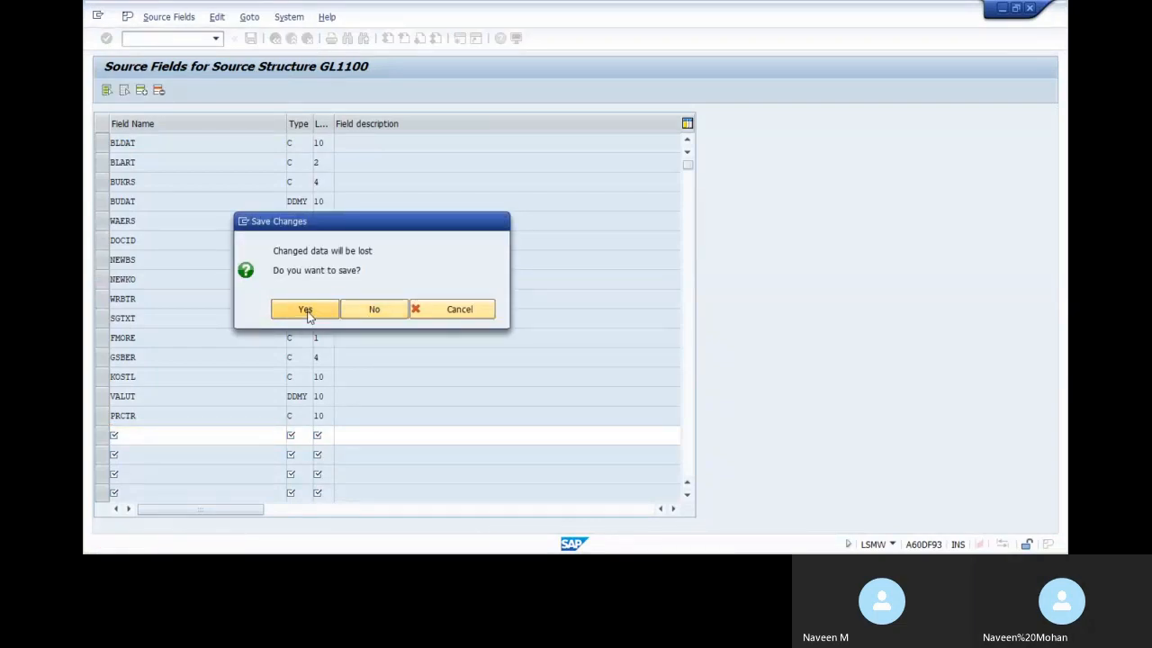
click(305, 310)
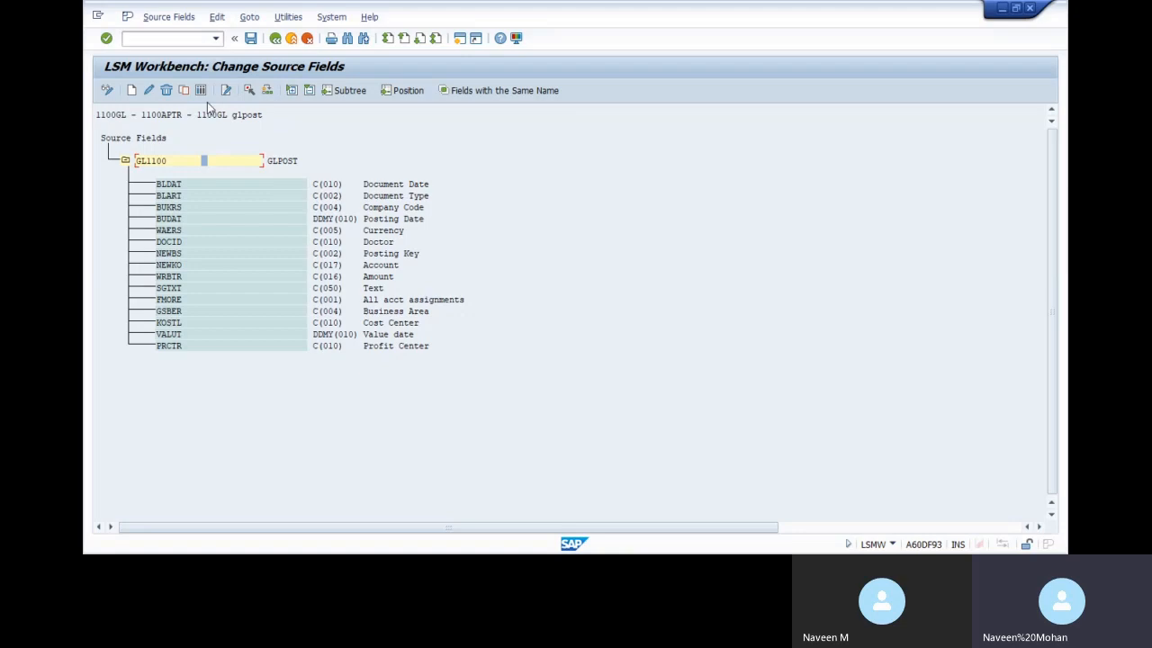
In table maintenance, enter GL1100's field descriptions, Document Date through Amount, and save them
click(292, 208)
click(201, 90)
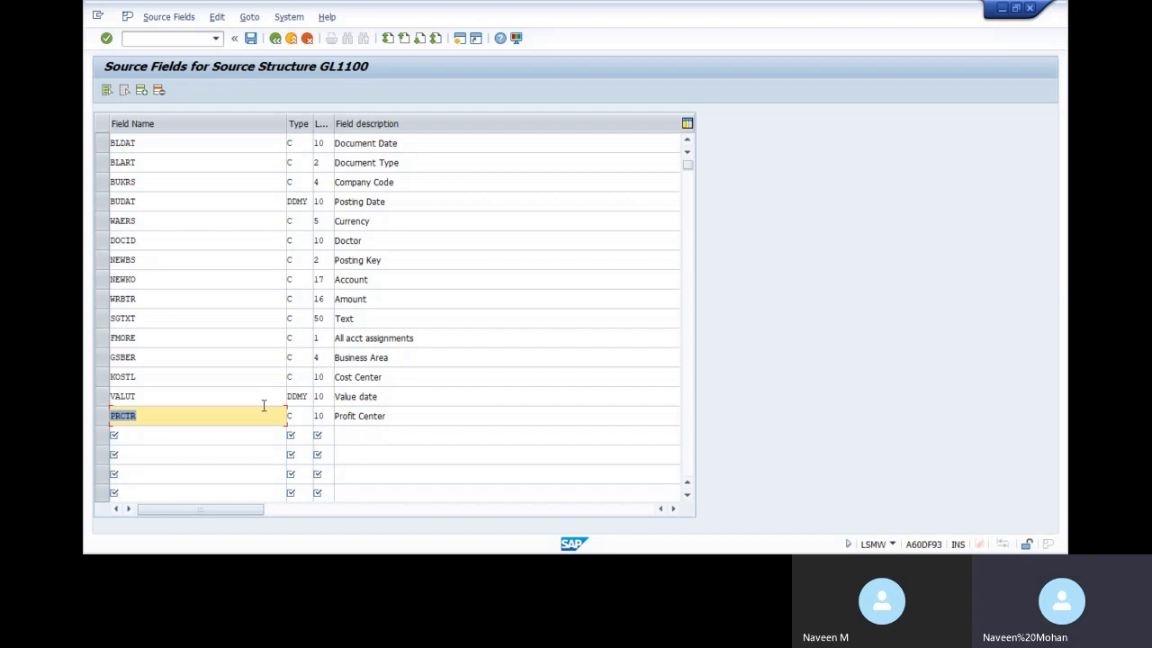
click(407, 141)
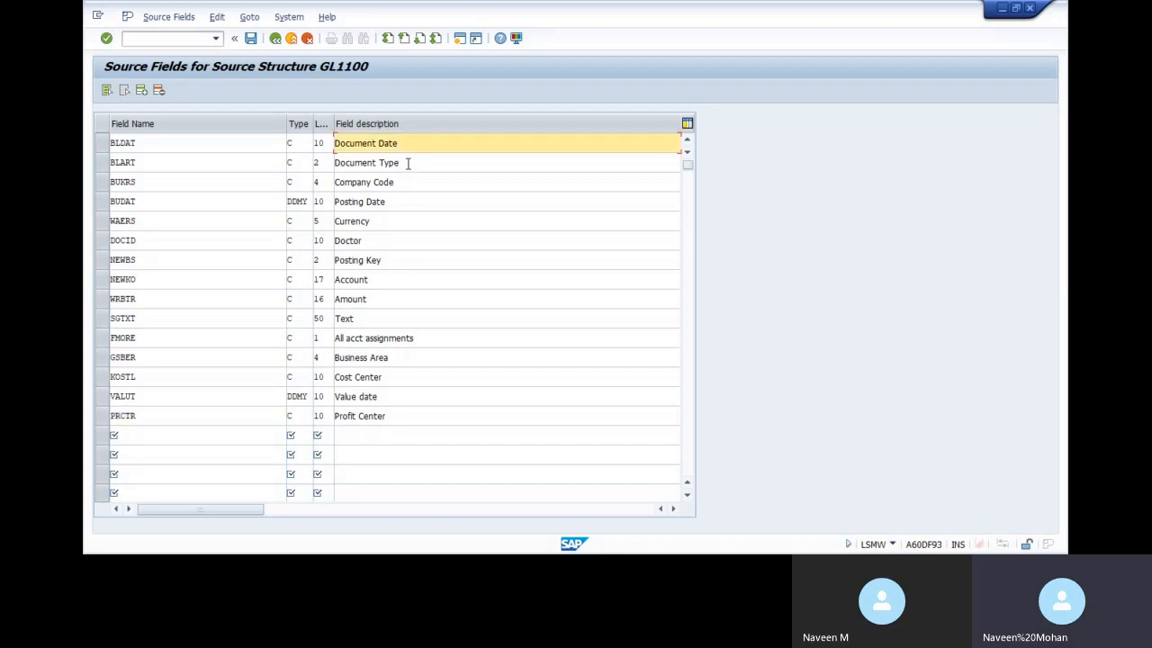
click(407, 163)
click(407, 181)
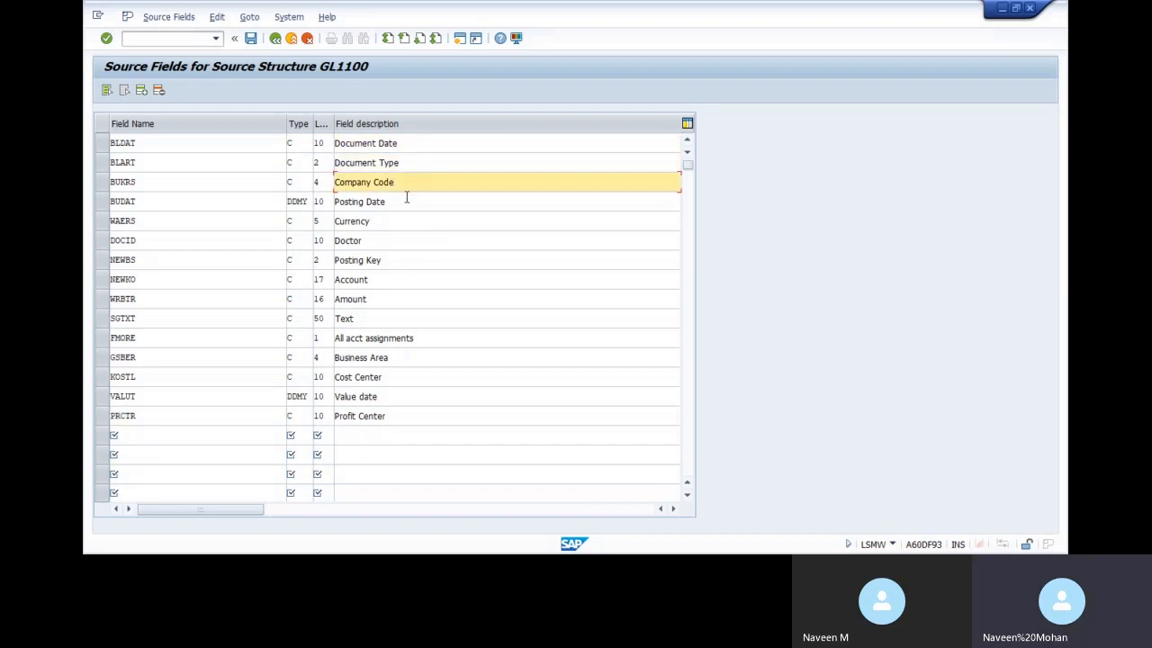
click(404, 201)
click(399, 222)
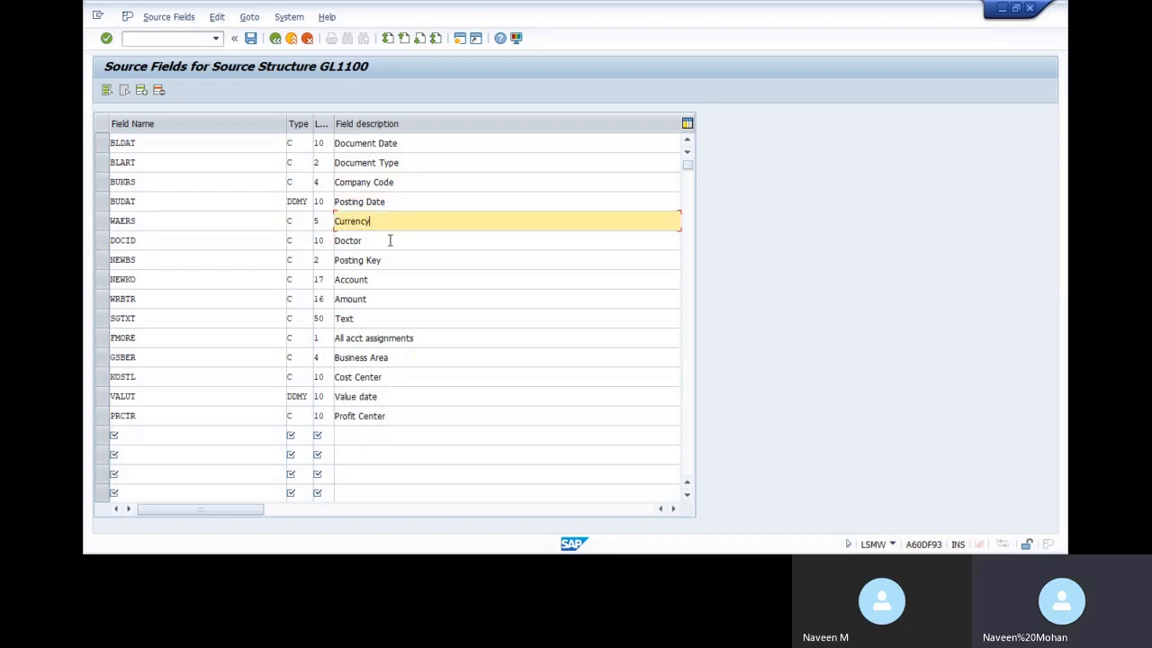
click(391, 240)
click(391, 260)
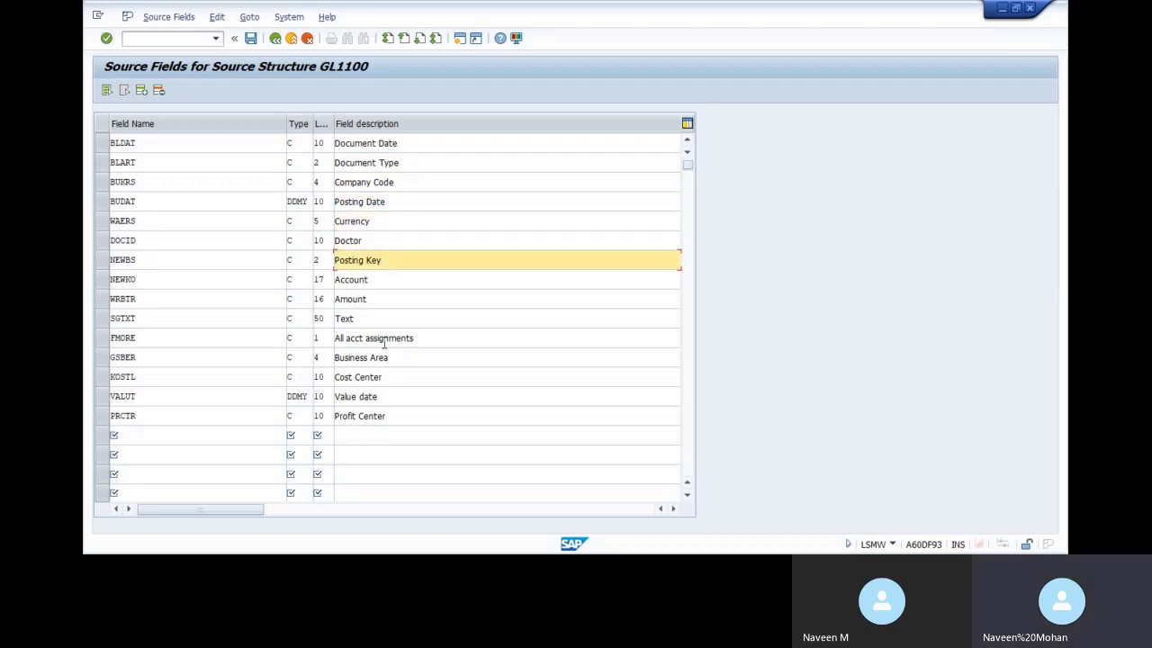
click(385, 295)
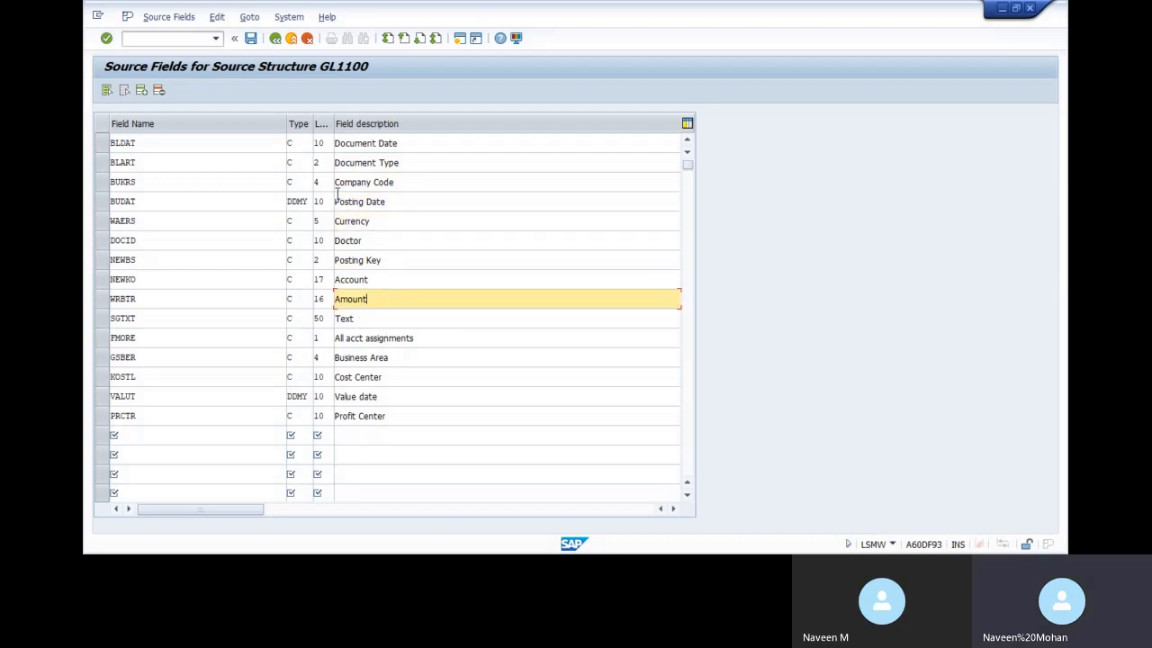
click(251, 39)
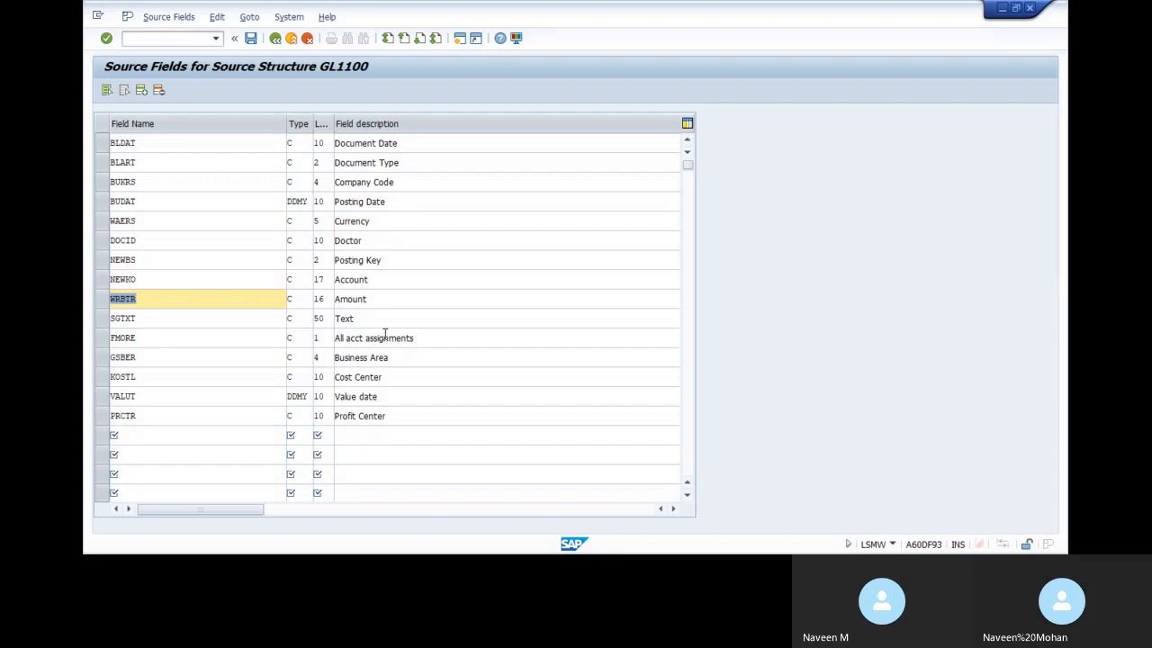
key(alt+Tab)
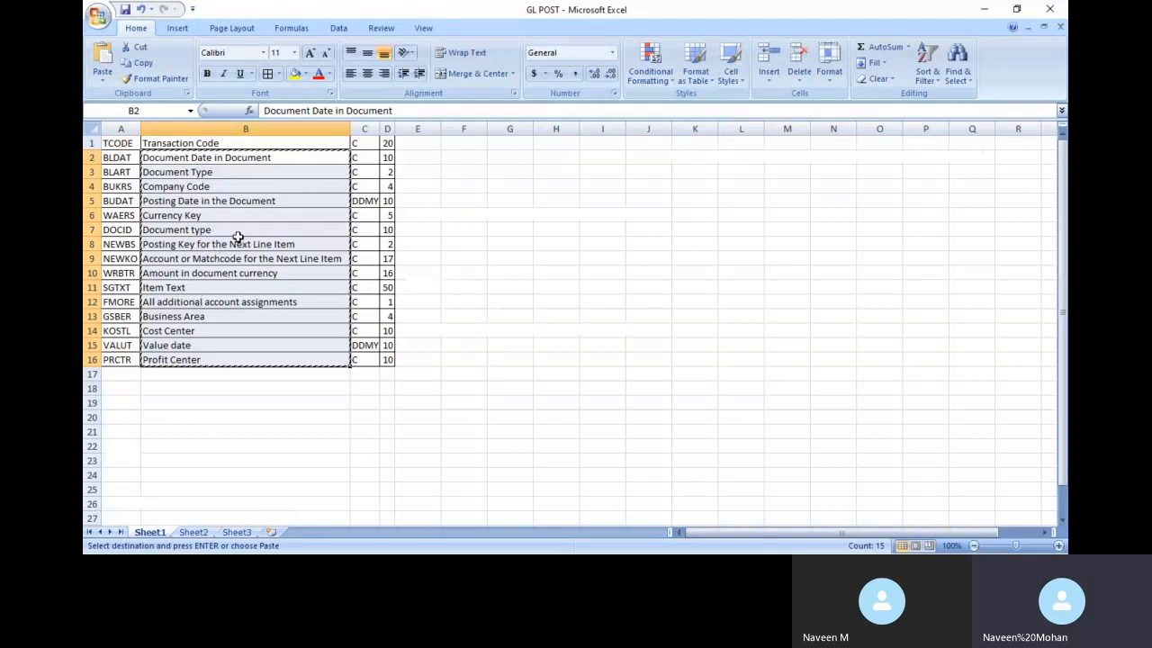
click(290, 273)
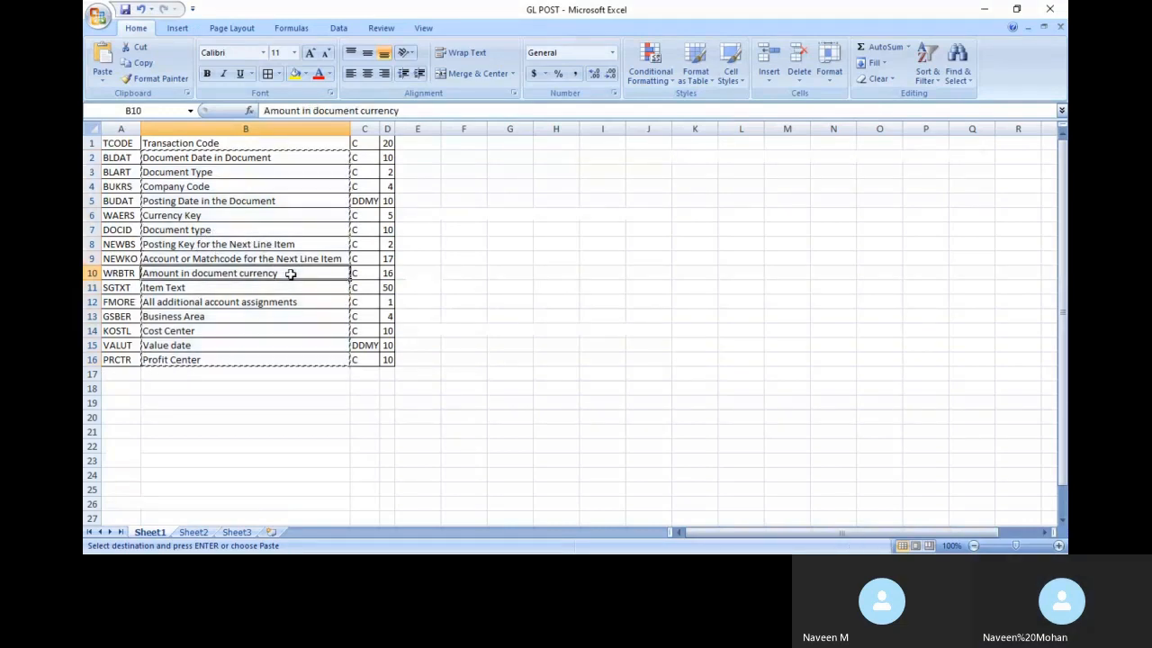
drag(306, 259, 294, 271)
click(288, 270)
click(286, 260)
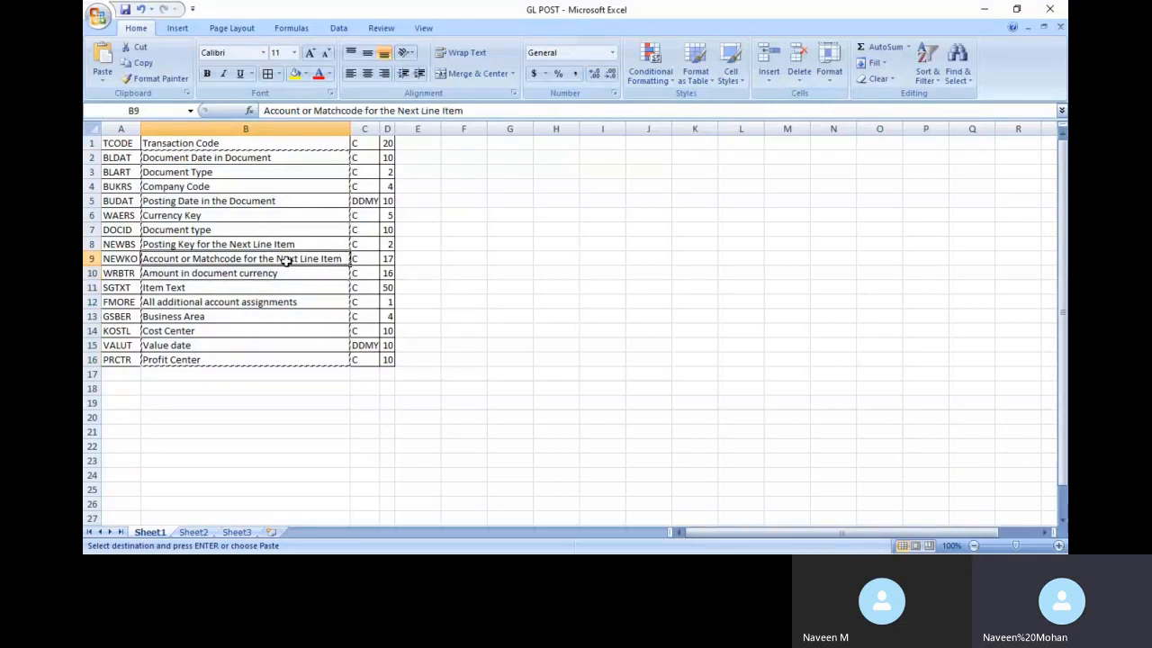
click(282, 273)
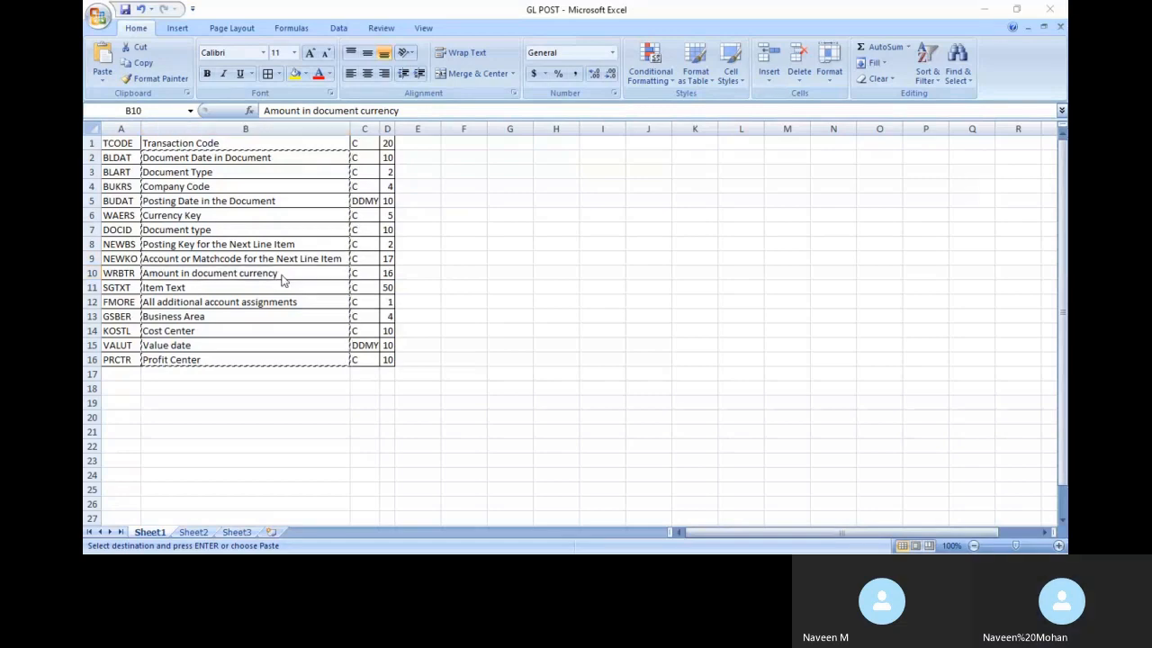
key(alt+Tab)
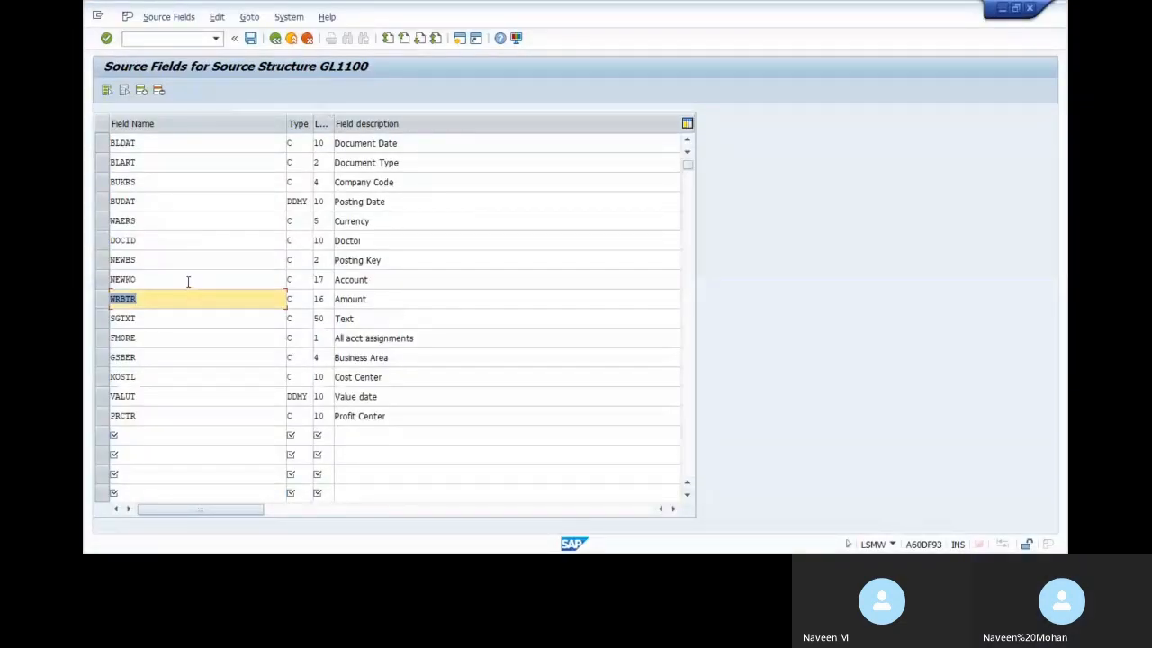
click(251, 39)
Leave the GL1100 source fields, confirm saving changes, and open Maintain Structure Relations
click(276, 38)
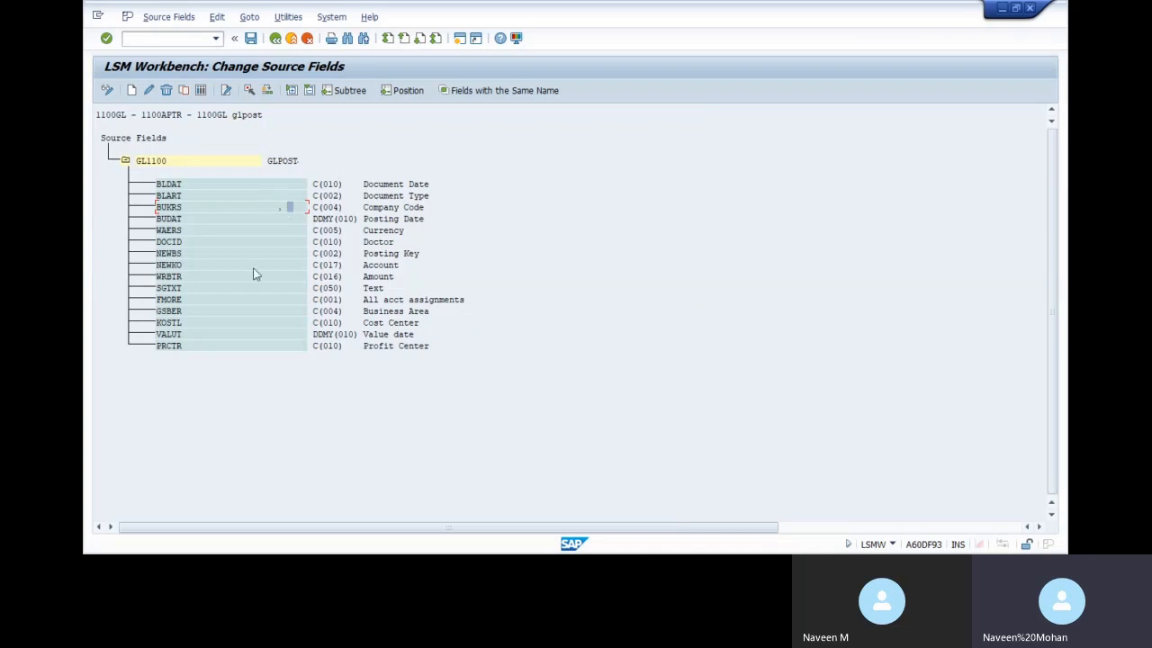
click(275, 38)
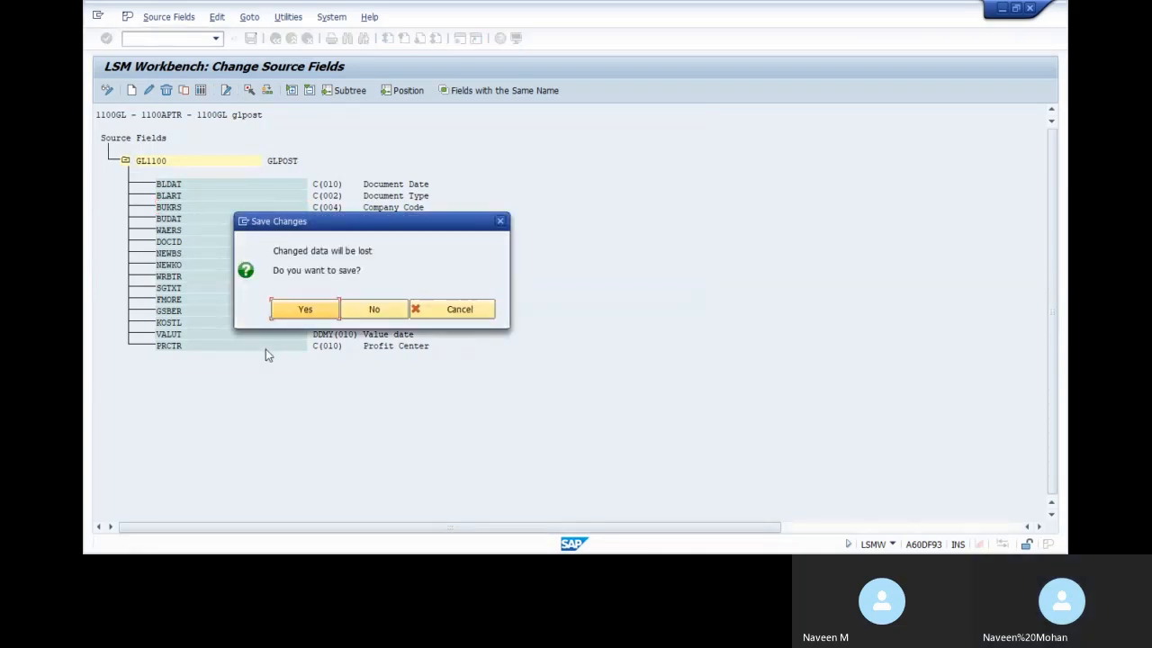
click(332, 311)
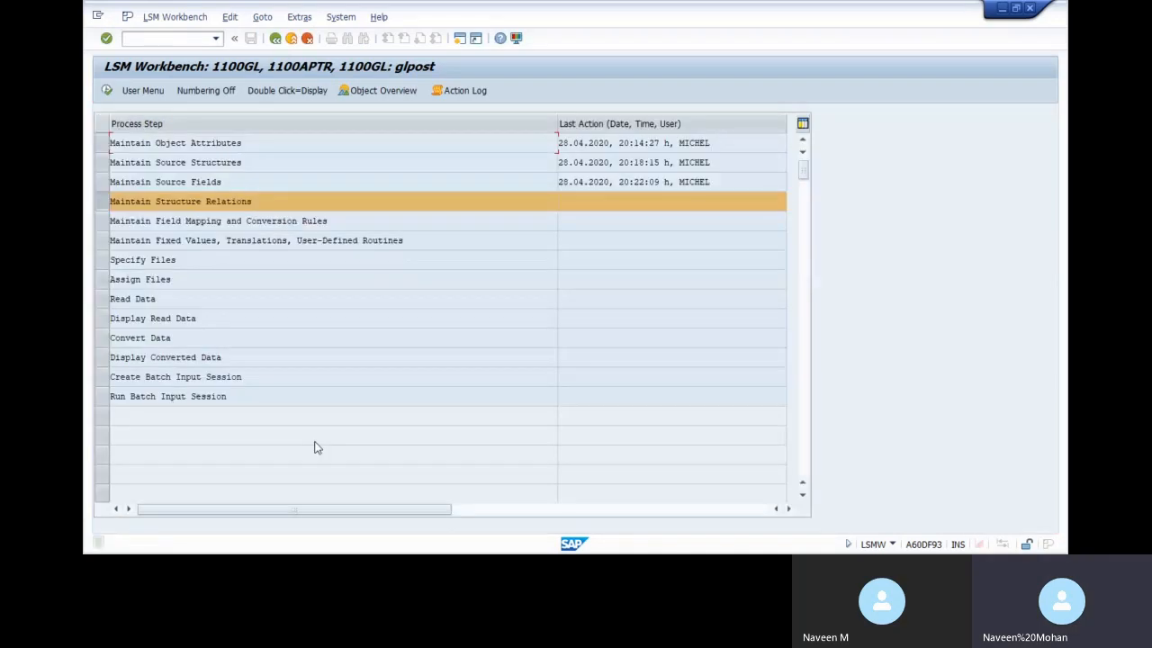
double_click(211, 206)
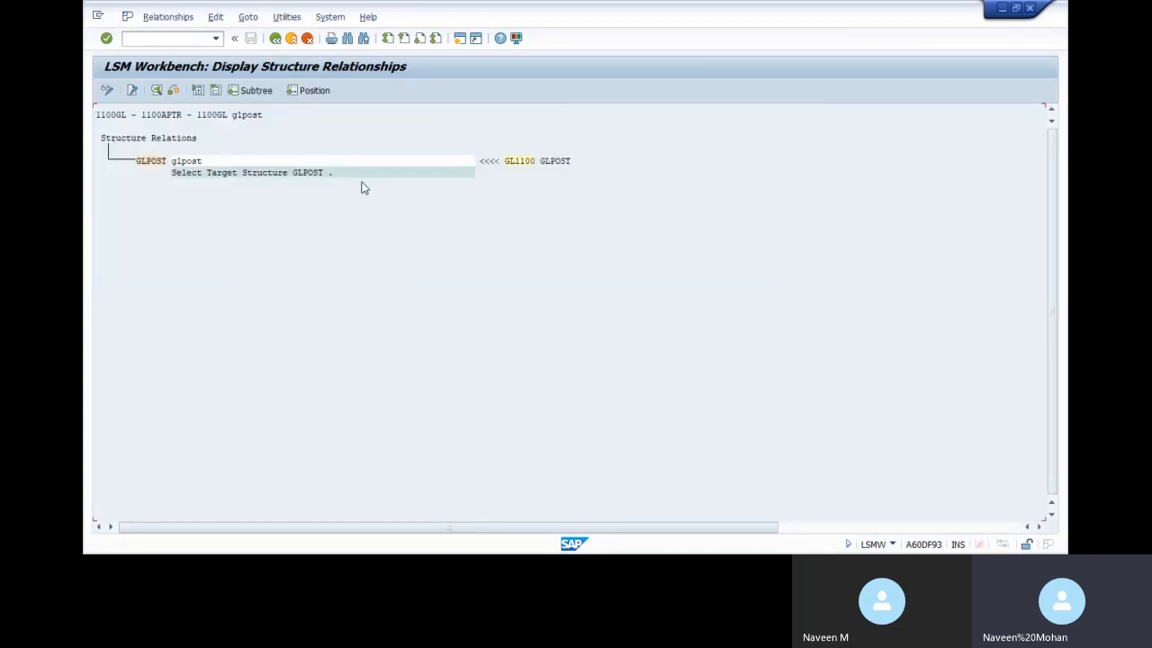
In change mode, delete GL1100's assignment to GLPOST and acknowledge the missing-source message on save
click(108, 90)
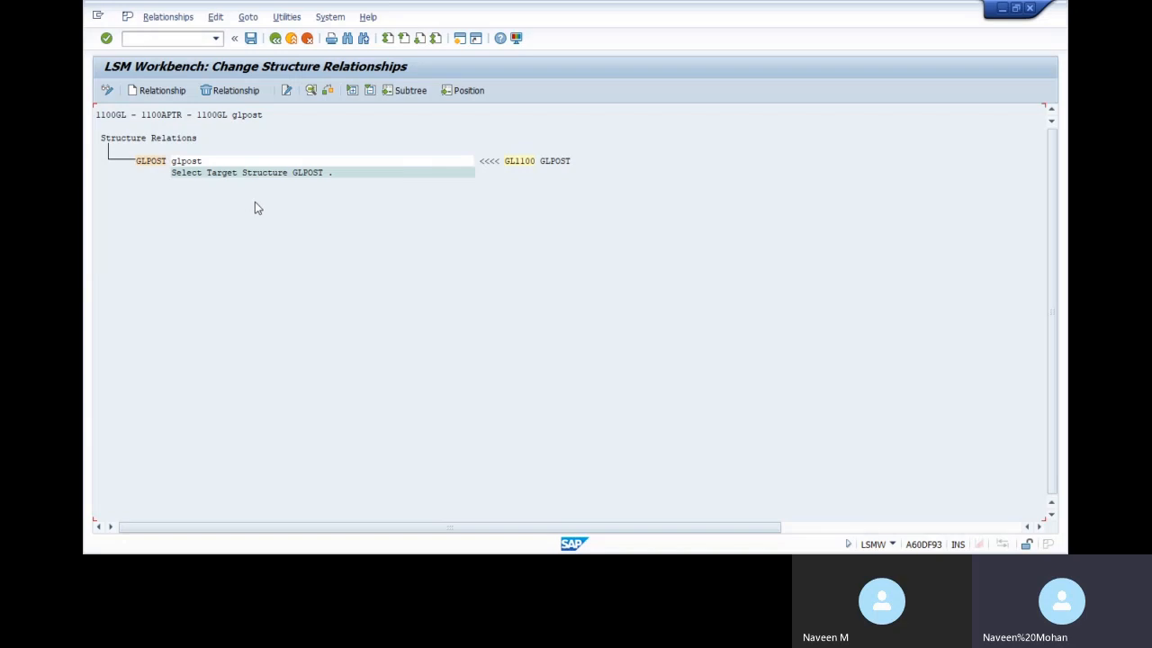
click(501, 162)
click(228, 94)
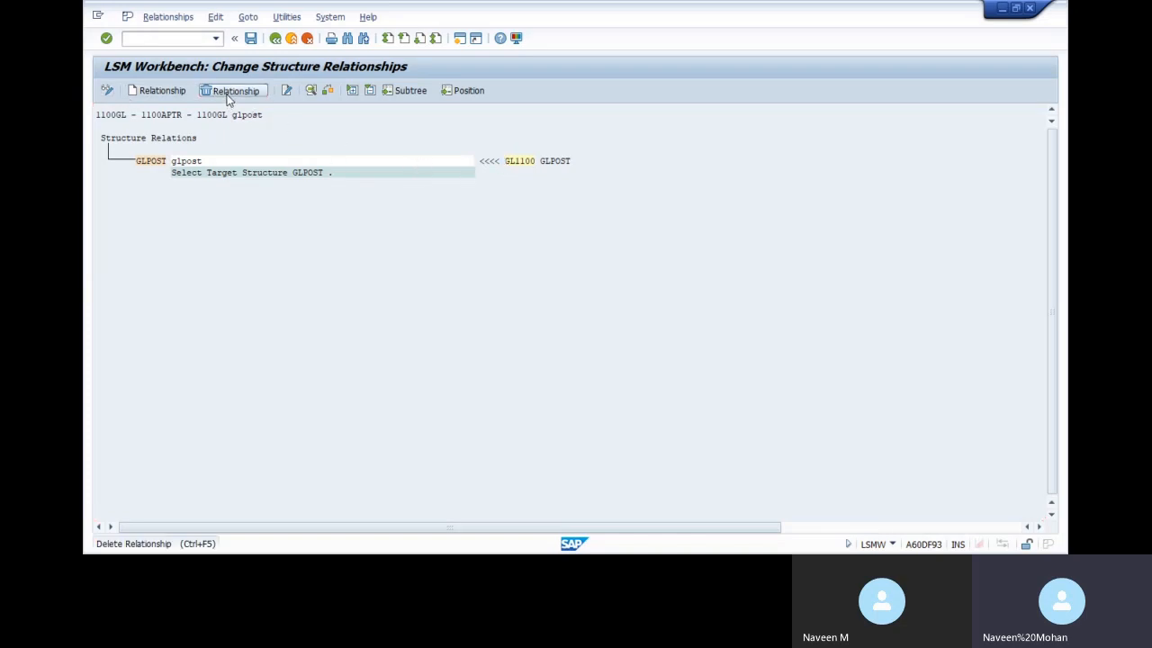
click(251, 40)
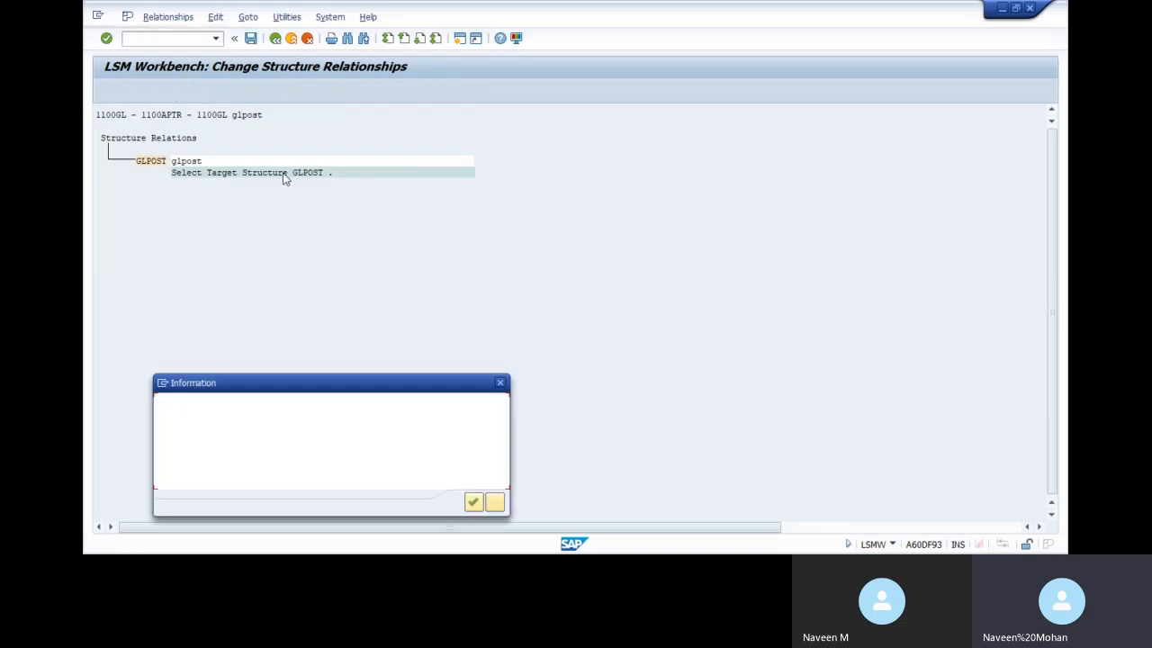
click(473, 502)
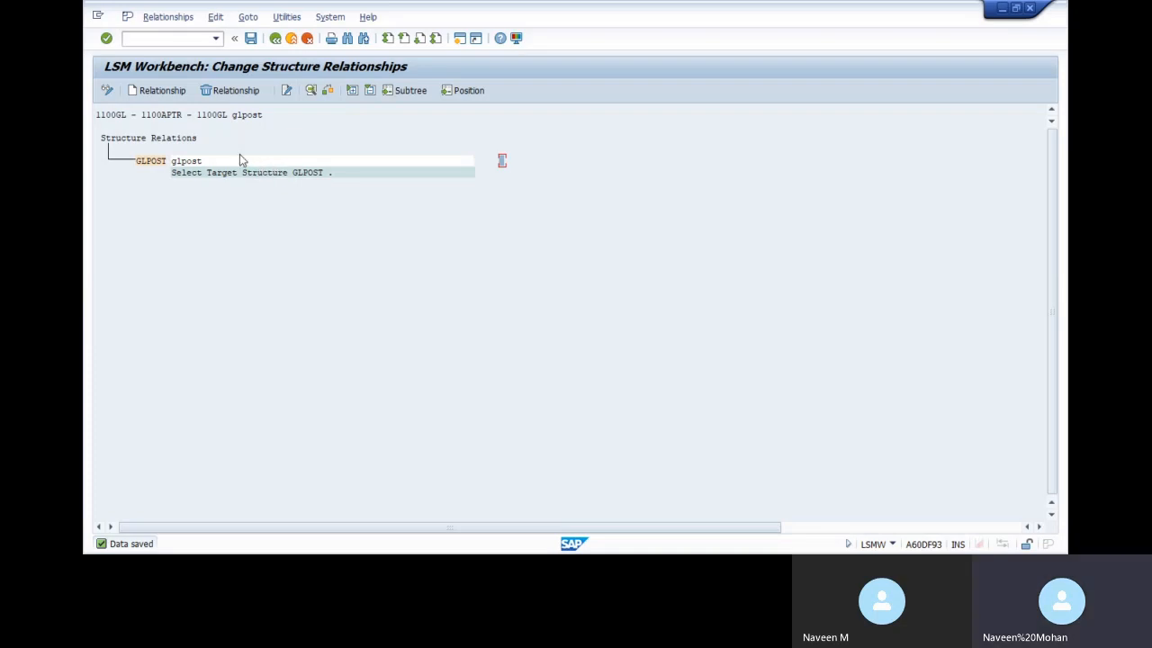
Reassign GL1100 as the source of GLPOST, save, and open Maintain Field Mapping and Conversion Rules
click(175, 88)
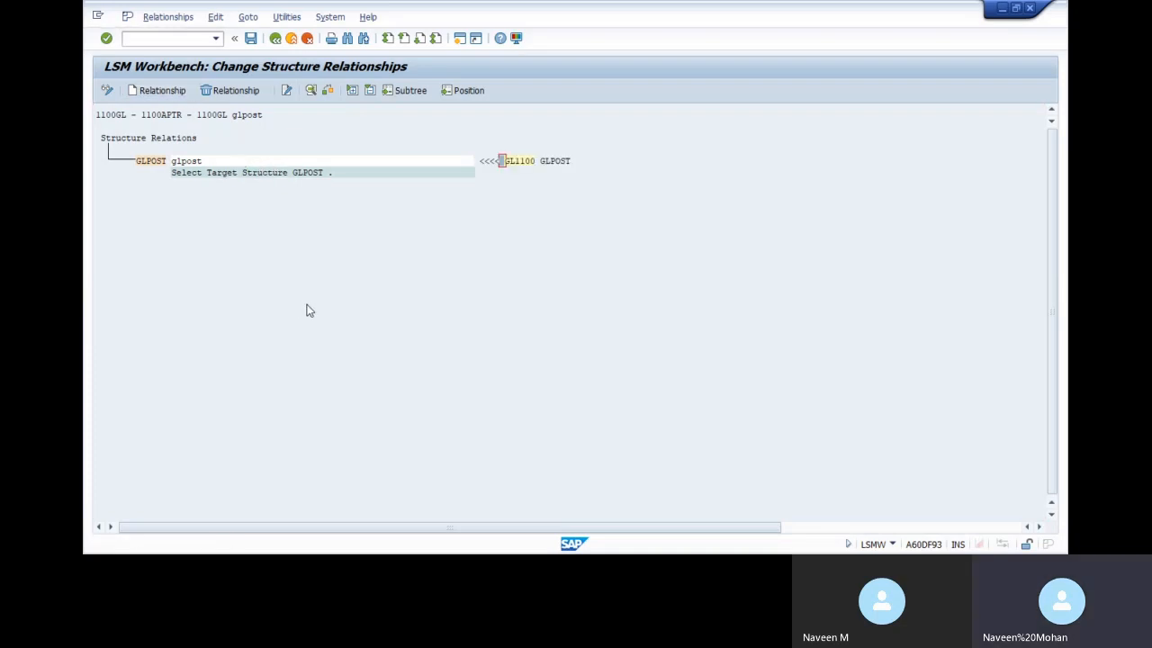
click(251, 38)
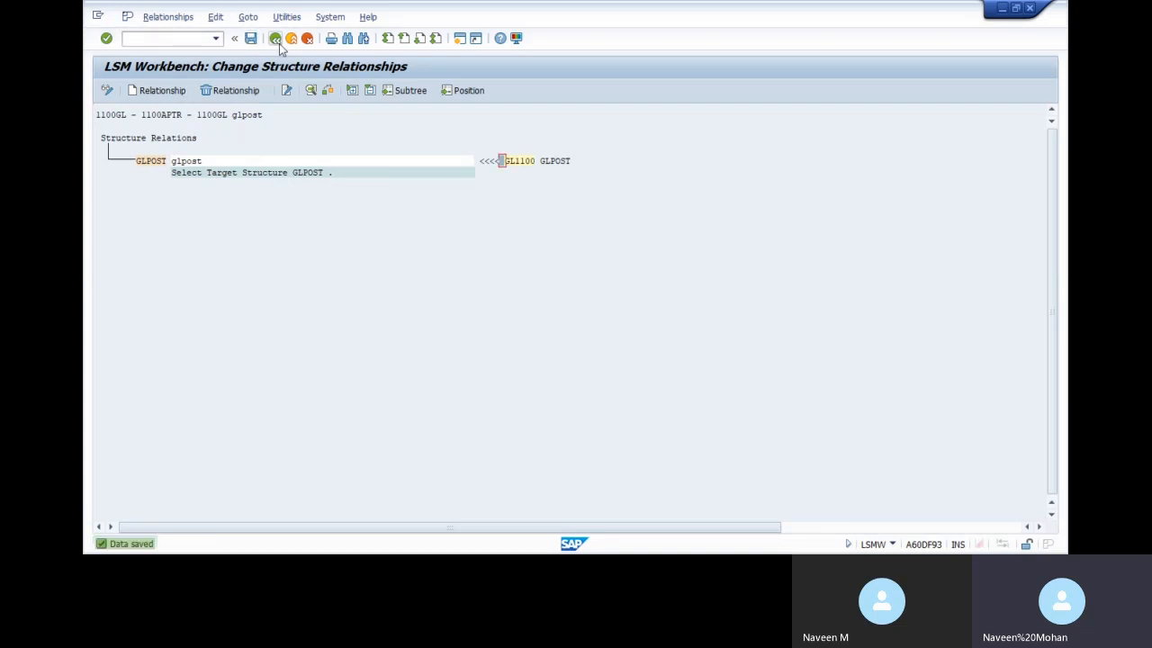
click(275, 39)
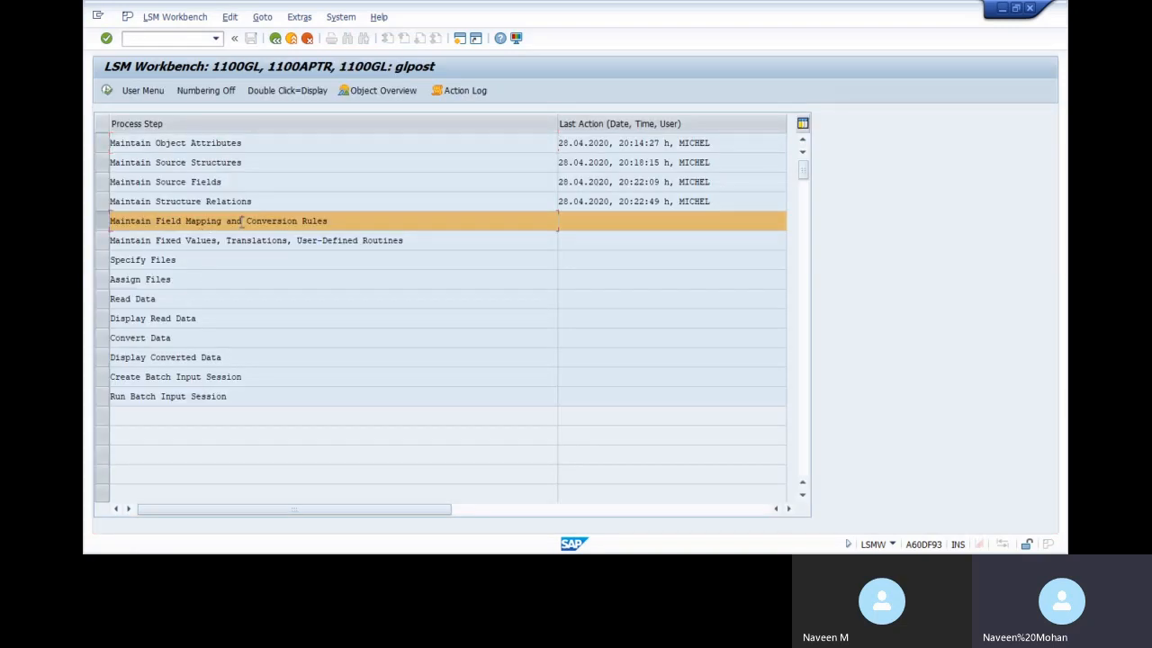
double_click(241, 225)
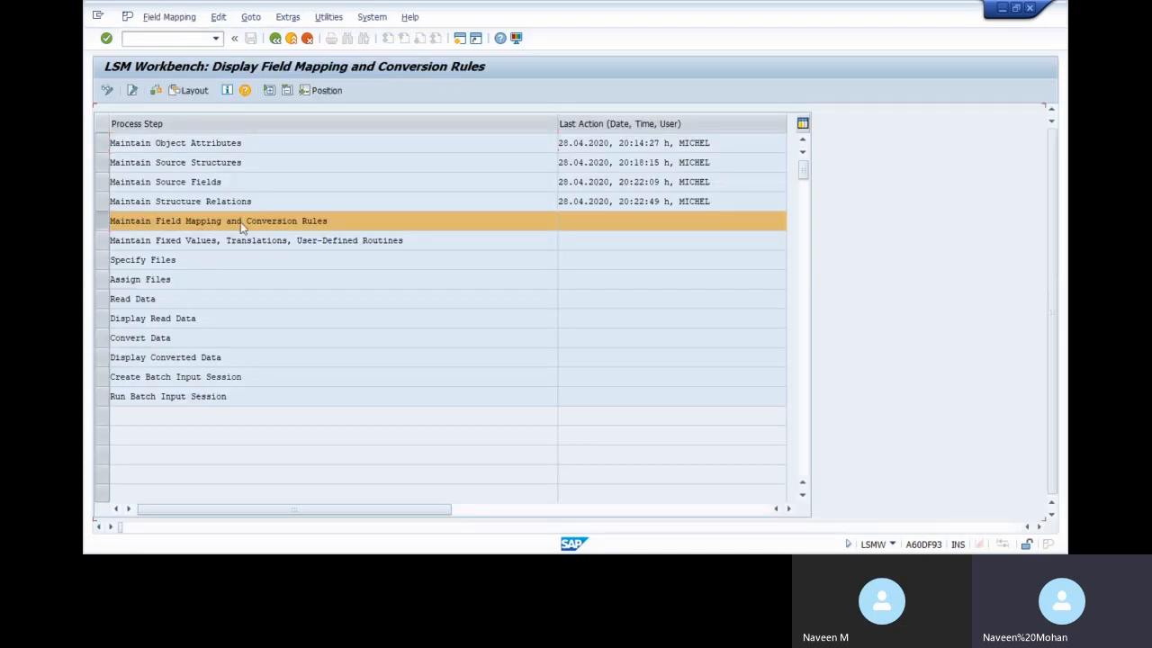
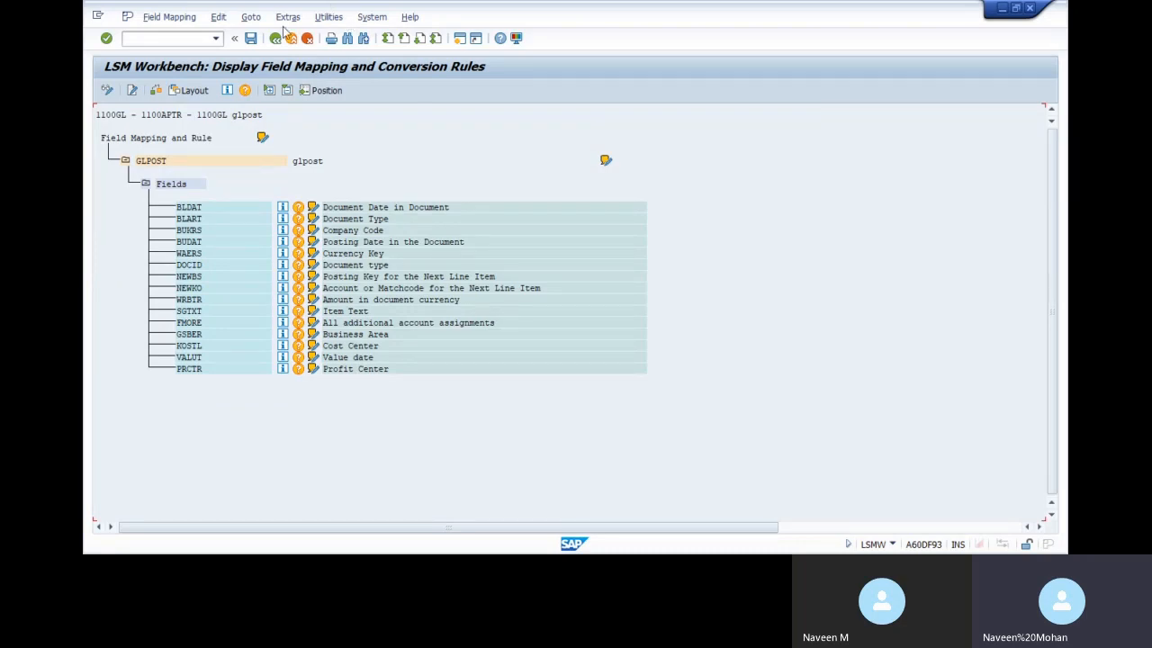
Switch the GLPOST field mapping to change mode and run Auto-Field Mapping with default settings
click(106, 90)
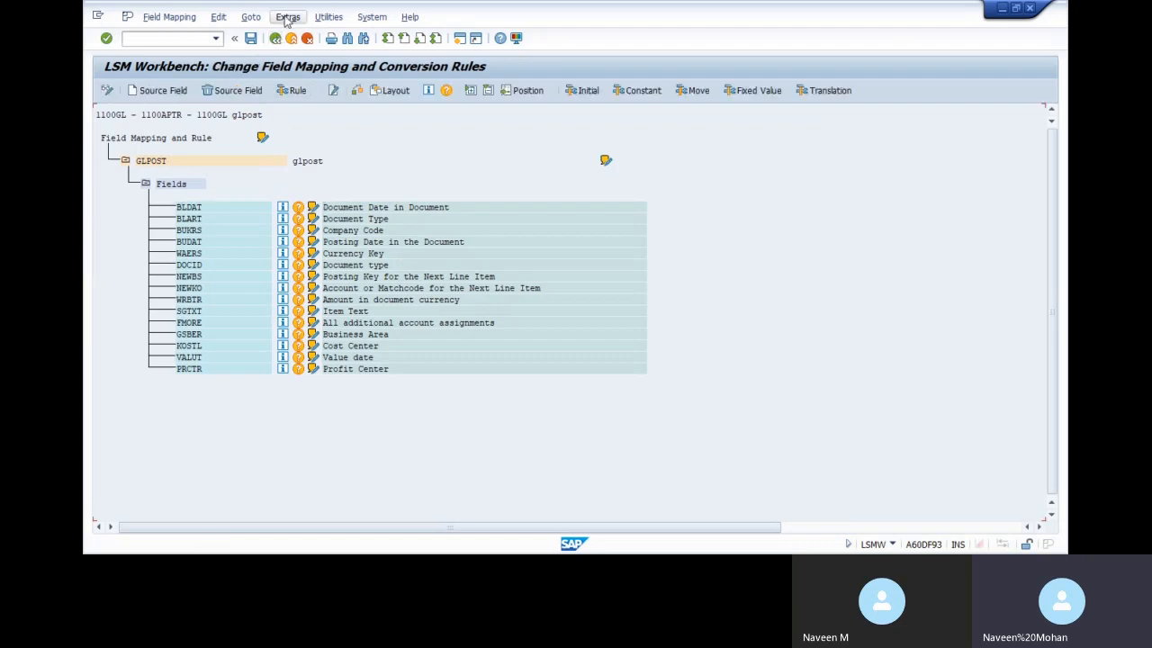
click(286, 18)
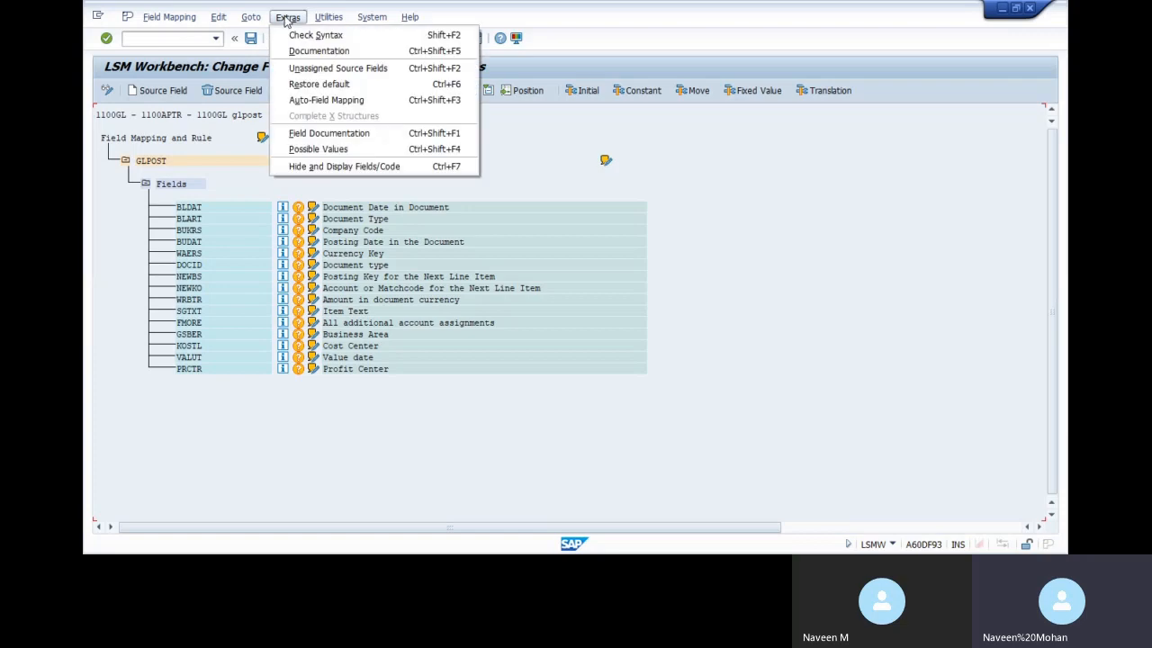
click(326, 101)
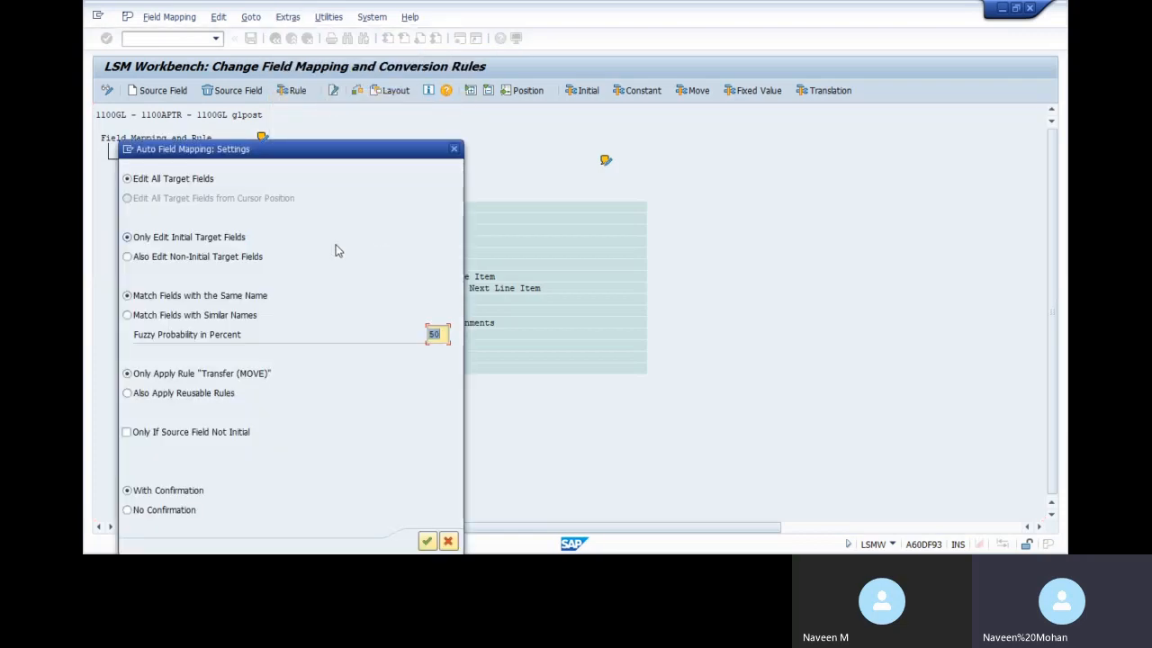
drag(275, 156, 730, 32)
click(882, 415)
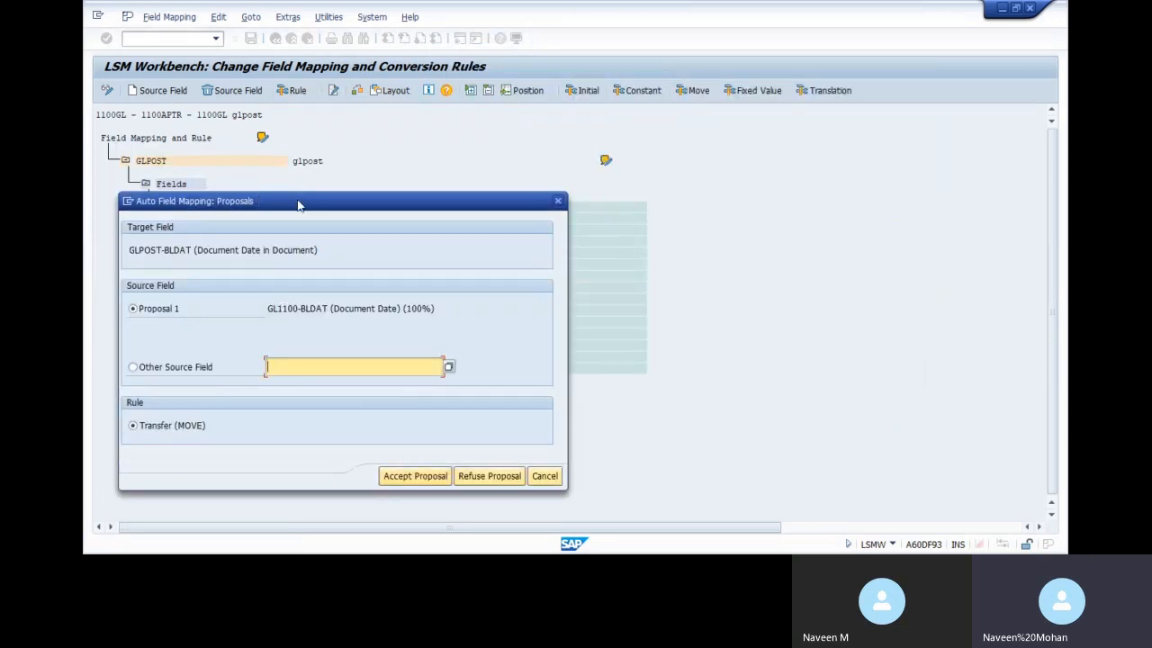
Accept the BLDAT, BLART, BUKRS and BUDAT proposals, reading the posting date as DDMMYYYY
drag(300, 203, 657, 123)
click(752, 403)
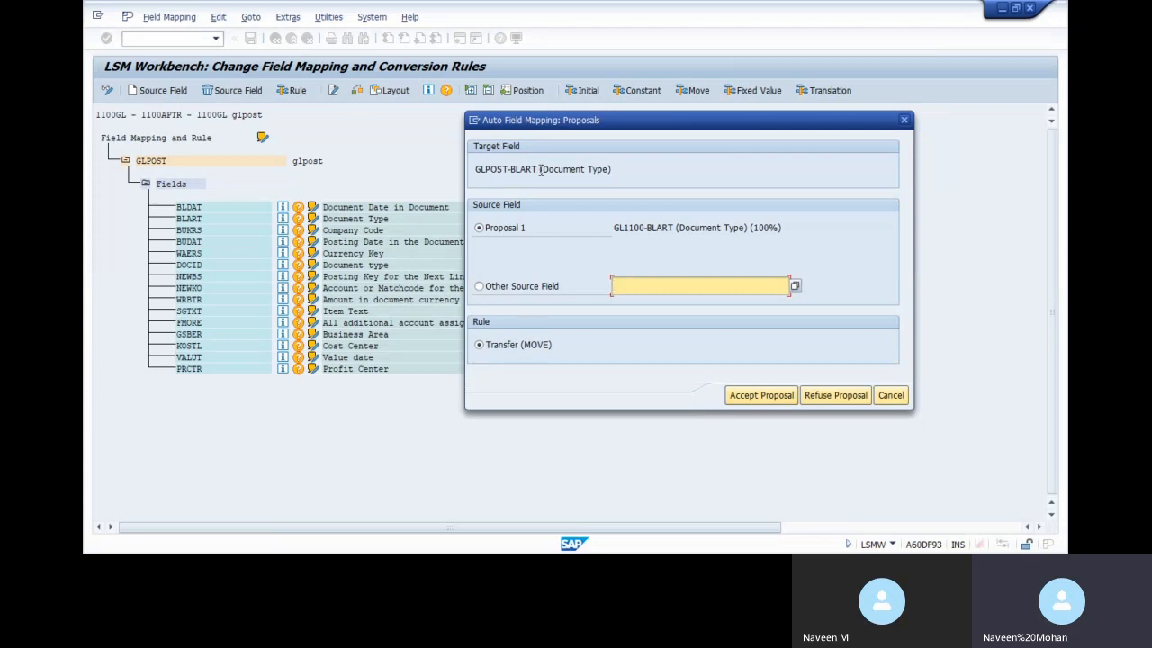
click(761, 396)
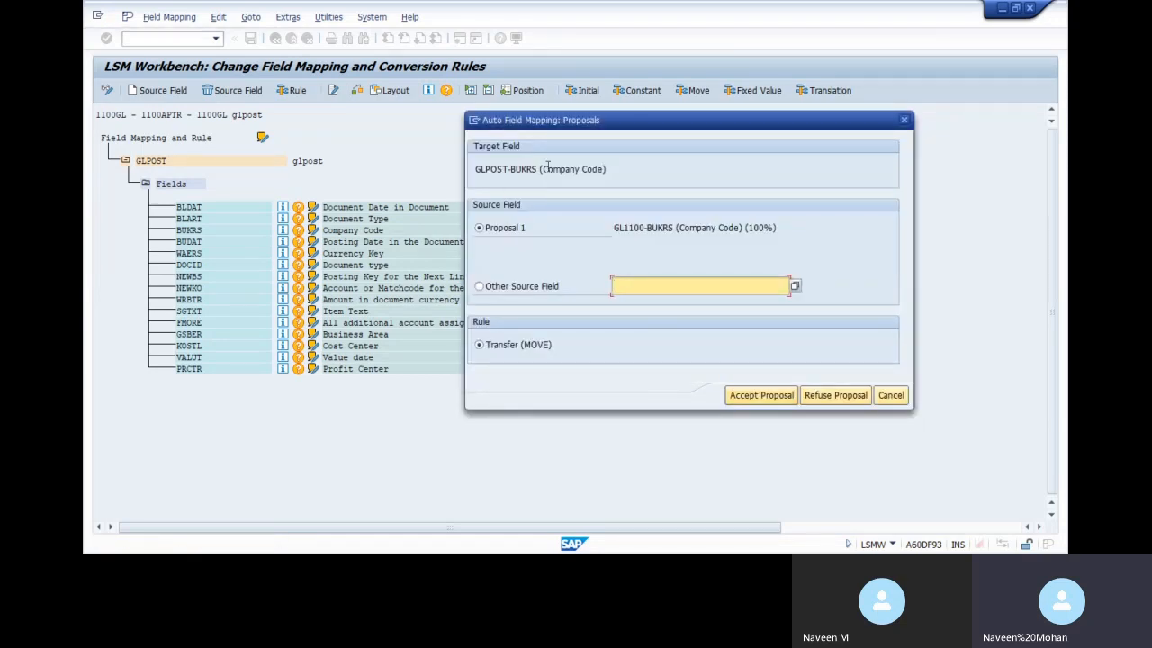
click(762, 395)
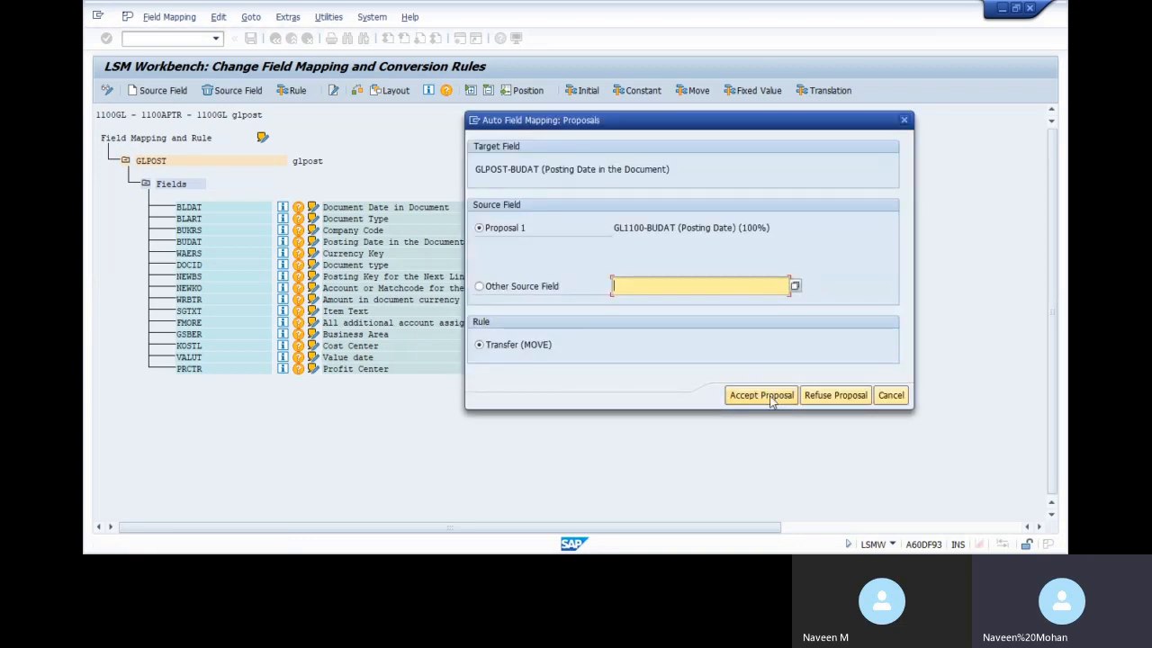
click(749, 402)
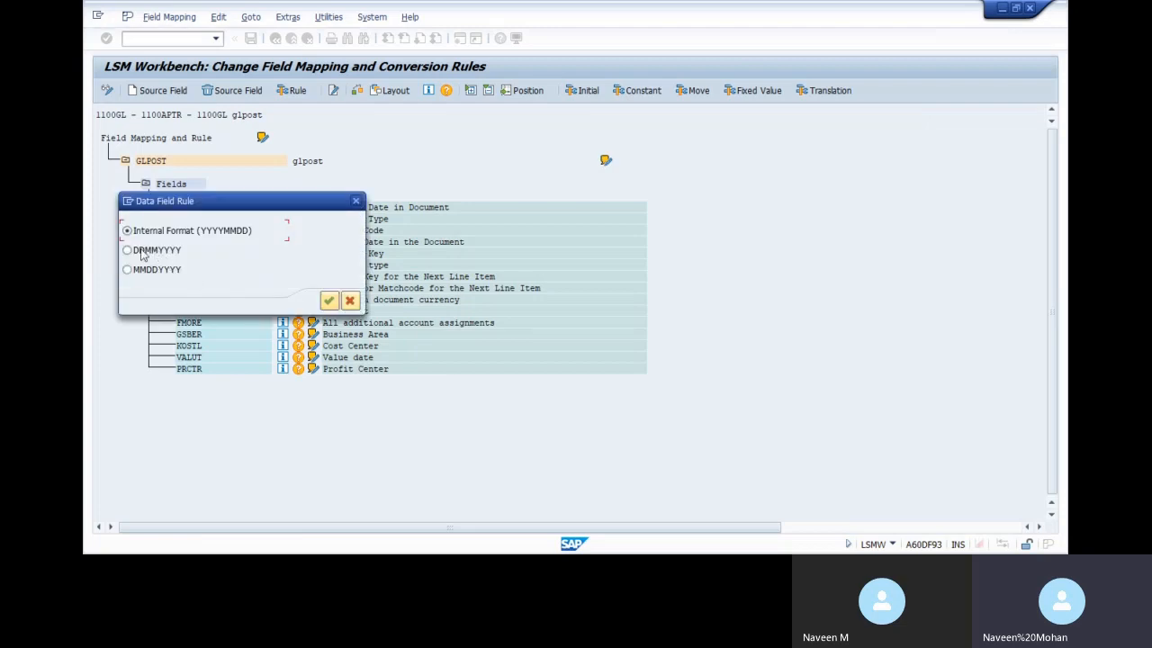
click(142, 251)
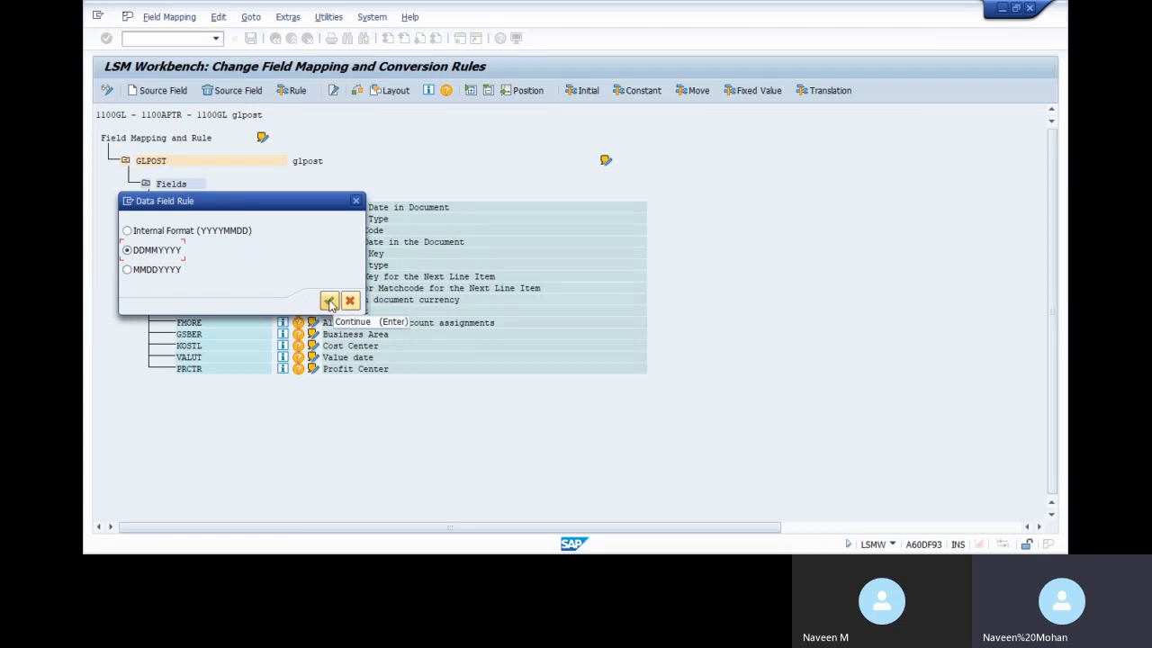
click(329, 301)
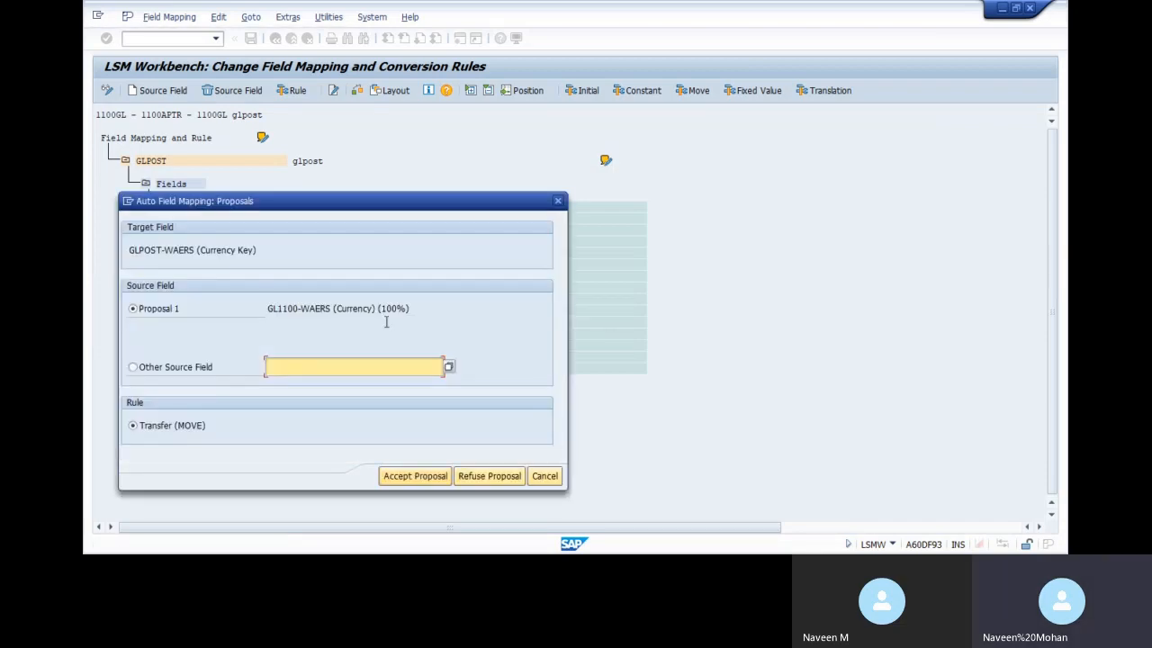
Accept the WAERS, DOCID, WRBTR, SGTXT, FMORE and other matching source field proposals
click(415, 475)
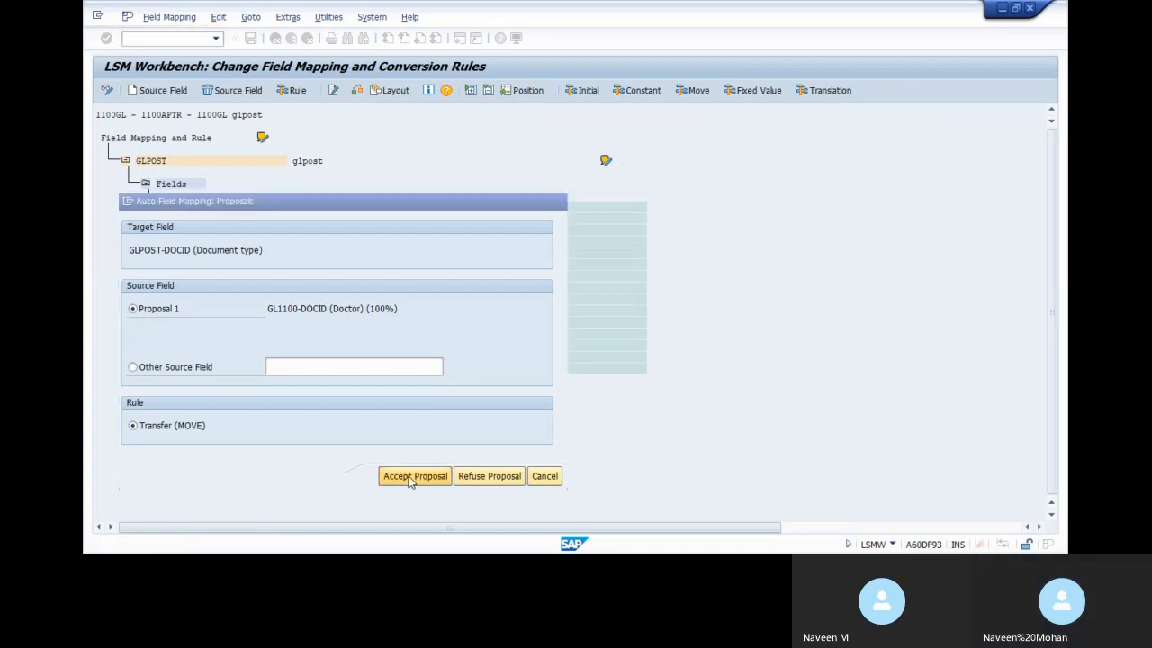
click(412, 476)
click(409, 477)
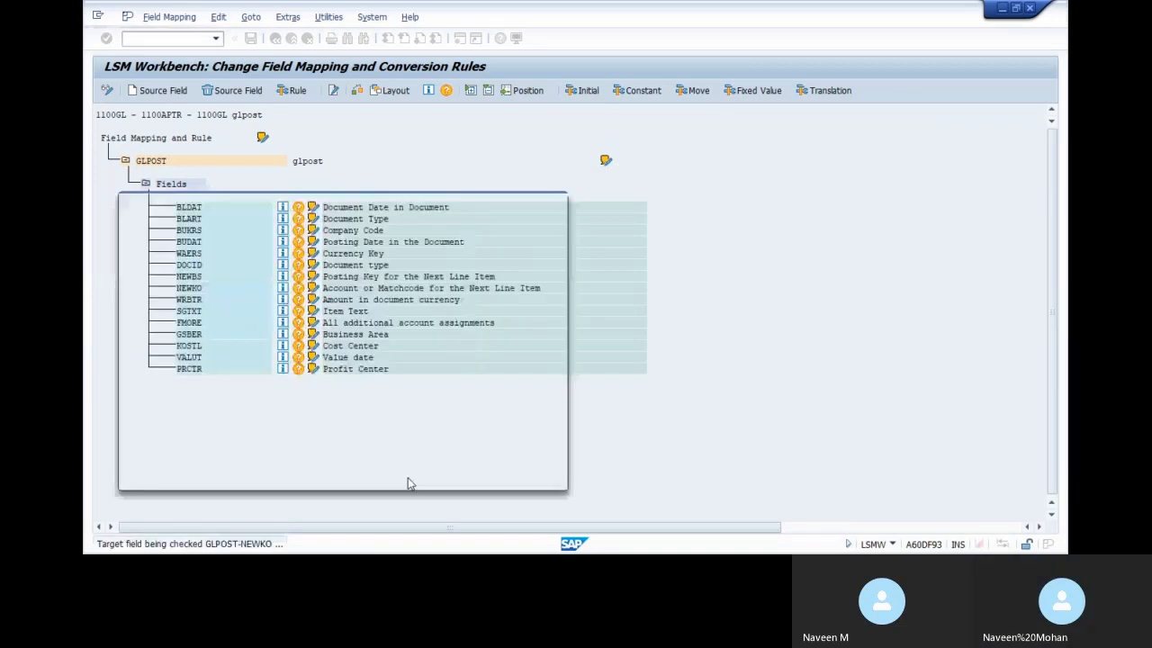
click(405, 477)
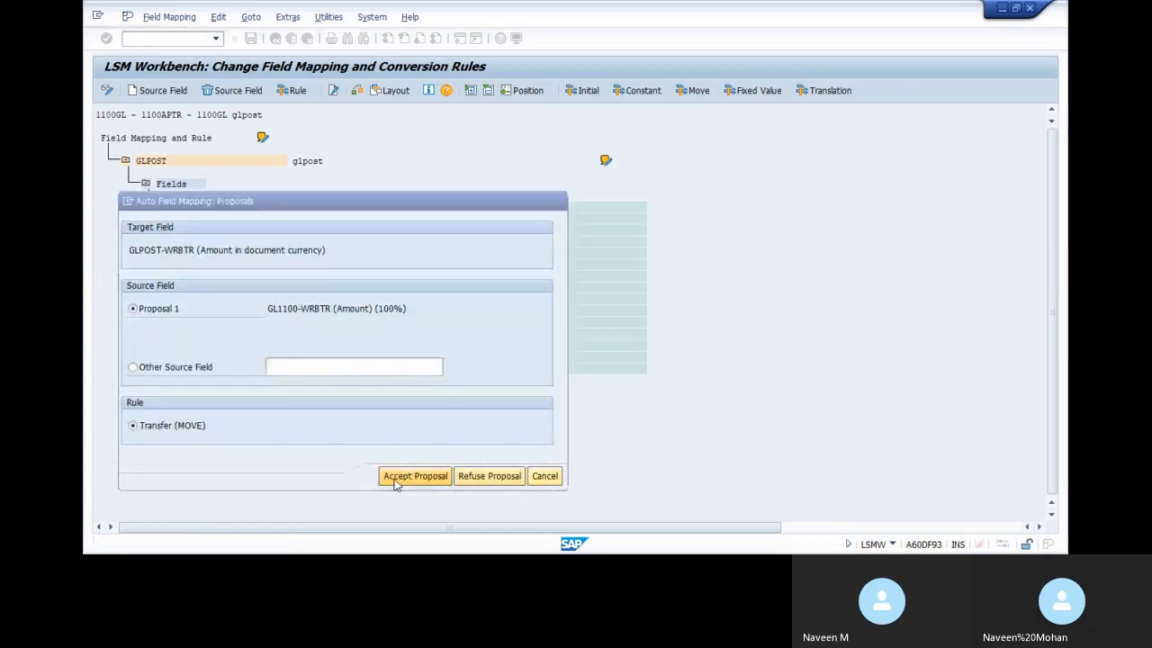
click(397, 482)
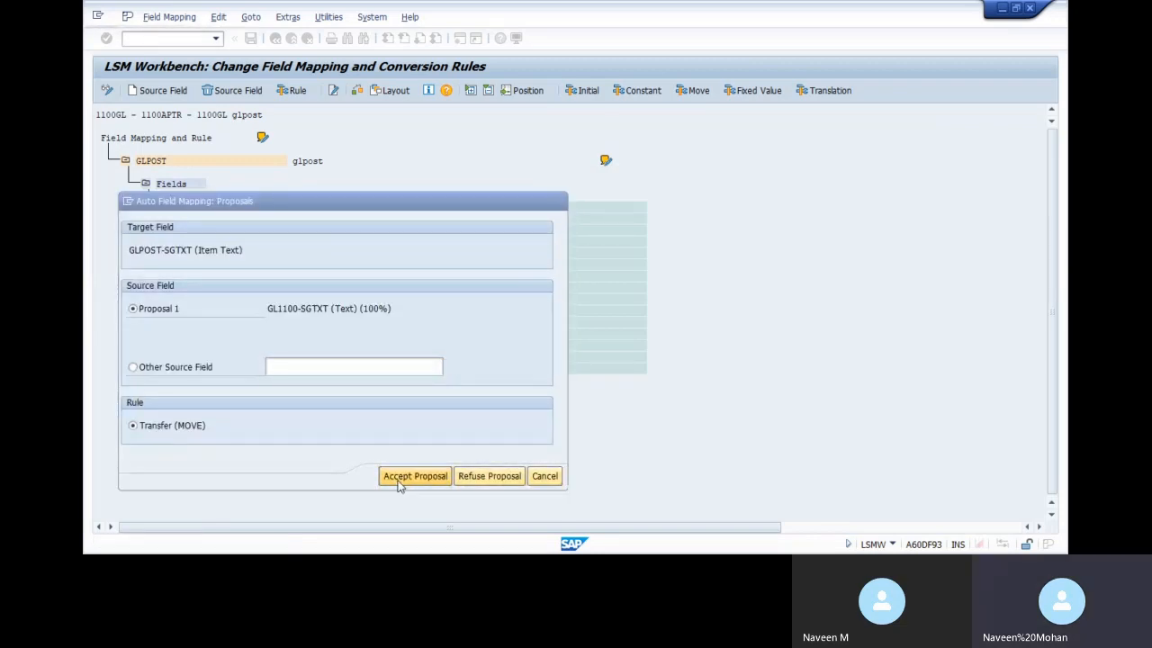
click(401, 480)
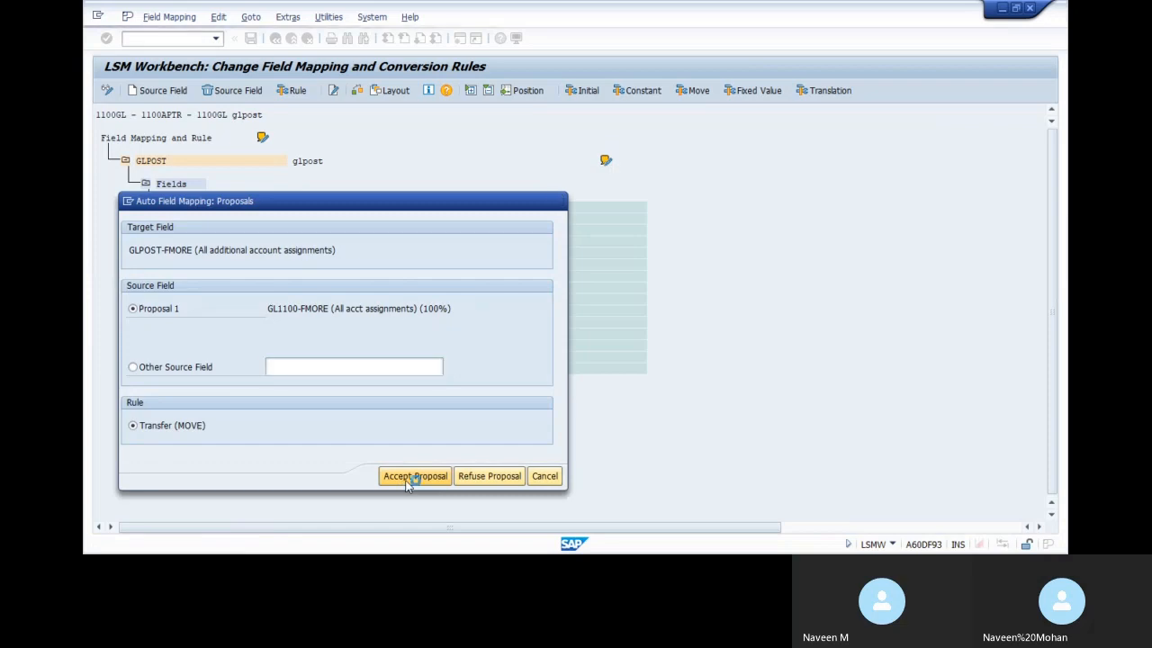
click(406, 479)
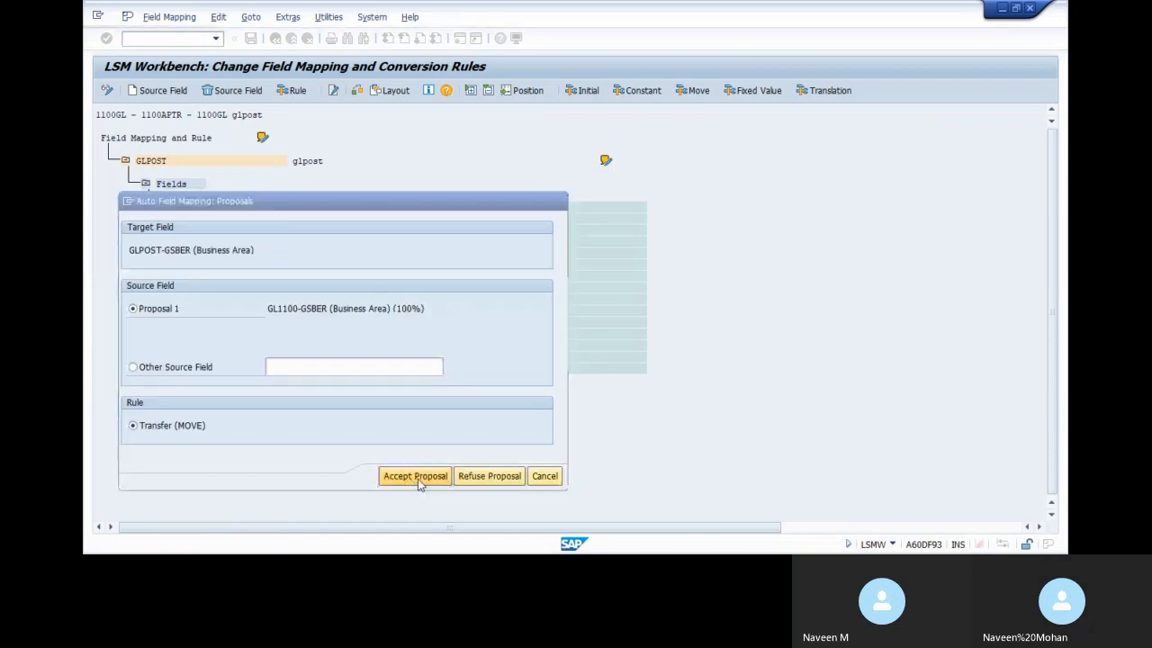
Accept GSBER, KOSTL, VALUT (as DDMMYYYY) and PRCTR, then acknowledge mapping completion
click(418, 479)
click(417, 478)
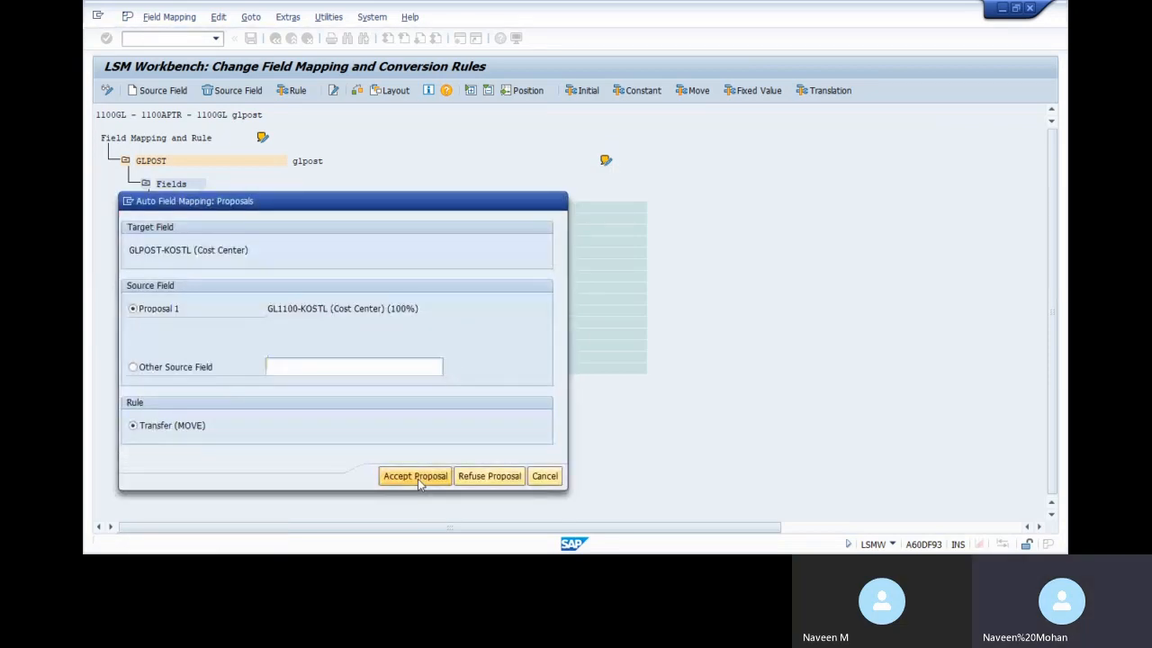
click(417, 479)
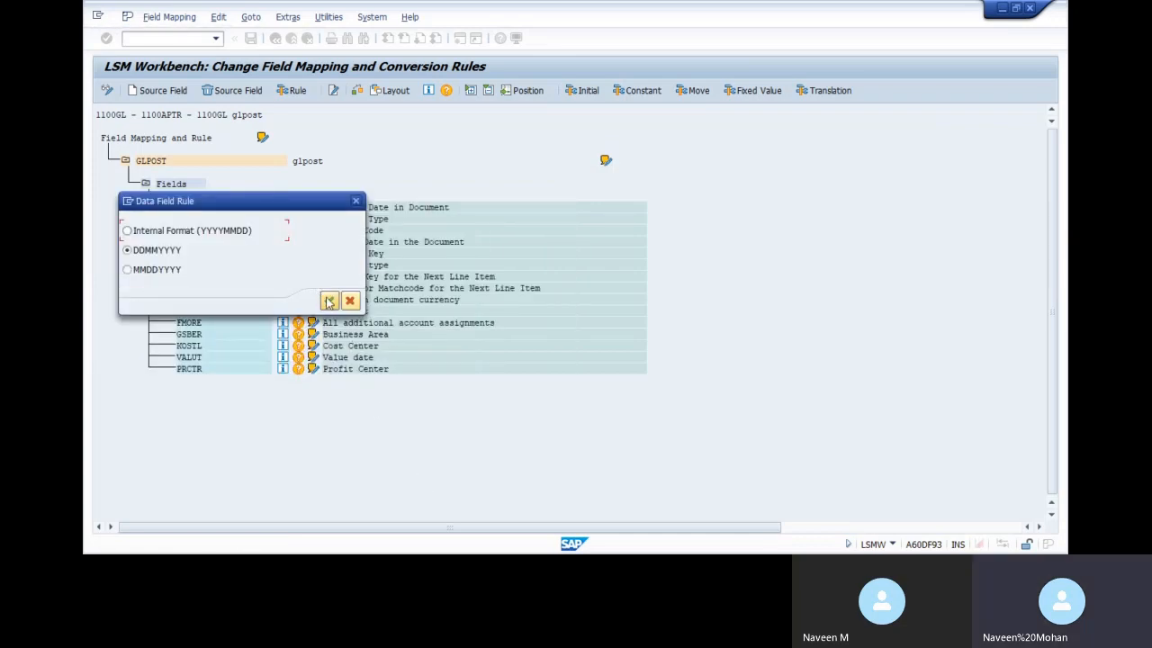
click(328, 300)
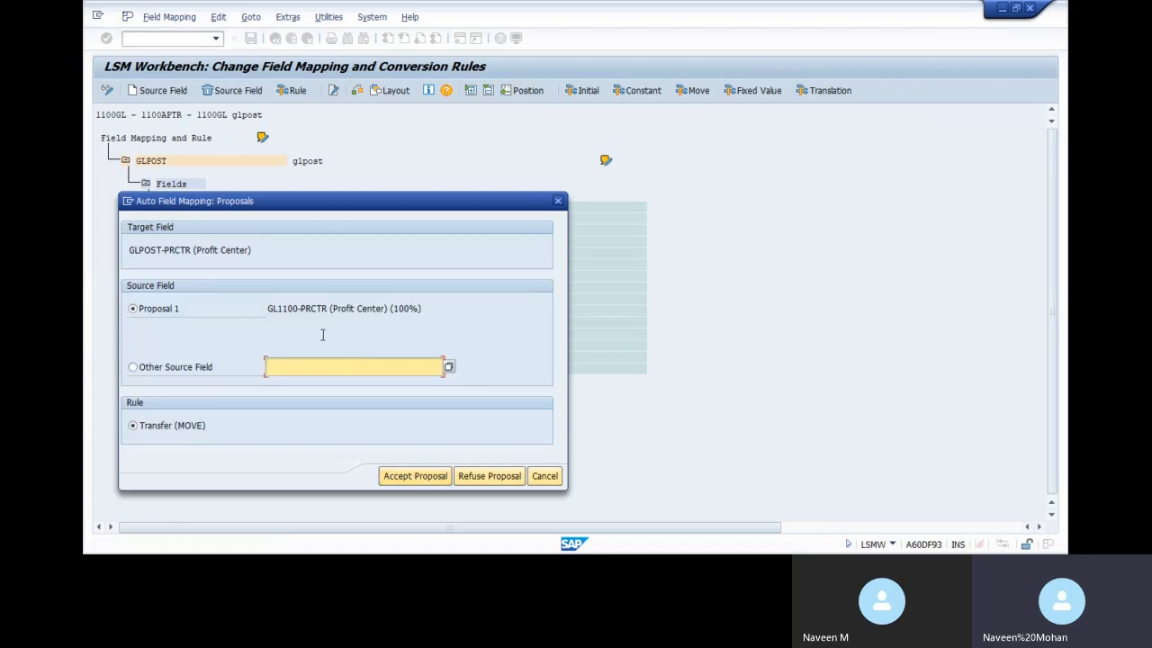
click(406, 475)
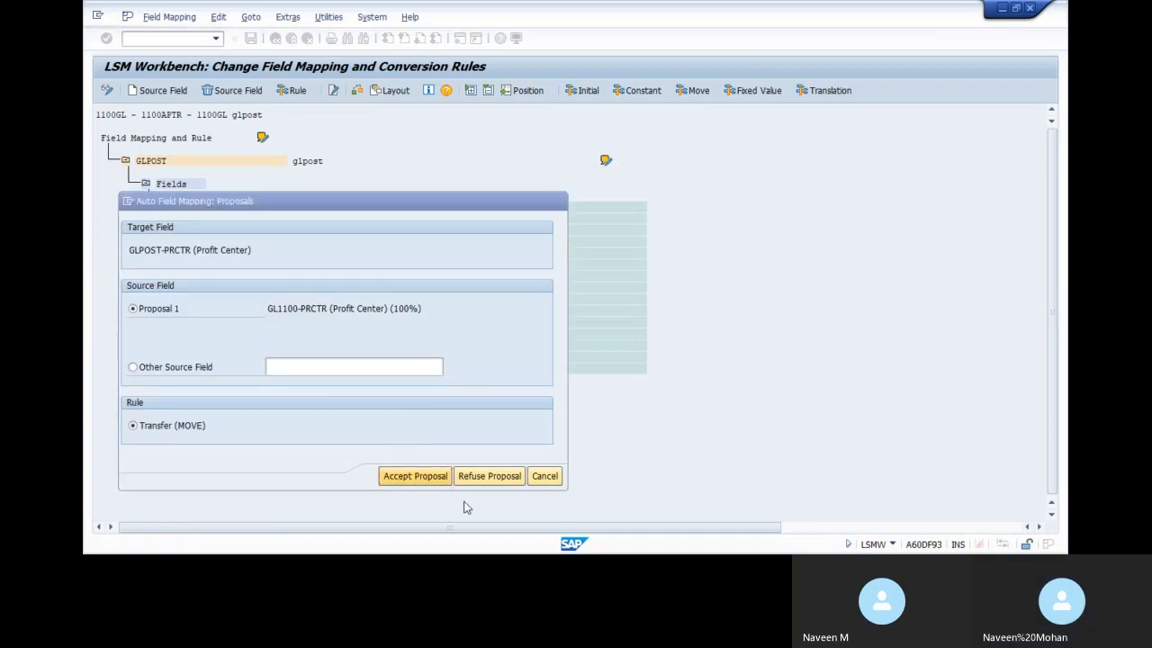
click(474, 484)
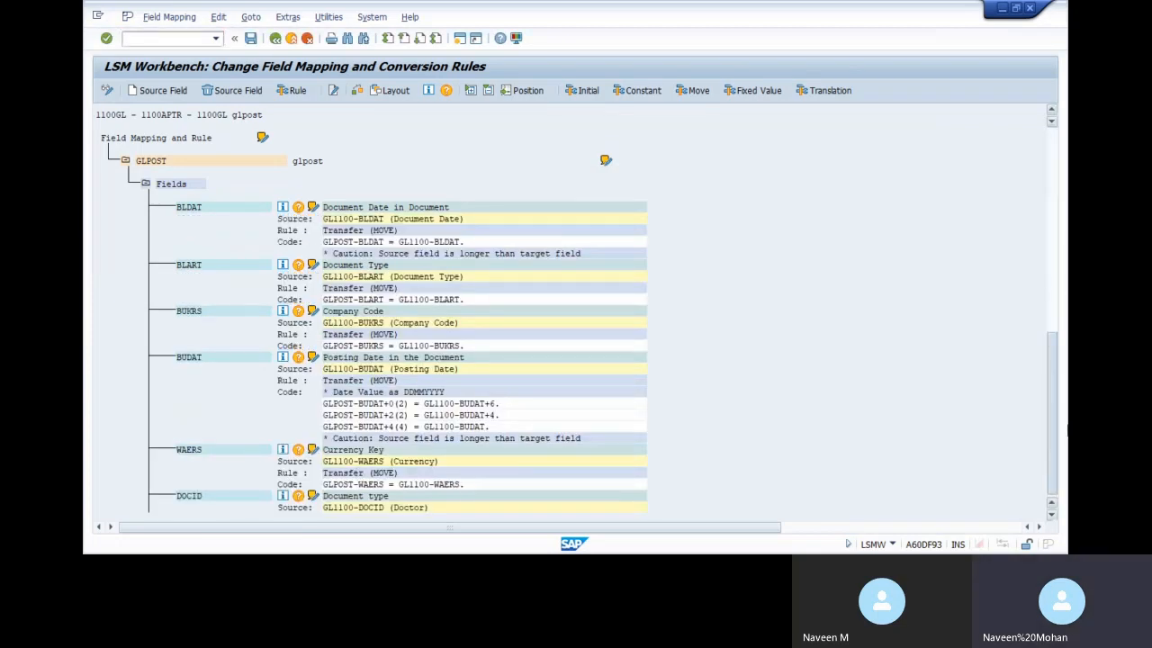
Save the GLPOST field mappings and go back to the 1100GL process step list
scroll(756, 423, down, 10)
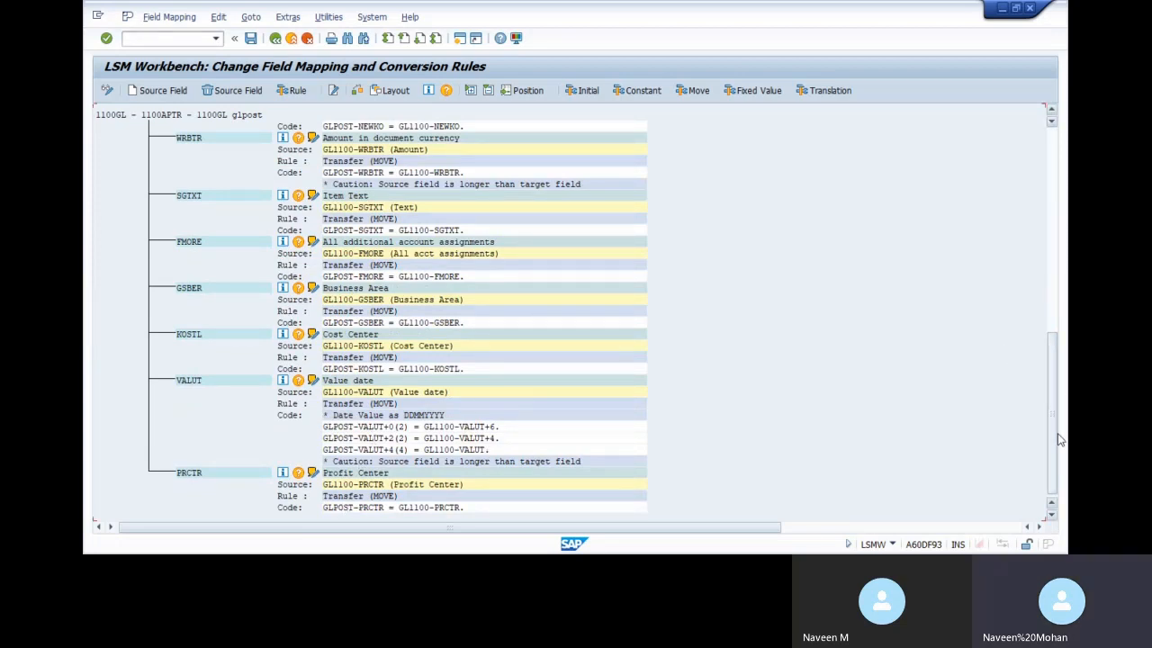
drag(1054, 422, 1055, 217)
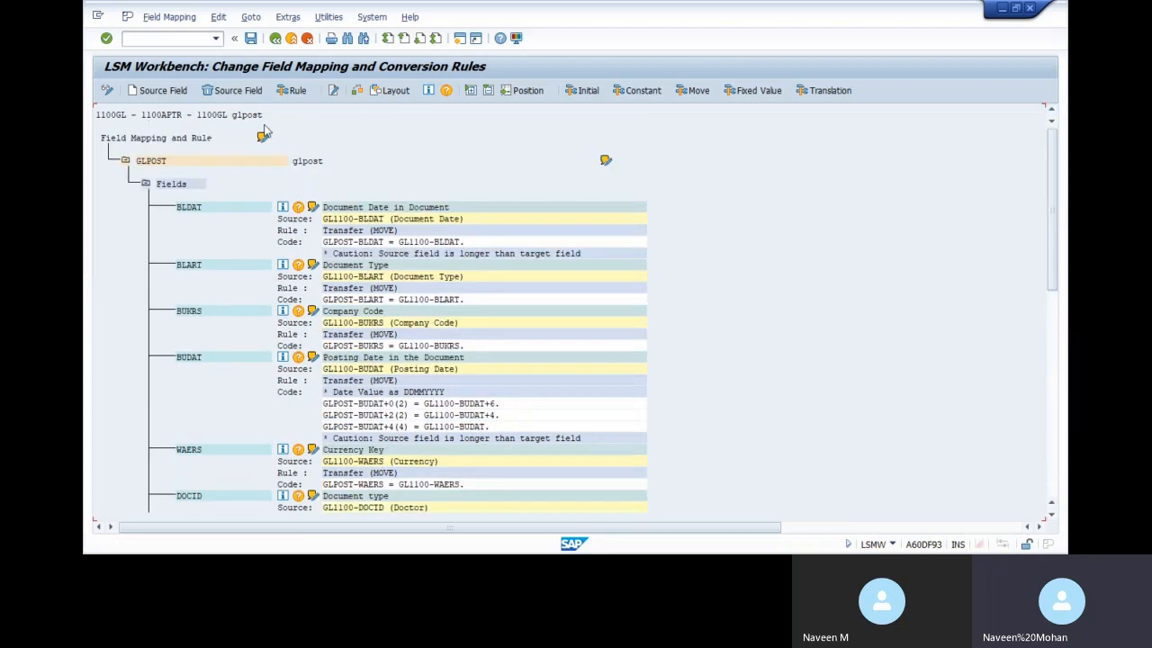
click(251, 40)
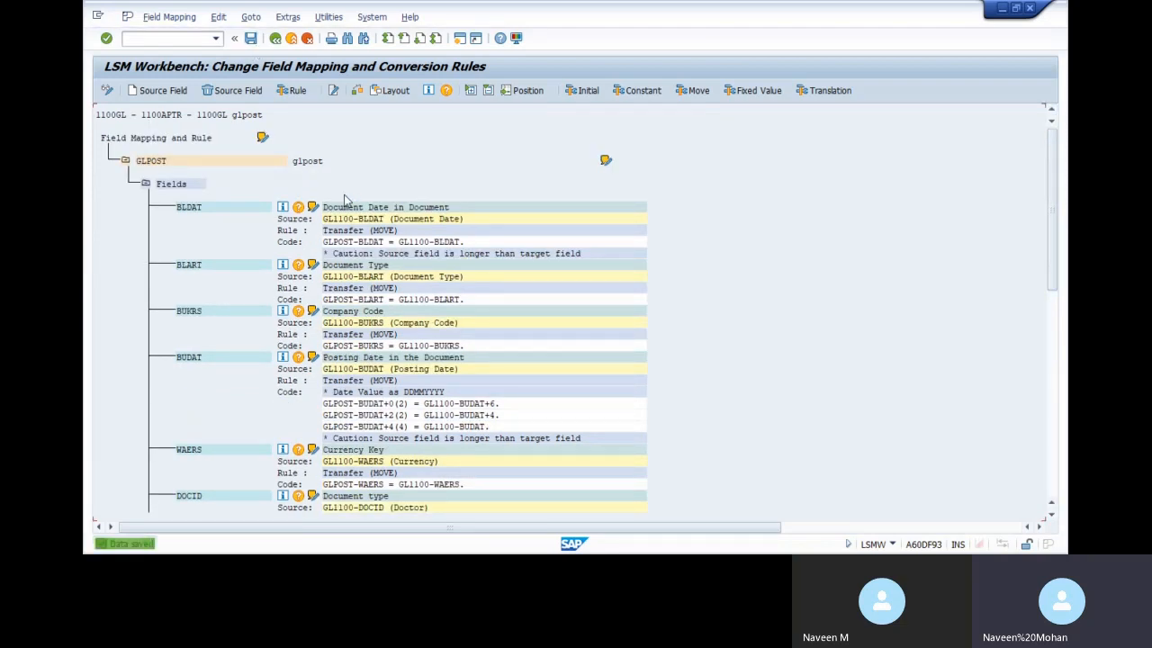
click(275, 38)
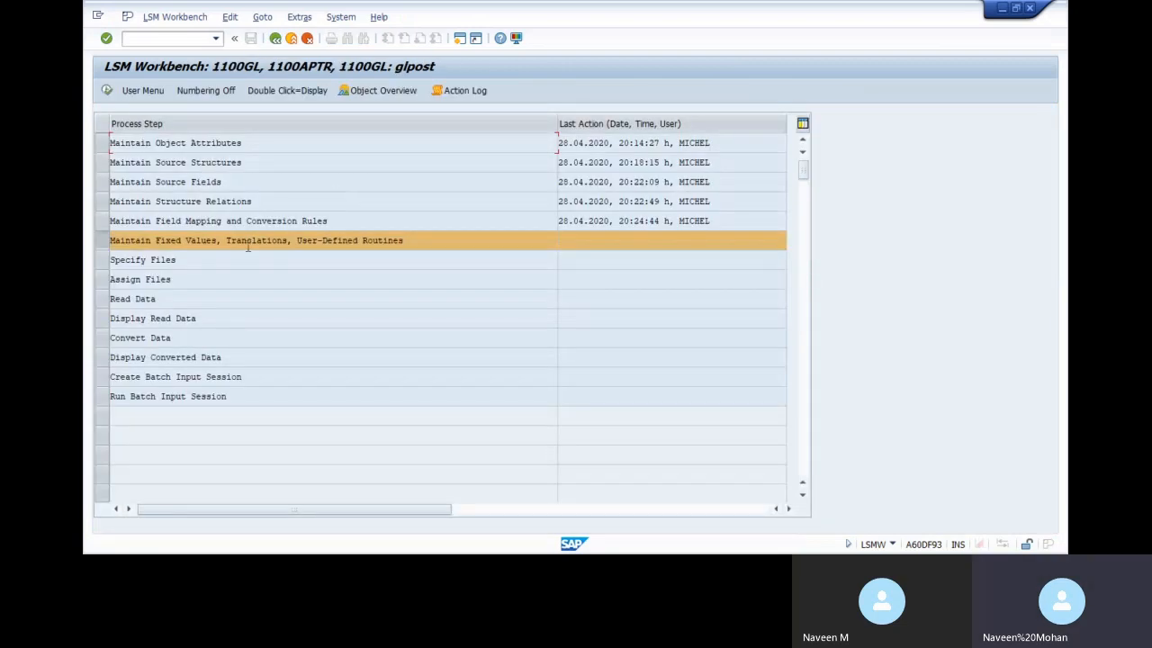
double_click(299, 241)
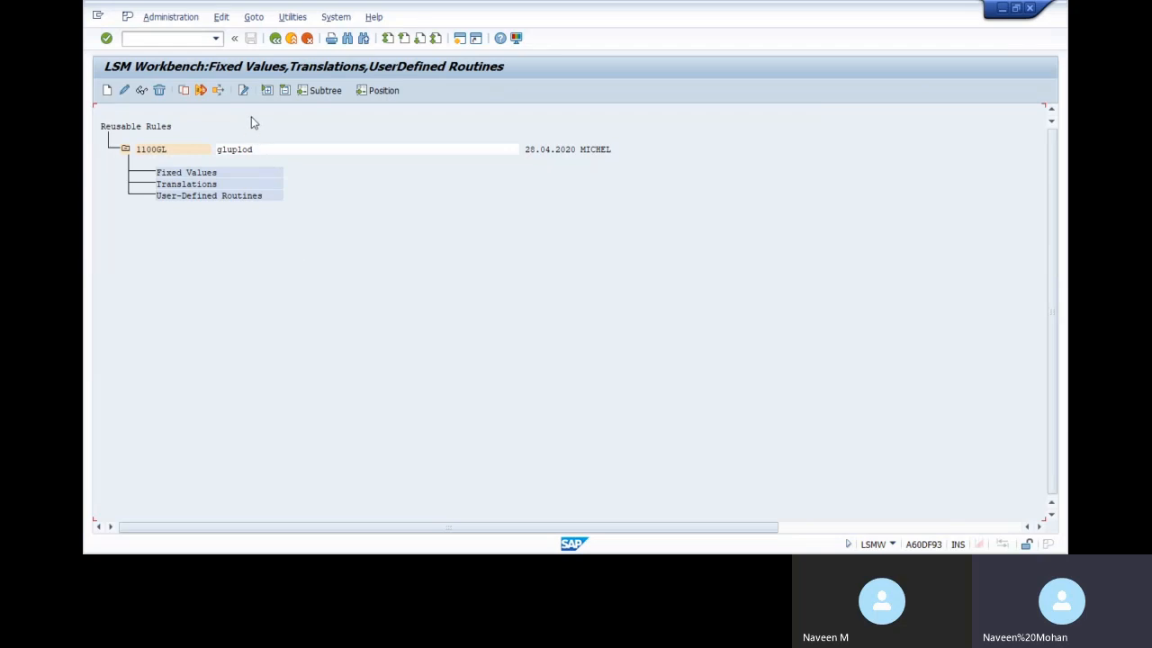
double_click(194, 184)
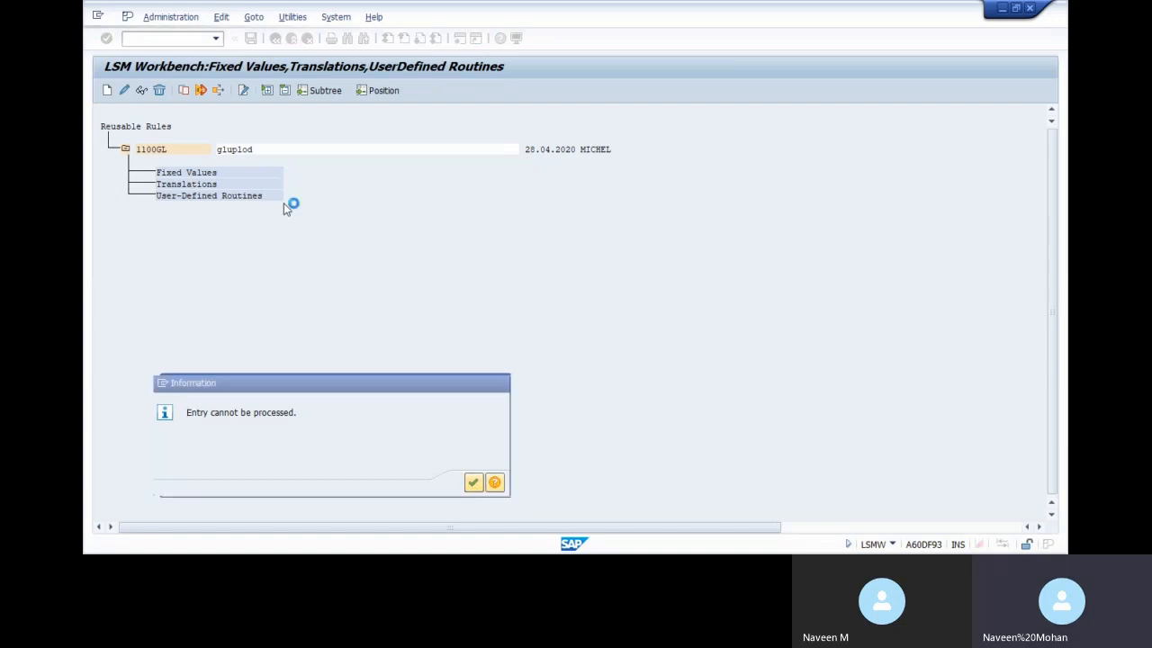
key(Return)
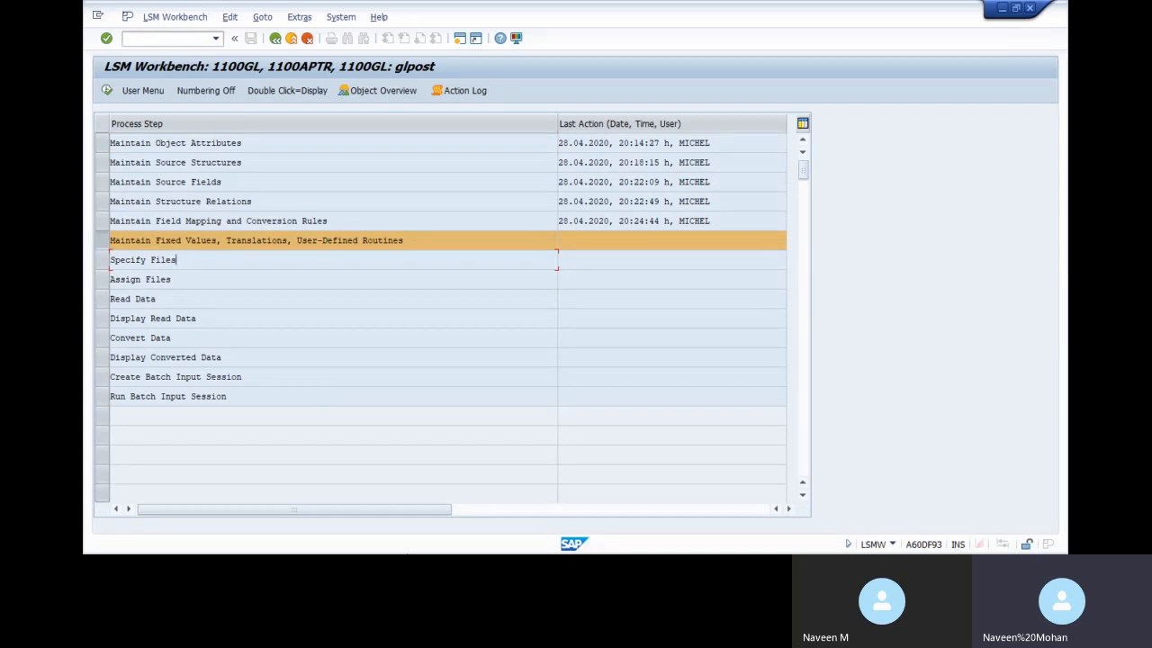
key(alt+Tab)
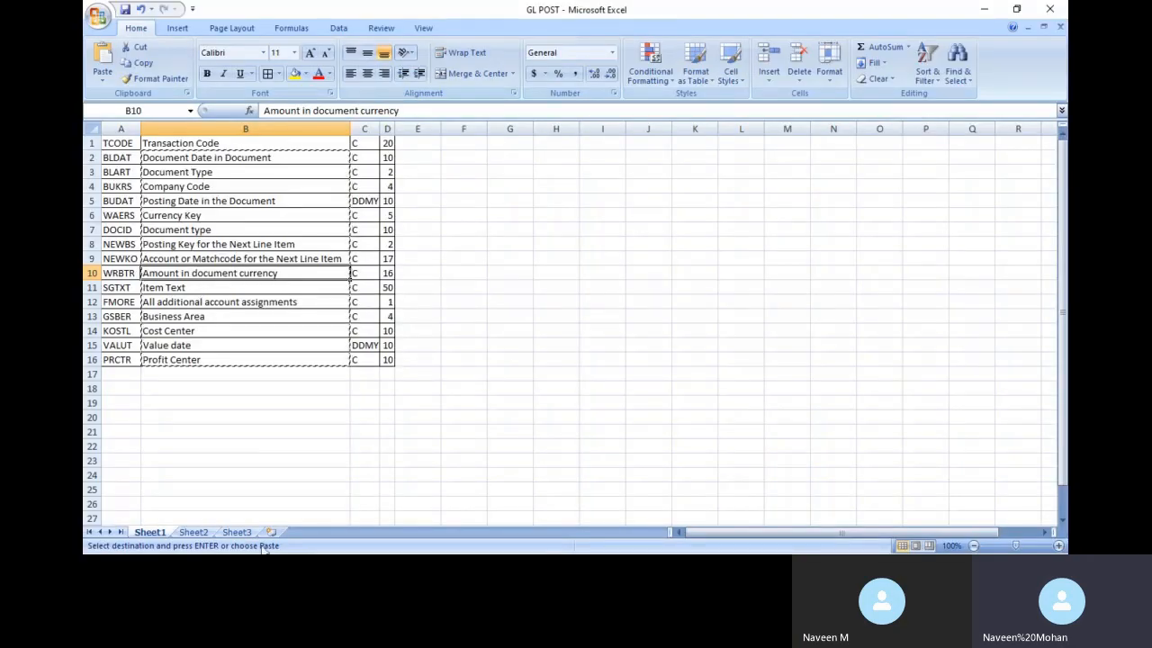
On Sheet2, clear and delete the TCODE column A so the fields start at BLDAT
click(192, 532)
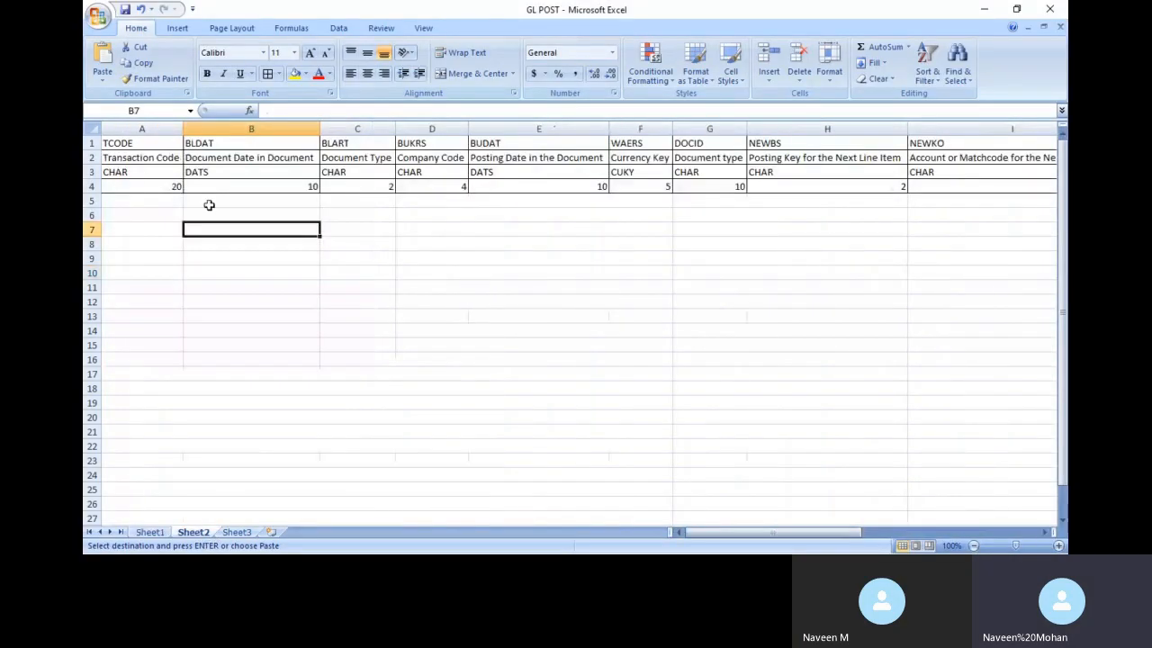
click(130, 128)
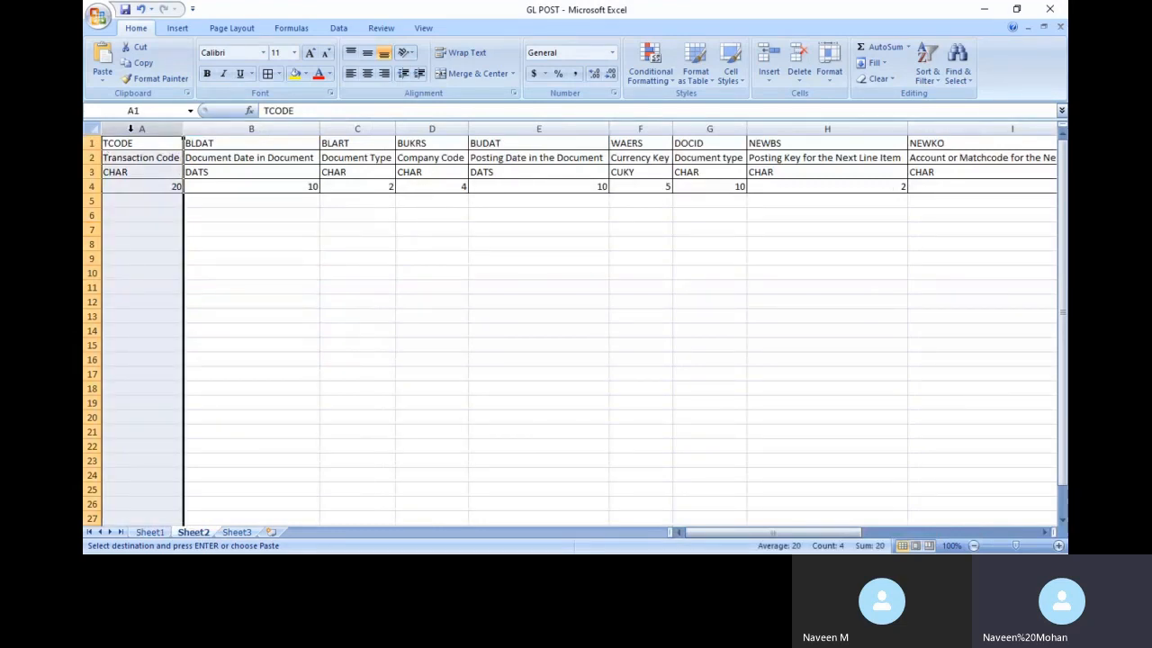
key(Delete)
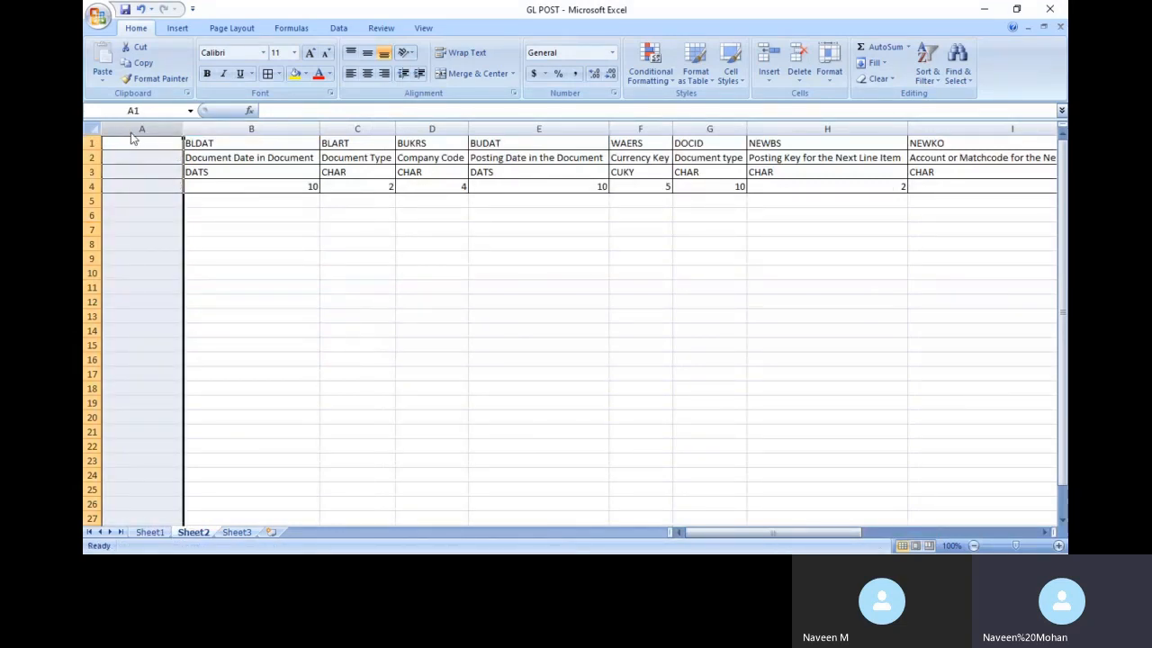
key(ctrl+minus)
click(267, 267)
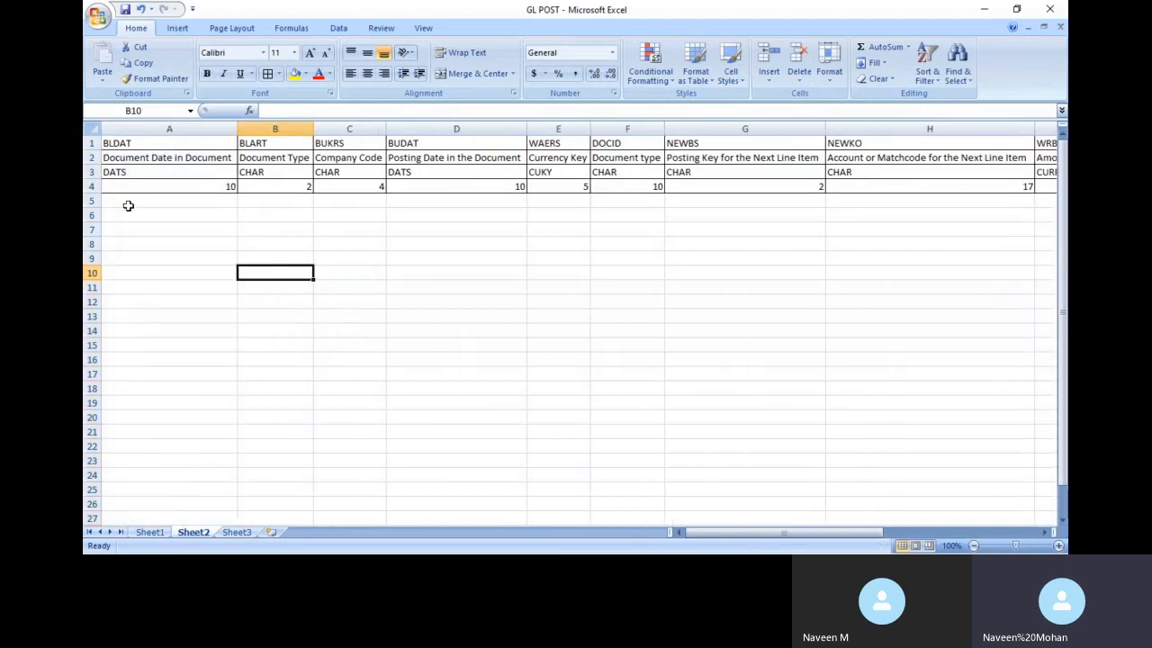
Review the data type and descriptions of the BLDAT and NEWKO fields
click(203, 170)
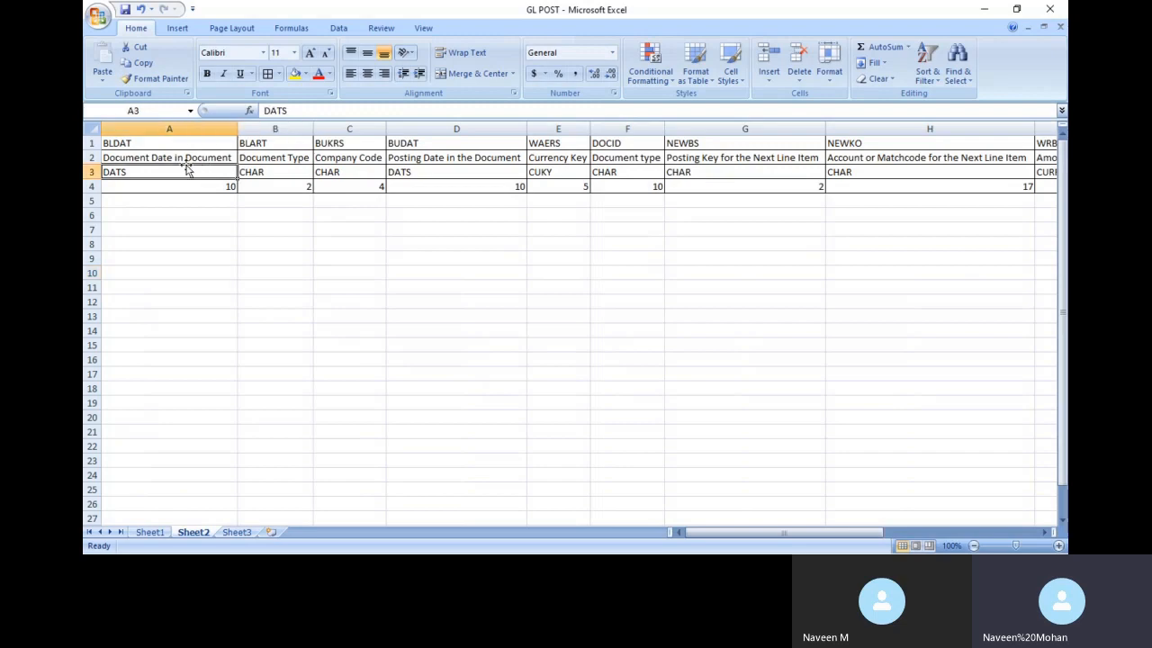
click(181, 156)
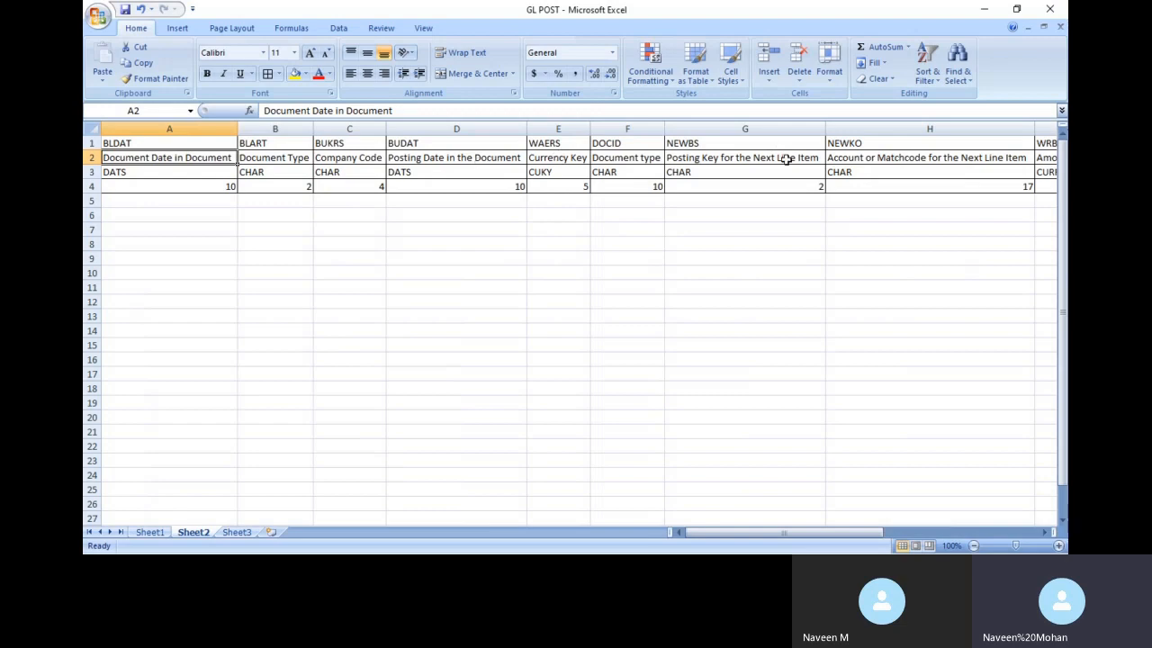
click(903, 156)
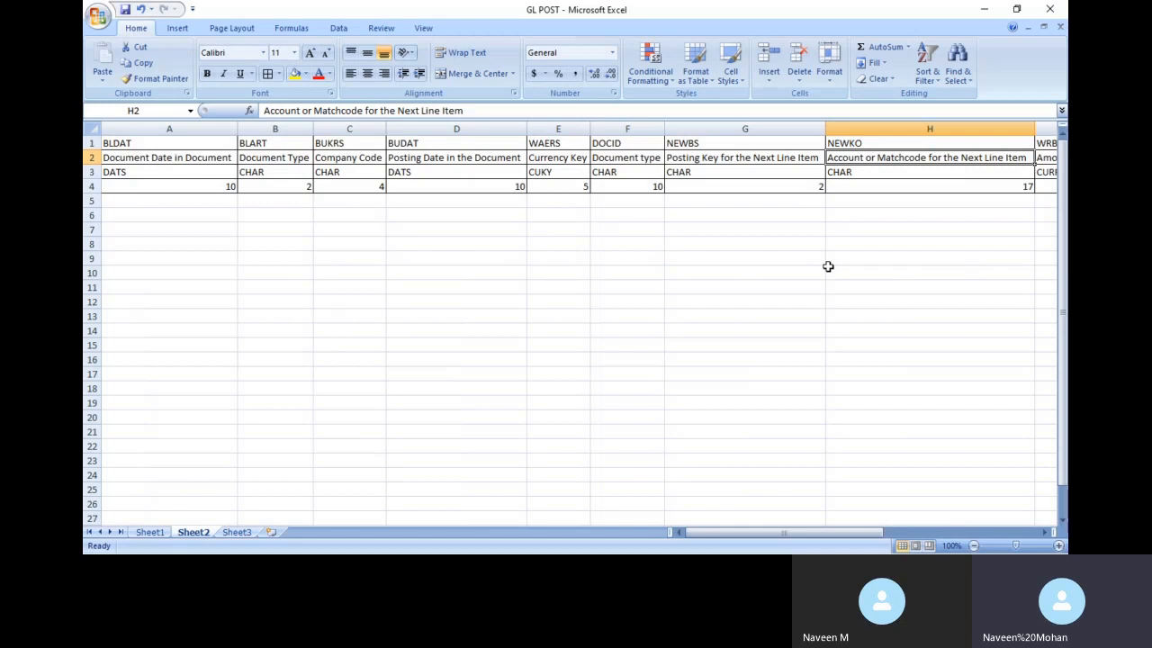
key(alt+Tab)
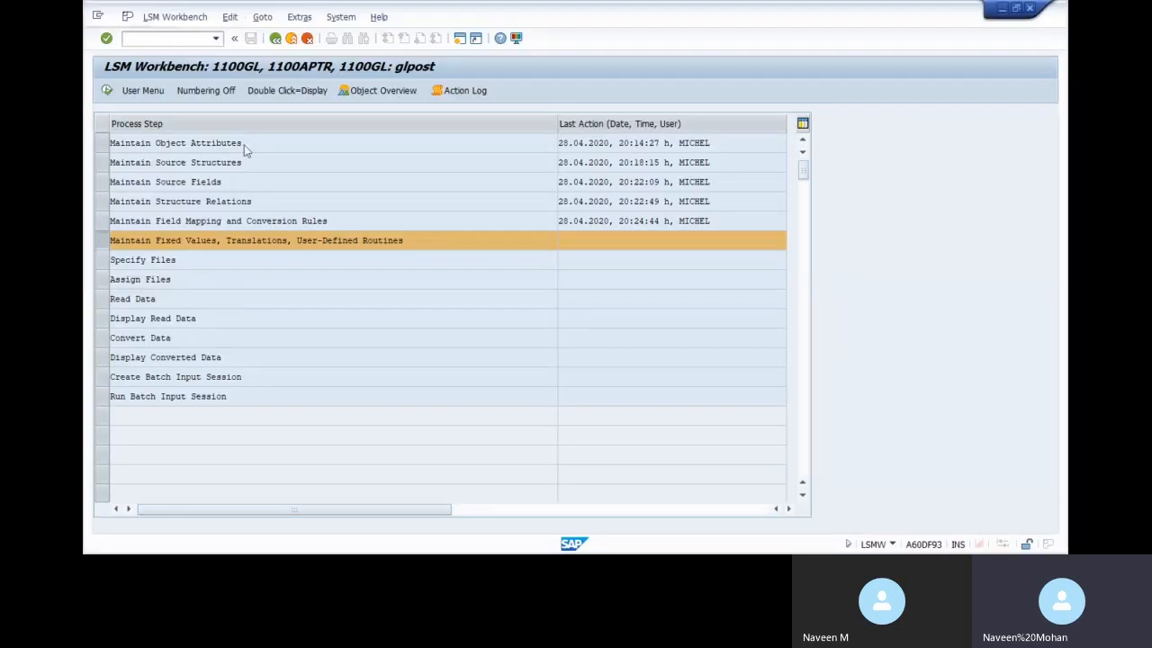
Open 1100GL's object attributes, Recordings Overview, and the GLPOST recording to view its document date
double_click(272, 146)
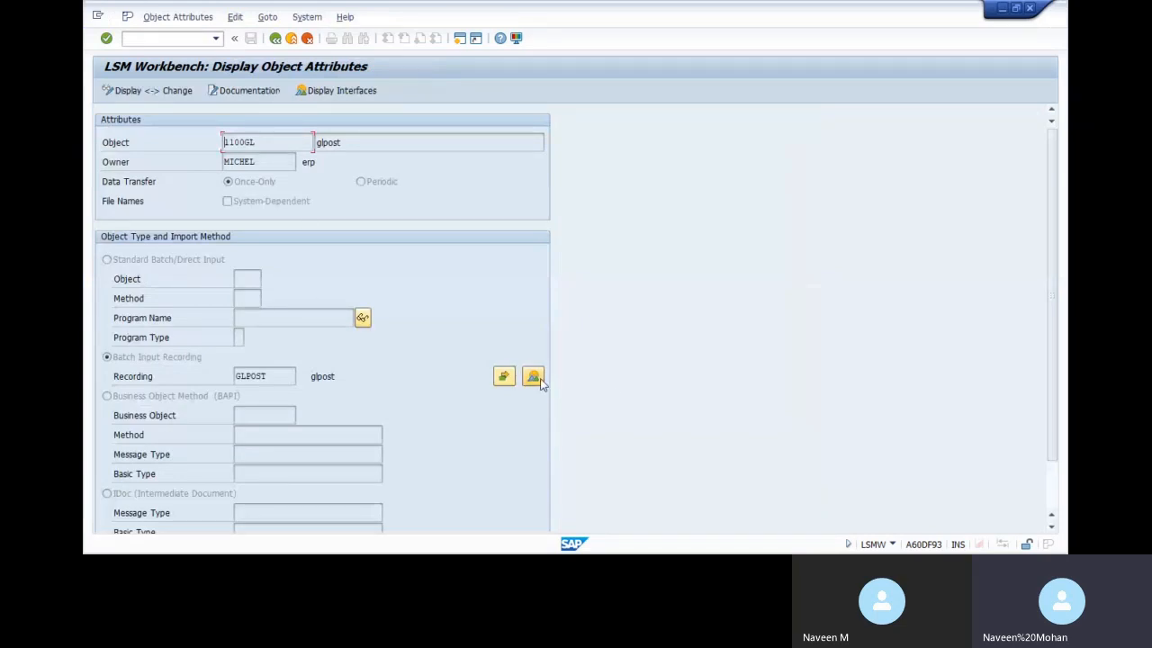
click(532, 379)
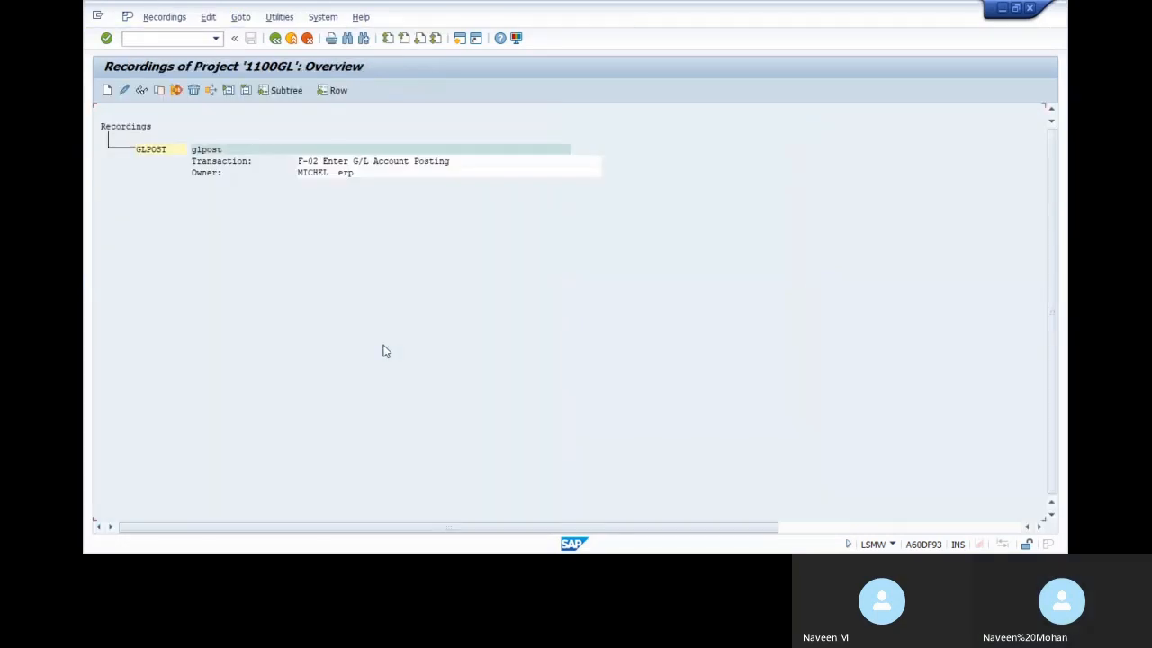
double_click(326, 162)
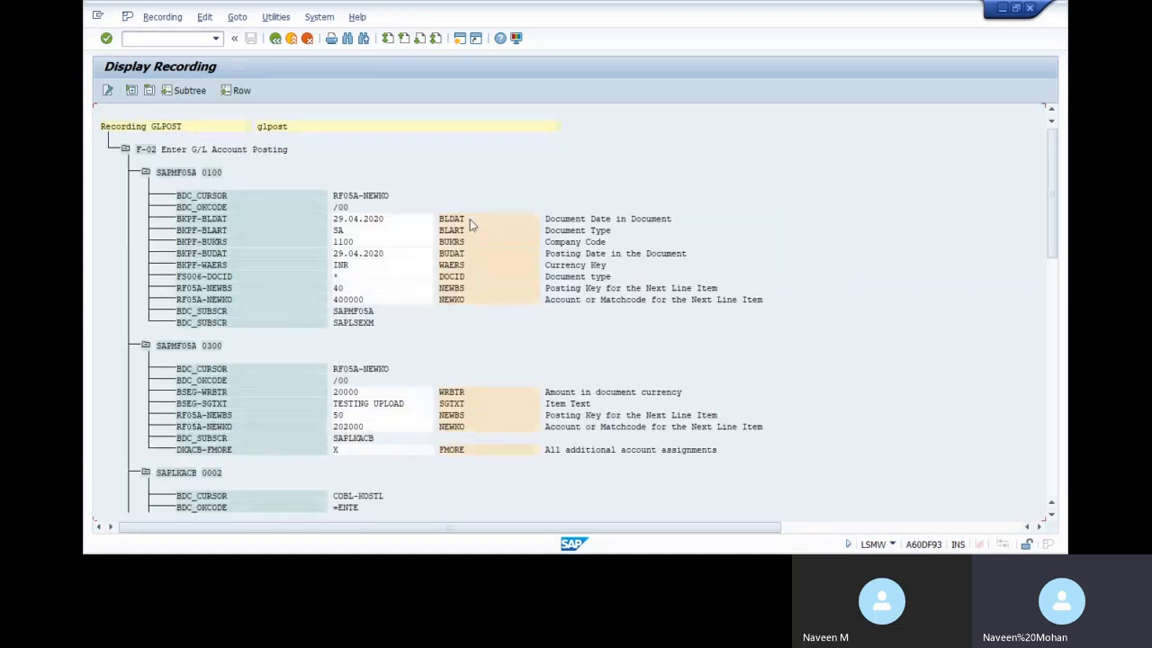
click(356, 219)
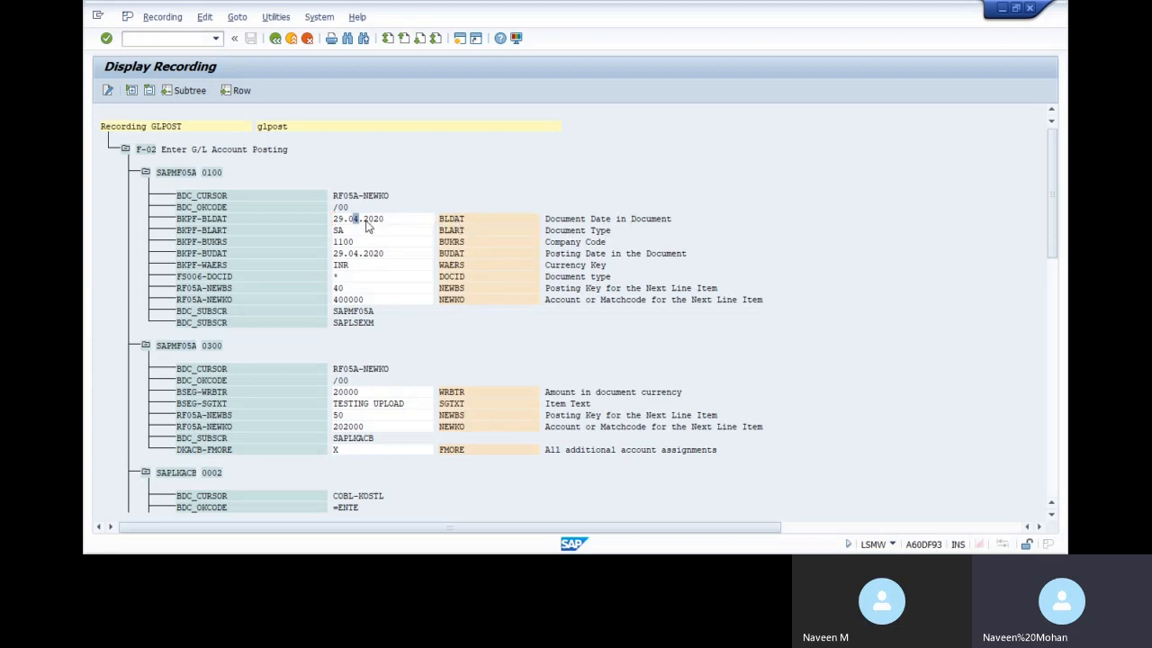
key(alt+Tab)
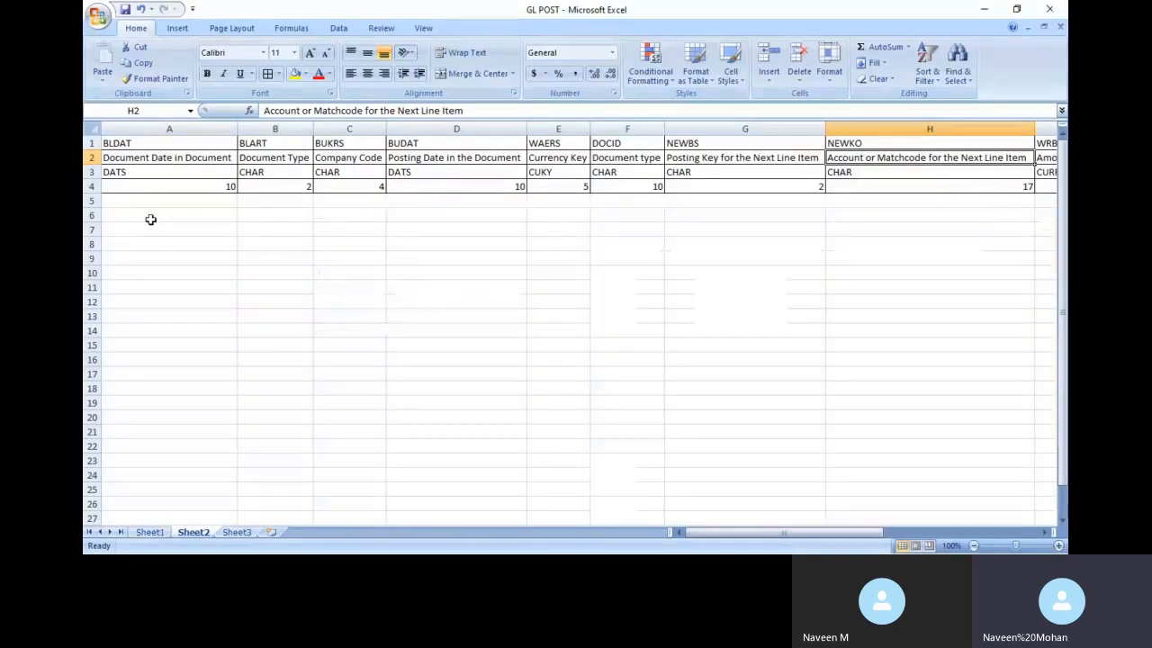
Enter 29.04.2020, SA, 1100 and 29.04.2020 in cells A6 to D6, checking the recording
click(147, 215)
text(29.0)
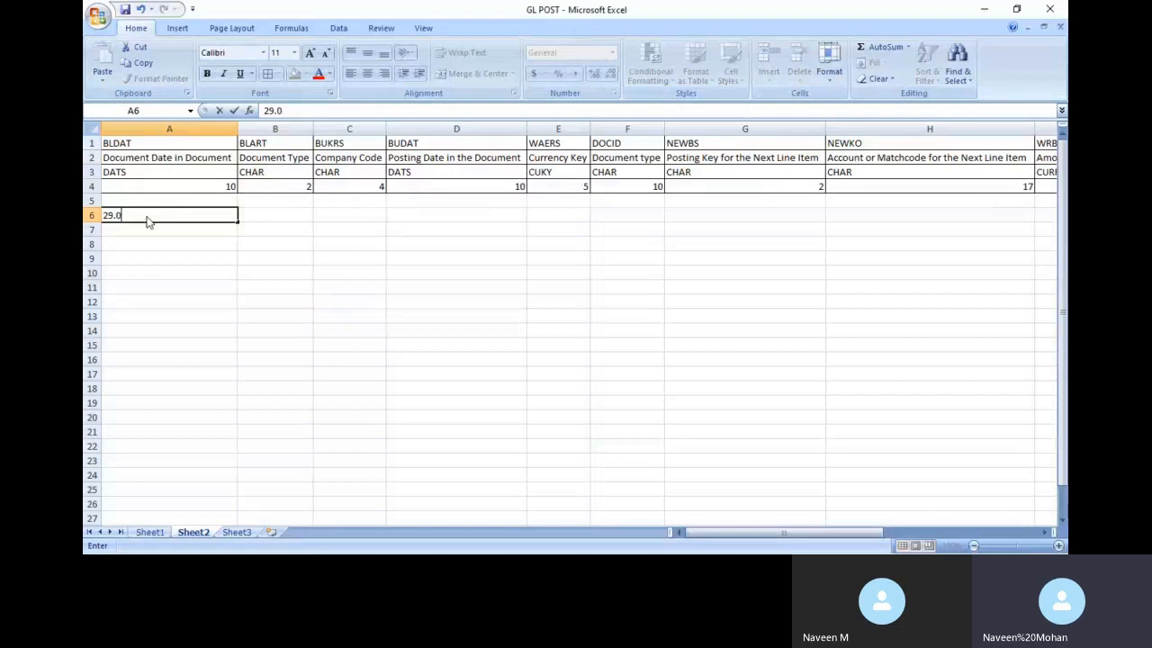
text(4.2020)
key(alt+Tab)
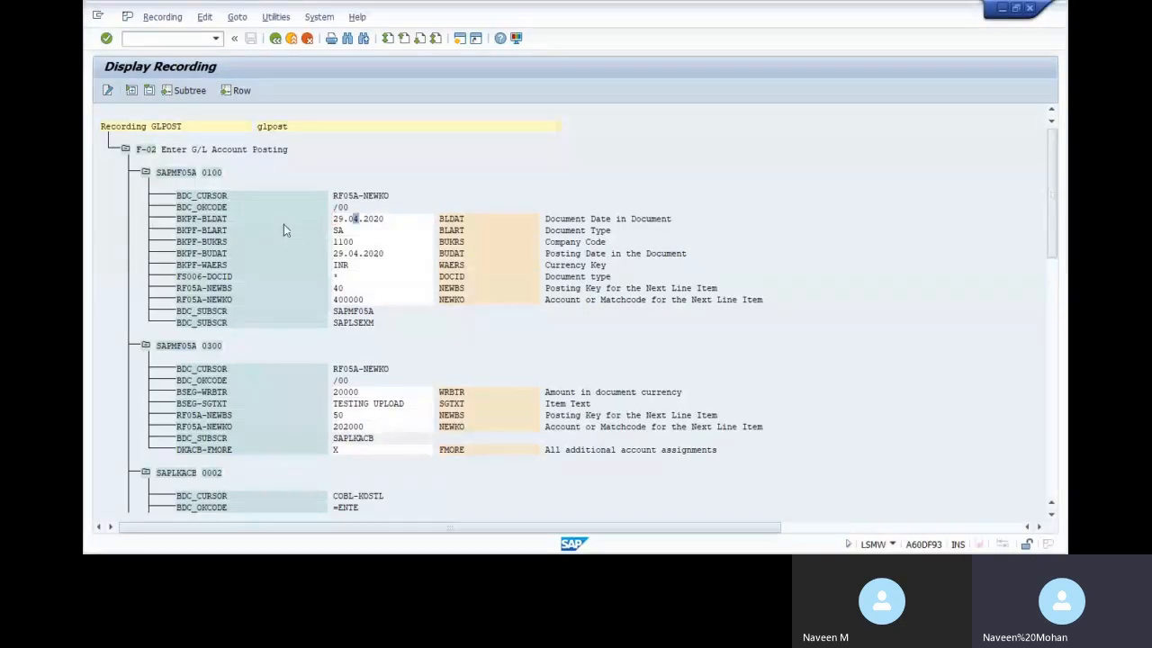
key(alt+Tab)
key(Tab)
text(SA)
key(Tab)
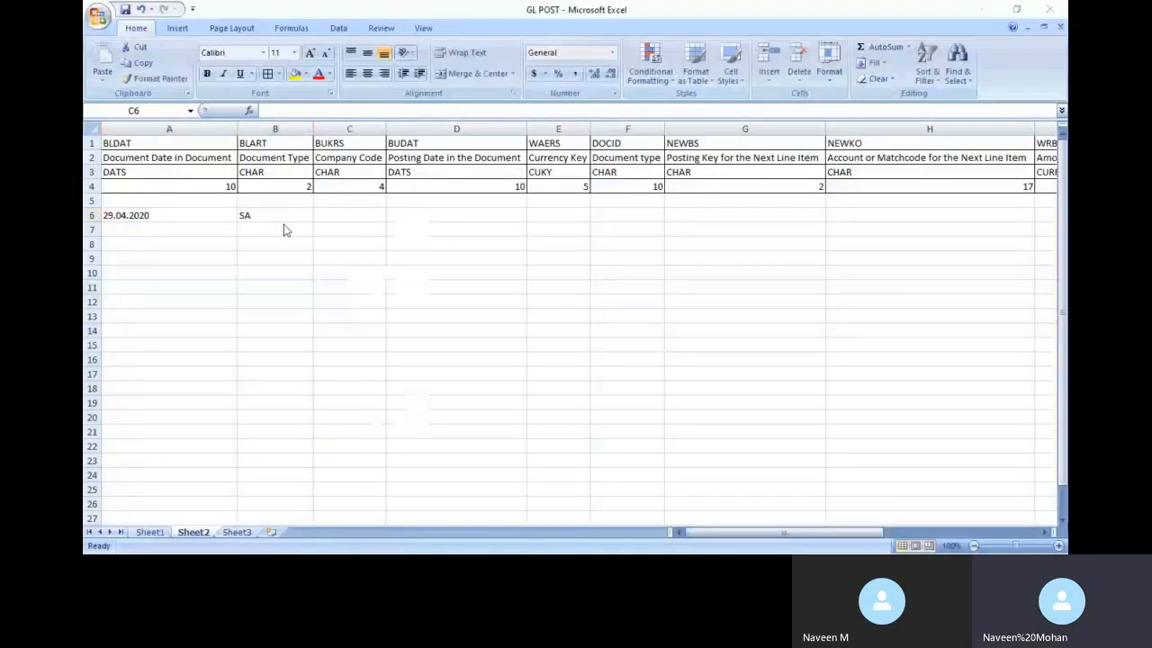
key(alt+Tab)
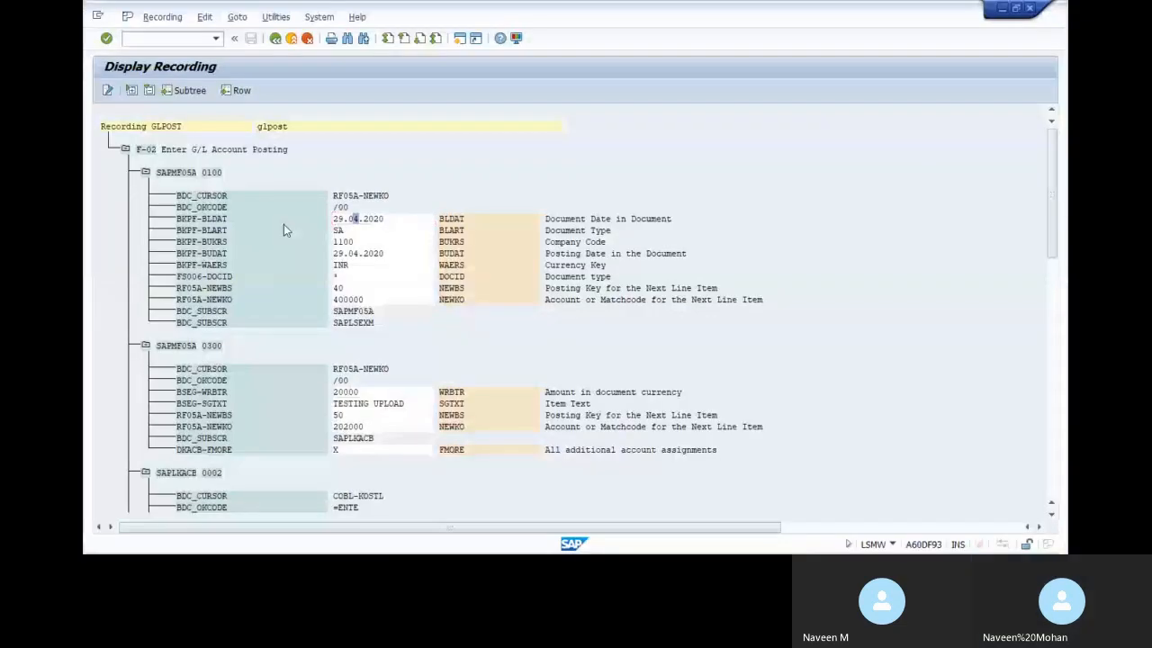
key(alt+Tab)
text(1100)
key(Tab)
key(alt+Tab)
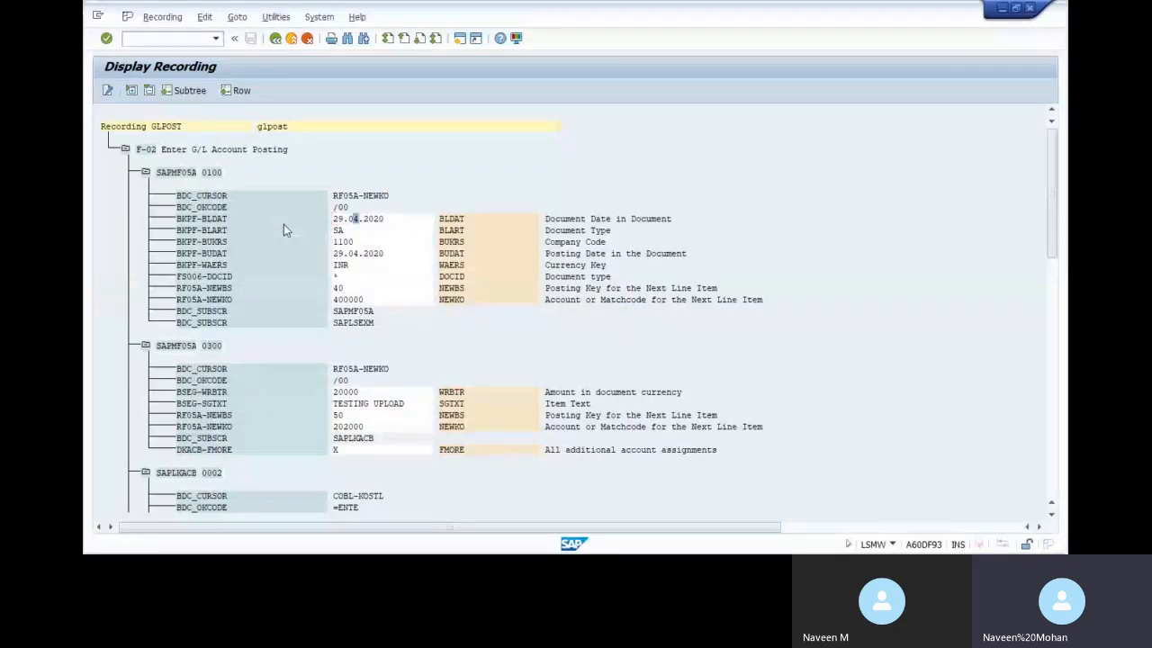
key(alt+Tab)
text(29.04)
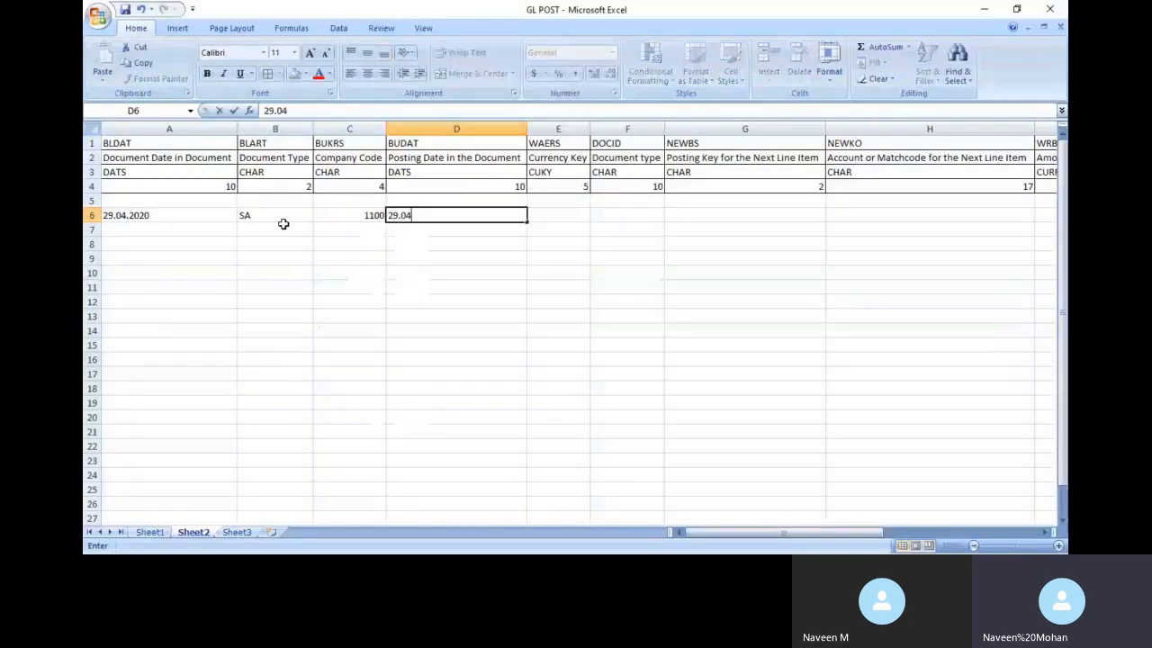
text(.2020)
key(Tab)
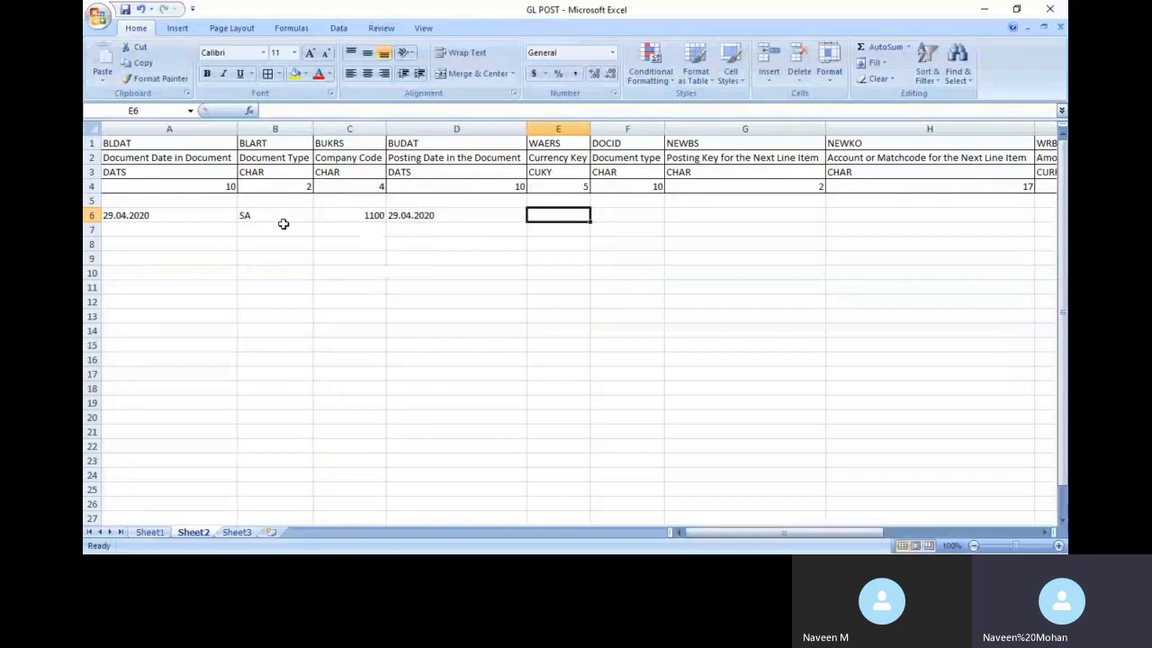
Enter INR, *, 40 and 400000 in cells E6 to H6 from the recorded values
key(alt+Tab)
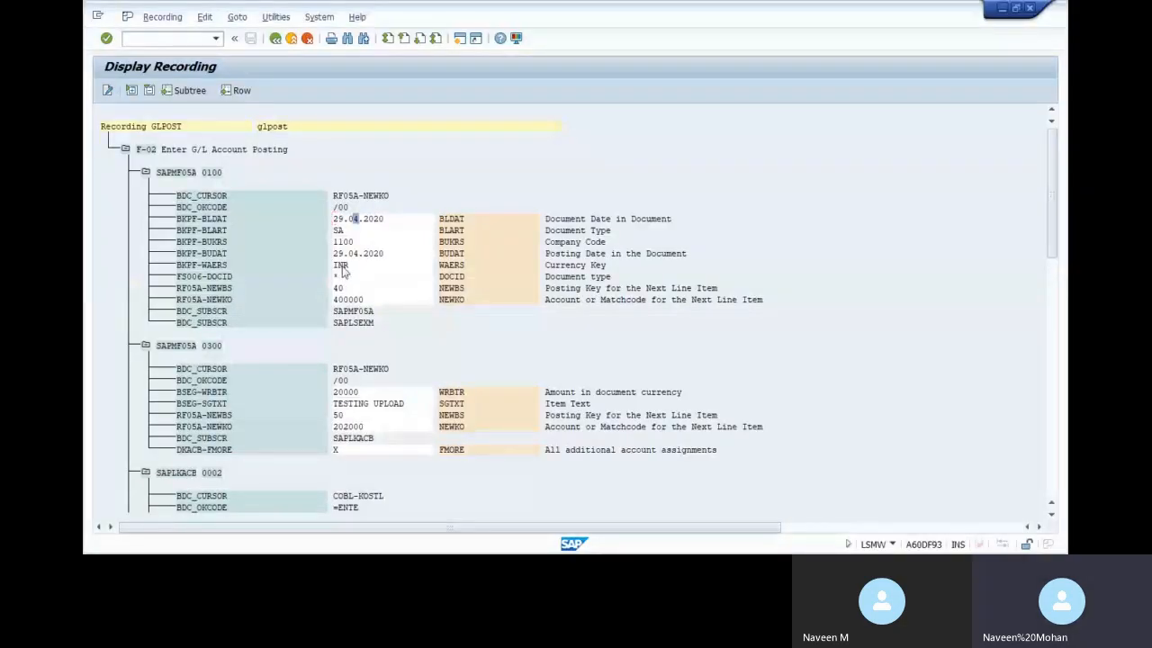
key(alt+Tab)
text(INR)
key(Tab)
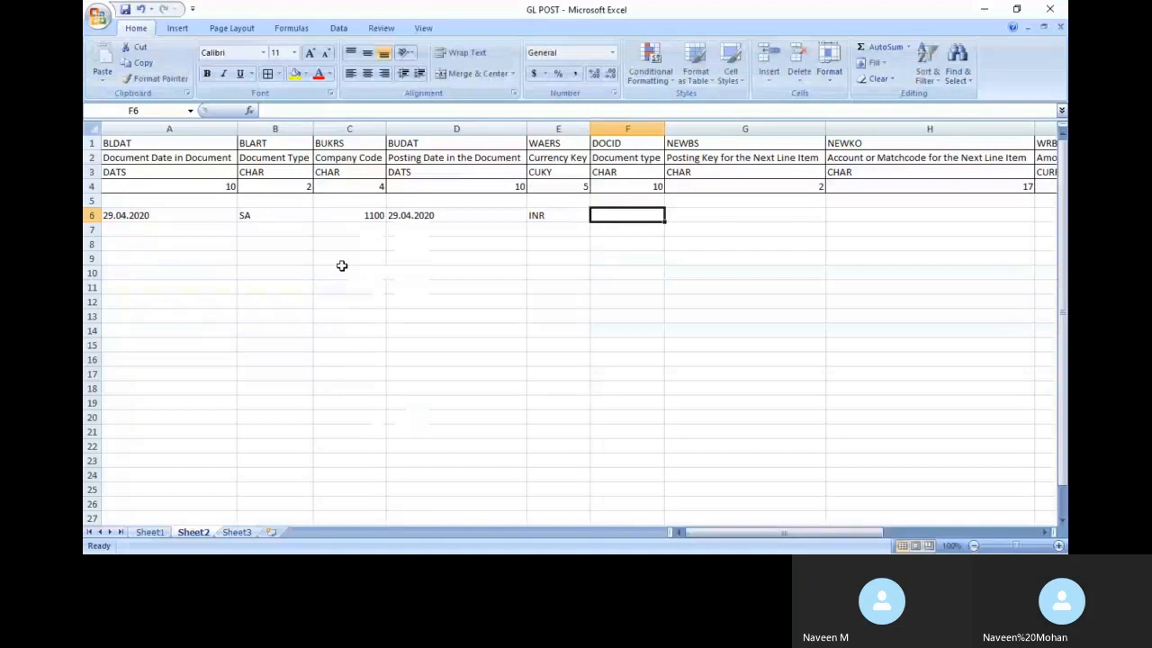
key(alt+Tab)
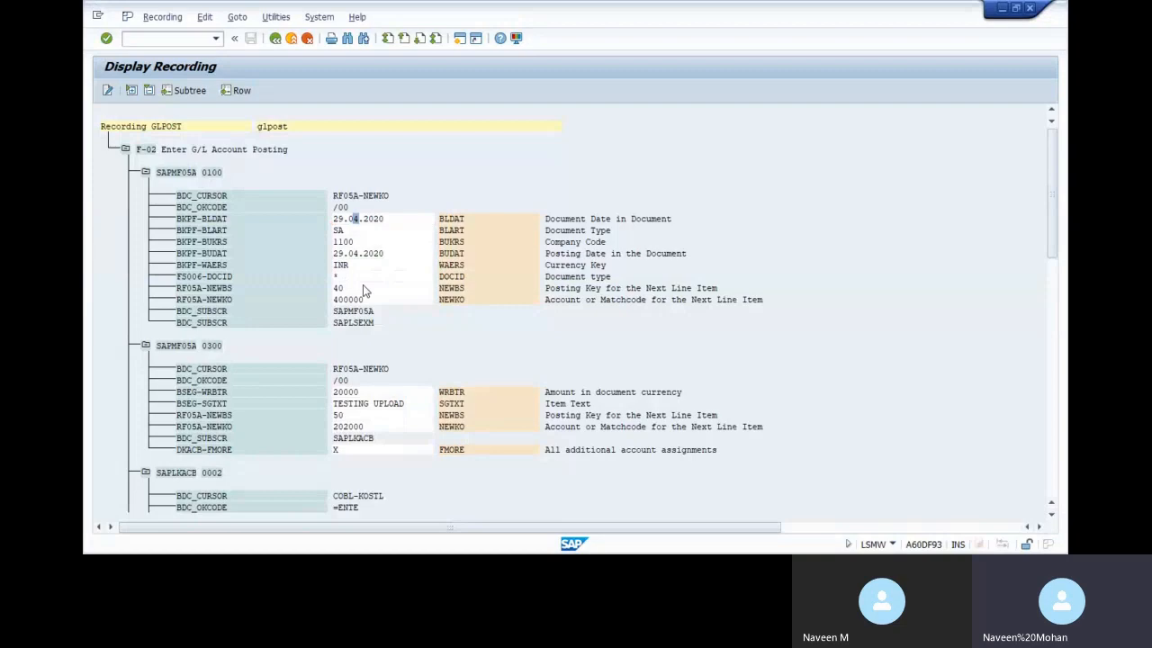
key(alt+Tab)
text(*)
key(Tab)
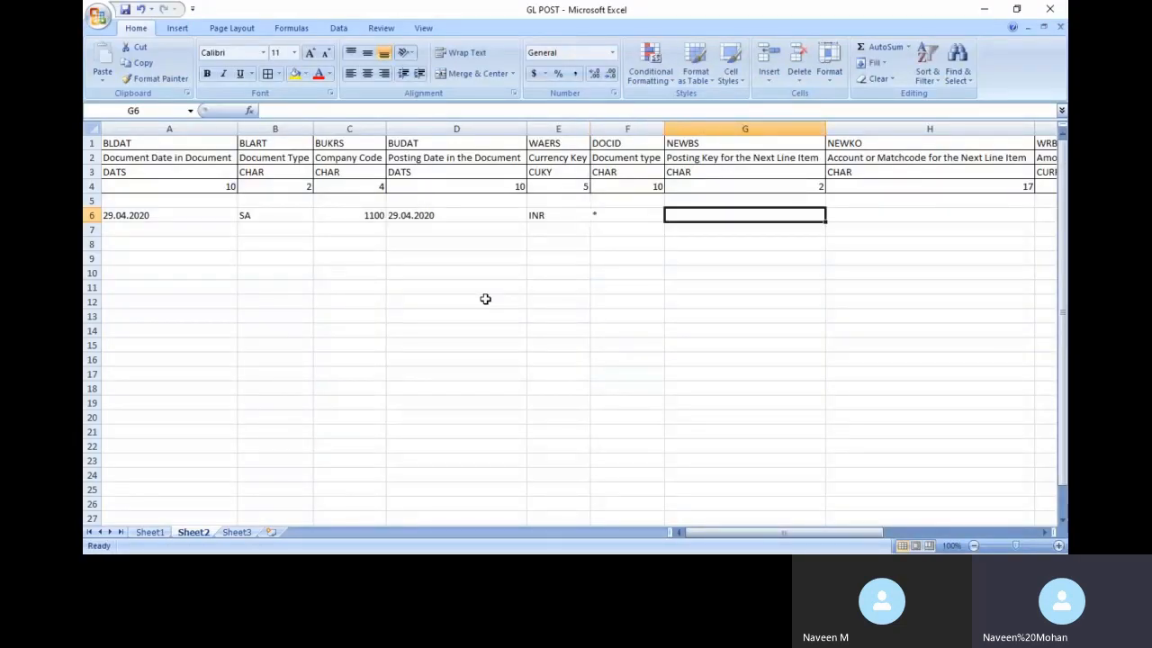
key(alt+Tab)
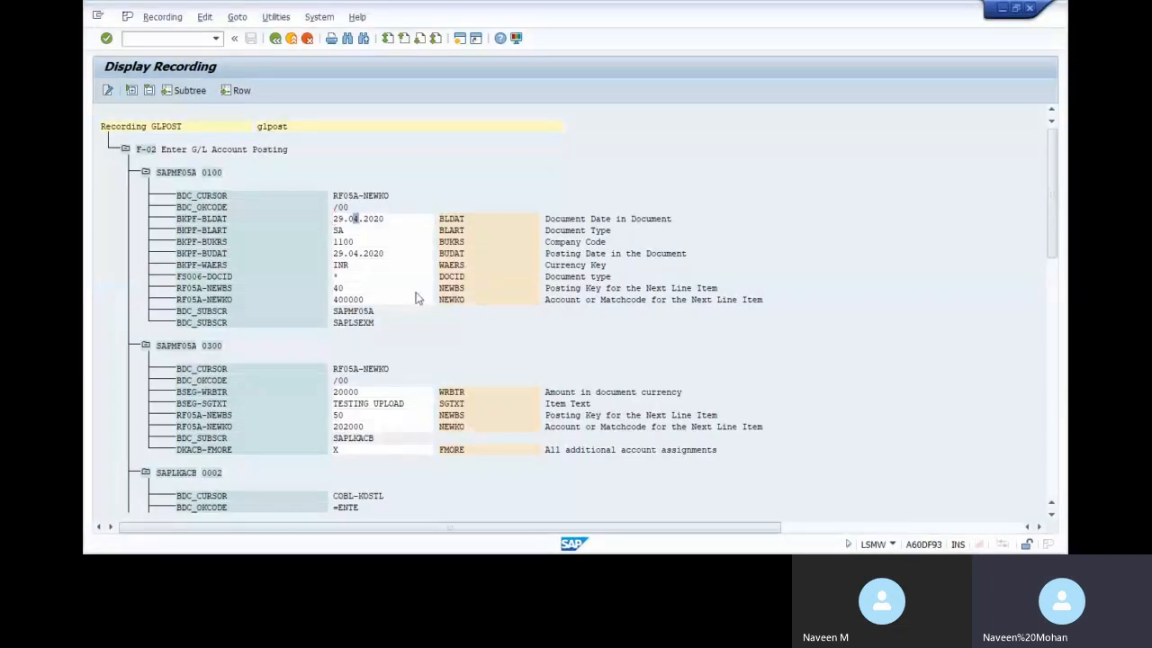
key(alt+Tab)
text(40)
key(Tab)
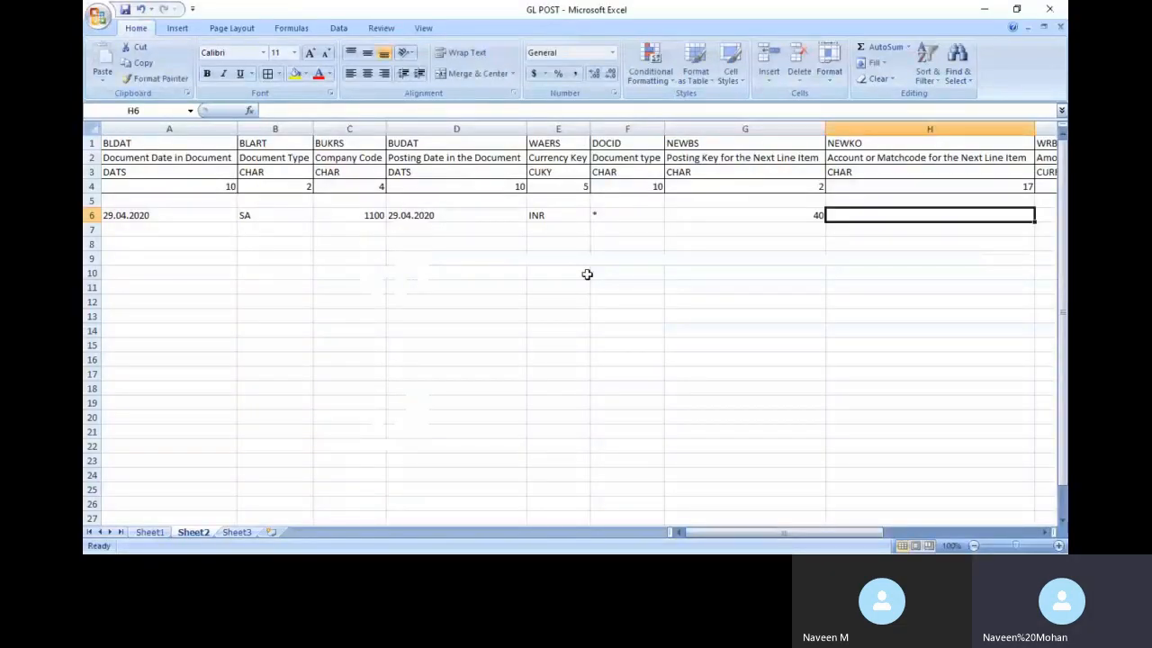
key(alt+Tab)
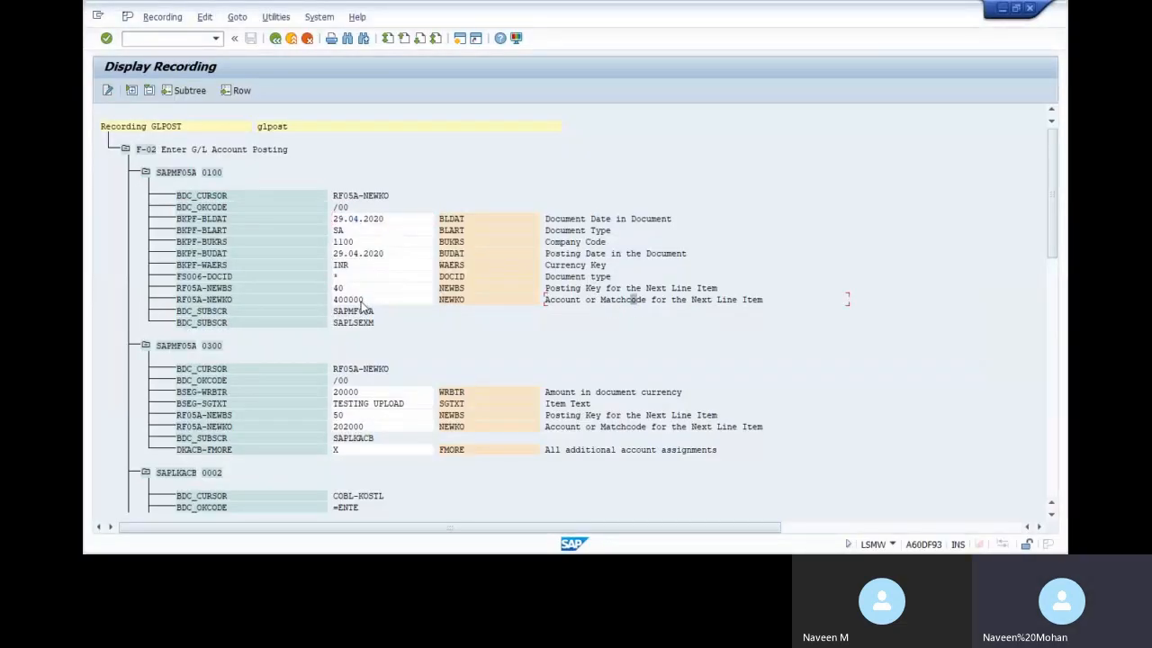
key(alt+Tab)
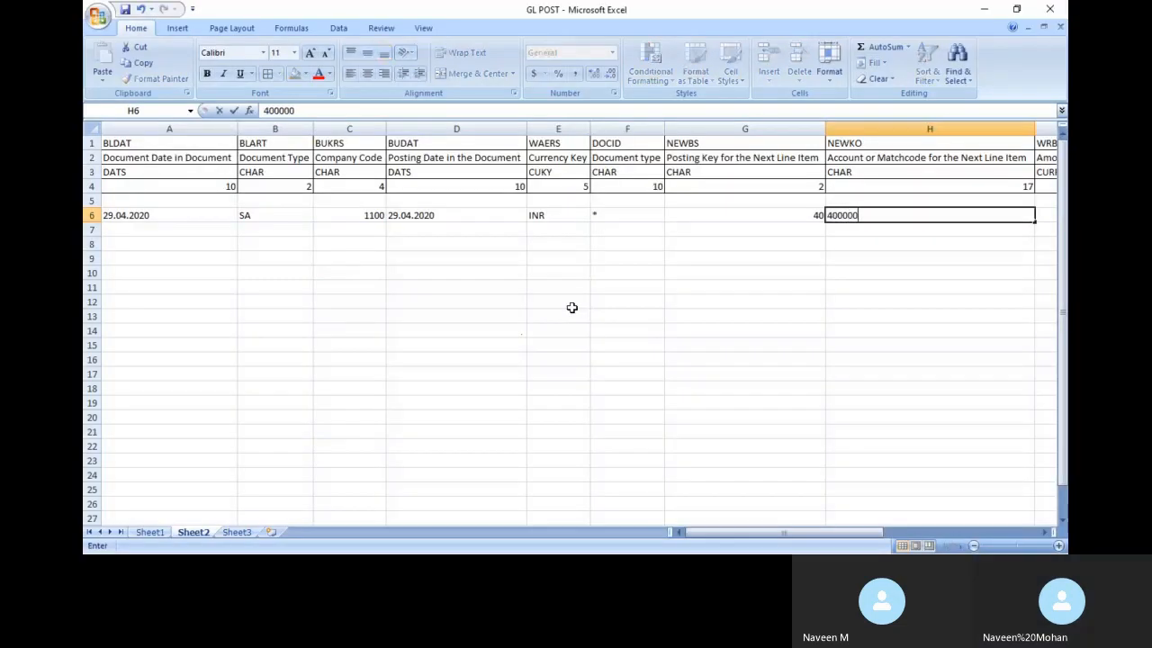
text(400000)
key(Tab)
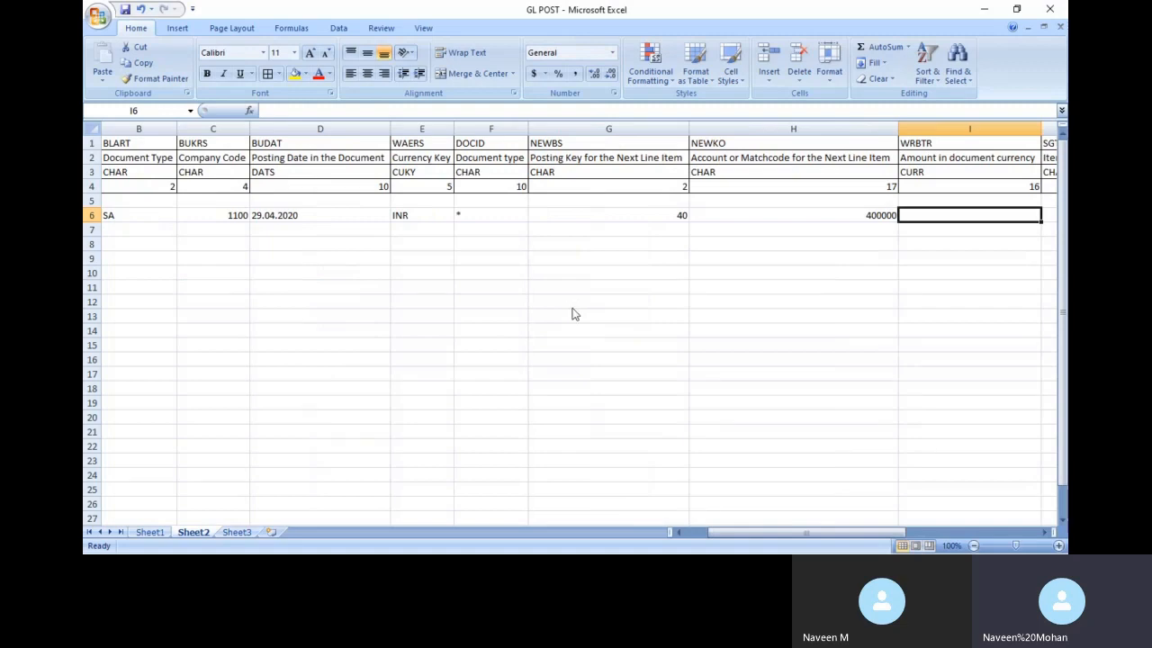
Enter amount 15000 in I6 and item text TEST in J6
key(alt+Tab)
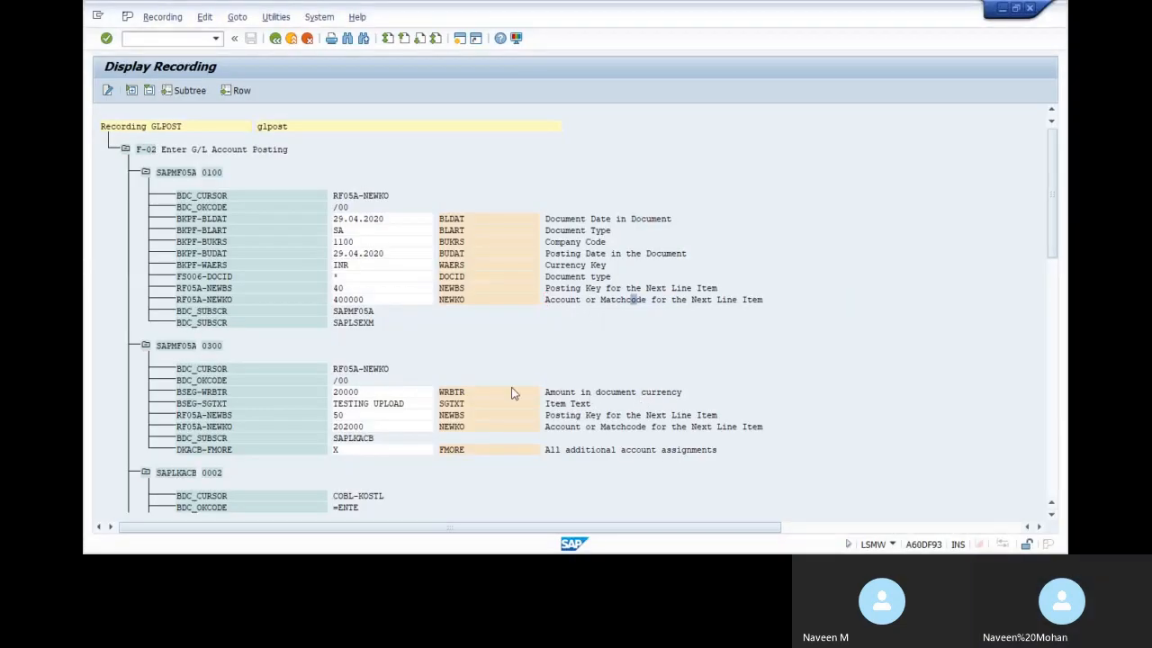
key(alt+Tab)
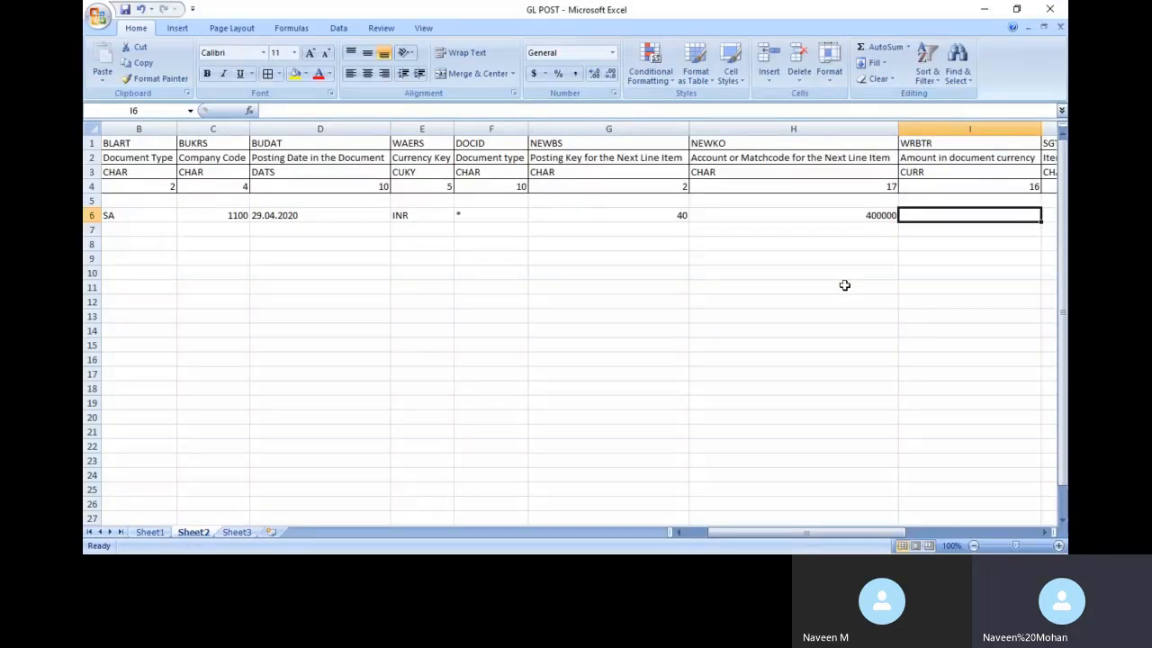
text(15000)
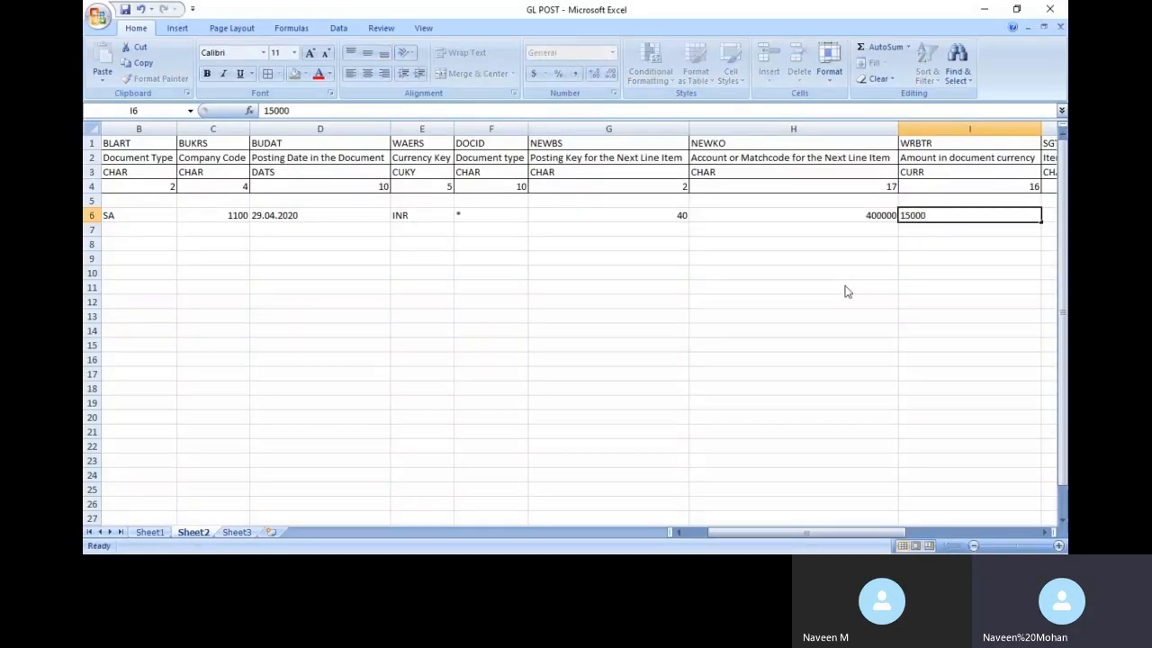
key(Tab)
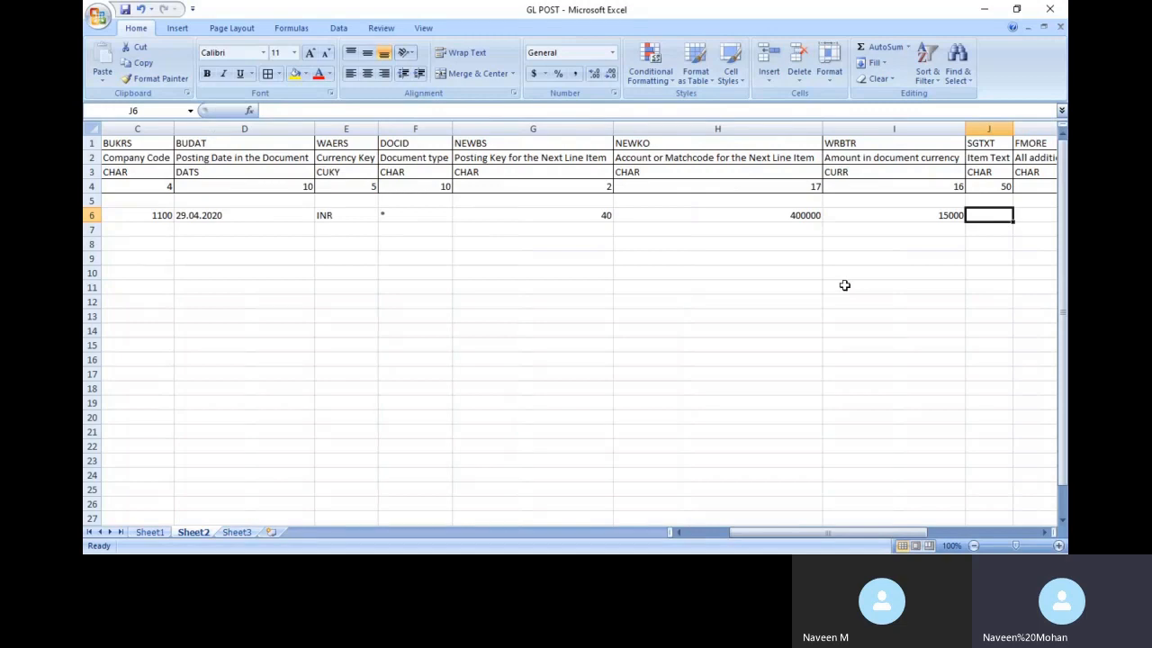
text(TEST)
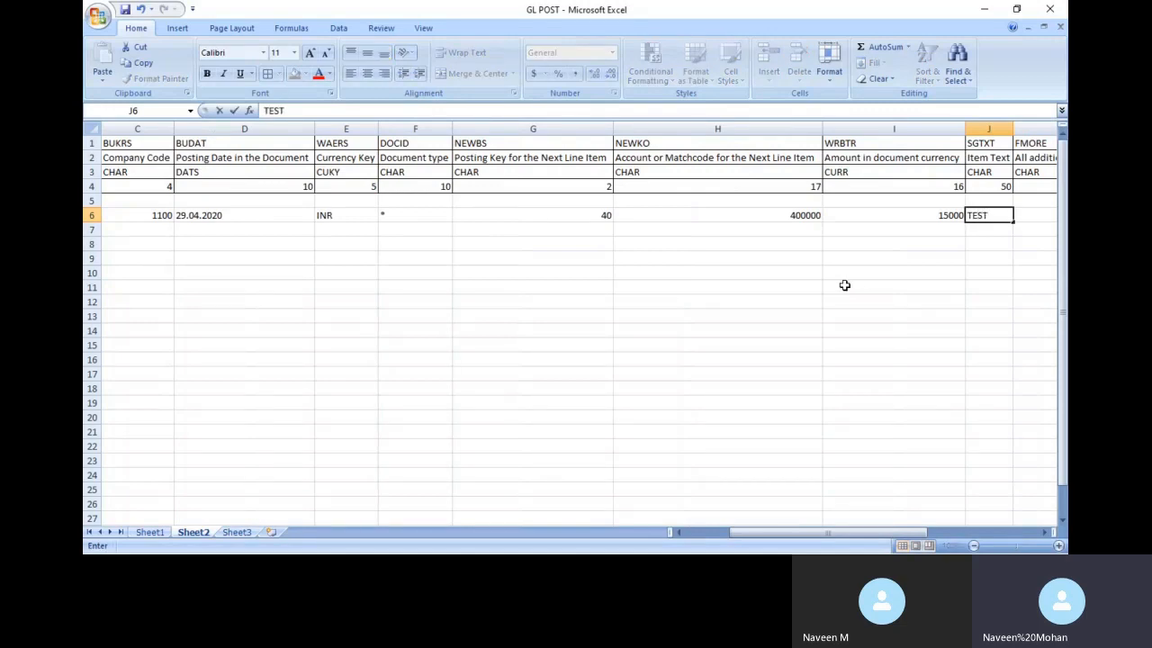
key(Tab)
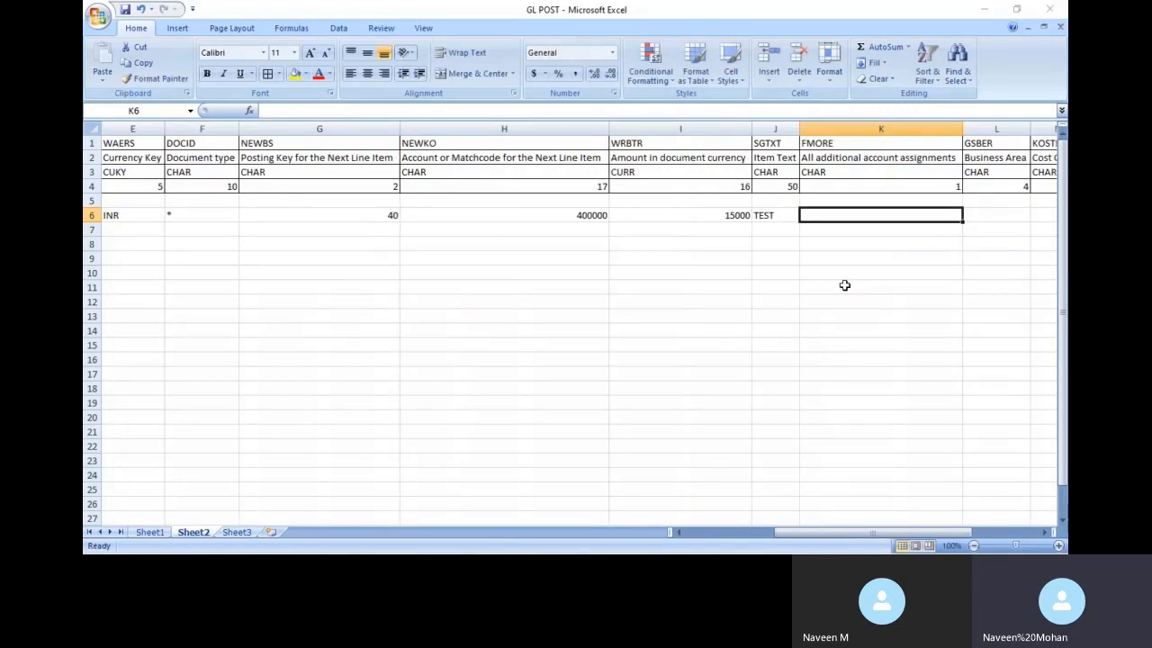
Check the additional account assignment in the recording, then enter x in K6 and 11BG in L6
key(alt+Tab)
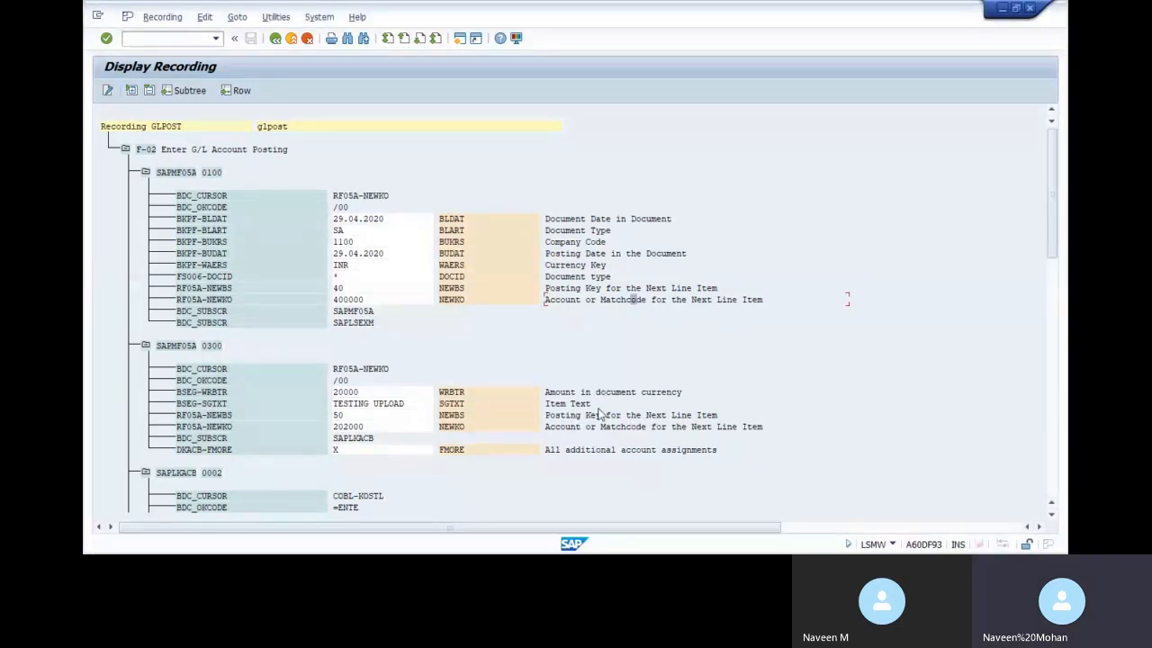
click(629, 452)
key(alt+Tab)
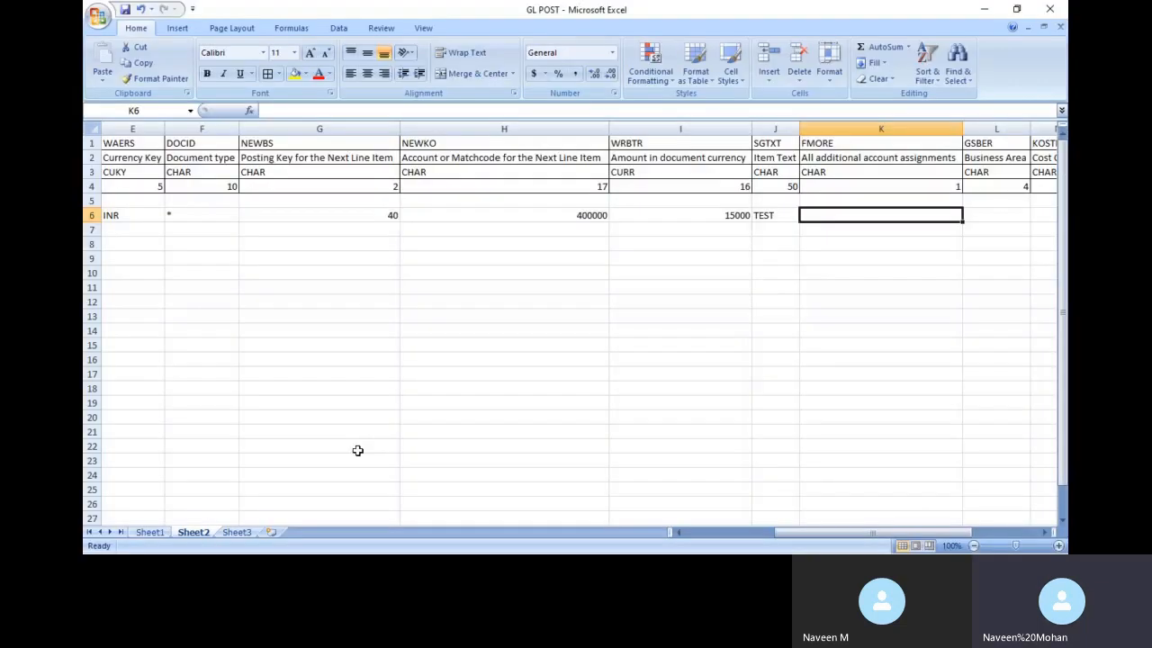
text(x)
key(Tab)
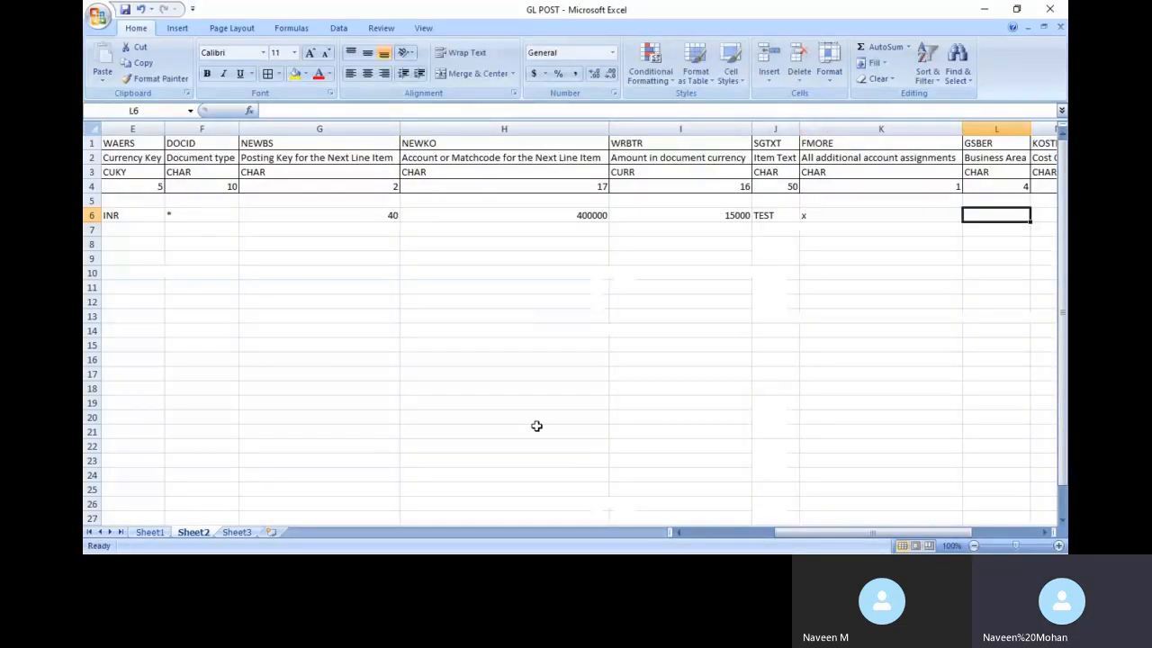
text(11BG)
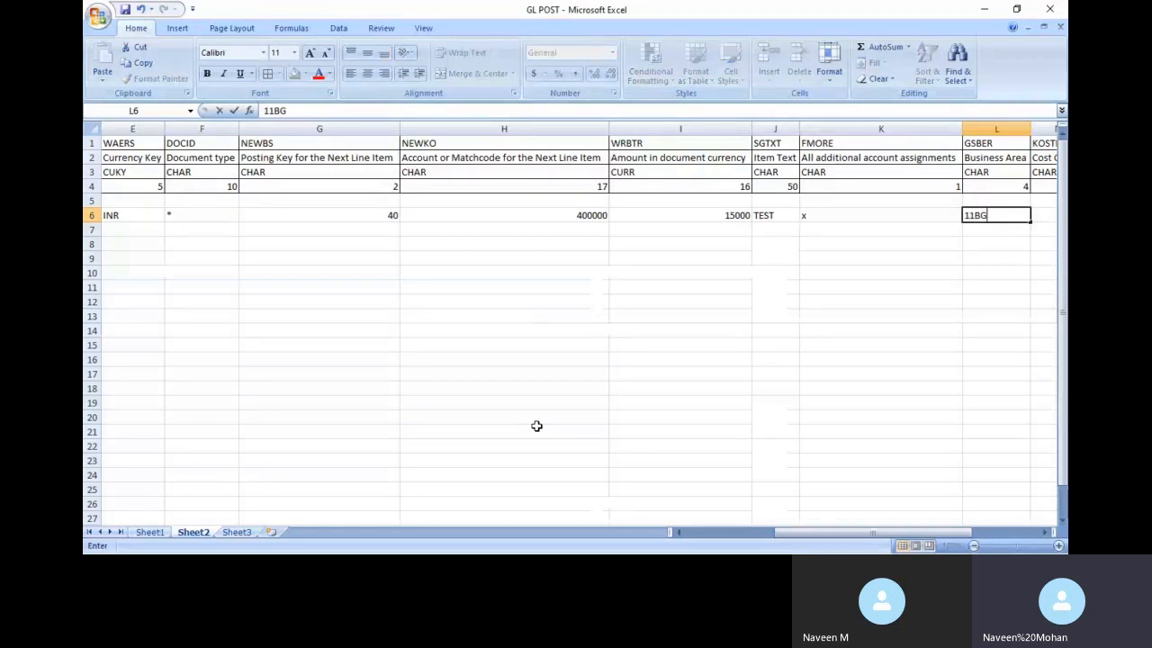
key(Tab)
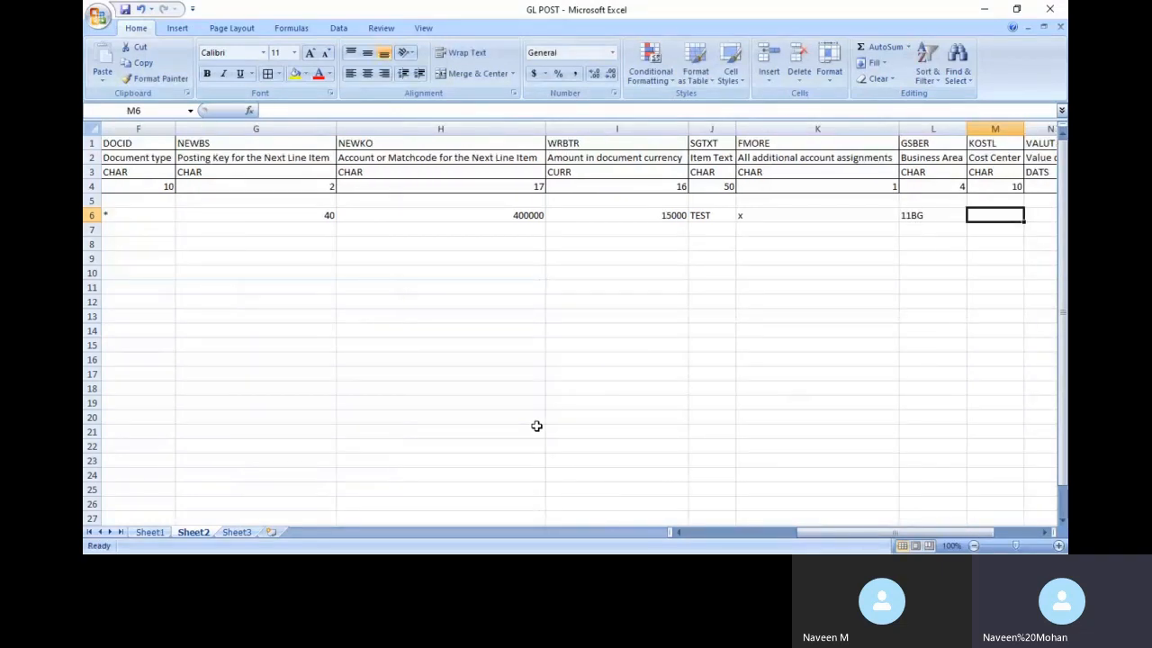
key(alt+Tab)
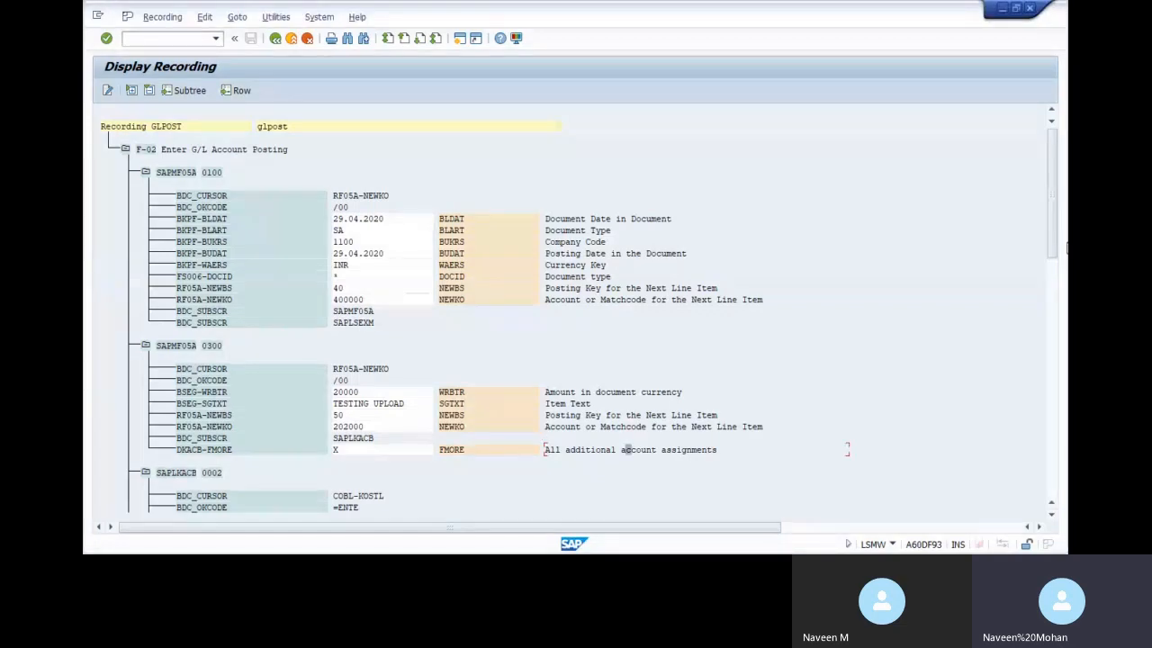
Copy cost center 1100CCABG from the recording into cell M6
scroll(1058, 266, down, 3)
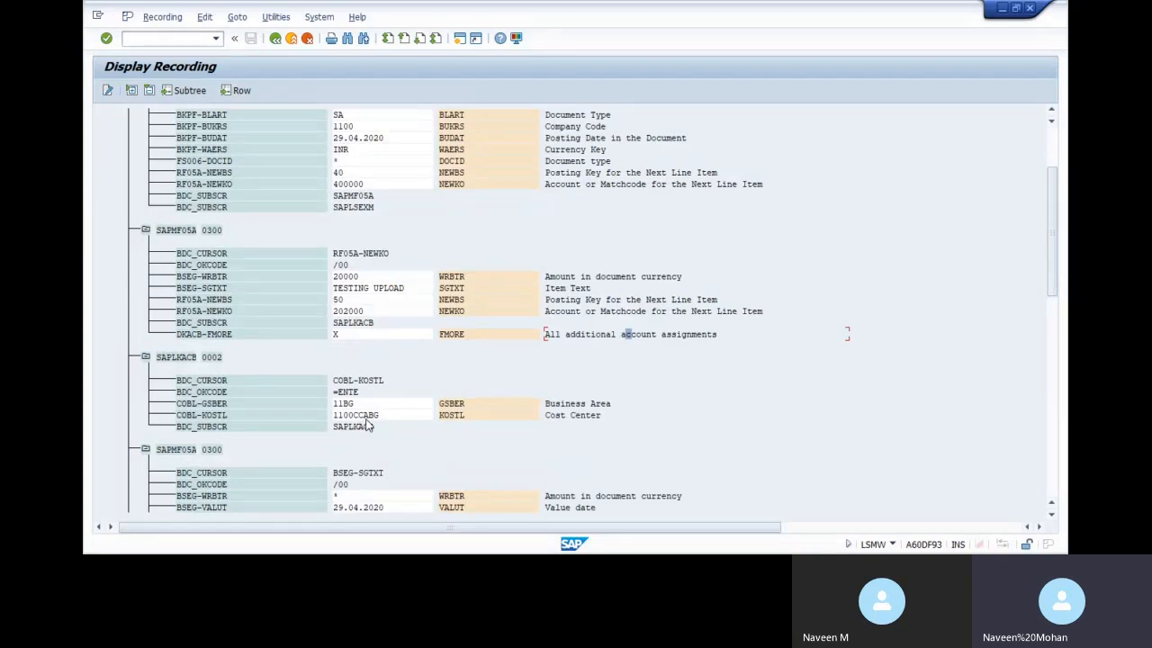
key(alt+Tab)
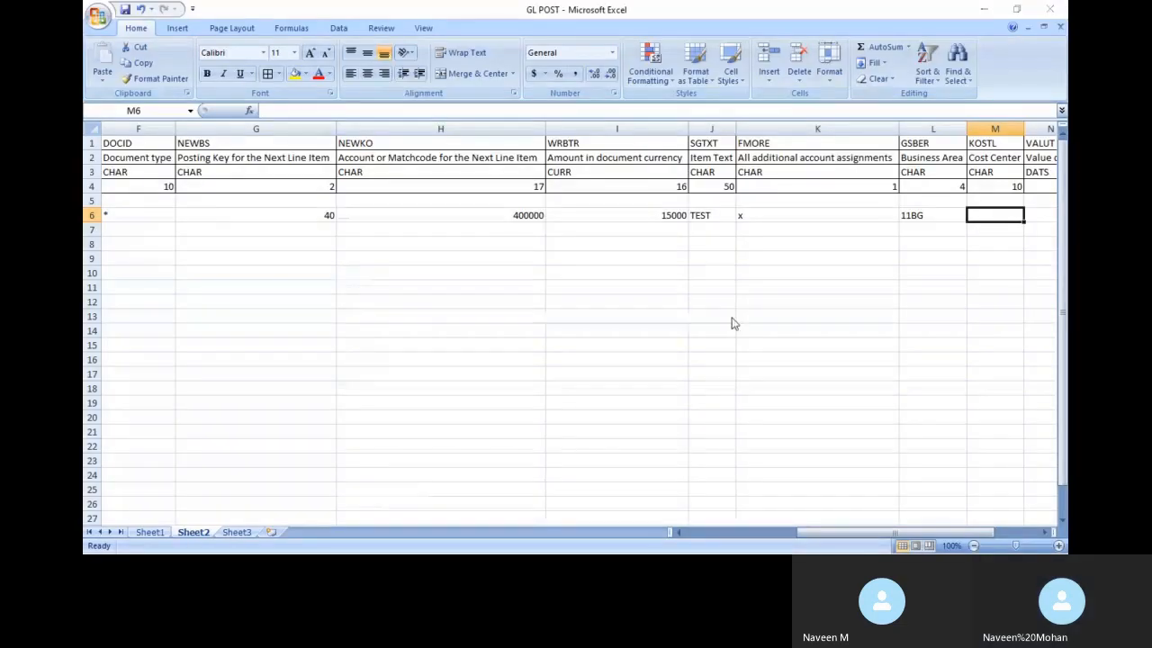
key(alt+Tab)
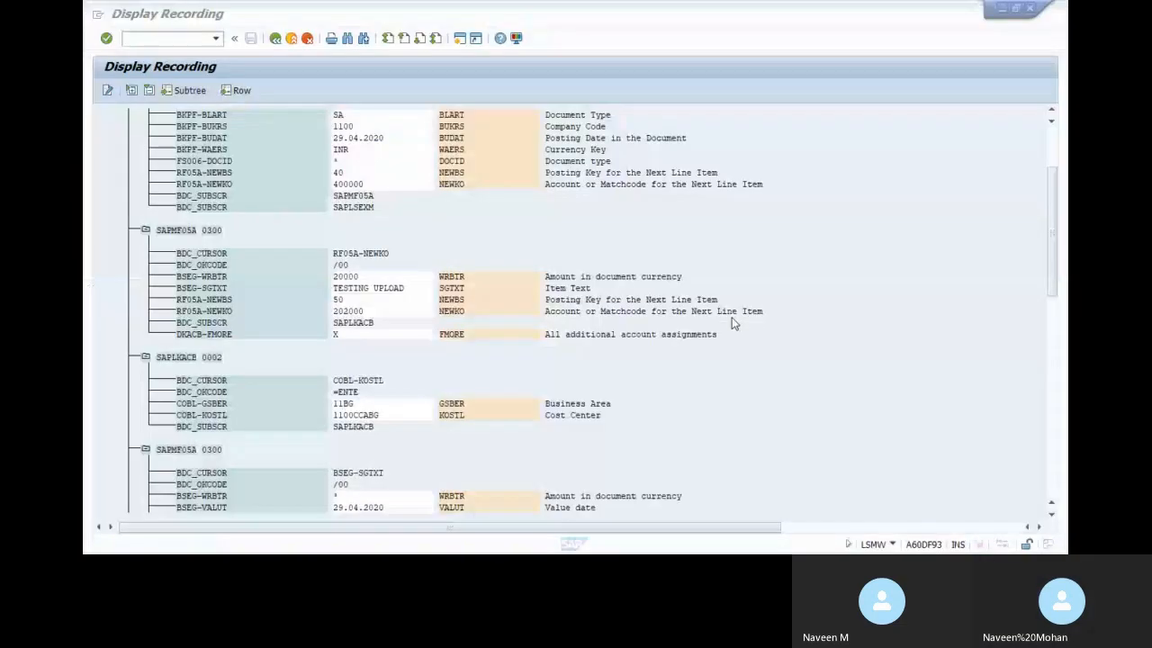
drag(333, 415, 380, 415)
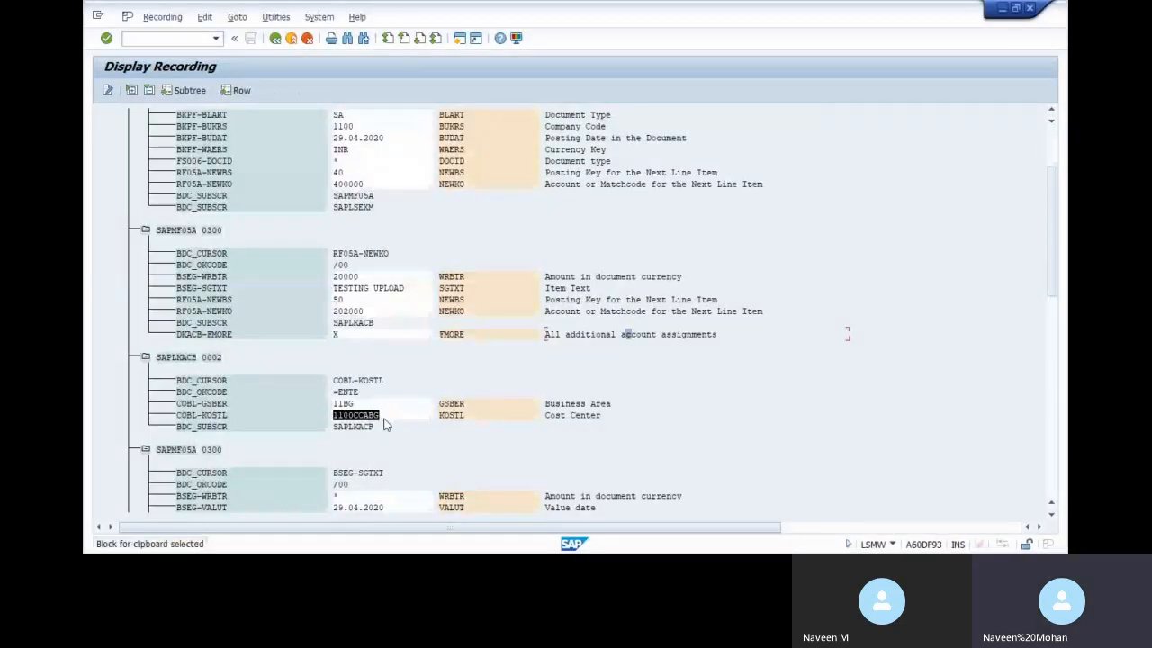
key(ctrl+c)
key(alt+Tab)
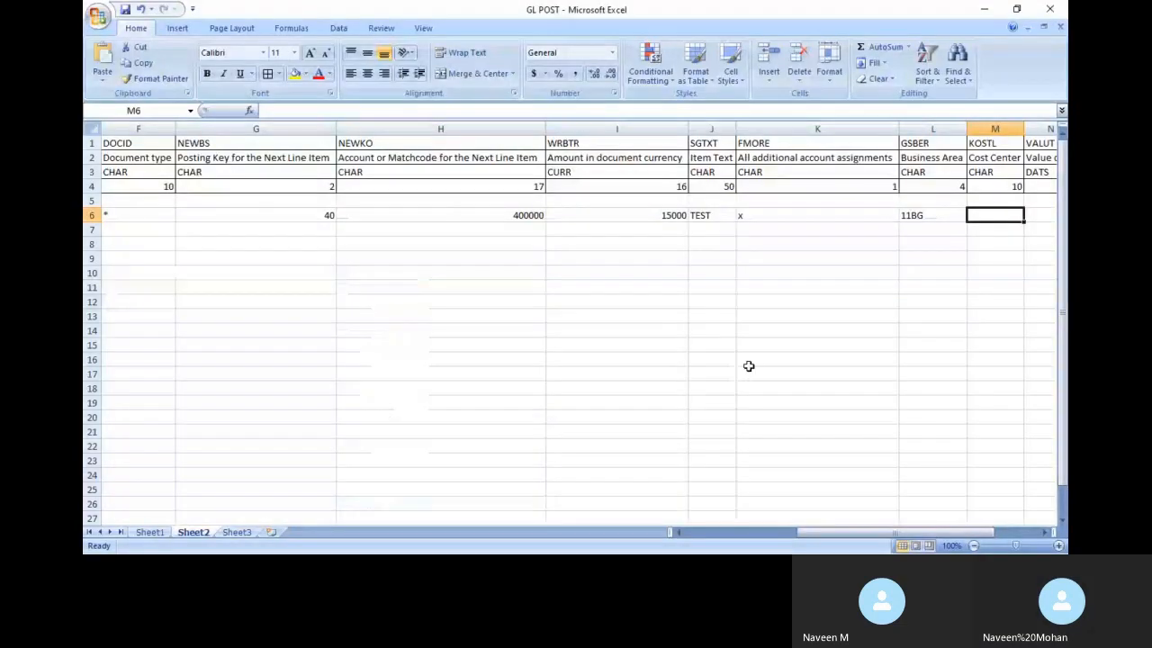
key(ctrl+v)
key(Tab)
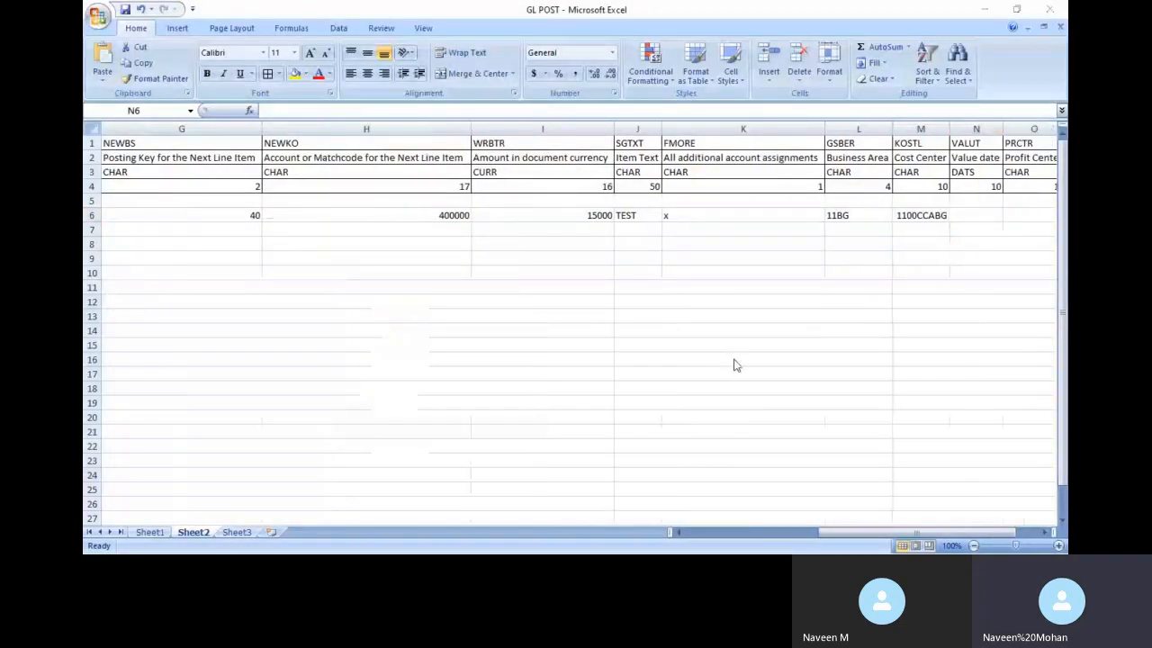
Enter value date 29.04.2020 in N6 and briefly select the FMORE column
key(alt+Tab)
key(alt+Tab)
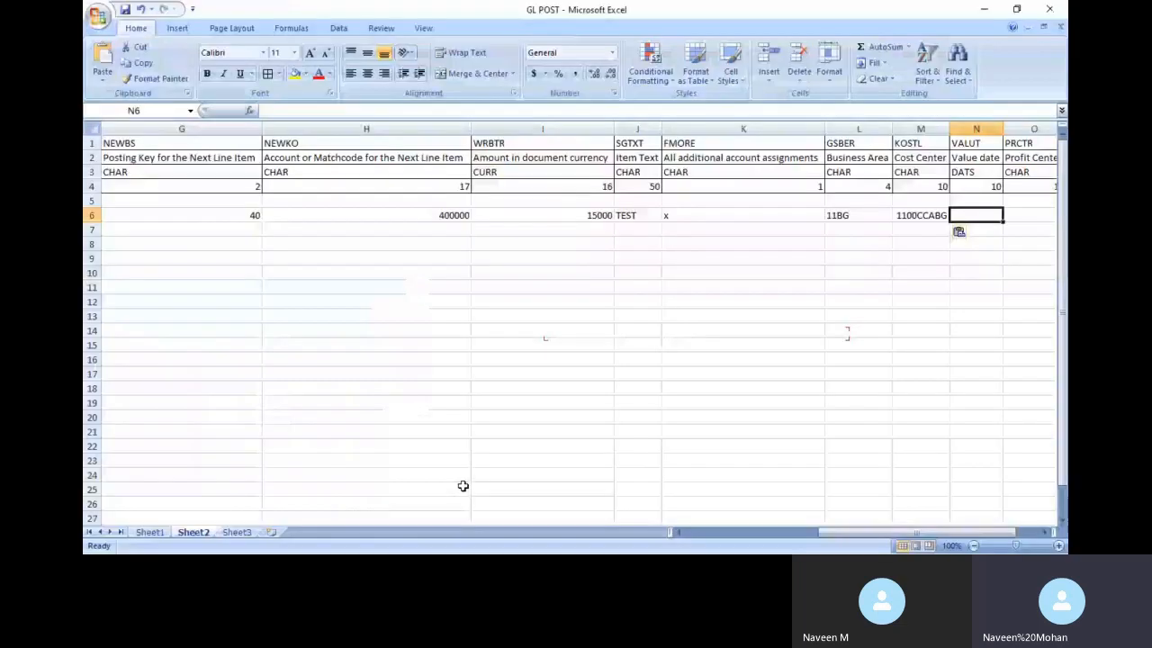
text(29.04.2020)
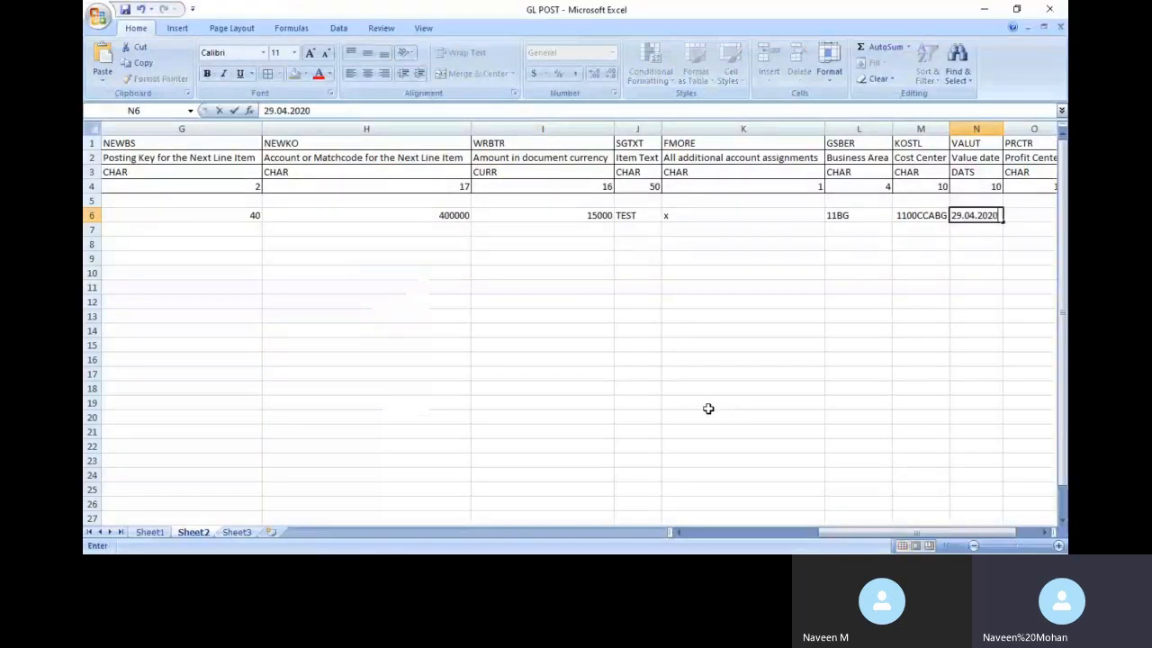
key(Tab)
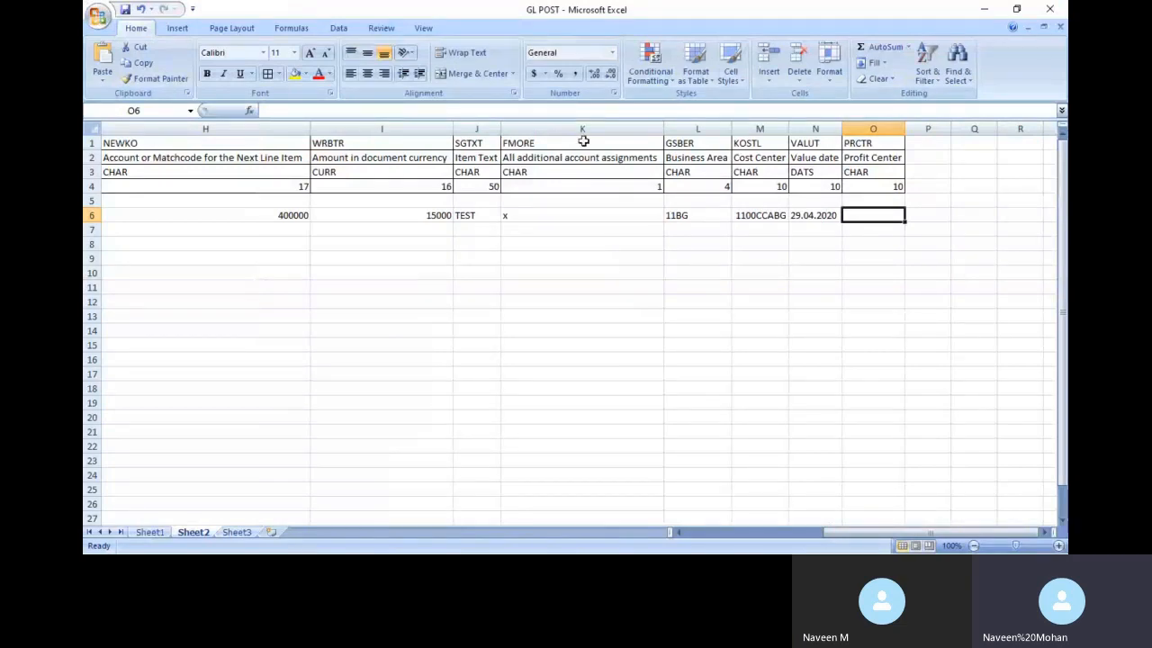
click(582, 129)
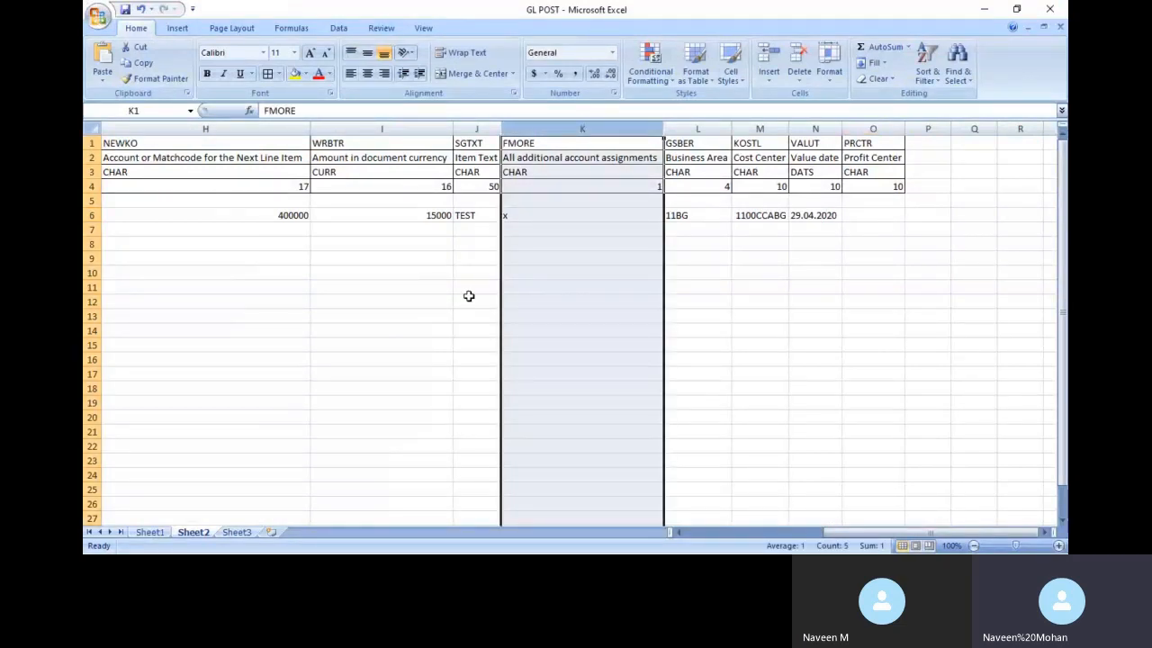
click(799, 315)
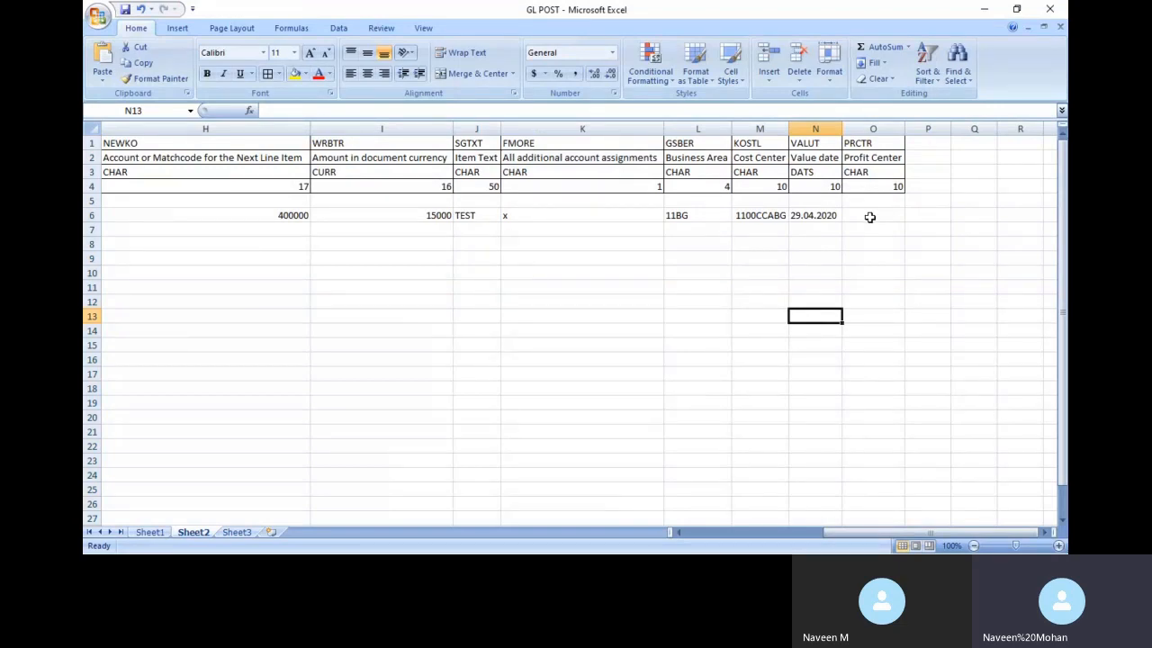
key(alt+Tab)
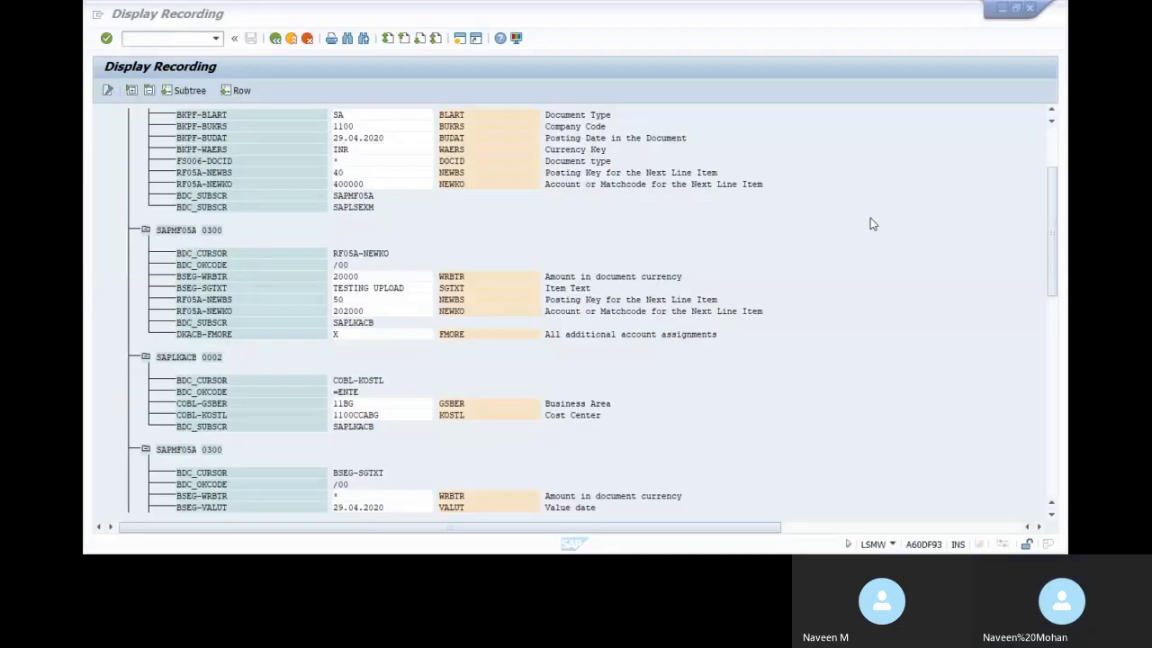
Find profit center 1100BG in the recording and enter it in cell O6
drag(1051, 267, 1060, 342)
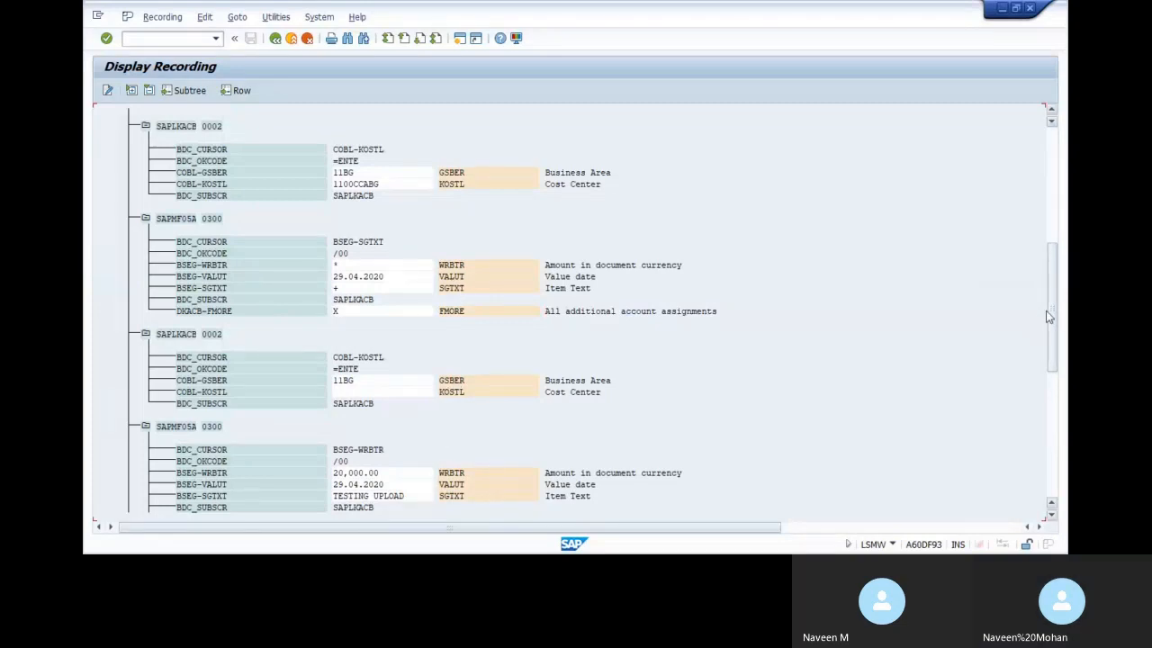
drag(1057, 317, 1057, 438)
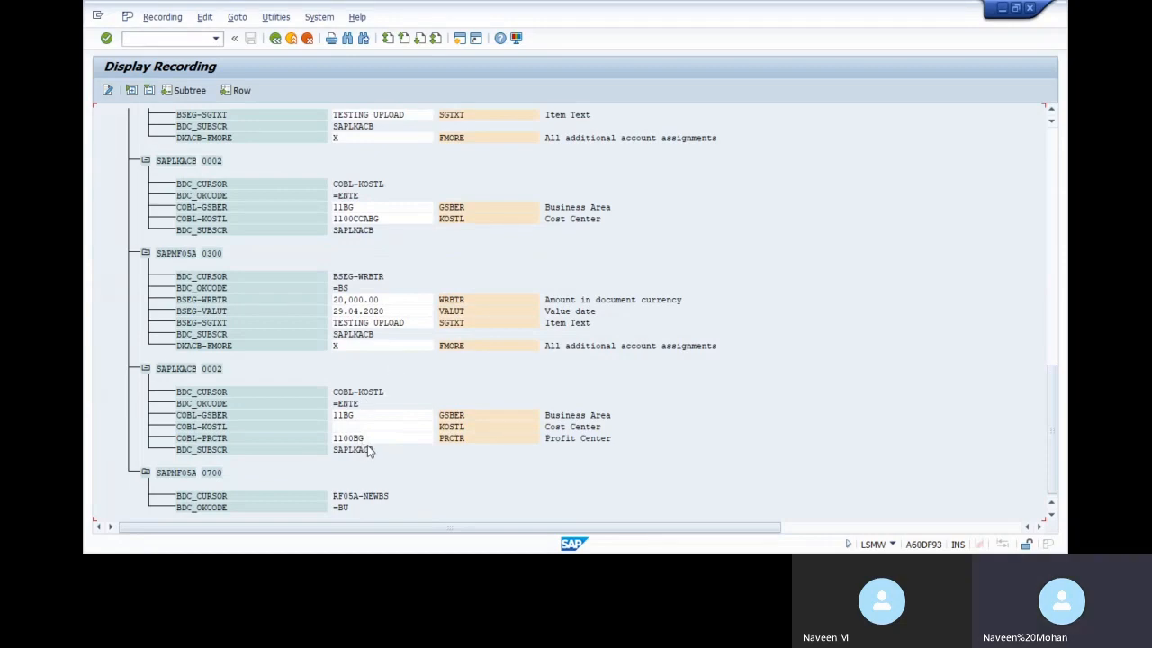
key(alt+Tab)
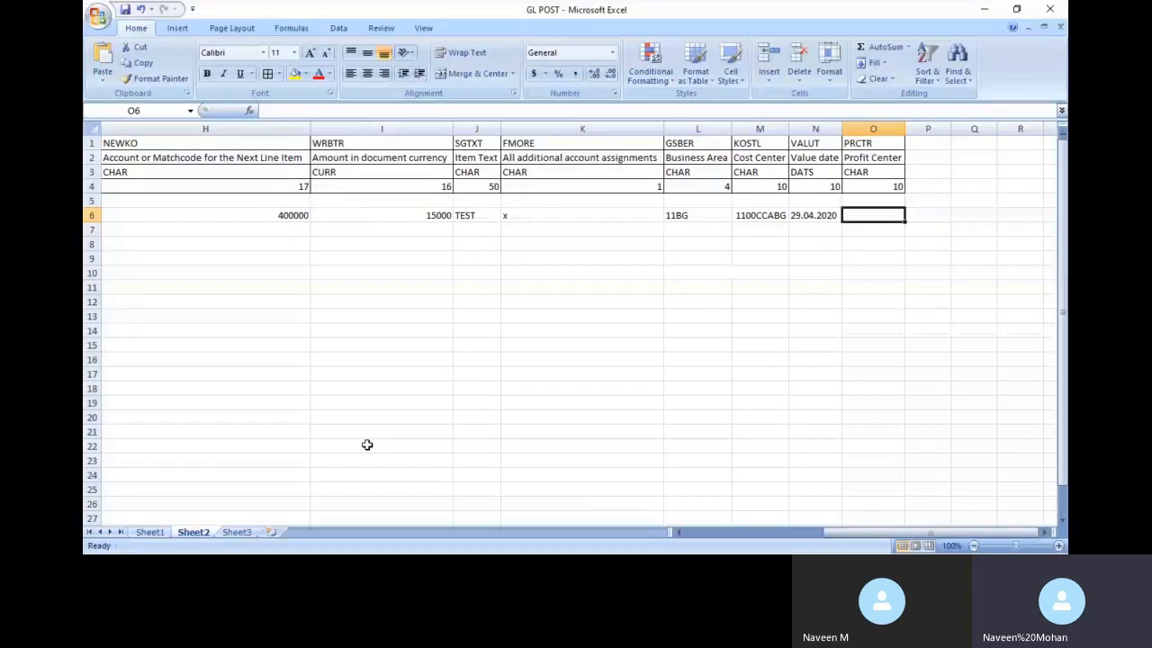
text(1100B)
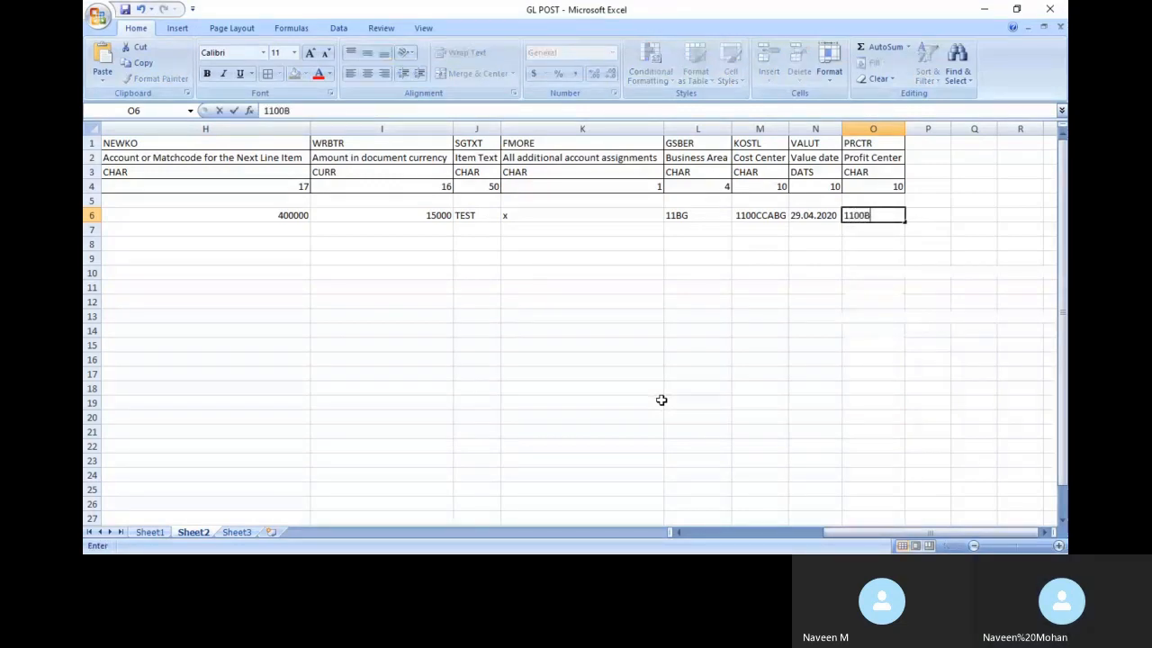
text(G)
key(Return)
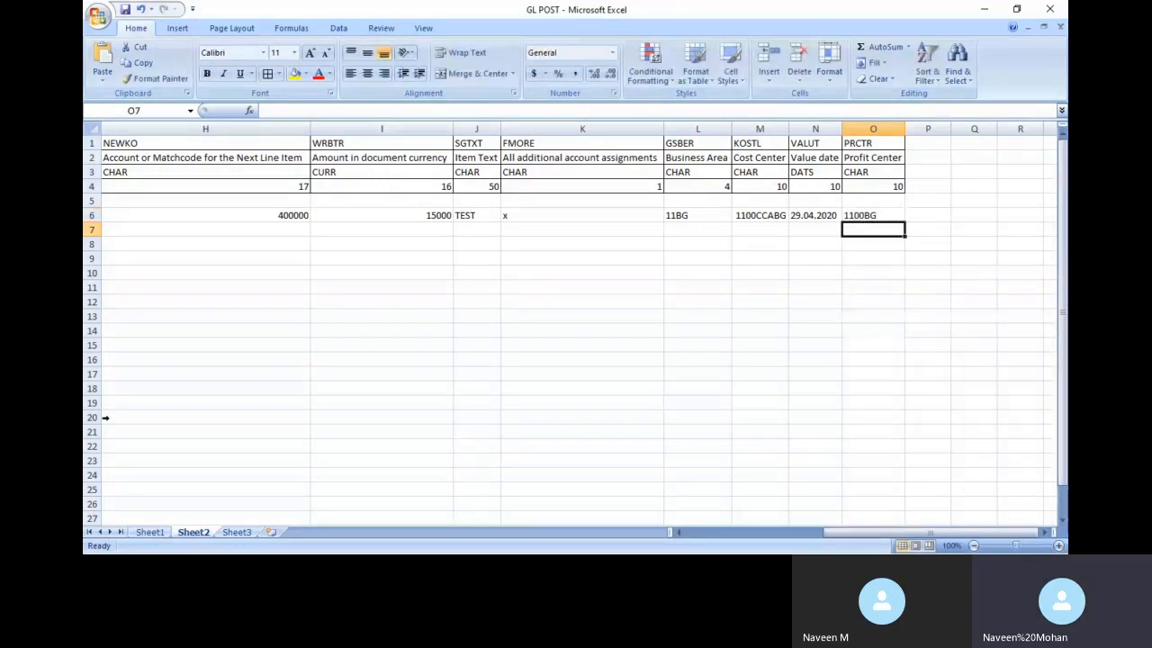
drag(846, 532, 690, 532)
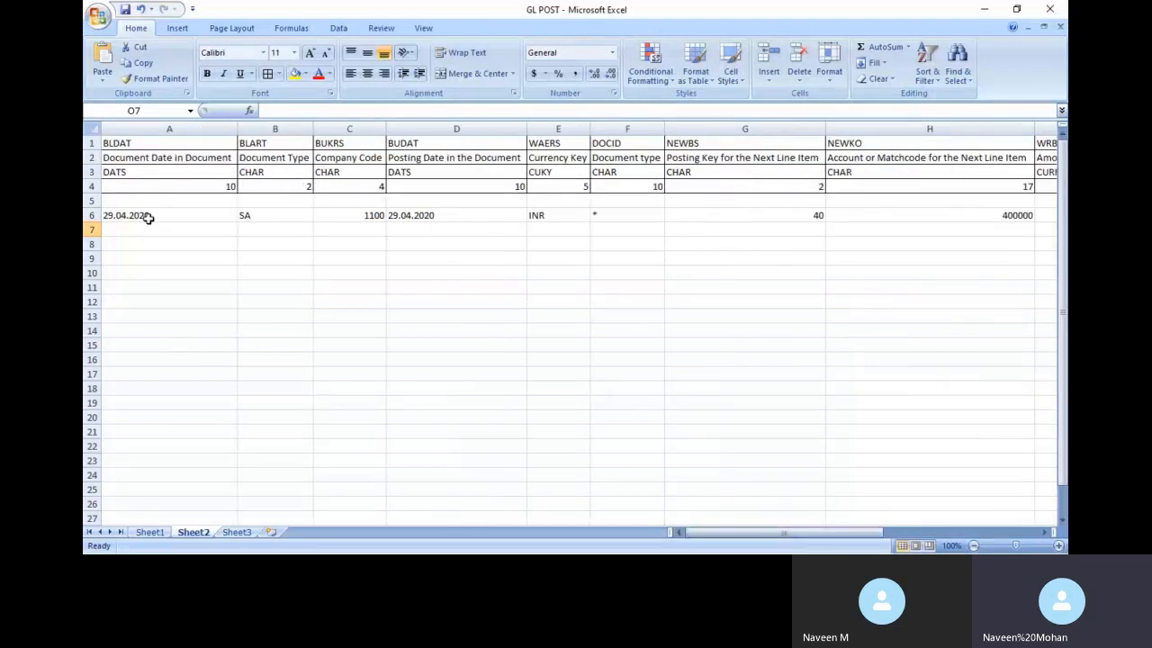
Fill A7 to E7 with 28.04.2020, SA, 1100, 28.04.2020 and INR
click(149, 232)
key(ctrl+d)
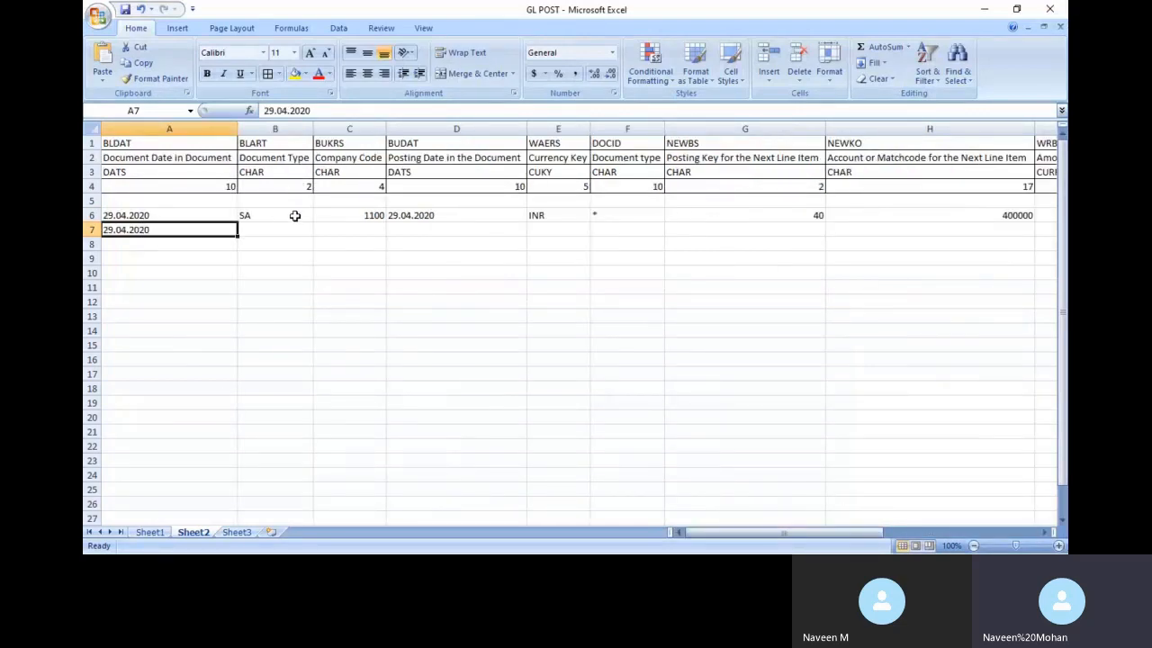
click(252, 225)
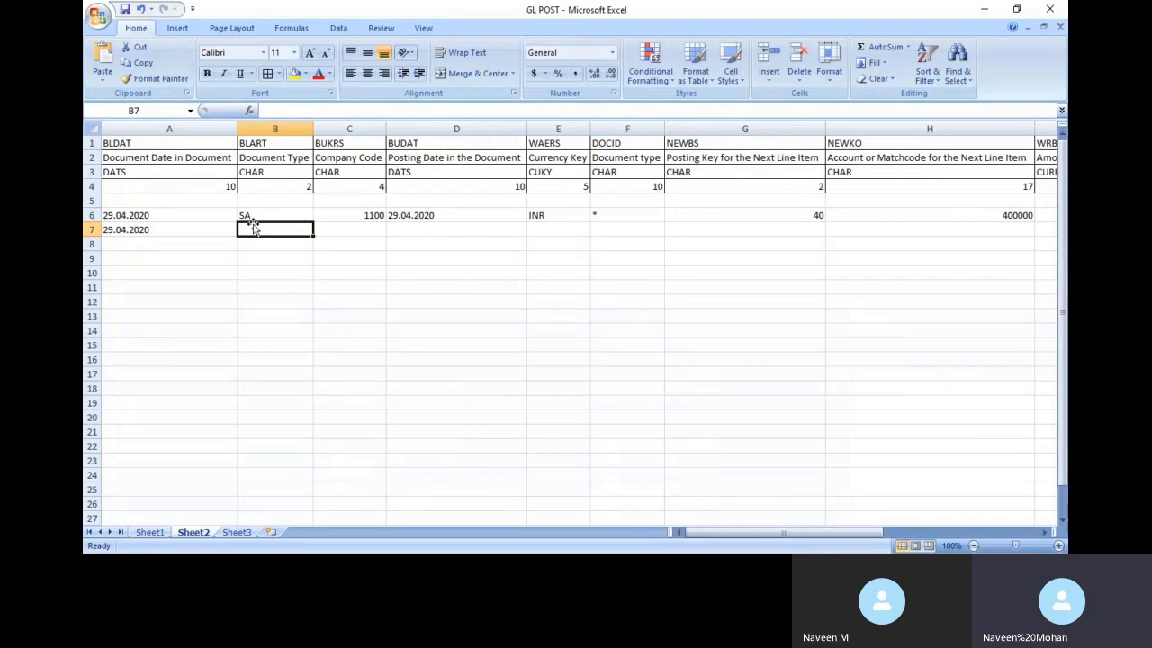
click(108, 229)
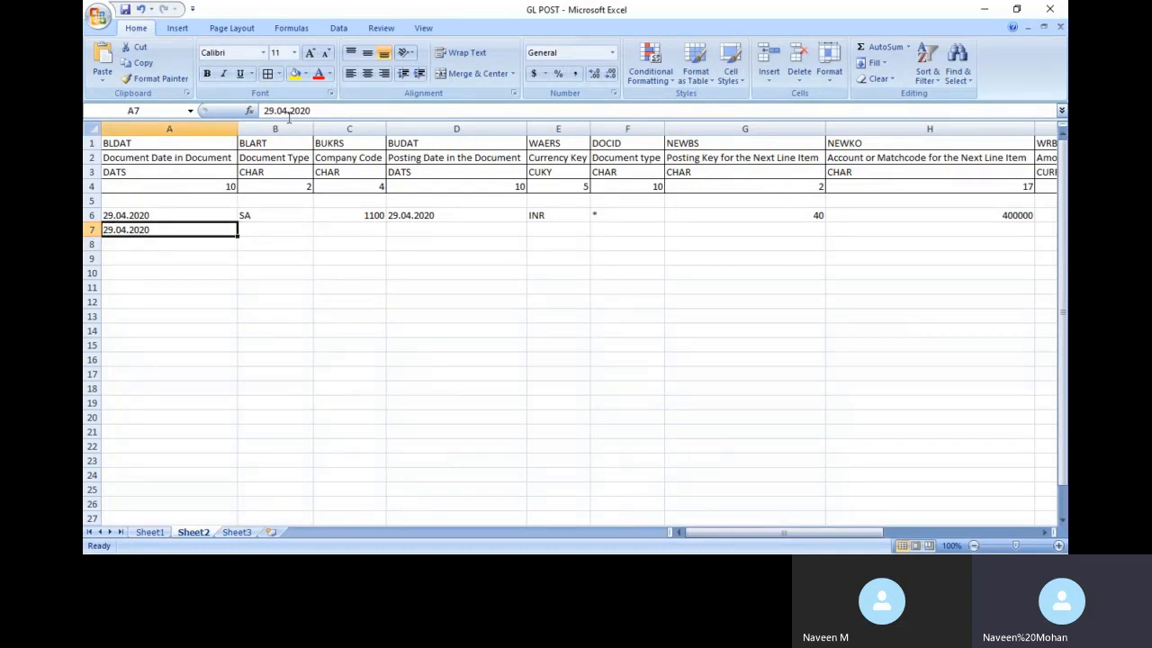
click(271, 112)
key(BackSpace)
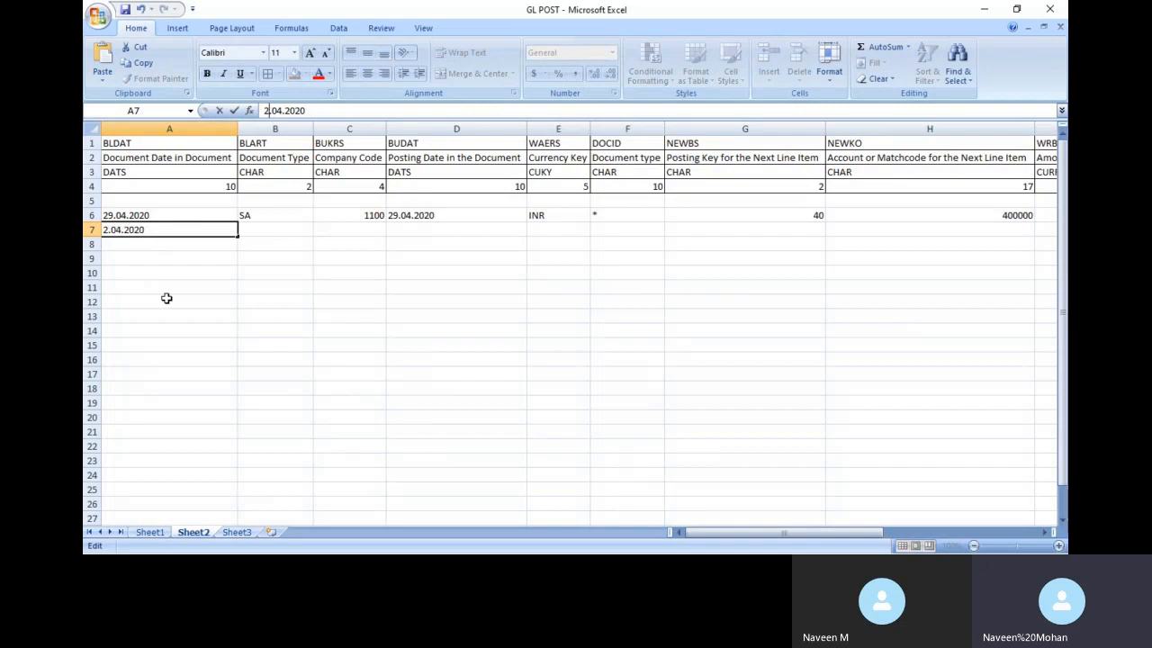
text(8)
click(256, 237)
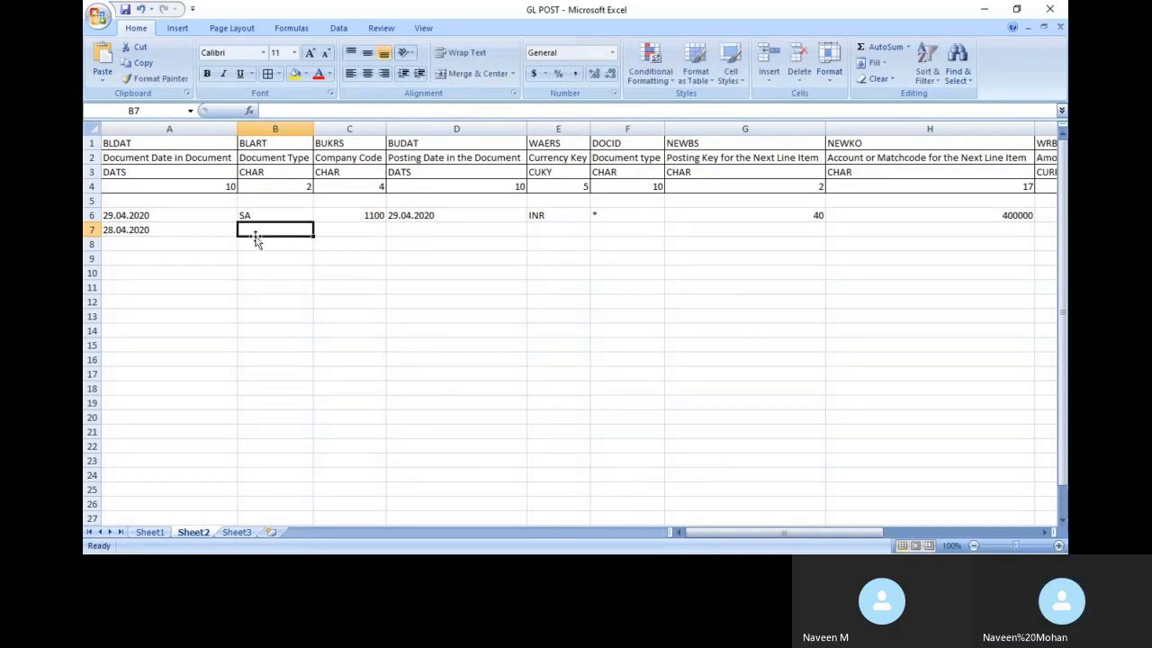
text(SA)
click(376, 227)
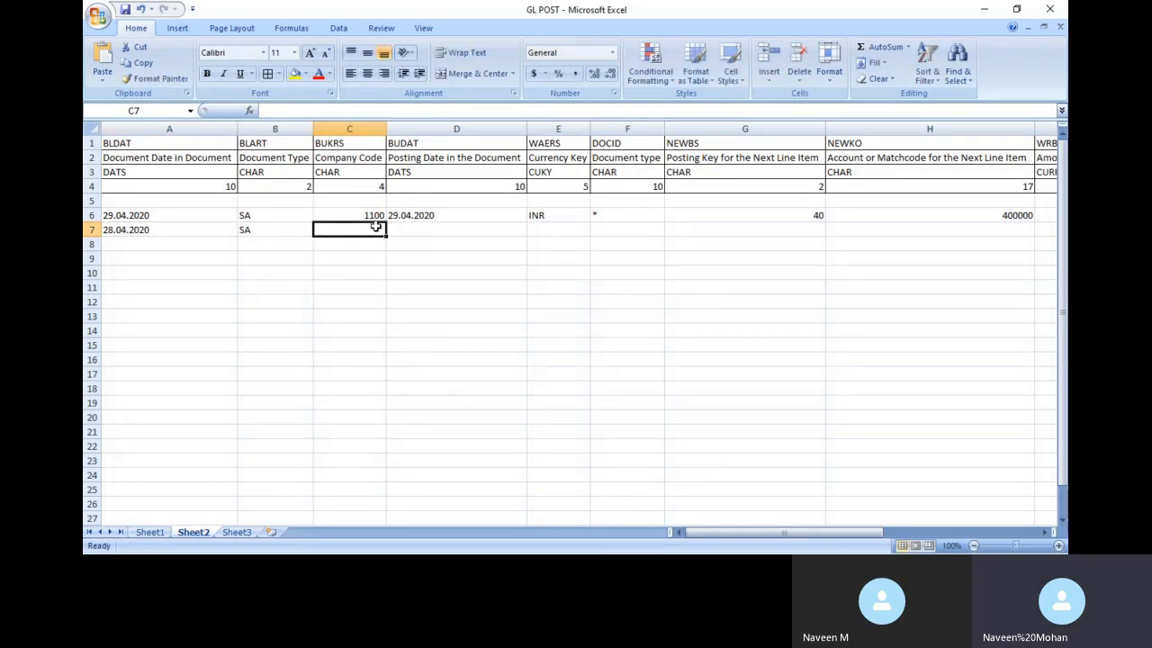
key(ctrl+d)
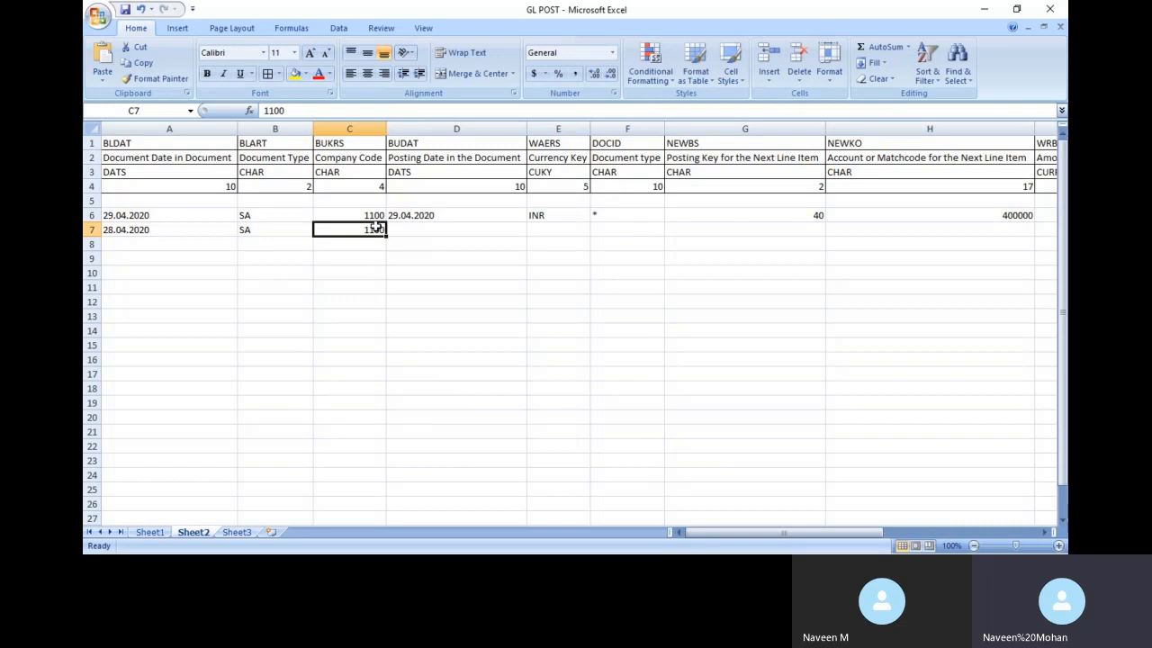
click(142, 234)
key(ctrl+c)
key(Right)
key(Right)
key(Right)
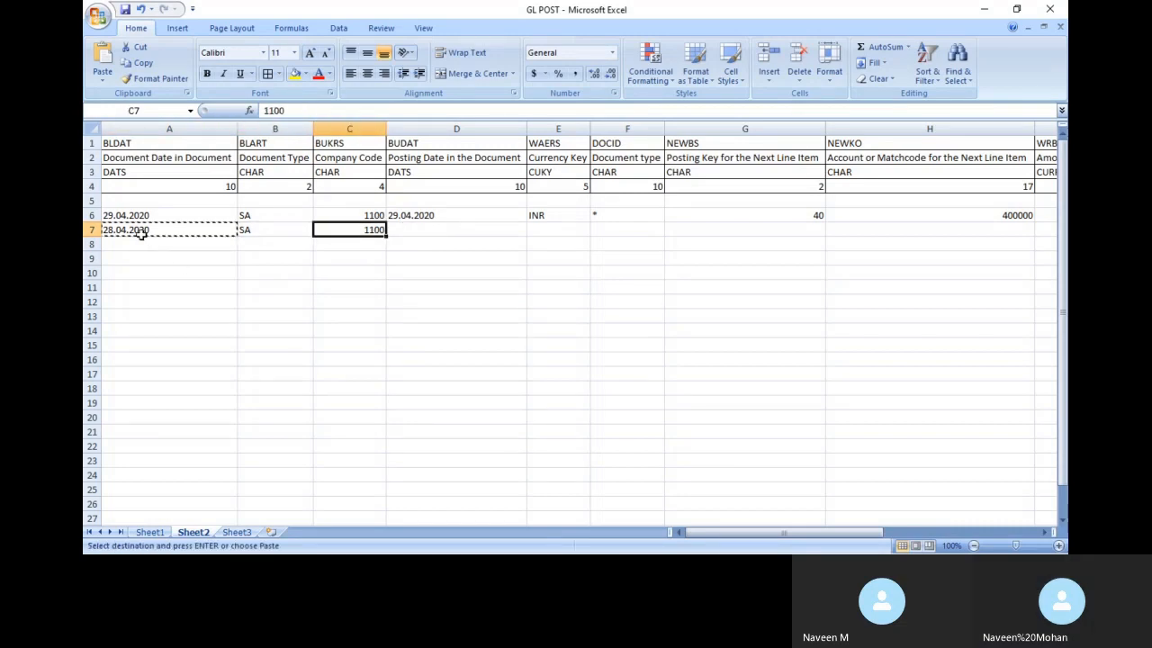
key(ctrl+v)
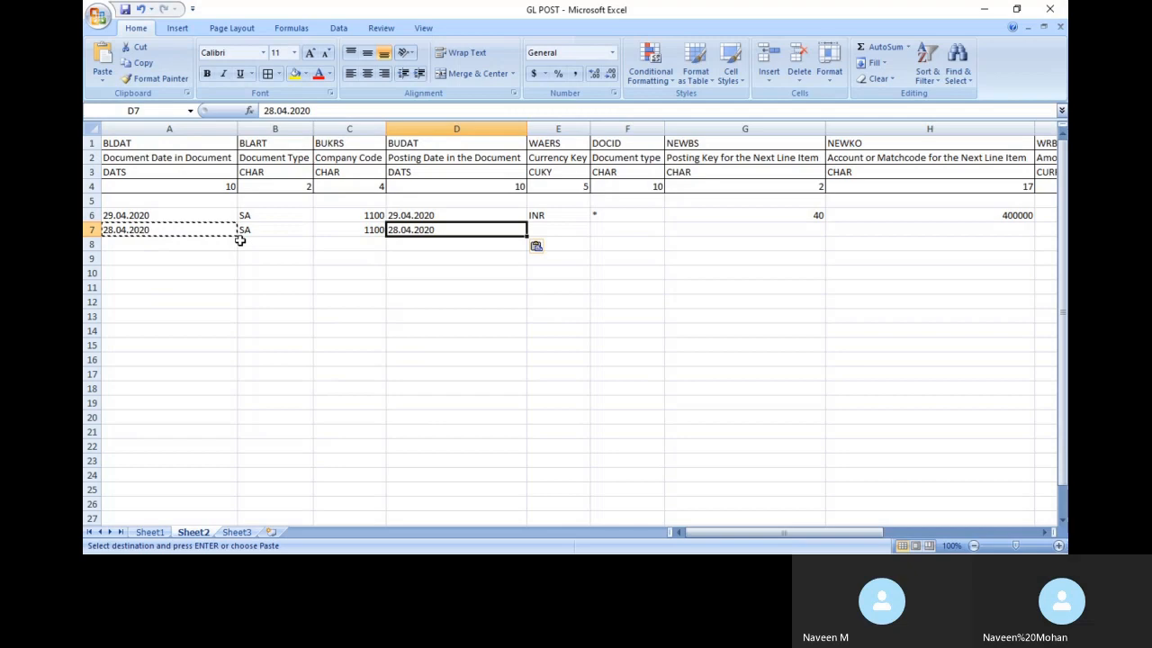
click(537, 232)
key(ctrl+v)
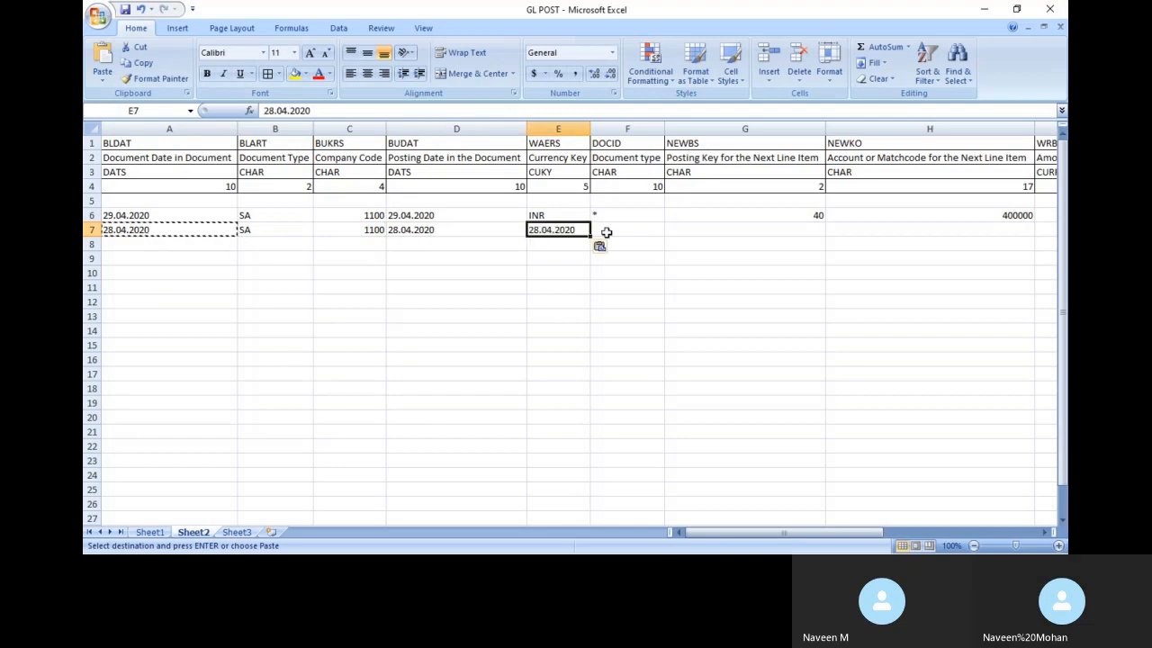
key(Delete)
text(INR)
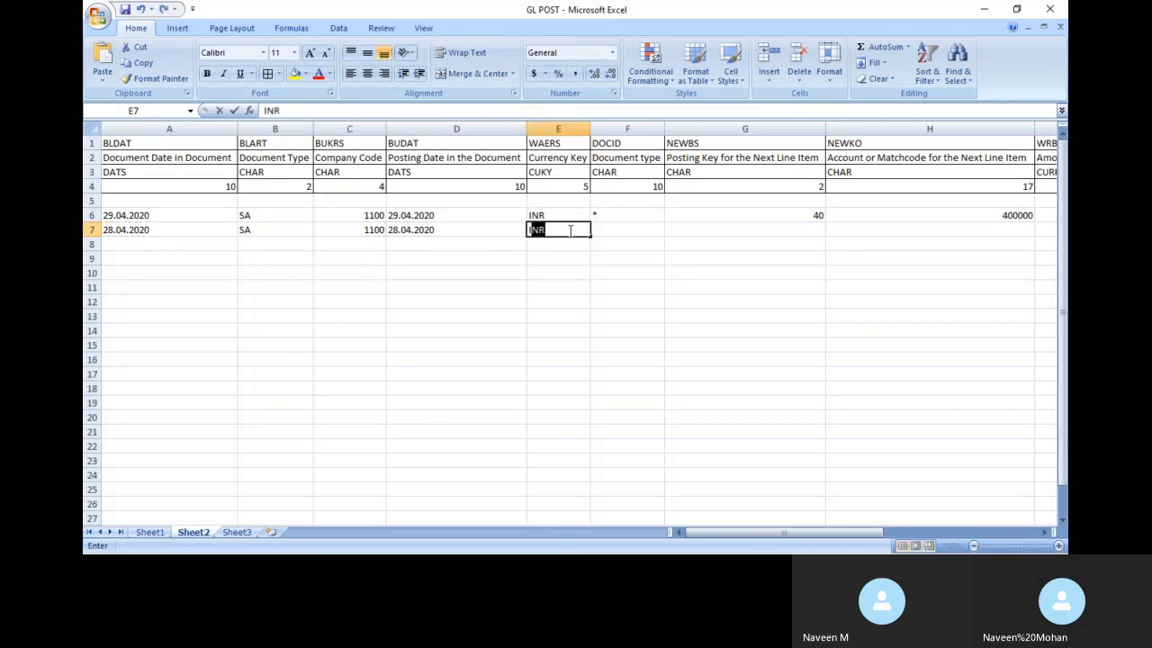
key(Tab)
Fill F7 to L7 with *, posting key 40, account 400001, amount 20000, TEST, x and 11CH
text(*)
key(Tab)
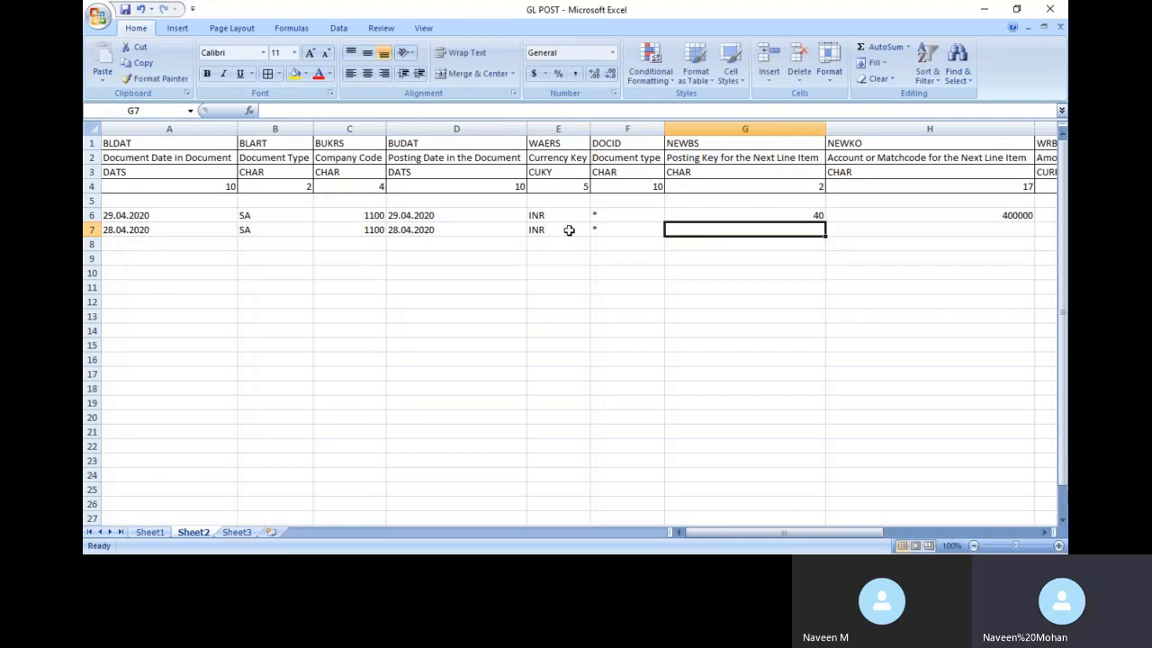
text(4)
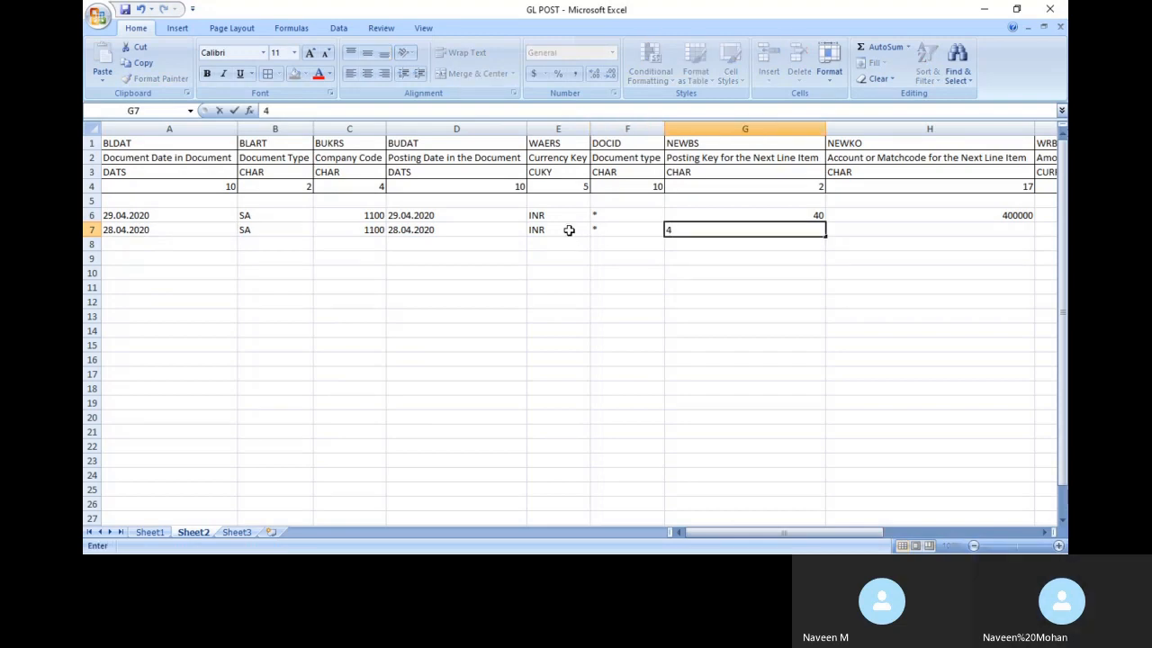
key(Tab)
key(Left)
text(40)
key(Tab)
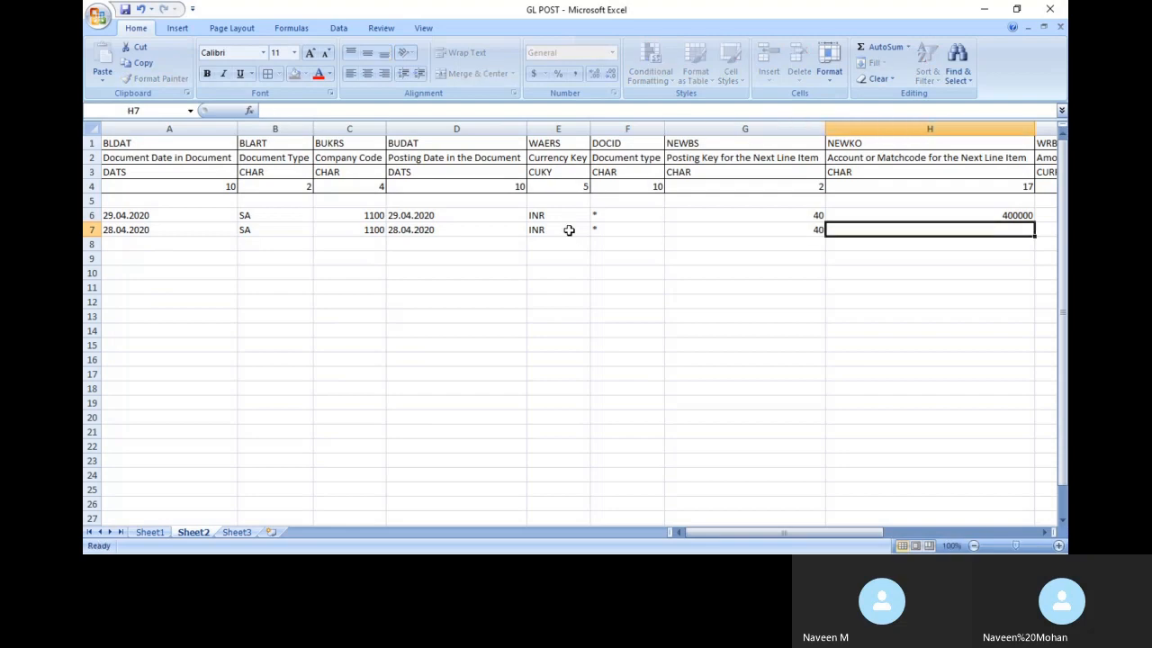
text(400001)
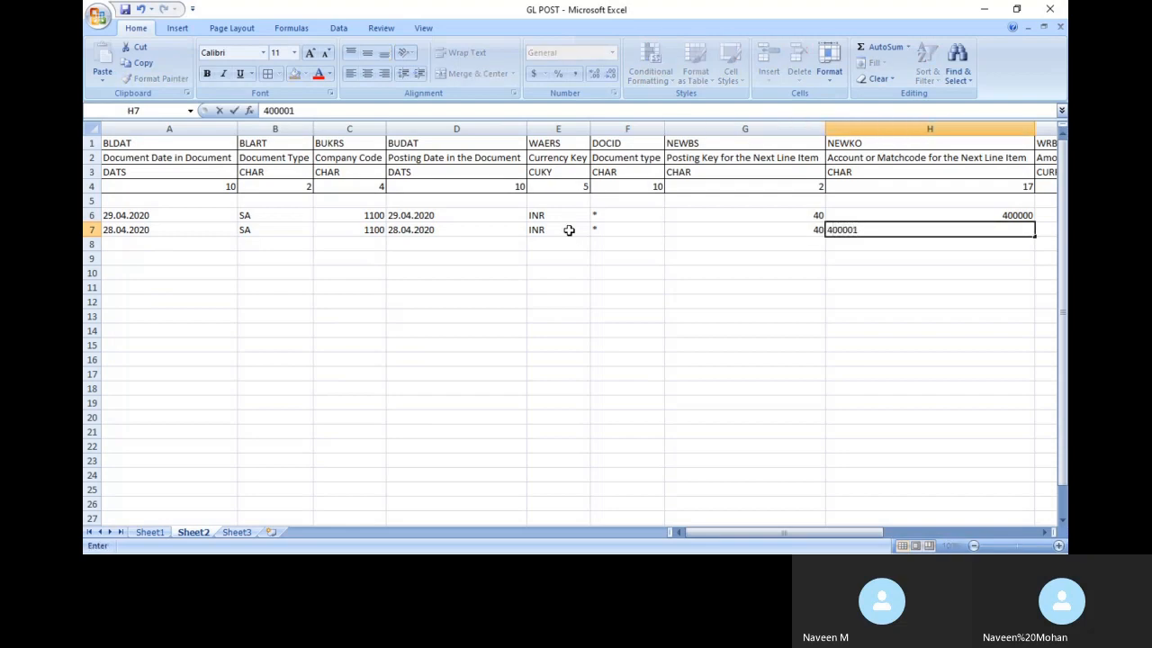
key(Tab)
text(20000)
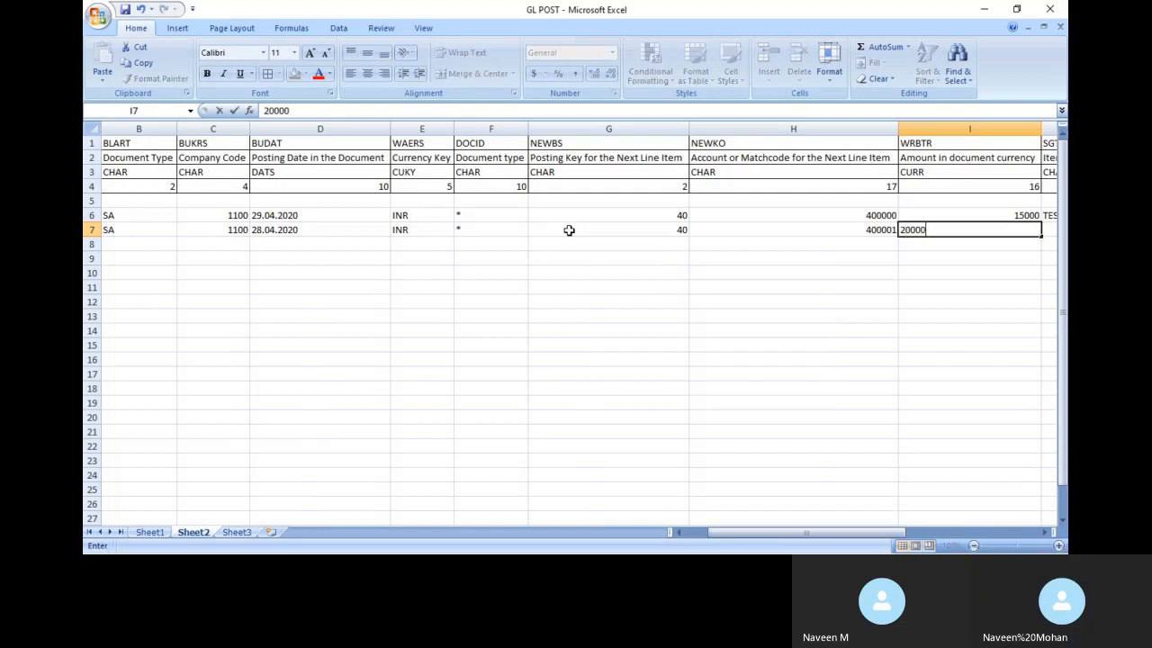
key(Tab)
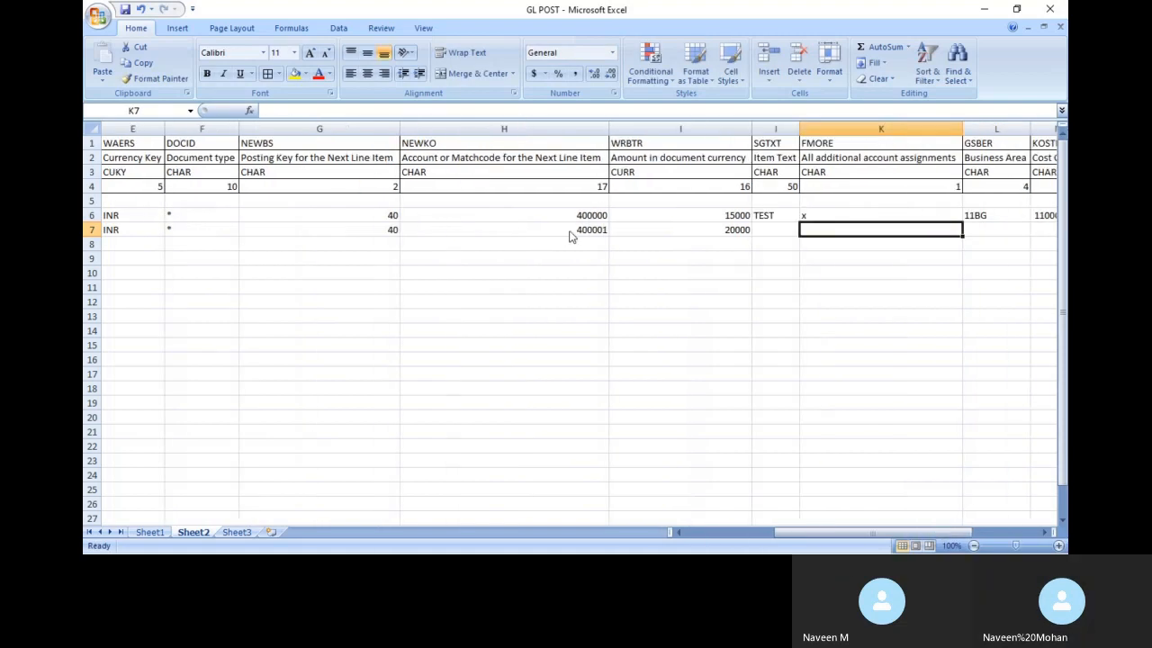
key(ctrl+d)
key(Tab)
text(x)
key(Tab)
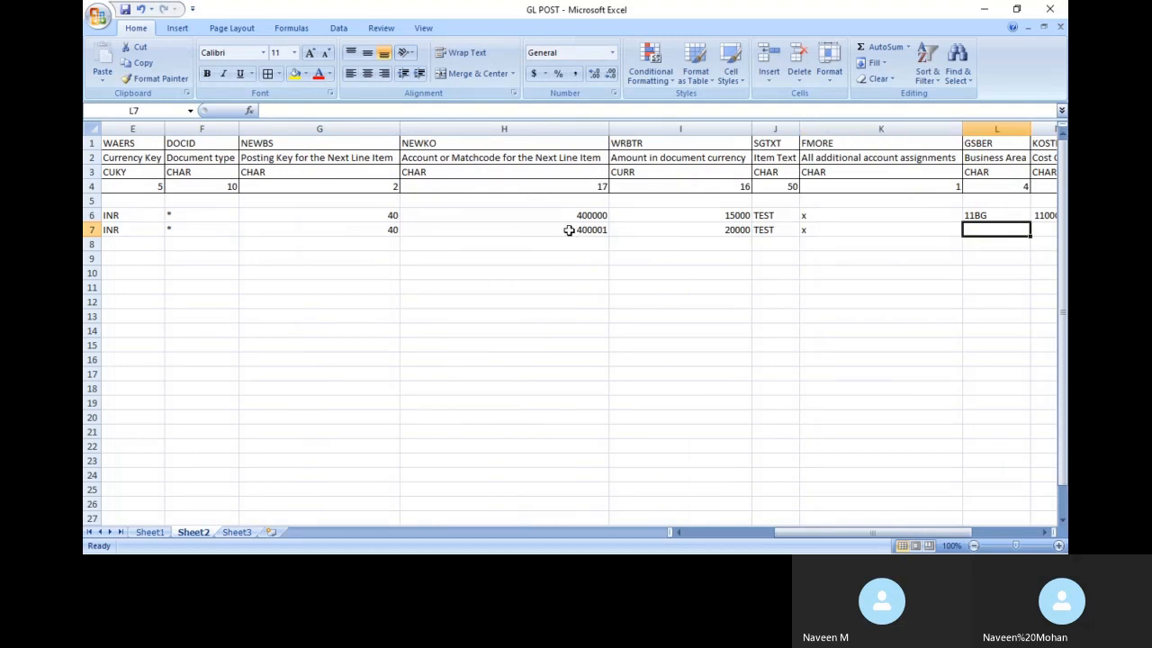
text(11C)
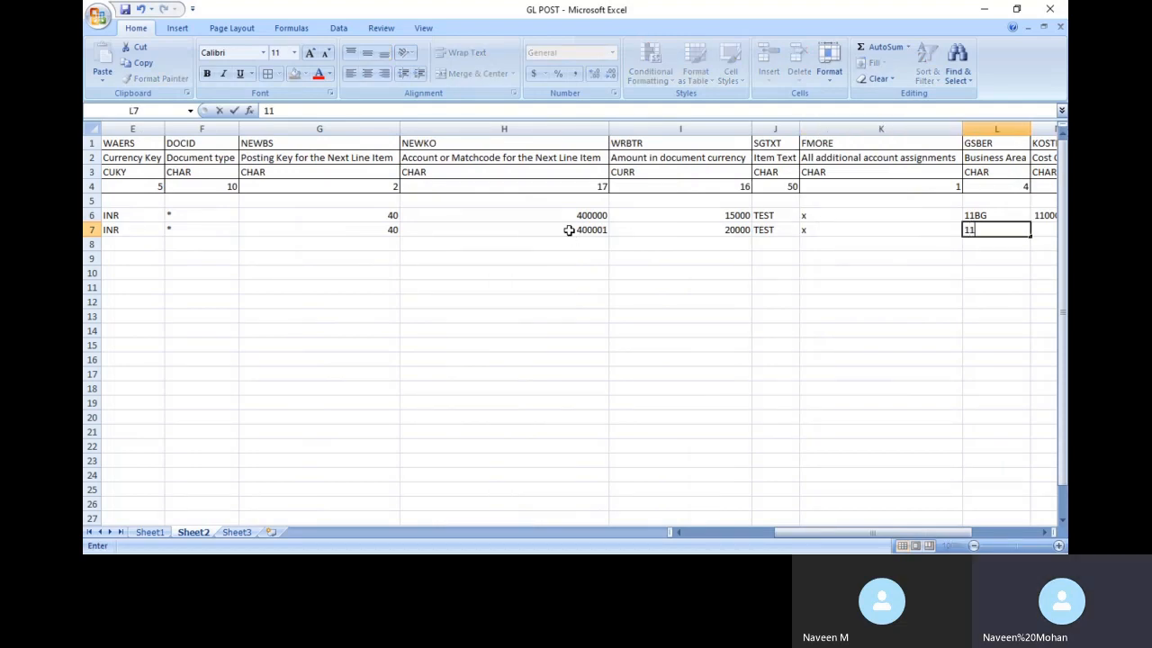
text(H)
key(Tab)
key(alt+Tab)
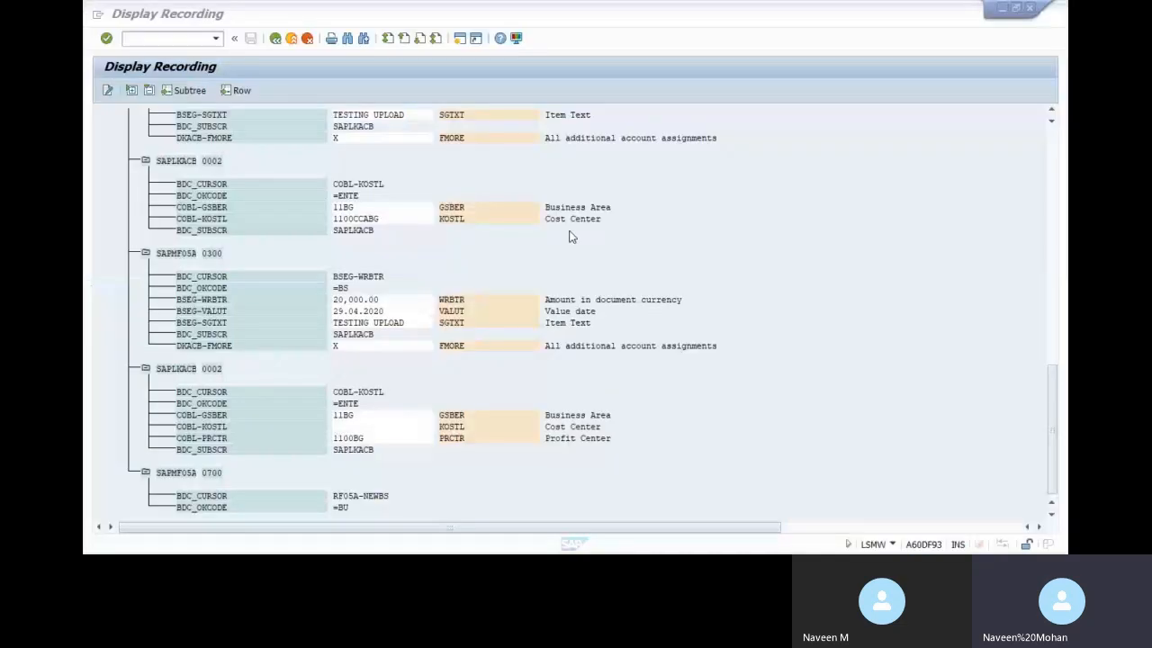
Display cost center 1100ccach of controlling area 1100 with the /OKS03 transaction
click(154, 39)
text(/O)
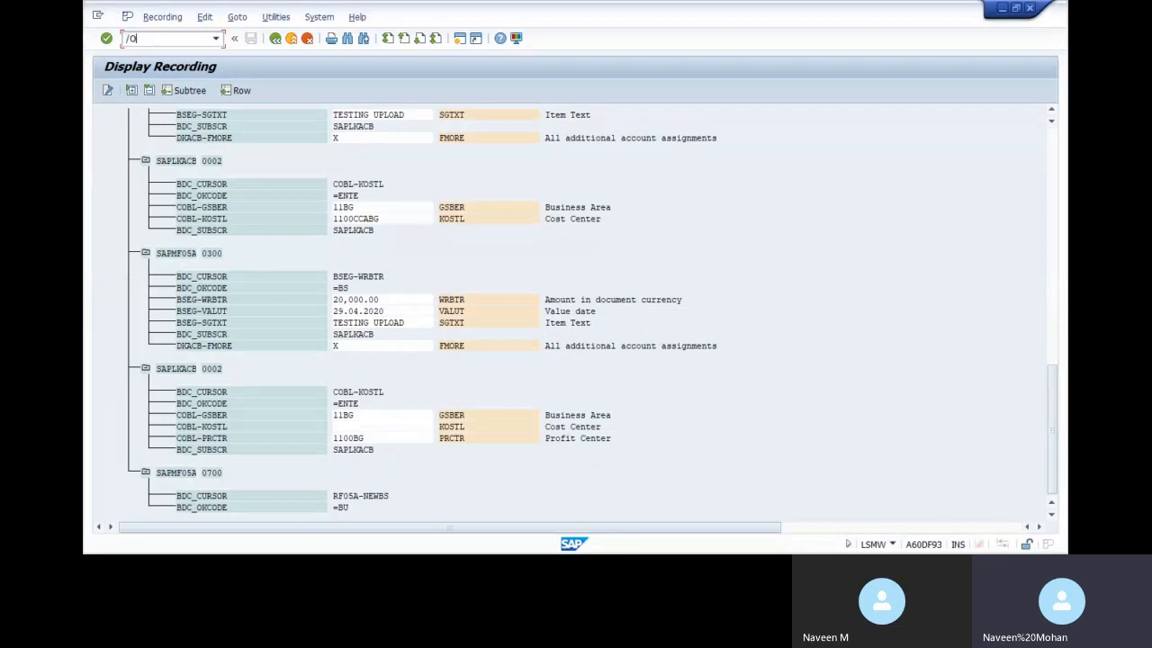
text(KS03)
key(Return)
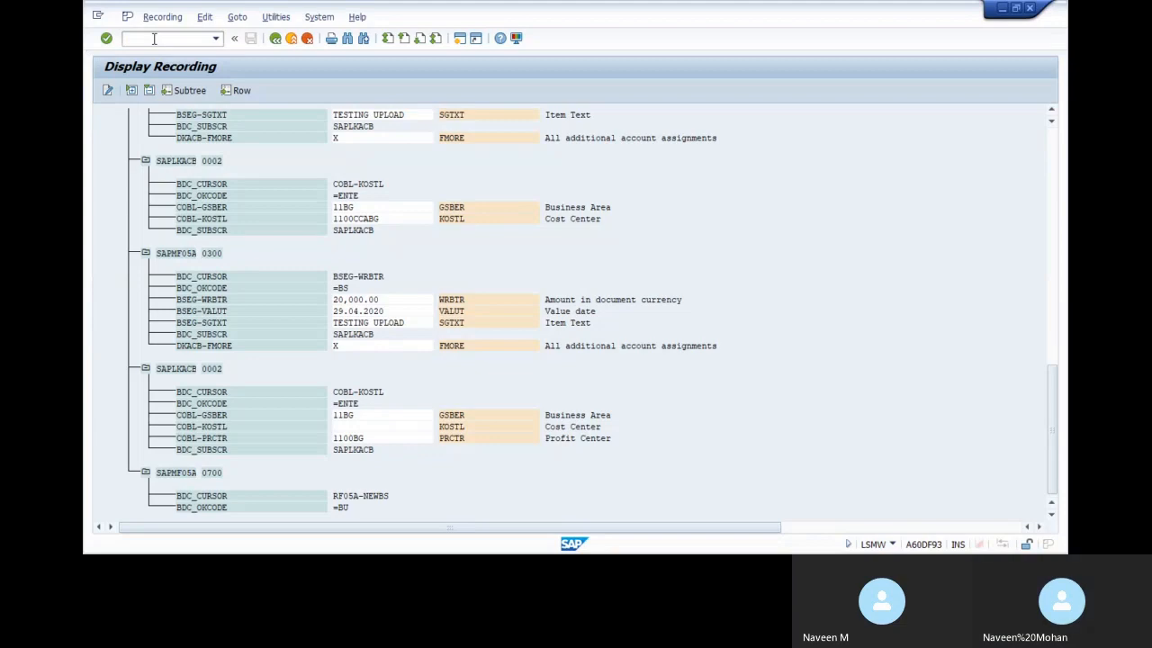
text(110)
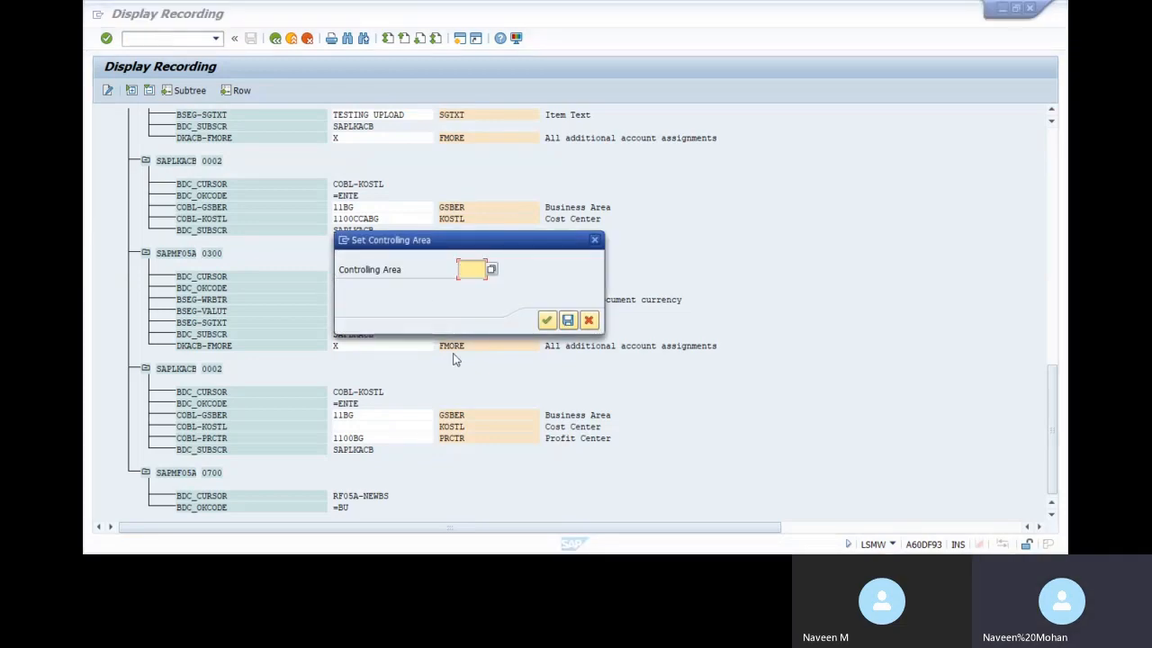
text(0)
key(Return)
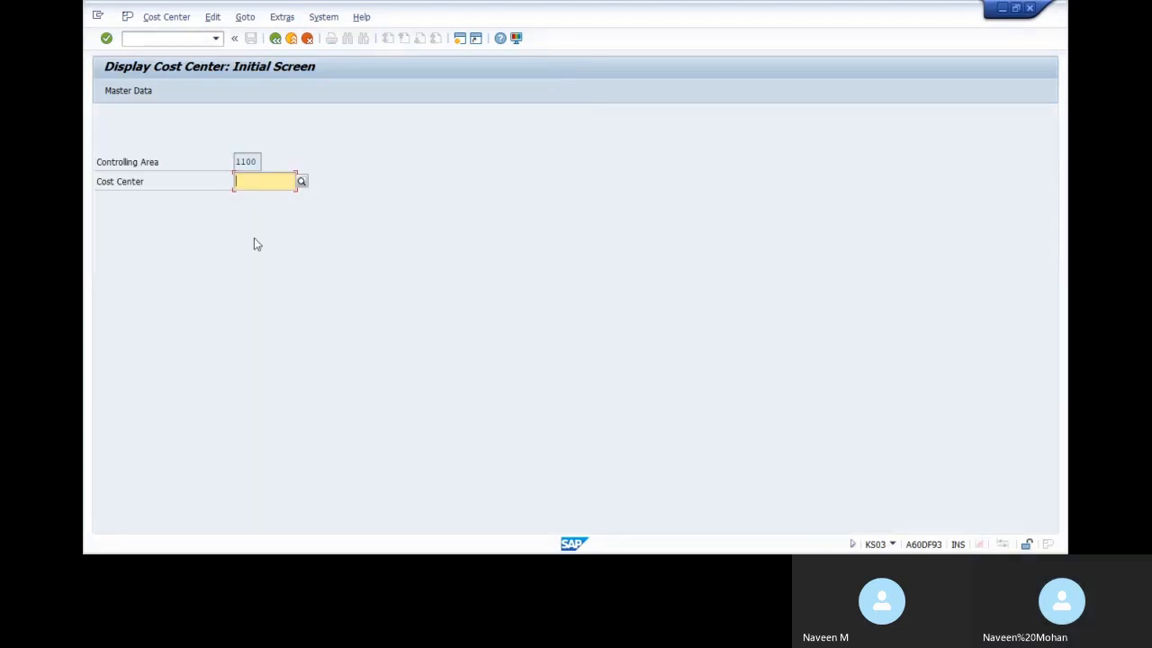
key(BackSpace)
click(273, 213)
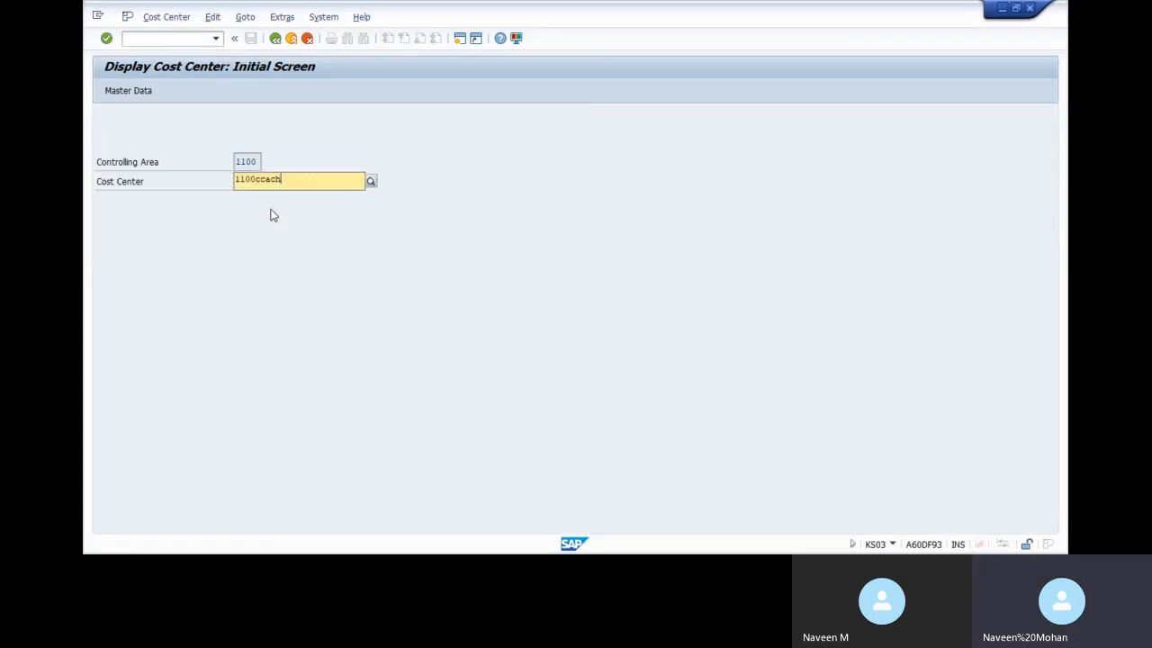
key(Return)
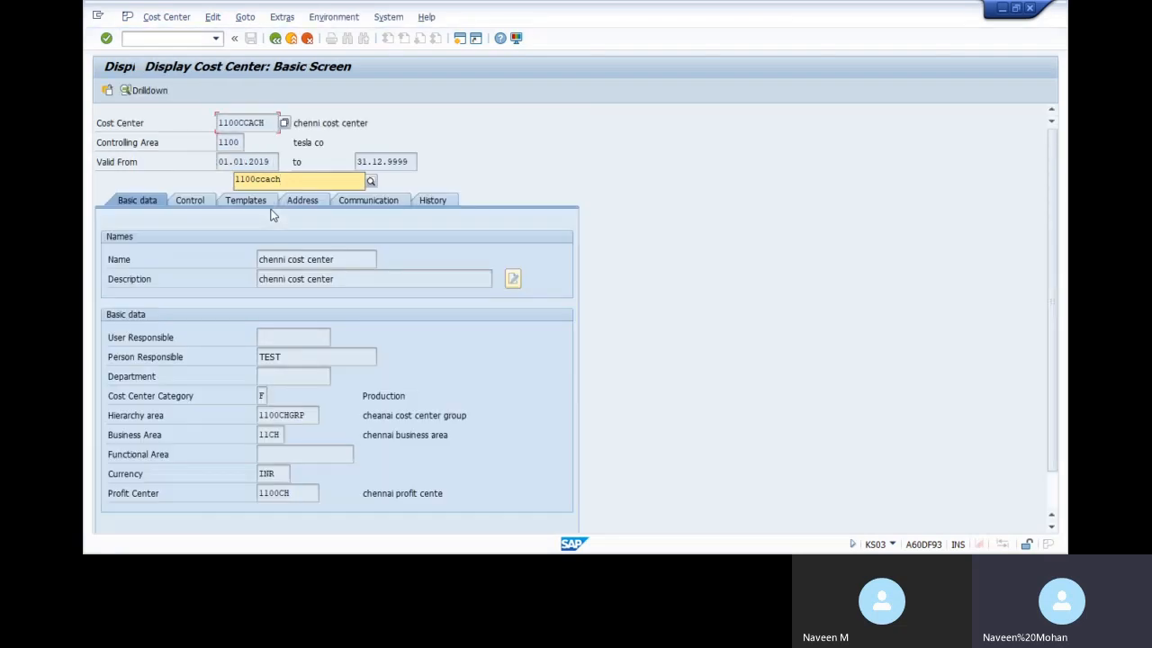
Paste cost center 1100ccach into cell M7 of the Excel sheet
key(alt+Tab)
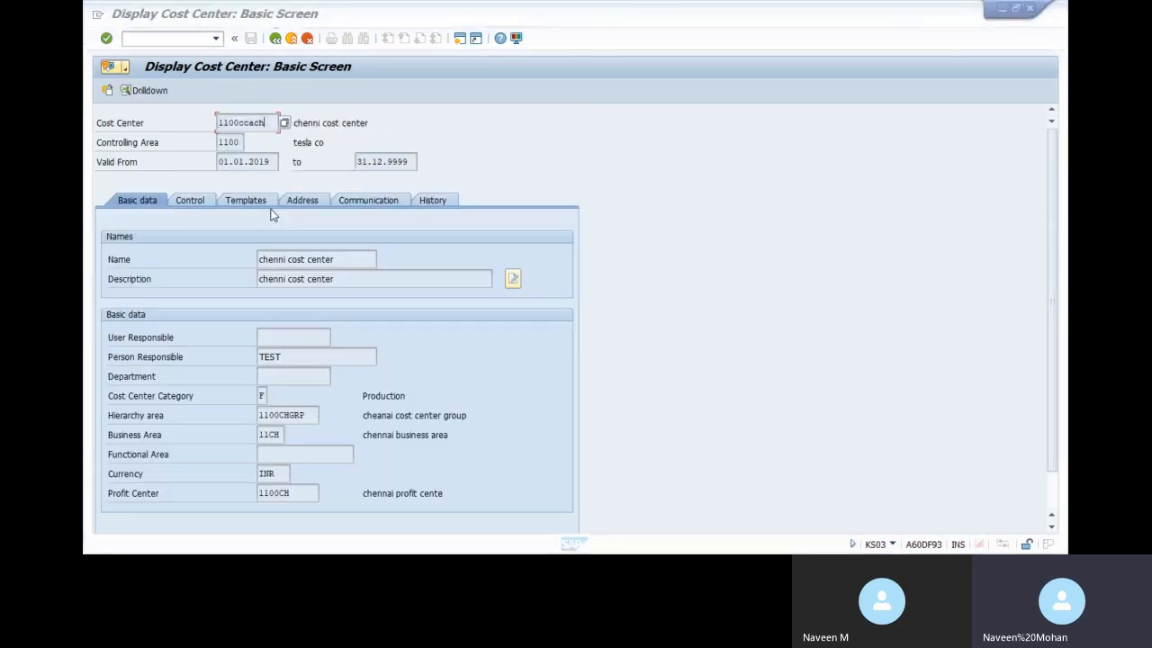
key(ctrl+v)
key(Tab)
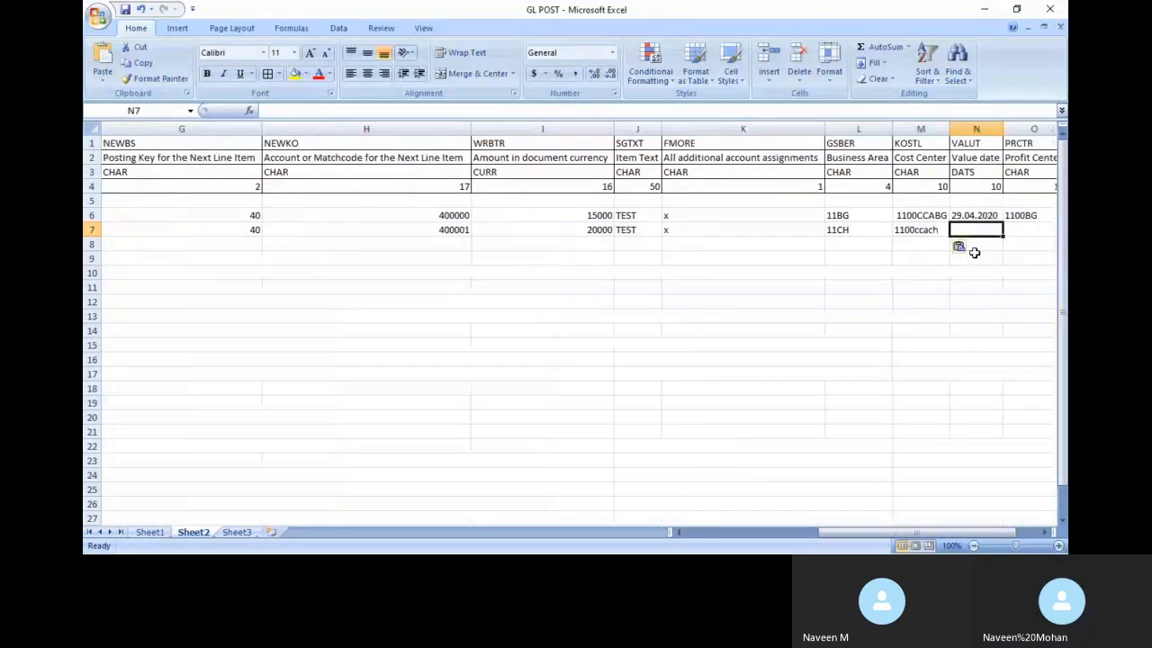
Enter value date 28.04.2020 in N7 and profit center 1100CH in O7
text(1100ccach)
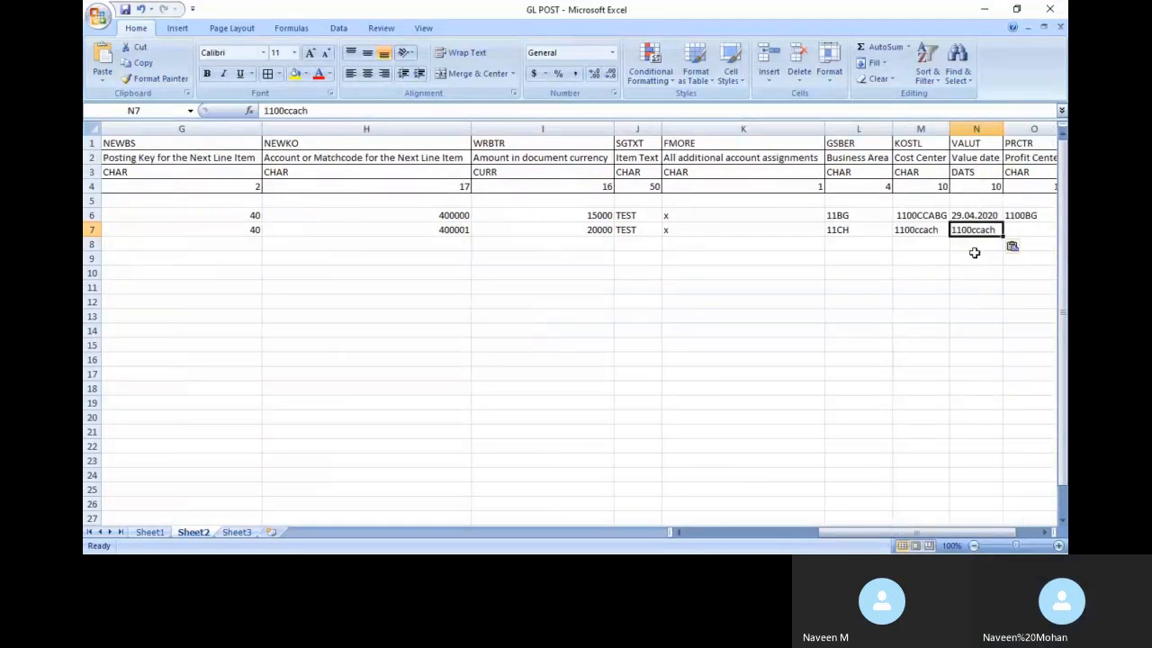
key(BackSpace)
text(2)
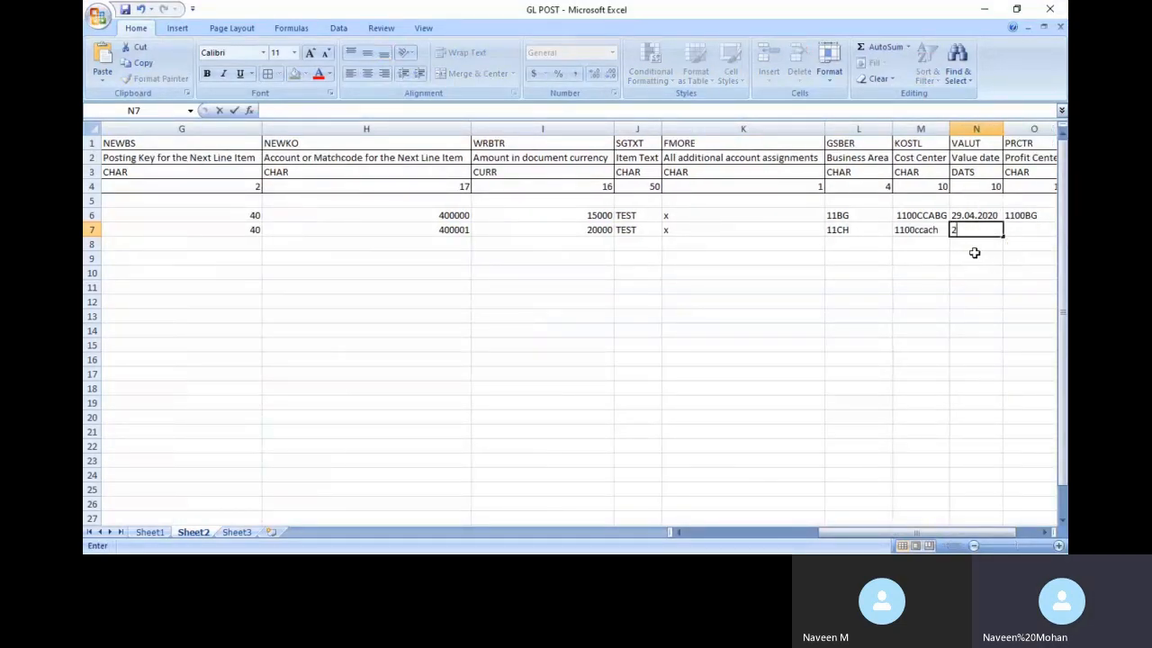
text(8.04.2020)
key(Tab)
text(11)
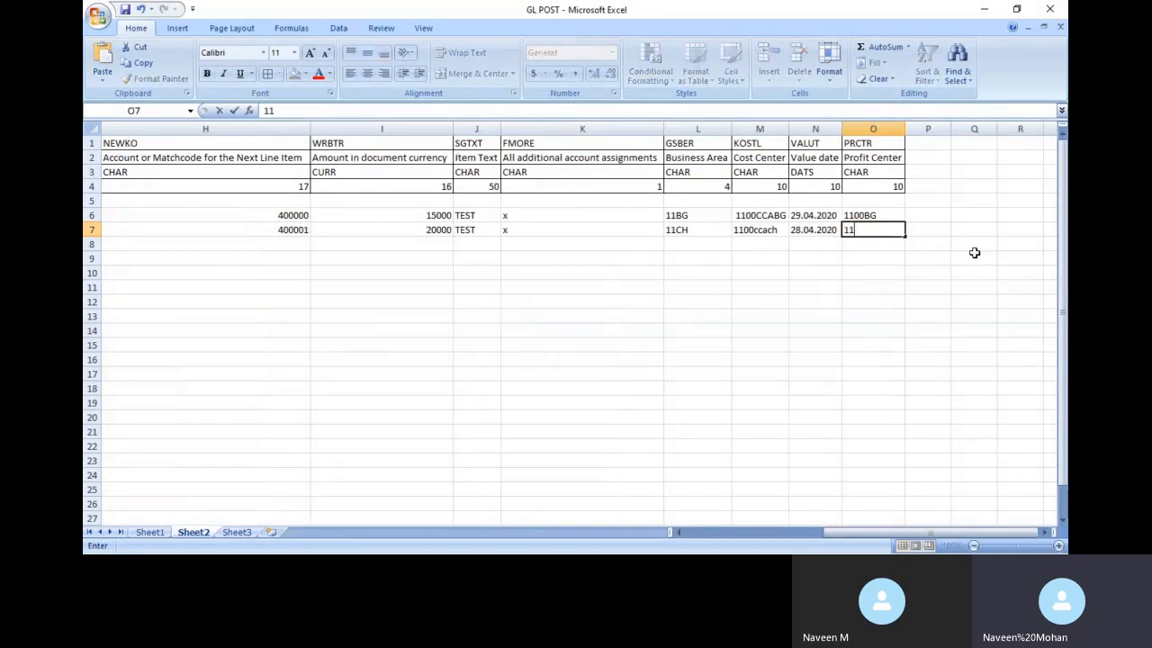
text(00CH)
Select the profit center value 1100CH in SAP's cost center details
key(alt+Tab)
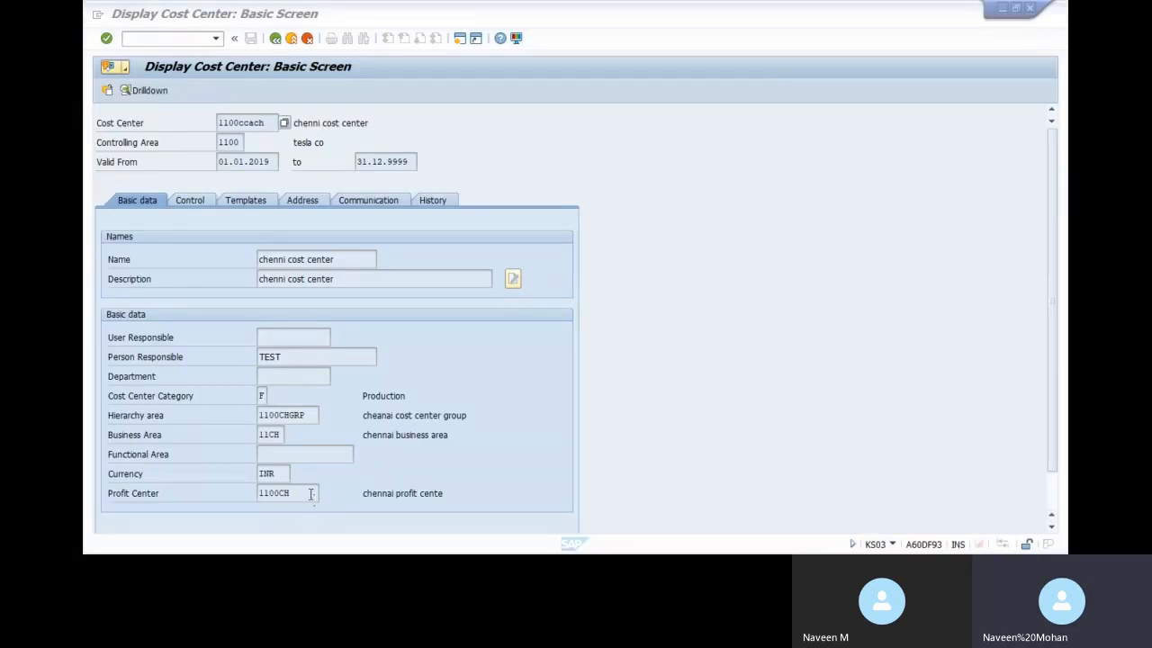
click(311, 495)
drag(290, 493, 248, 500)
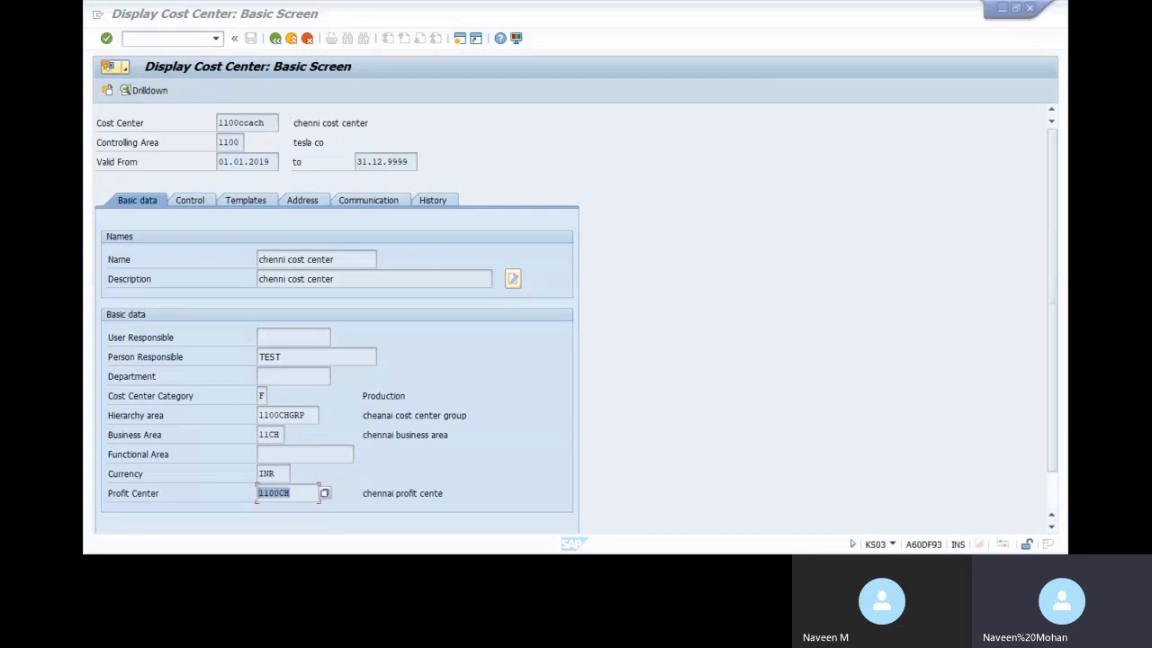
key(alt+Tab)
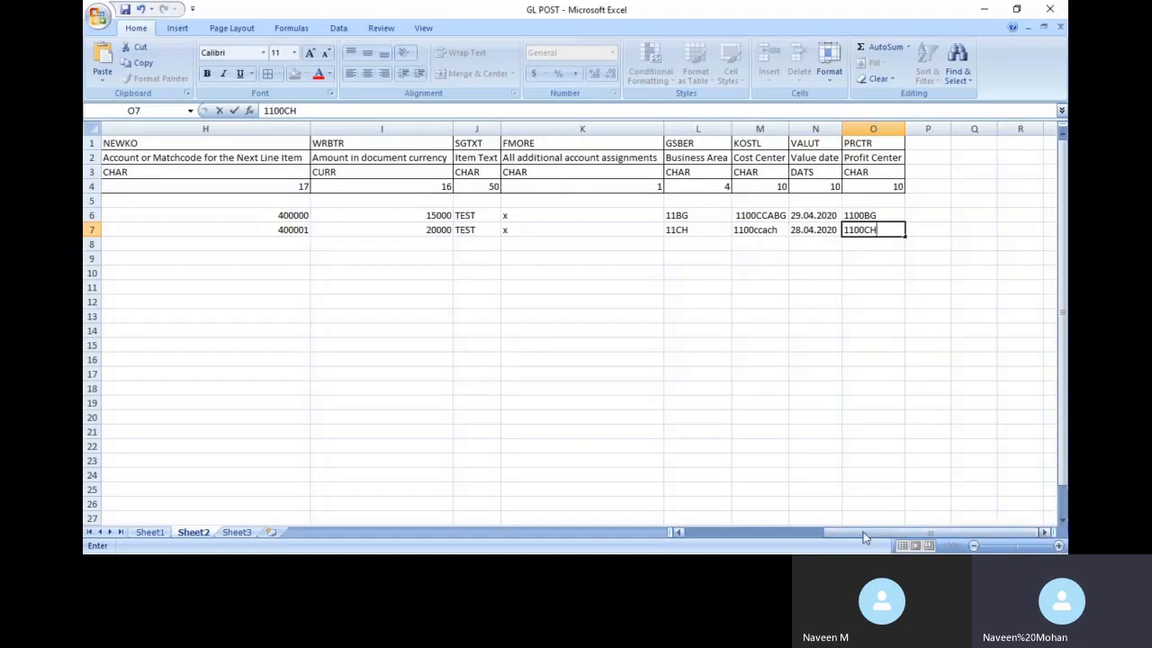
drag(865, 532, 731, 543)
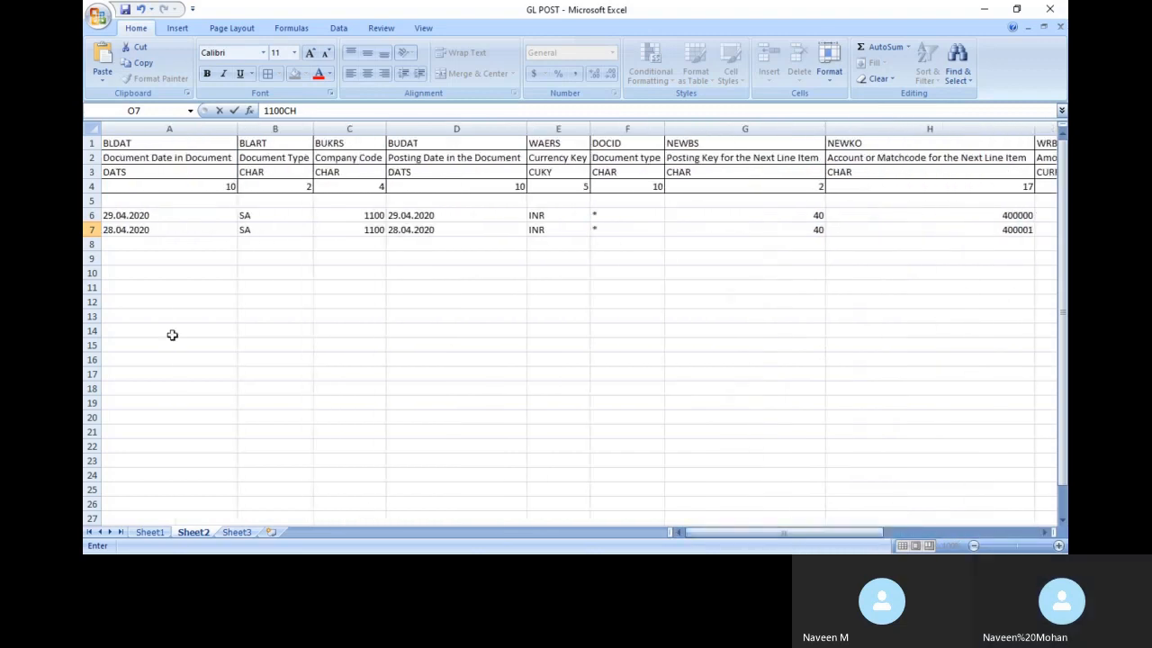
Move the second posting record from row 7 up into row 5
click(108, 230)
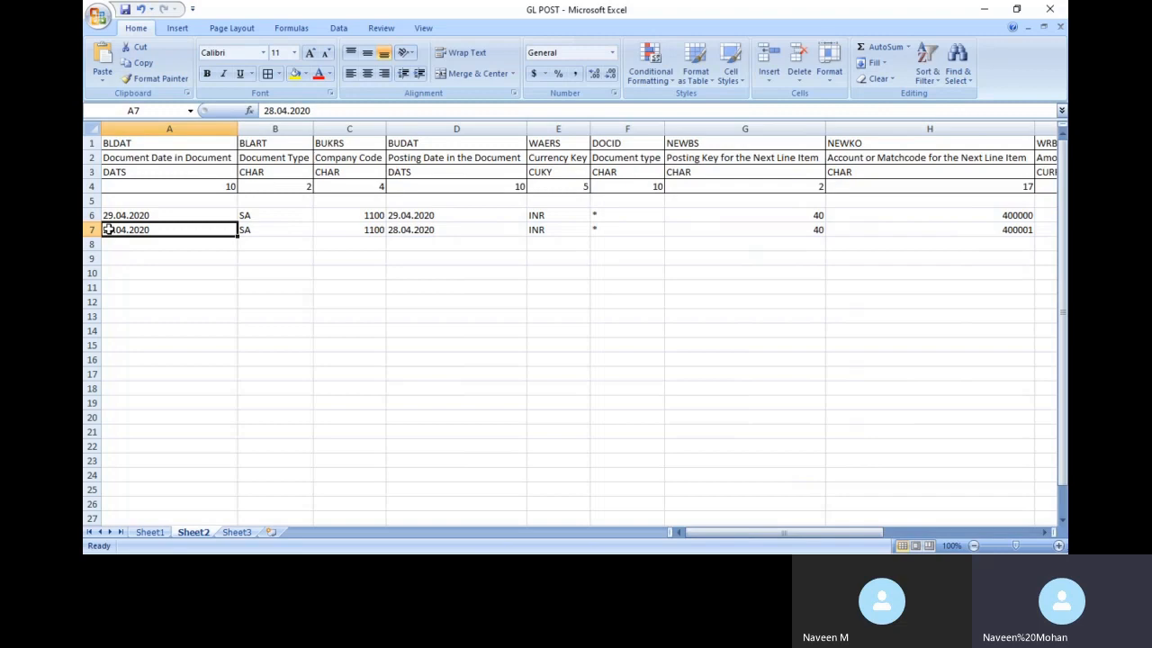
key(ctrl+shift+Right)
key(ctrl+c)
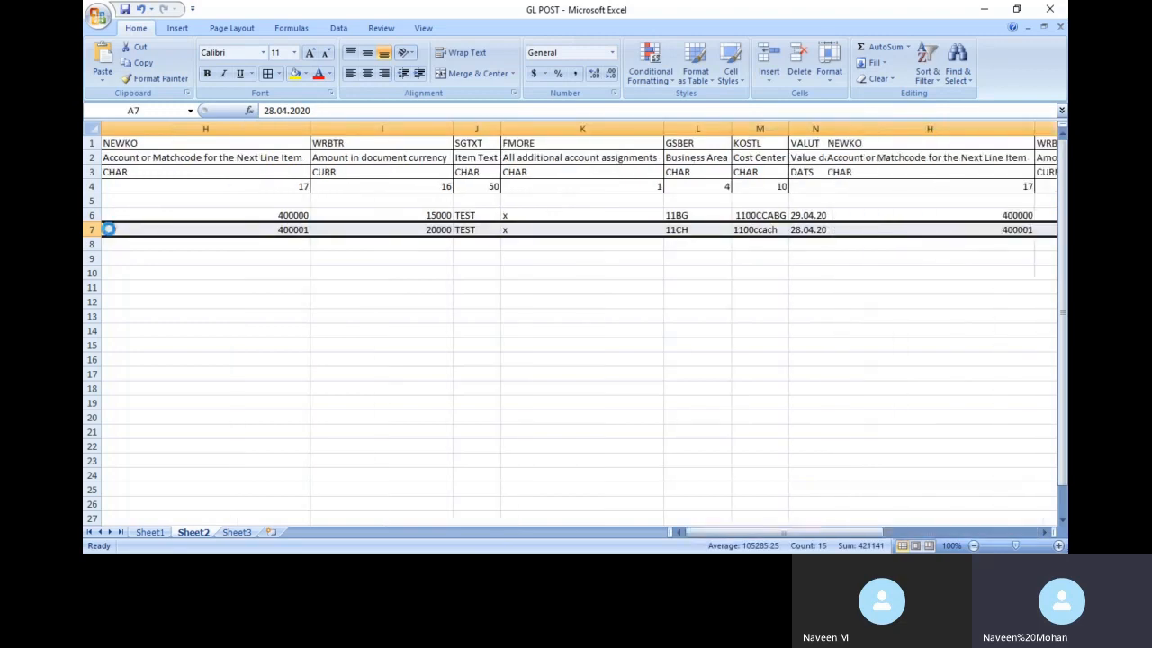
click(134, 201)
key(Return)
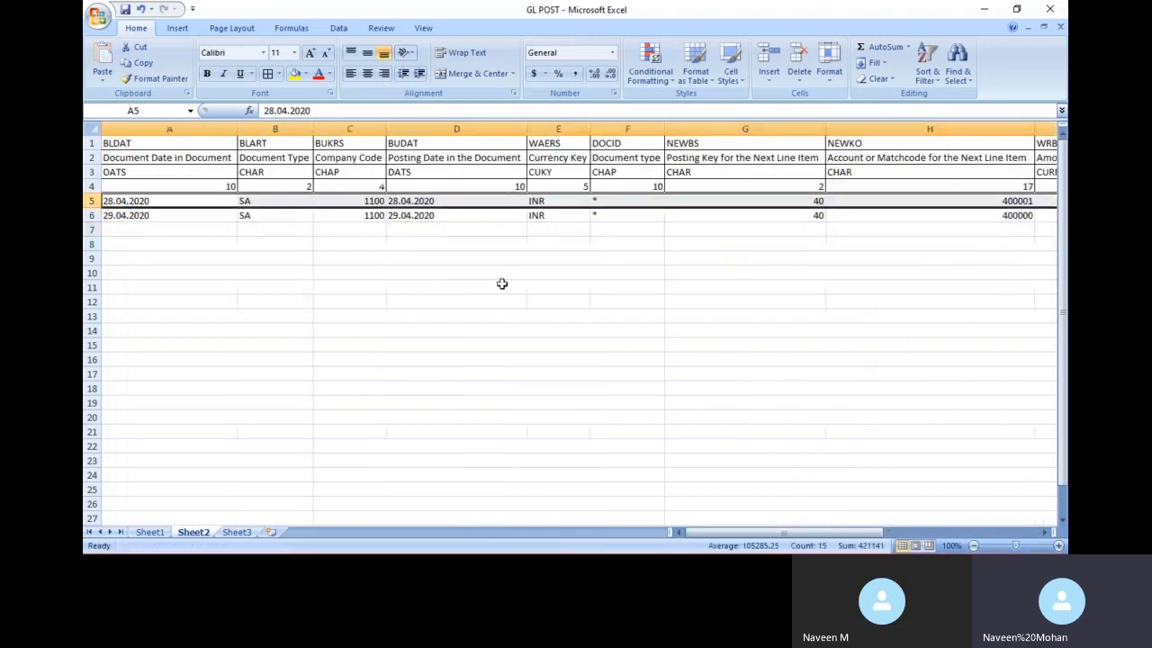
Delete rows 2–4 holding the field descriptions, data types and lengths
click(90, 179)
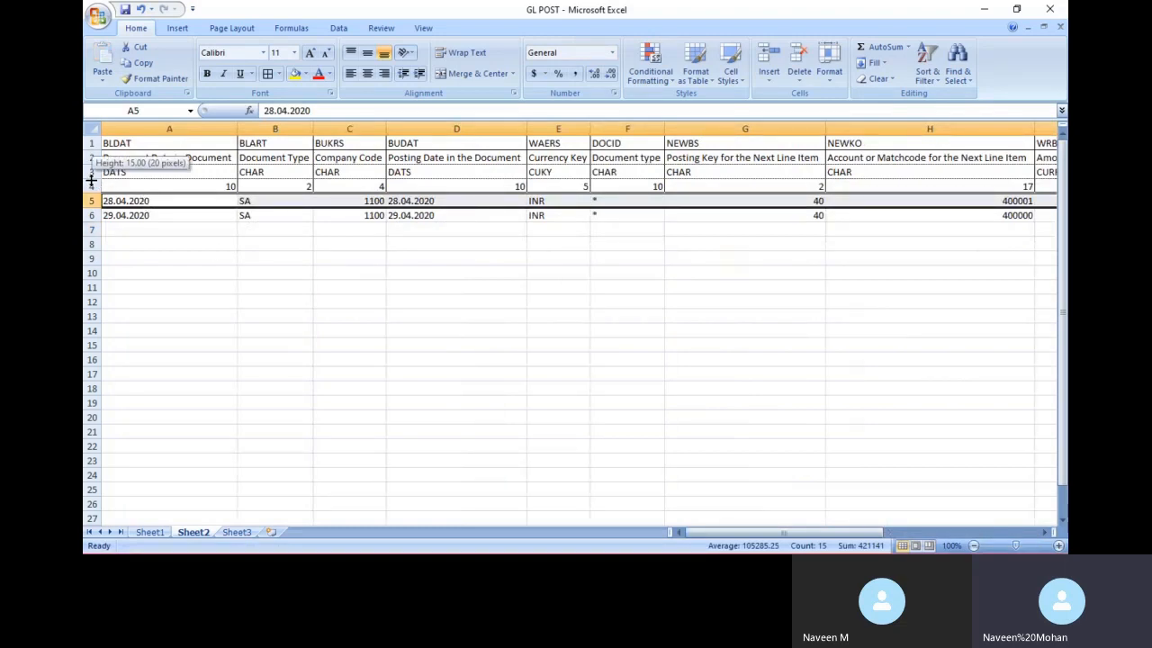
click(87, 186)
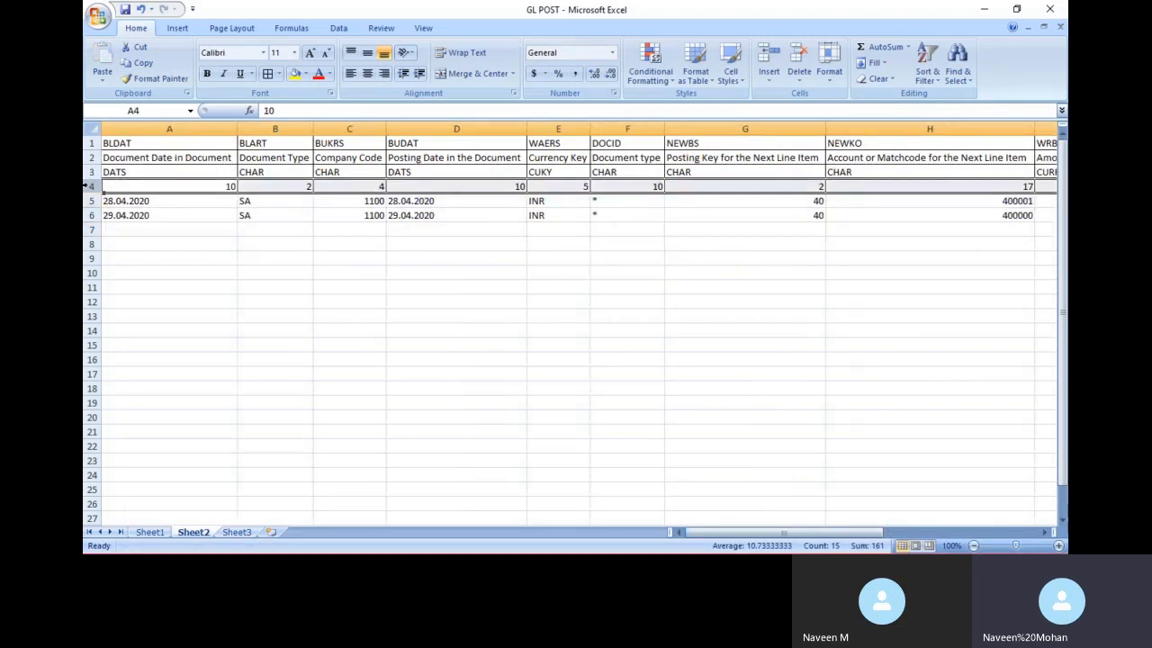
drag(87, 186, 88, 158)
key(shift+F8)
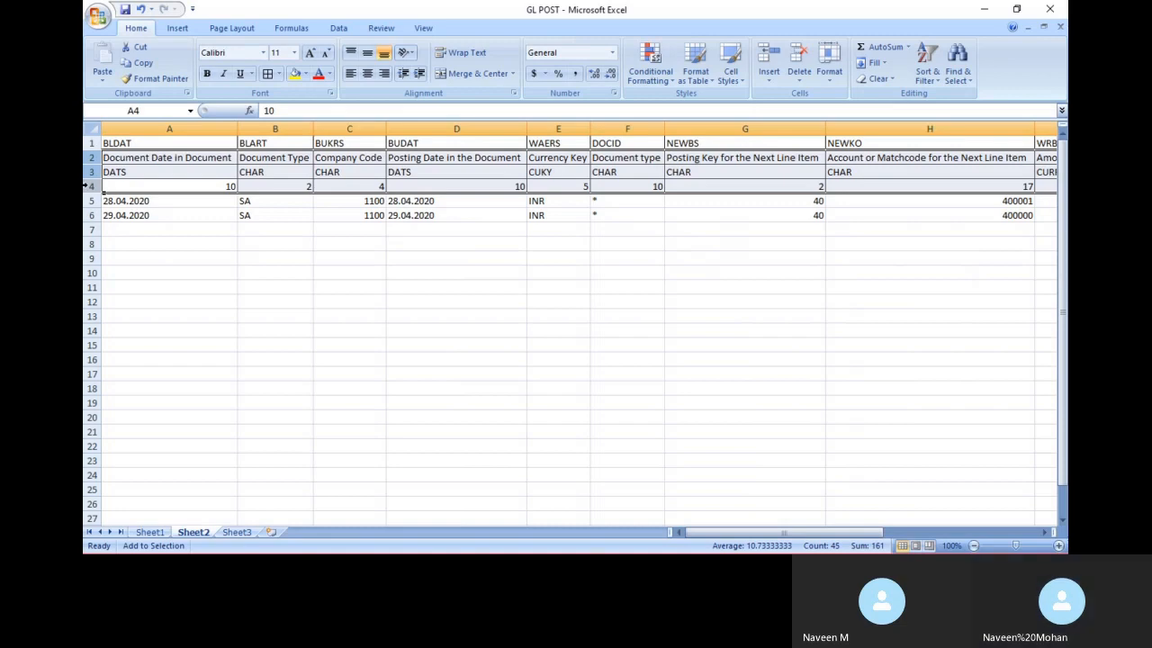
key(ctrl+minus)
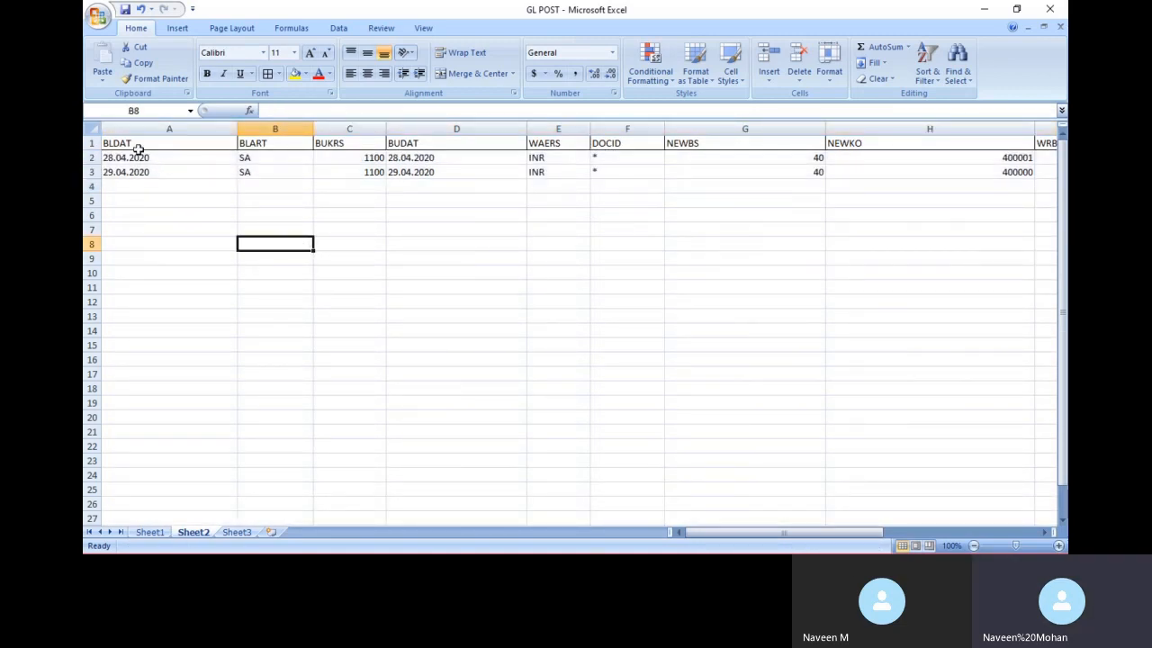
drag(137, 144, 203, 172)
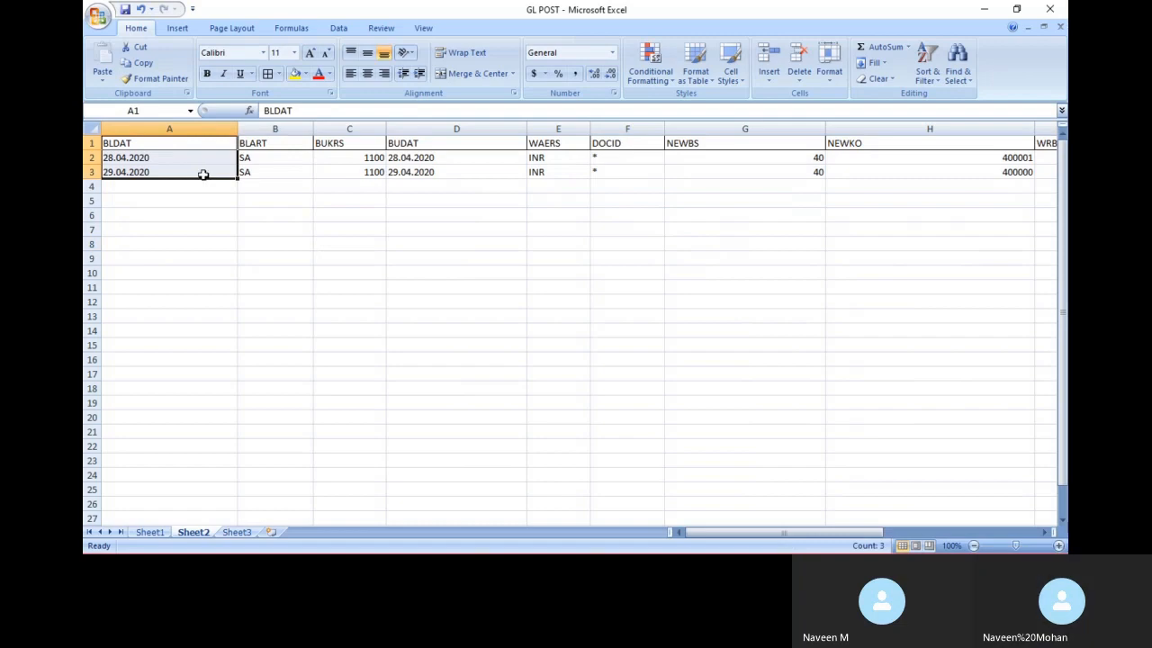
Apply All Borders to every cell of the table A1:O3
key(ctrl+shift+Right)
click(267, 74)
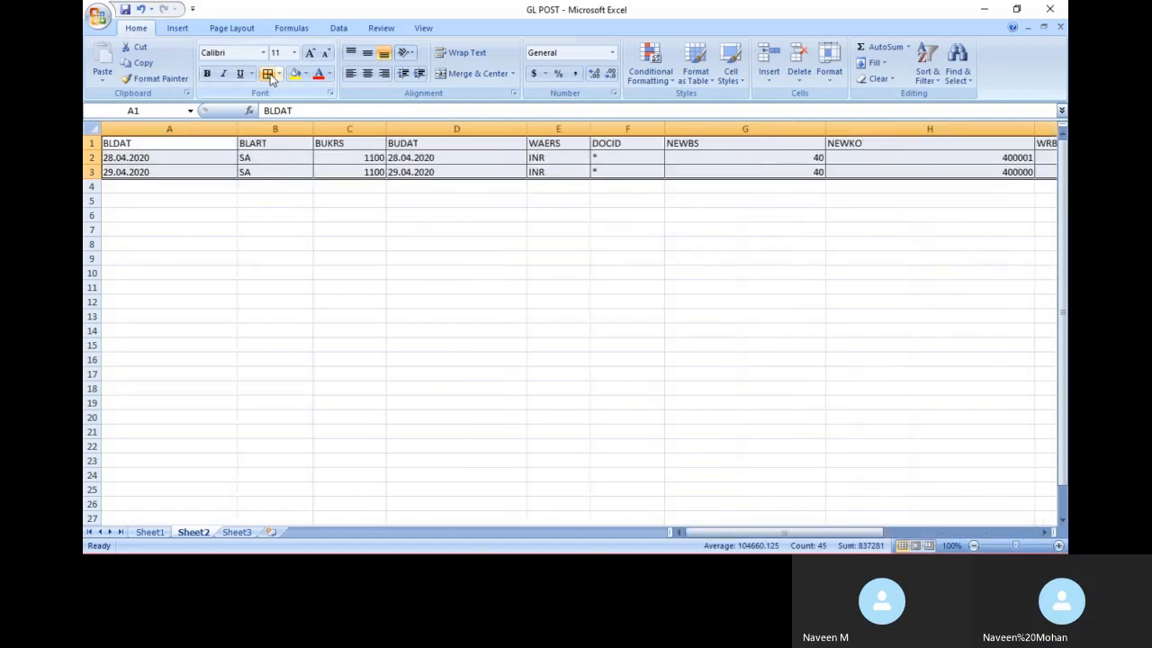
click(468, 287)
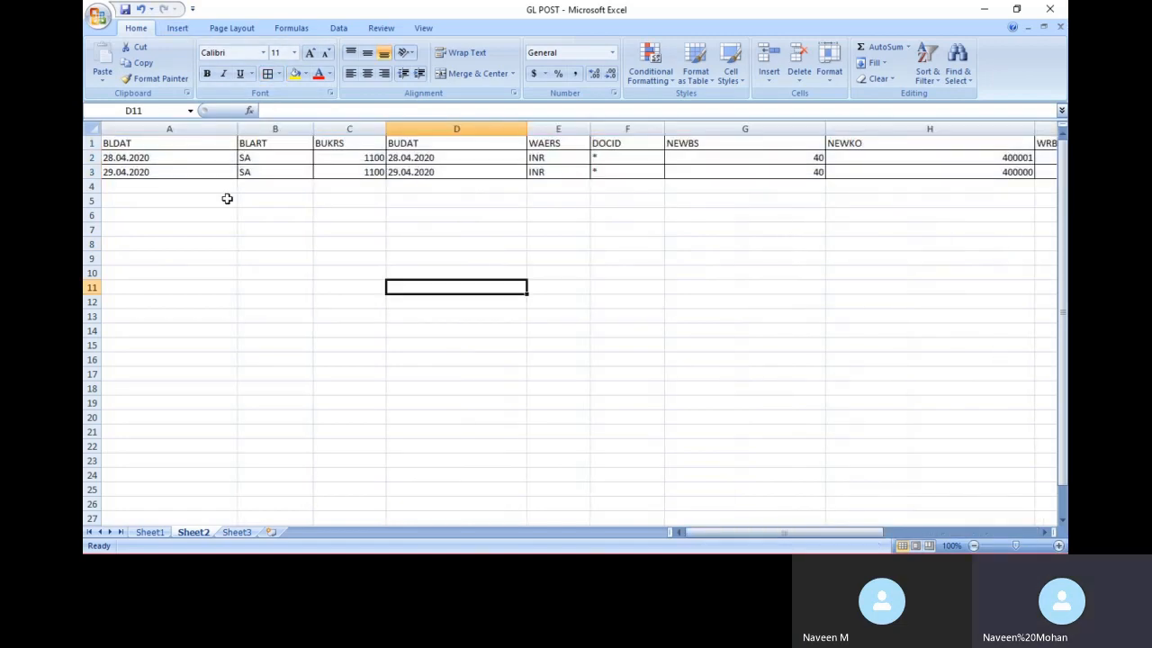
Right-align all entries in A1:O3
click(109, 158)
click(144, 144)
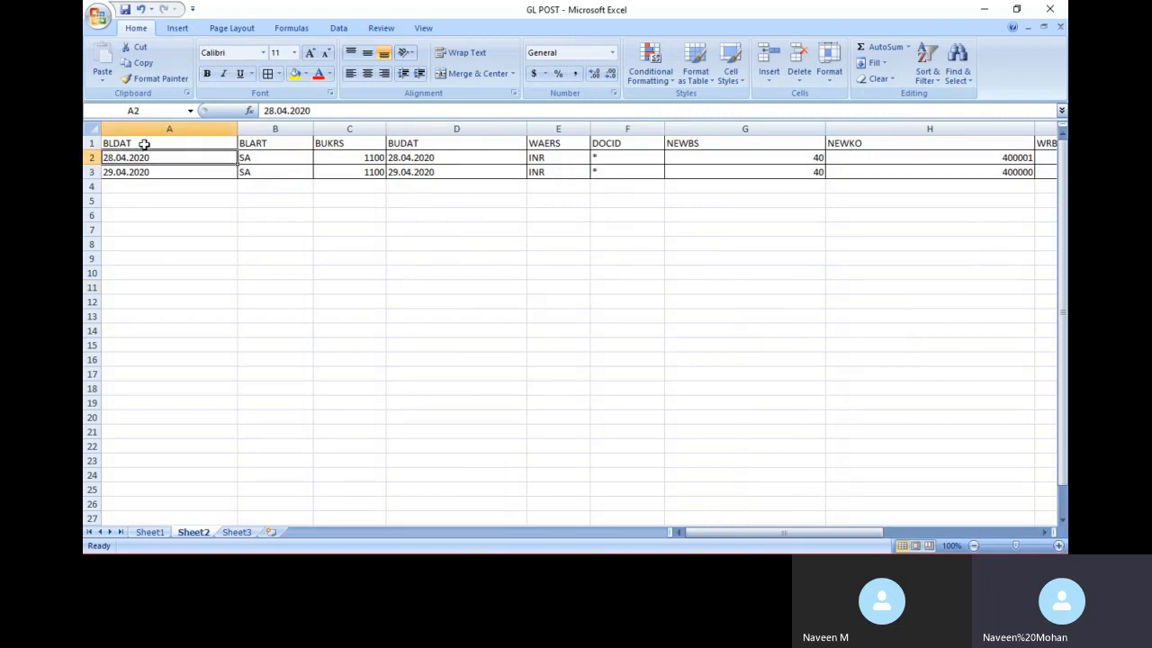
key(shift+Down)
key(shift+Down)
key(ctrl+shift+Right)
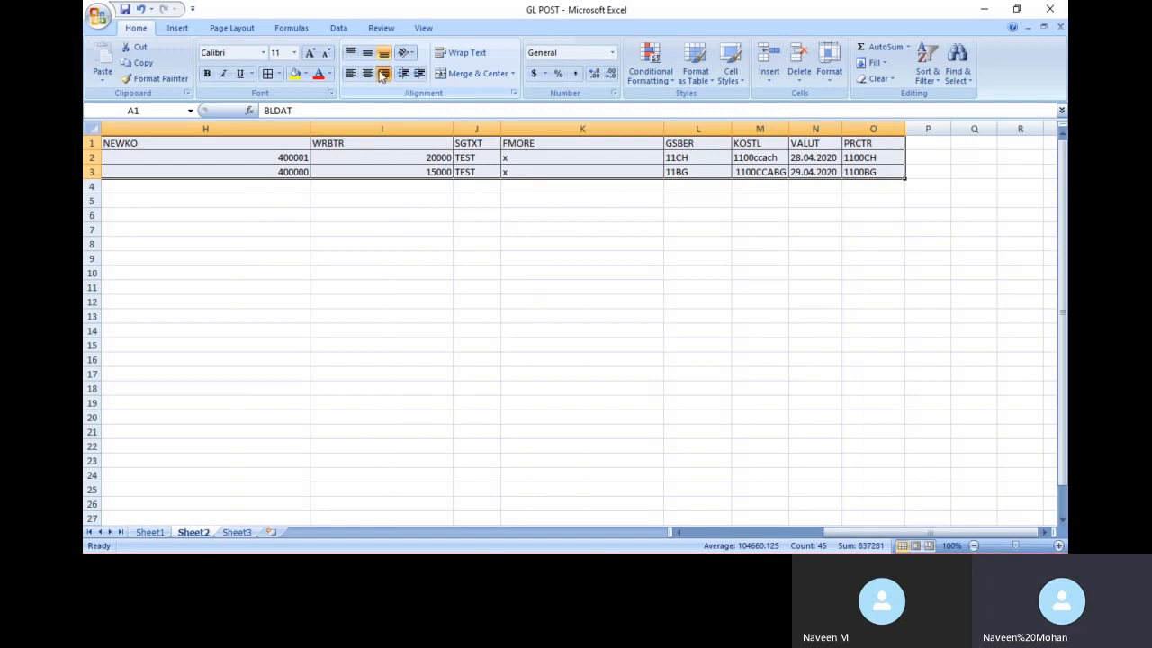
scroll(404, 180, left, 10)
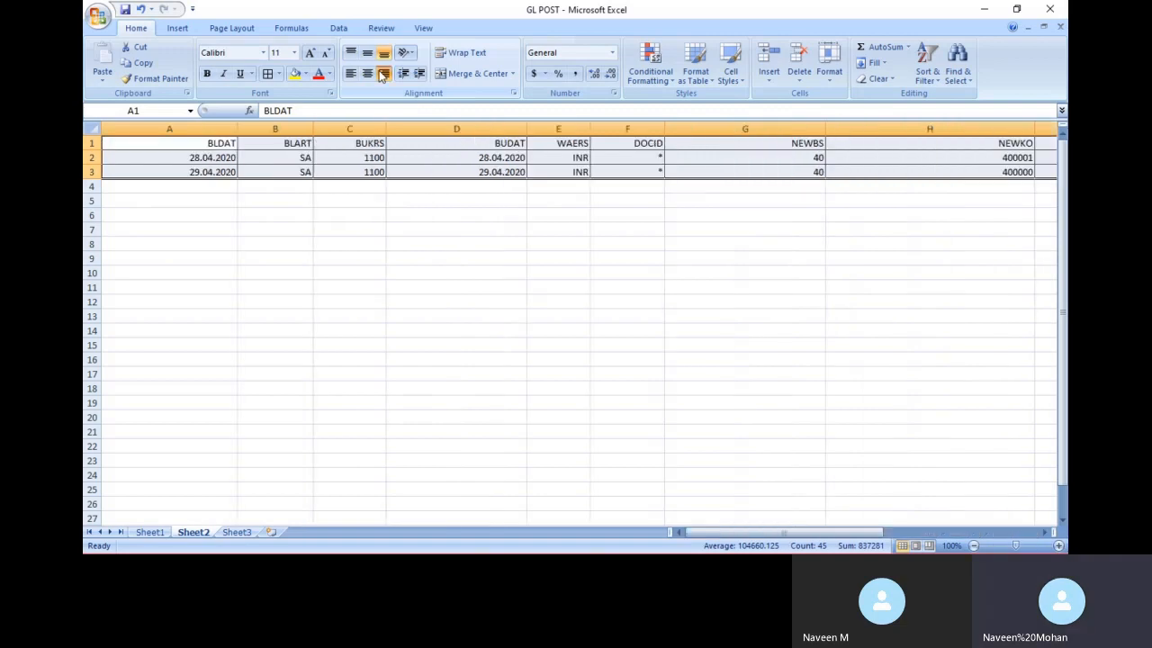
click(521, 272)
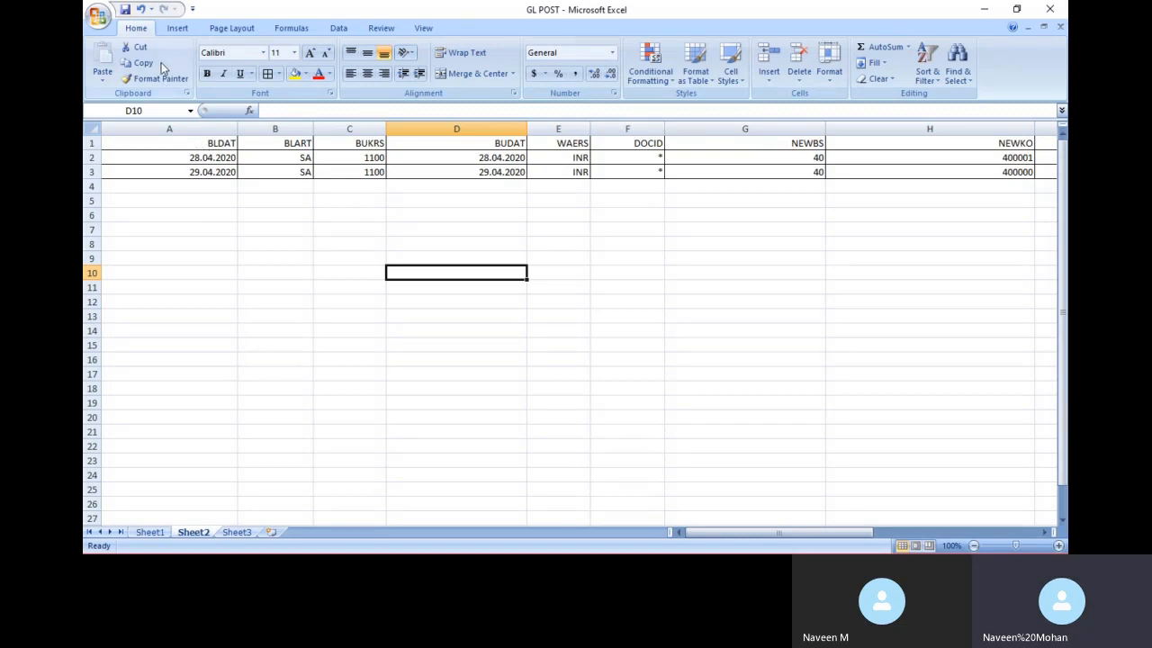
Copy cells A1:O3 of Sheet2, then switch windows and show the desktop
right_click(198, 534)
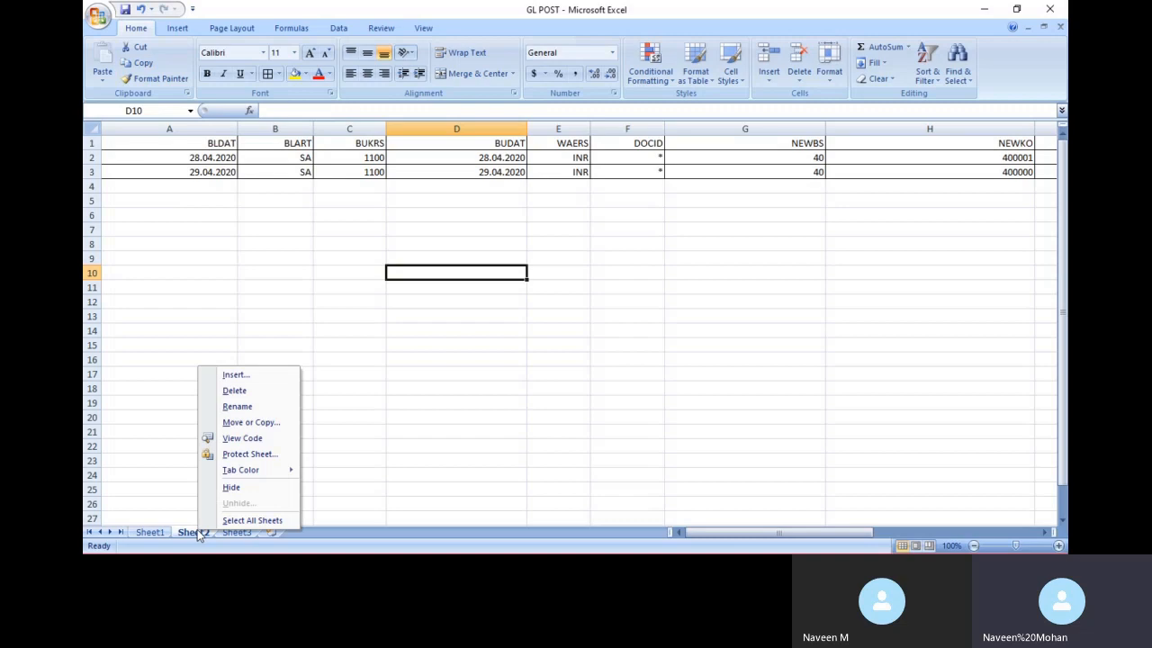
click(190, 151)
drag(188, 144, 883, 171)
key(ctrl+c)
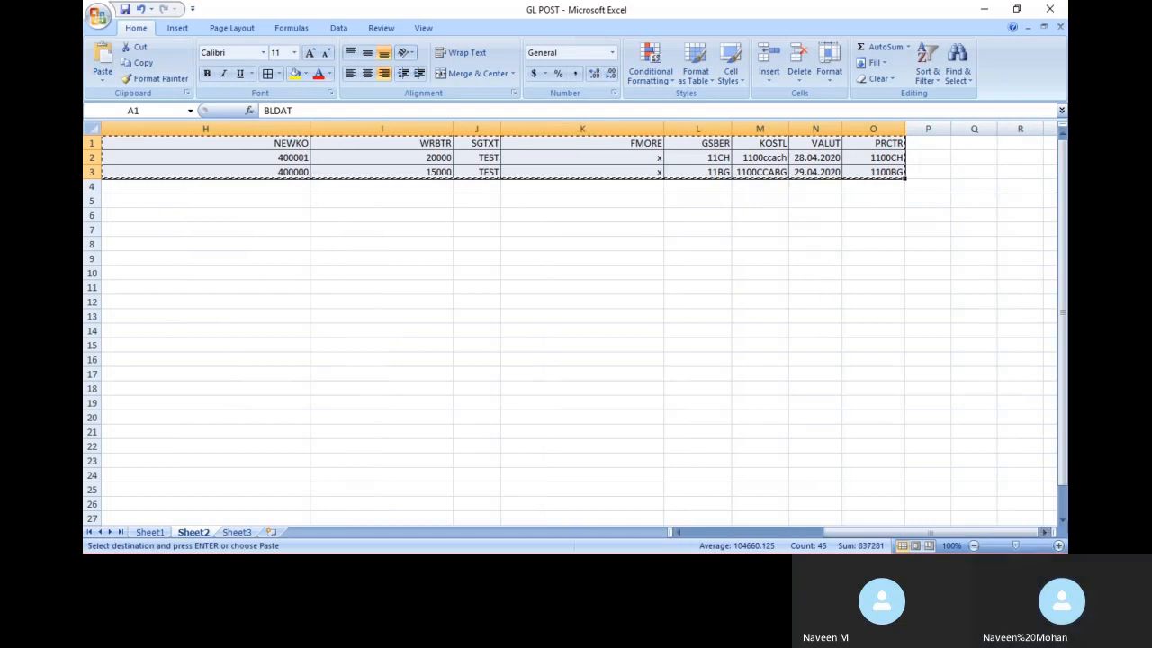
key(alt+Tab)
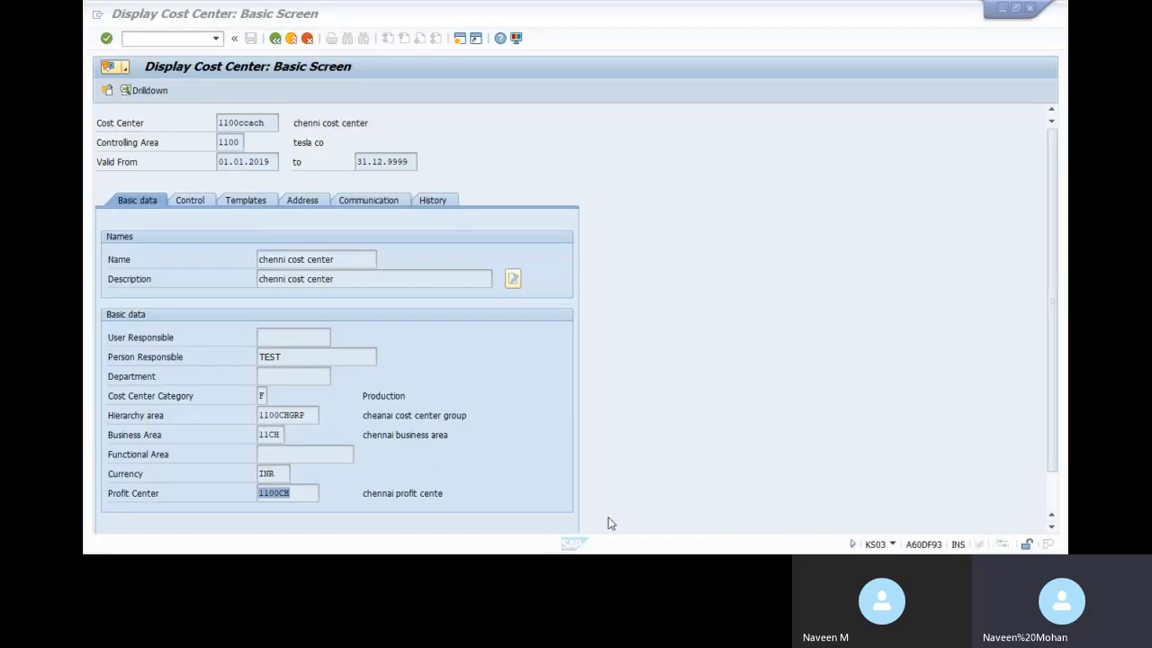
key(alt+Tab)
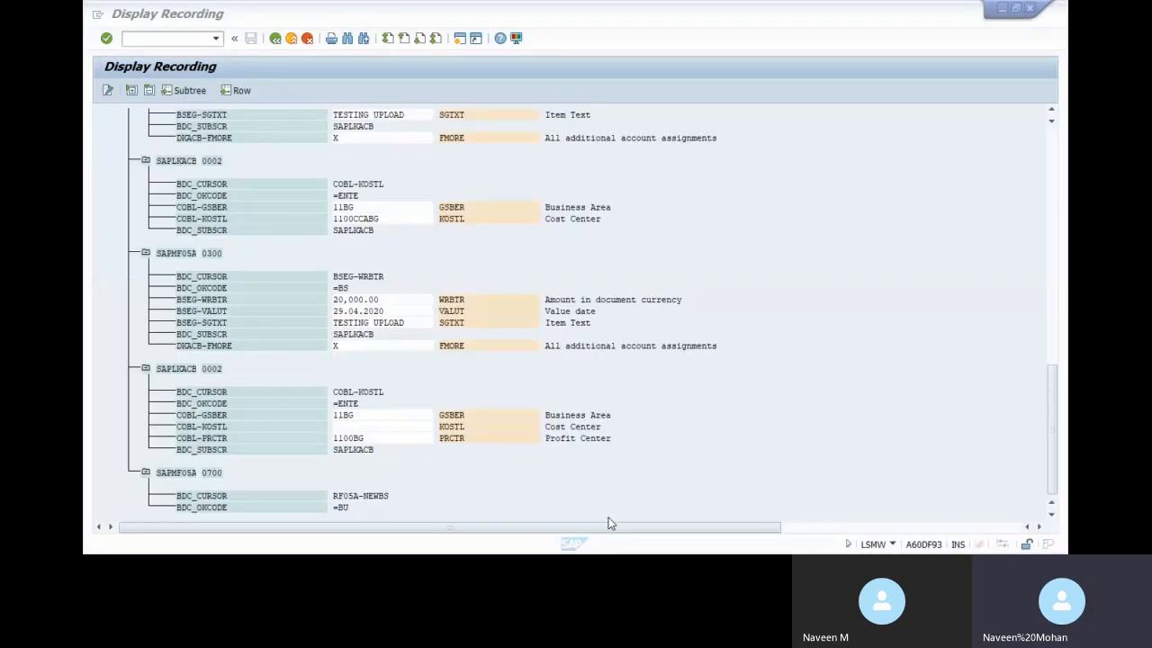
key(super+d)
Create a new text document named GL on the desktop
right_click(503, 264)
mouse_move(585, 386)
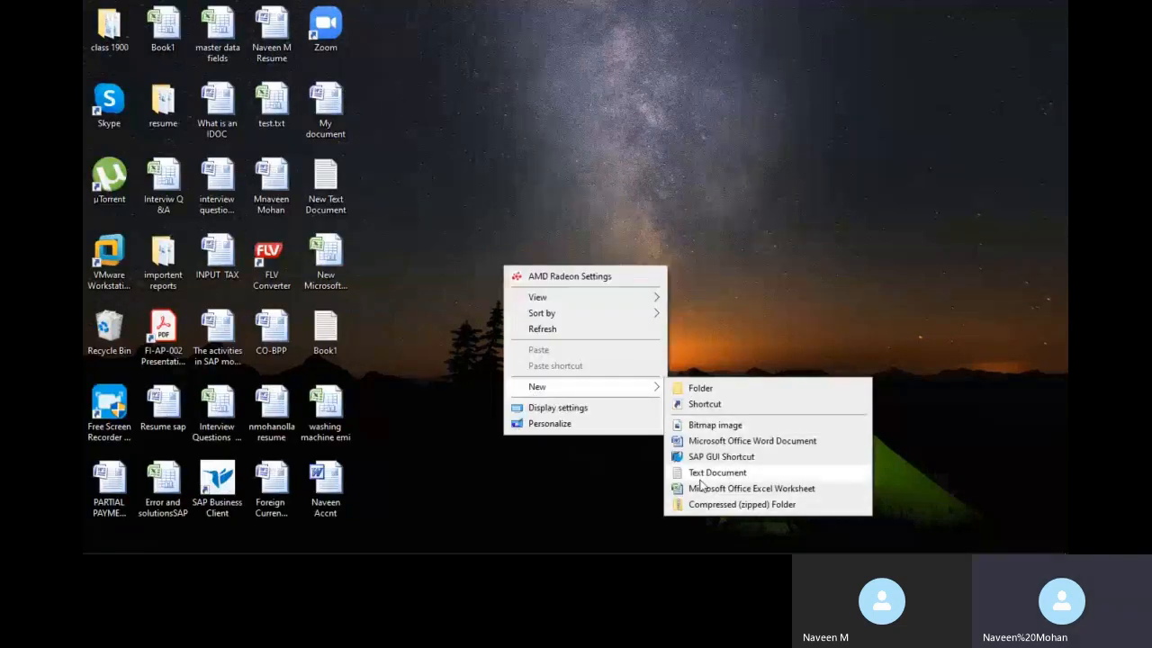
click(699, 475)
text(GL)
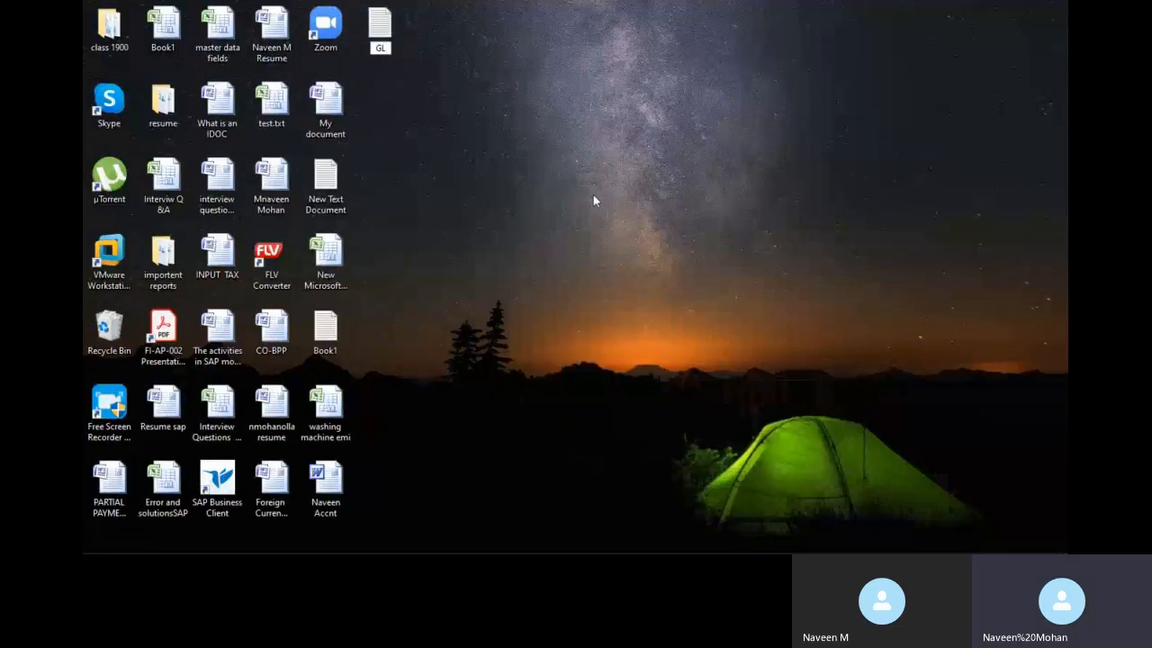
key(Return)
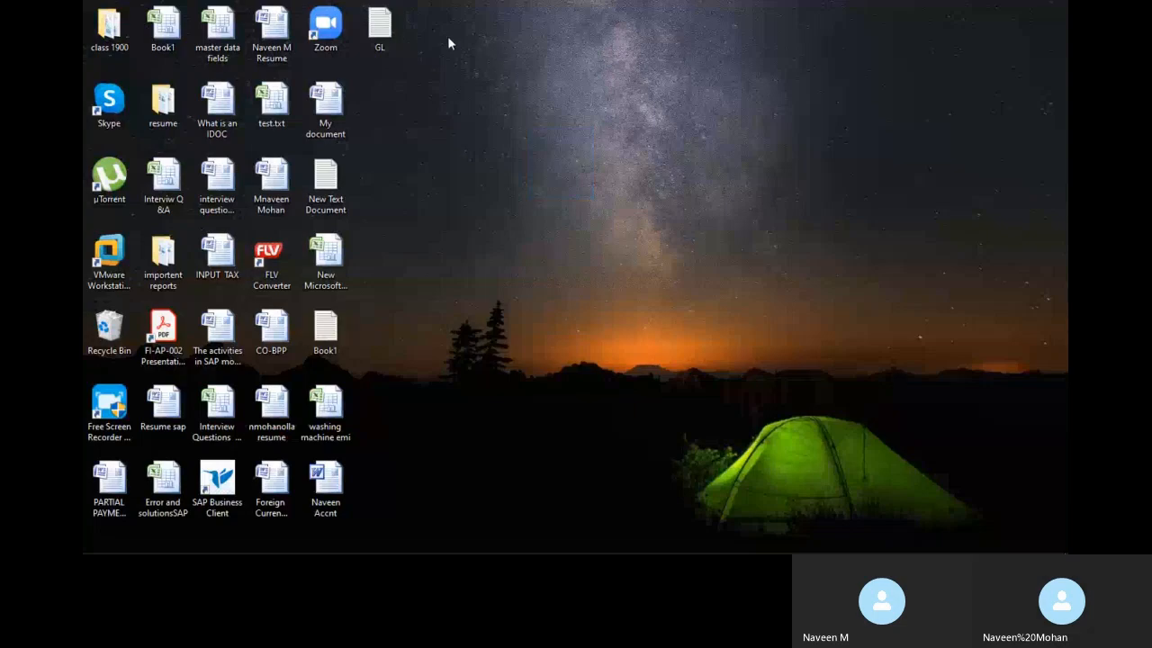
Paste the GL table into the GL file in Notepad and save it
double_click(390, 29)
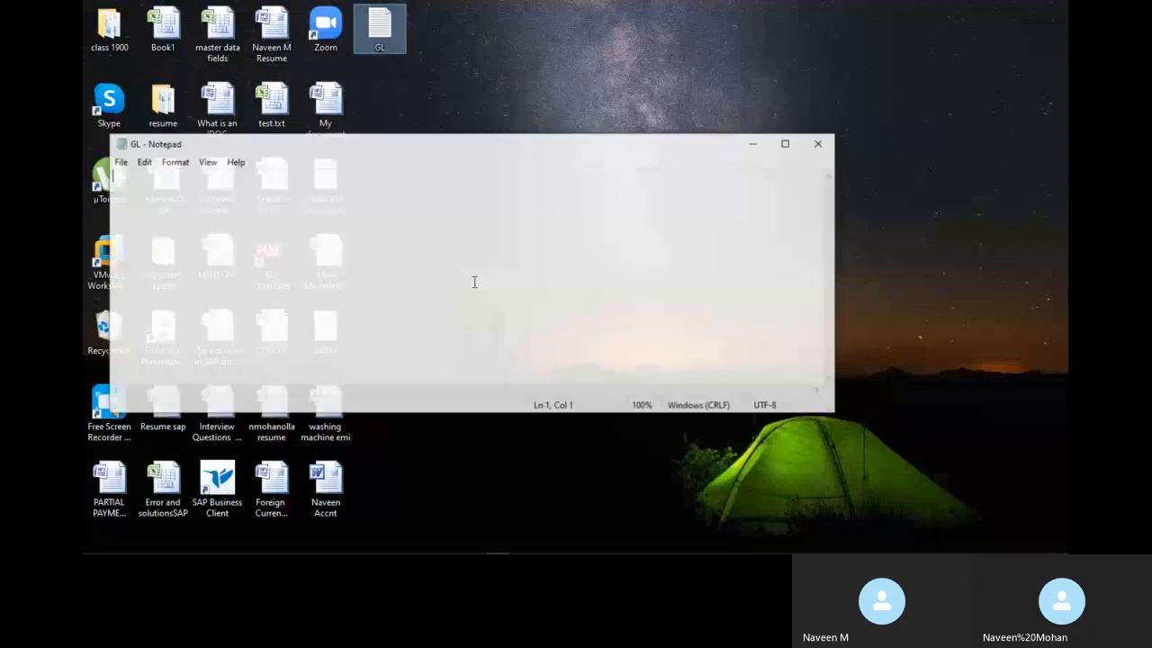
key(ctrl+v)
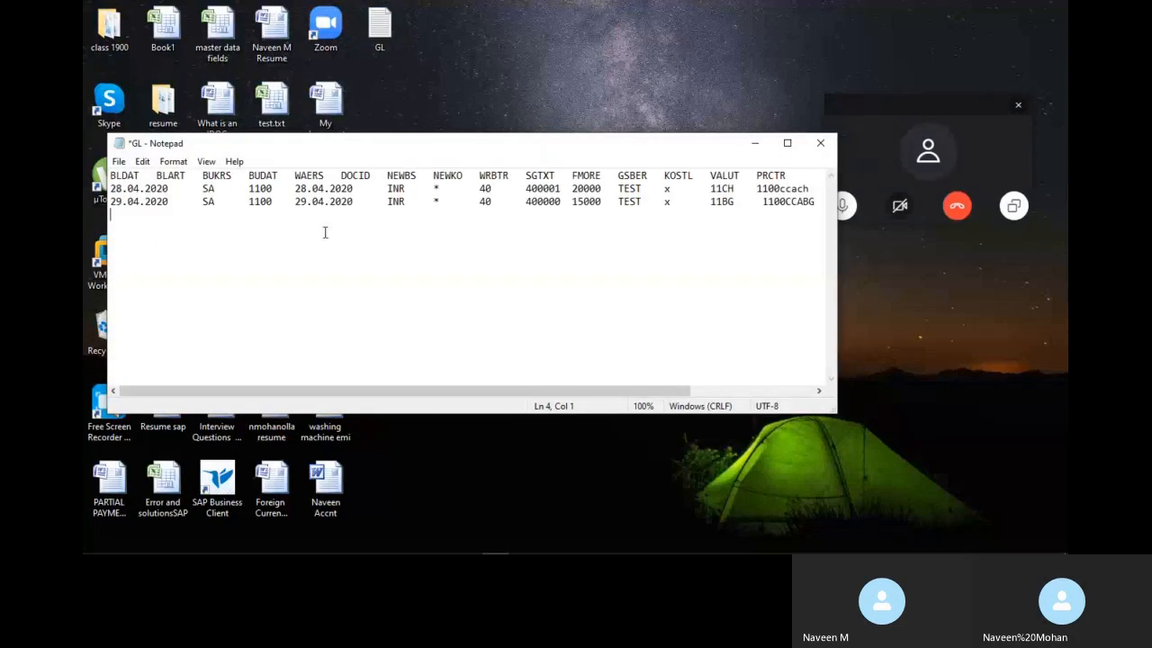
click(119, 162)
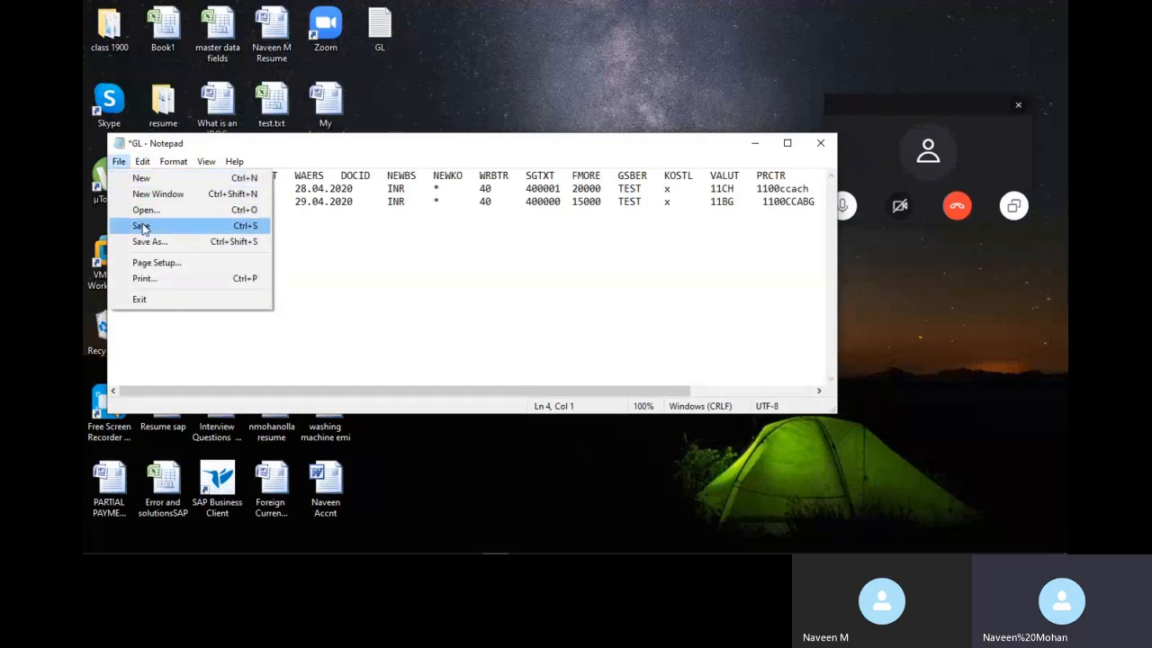
click(142, 228)
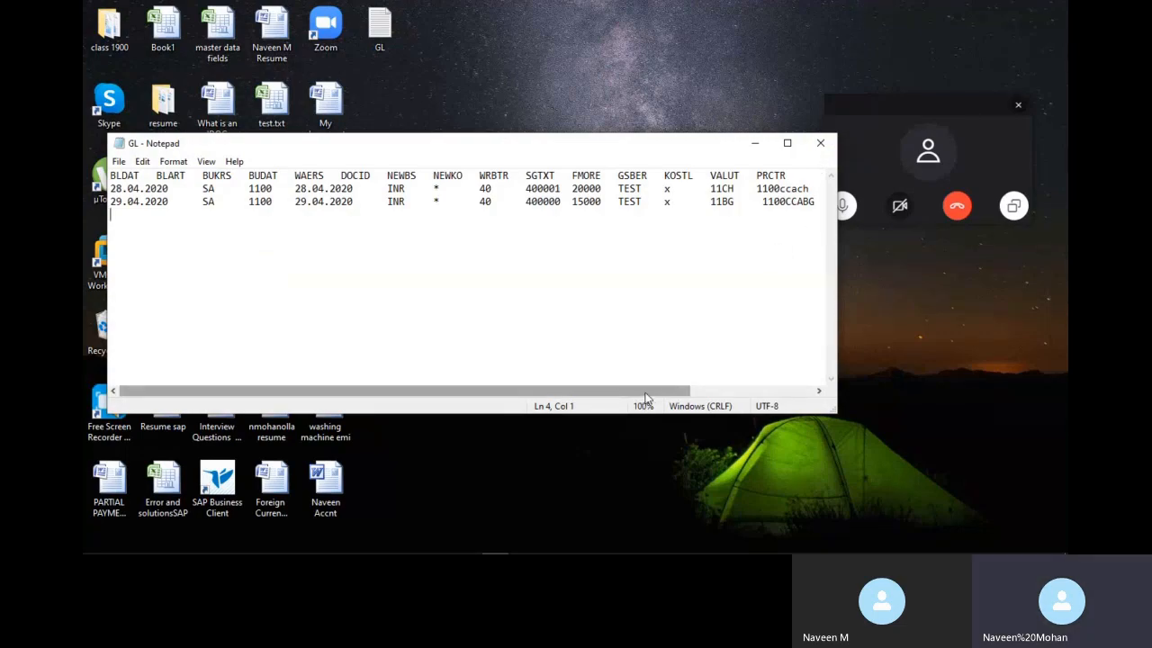
drag(644, 396, 857, 393)
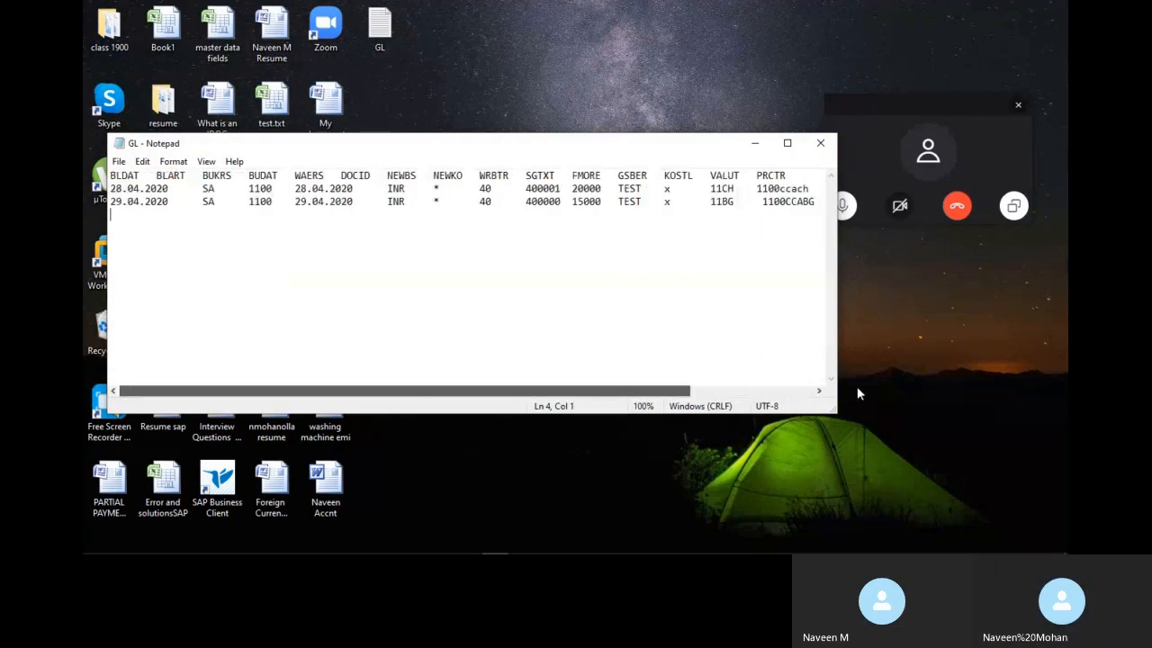
drag(679, 394, 838, 391)
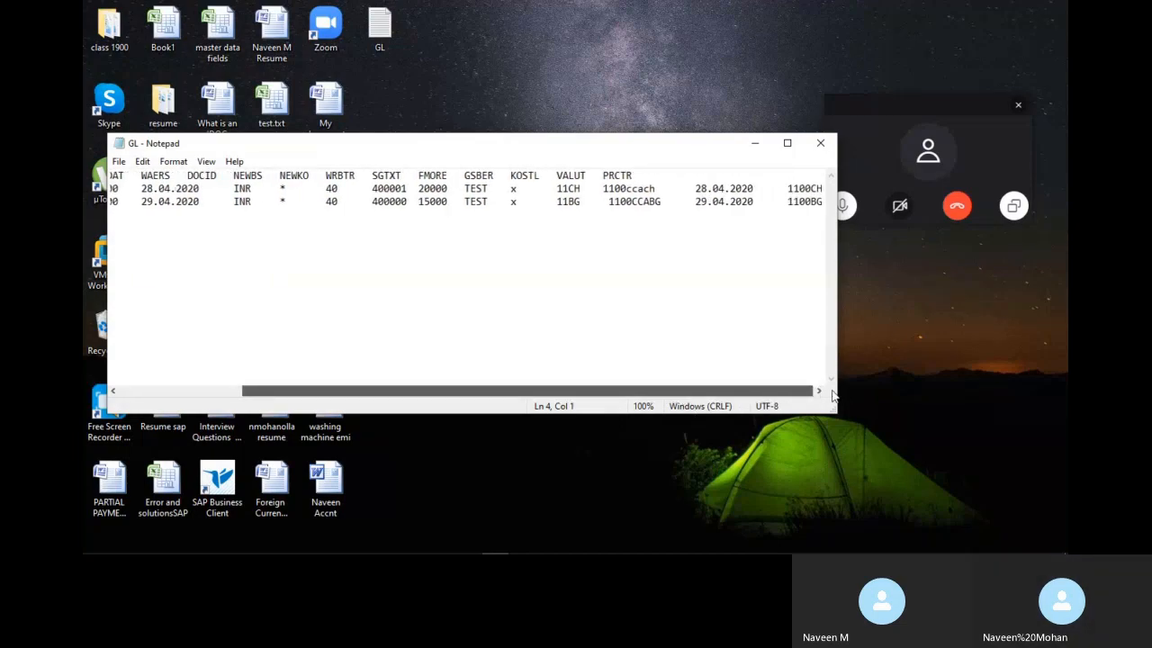
drag(833, 396, 613, 384)
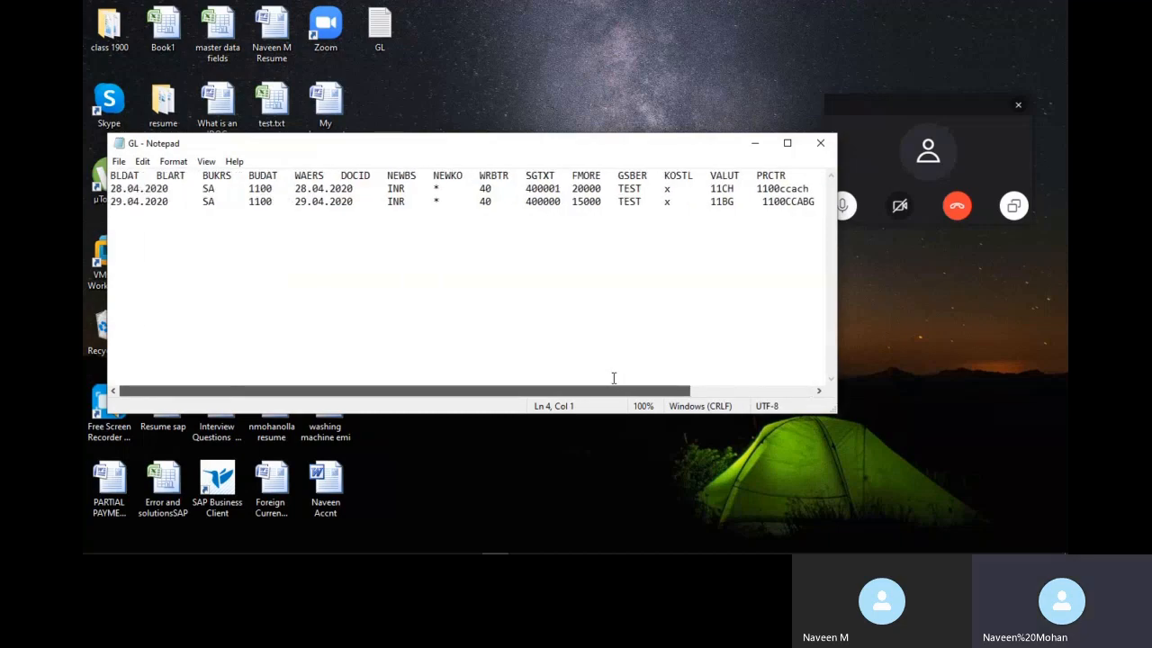
key(alt+Tab)
key(alt+Tab)
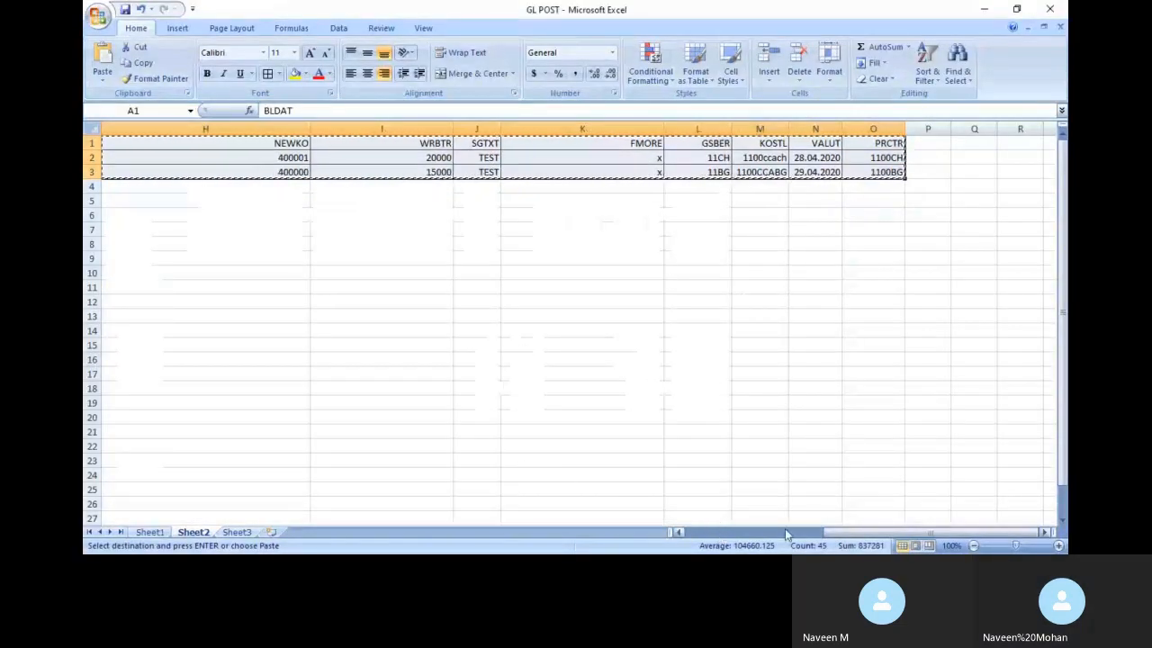
Switch from the GL POST workbook to the SAP GLPOST Display Recording window
drag(835, 534, 811, 550)
key(alt+Tab)
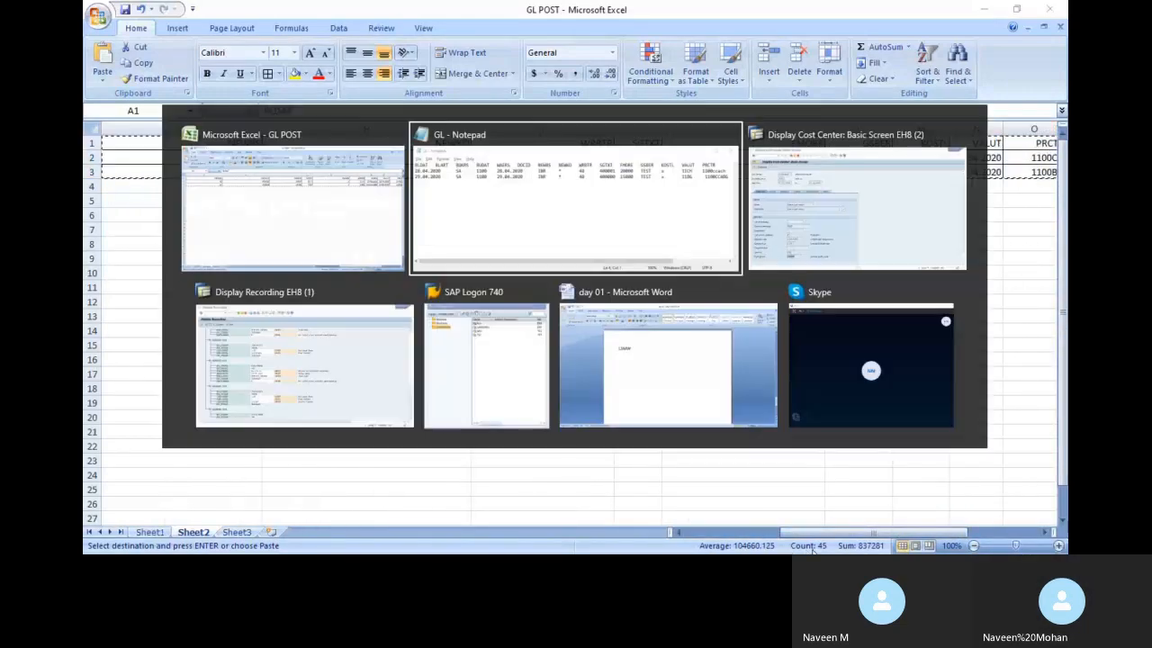
key(alt+Tab)
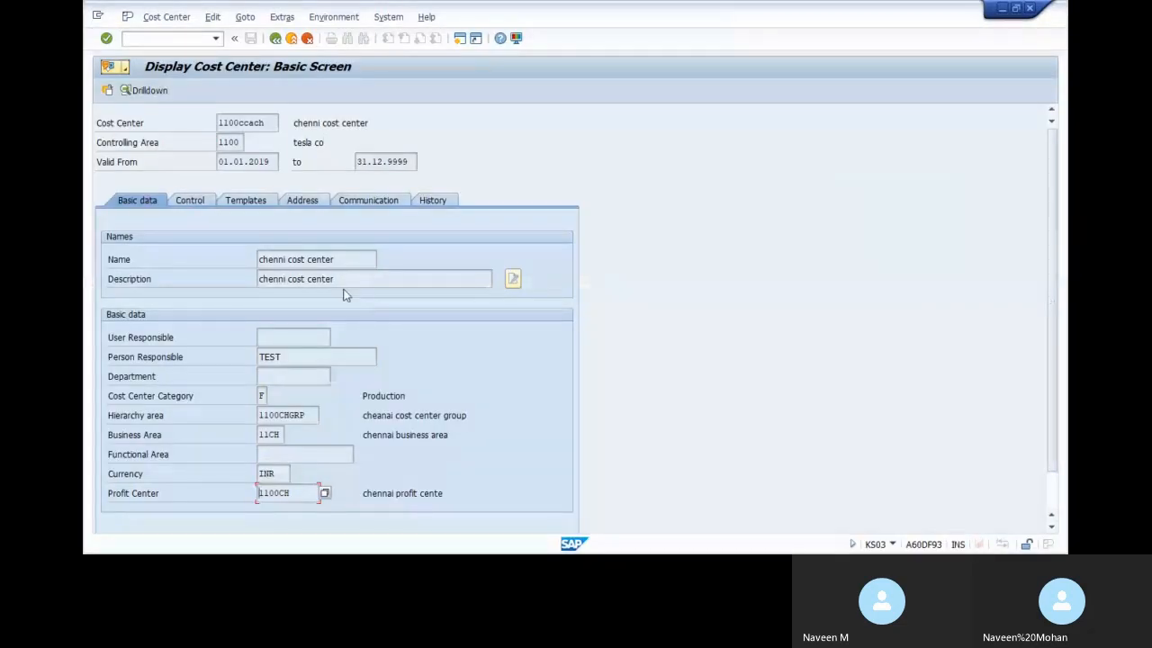
key(alt+Tab)
key(alt+Tab)
key(alt+Tab)
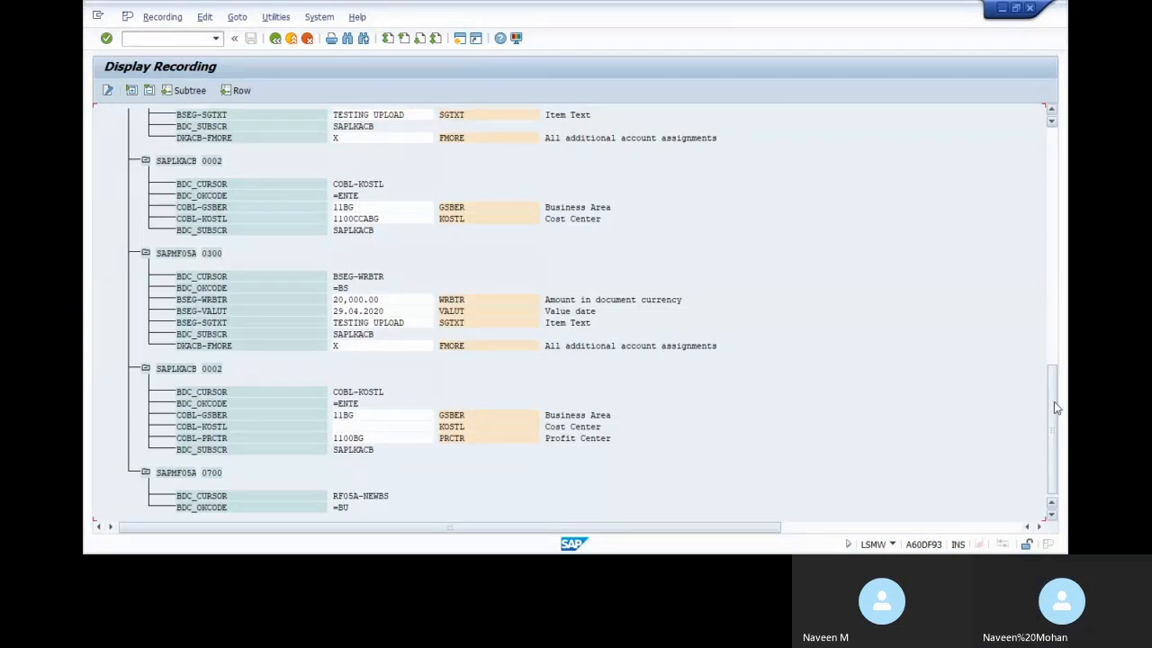
Scroll through the recorded GLPOST screens and field values
drag(1053, 401, 1054, 353)
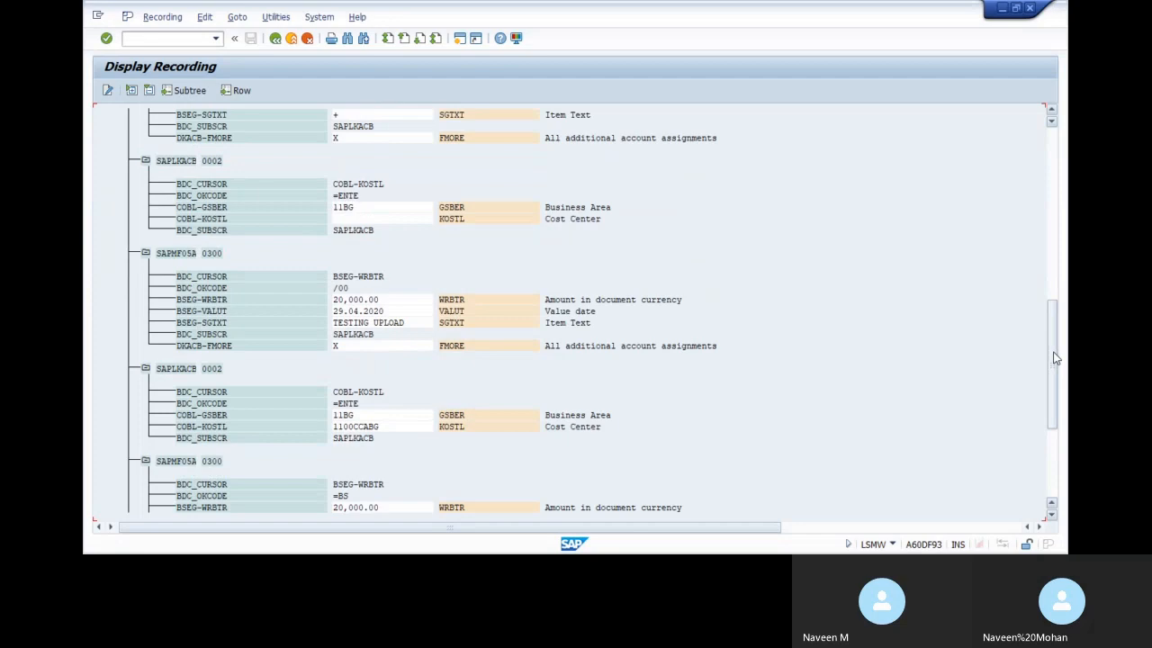
drag(1055, 357, 1049, 174)
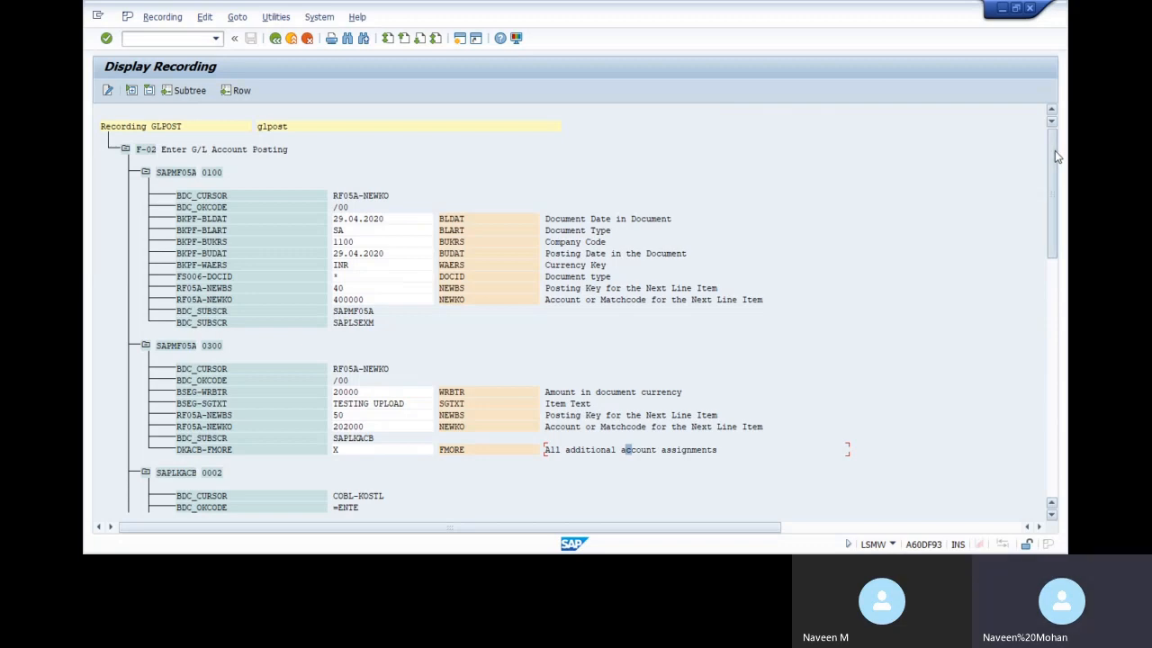
drag(1055, 150, 1059, 190)
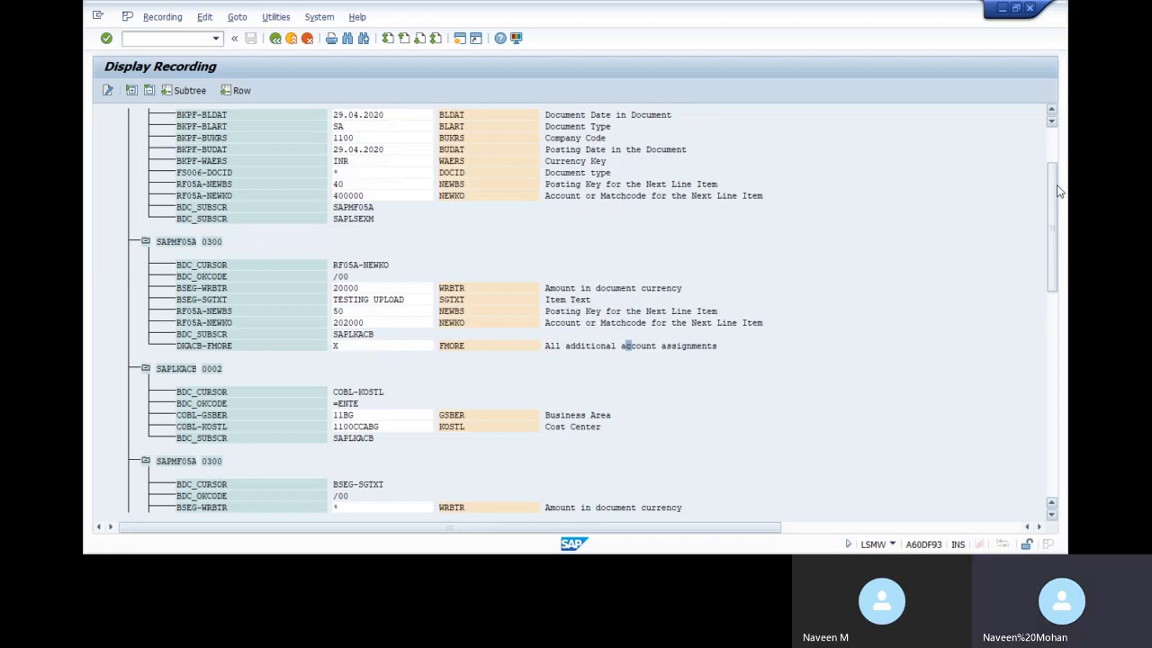
Compare the recording with the GL POST workbook, then return to the recordings overview
key(alt+Tab)
key(alt+Tab)
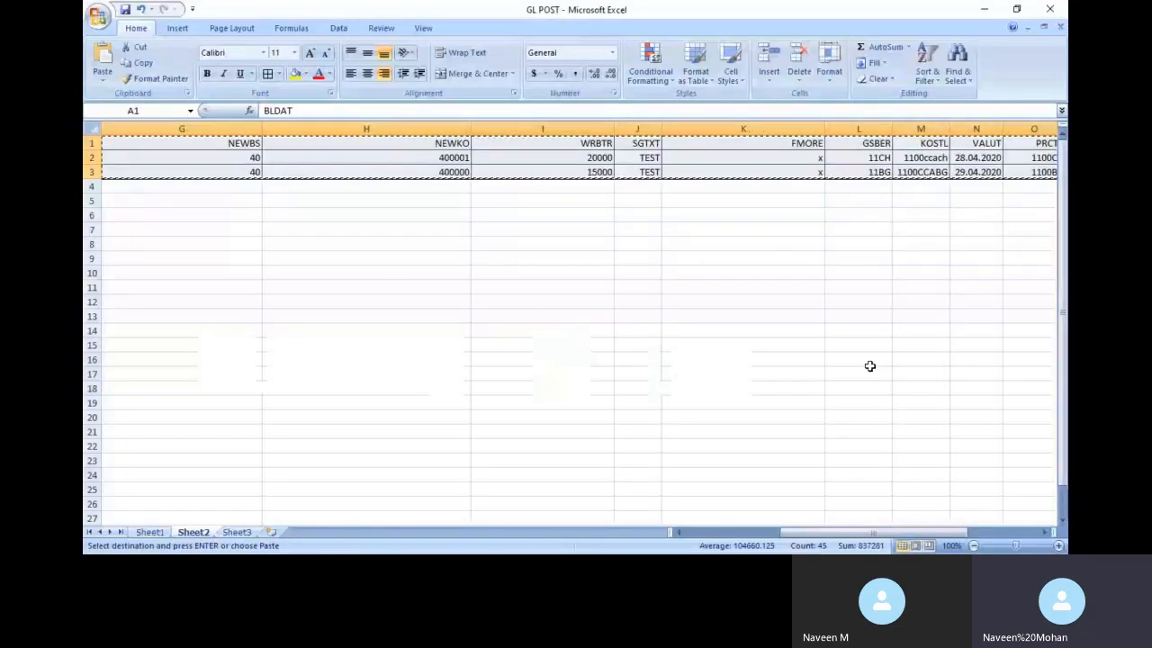
key(Return)
mouse_move(851, 532)
mouse_down()
mouse_move(961, 530)
mouse_move(855, 533)
mouse_up()
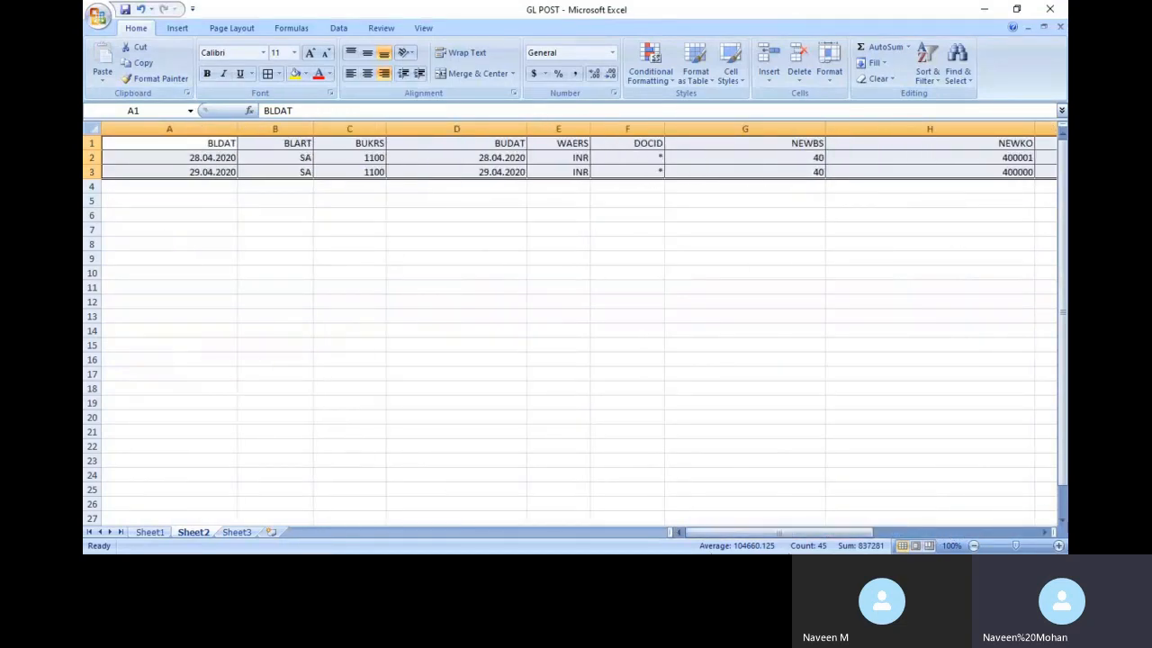
key(alt+Tab)
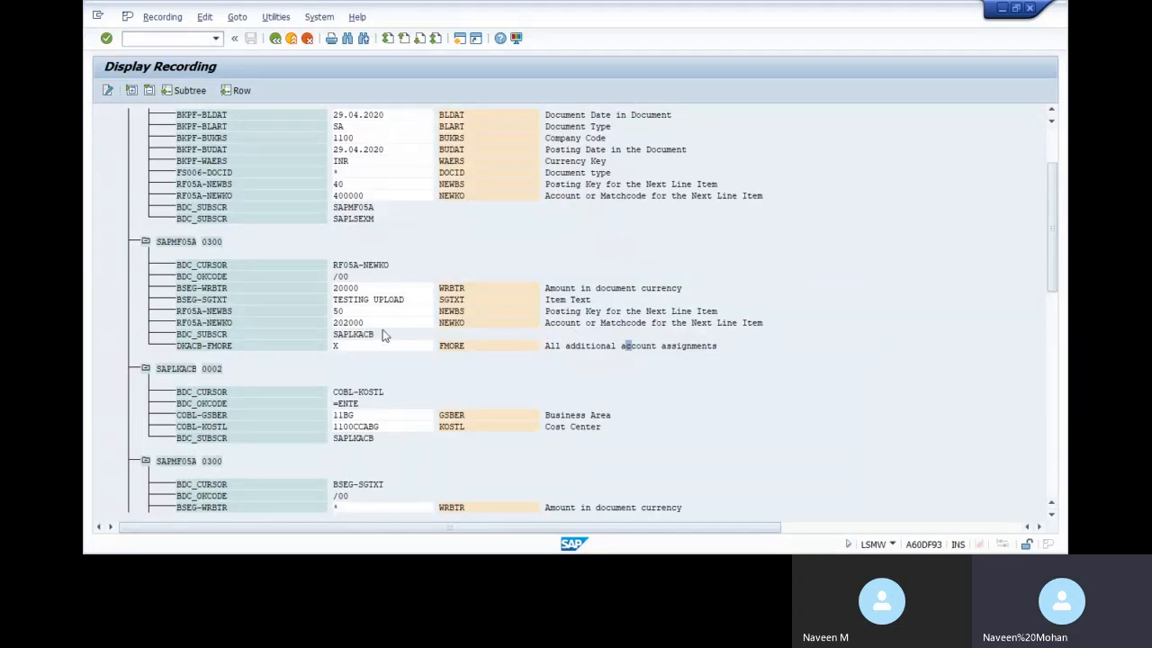
key(alt+Tab)
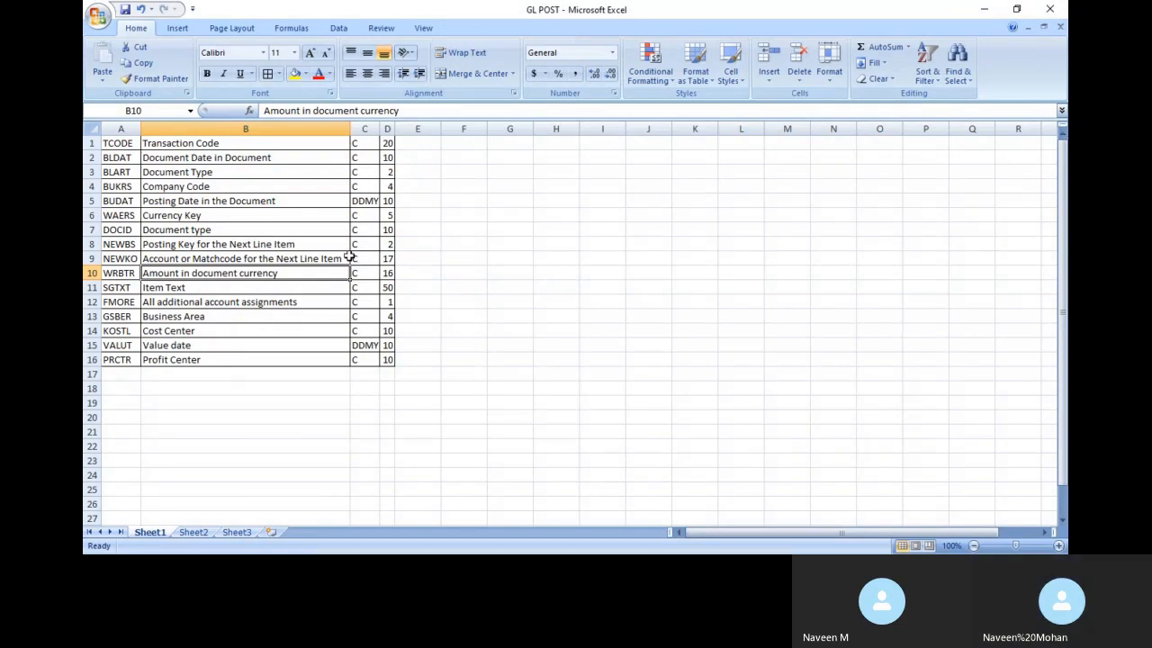
key(alt+Tab)
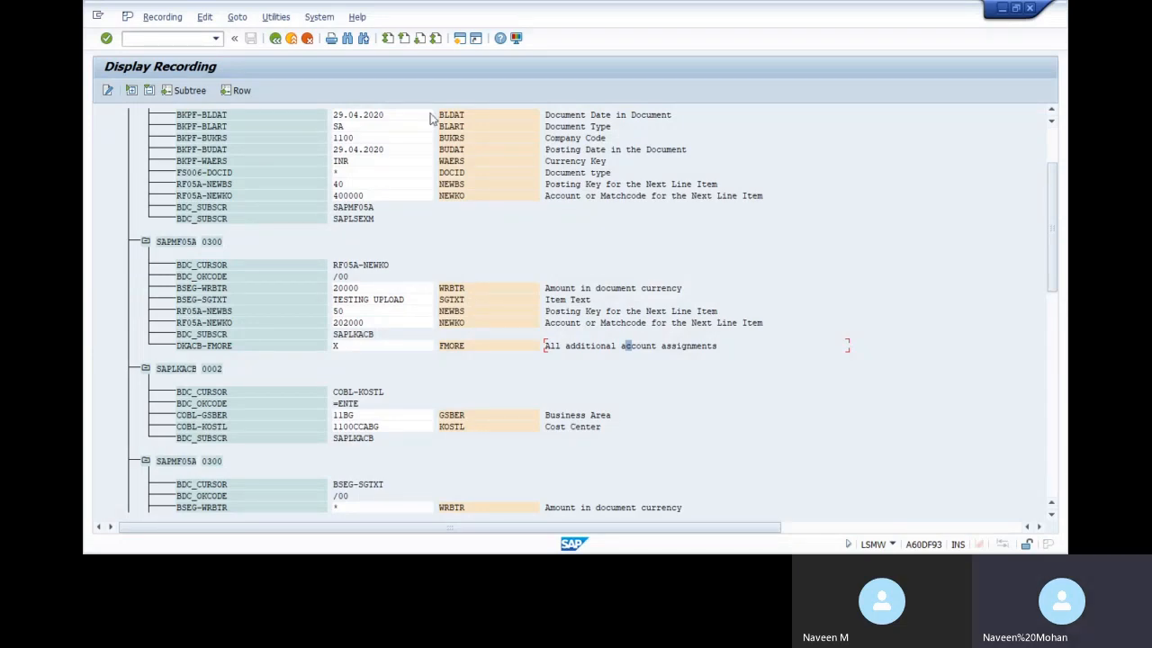
click(276, 38)
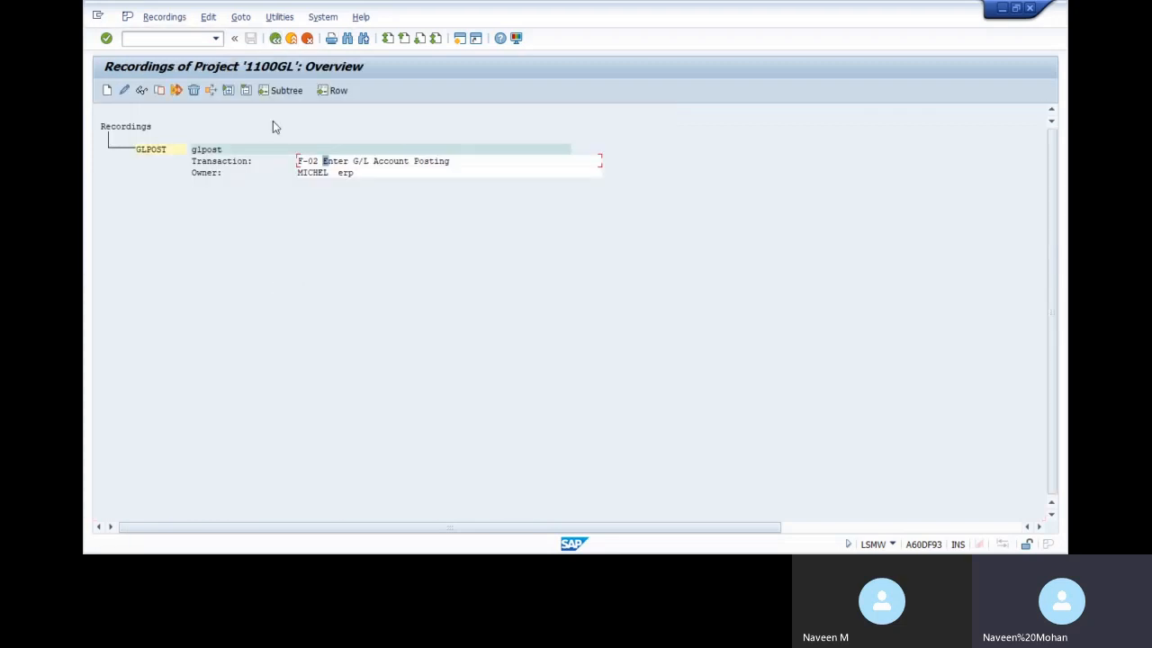
Go back to the 1100GL process steps and open the Object Overview as a table
click(275, 38)
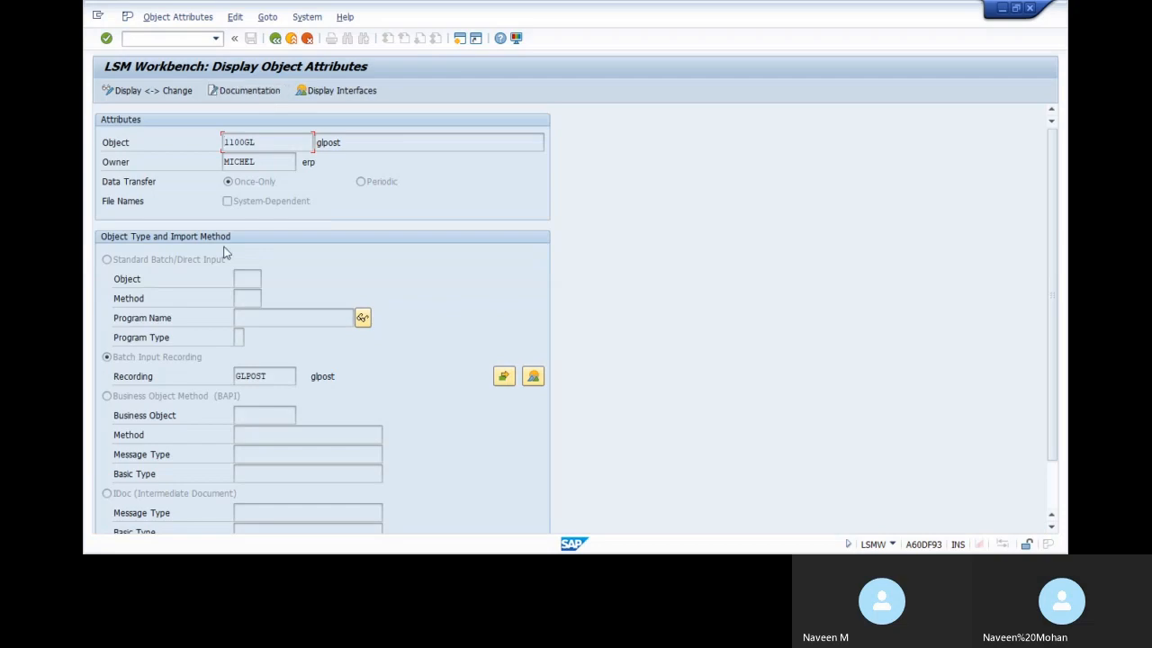
click(276, 38)
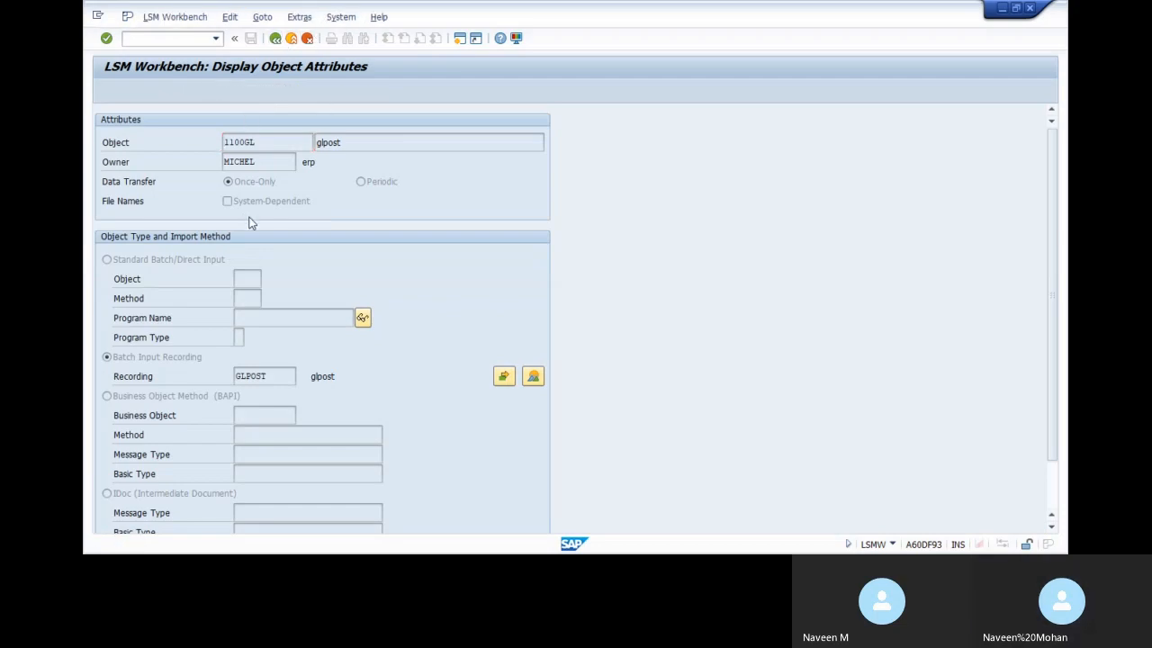
click(378, 90)
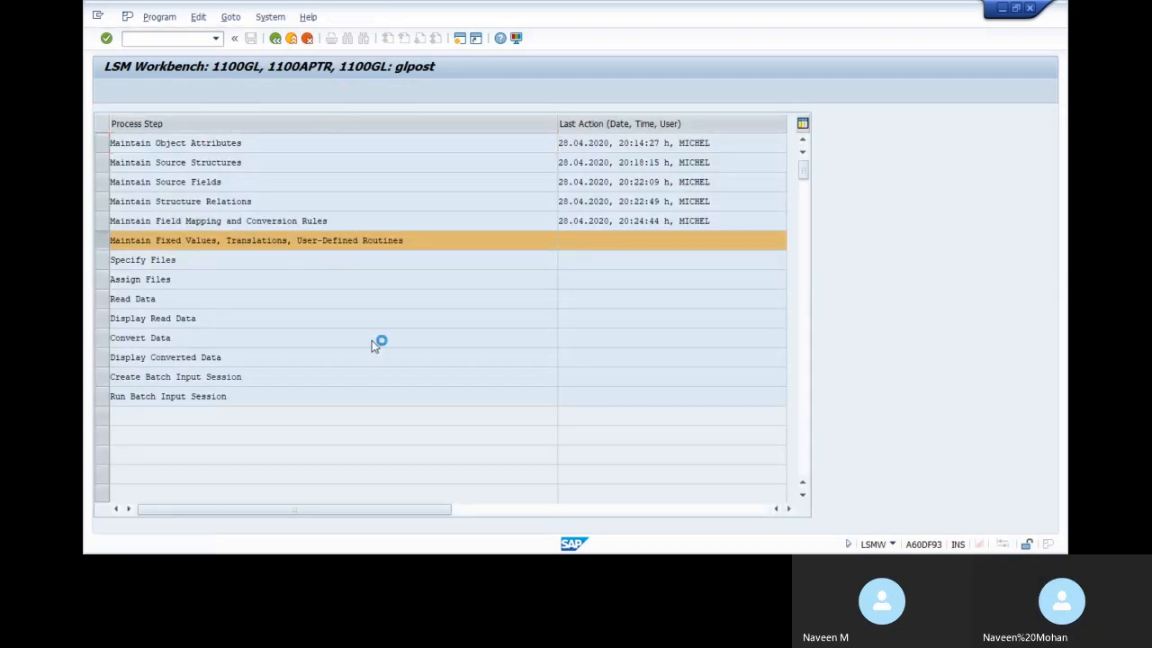
click(386, 270)
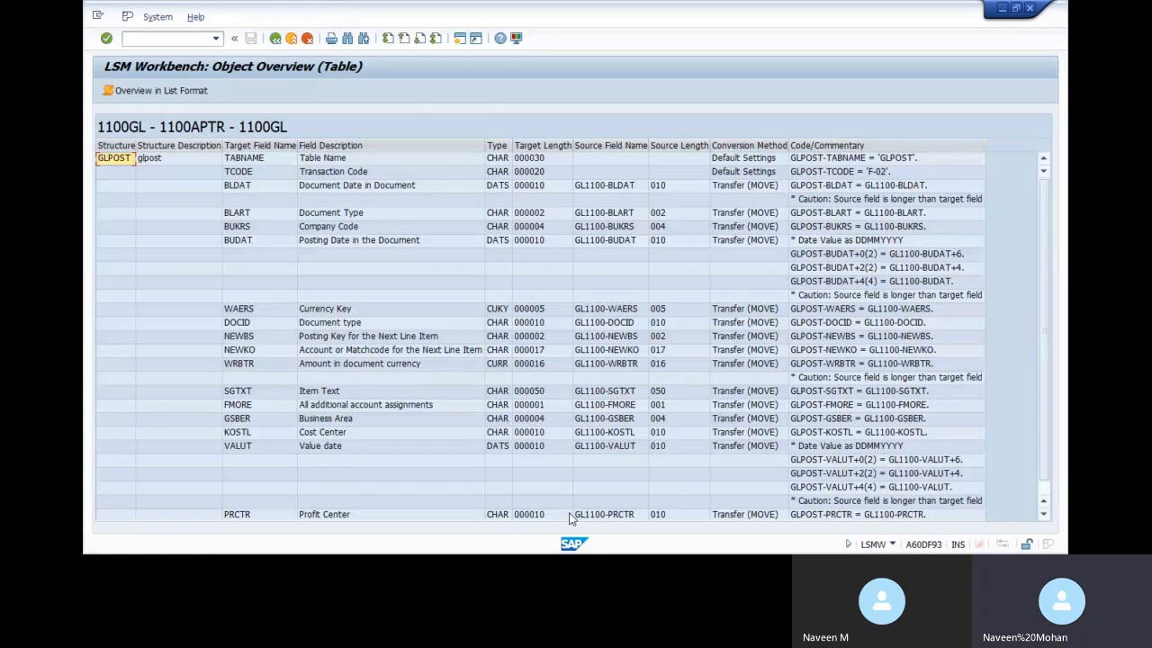
scroll(578, 519, down, 1)
scroll(755, 308, up, 1)
Highlight the GLPOST target fields from TCODE downward in the overview table
drag(252, 176, 541, 505)
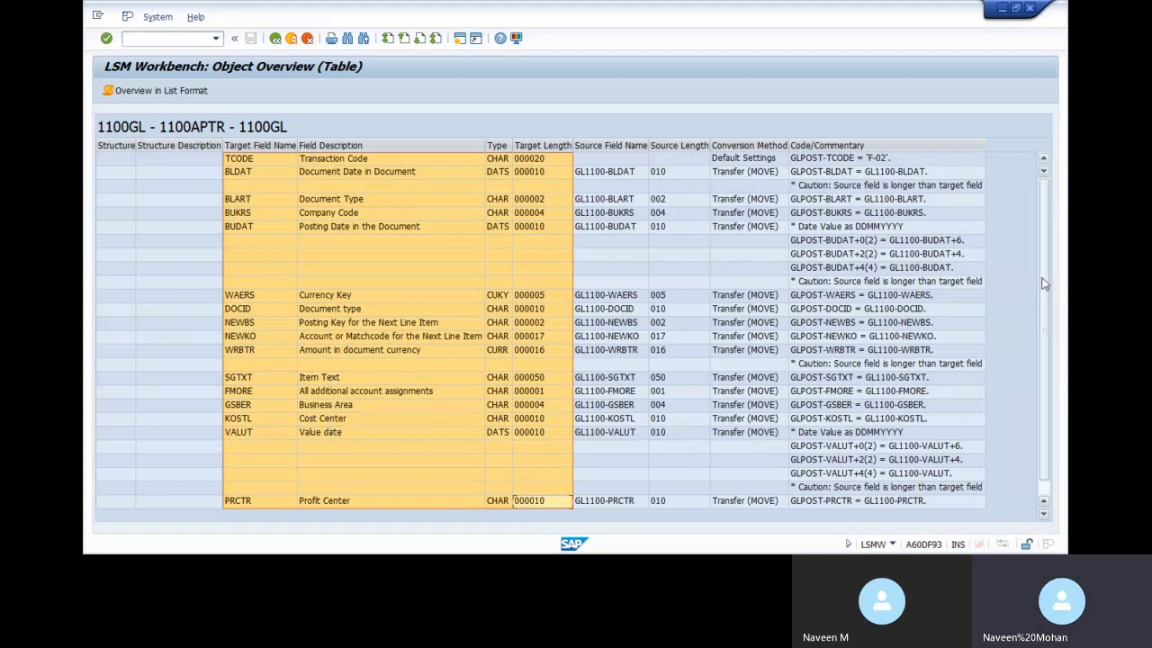
scroll(552, 297, up, 1)
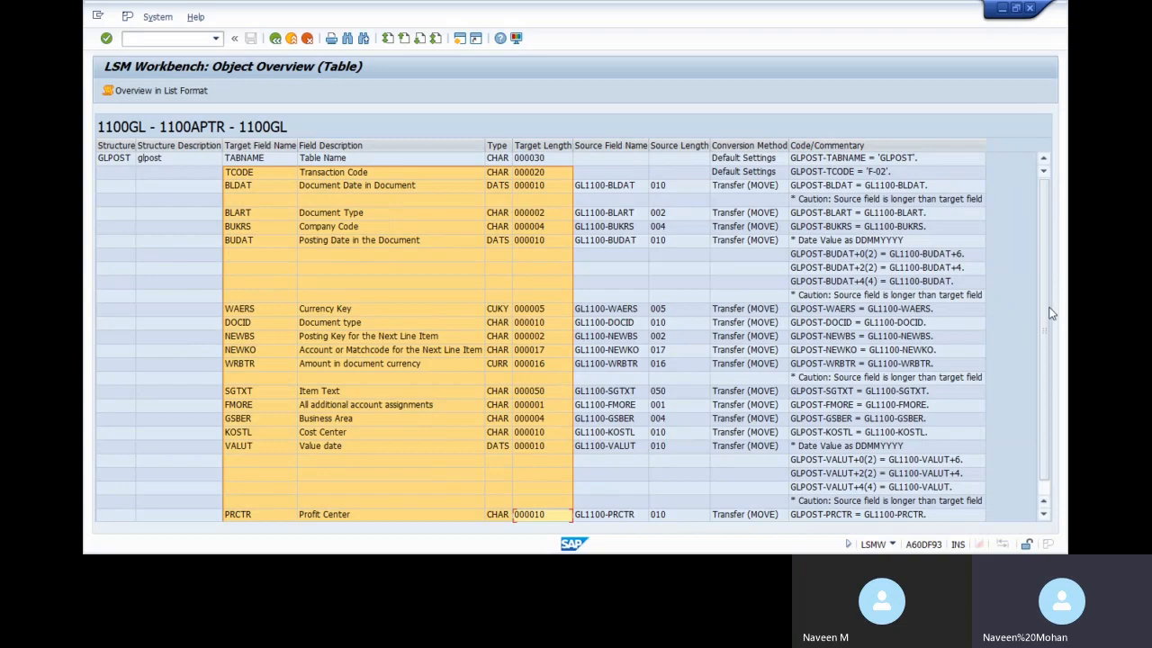
scroll(1050, 312, down, 1)
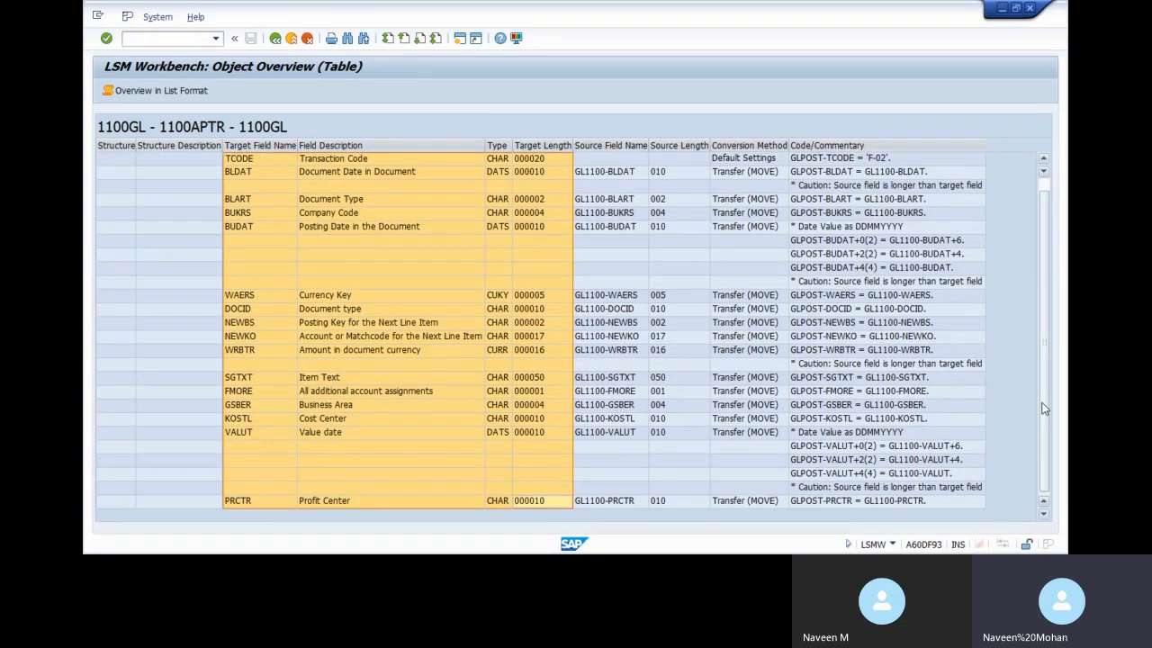
key(alt+Tab)
key(alt+Tab)
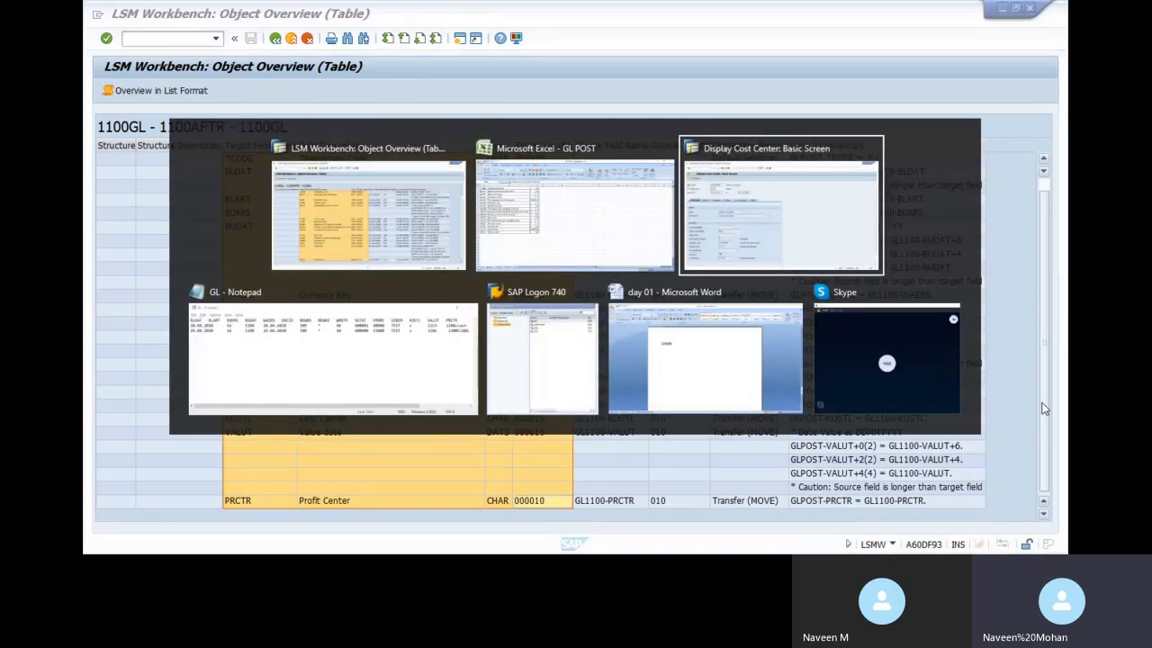
scroll(1050, 262, down, 2)
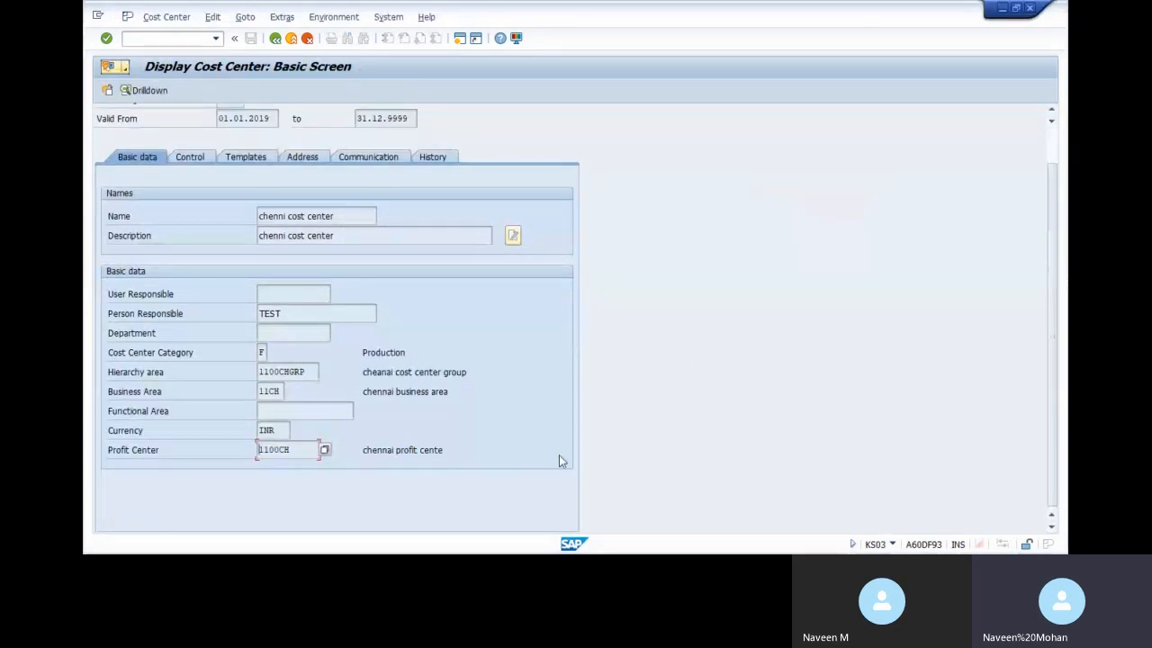
key(alt+Tab)
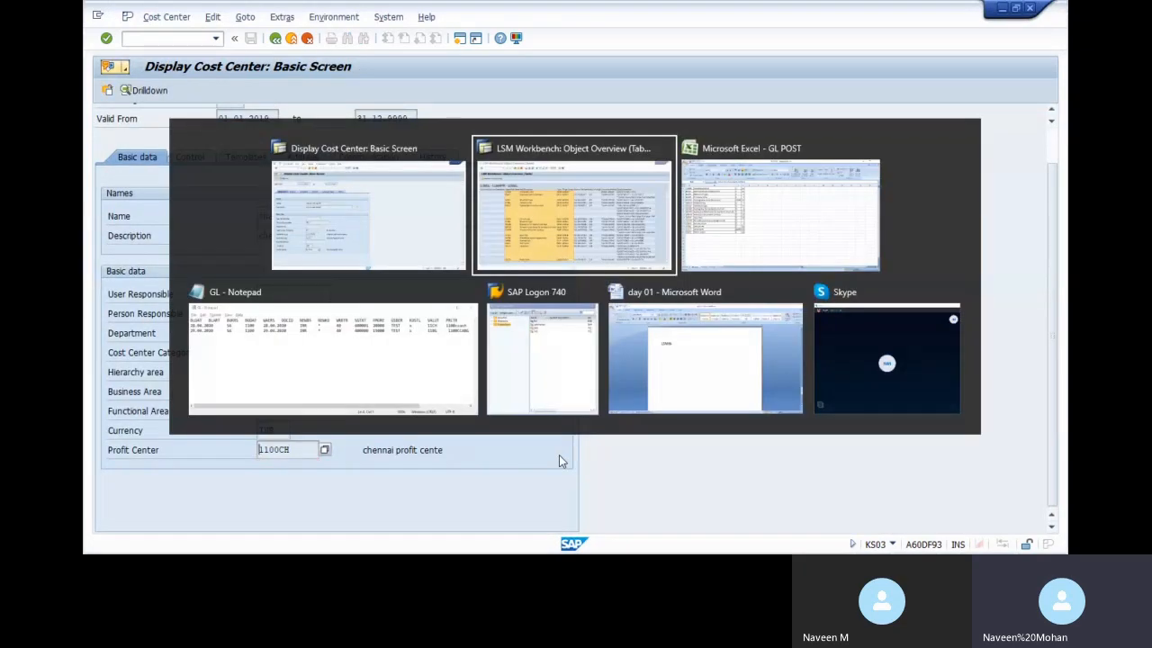
key(alt+Tab)
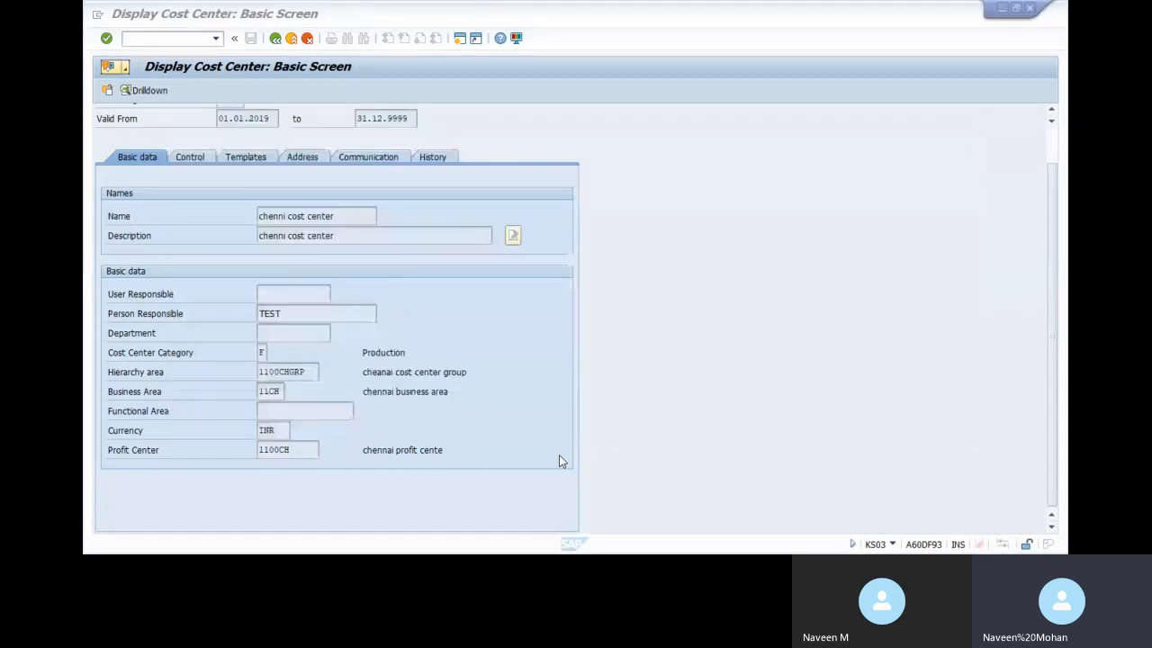
key(alt+Tab)
key(alt+Tab)
key(alt+Tab)
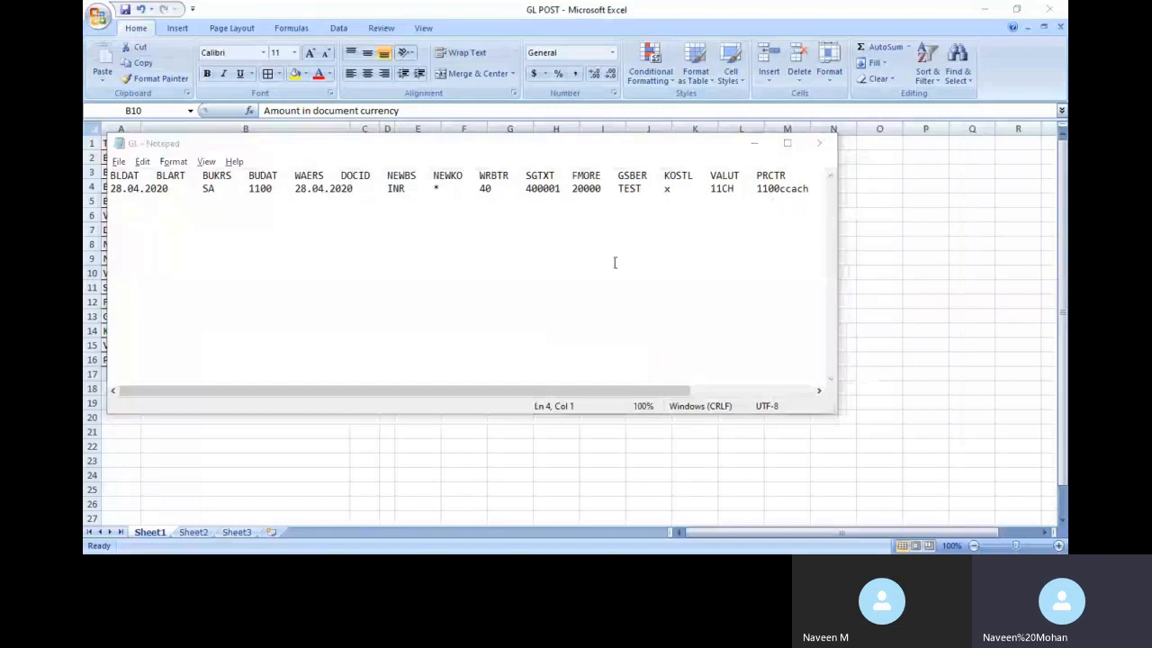
key(alt+Tab)
key(alt+Tab)
key(alt+Tab)
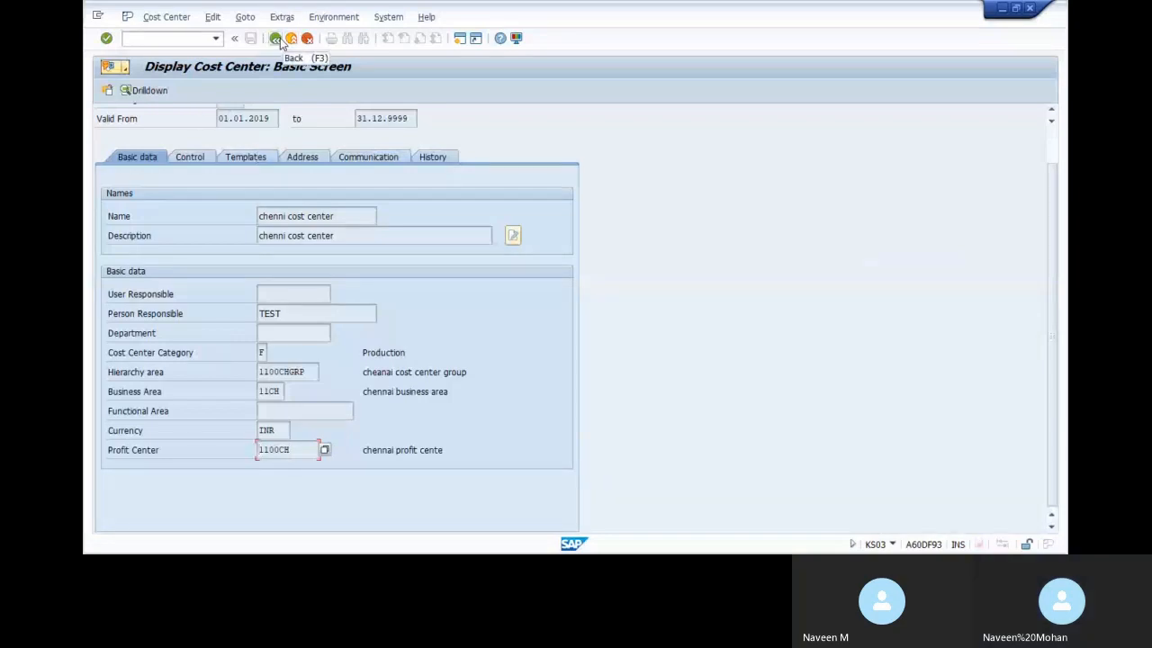
key(alt+Tab)
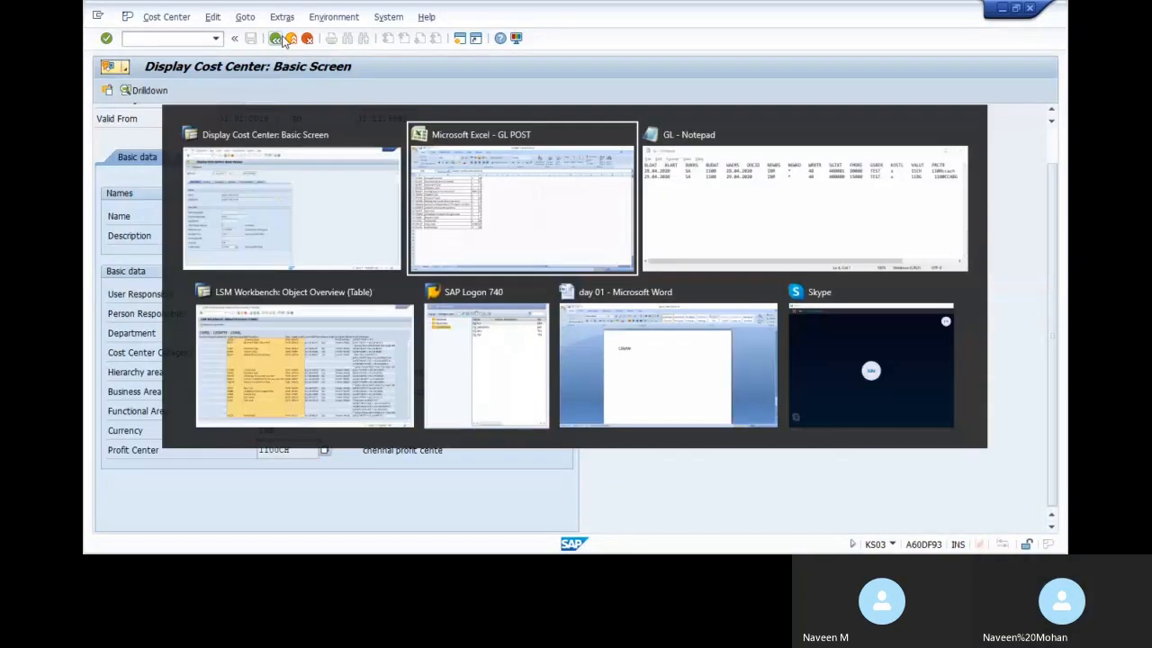
key(alt+Tab)
key(alt+Tab)
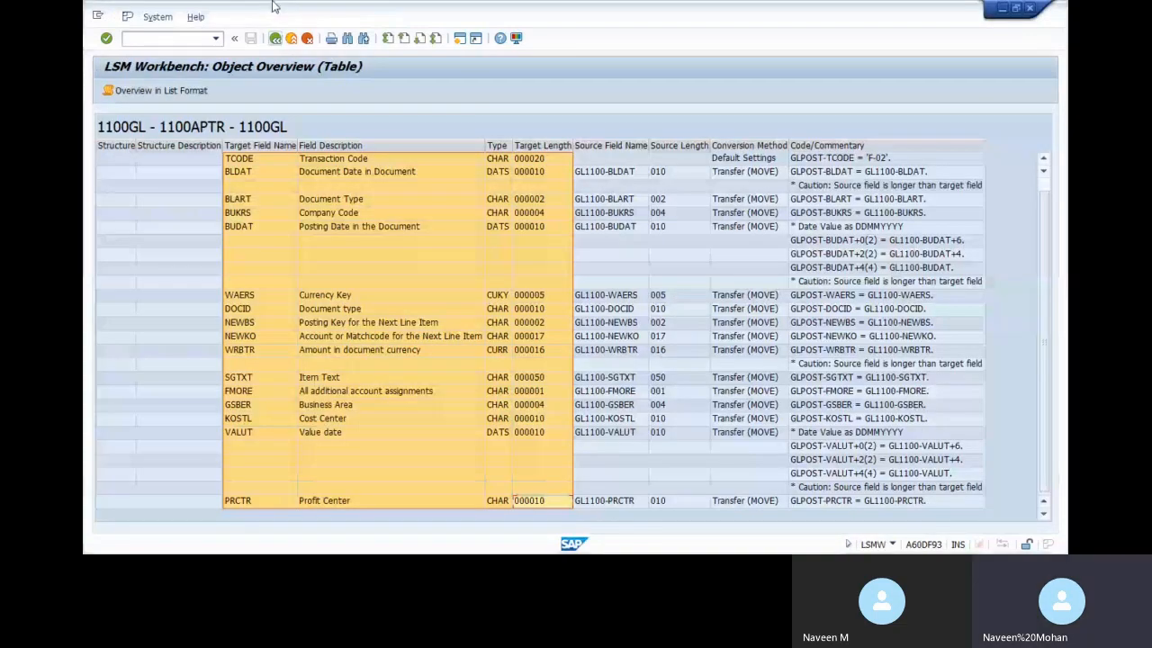
click(275, 38)
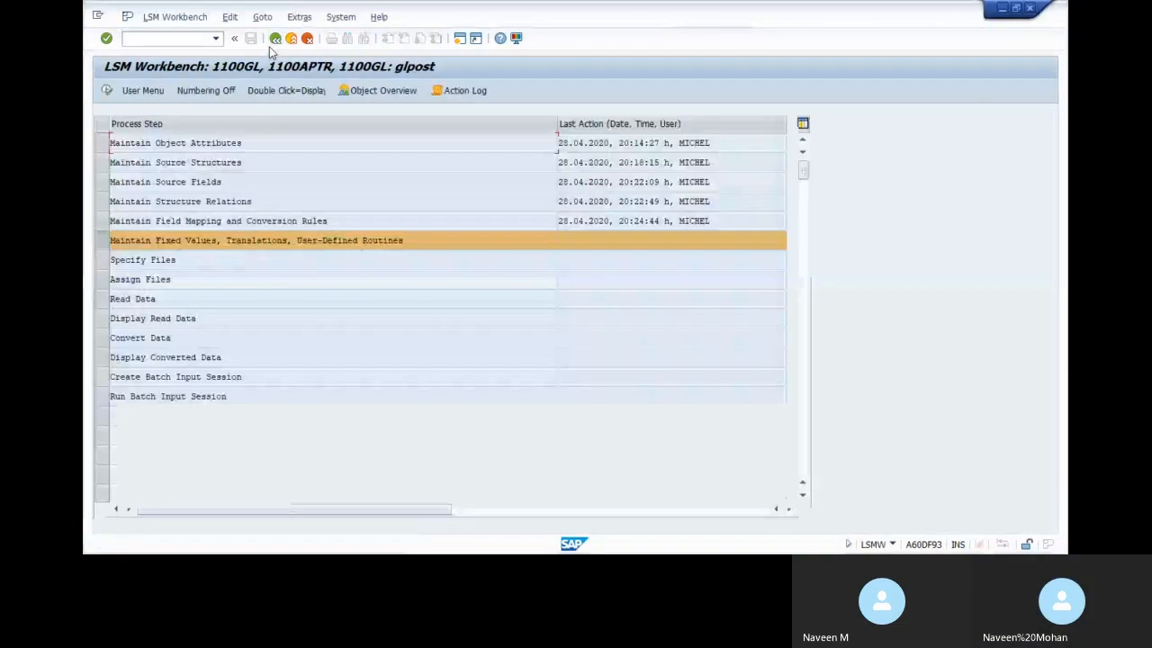
Open Specify Files in change mode, check the proposed .lsmw.read name, and begin defining the legacy PC file
double_click(188, 263)
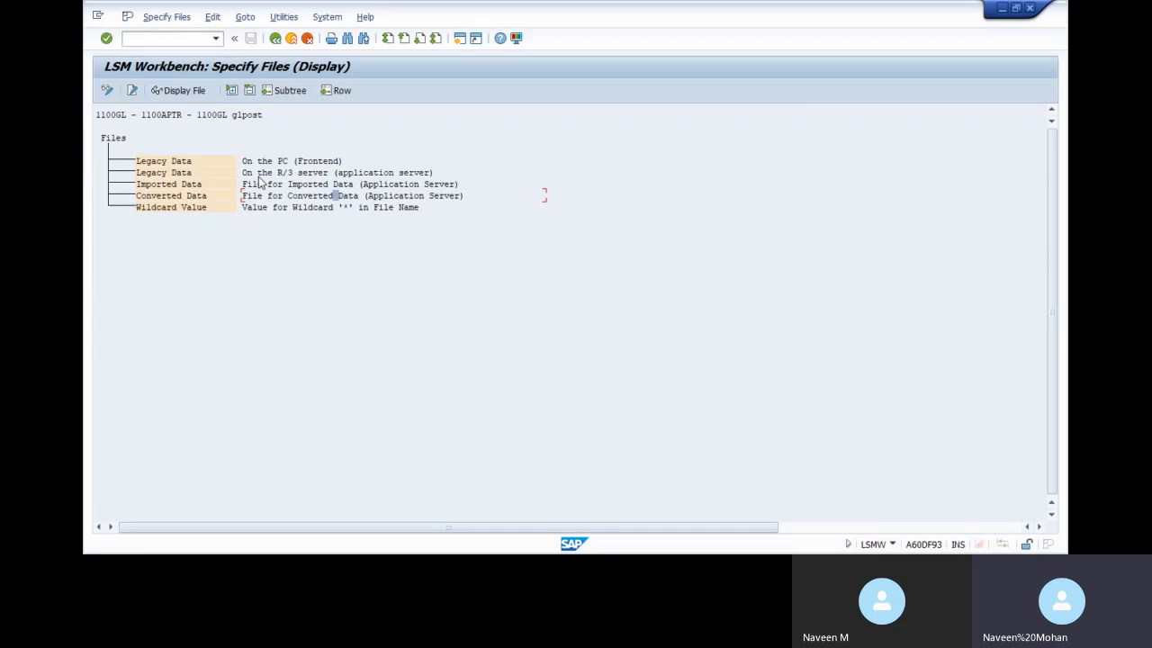
click(108, 90)
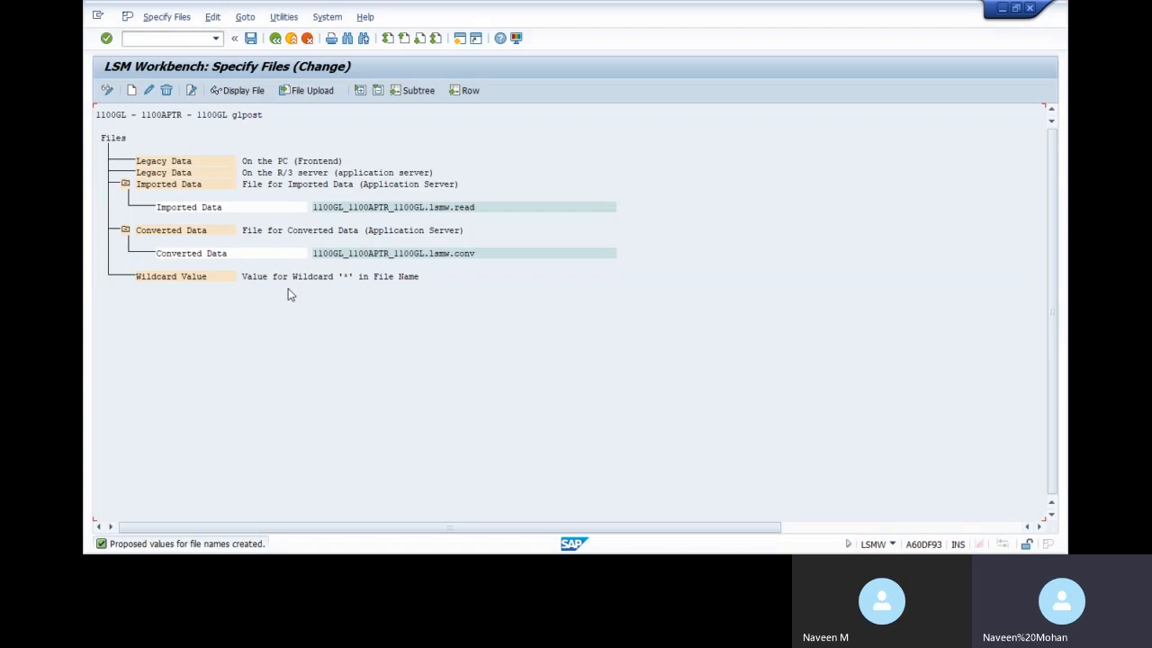
click(480, 207)
double_click(245, 162)
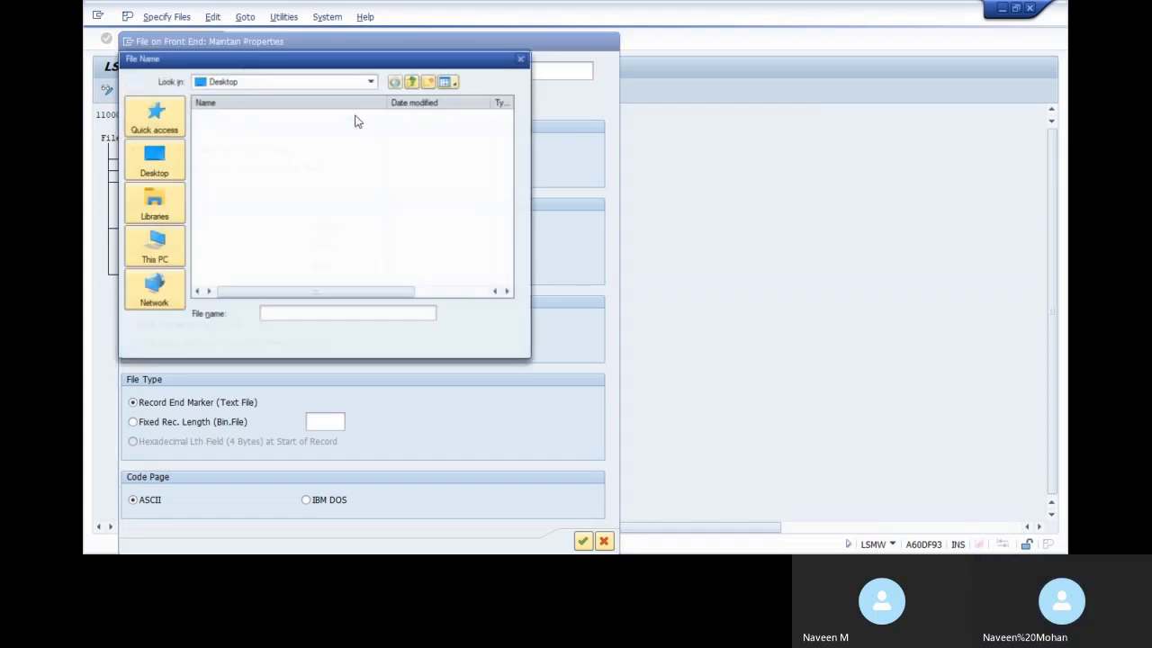
Select GL.txt from the Desktop as the legacy data file on the PC
click(162, 166)
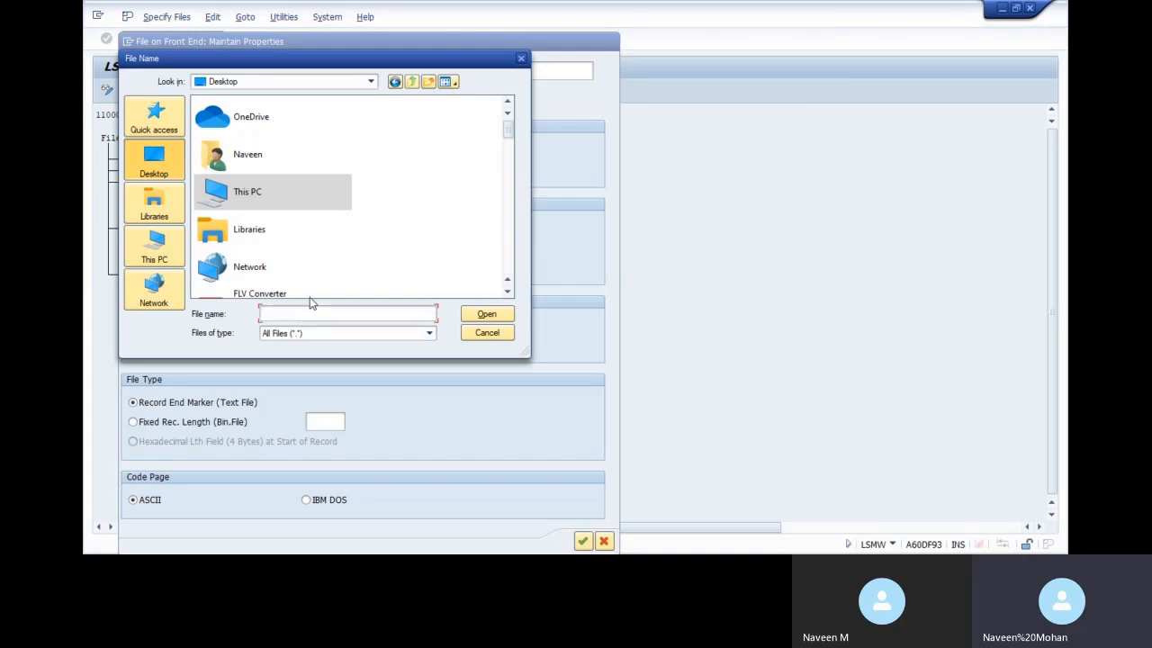
text(GL)
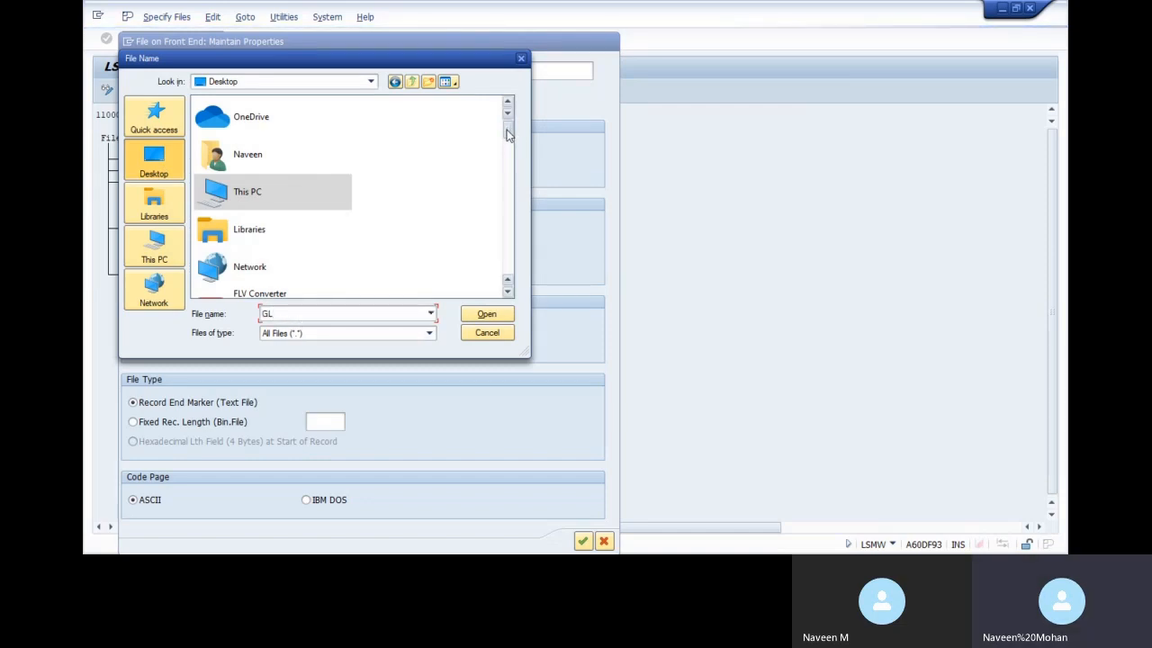
drag(507, 135, 506, 205)
click(290, 177)
click(470, 314)
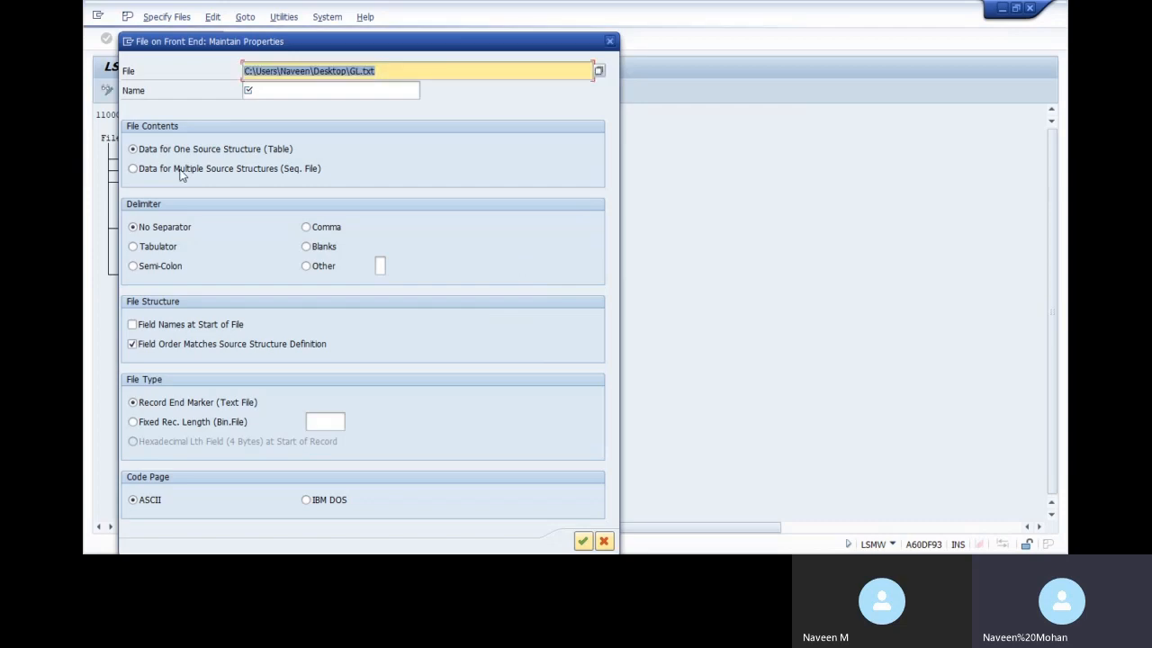
Name the file GLUPLOAD, tab-delimited, with field names at start and no field-order matching
click(152, 249)
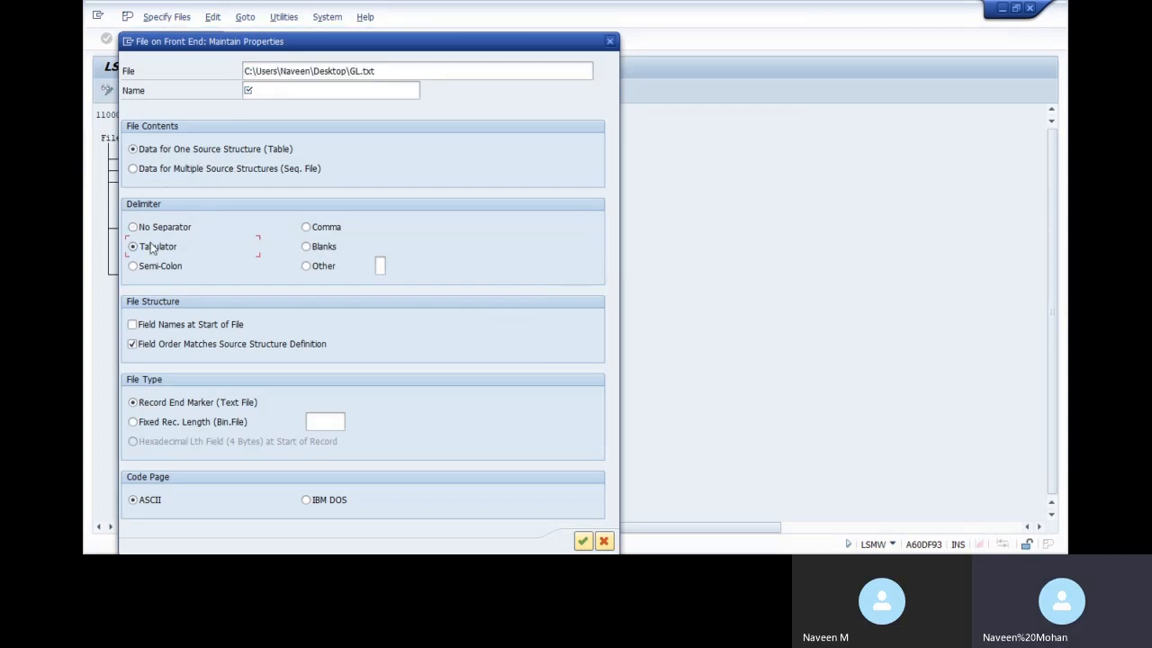
click(160, 328)
click(165, 347)
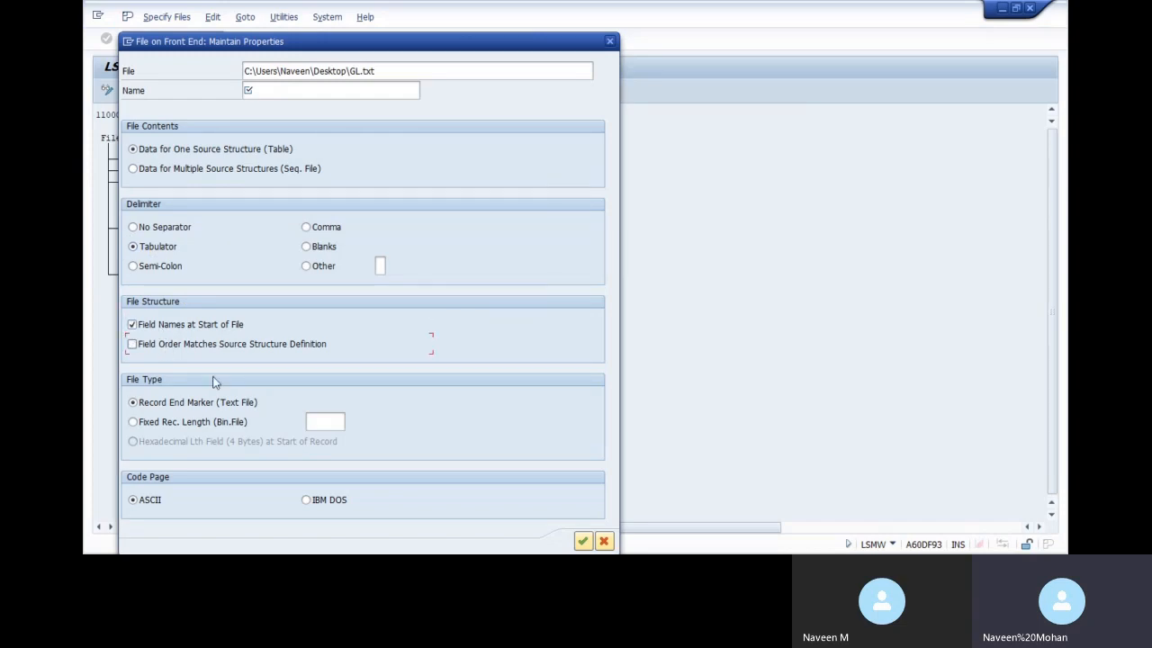
click(582, 543)
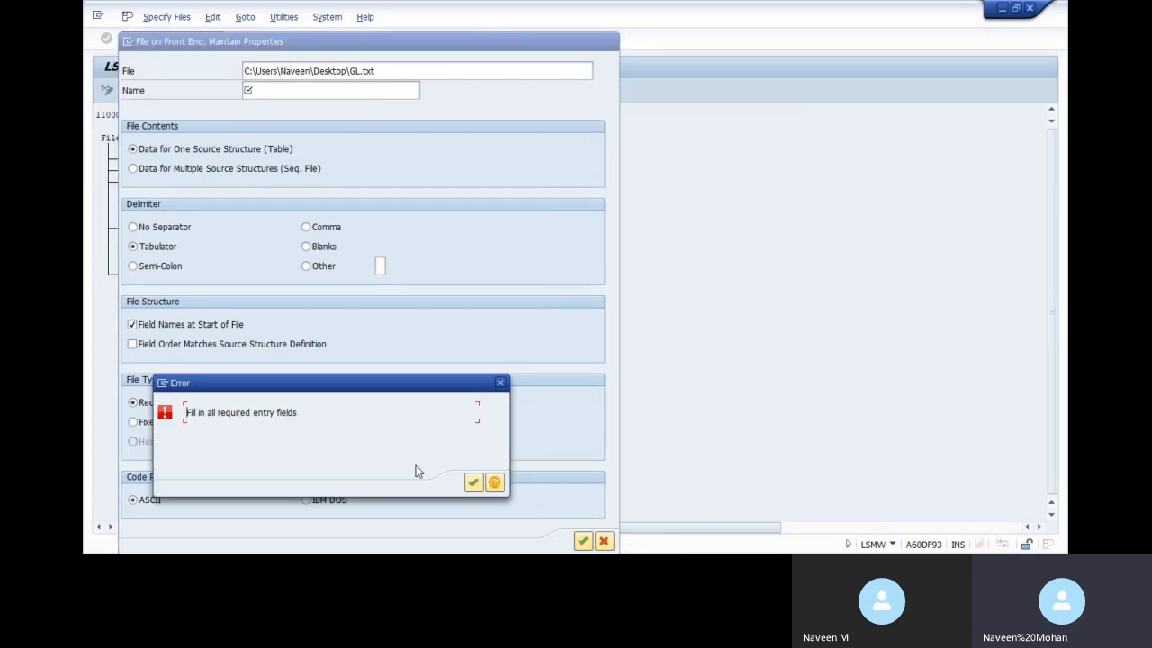
click(473, 482)
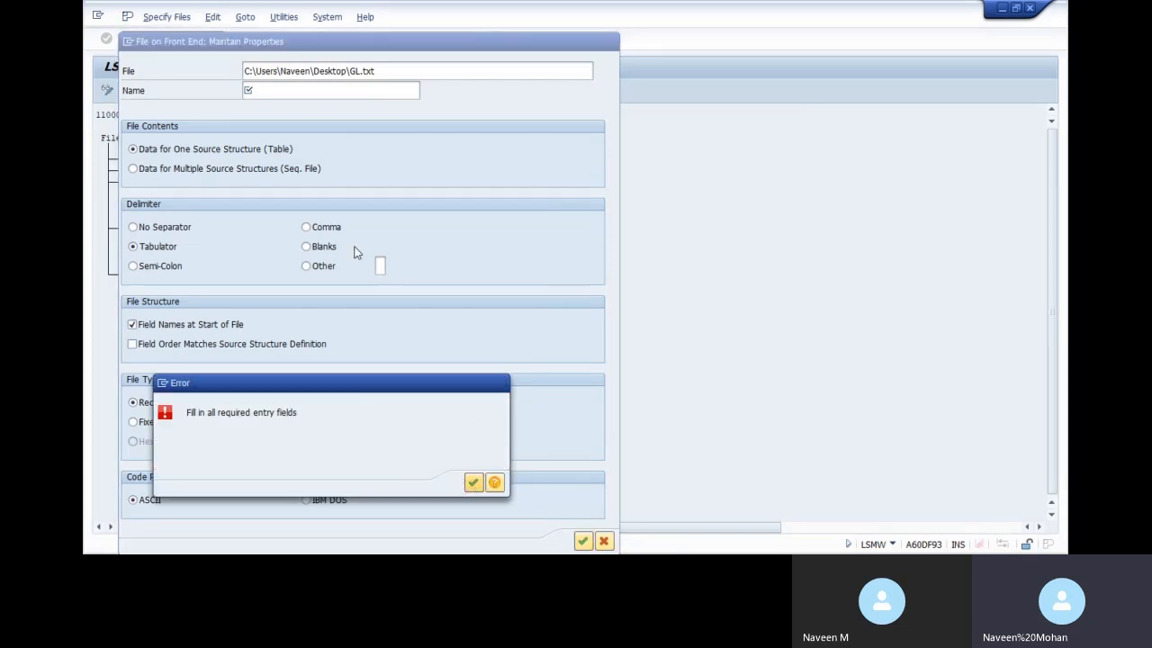
click(288, 89)
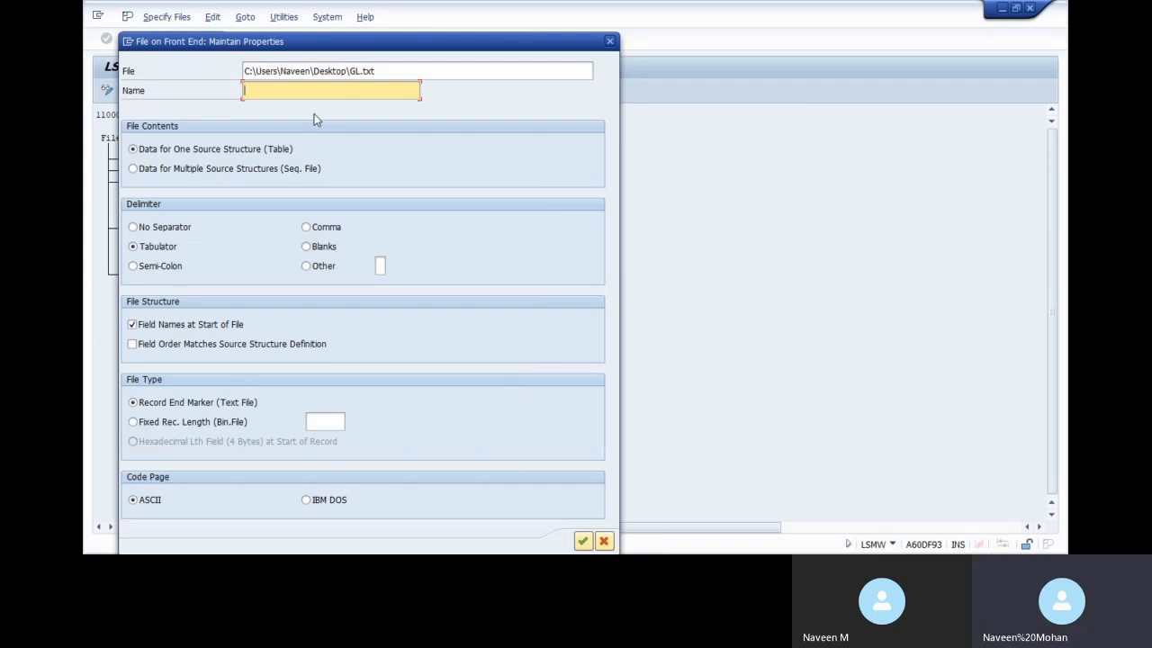
text(GLUPLOAD)
click(582, 540)
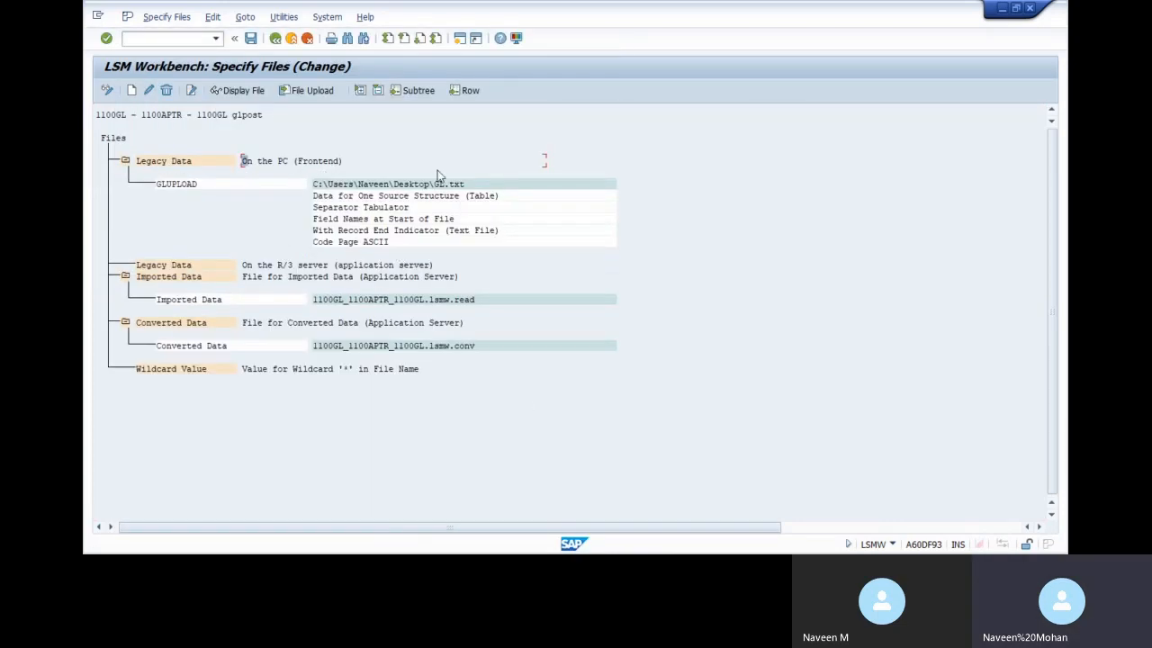
Save the file specifications and return to the LSMW process steps
click(251, 38)
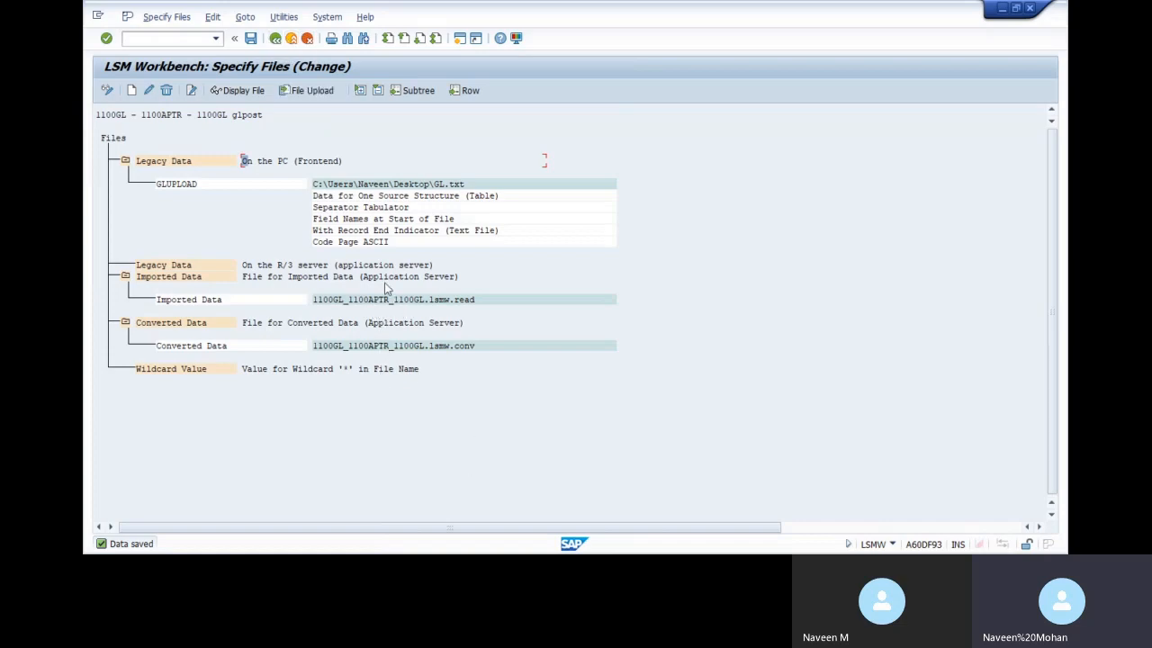
click(275, 39)
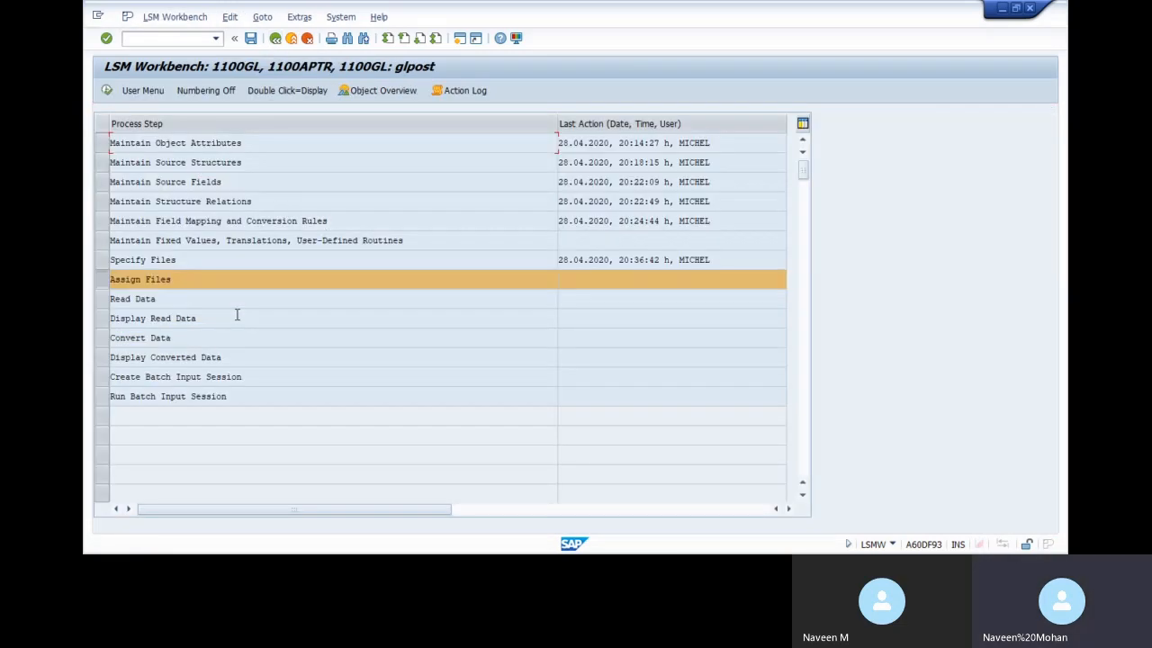
double_click(163, 284)
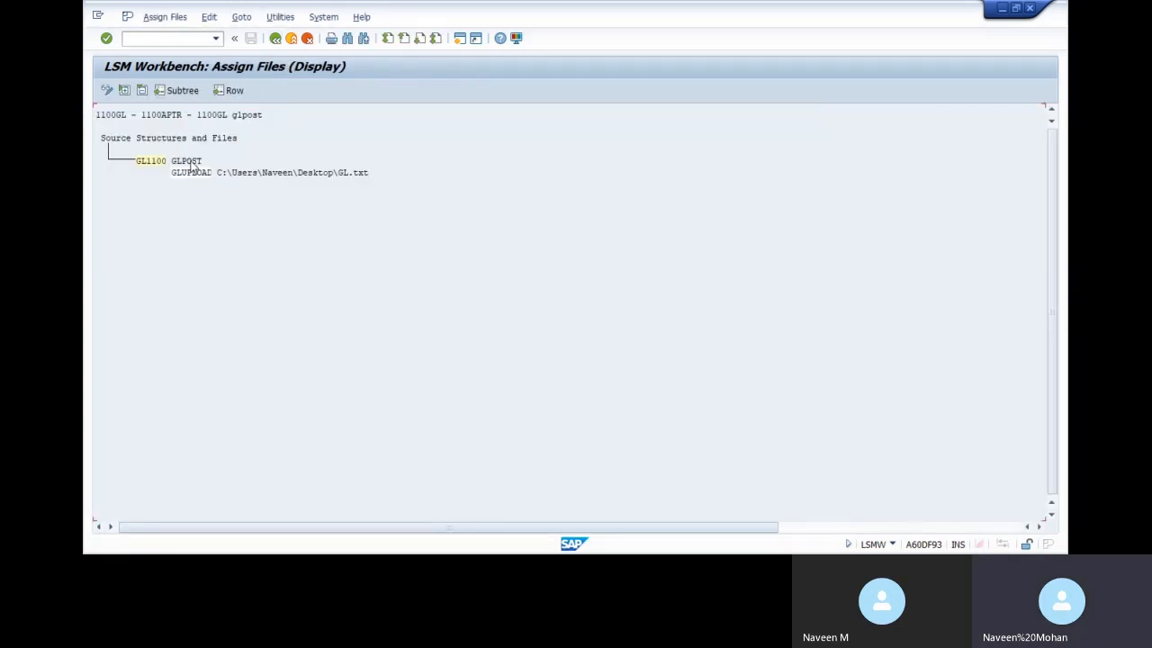
Replace the GL1100 file assignment with GLUPLOAD (GL.txt) and save it
click(106, 91)
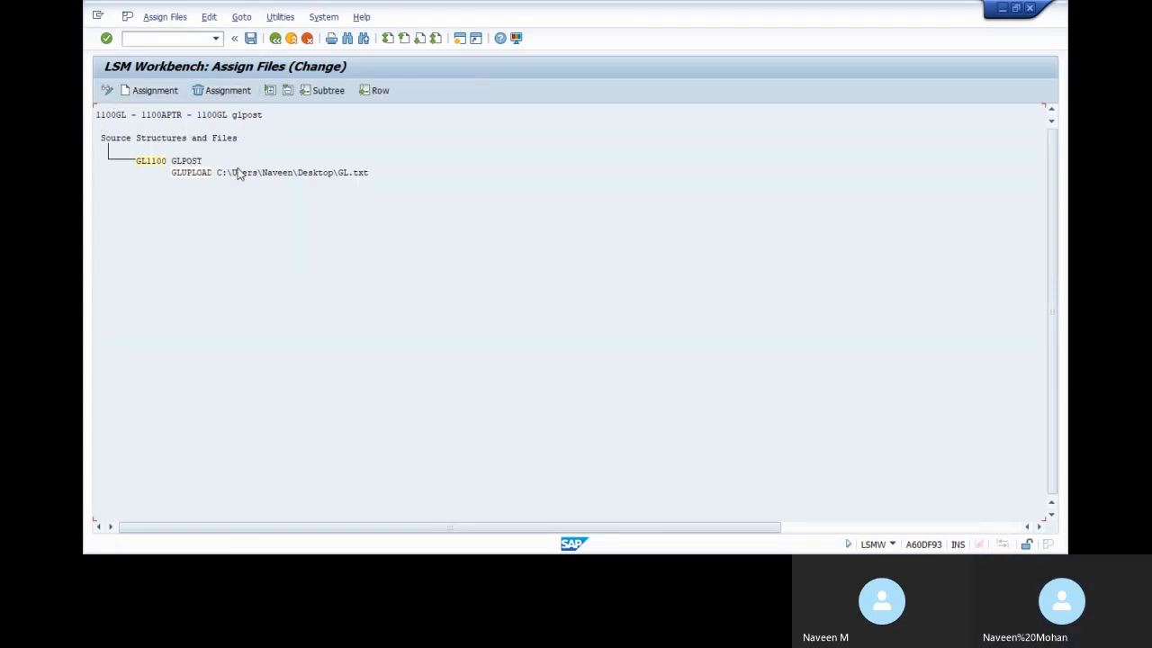
click(220, 89)
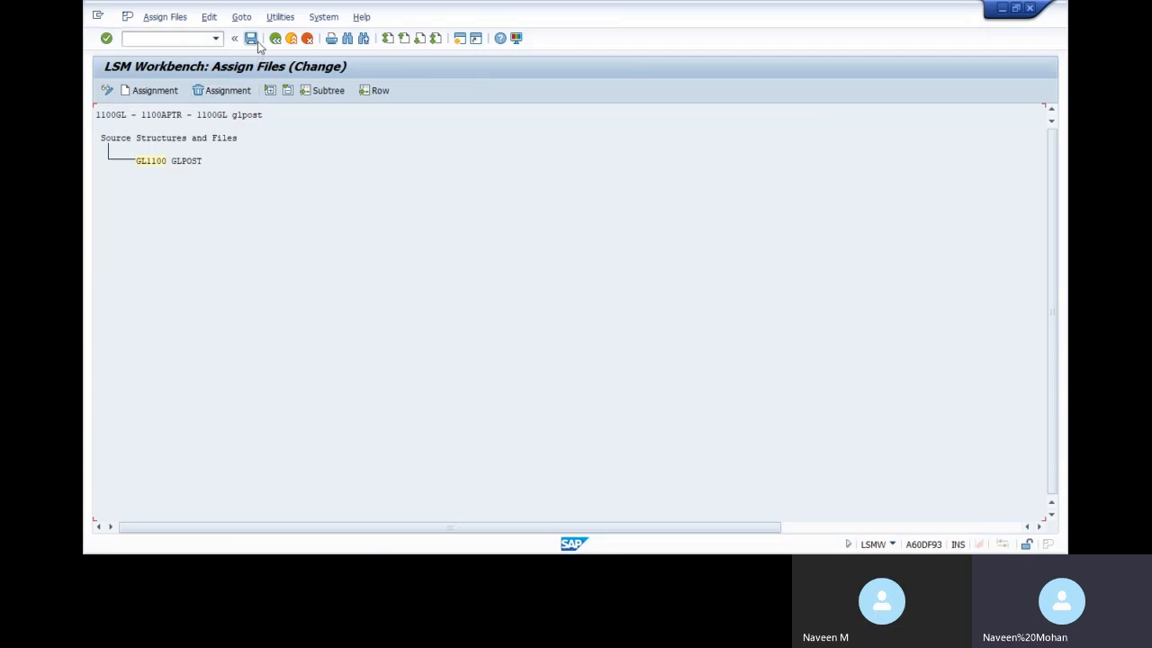
click(152, 90)
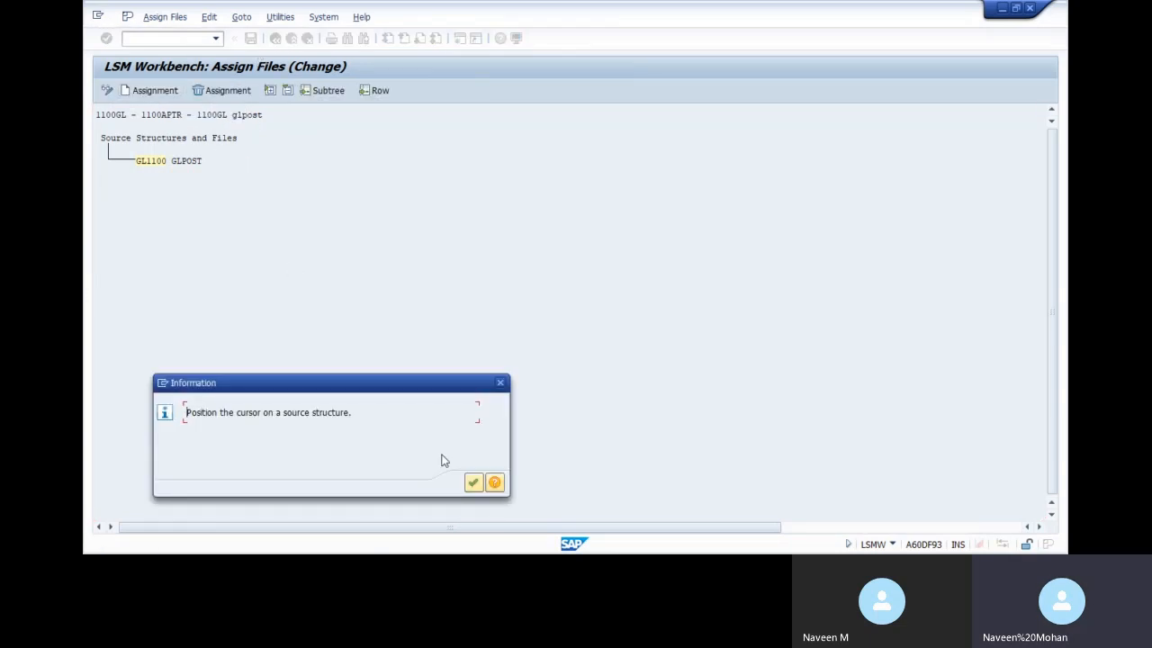
click(473, 482)
click(163, 160)
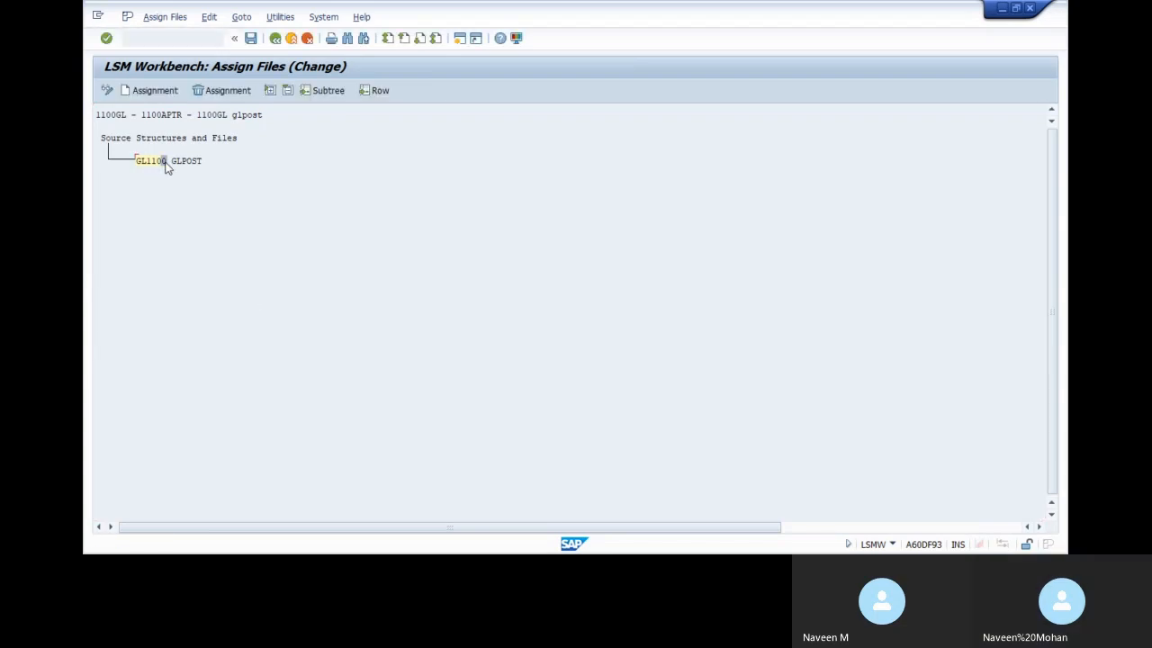
click(152, 90)
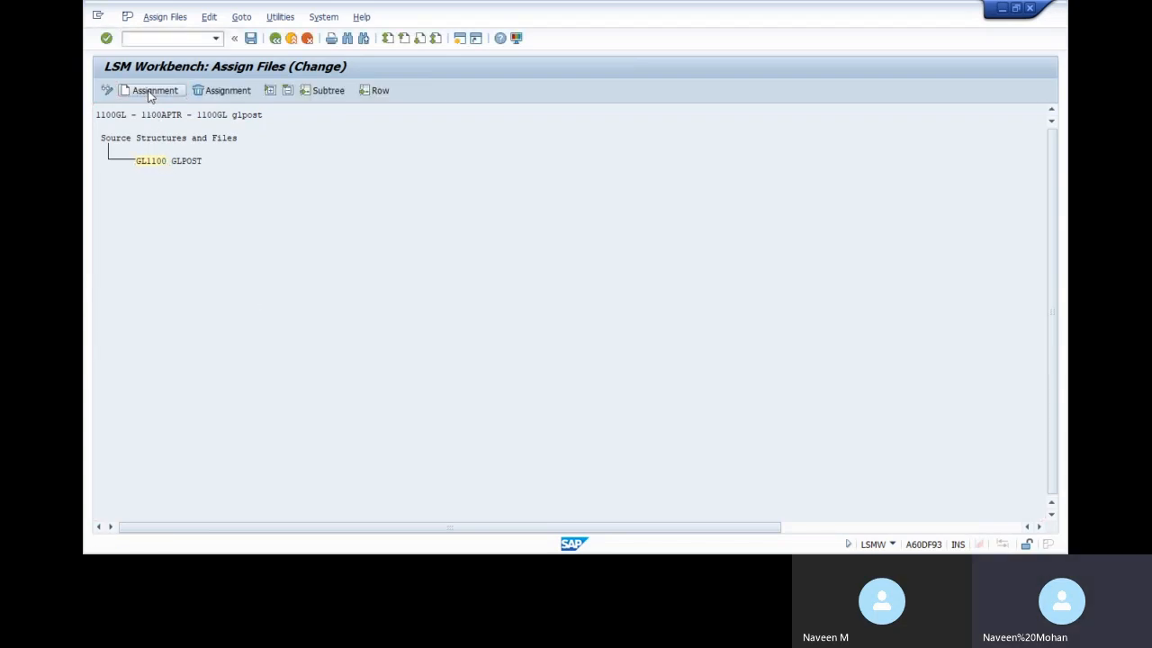
click(275, 41)
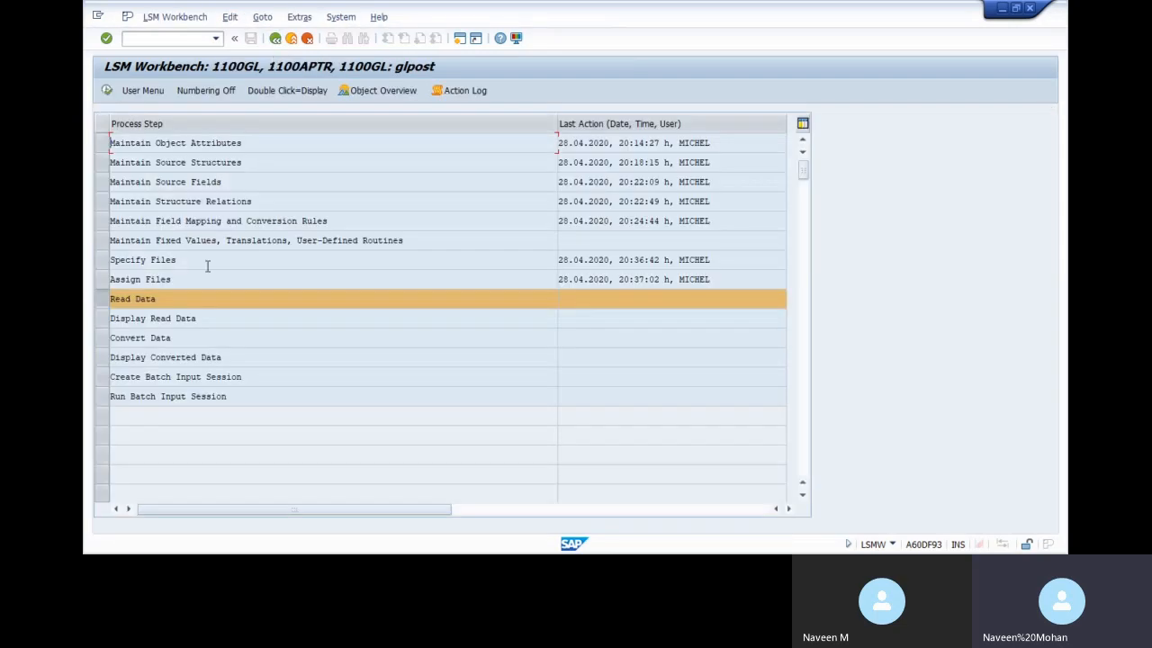
double_click(151, 299)
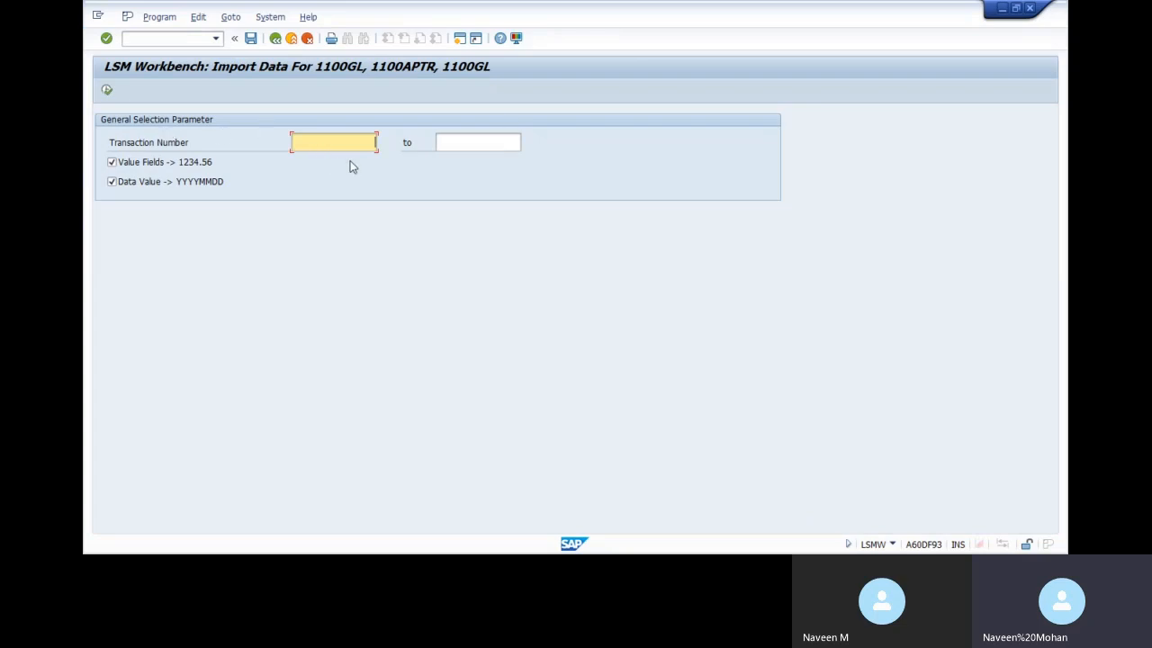
Read GL.txt into the .lsmw.read file, allowing file access, and return to the step list
click(106, 90)
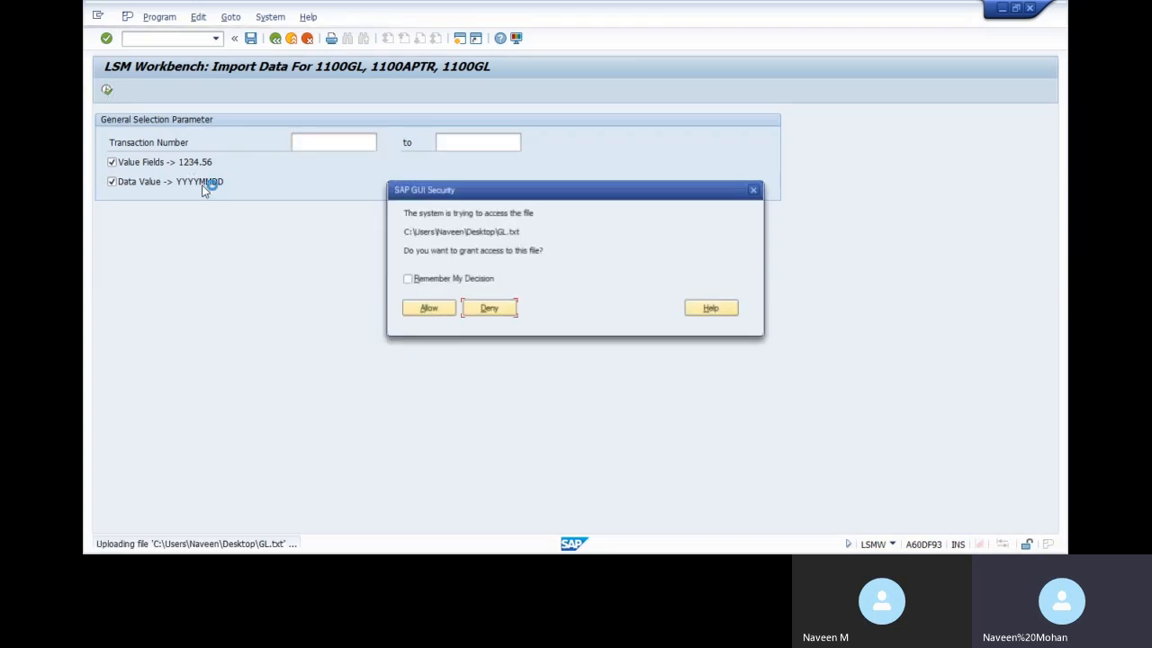
click(440, 312)
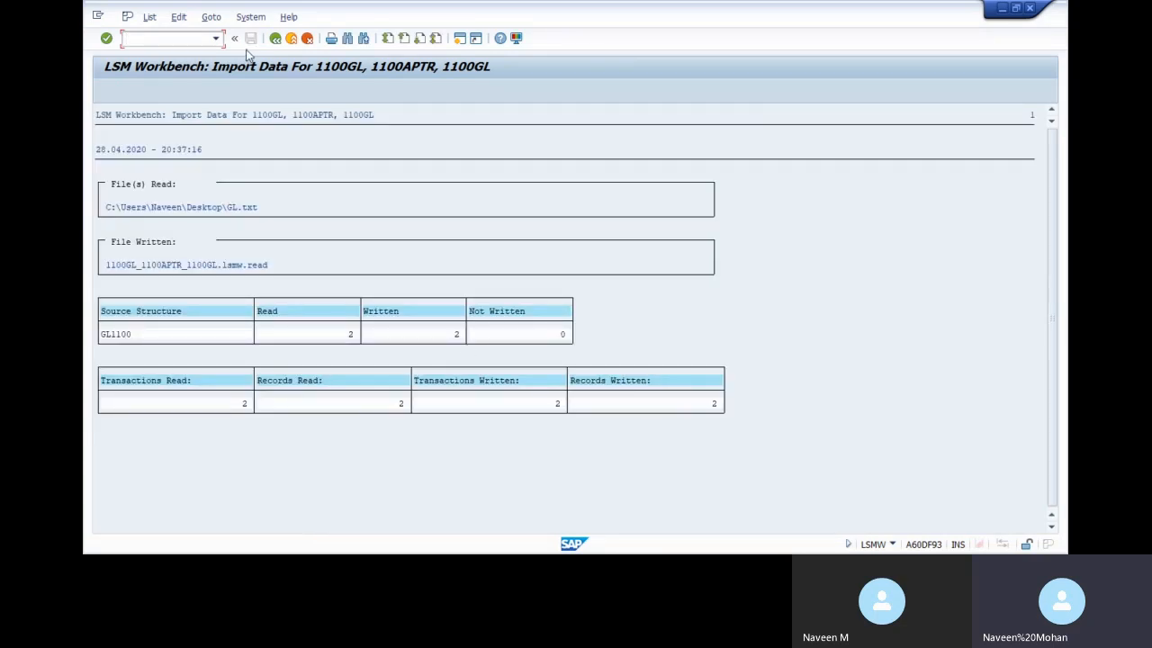
click(275, 38)
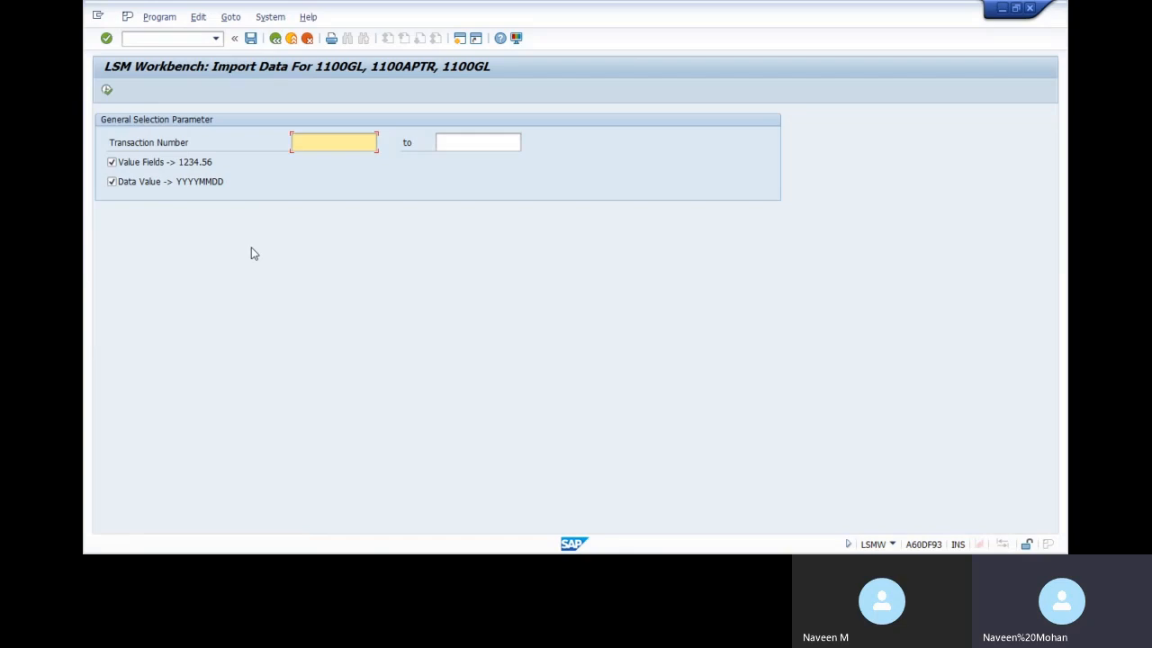
click(276, 38)
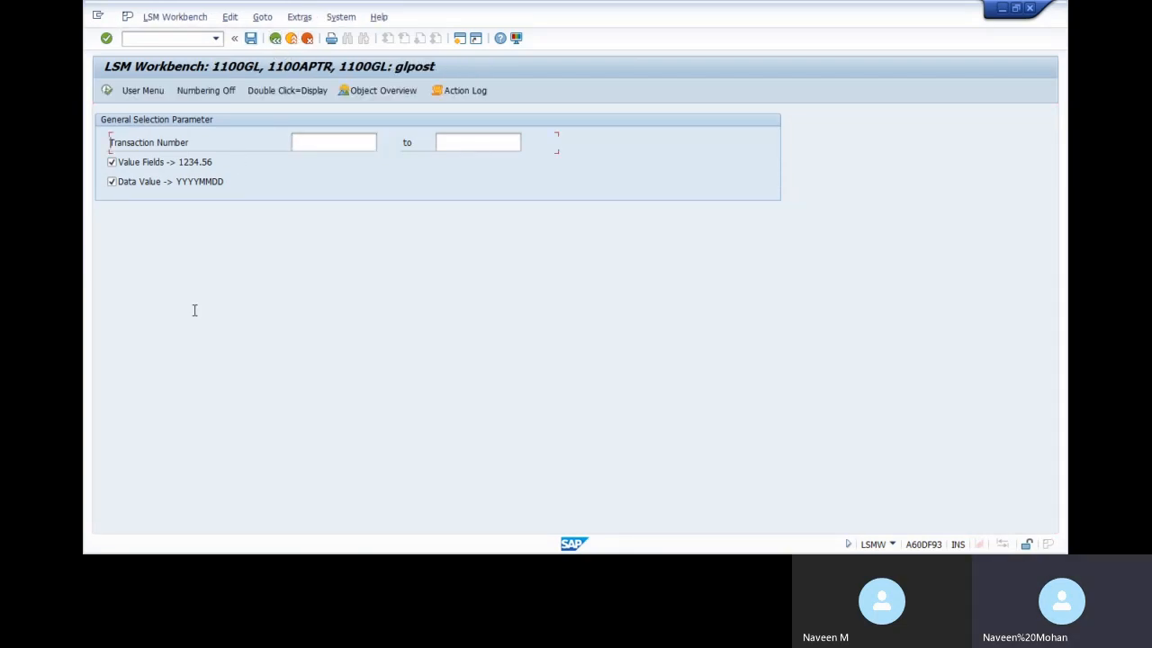
Display the read data and inspect the field values of an imported GL1100 record
double_click(162, 323)
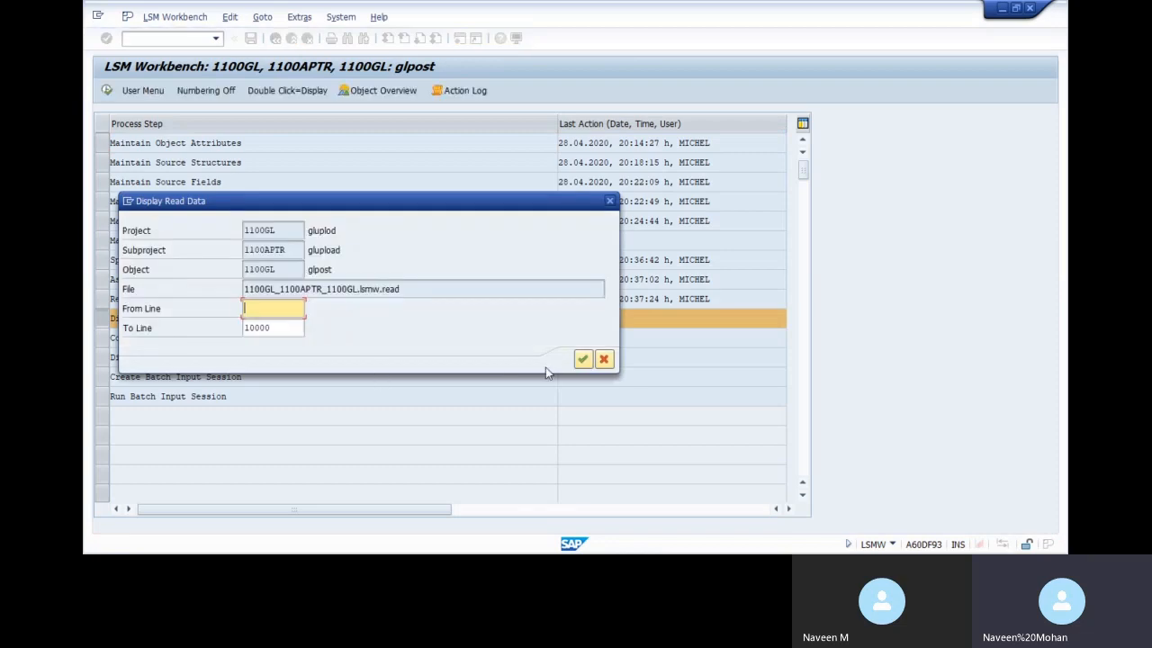
click(582, 359)
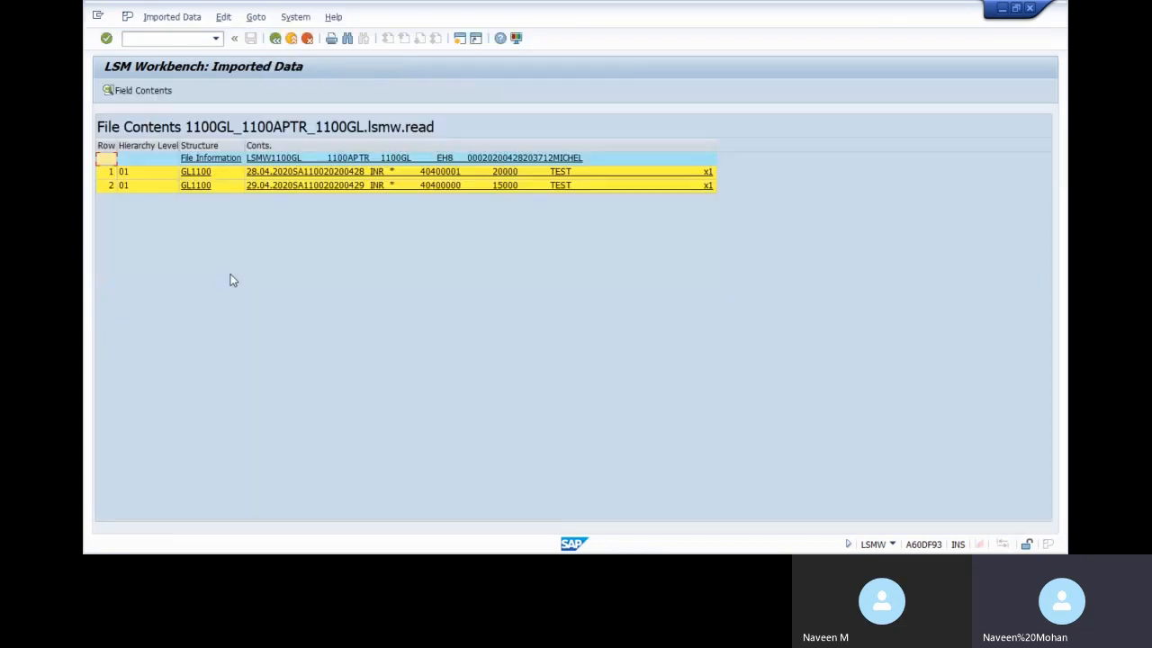
double_click(460, 184)
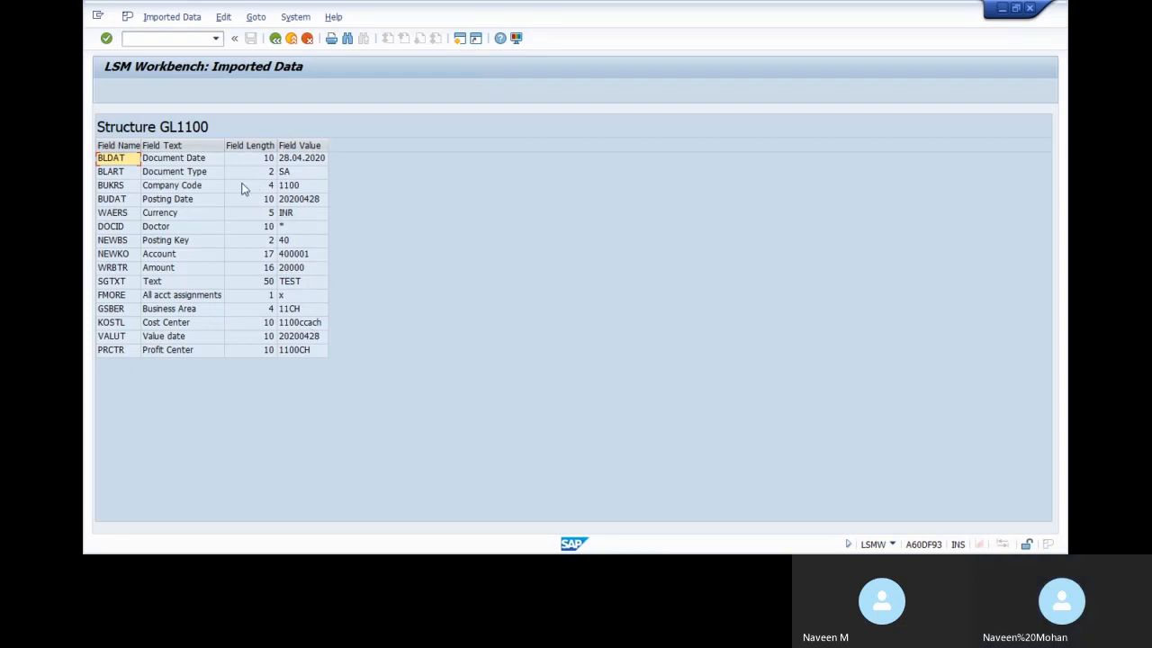
click(276, 38)
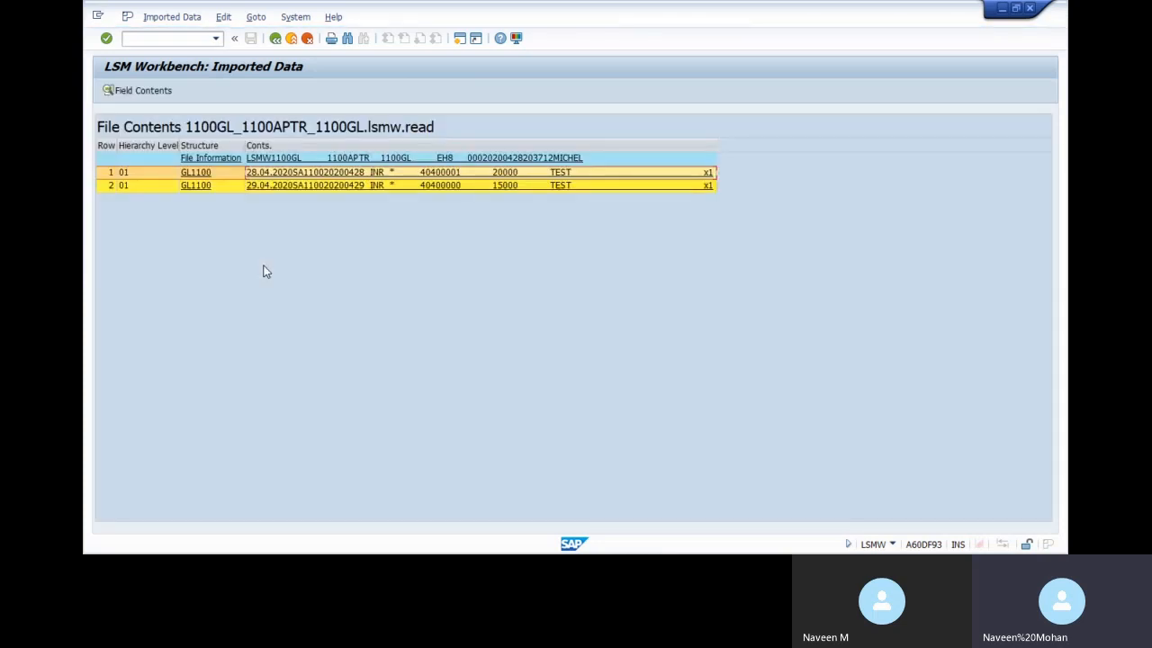
click(275, 38)
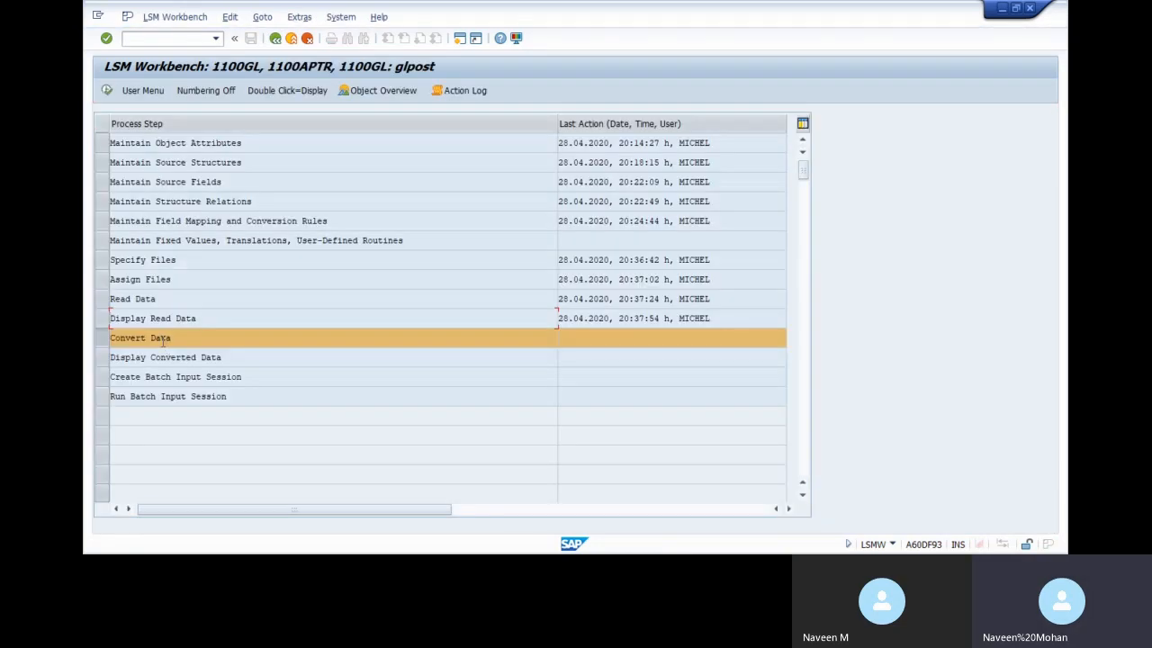
double_click(163, 341)
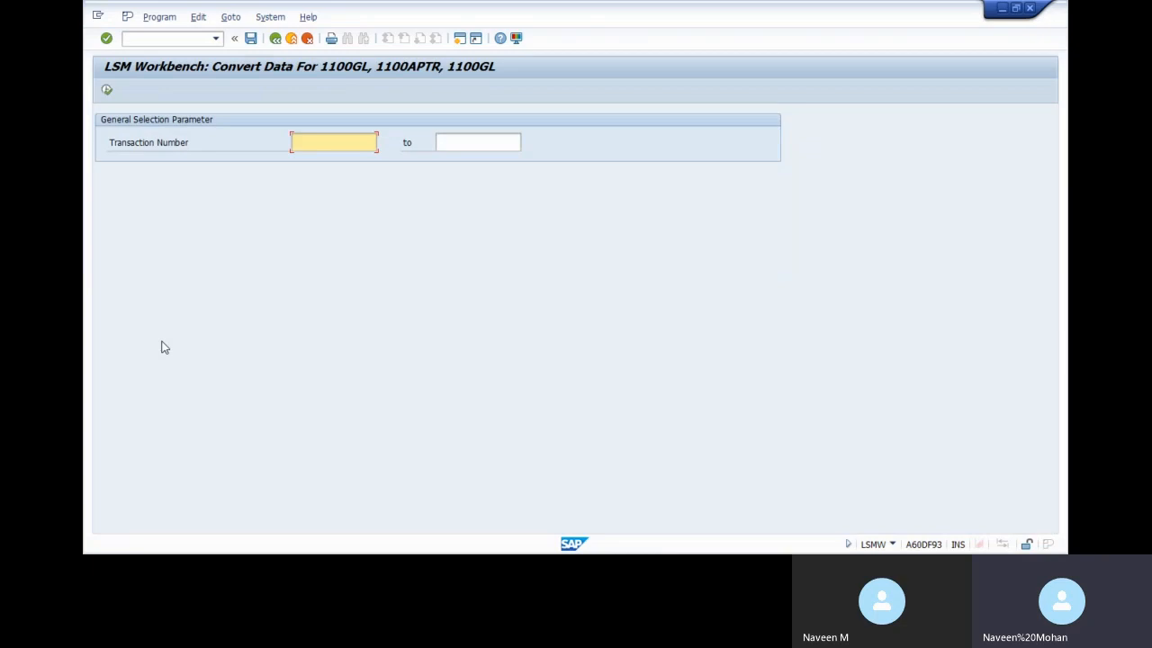
Convert the read data into the .lsmw.conv file with 2 transactions
click(106, 91)
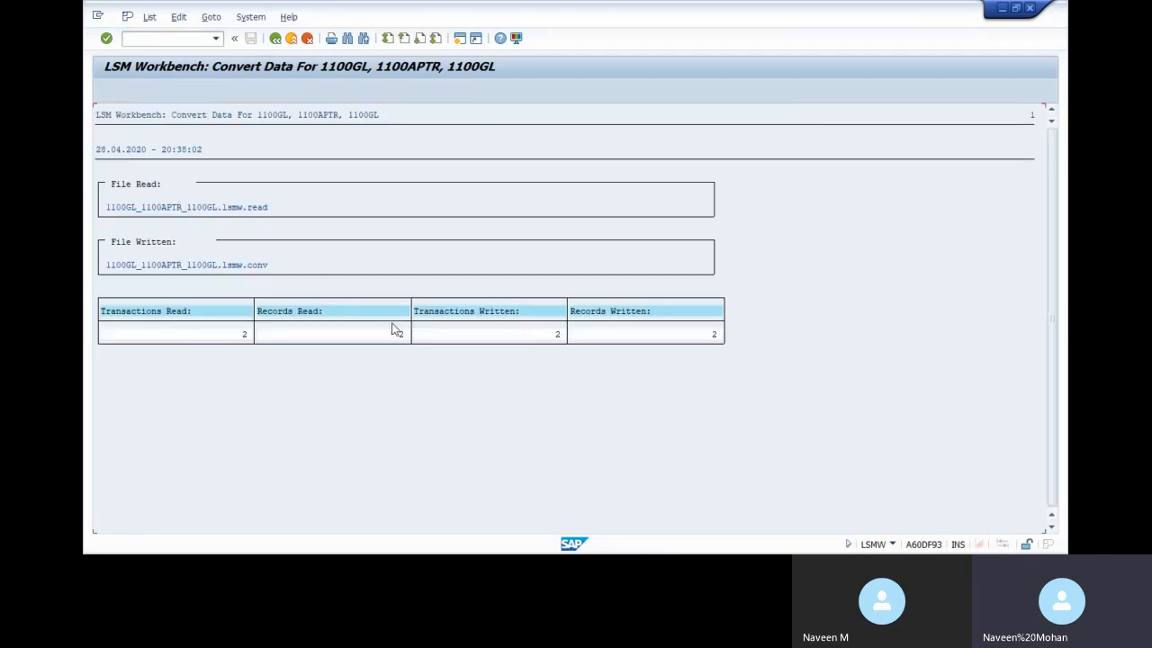
click(276, 41)
click(276, 39)
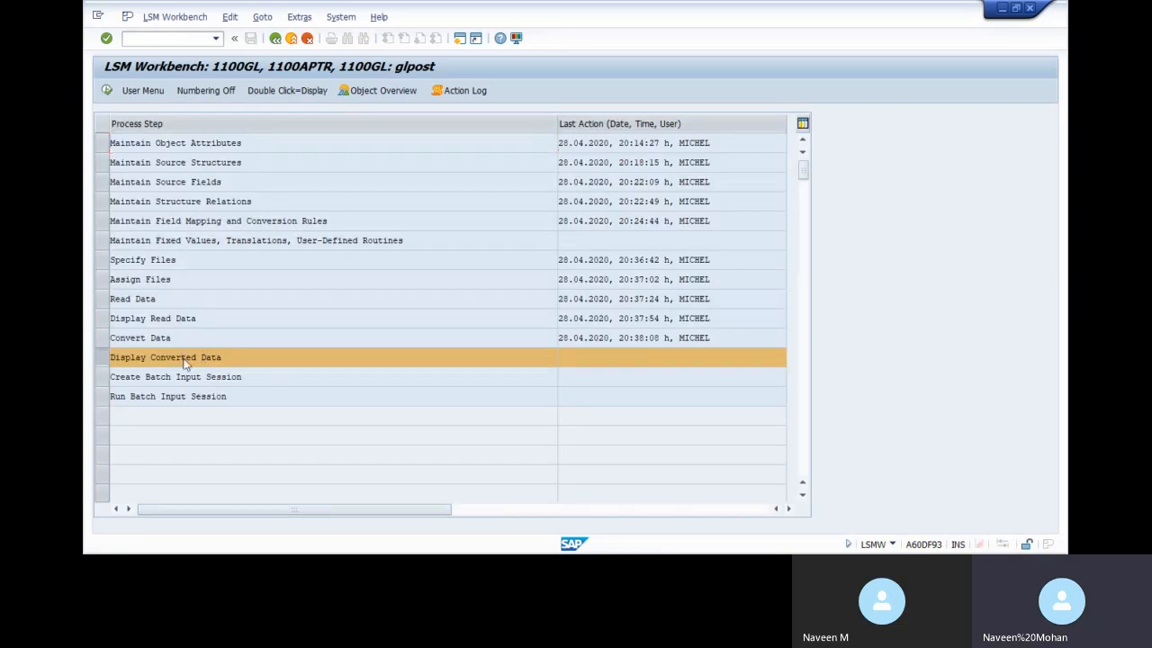
Display the converted data and inspect the GLPOST field values of row 1
double_click(185, 359)
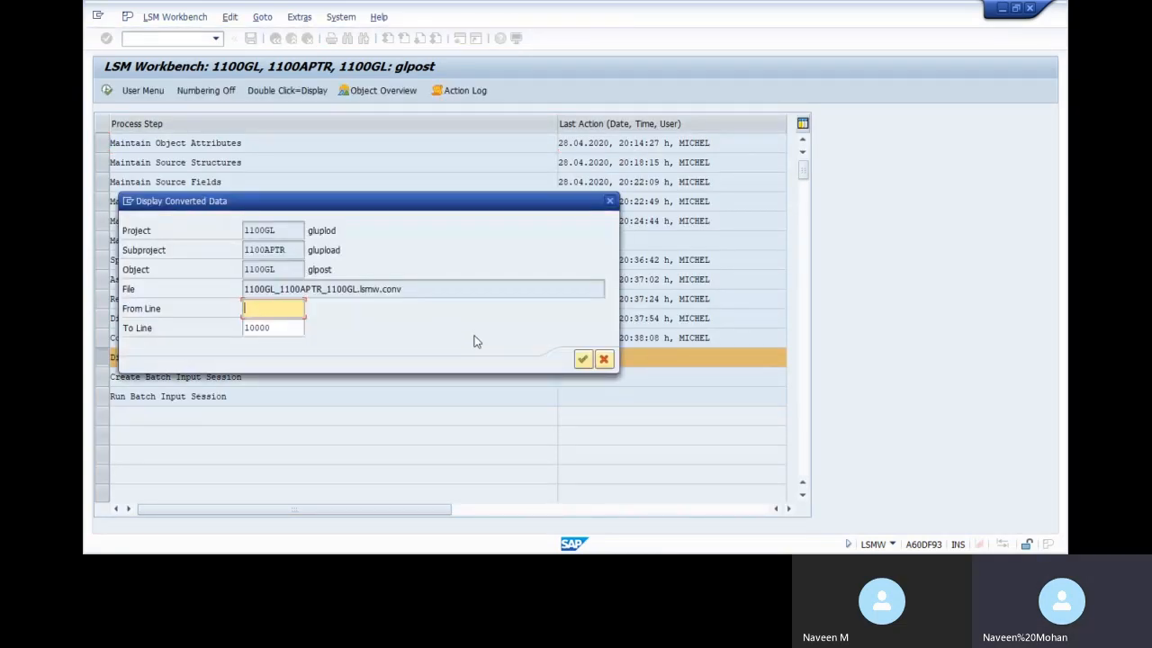
key(Return)
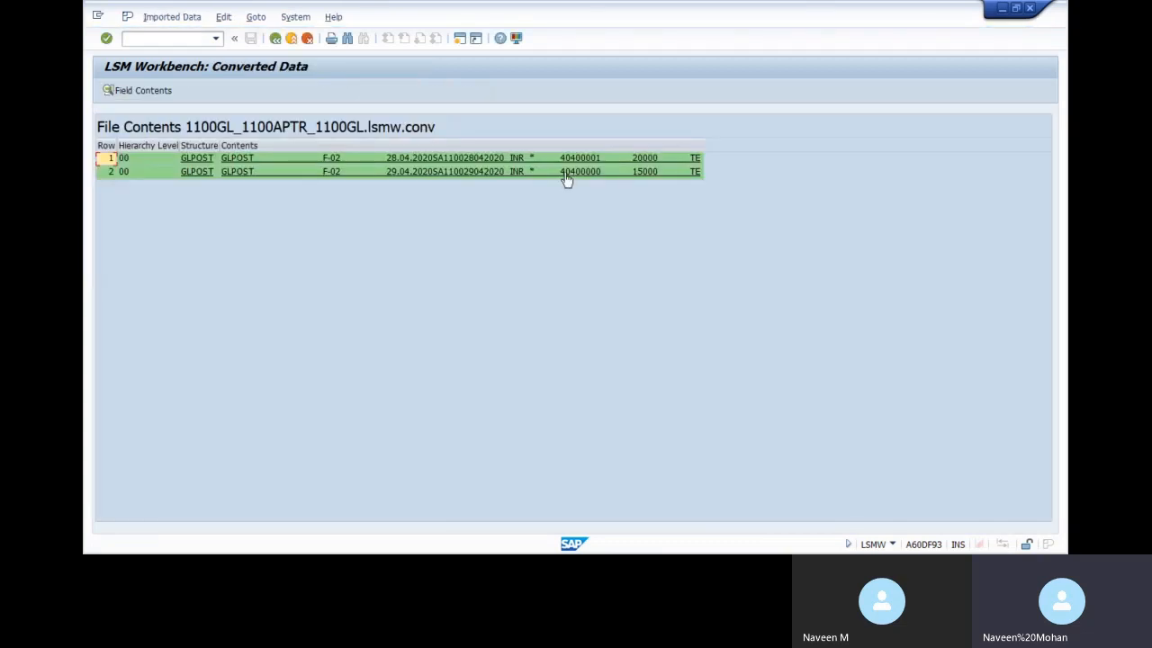
double_click(605, 160)
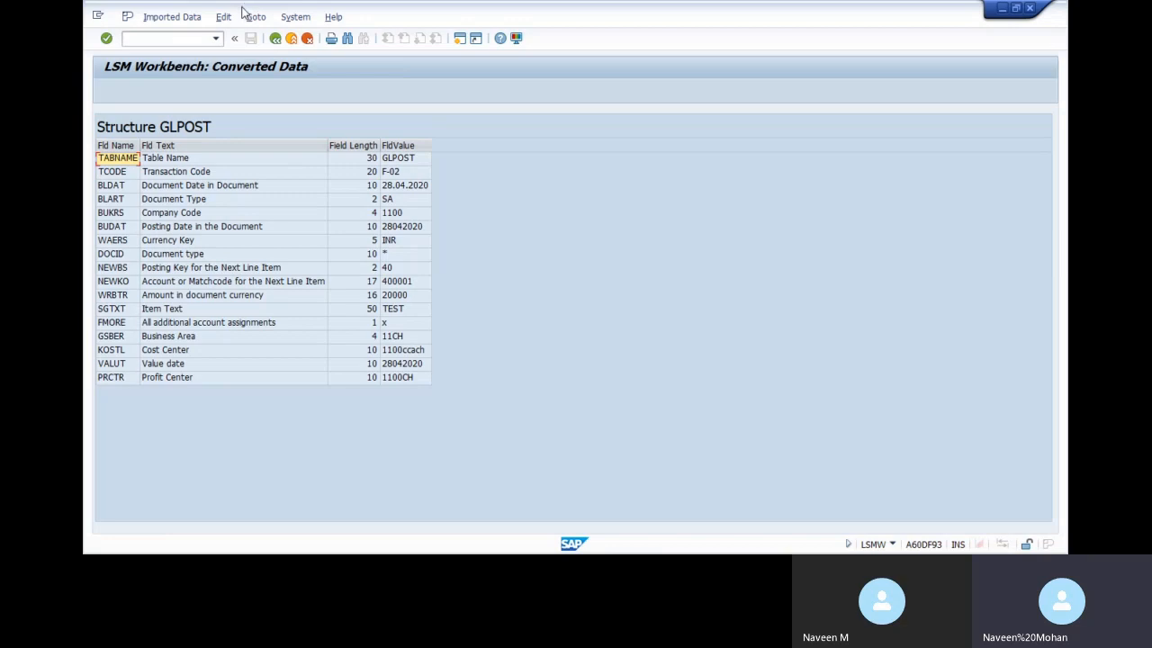
click(276, 38)
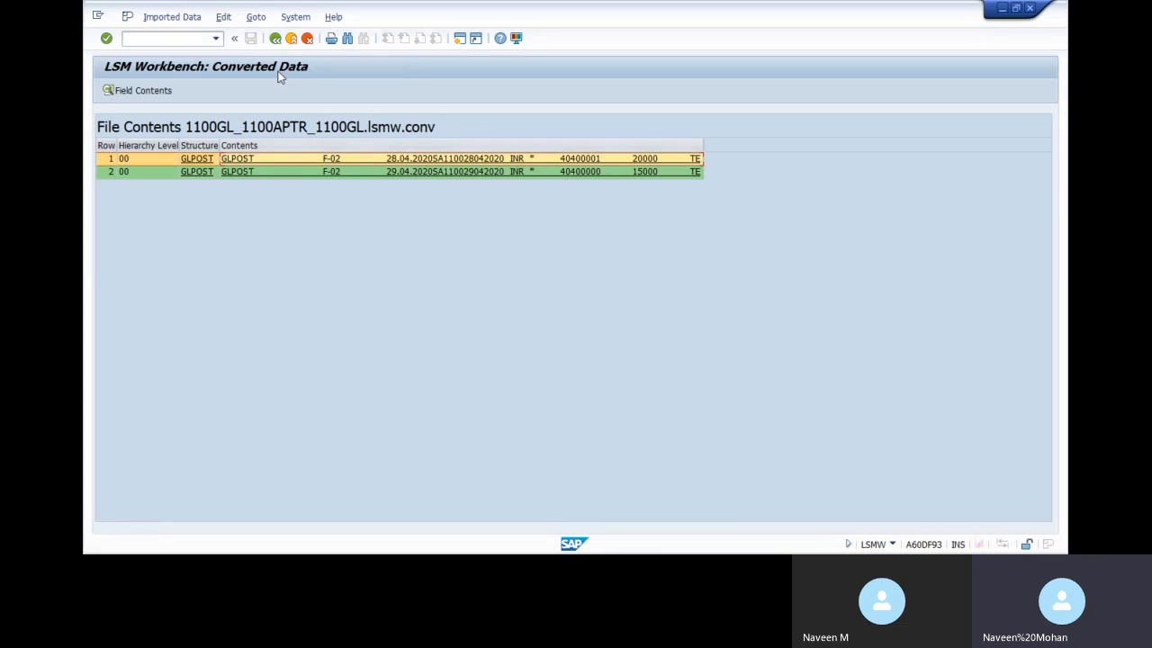
click(276, 38)
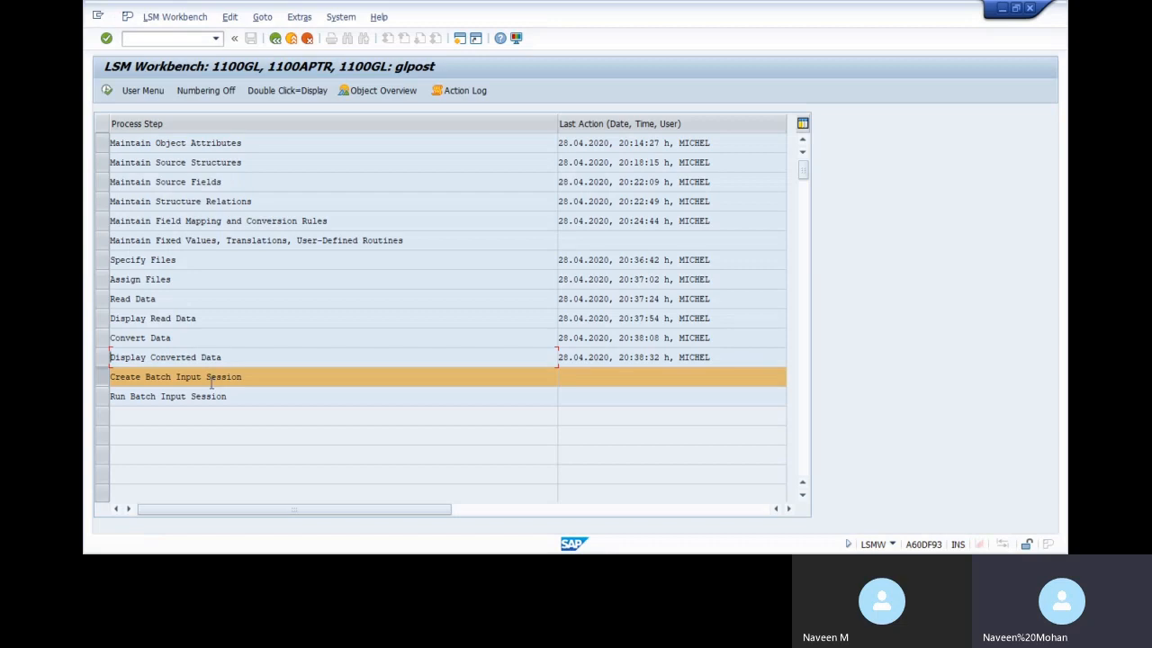
Generate the 1100GL batch input session
double_click(206, 382)
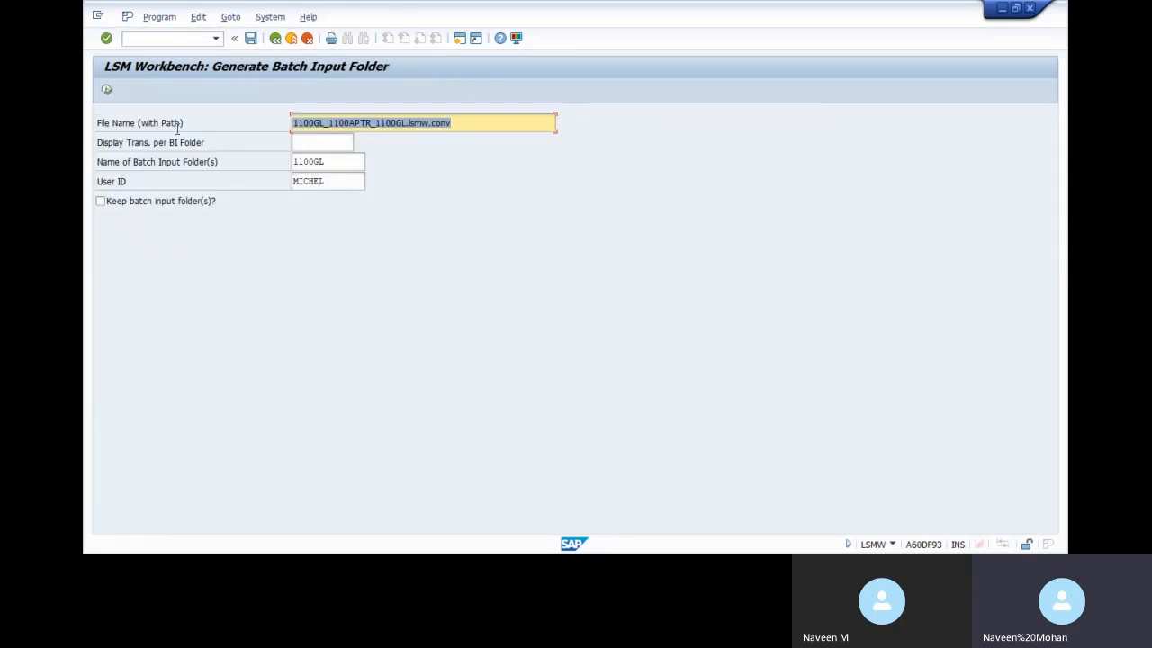
click(107, 93)
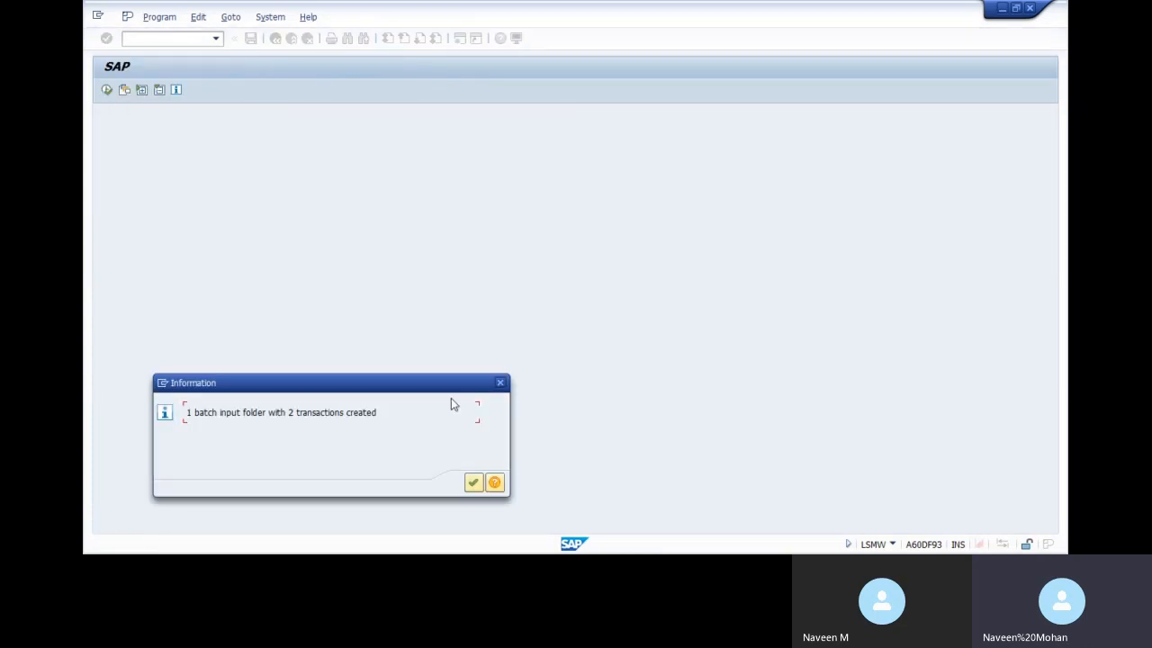
click(473, 481)
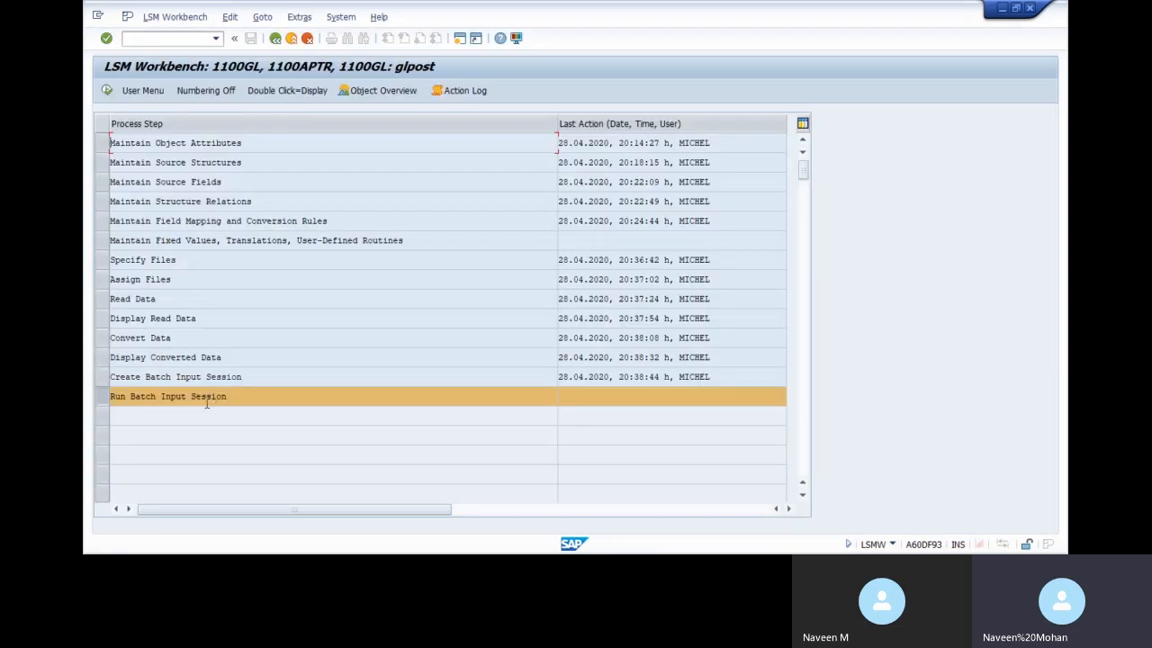
Process session 1100GL showing errors only, with extended log and expert mode on
double_click(206, 397)
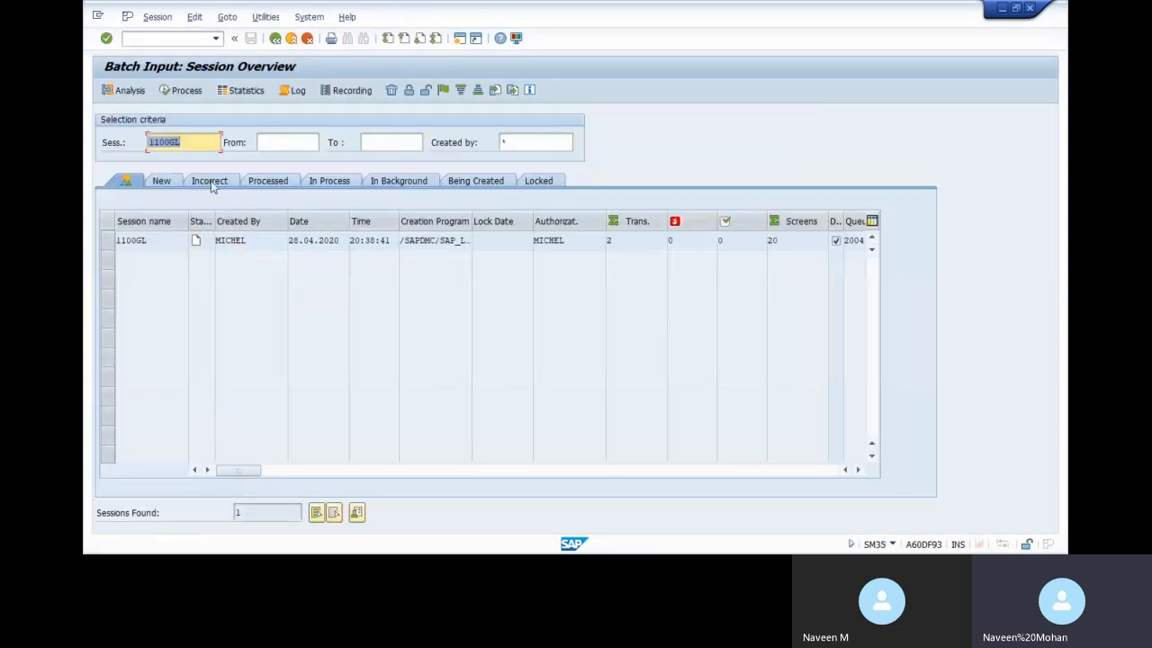
click(123, 238)
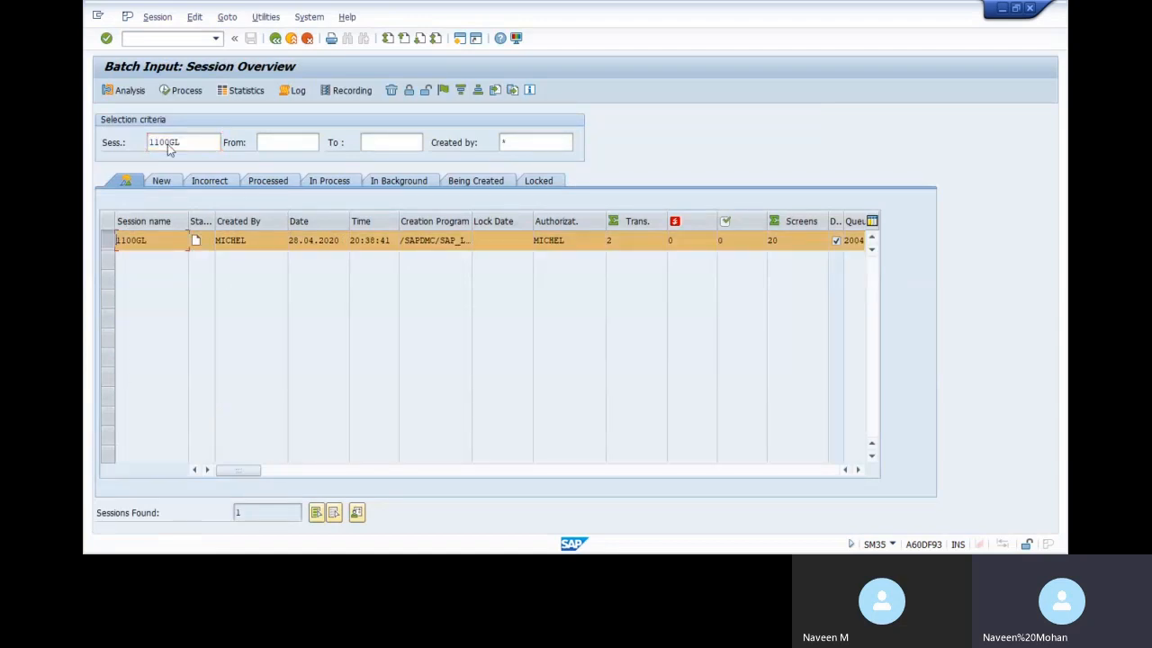
click(185, 91)
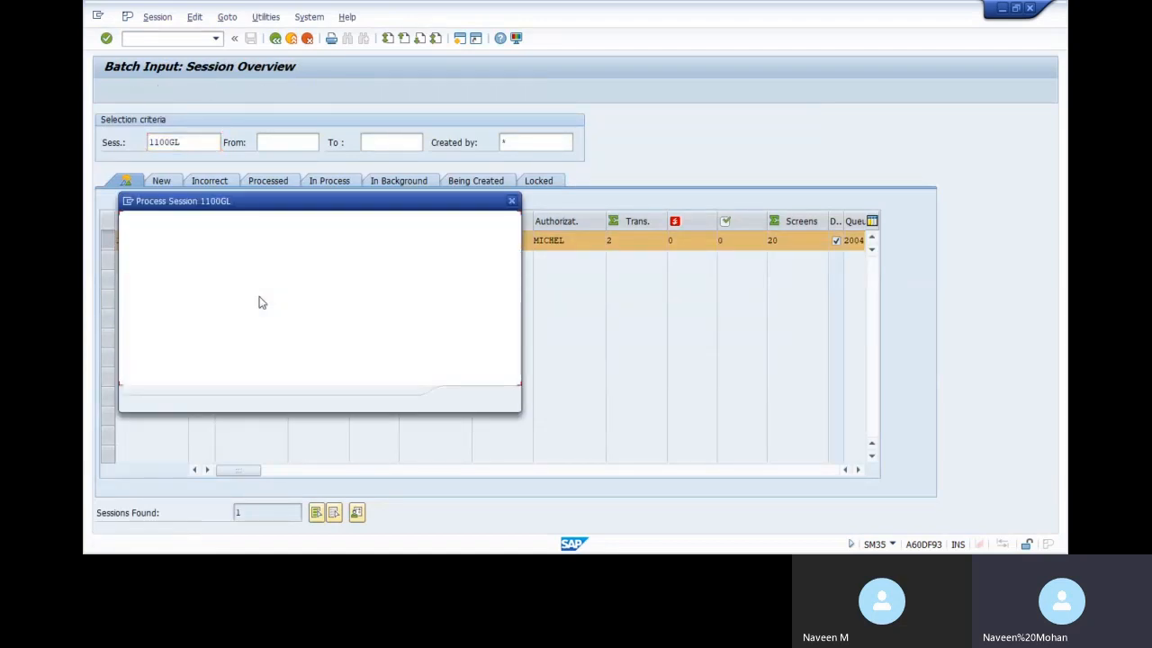
click(316, 295)
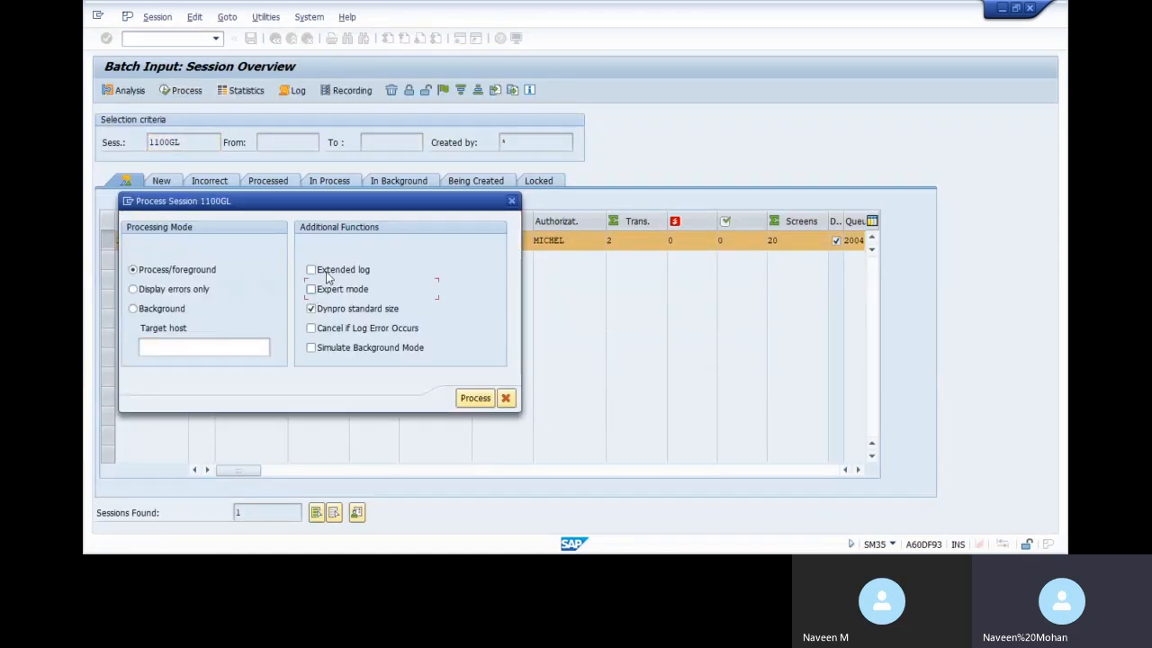
click(325, 287)
click(192, 294)
Process the session until it halts on the wages line item for account 400001
click(475, 397)
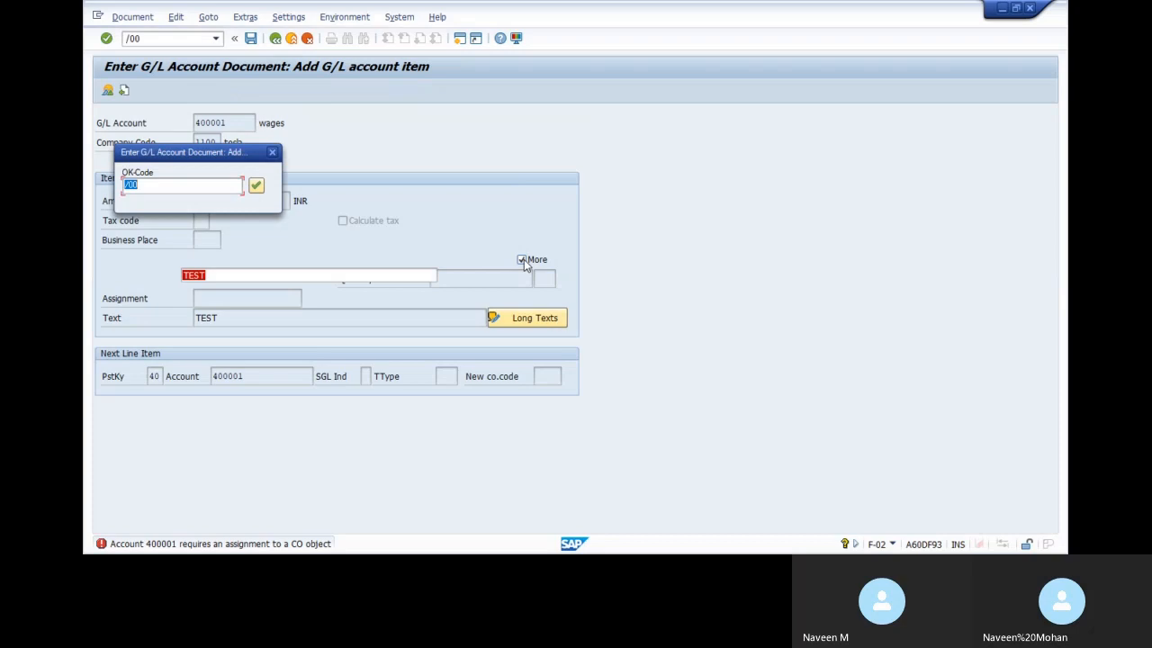
key(Return)
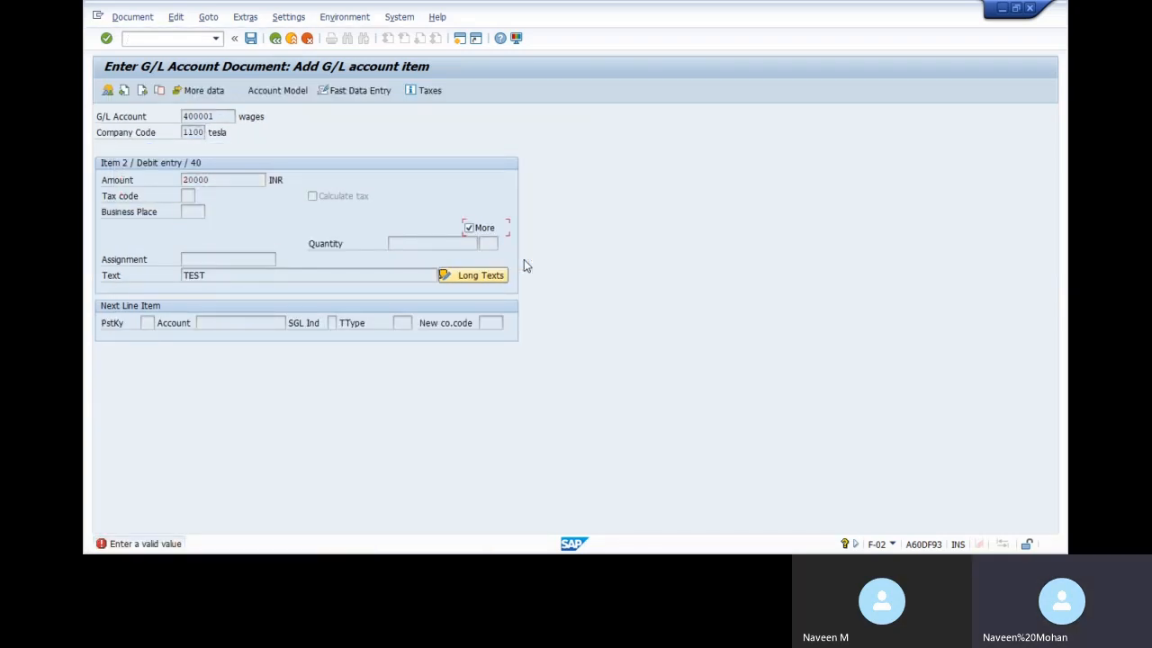
key(Return)
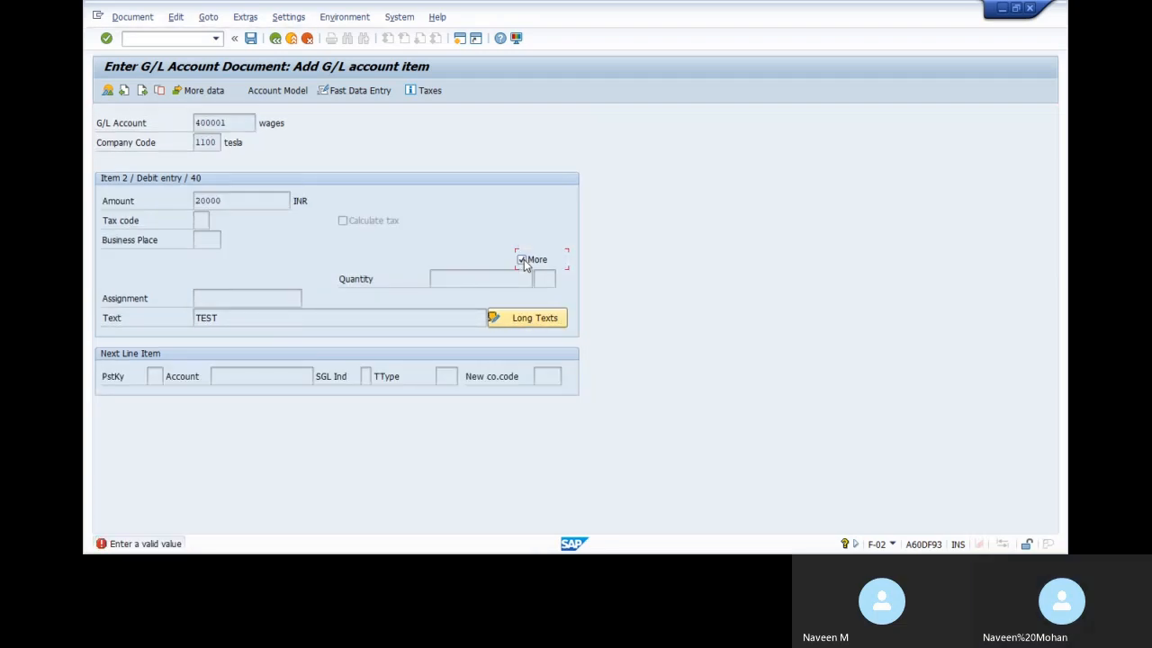
click(524, 264)
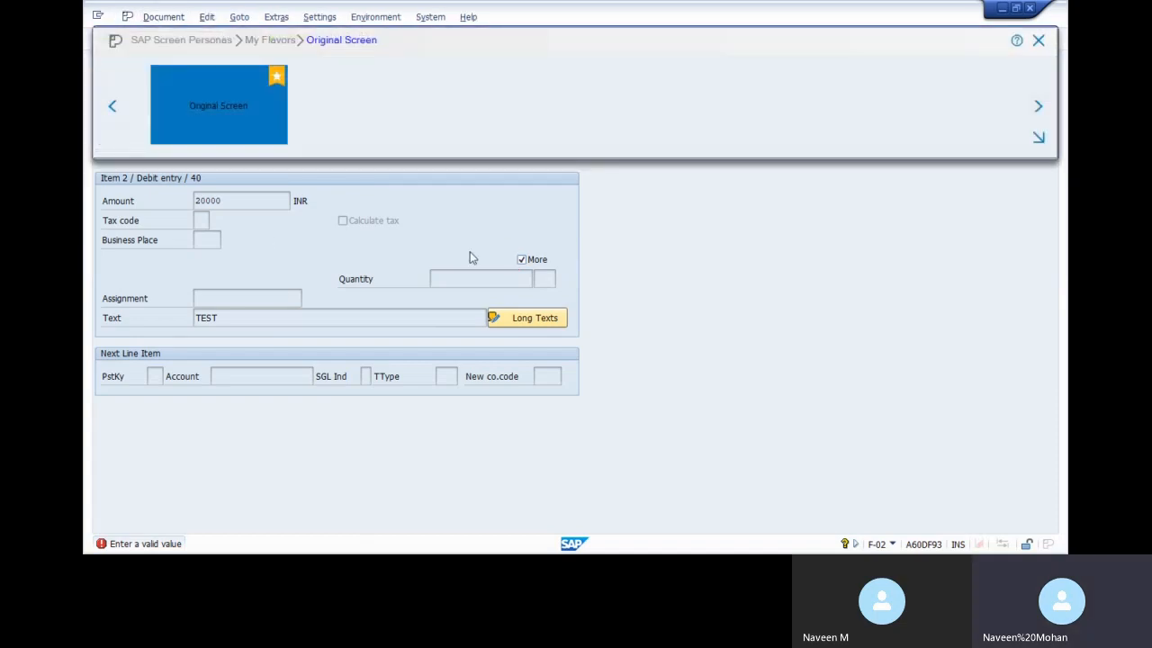
click(1039, 40)
click(168, 19)
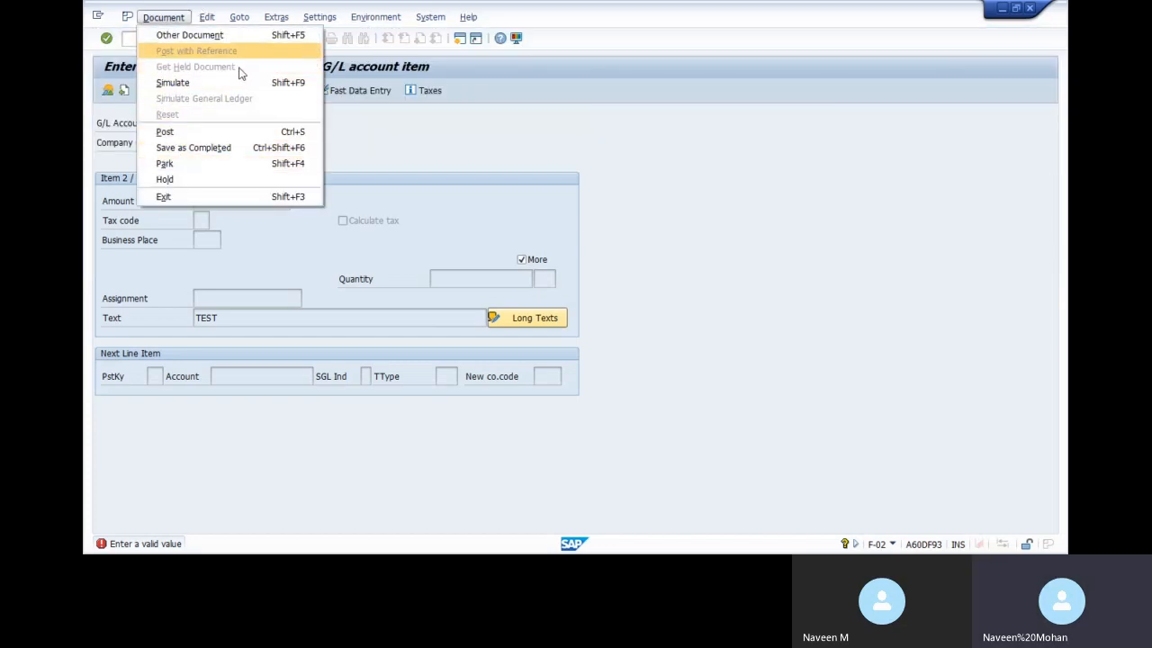
click(351, 121)
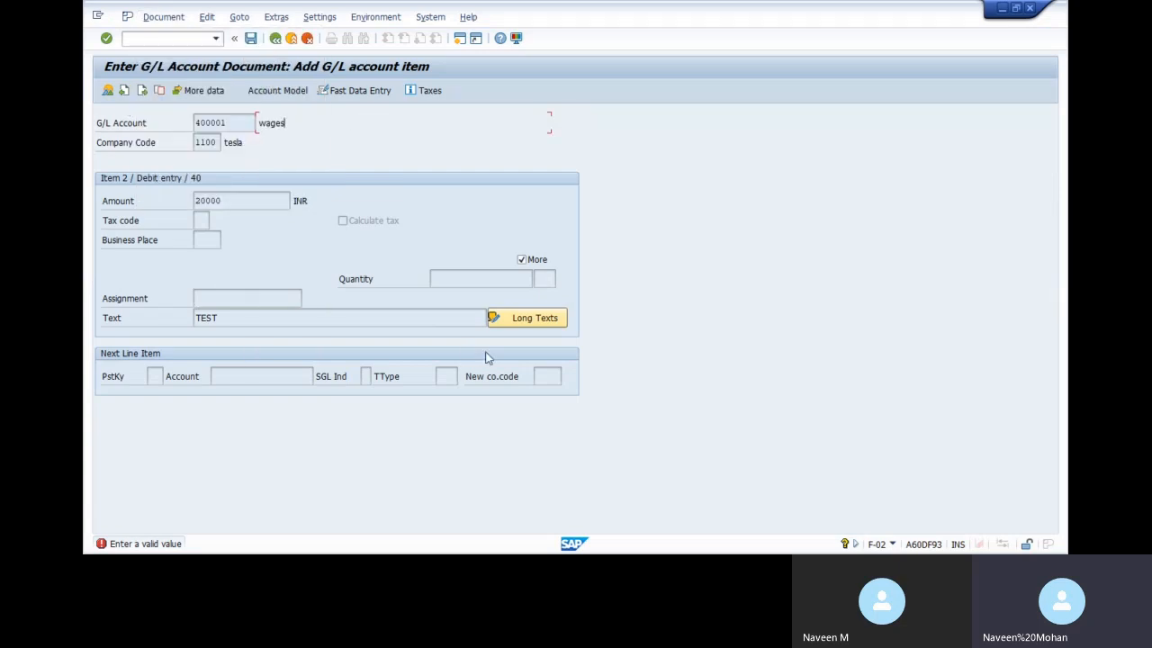
key(Return)
key(Return)
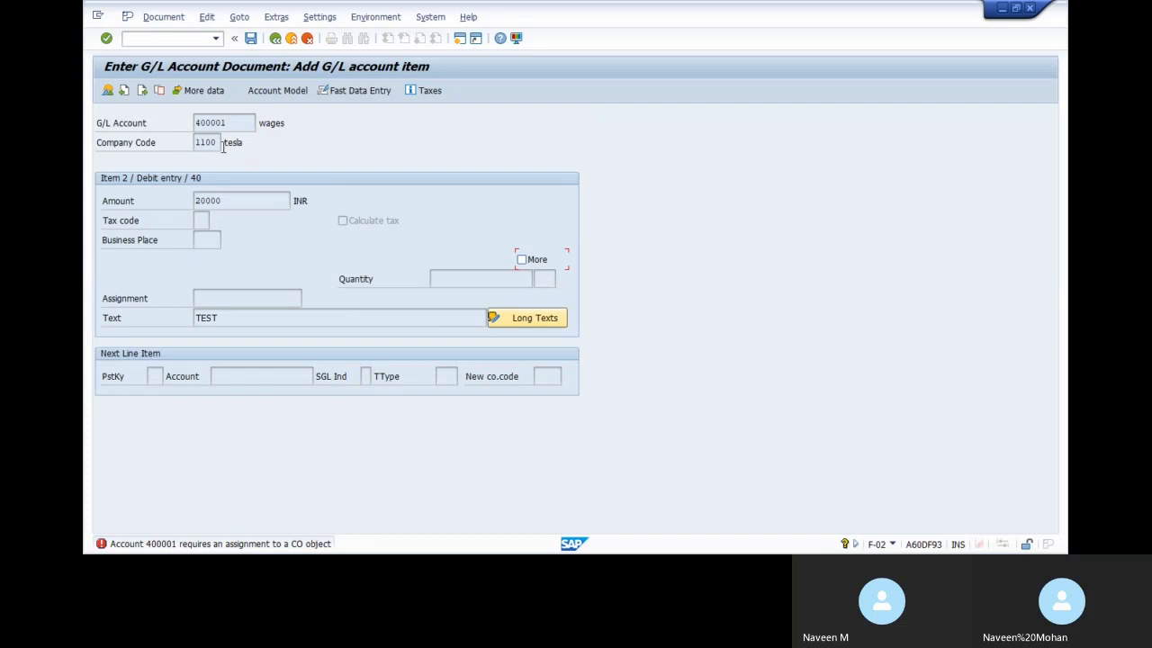
Show more line item data, then open FS00 in a new session with /OFS00
click(207, 93)
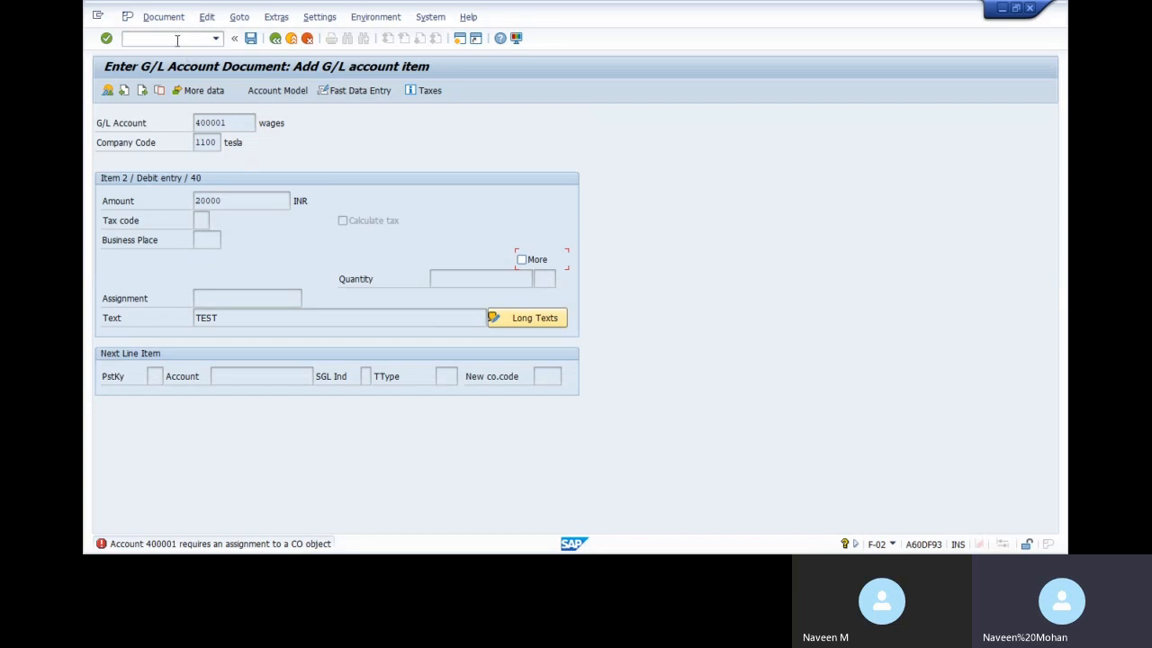
text(/OFS00)
key(Return)
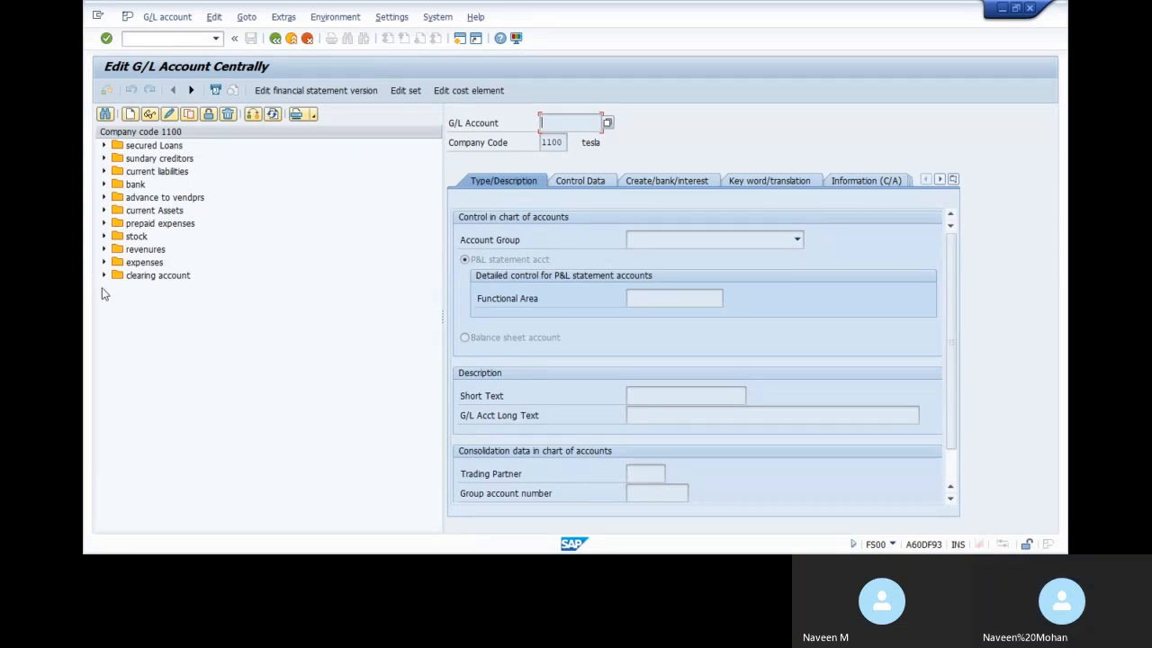
Display wages account 400001 in FS00 and check its field status group
click(103, 262)
click(171, 287)
click(149, 115)
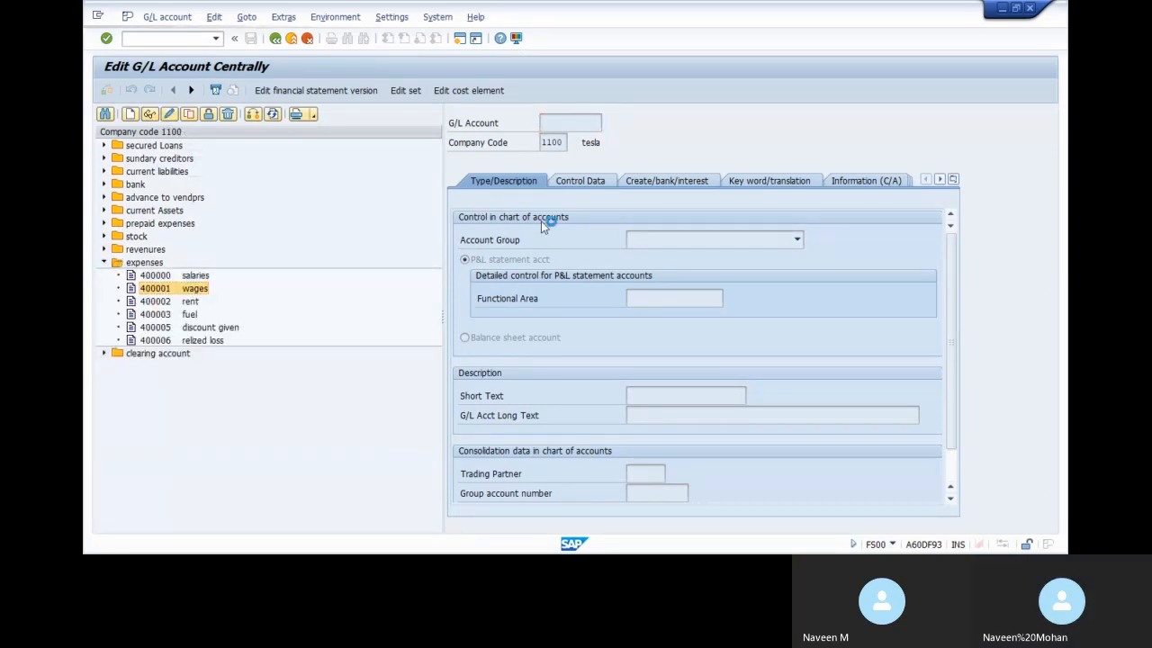
click(705, 185)
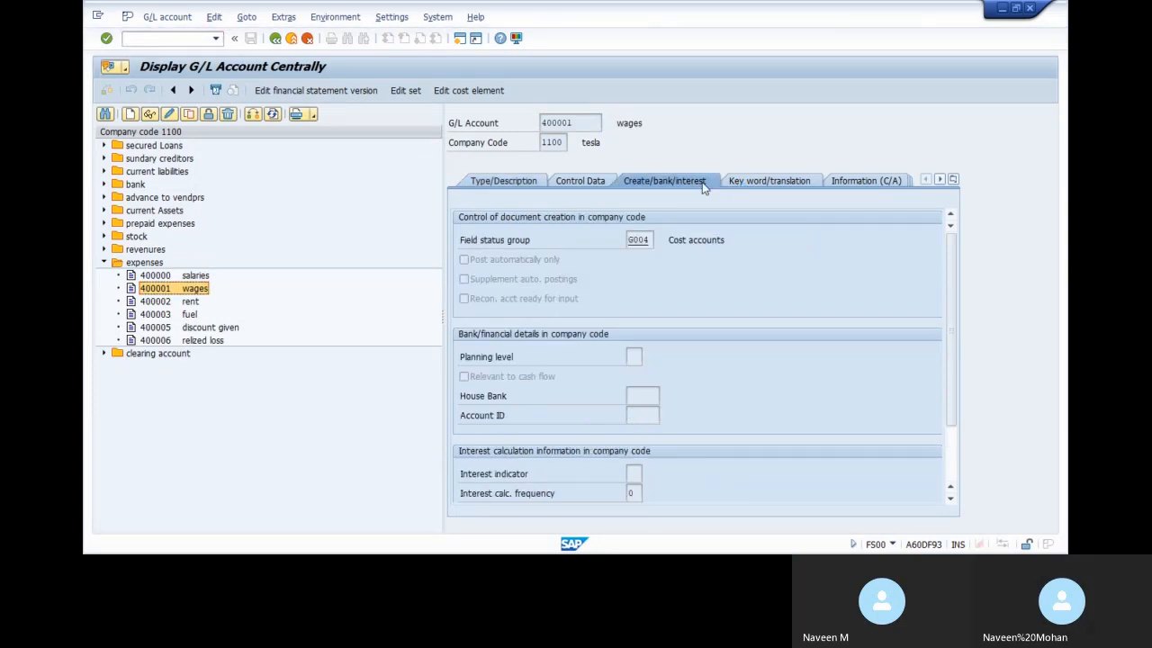
Via /NOBC4, review group G004's additional account assignments in field status variant 1100
click(165, 39)
text(/NOBC4)
key(Return)
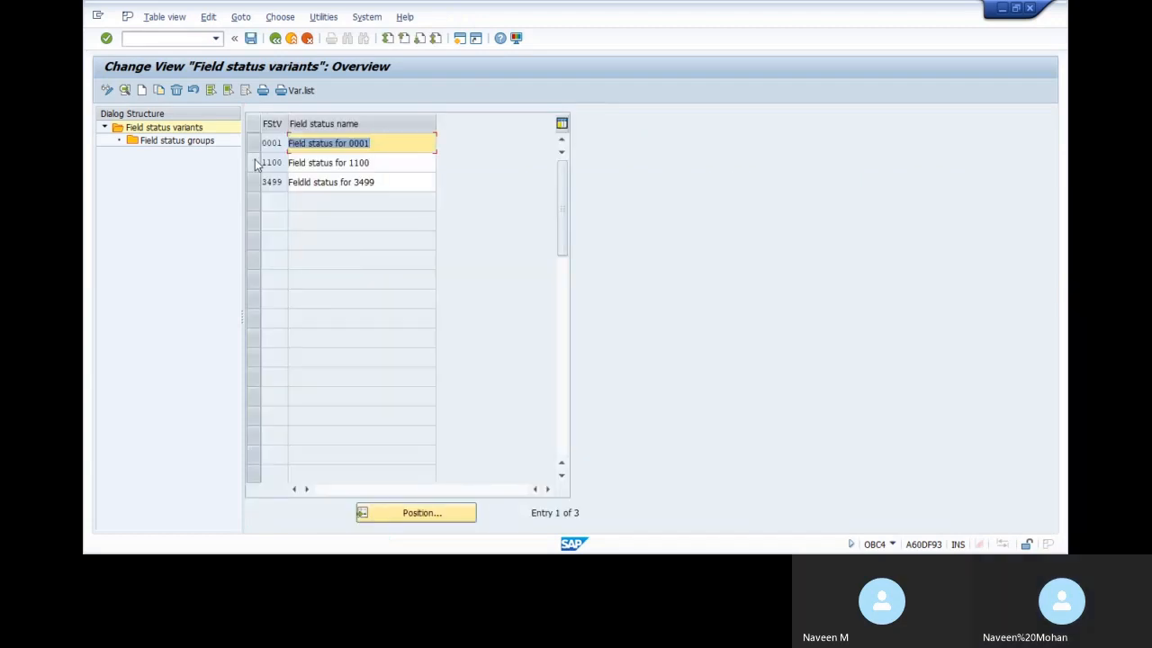
double_click(177, 142)
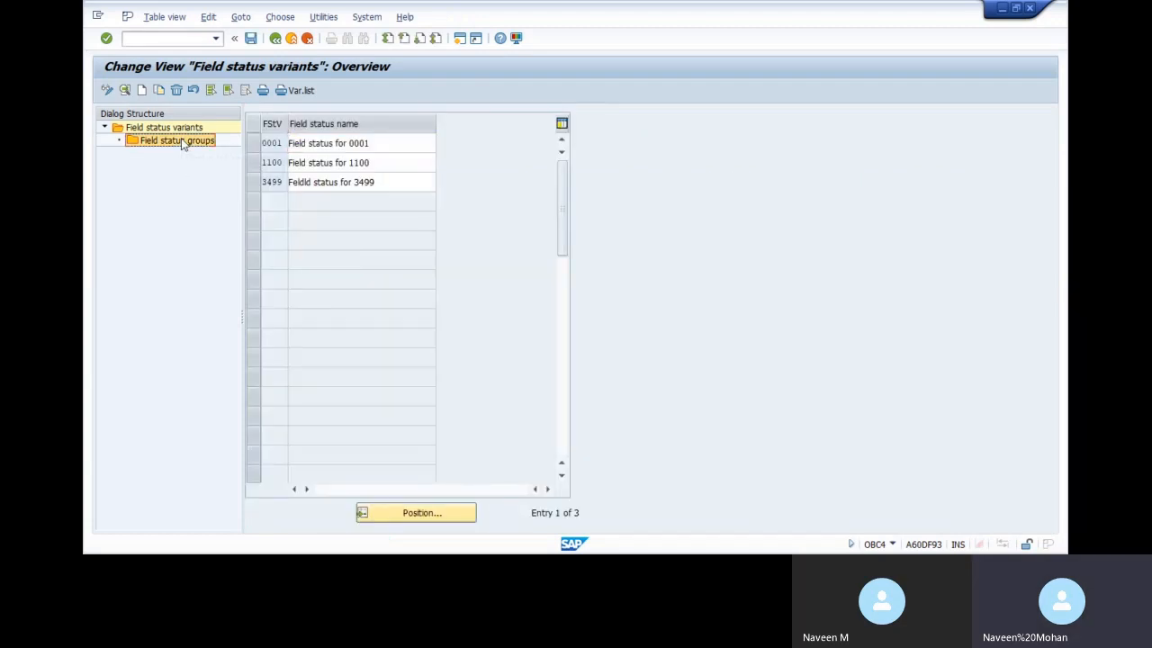
click(253, 163)
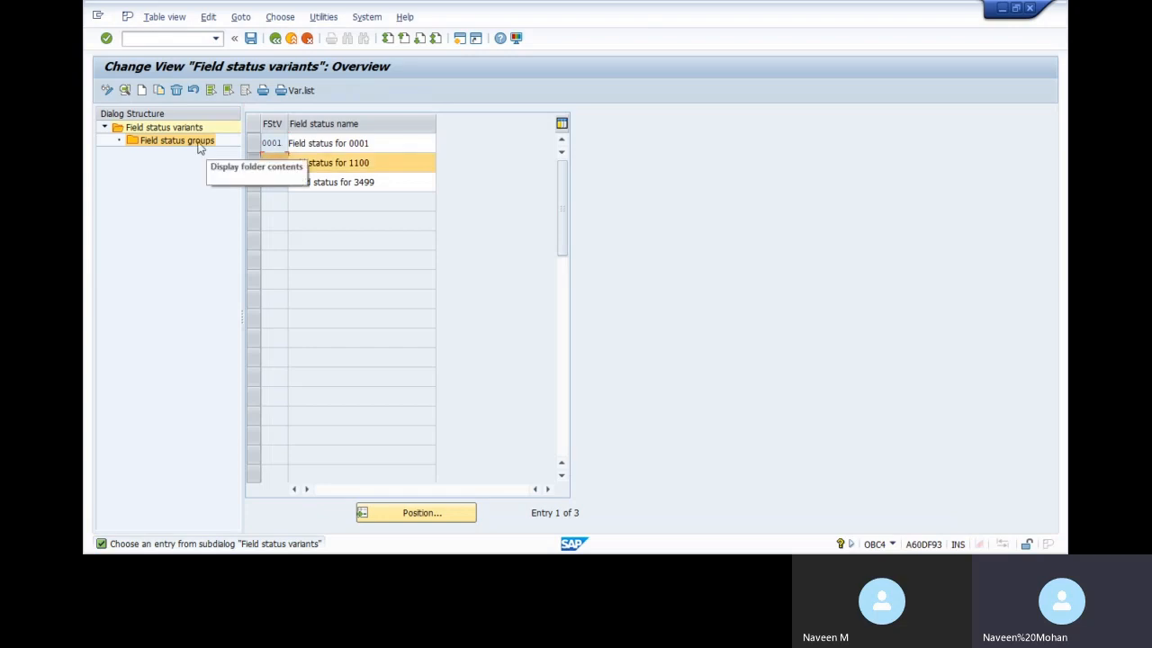
double_click(175, 141)
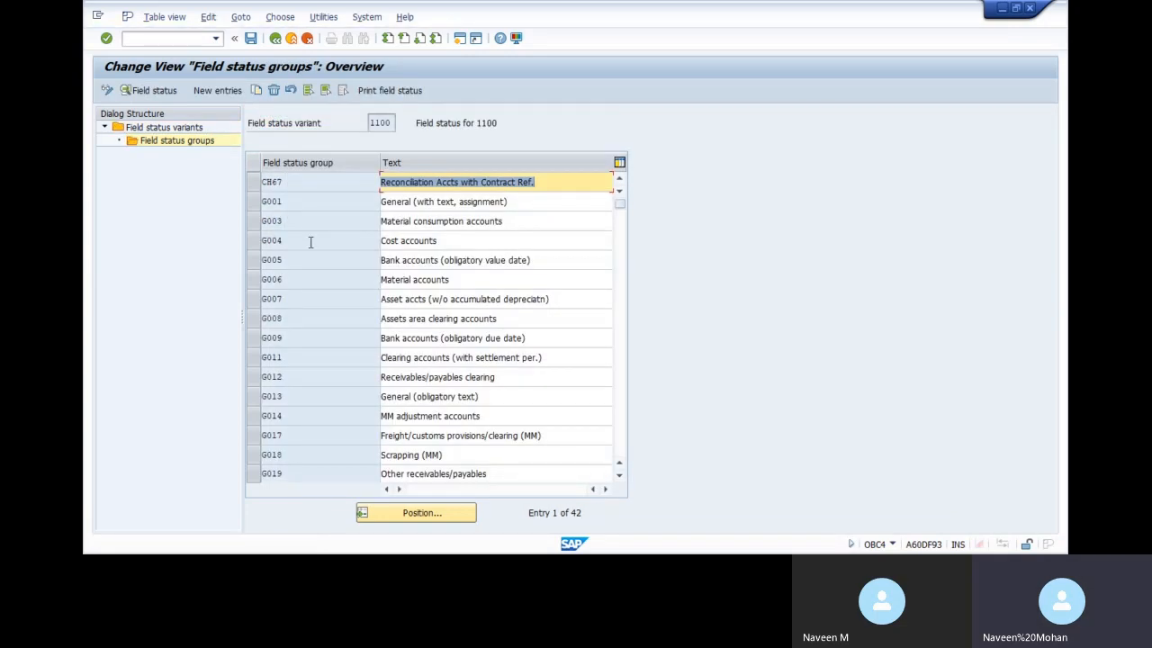
double_click(310, 241)
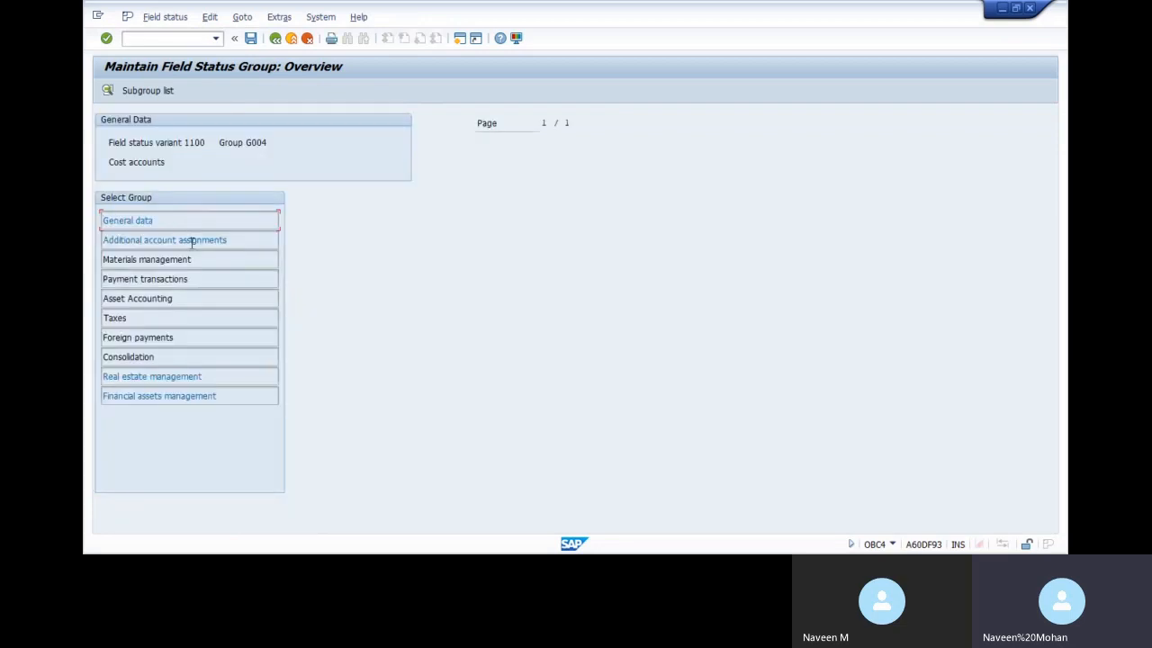
double_click(192, 240)
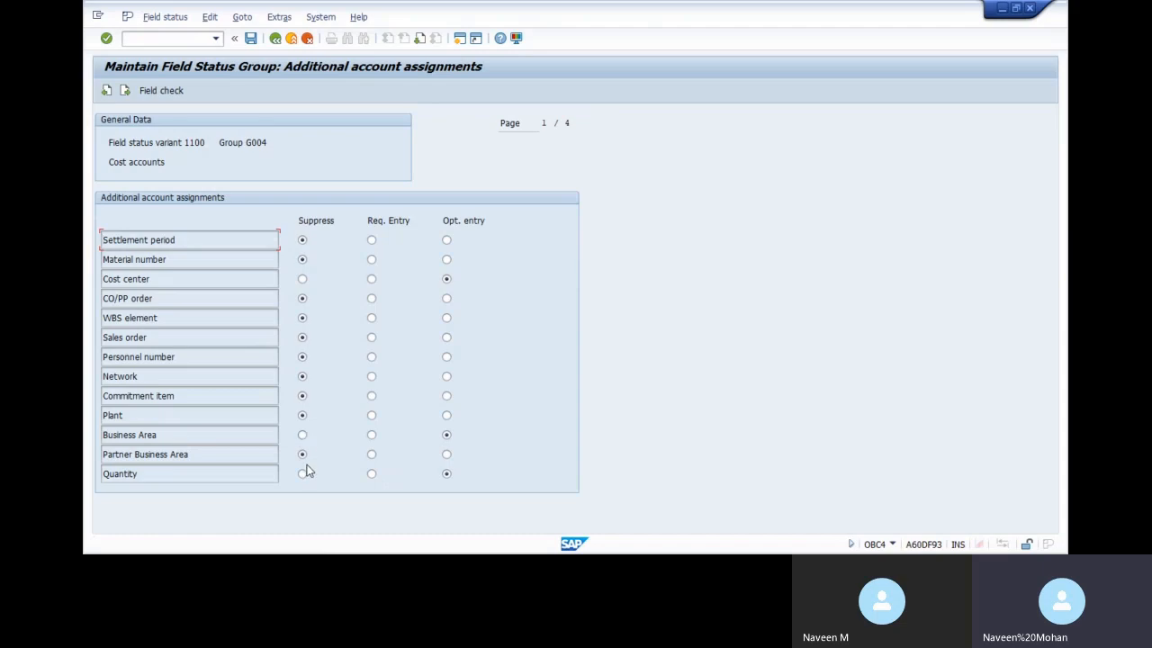
key(Page_Down)
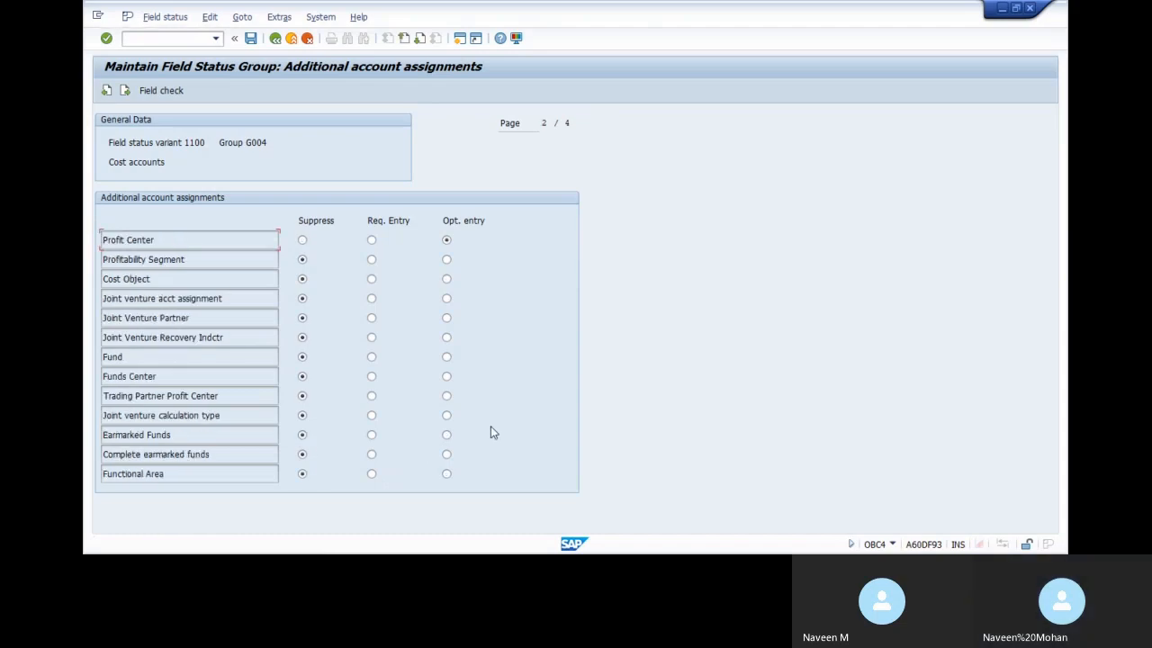
click(276, 39)
click(278, 40)
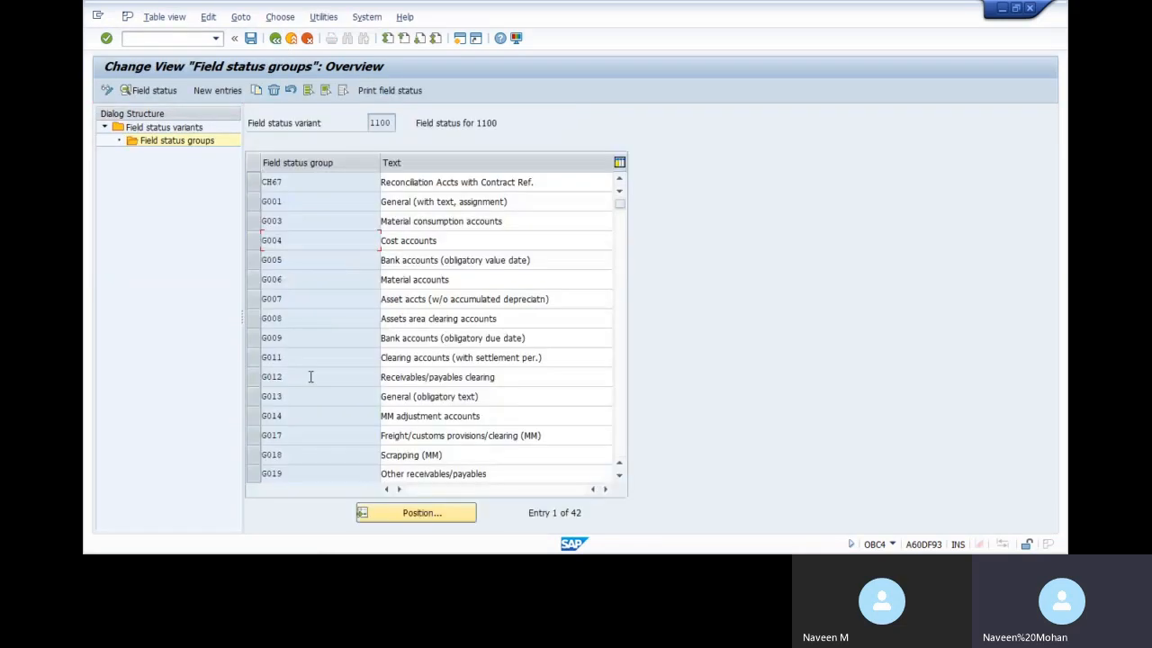
Switch back to the halted G/L document window
key(alt+Tab)
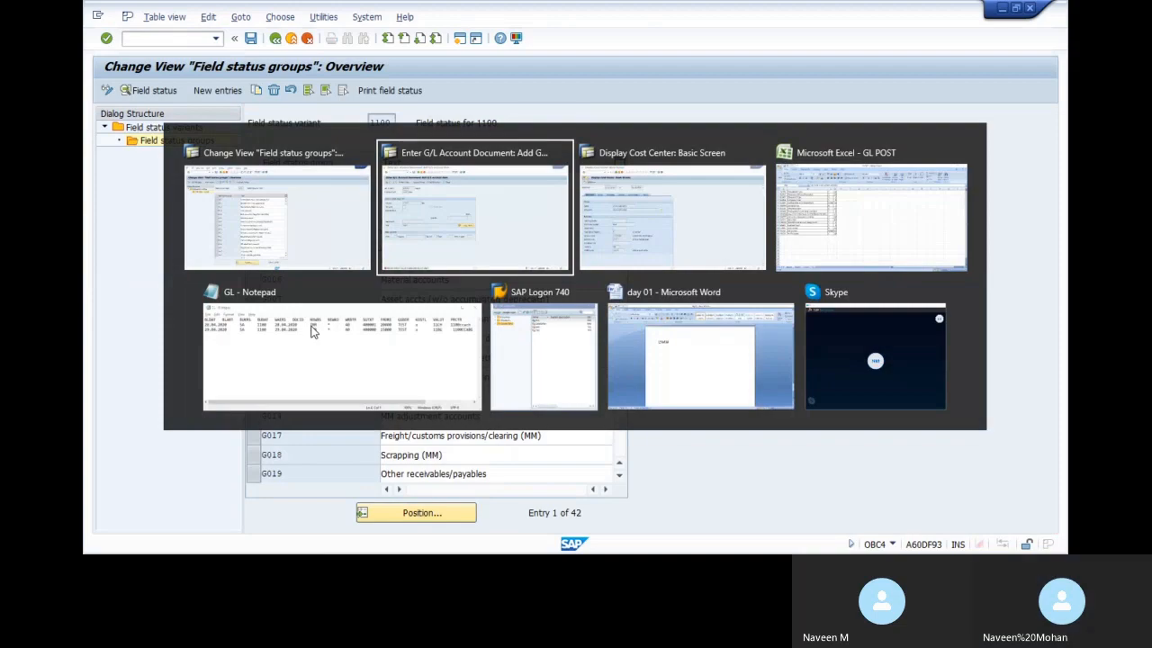
key(alt+Tab)
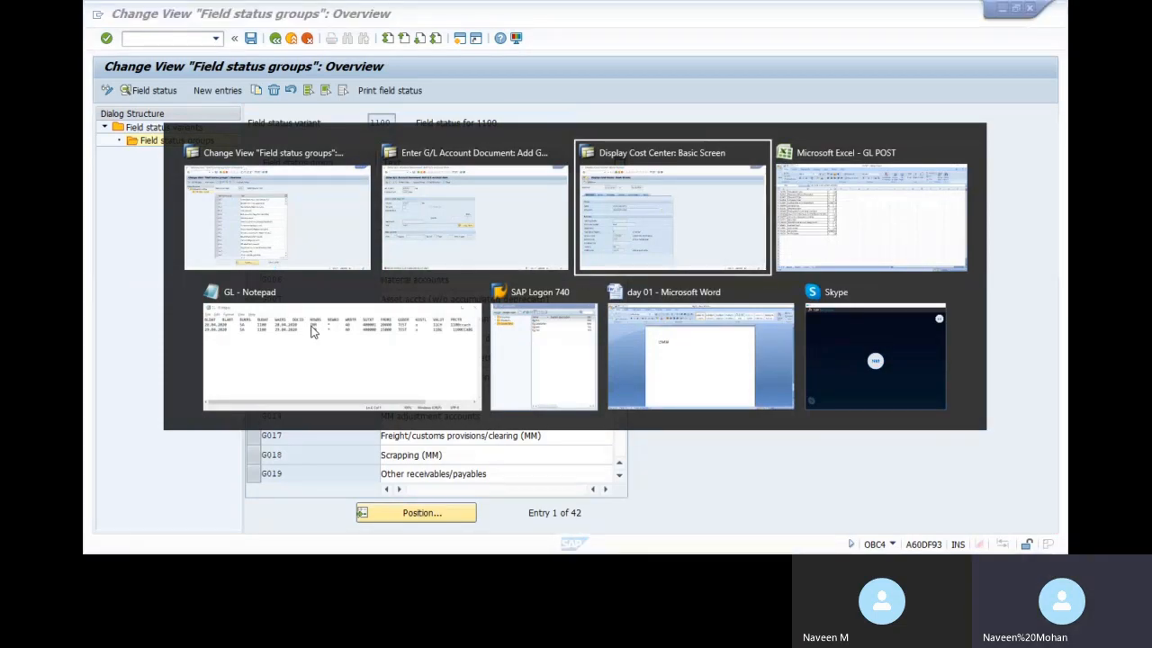
key(alt+shift+Tab)
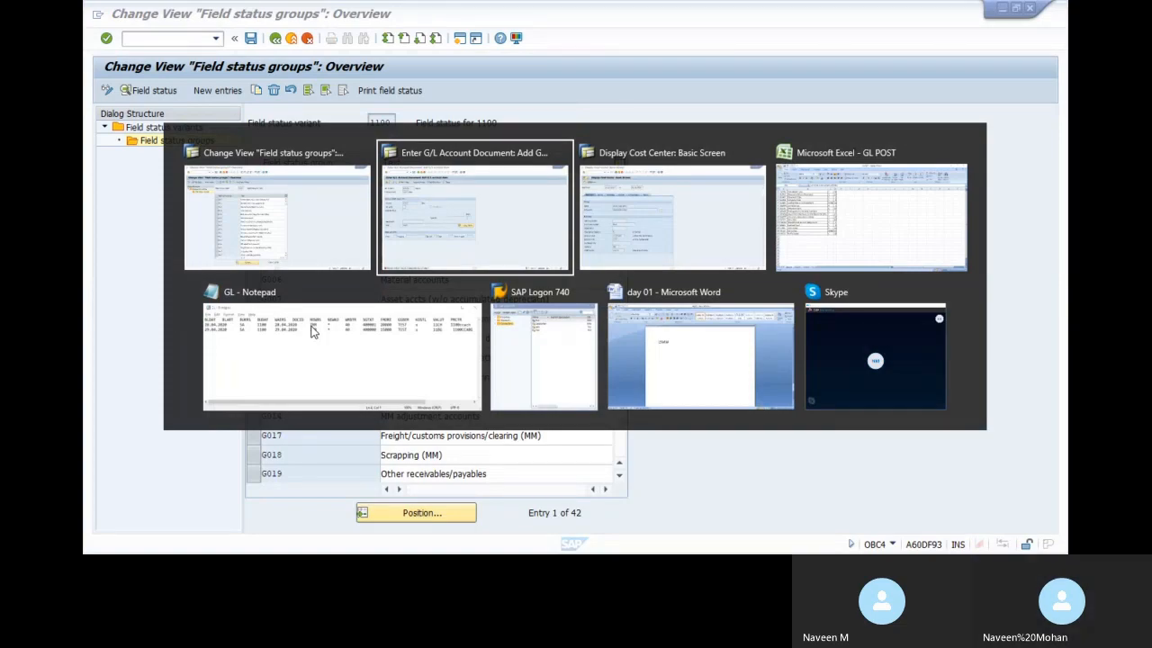
key(alt)
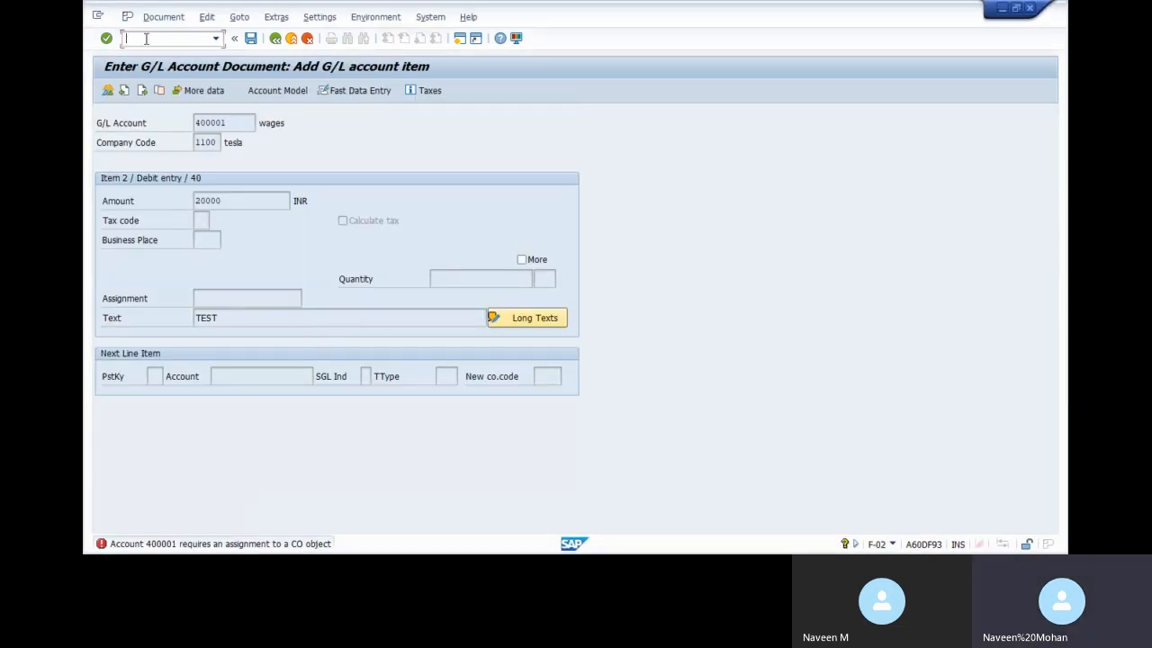
End batch input processing with the /BE command and return to the main menu
text(/N)
text(BEND)
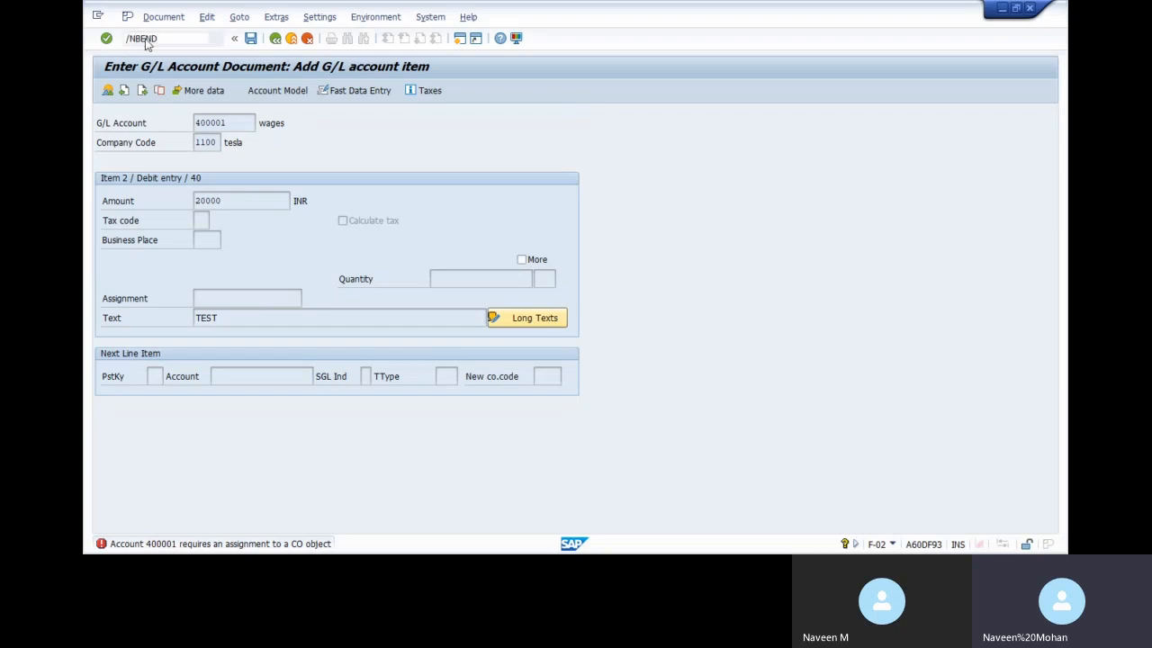
key(Return)
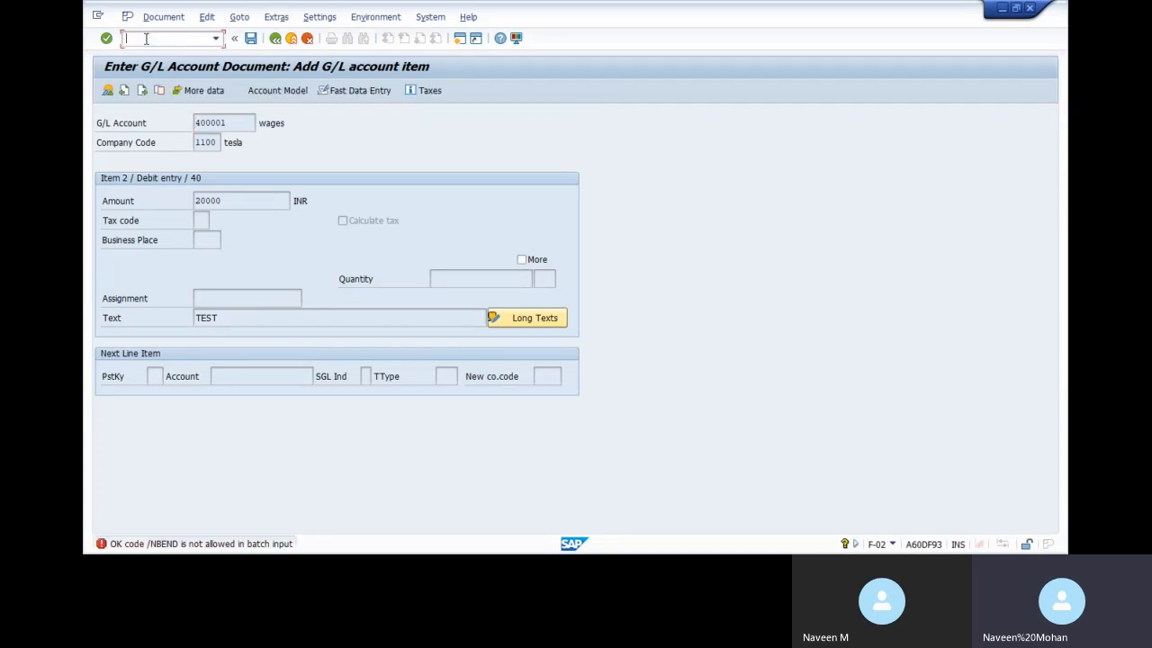
text(BEND)
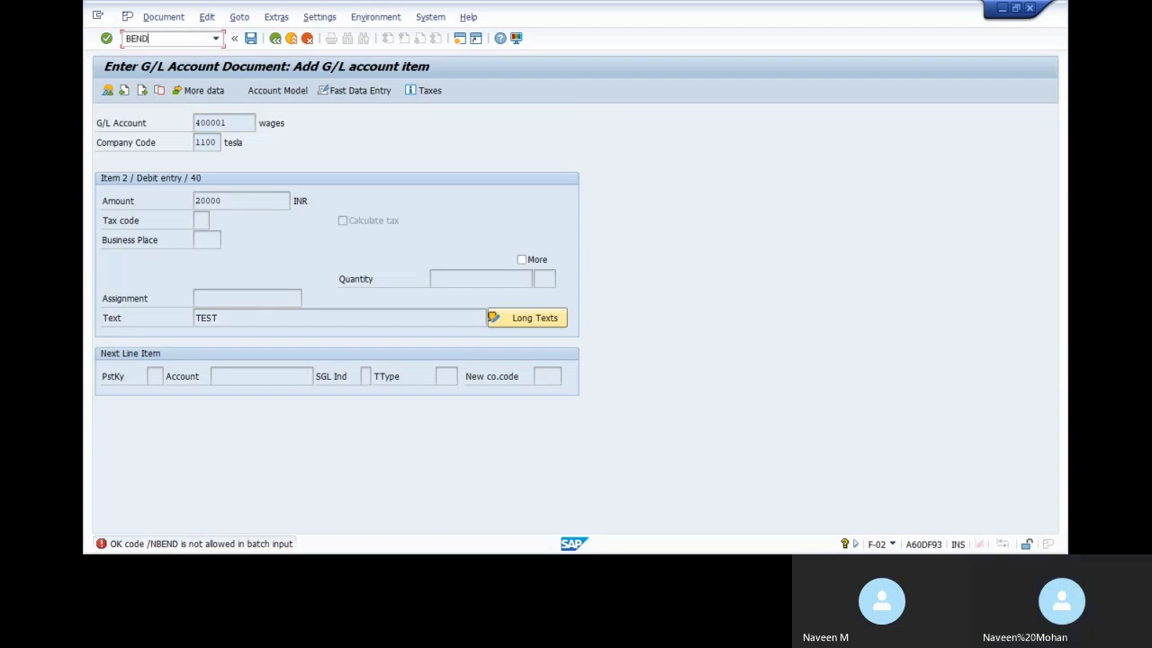
key(Return)
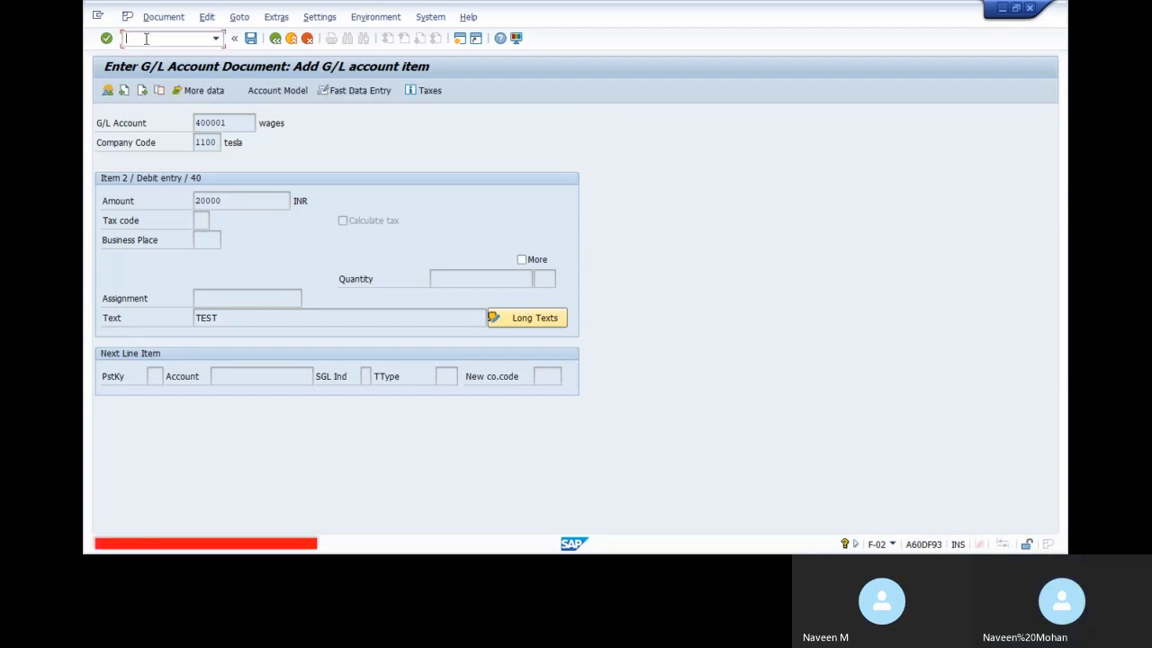
text(/NBEN)
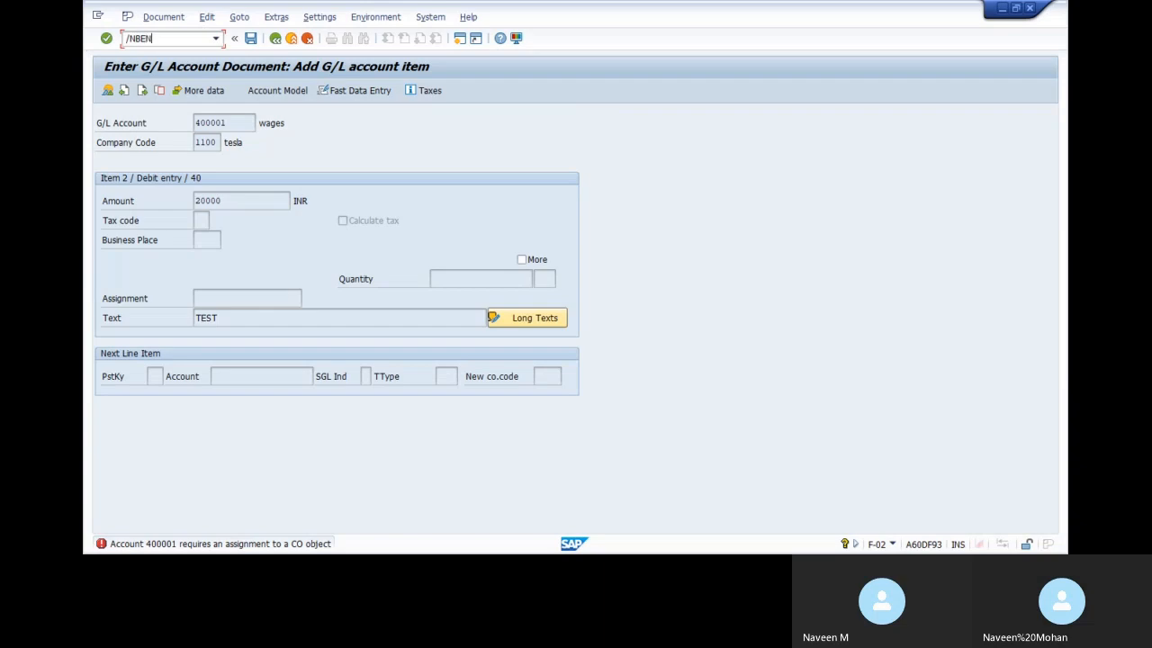
text(D)
key(Return)
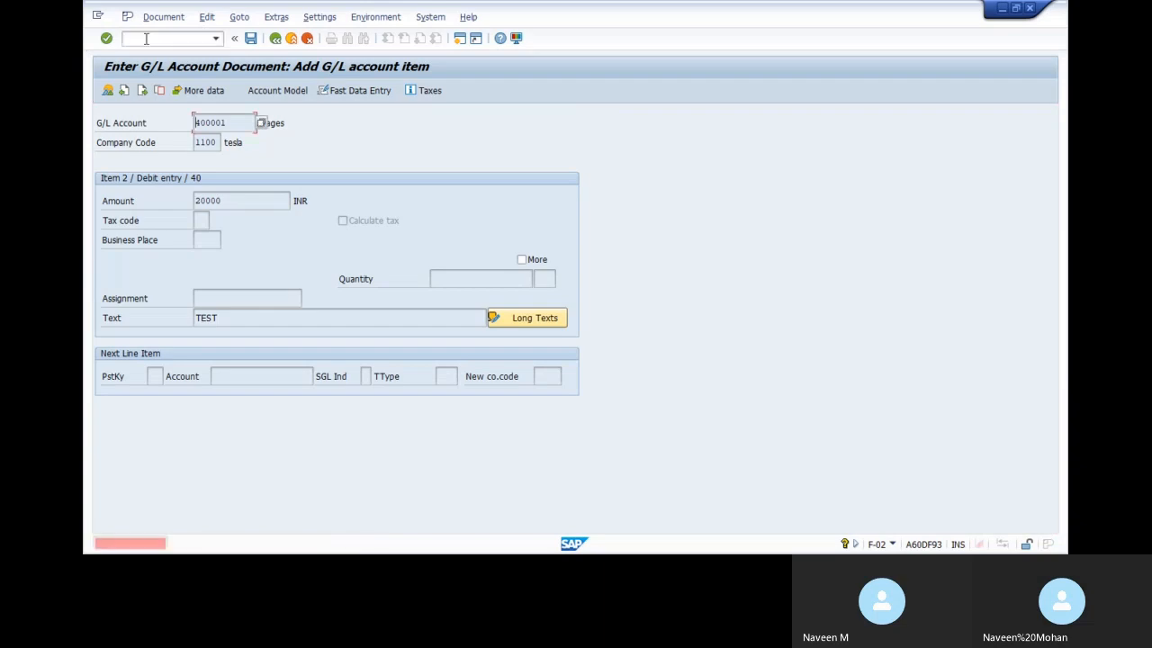
click(146, 38)
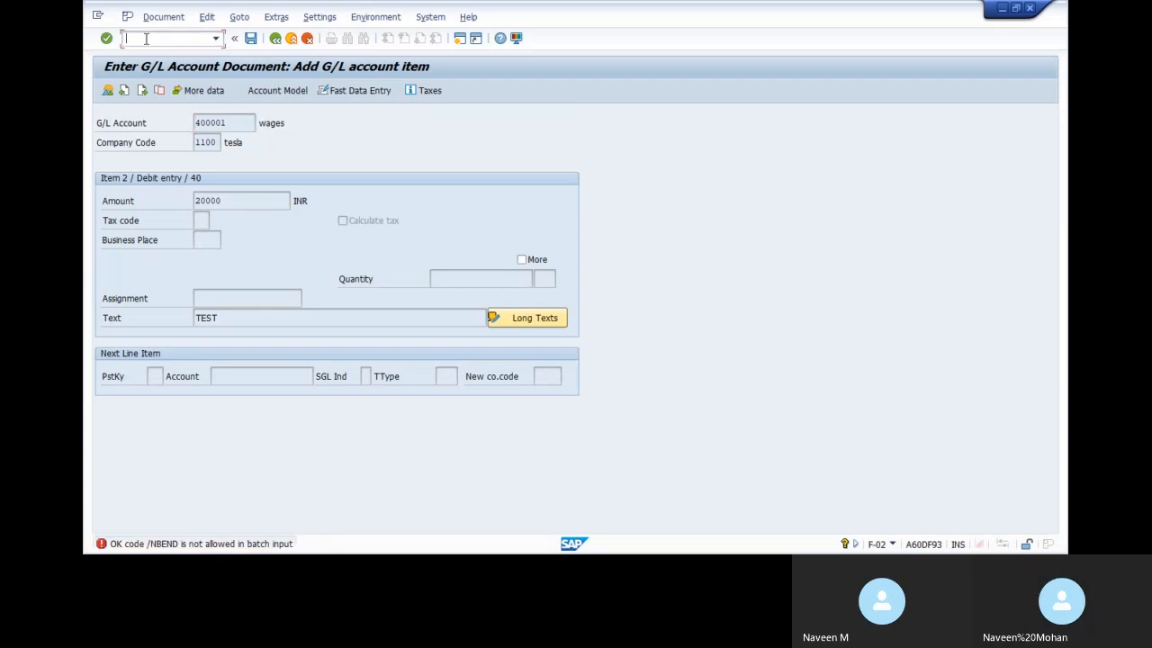
text(/)
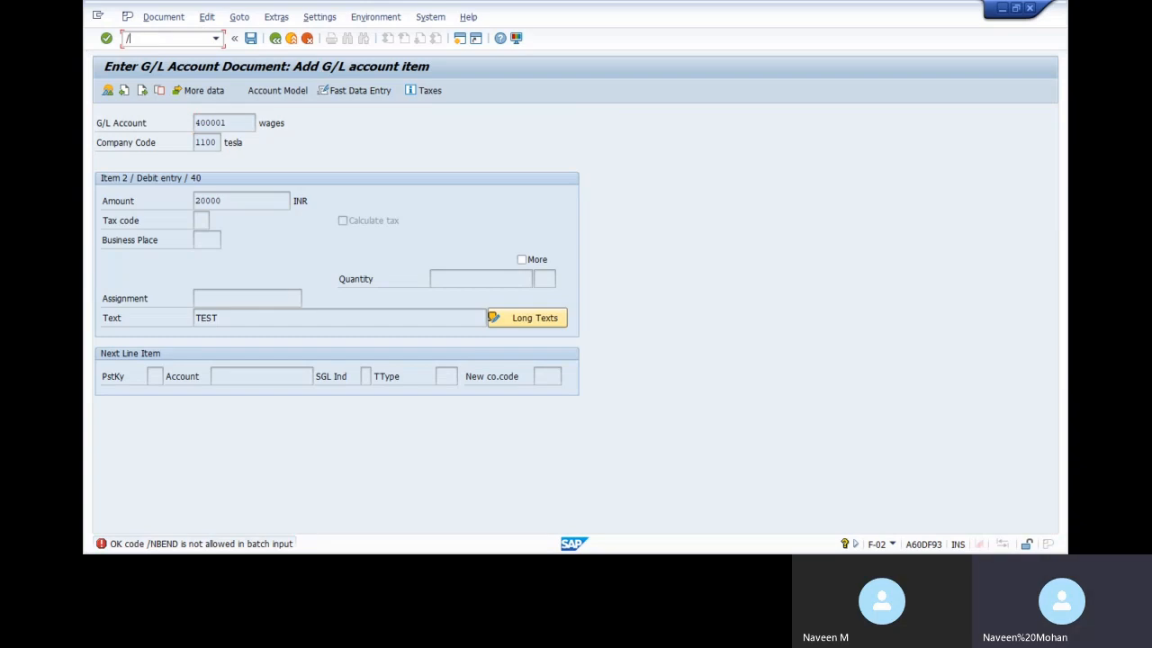
text(BEND)
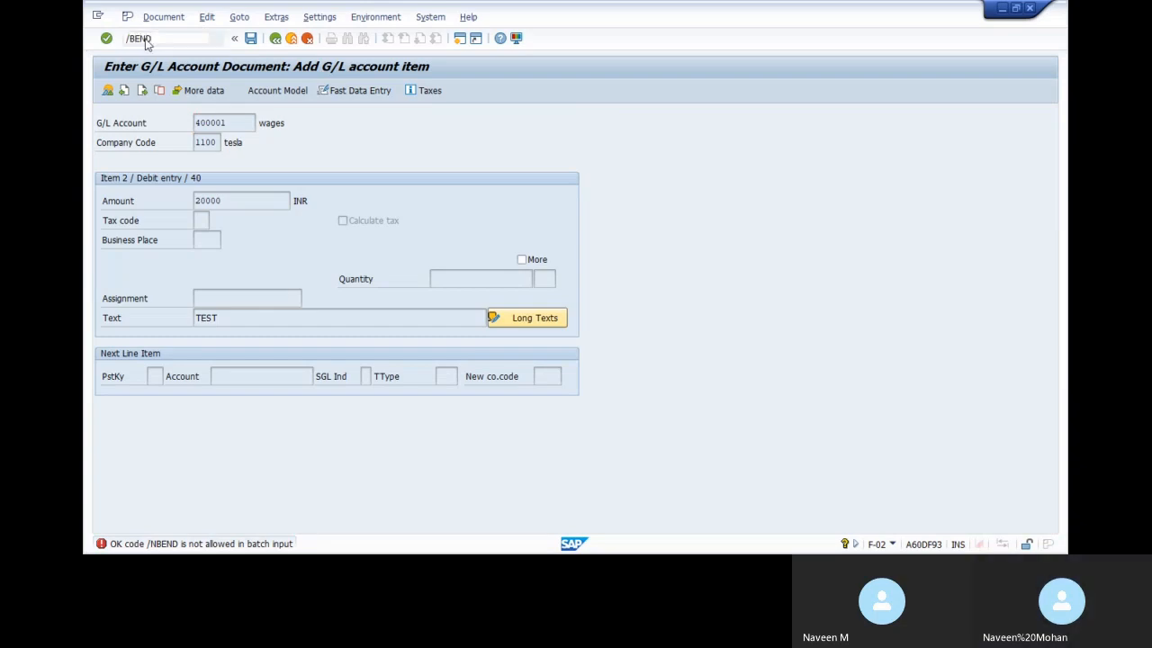
key(Return)
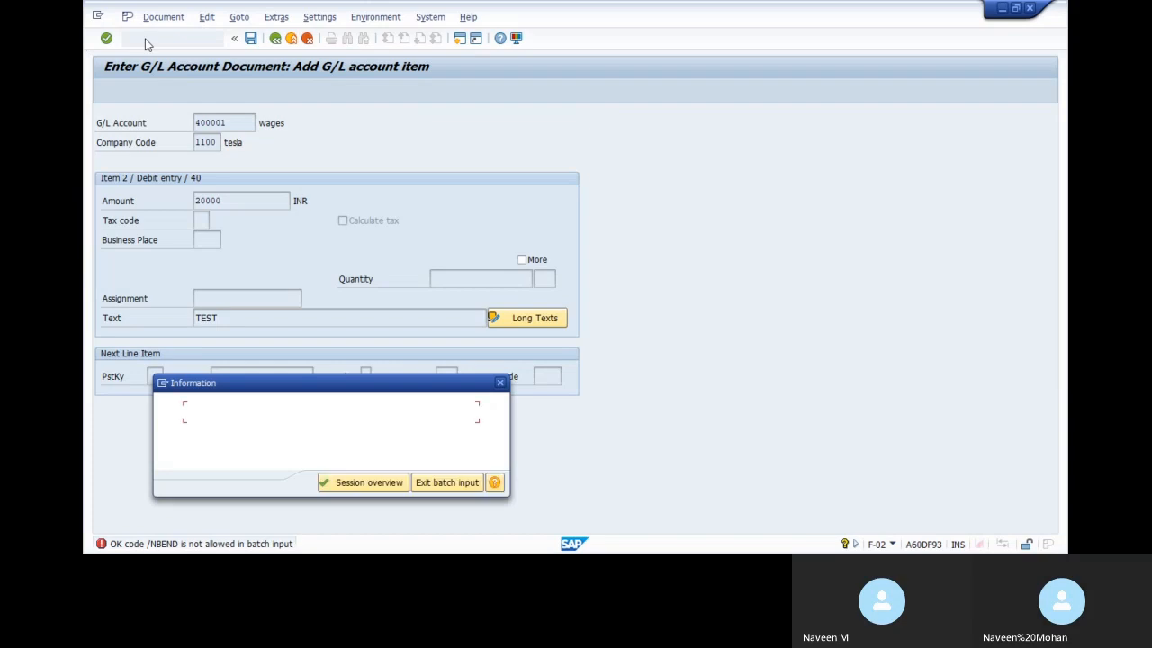
click(447, 482)
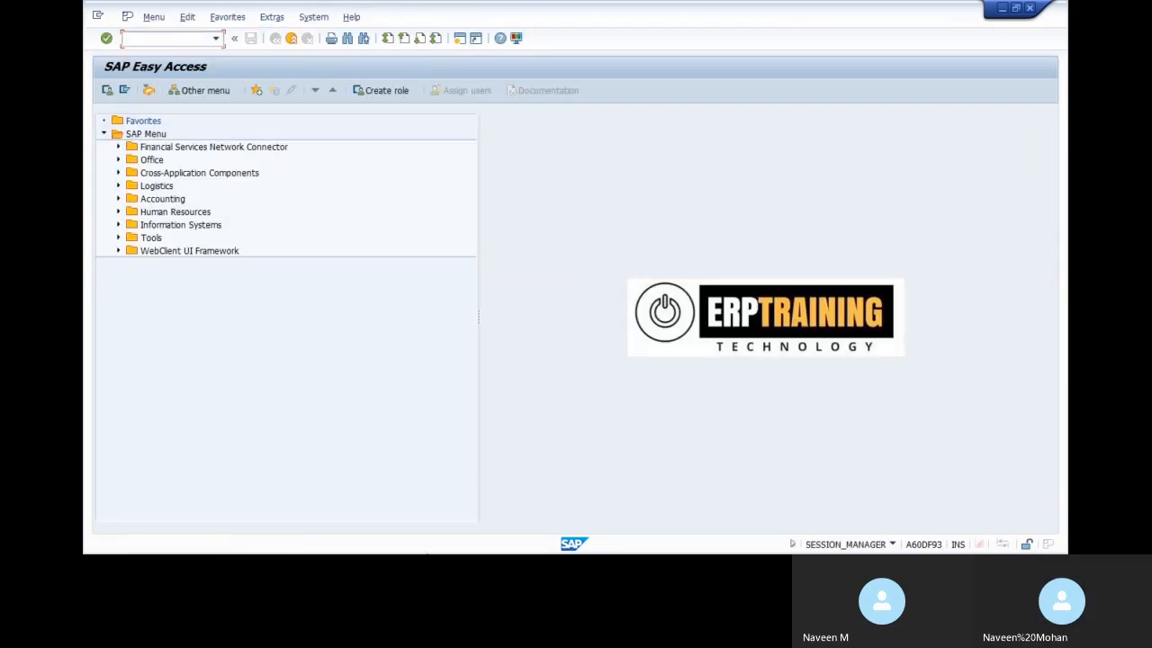
Launch the Legacy System Migration Workbench with LSMW
text(L)
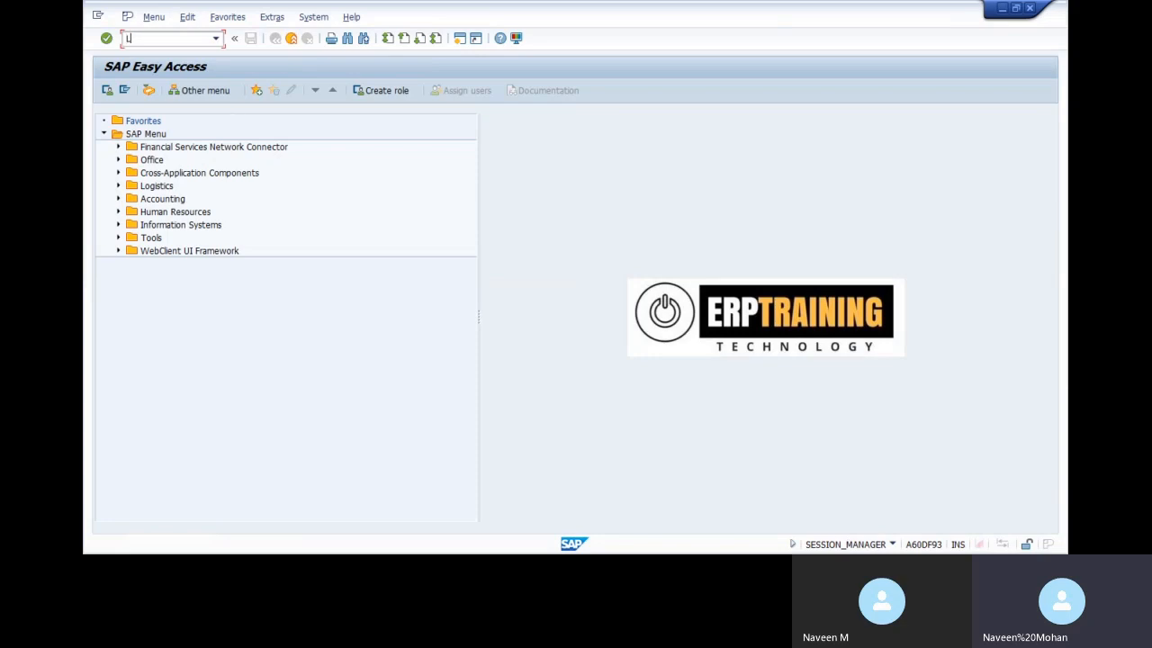
text(SMW)
key(Return)
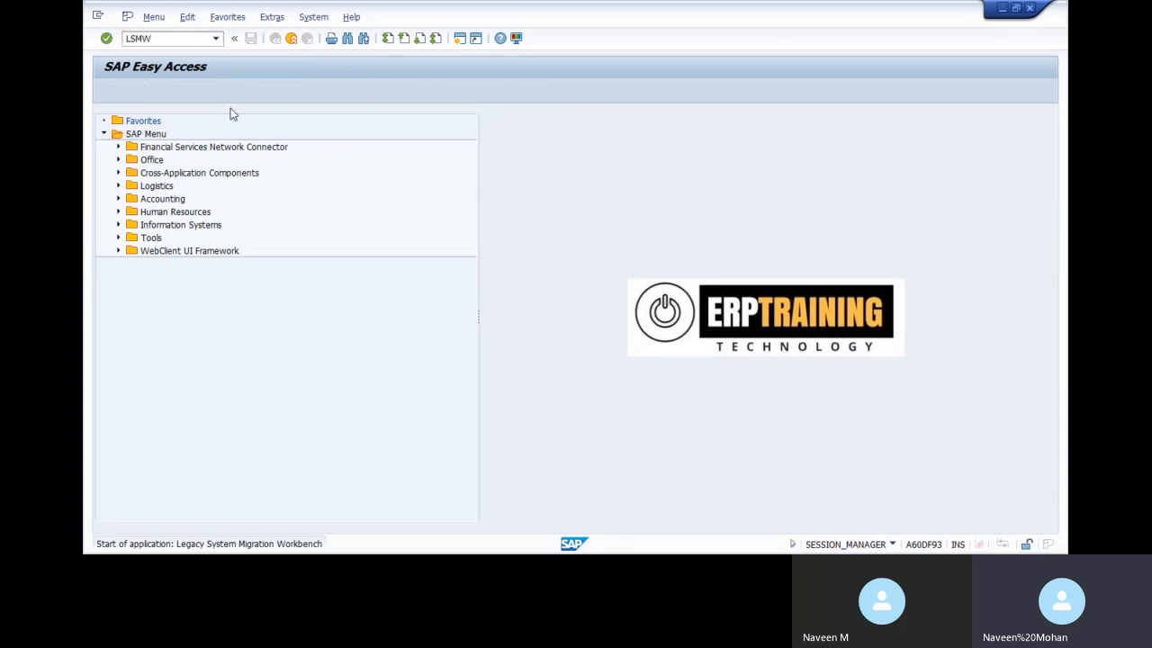
click(450, 475)
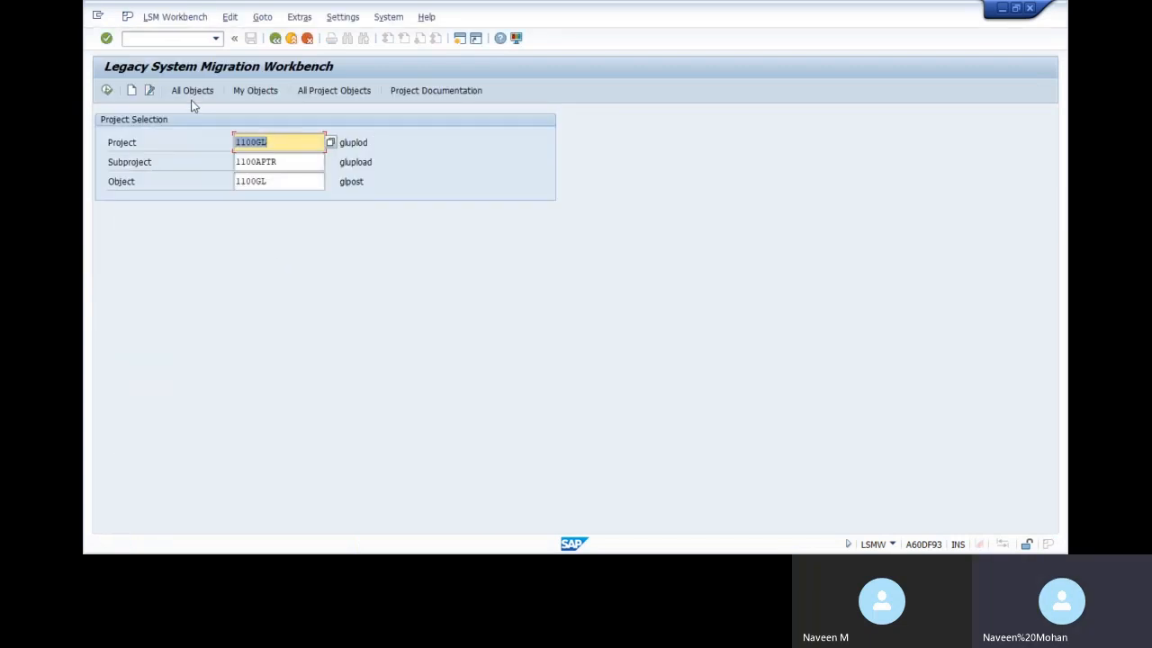
Create project 1100GL1 described GL1100, with subproject description GLPPP
click(133, 91)
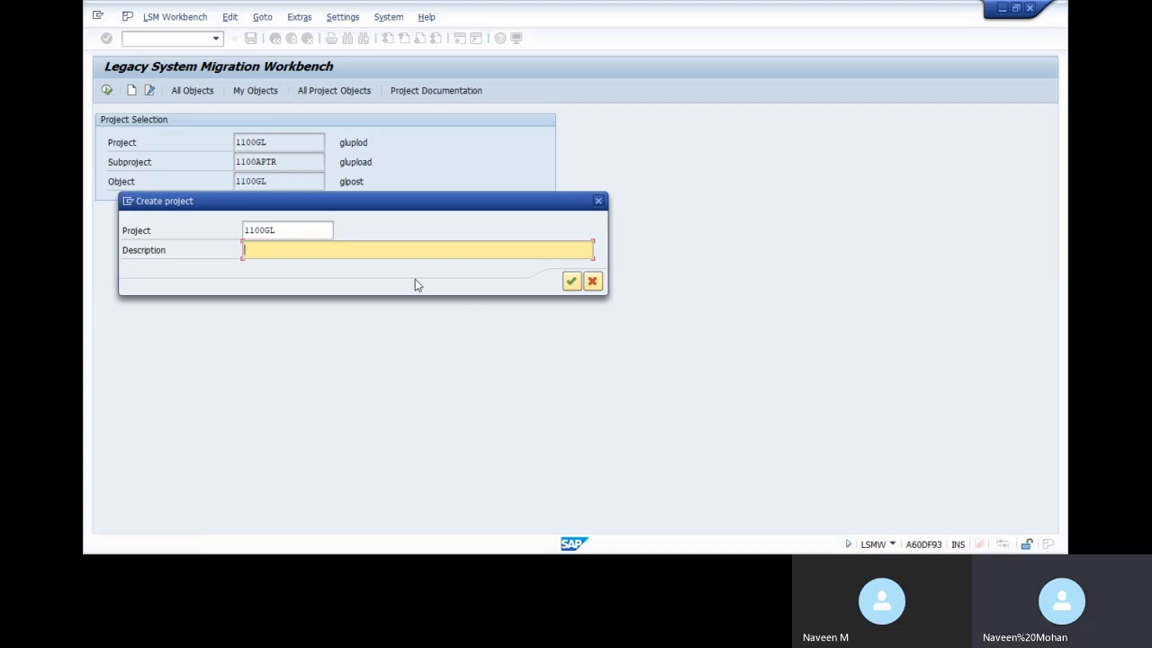
text(GL)
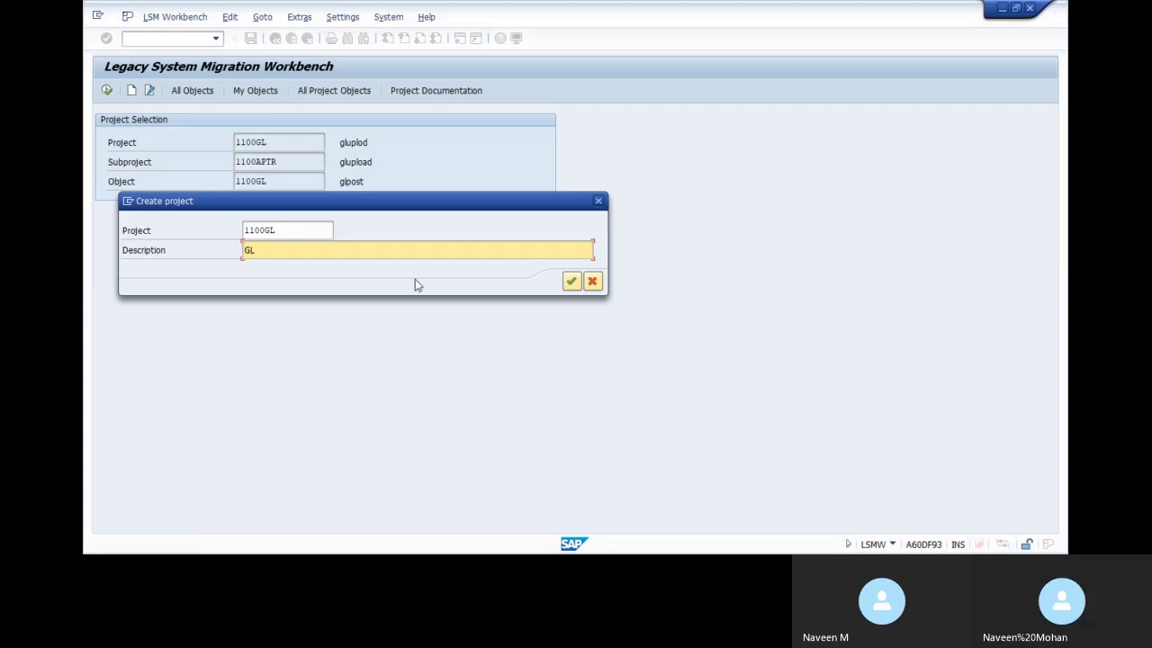
text(1100)
key(Return)
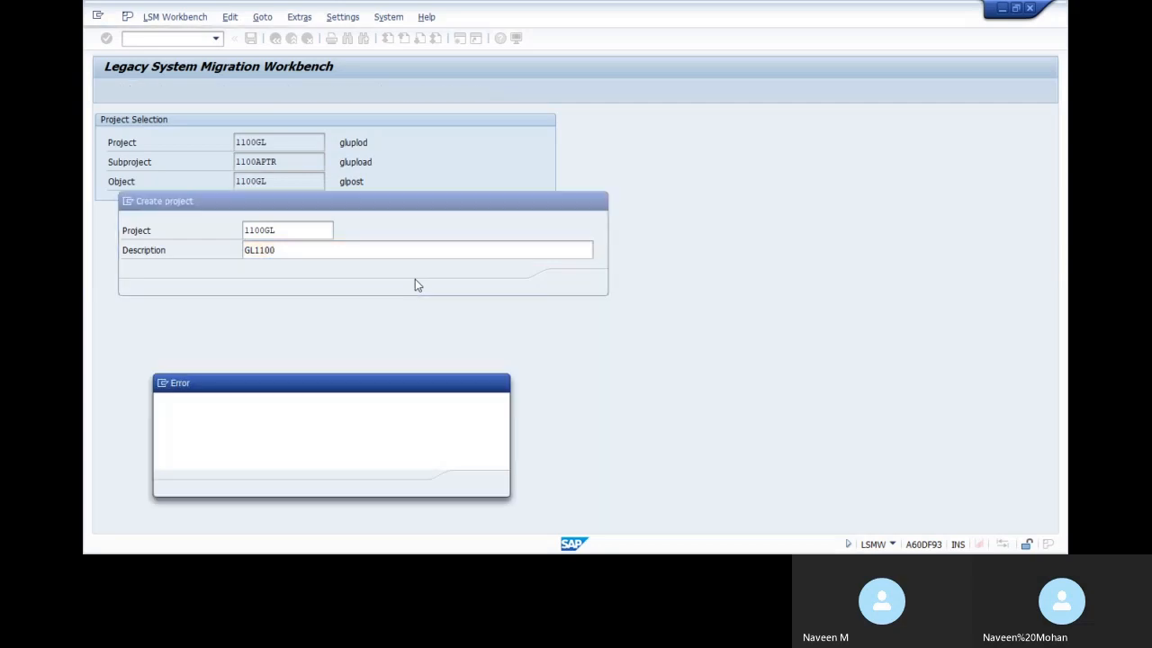
click(472, 483)
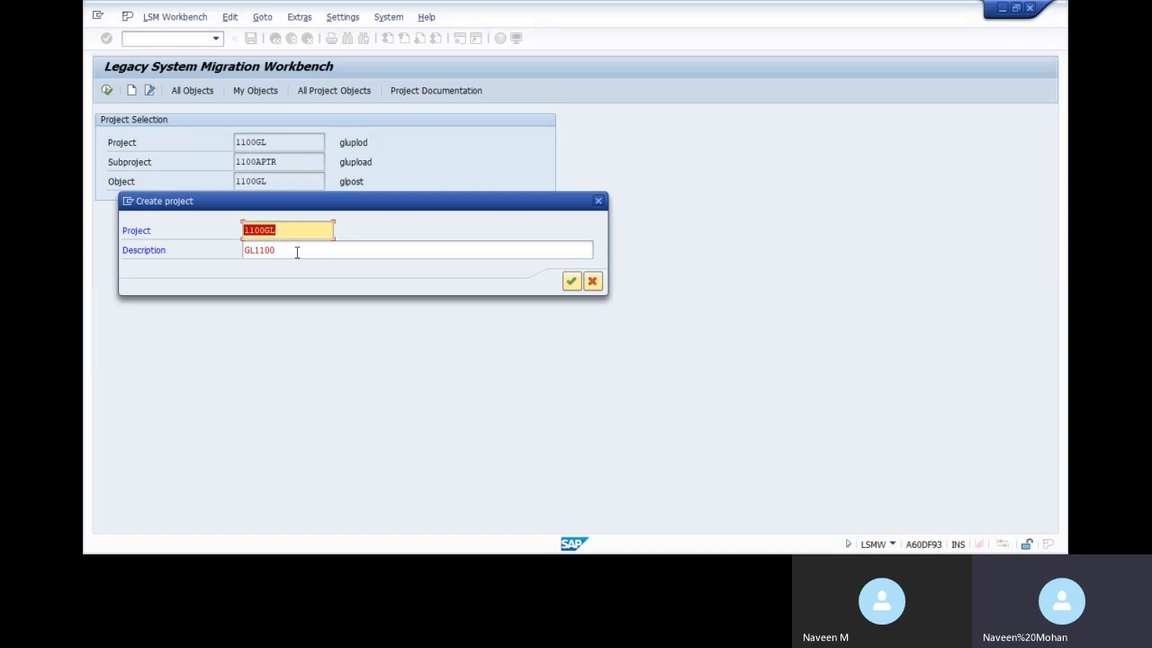
key(Right)
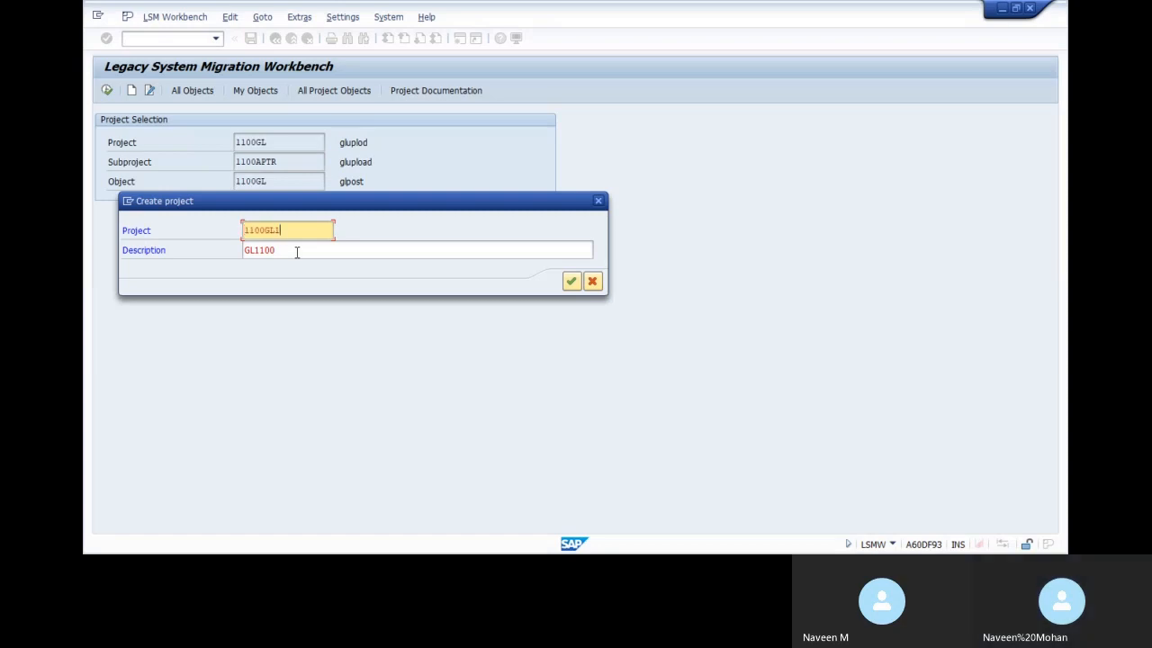
text(1)
key(Return)
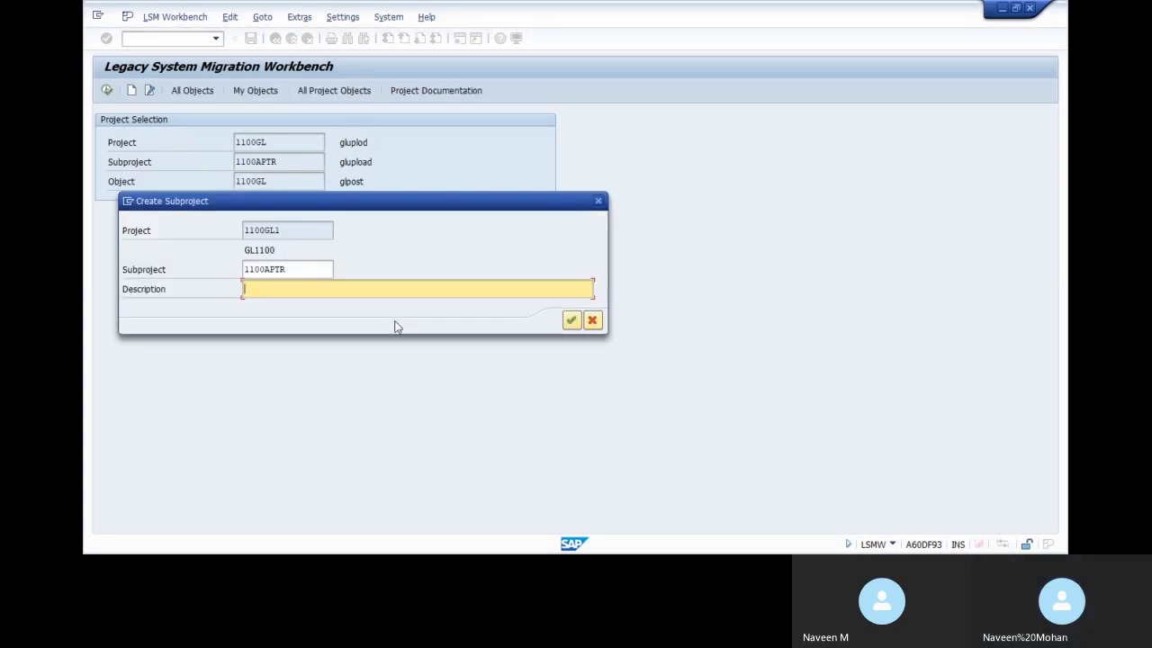
text(GLPPP)
click(569, 320)
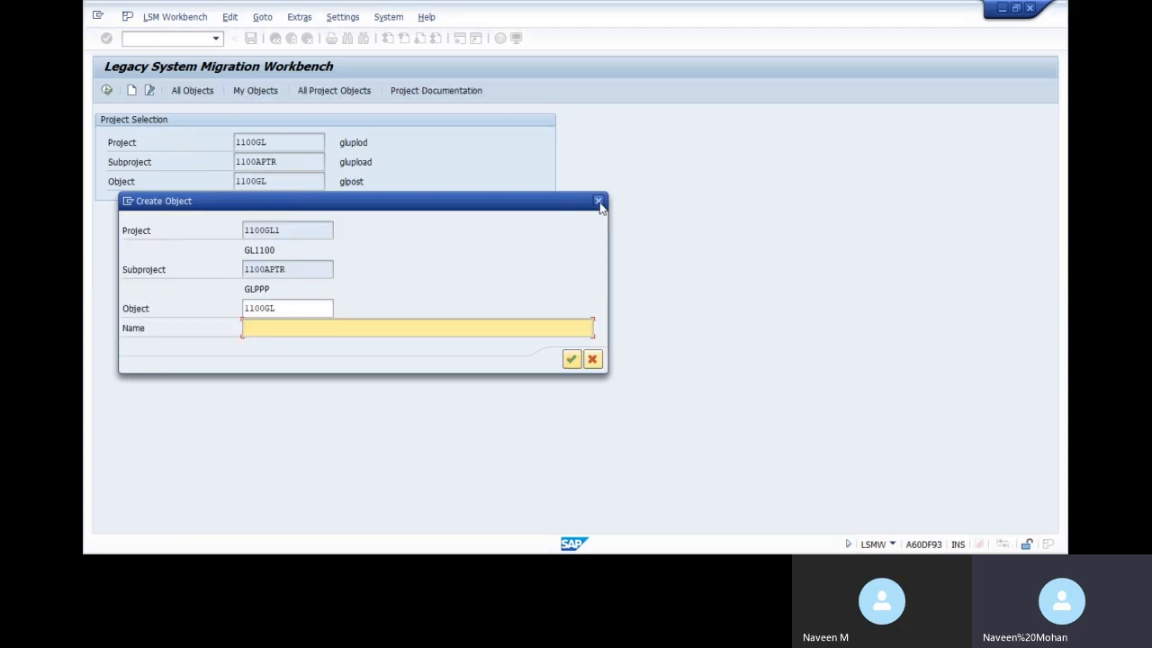
Pick object 1100UPLOAD from the All Objects list and open its process steps
click(589, 359)
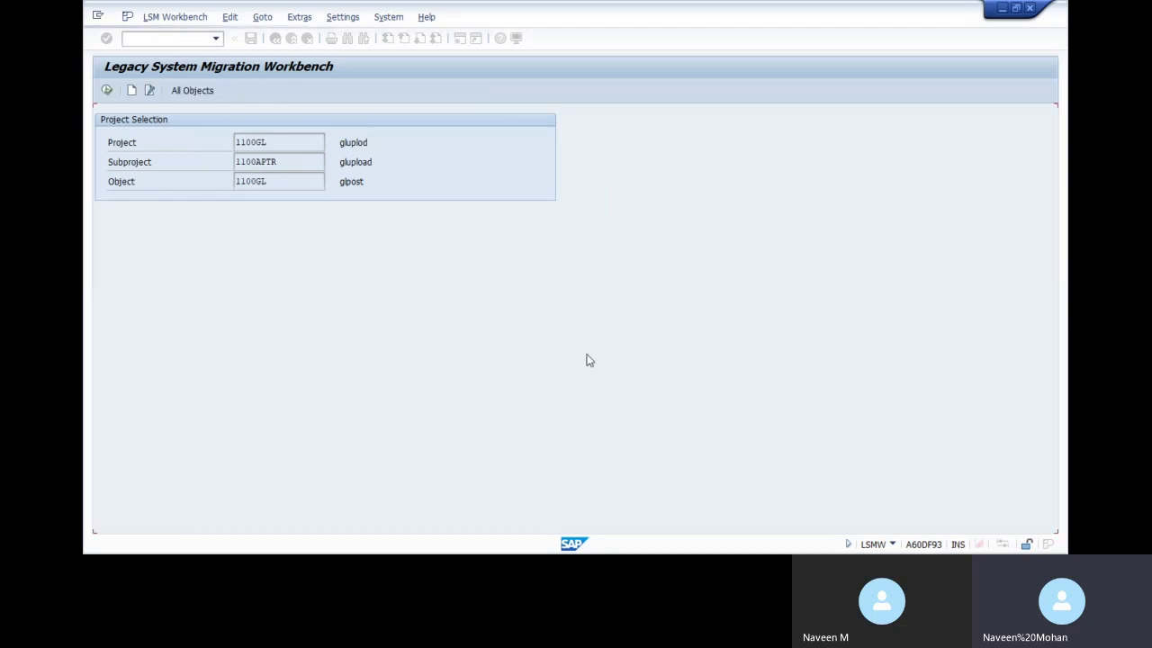
click(107, 90)
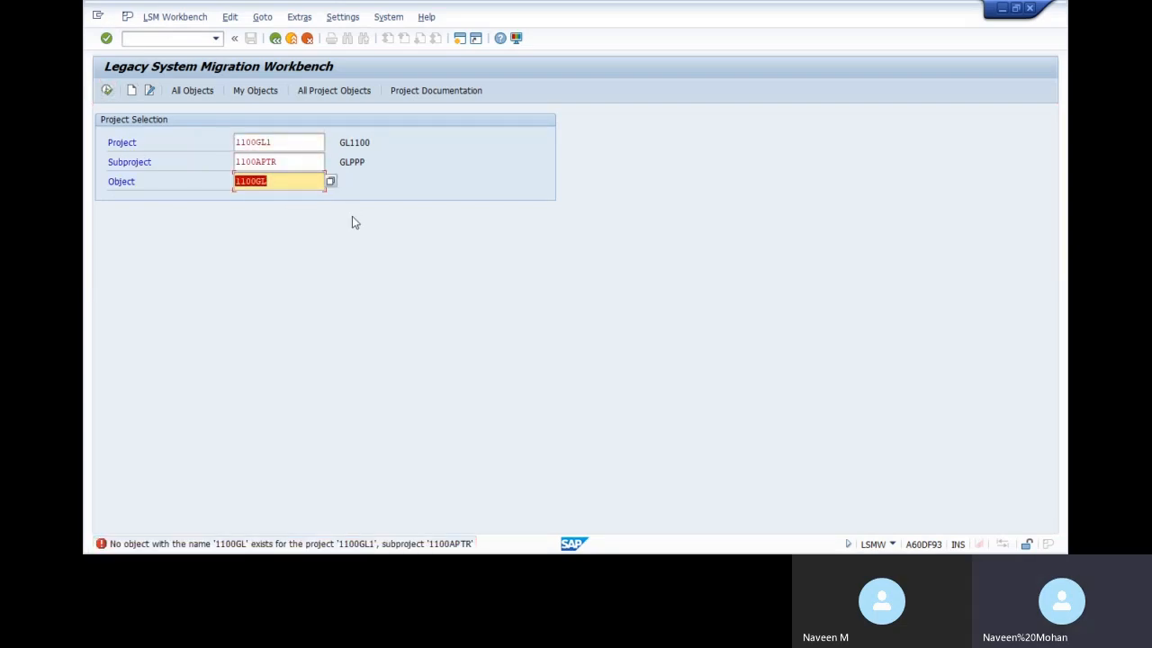
click(331, 182)
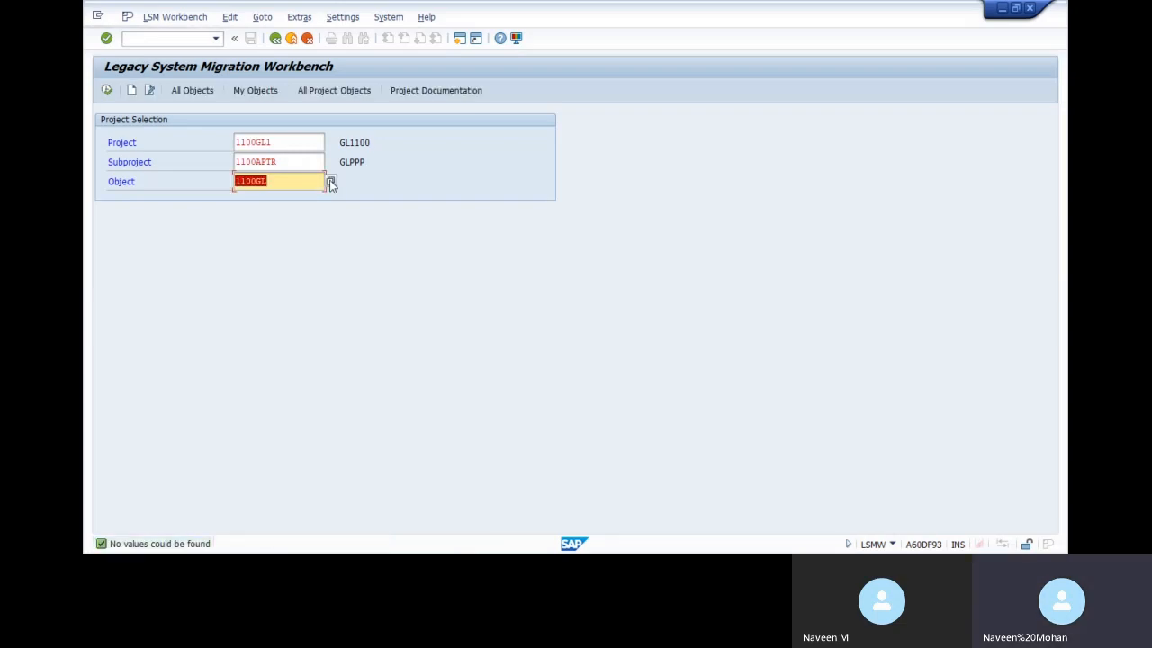
click(201, 92)
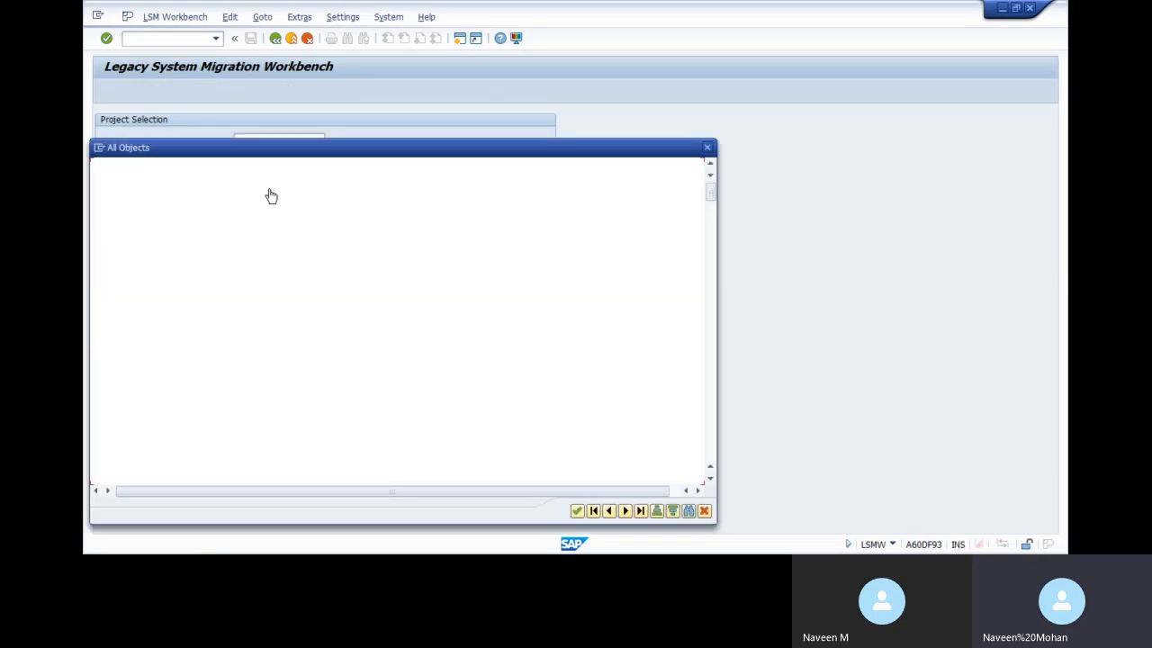
click(578, 511)
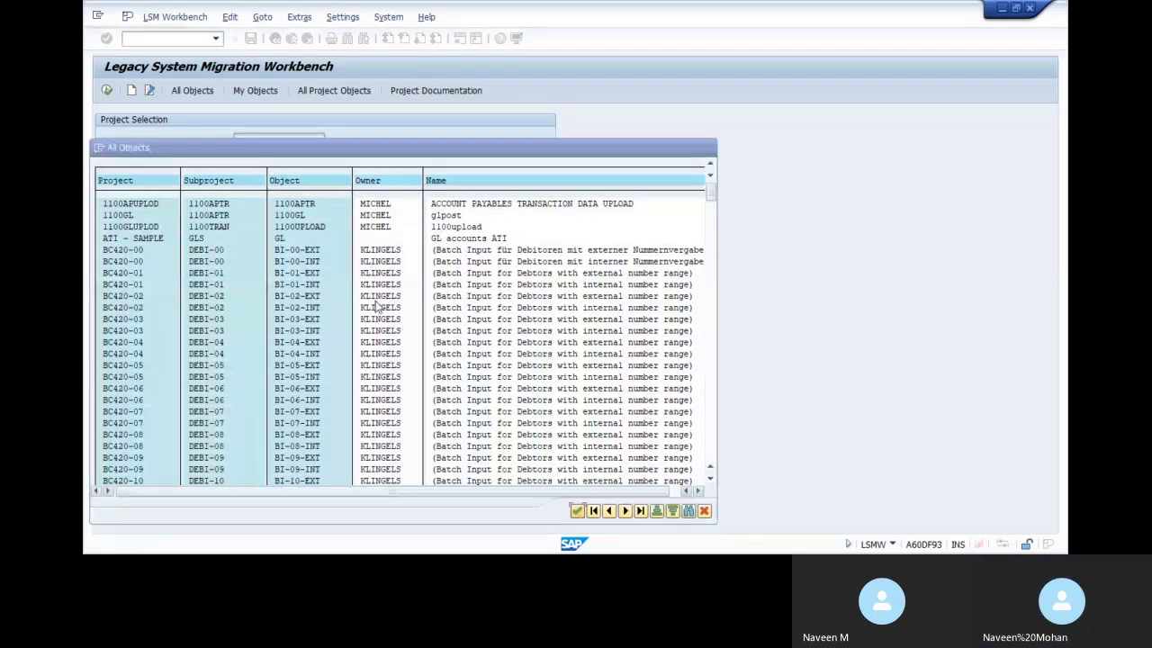
click(107, 90)
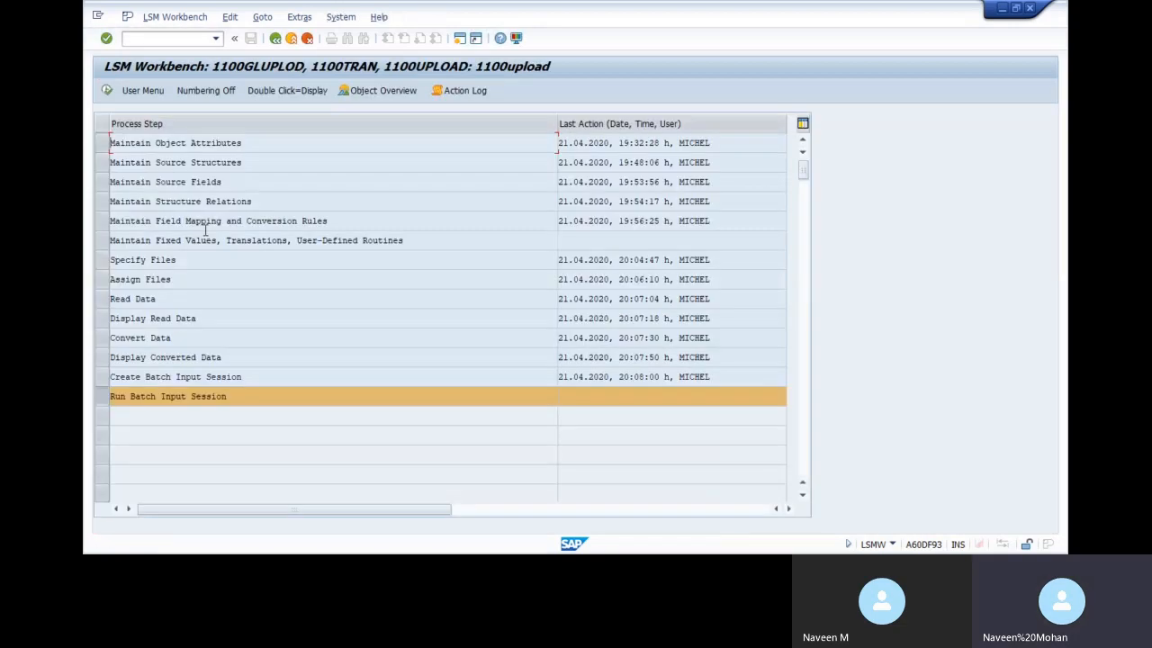
Open Maintain Object Attributes and cancel switching to change mode
double_click(240, 143)
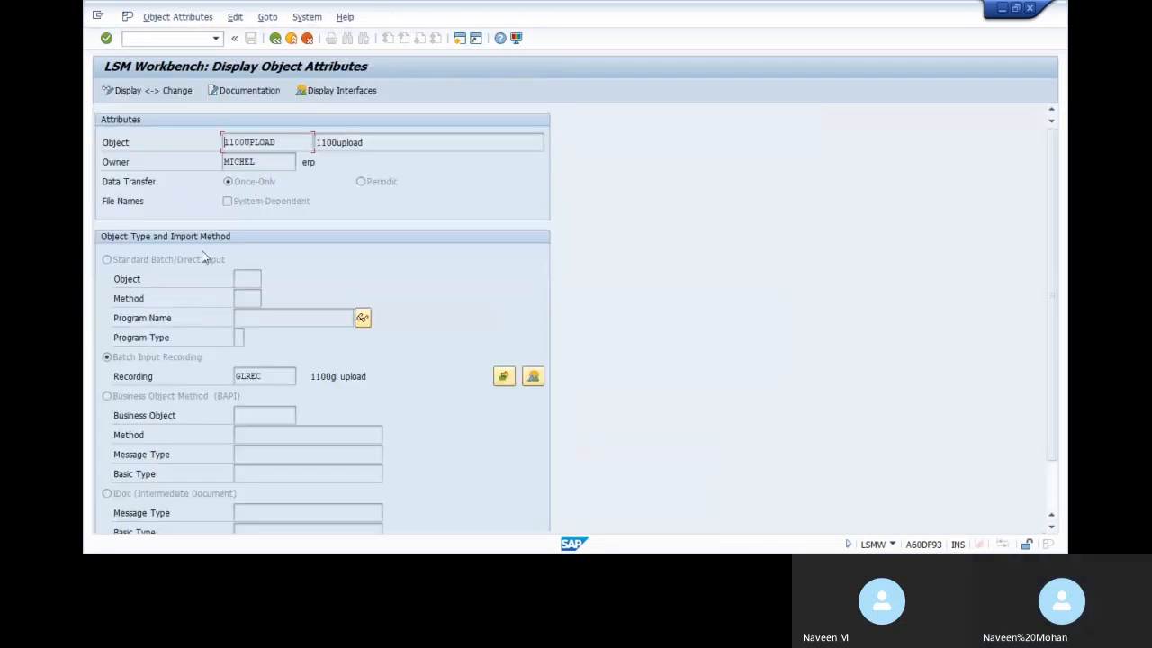
click(107, 92)
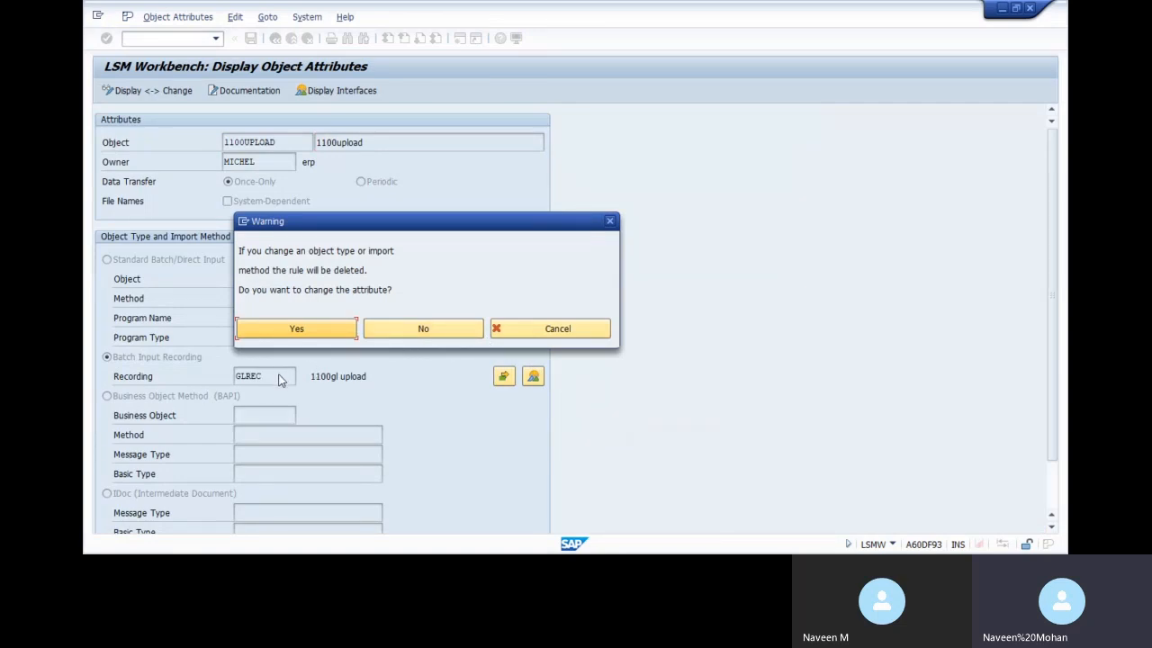
click(558, 339)
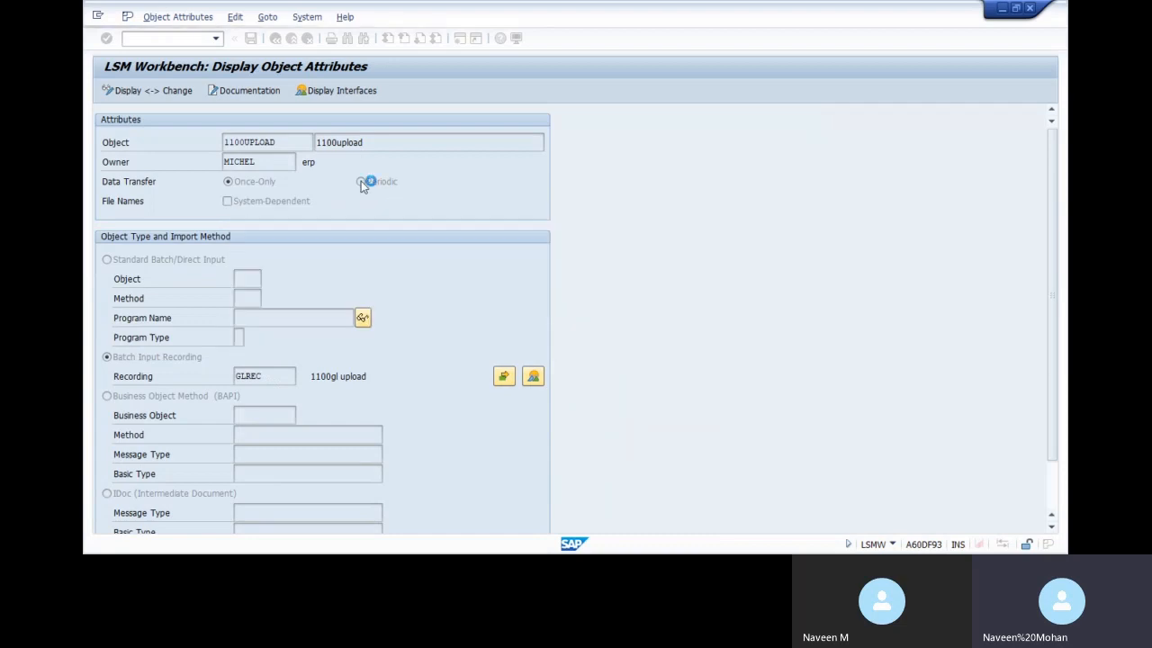
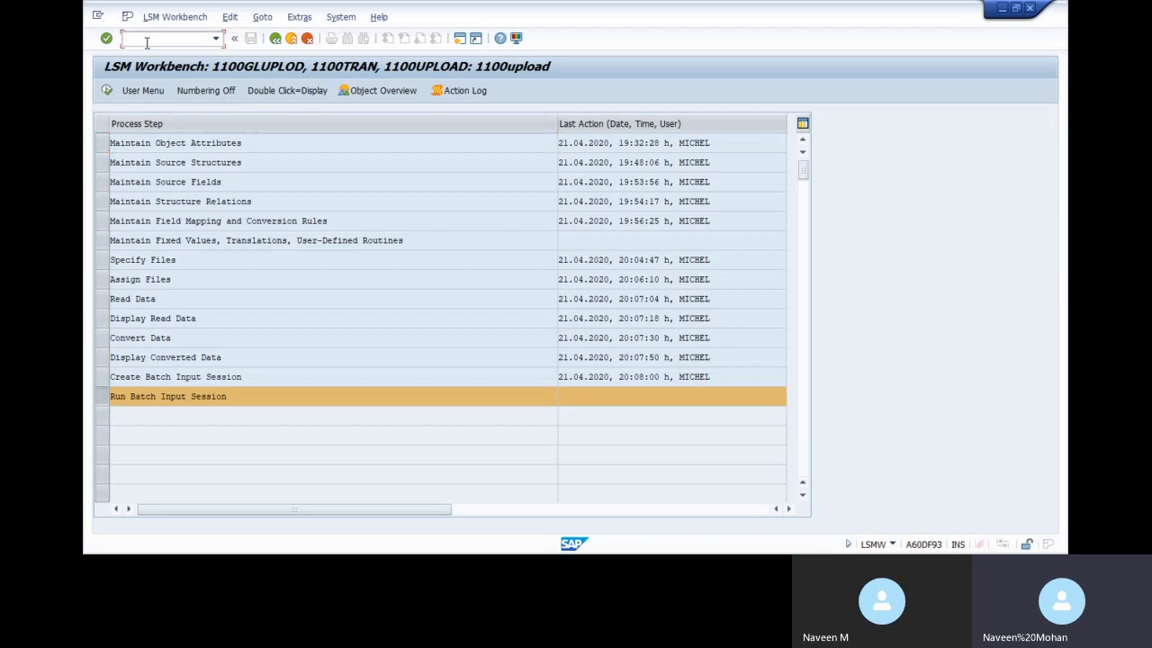
Reopen object 1100GL glpost in change mode and show its recordings overview with GLPOST (F-02)
click(274, 38)
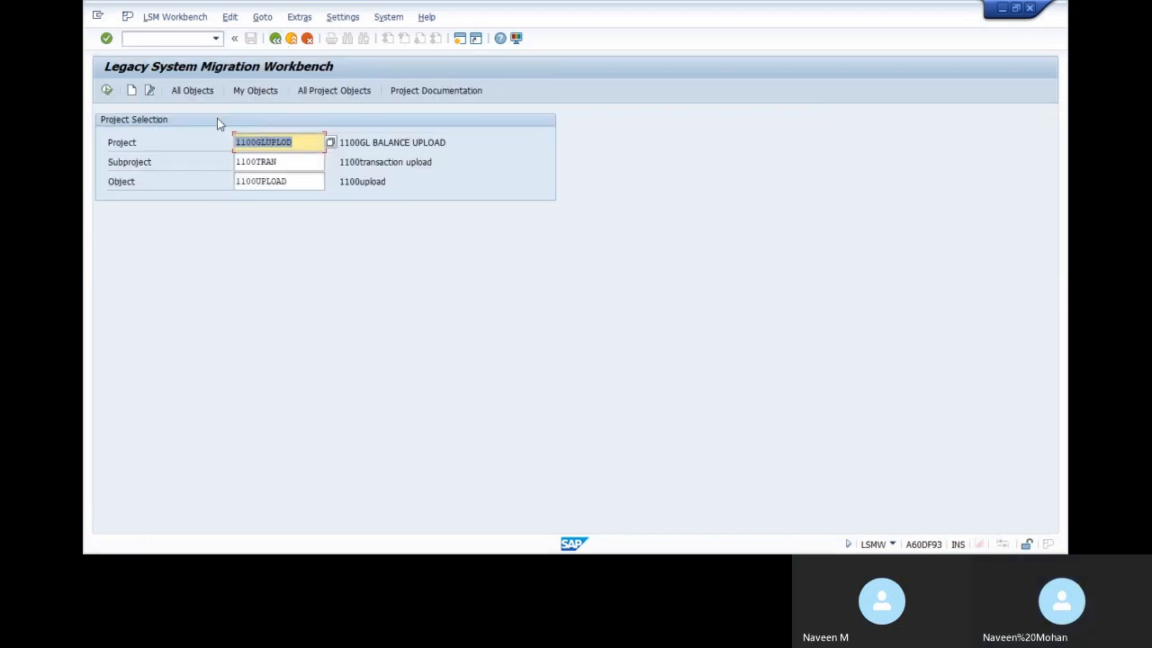
click(190, 90)
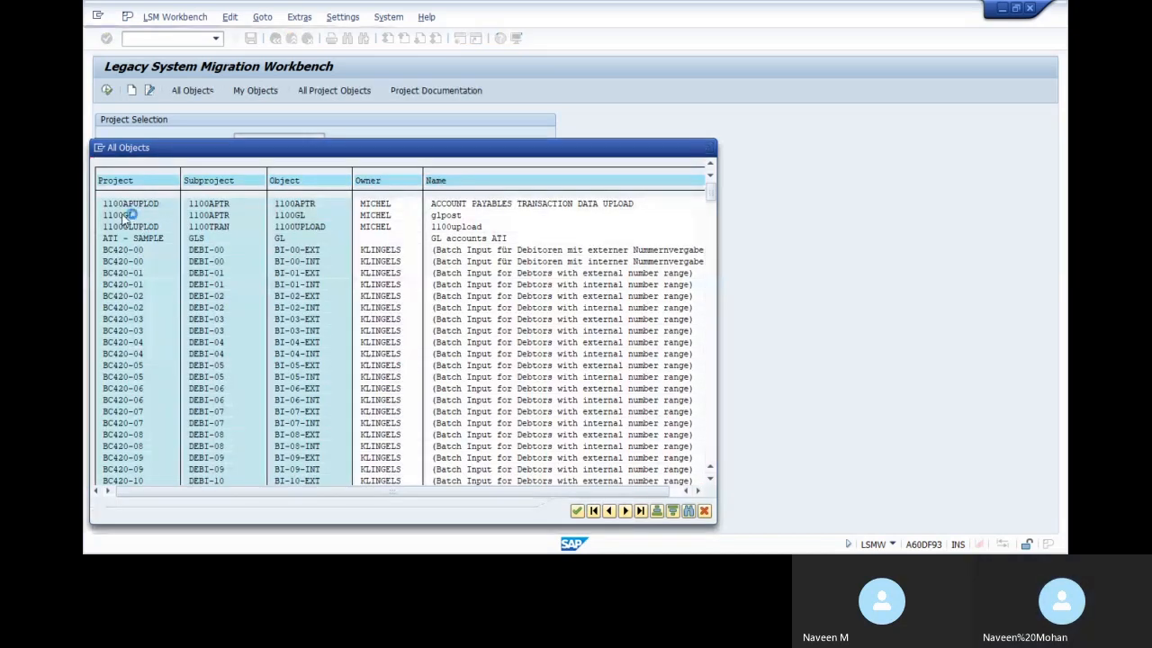
double_click(131, 216)
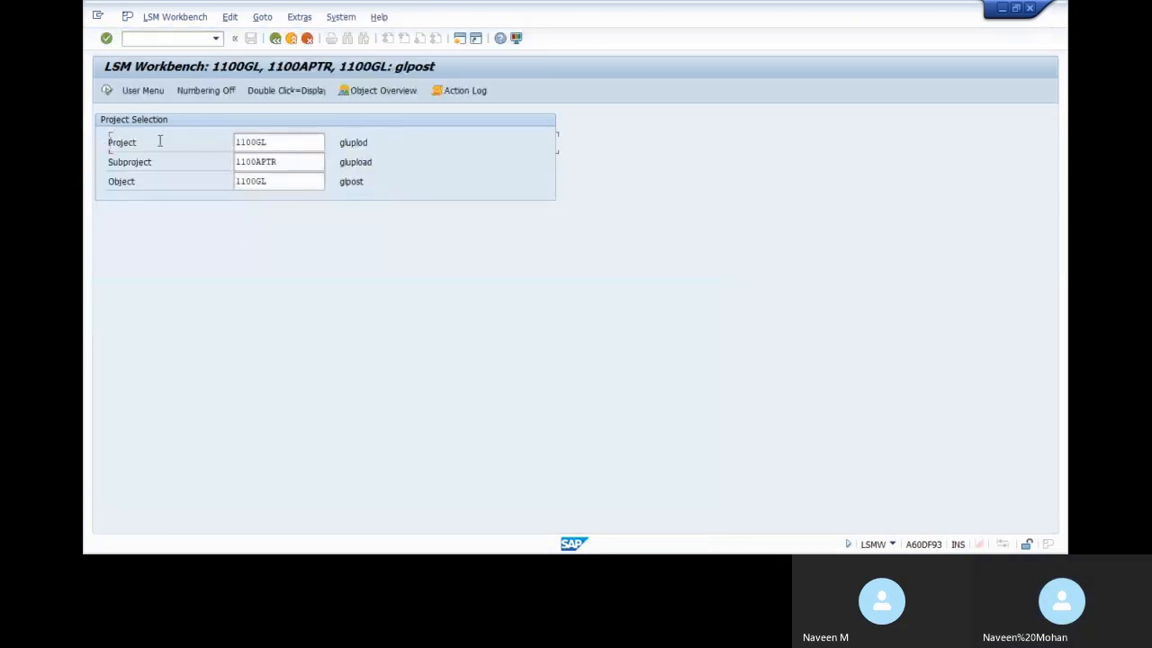
double_click(223, 144)
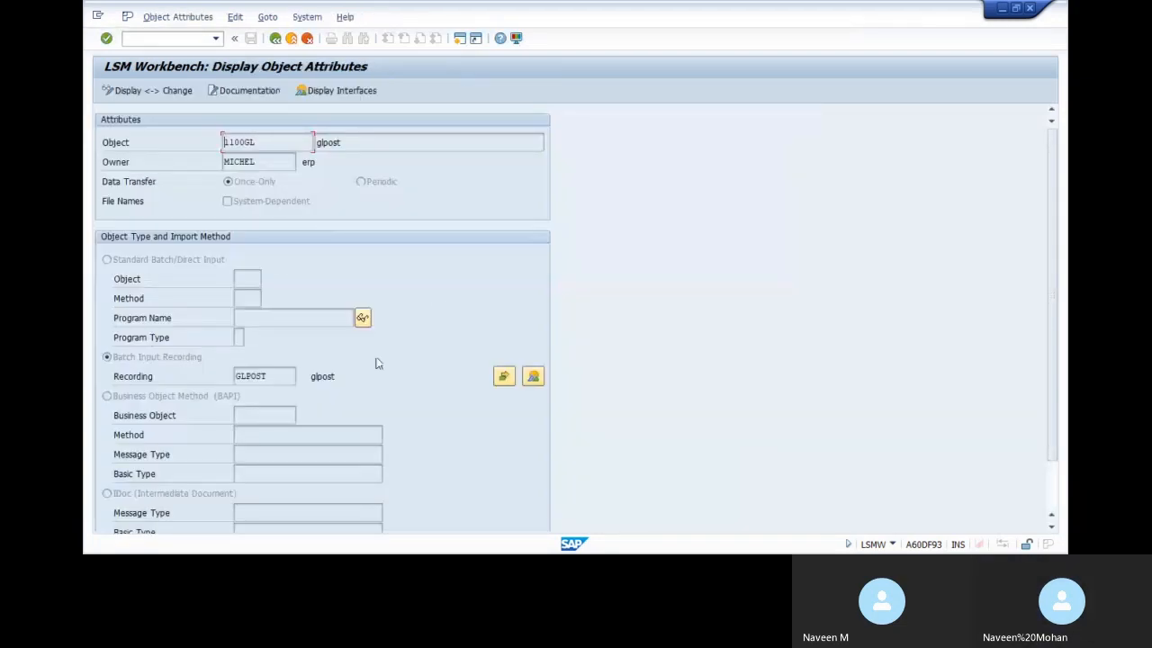
click(126, 90)
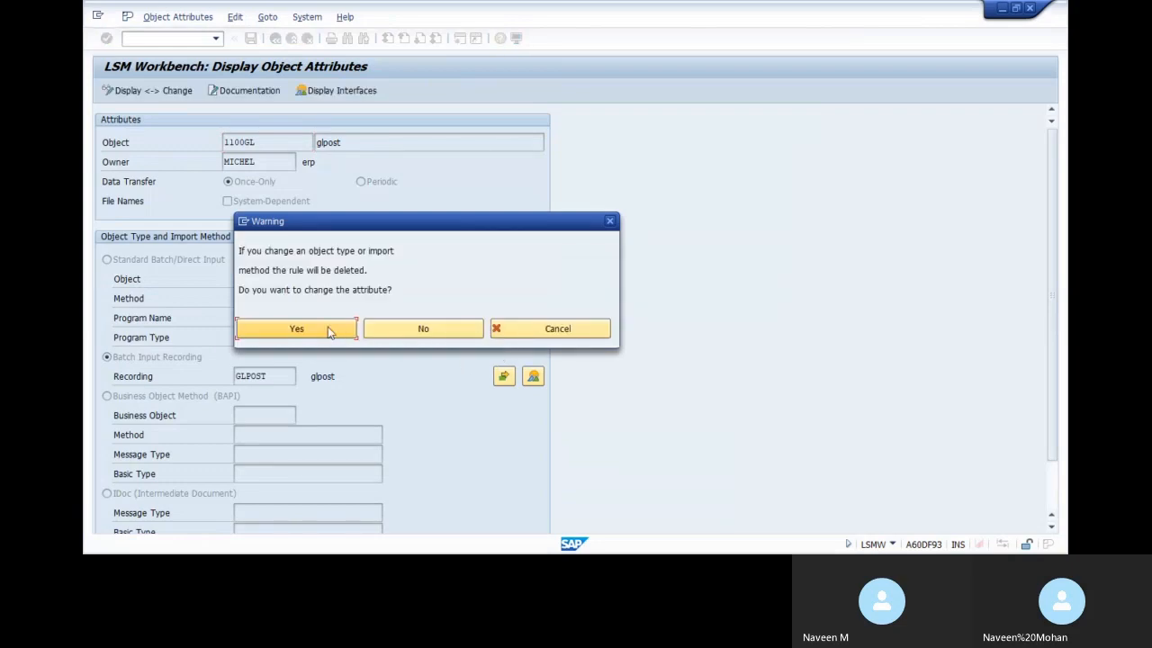
click(329, 330)
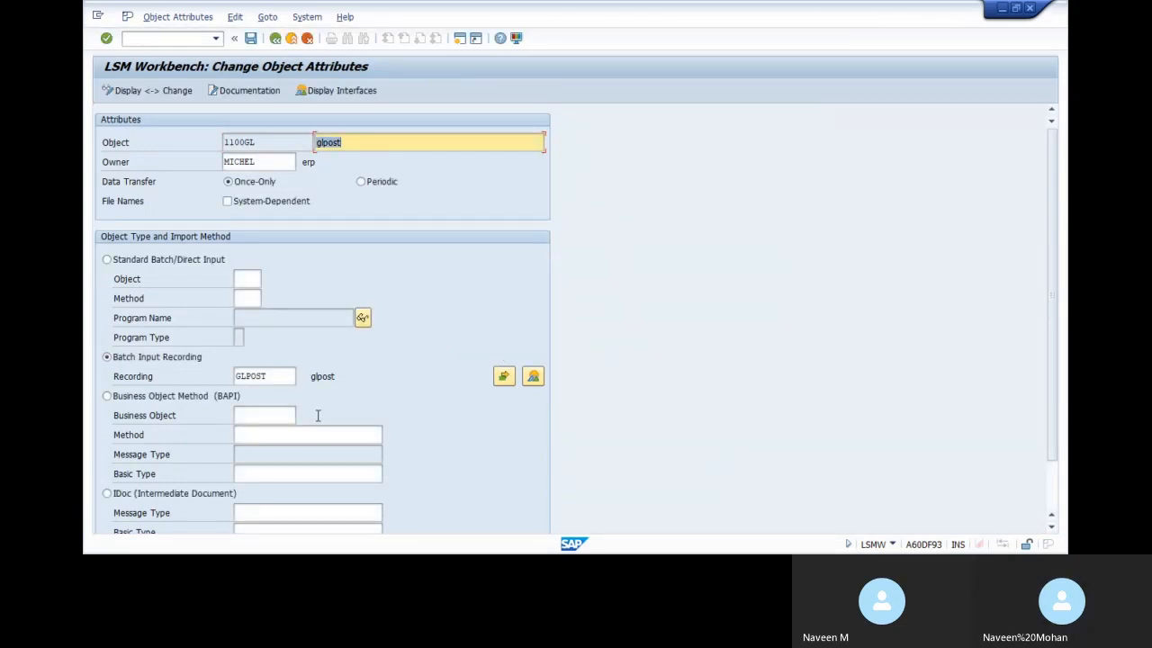
click(535, 376)
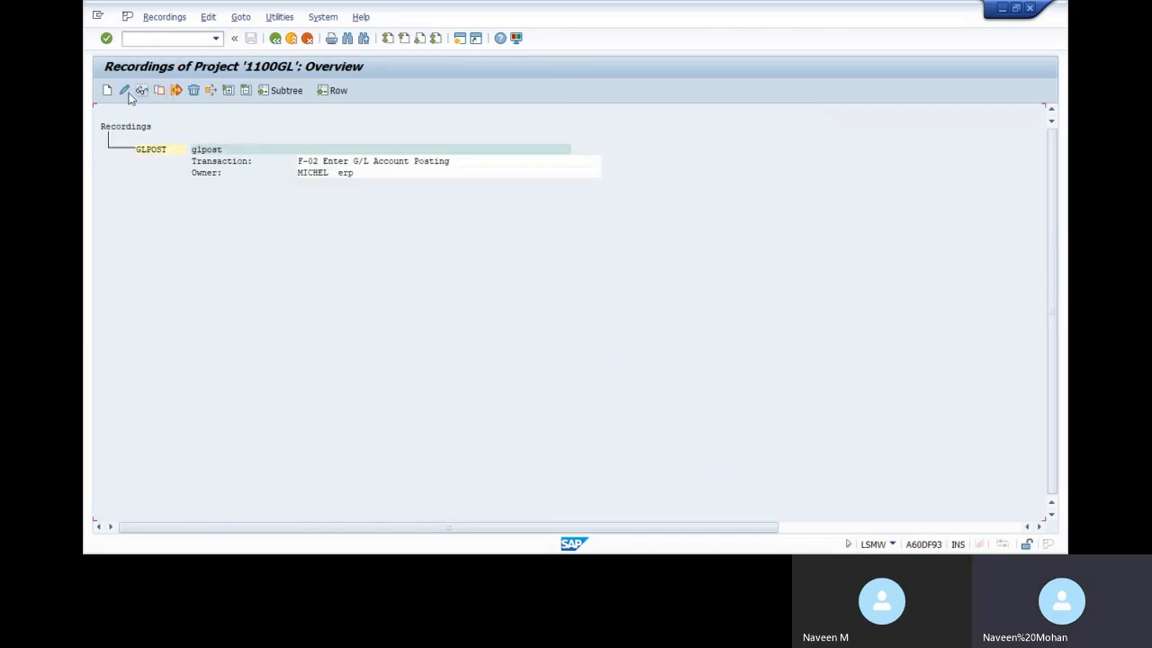
Create recording CGL1100 with a description and start recording transaction FB50
click(107, 90)
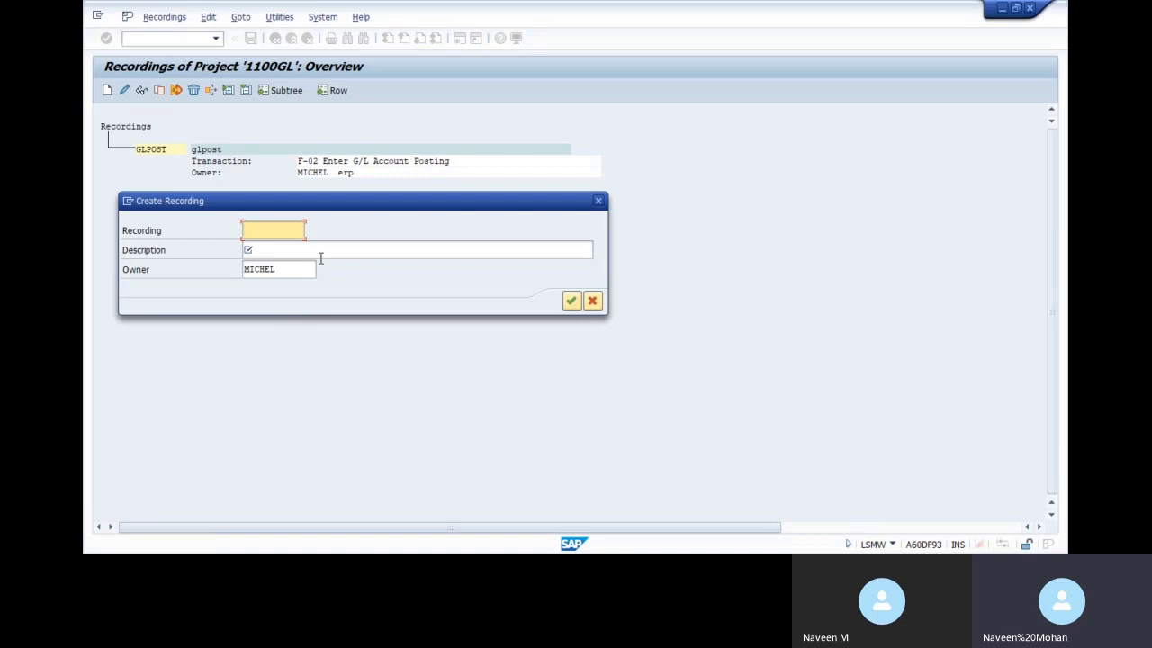
text(CG)
key(BackSpace)
key(BackSpace)
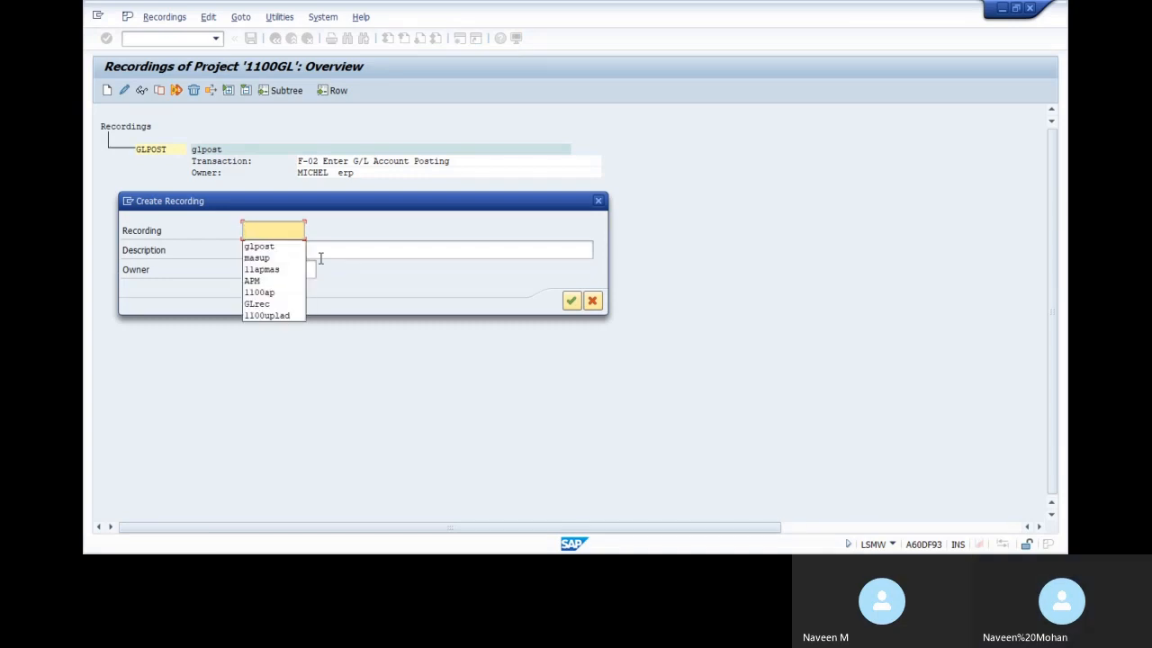
text(CGL1100)
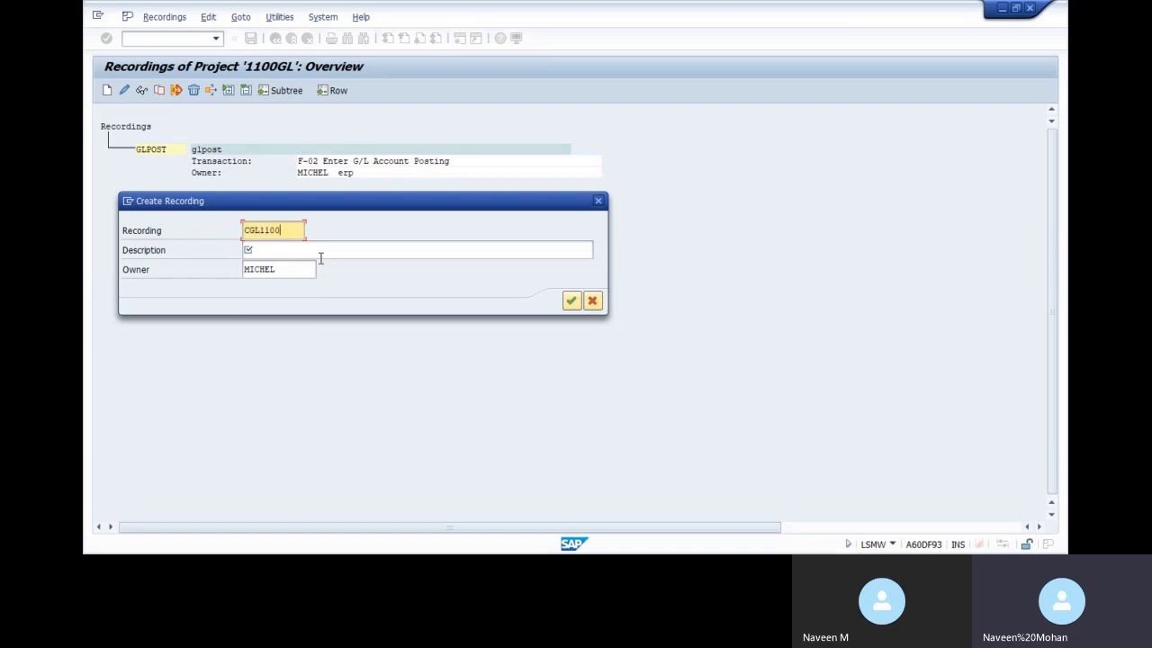
click(319, 258)
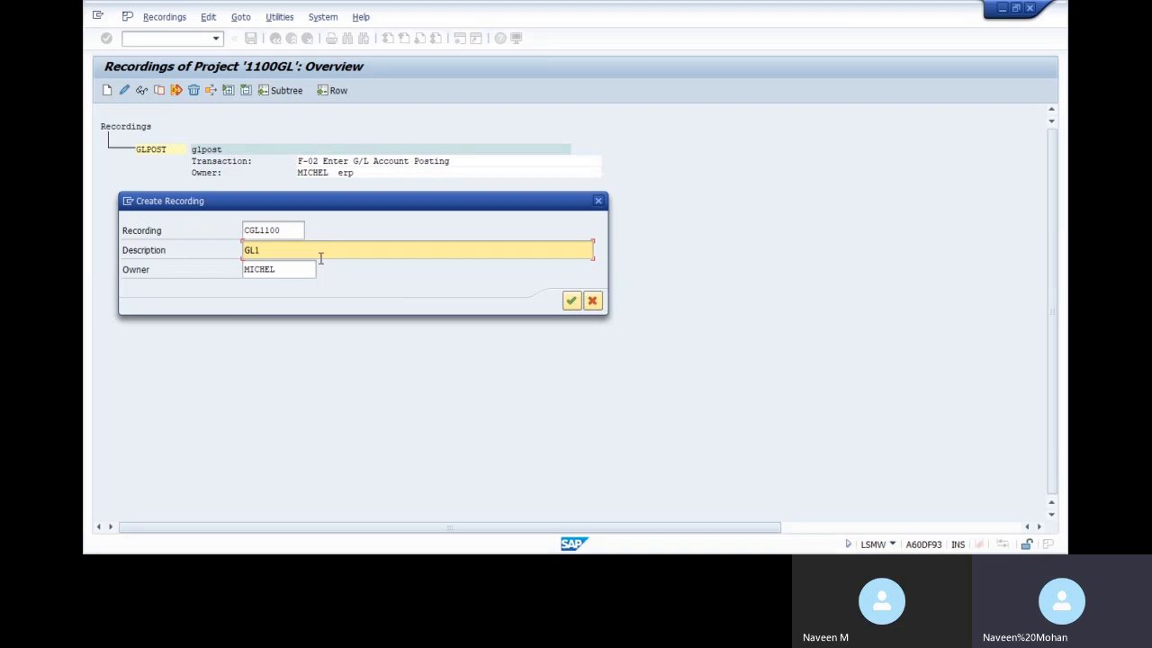
key(Return)
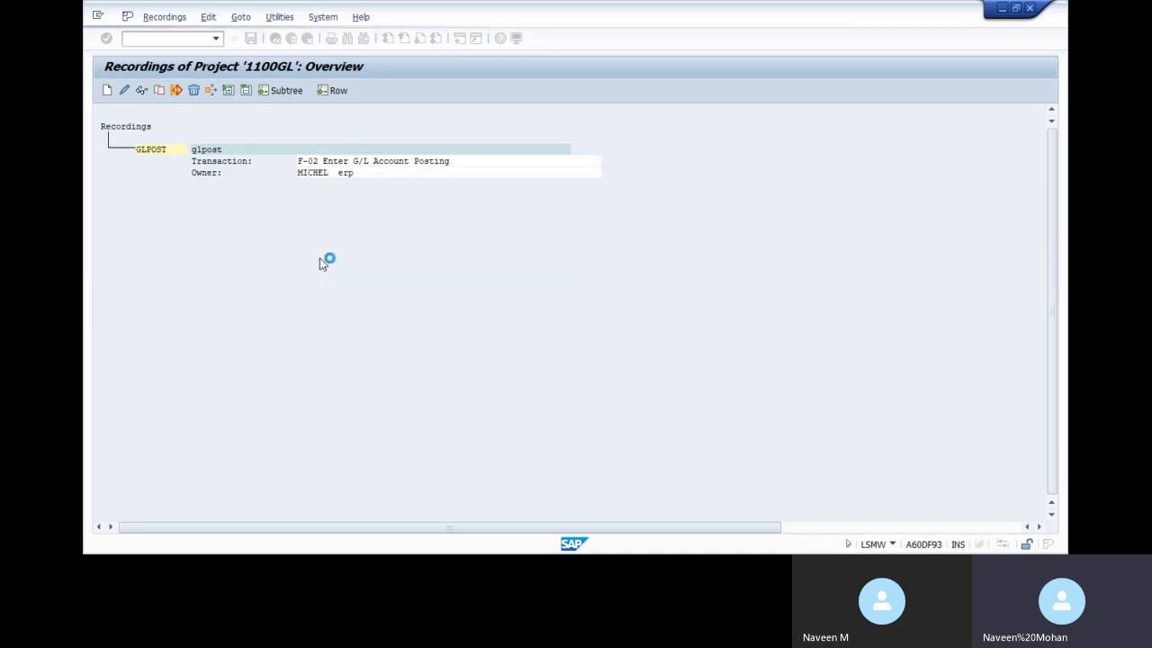
text(FB)
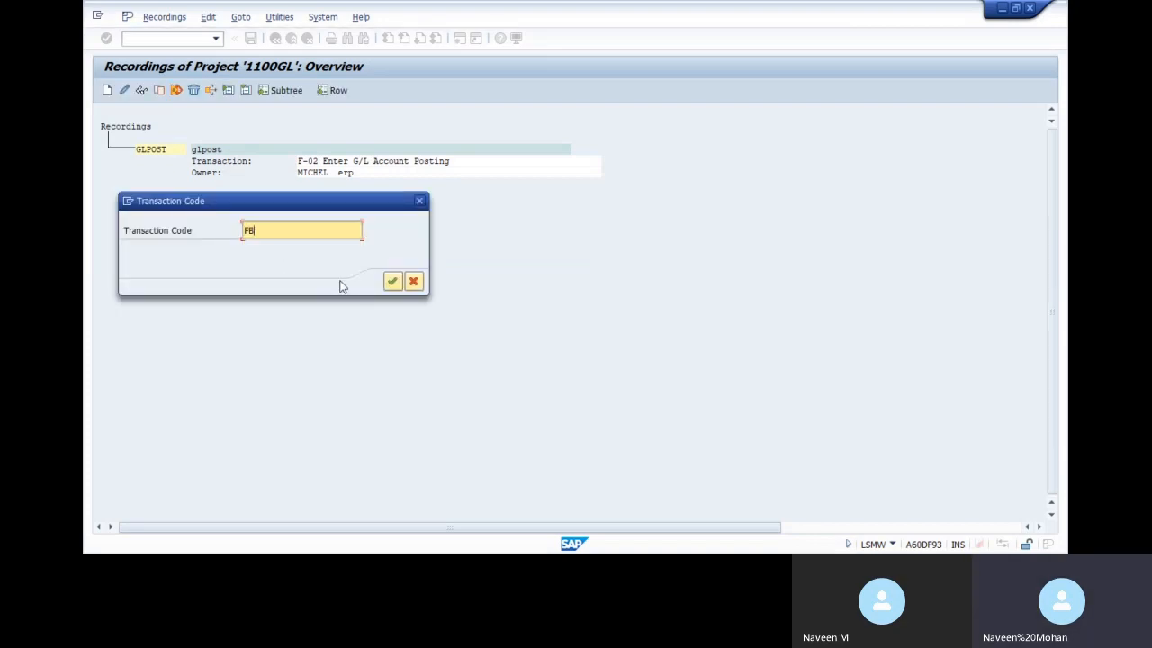
text(50)
key(Return)
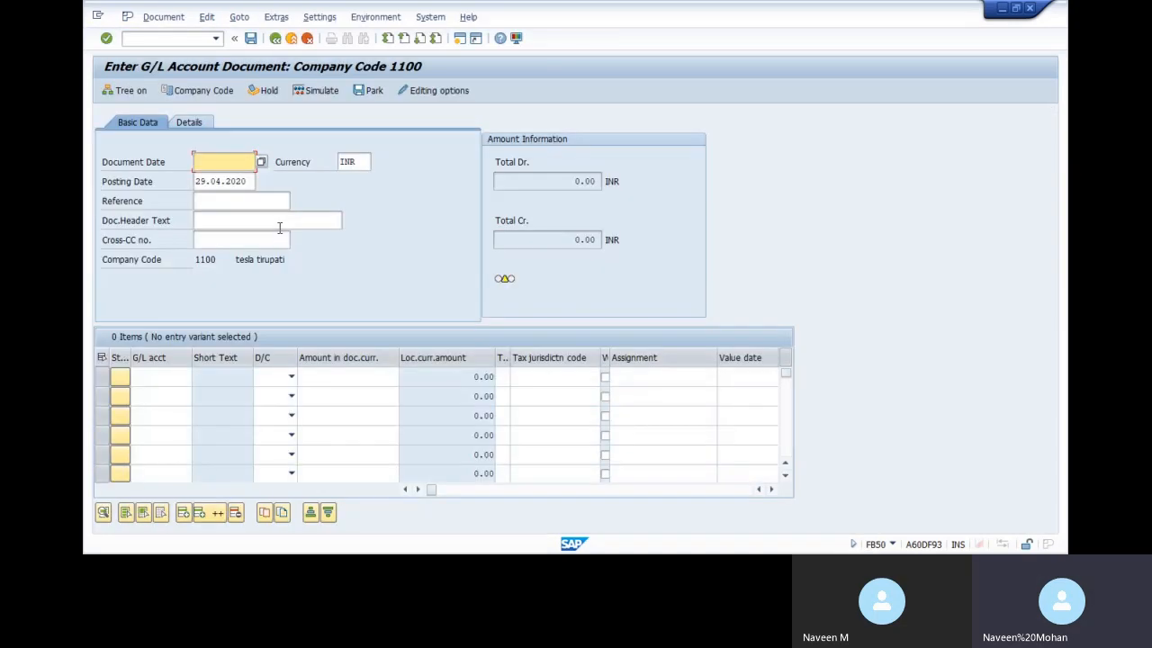
Enter date 29.04.2020 and a 12,000 debit line with text TEST, business area 11BG, cost center 1100CCABG
text(29.04.2020)
click(228, 221)
text(TEST)
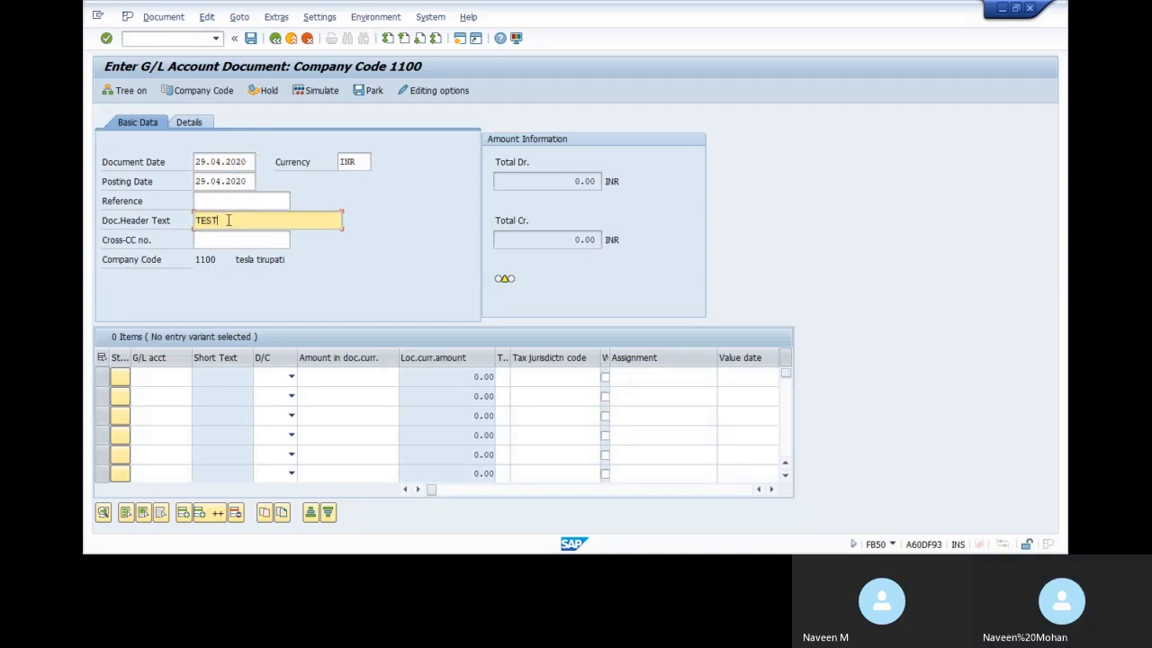
click(159, 378)
text(4)
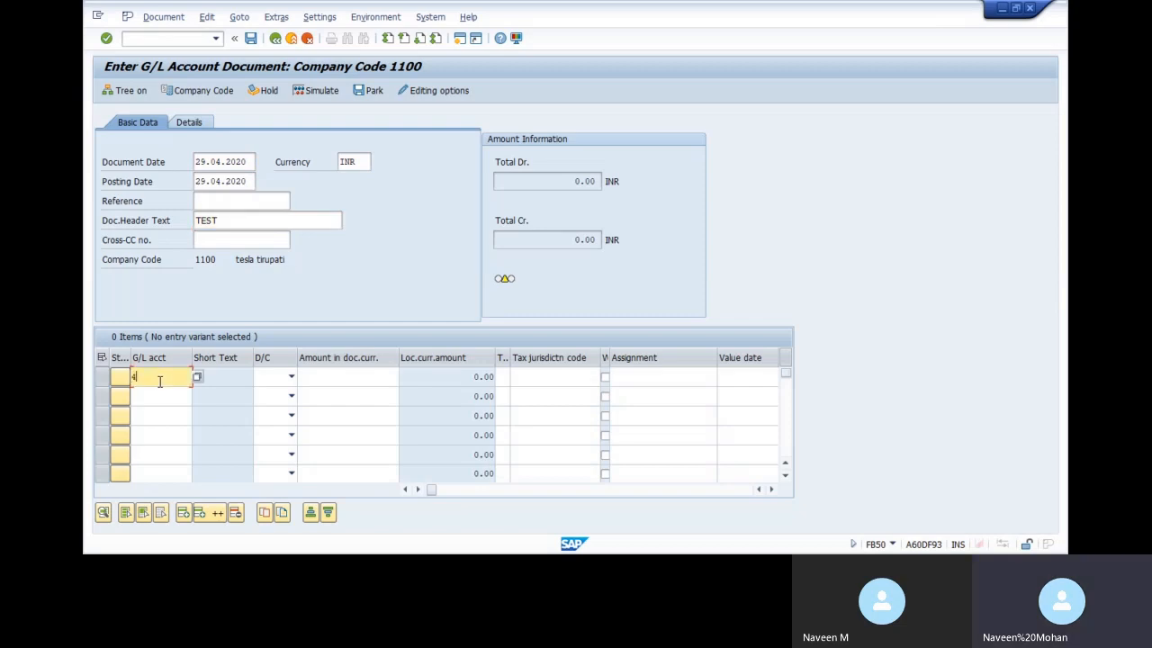
text(0000)
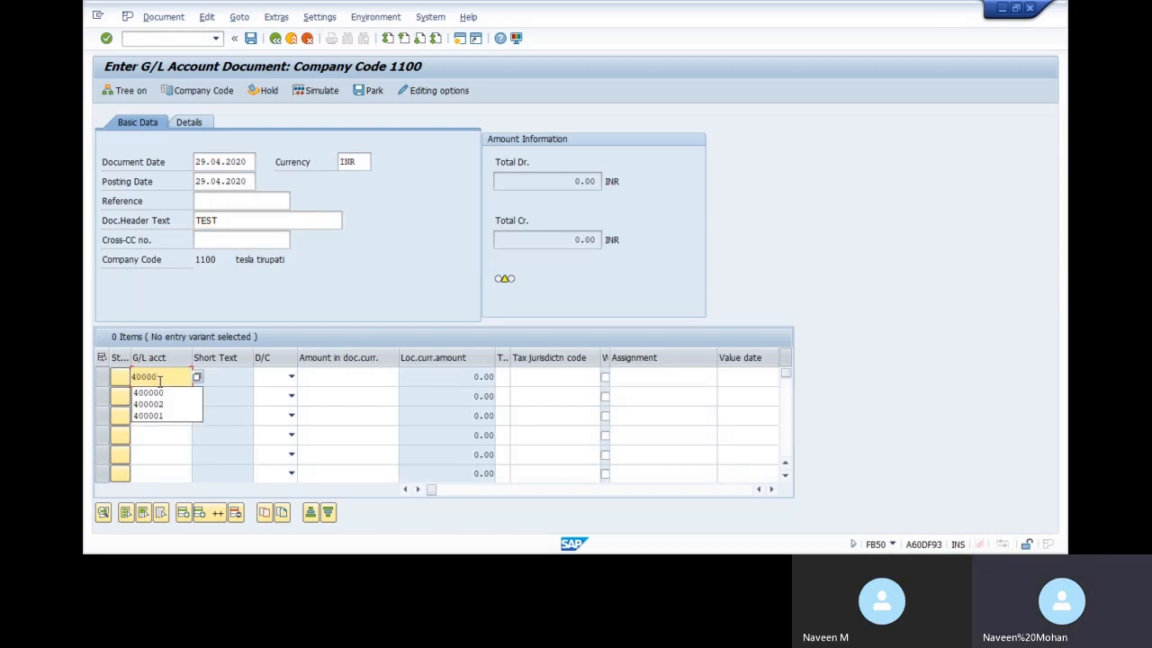
text(1)
key(Tab)
key(Tab)
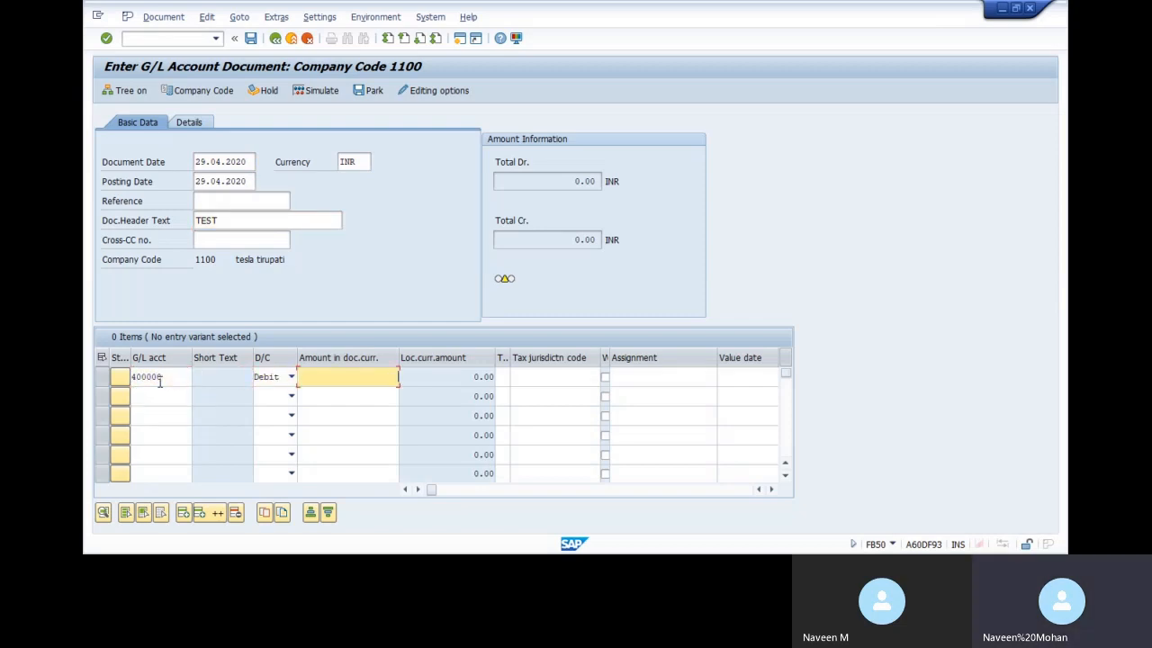
text(120)
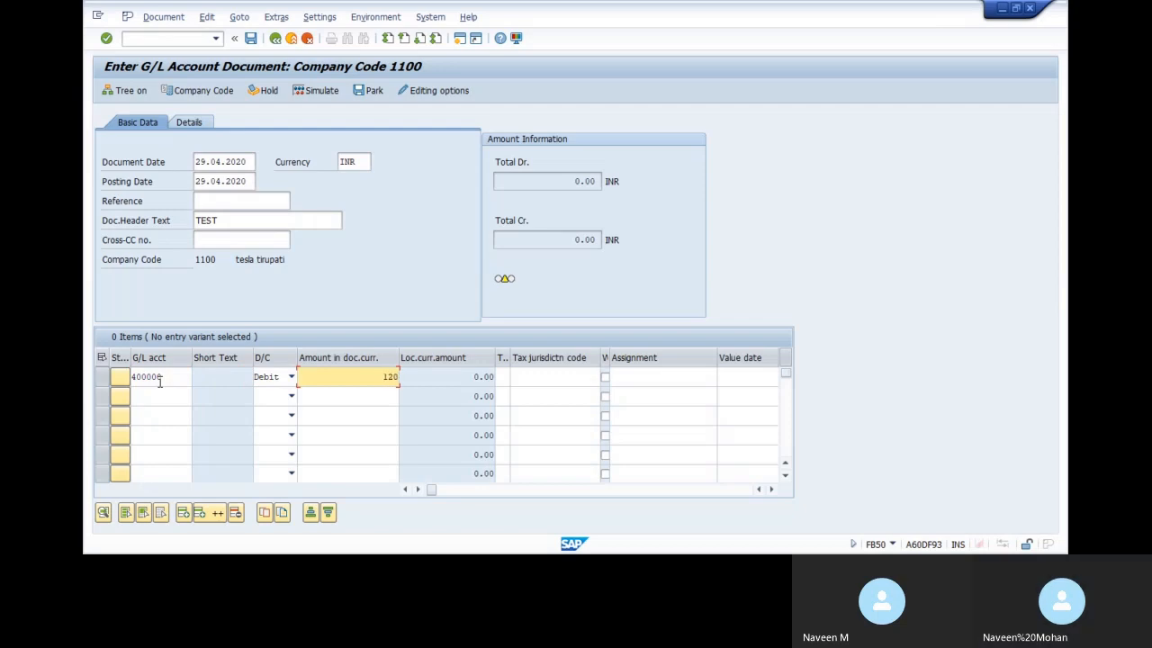
key(Tab)
key(Tab)
key(Tab)
key(Tab)
key(Tab)
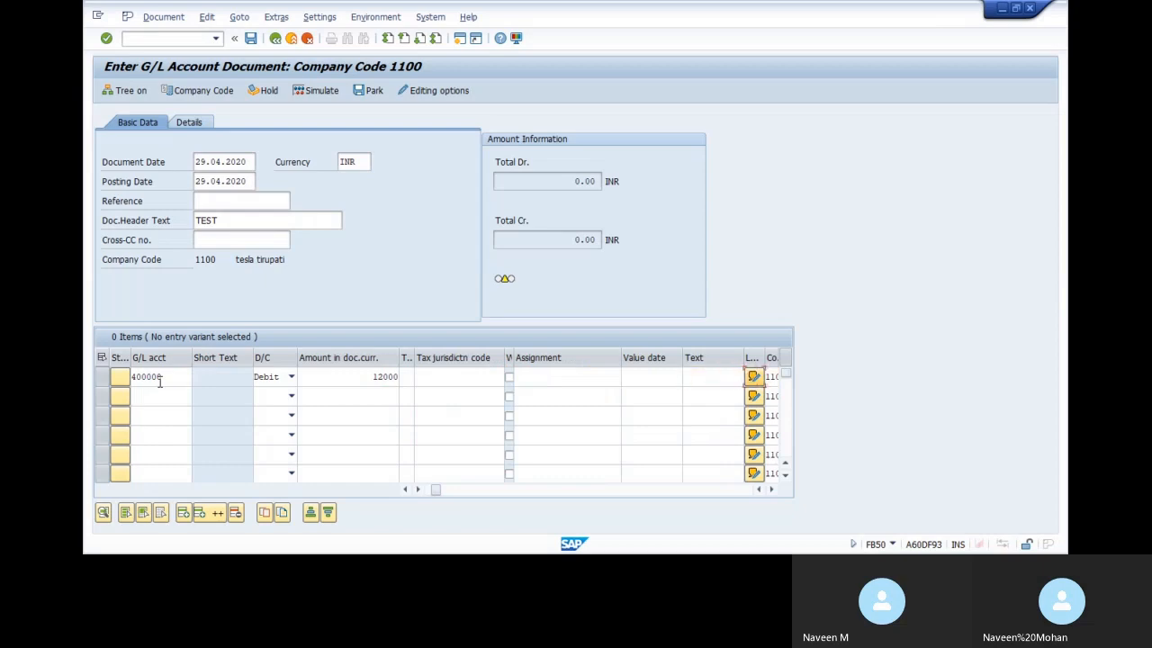
text(TEST)
key(Tab)
key(Tab)
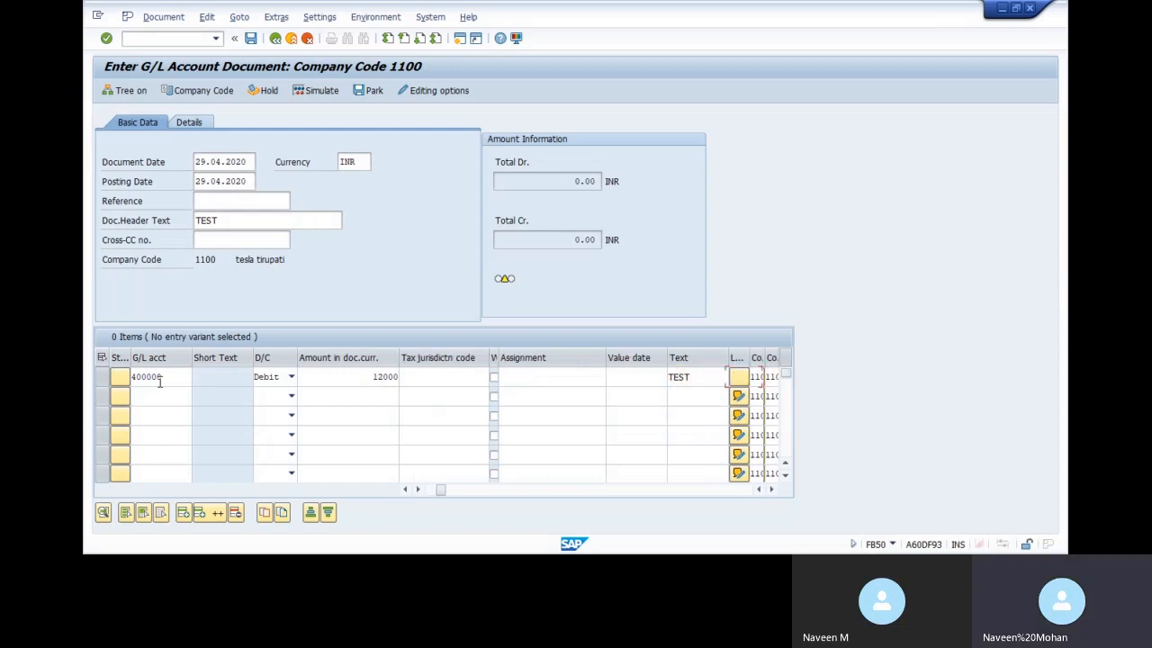
key(Tab)
text(11B)
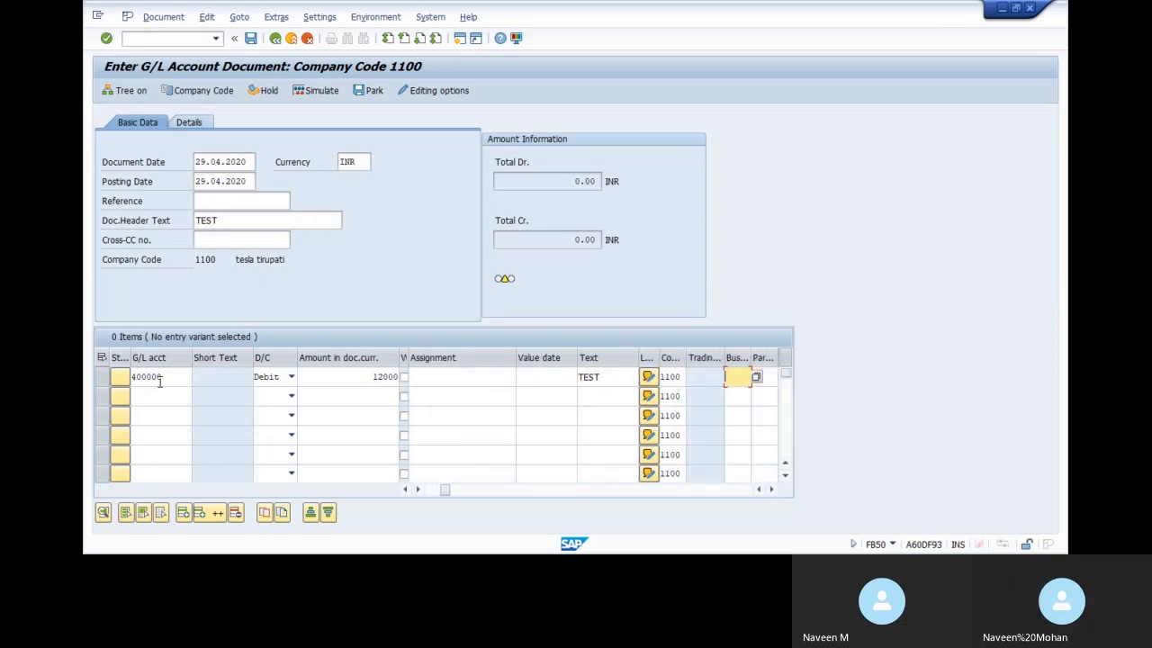
text(G)
key(Tab)
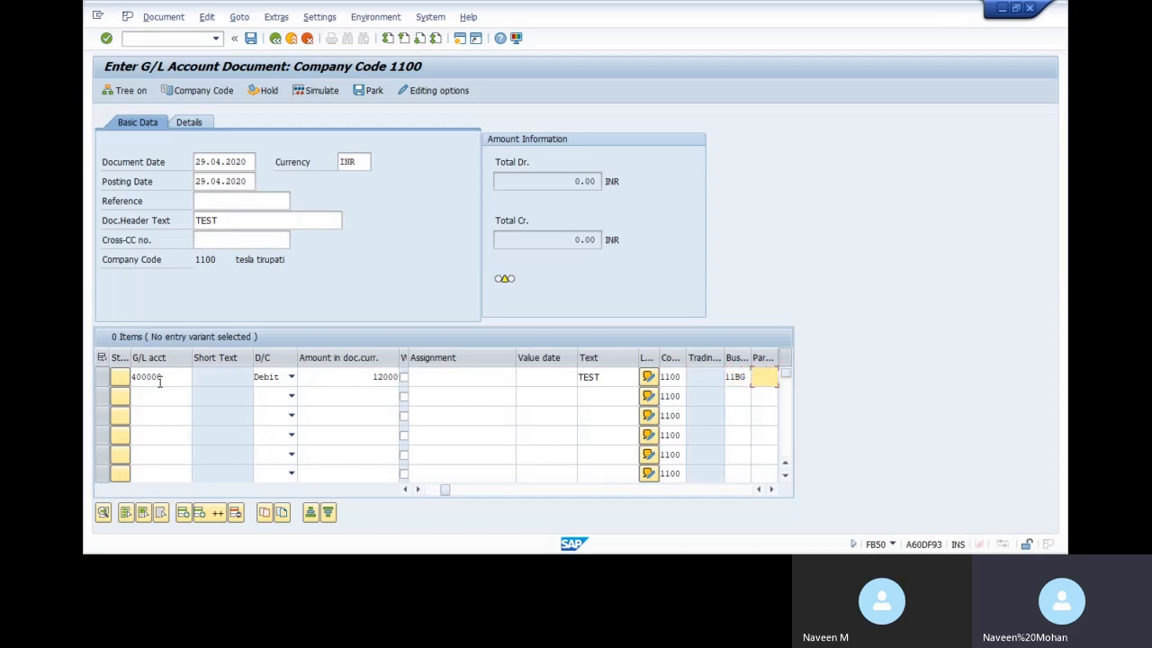
key(Tab)
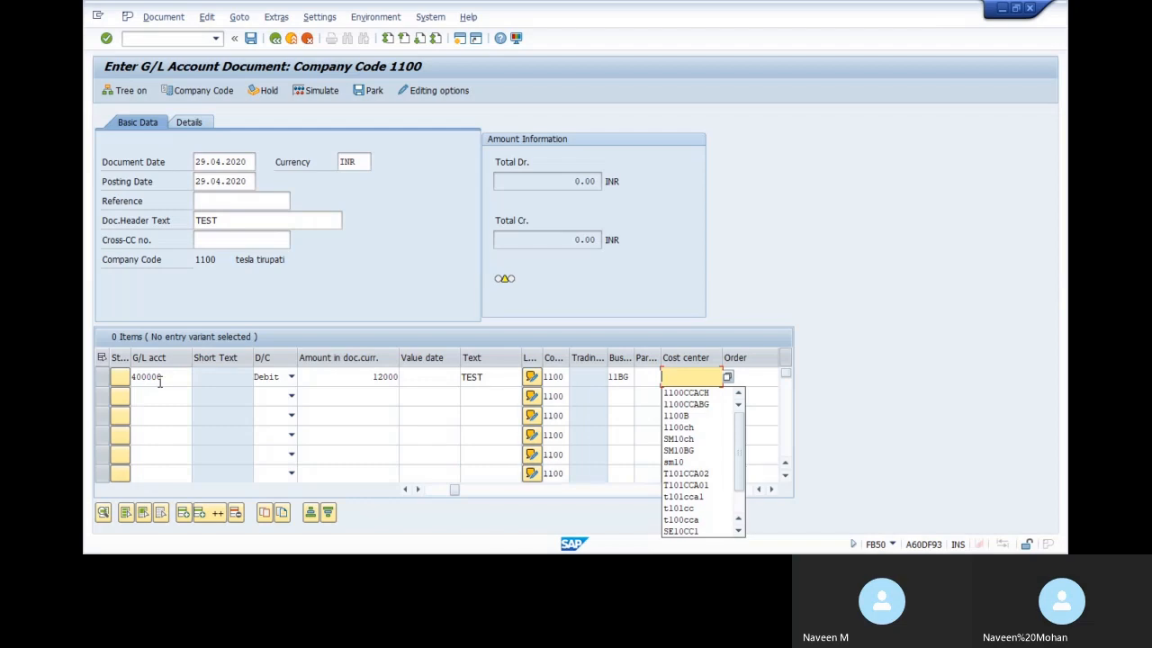
key(Down)
key(Down)
key(Return)
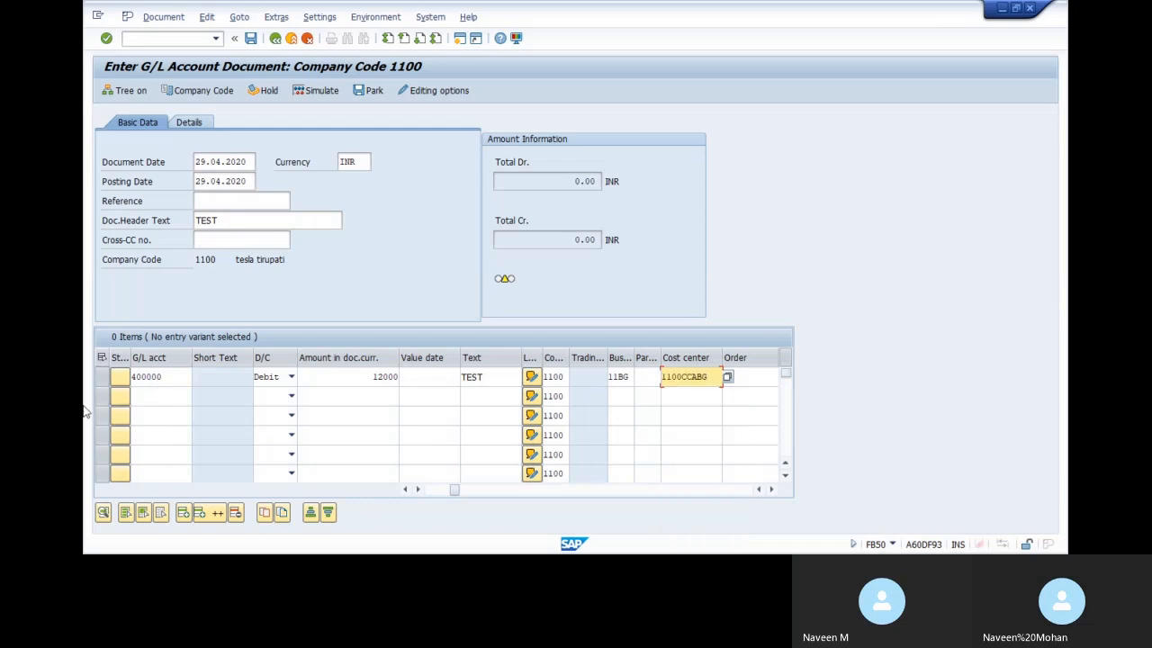
Add the credit line to G/L 202000 with text TEST and business area 11BG, then validate
click(150, 400)
text(202000)
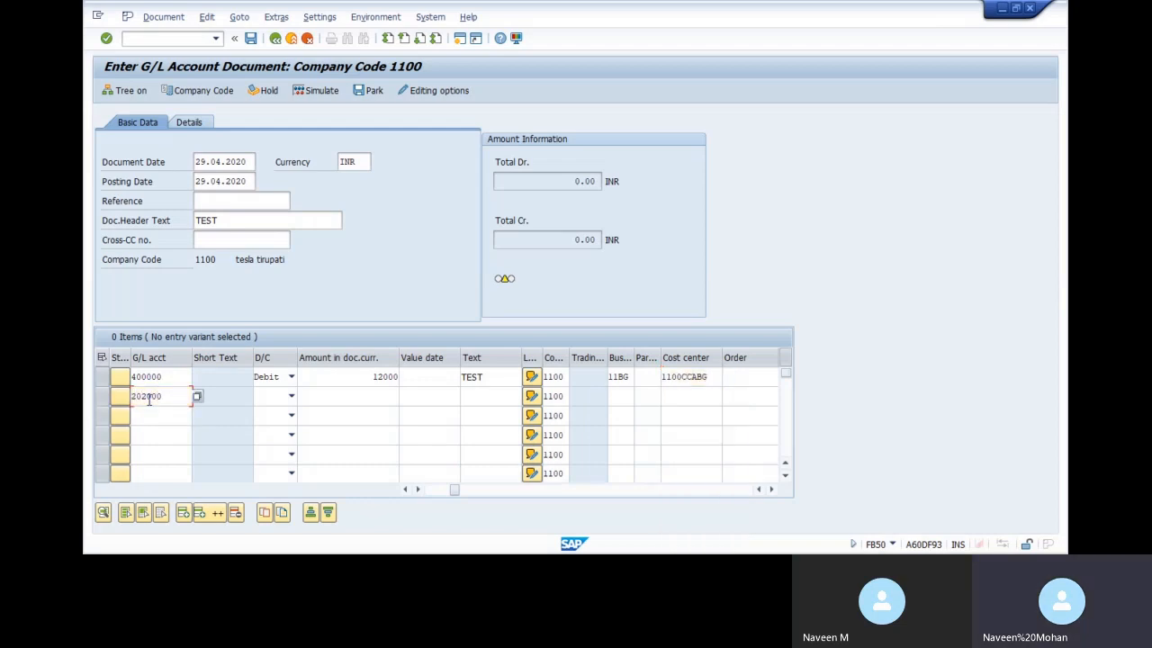
key(Tab)
key(Tab)
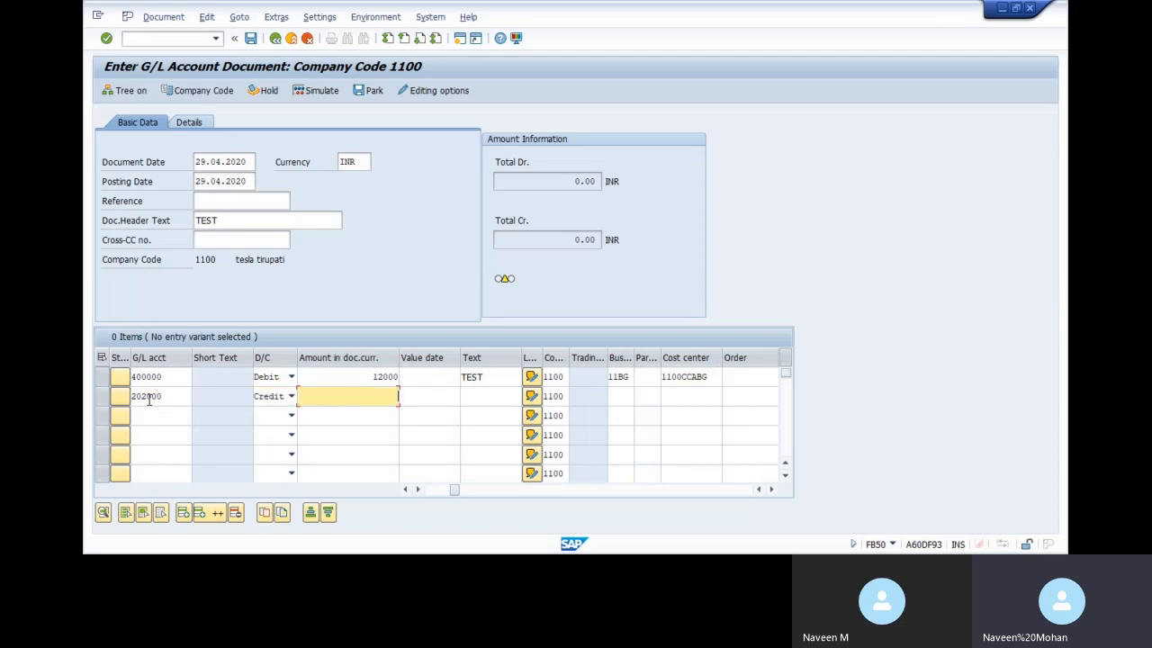
text(*)
key(Tab)
key(Tab)
key(Tab)
key(Tab)
key(Tab)
key(Tab)
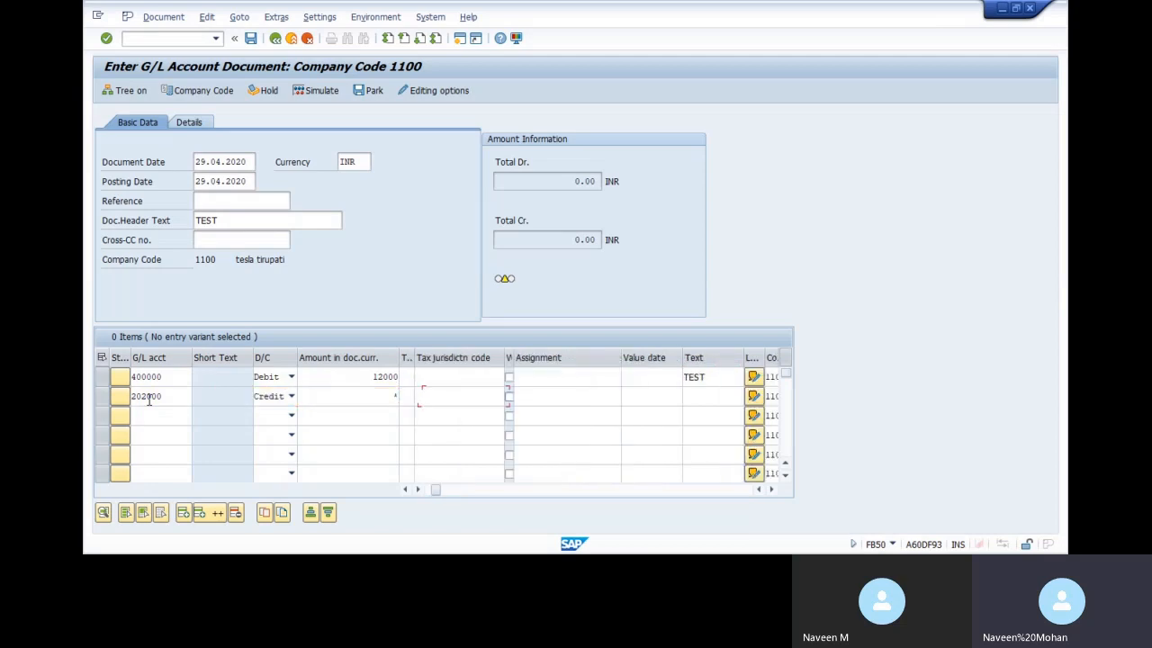
text(TEST)
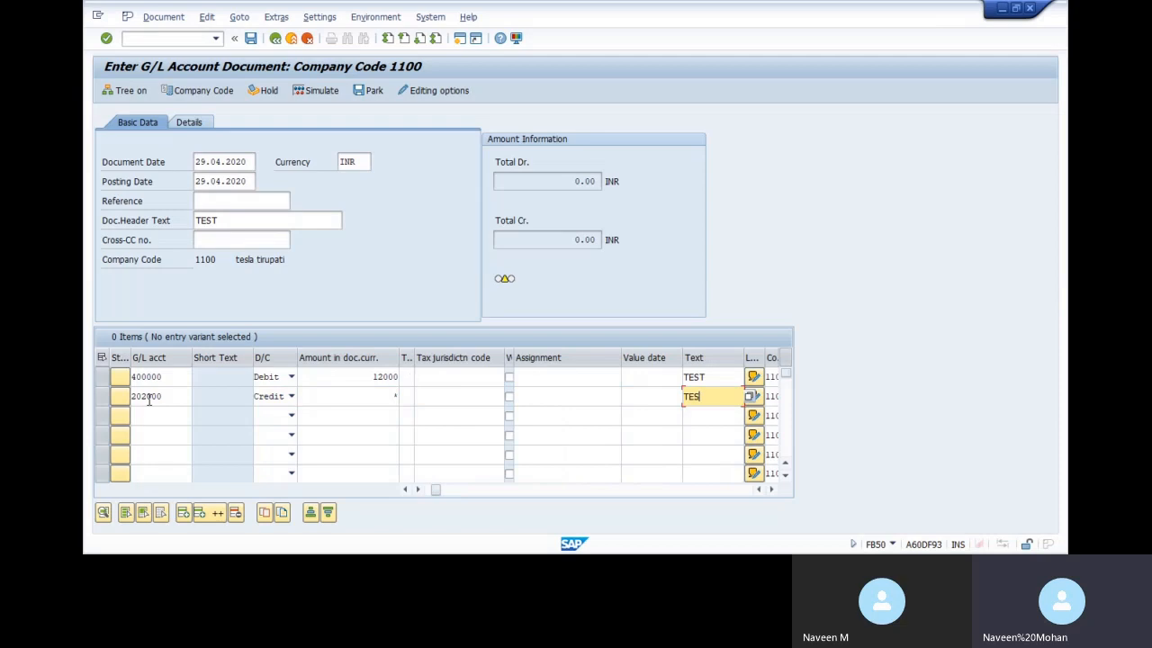
key(Tab)
key(Tab)
key(Tab)
key(Tab)
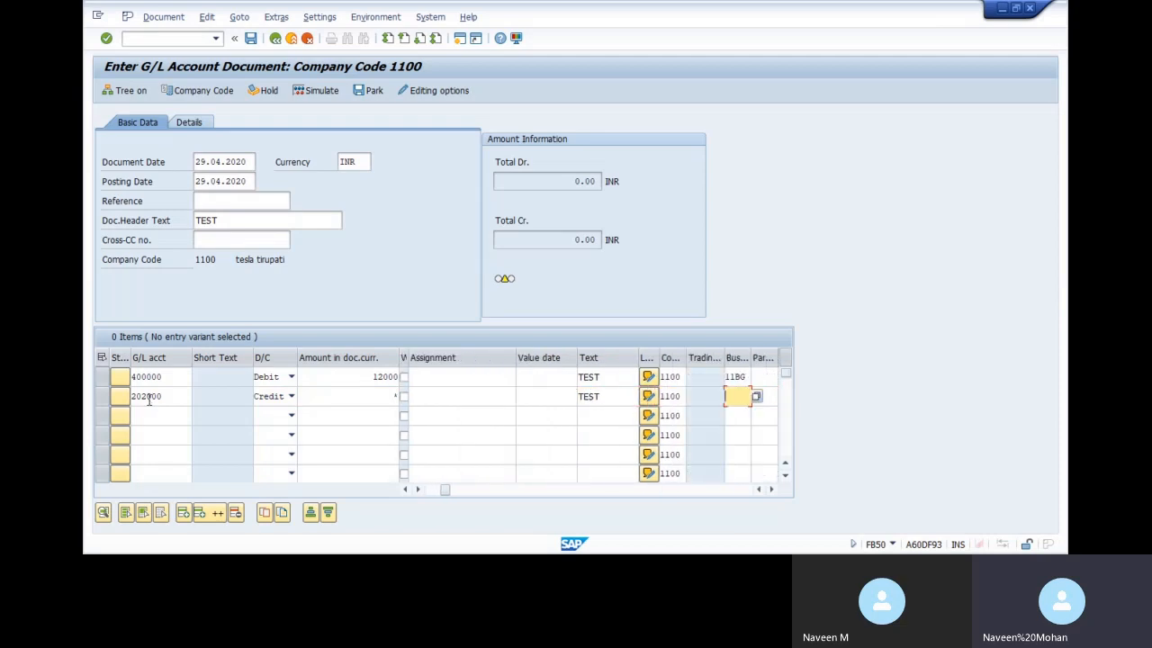
text(11BG)
key(Tab)
key(Tab)
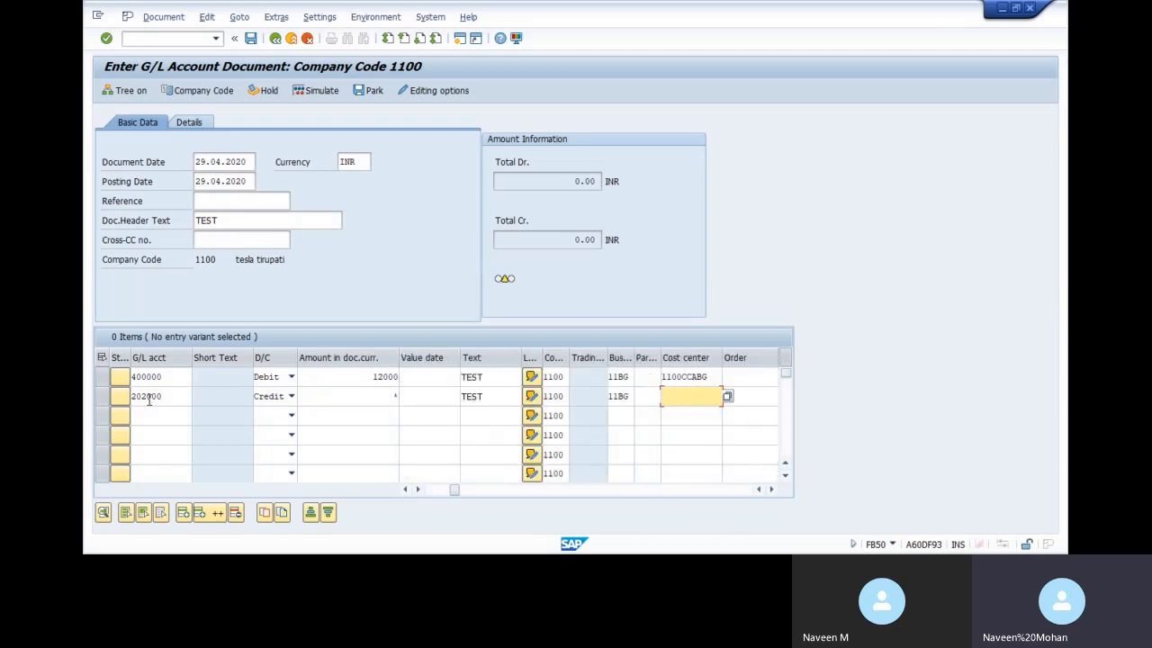
key(BackSpace)
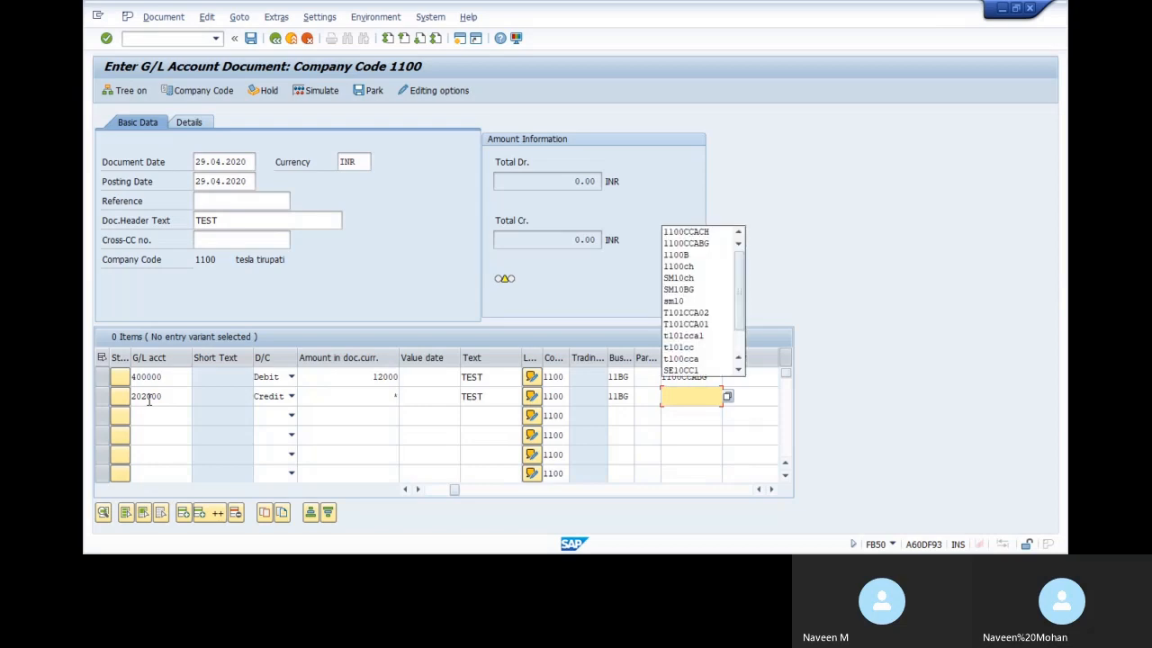
click(731, 175)
key(Return)
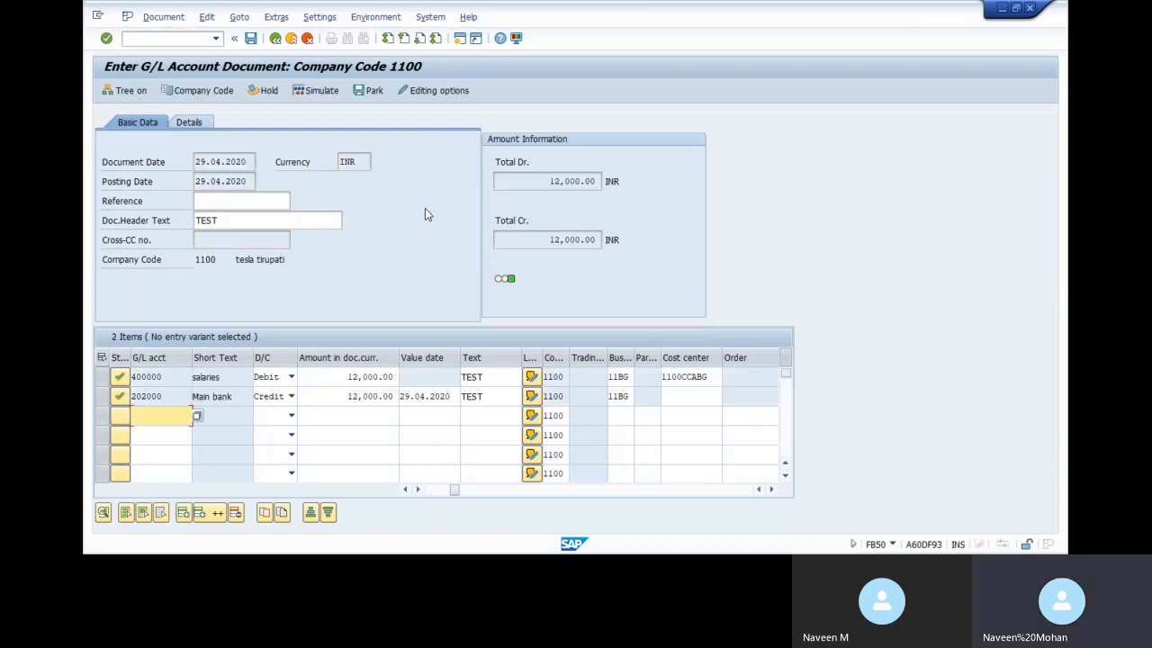
Simulate the G/L document and post it
click(163, 16)
click(175, 137)
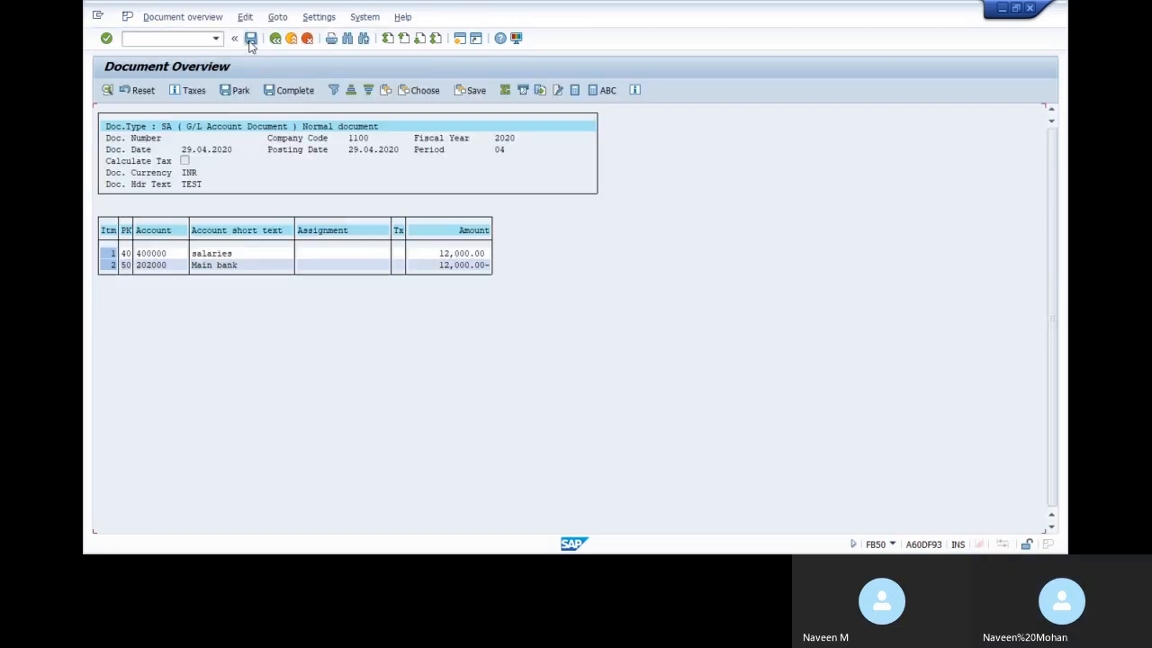
click(250, 38)
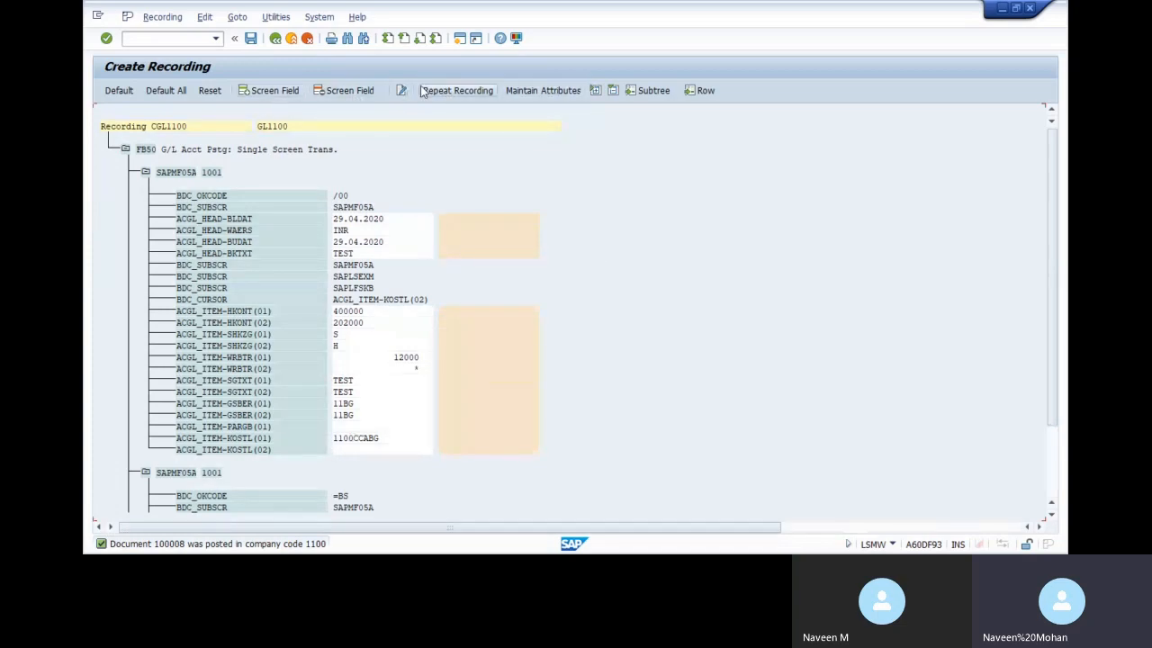
Give all recorded fields default names and save recording CGL1100
click(164, 90)
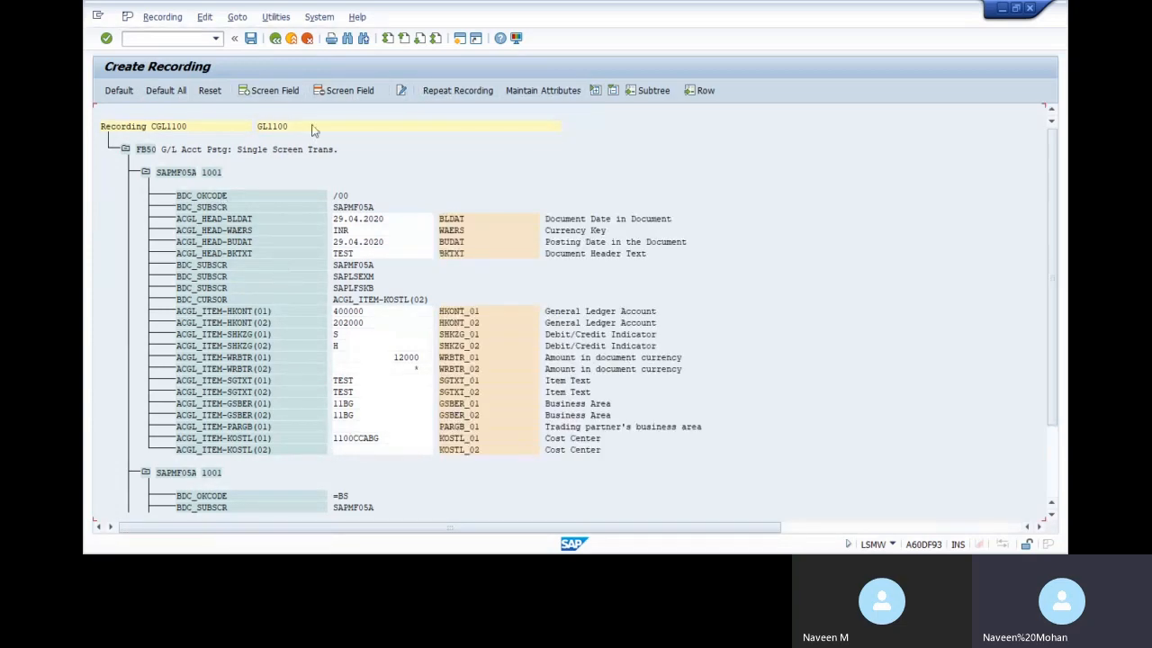
click(251, 39)
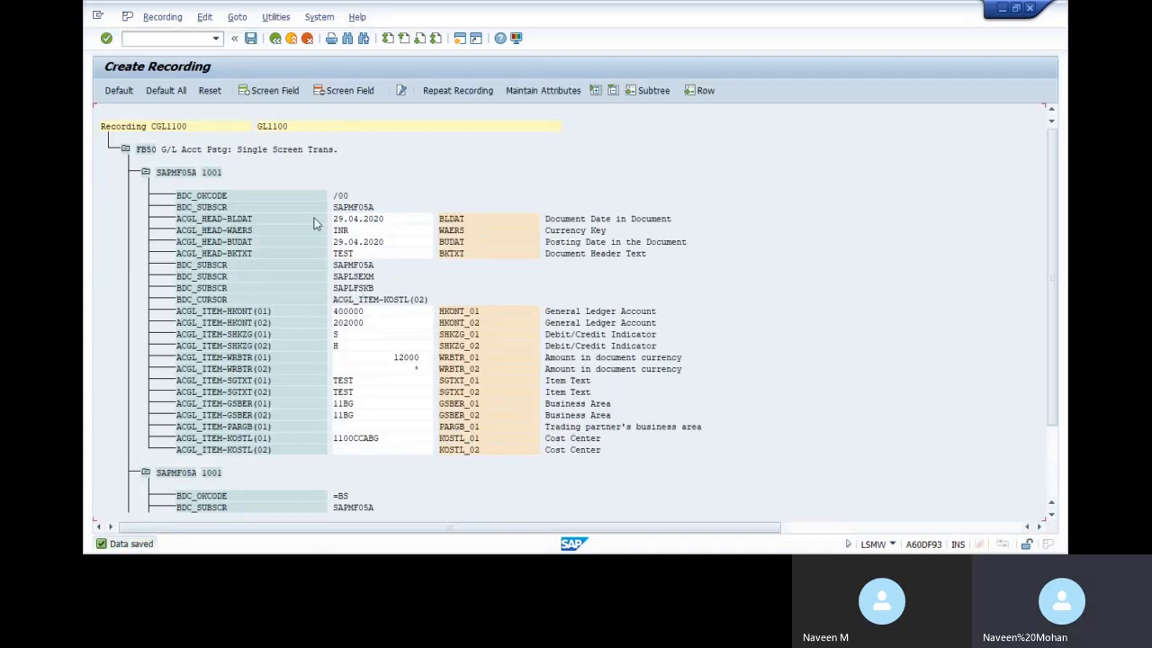
click(275, 38)
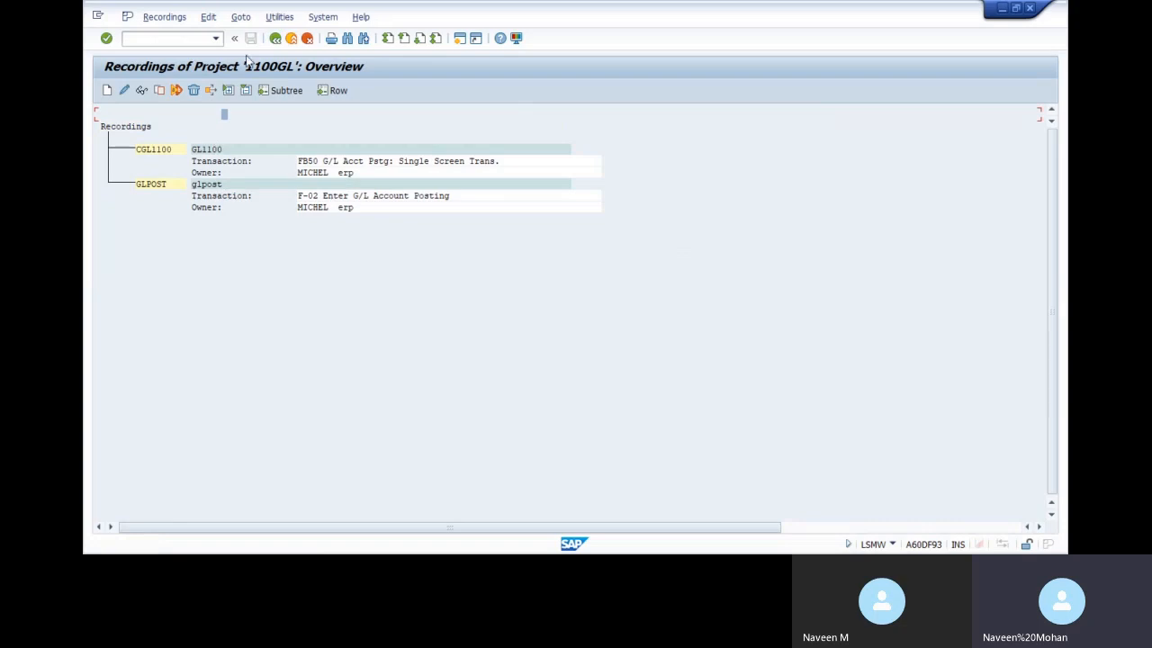
Assign recording CGL1100 in the glpost object attributes and save
click(274, 38)
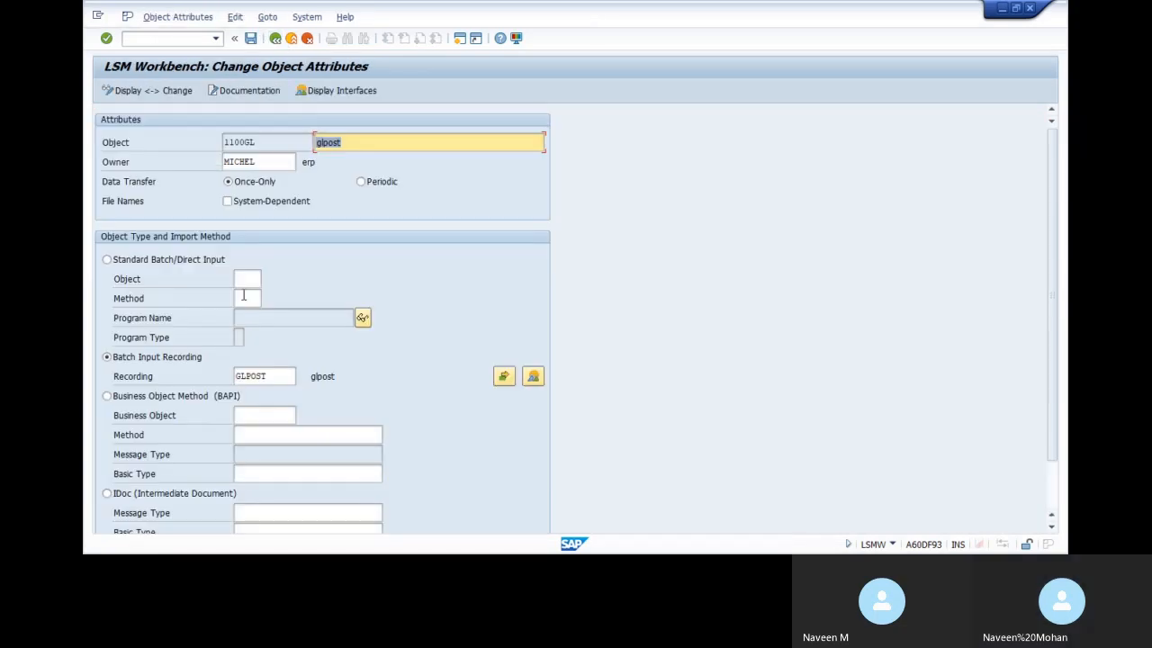
click(281, 378)
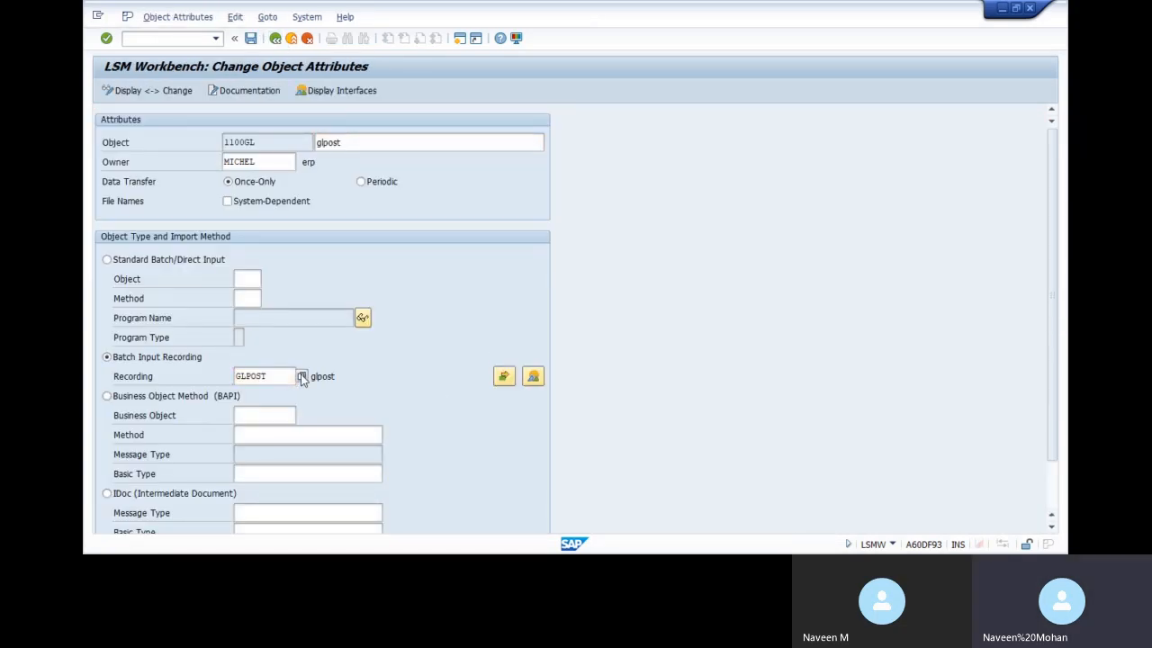
key(F4)
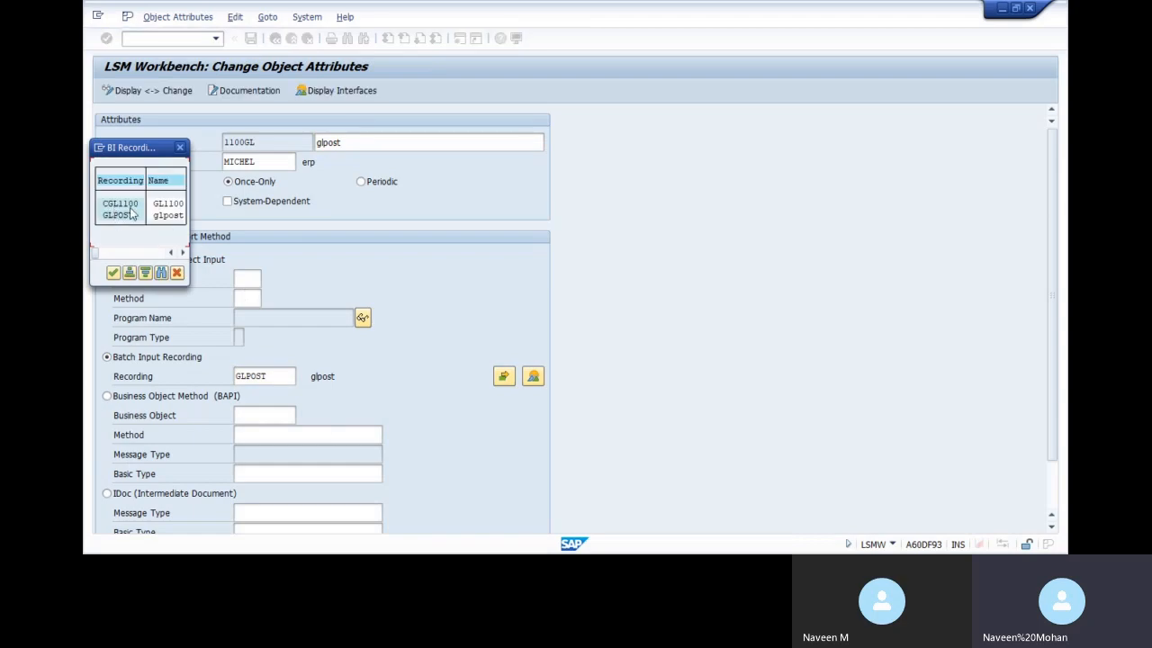
double_click(132, 210)
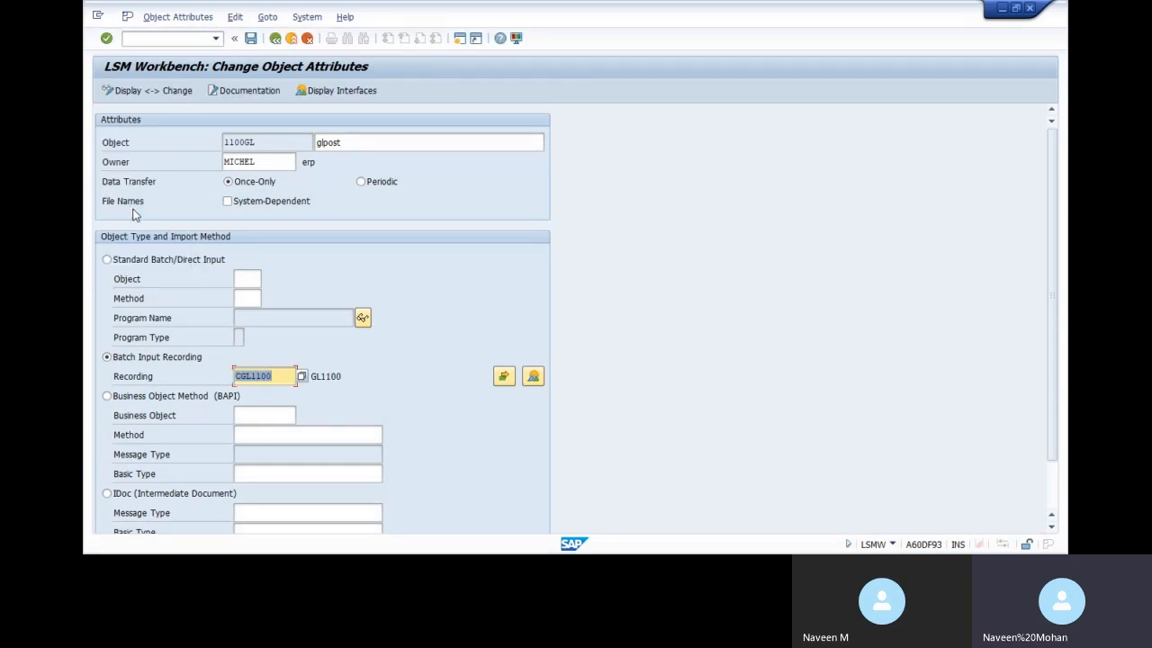
key(Return)
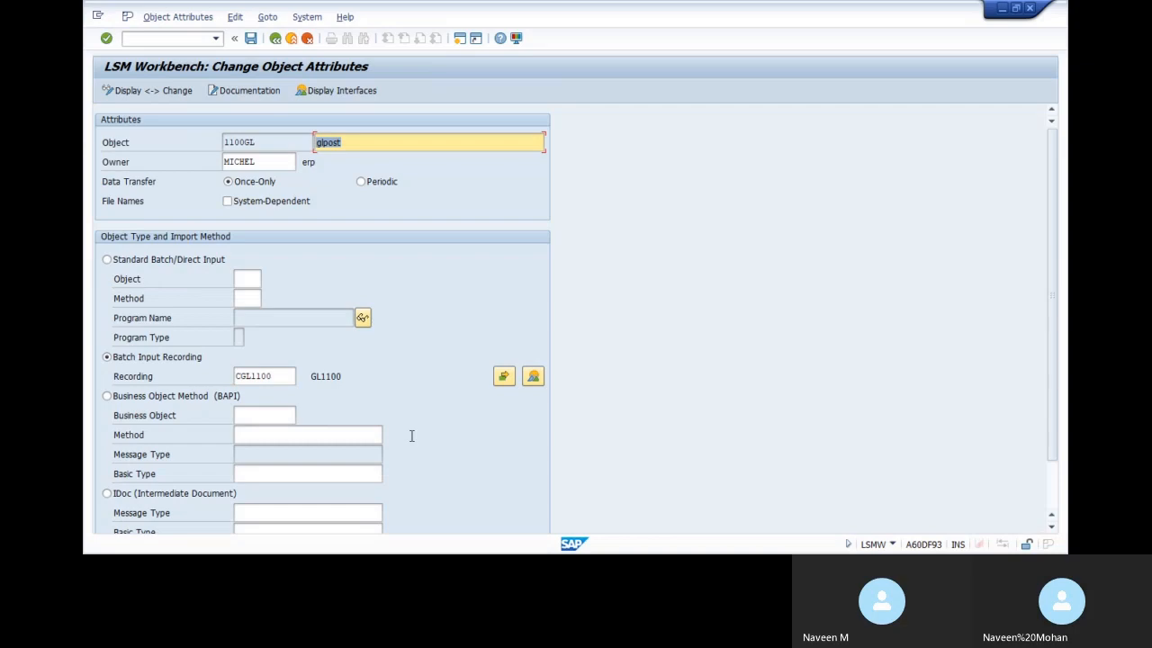
click(251, 40)
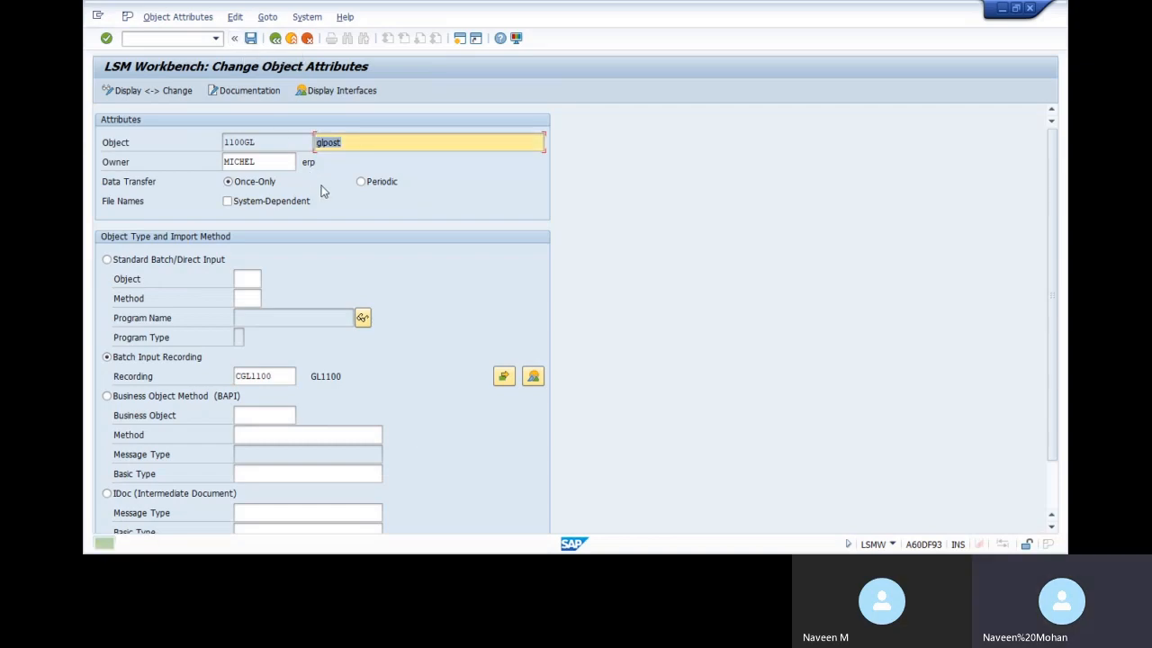
click(277, 40)
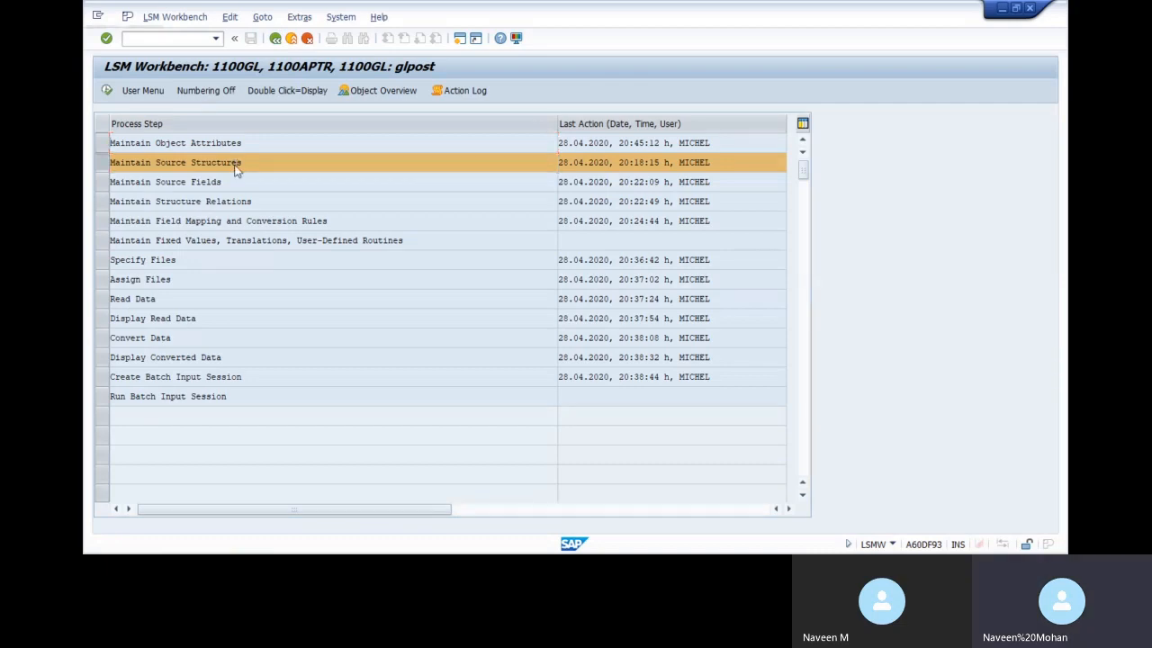
Delete source structure GL1100, then create and save GLL01 with description GLL01
double_click(235, 166)
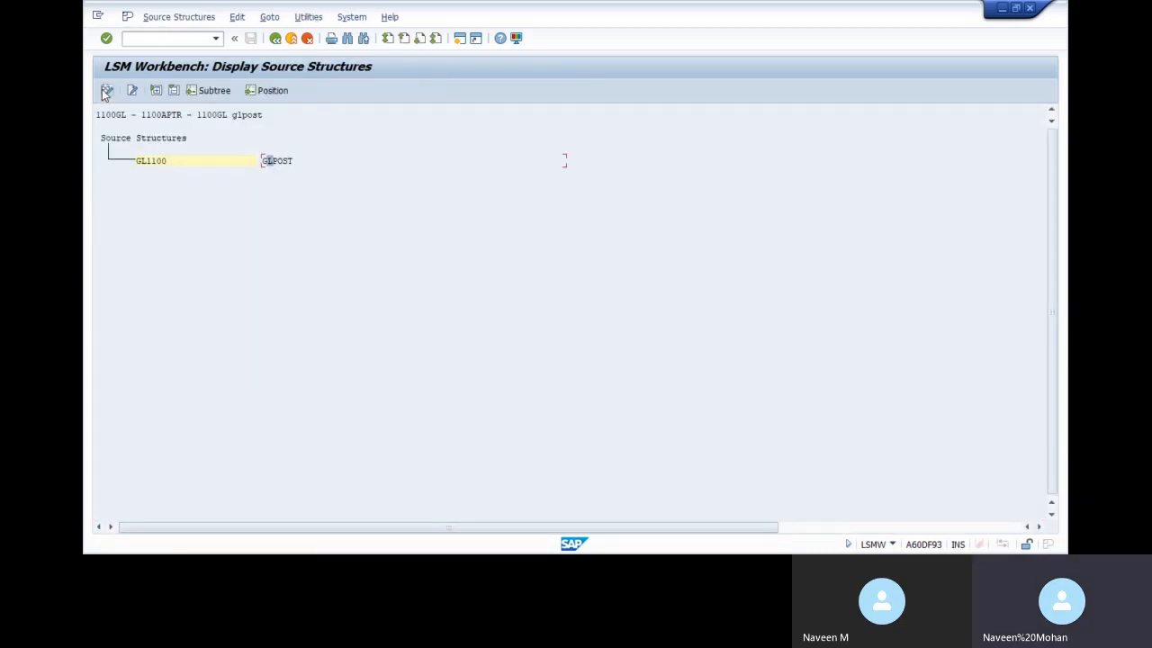
click(263, 165)
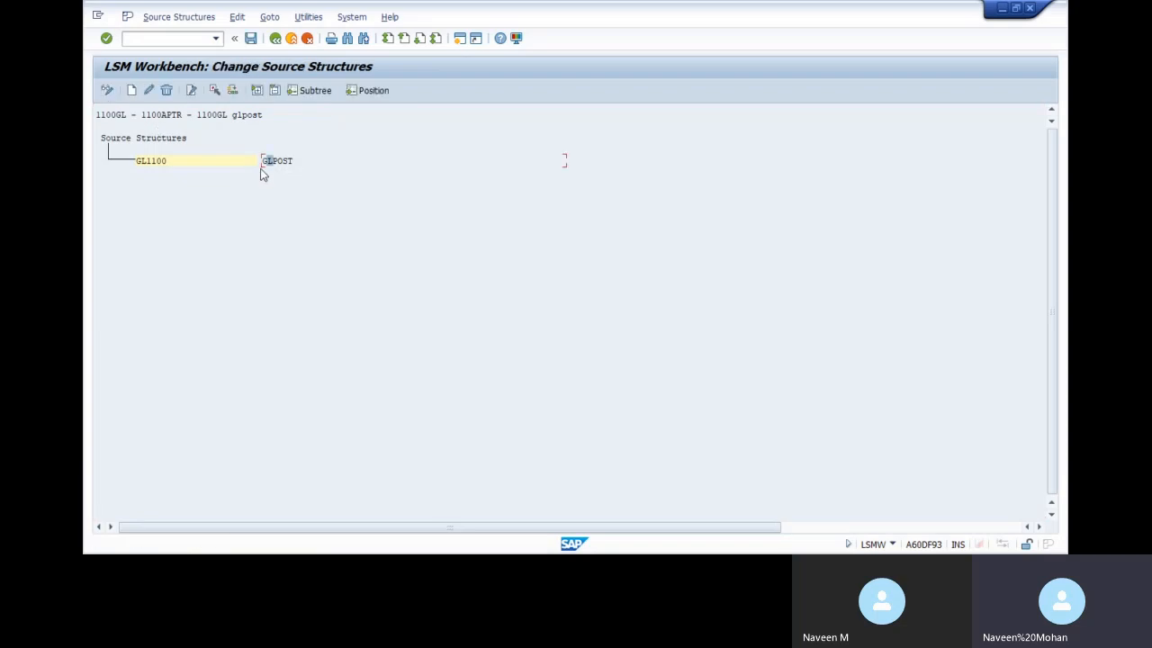
click(169, 92)
click(130, 91)
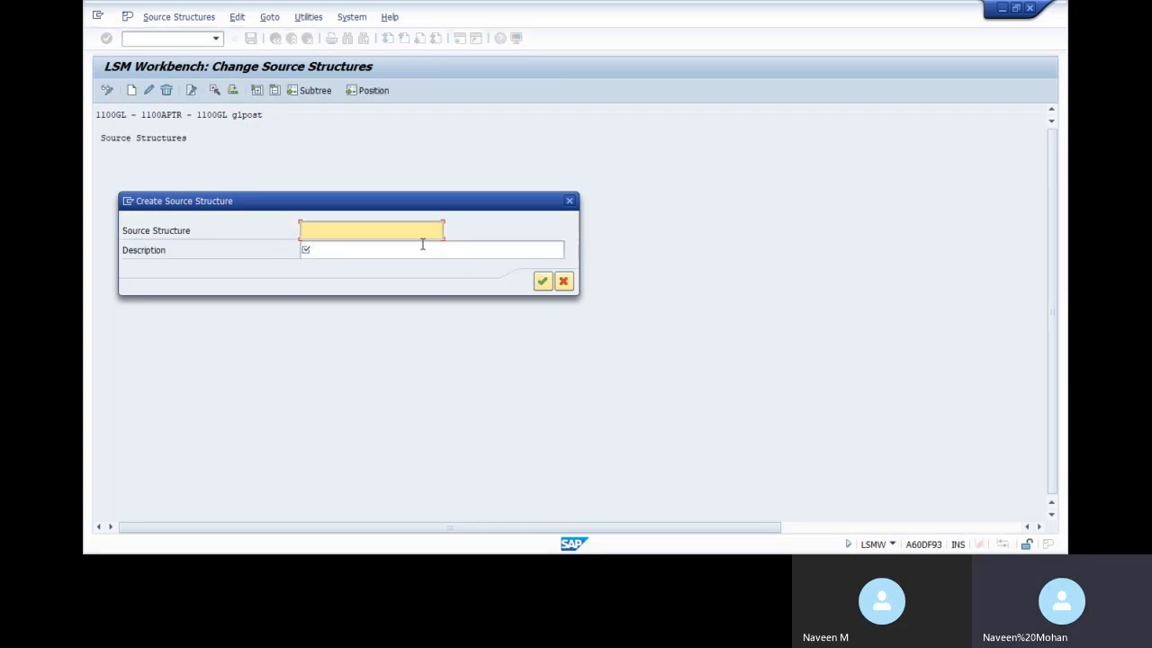
text(GLL01)
key(Tab)
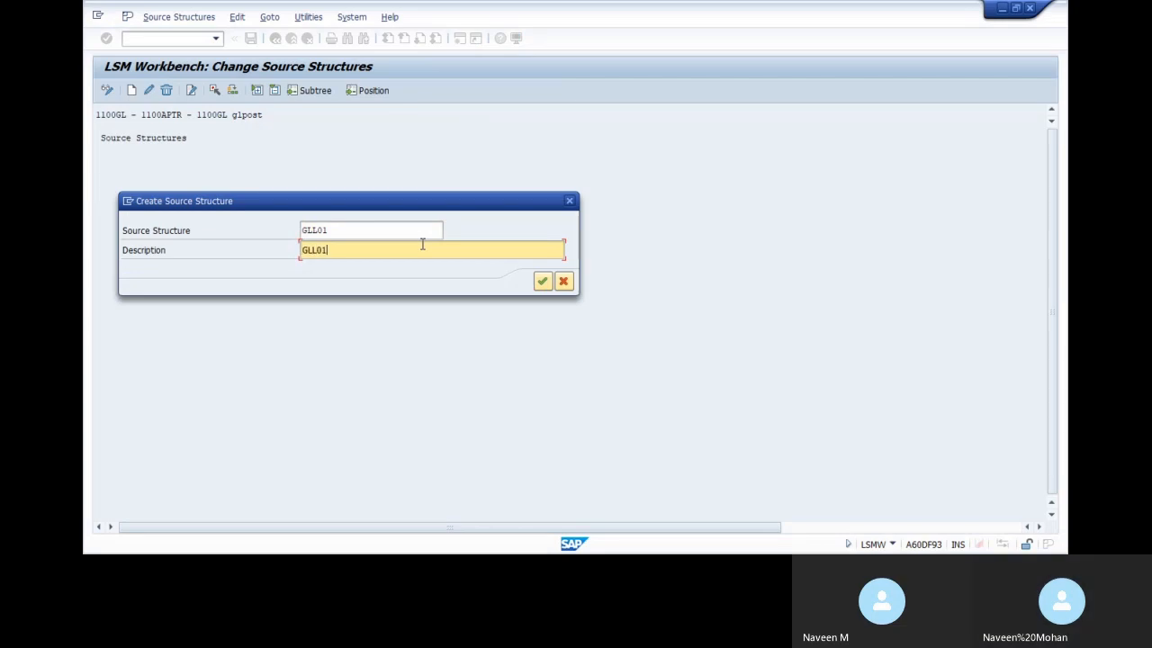
click(542, 280)
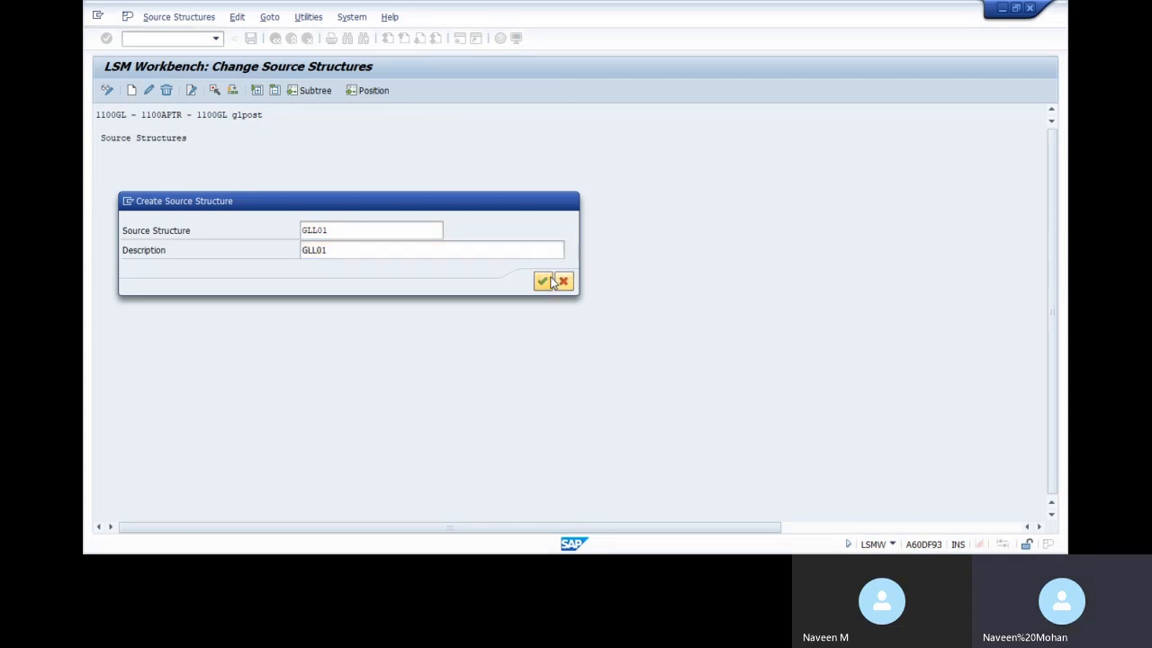
click(250, 38)
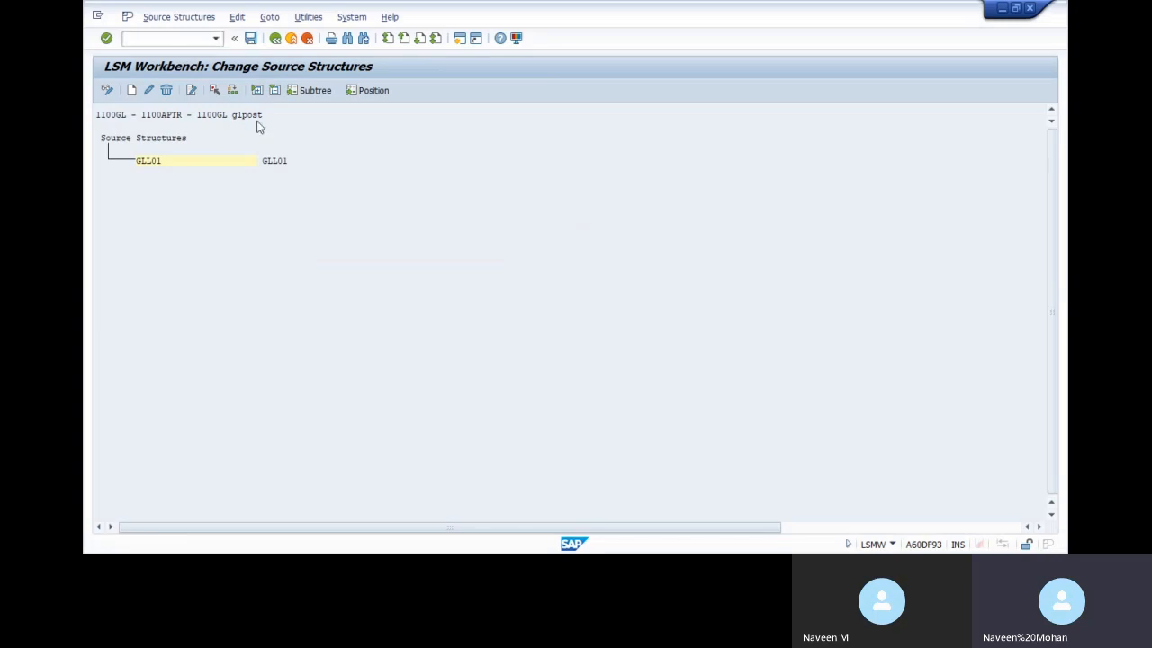
click(275, 39)
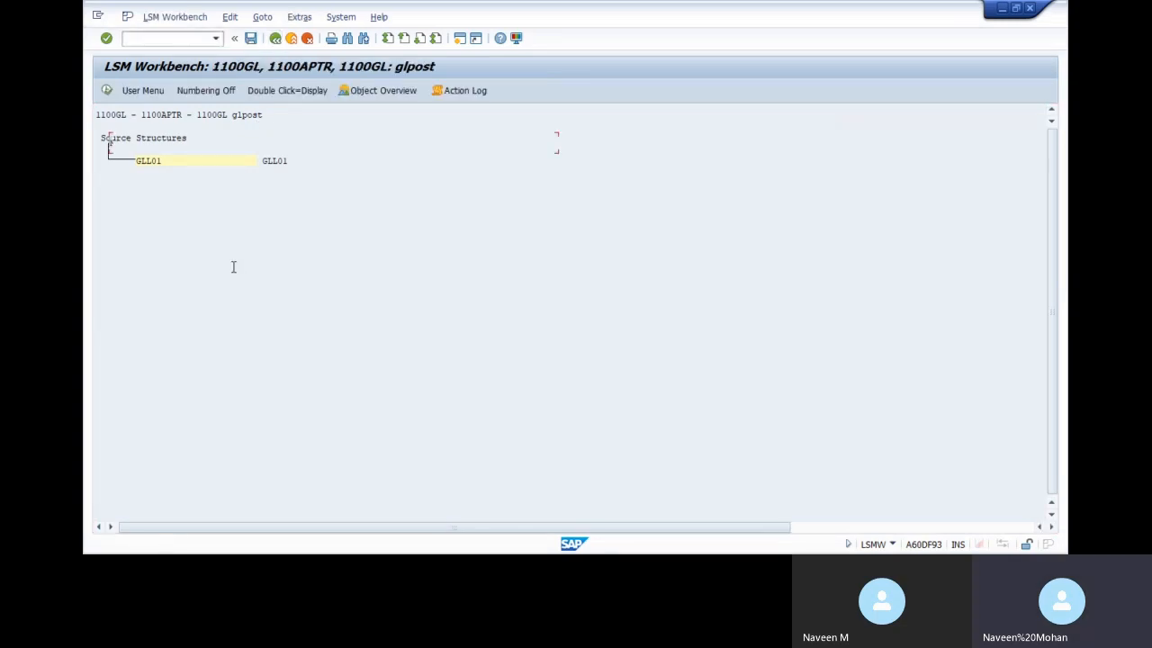
Look over the source fields and object attributes steps, returning to the process list
double_click(177, 180)
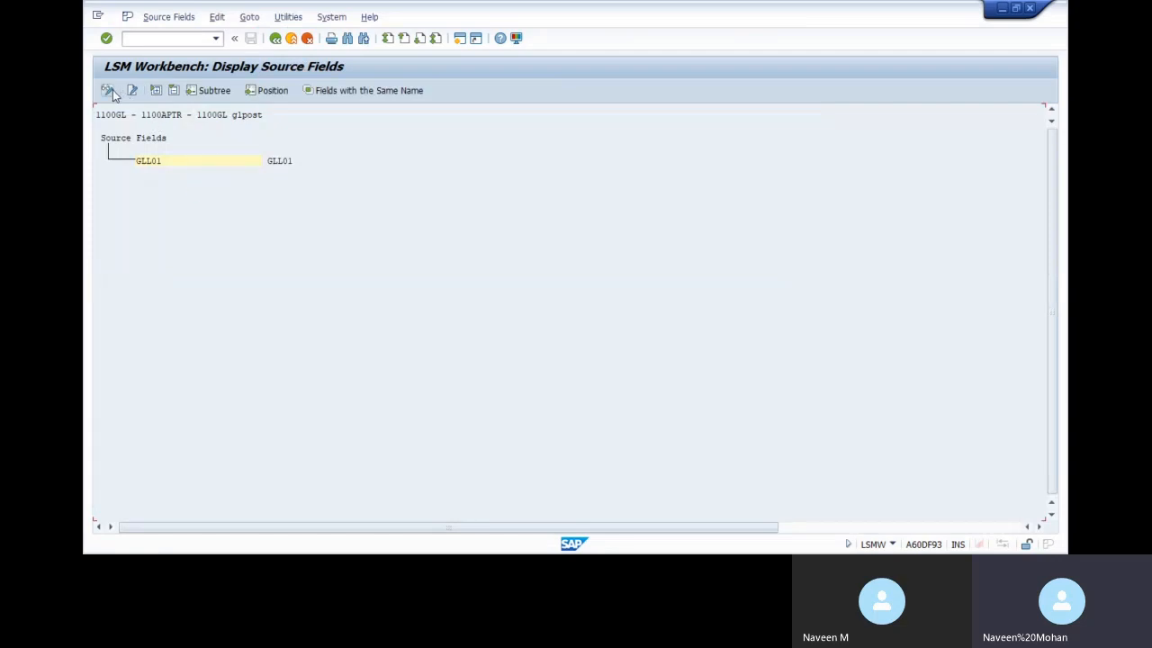
click(275, 38)
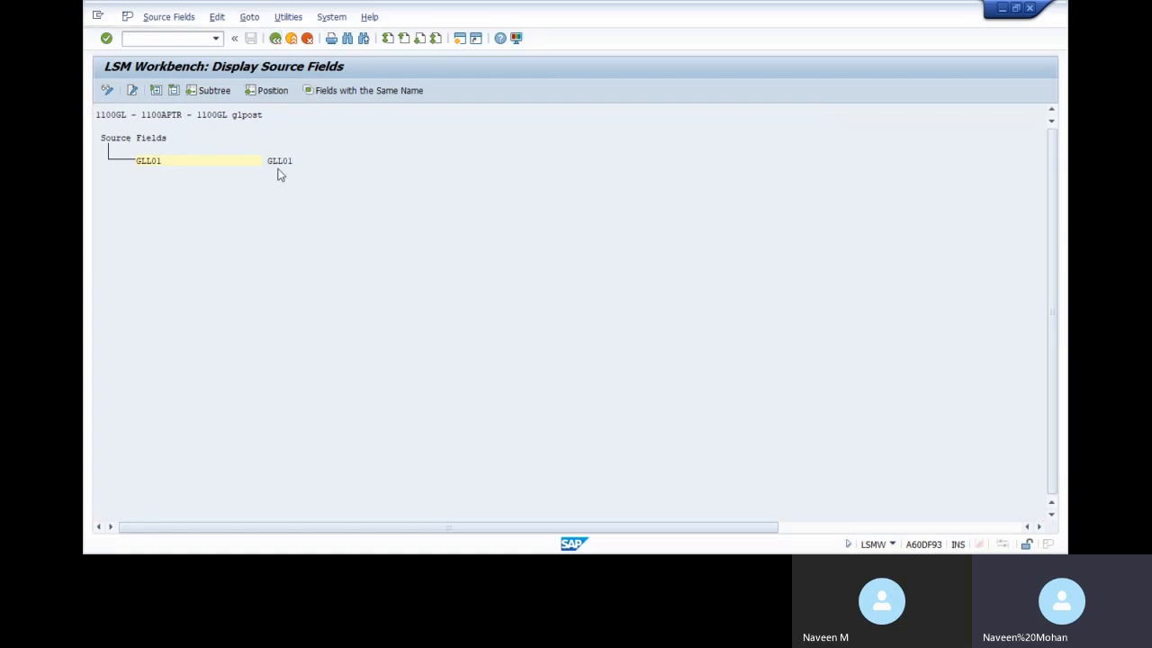
double_click(240, 142)
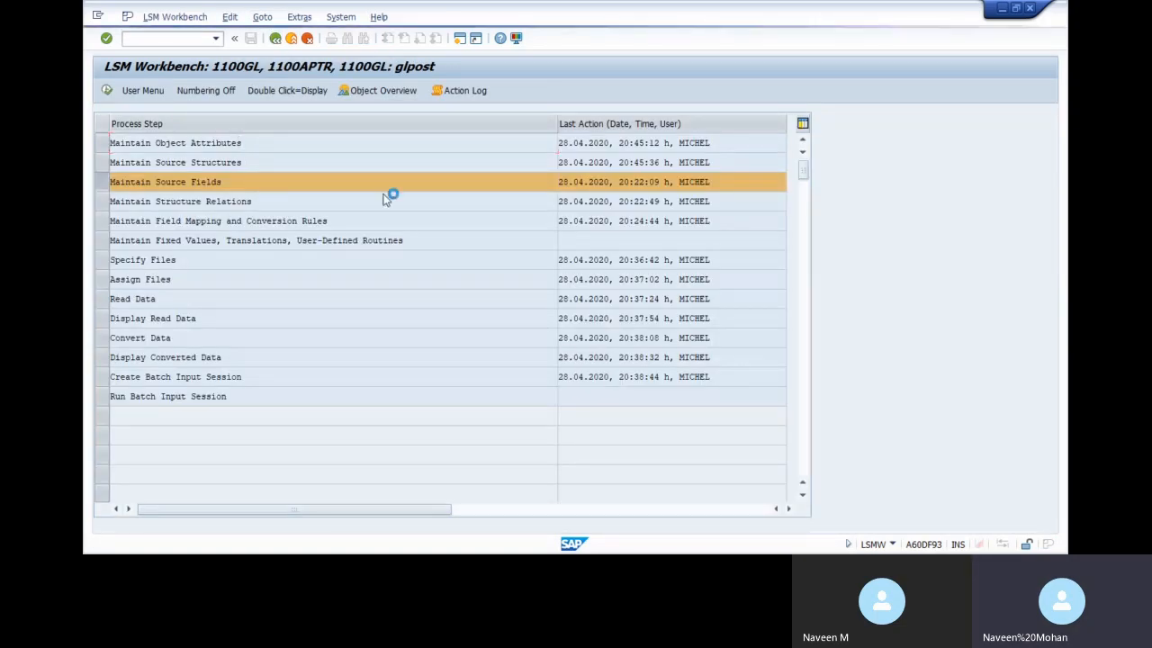
click(276, 38)
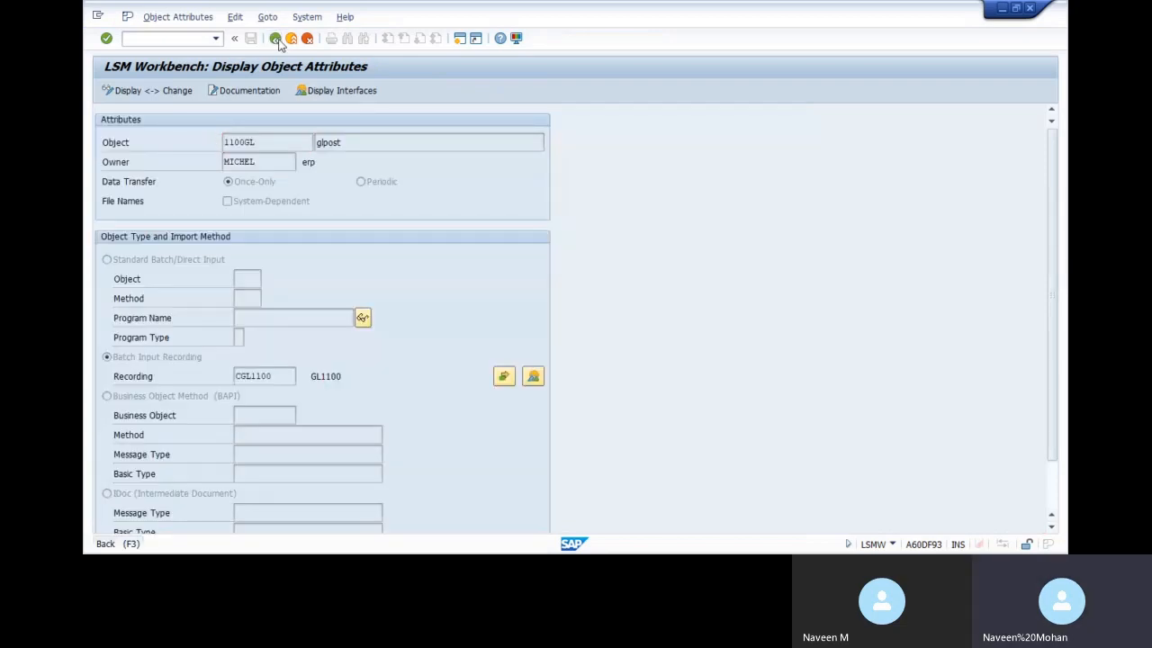
Select the target fields TCODE to KOSTL_02 with lengths in the Object Overview table
click(378, 90)
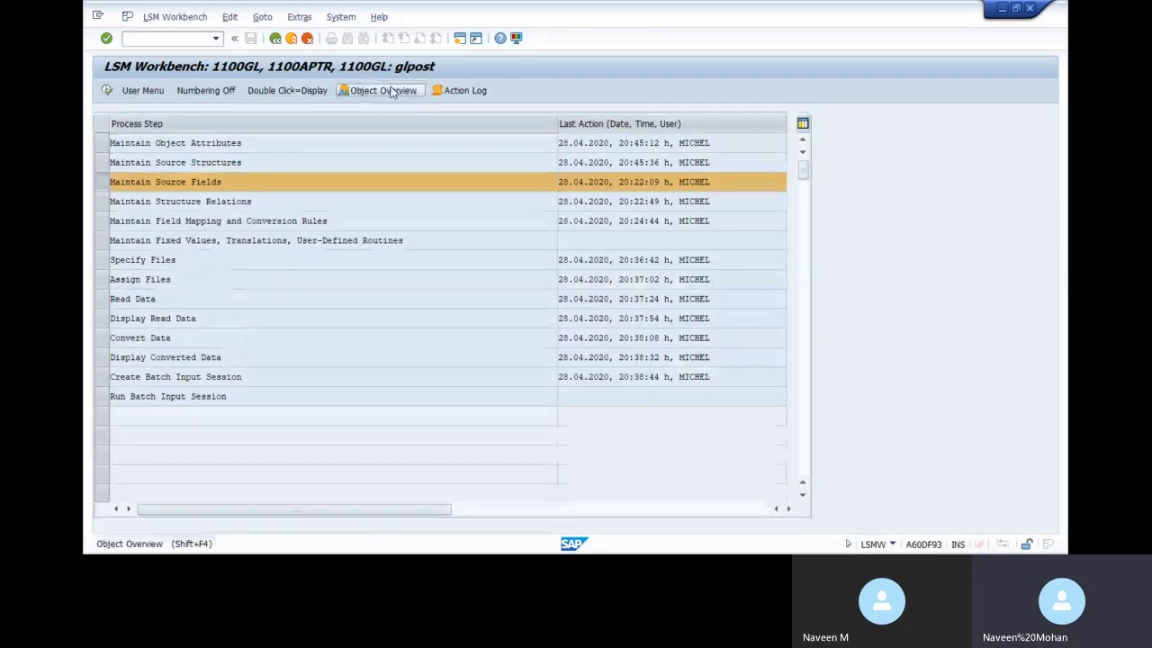
click(389, 270)
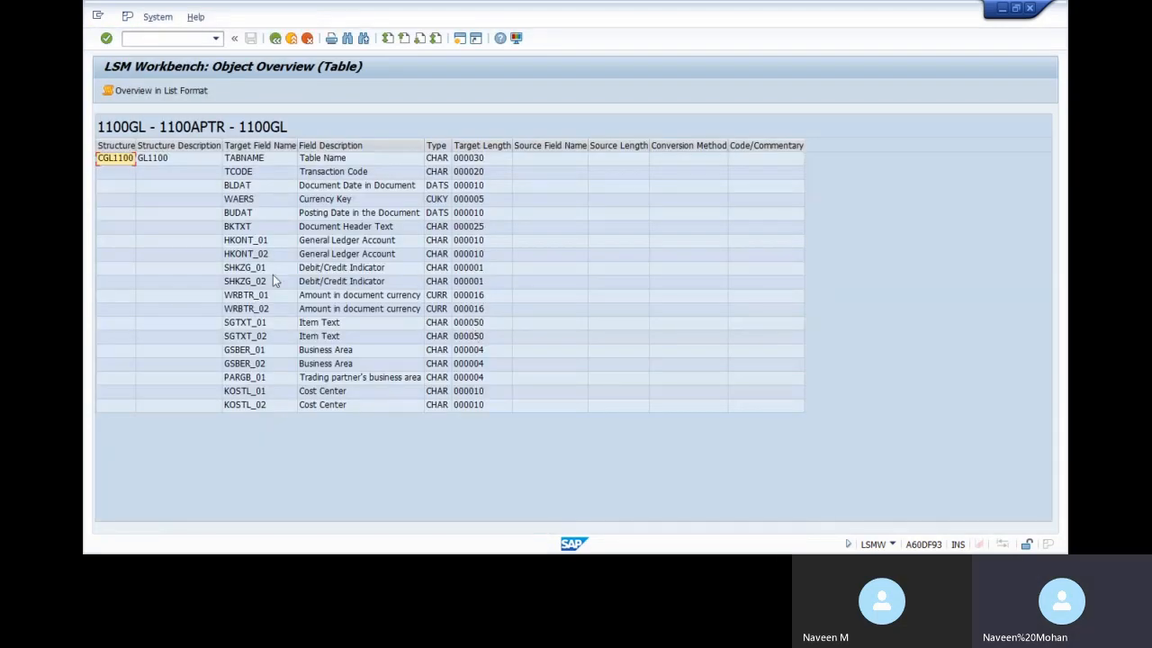
drag(250, 176, 460, 407)
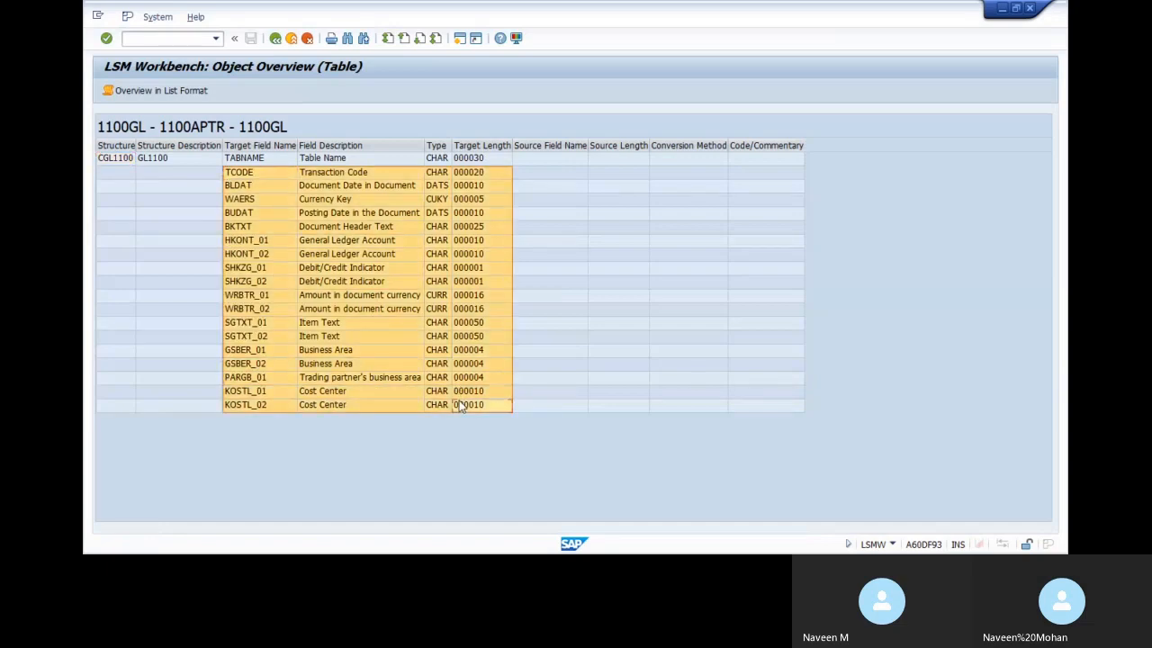
key(alt+Tab)
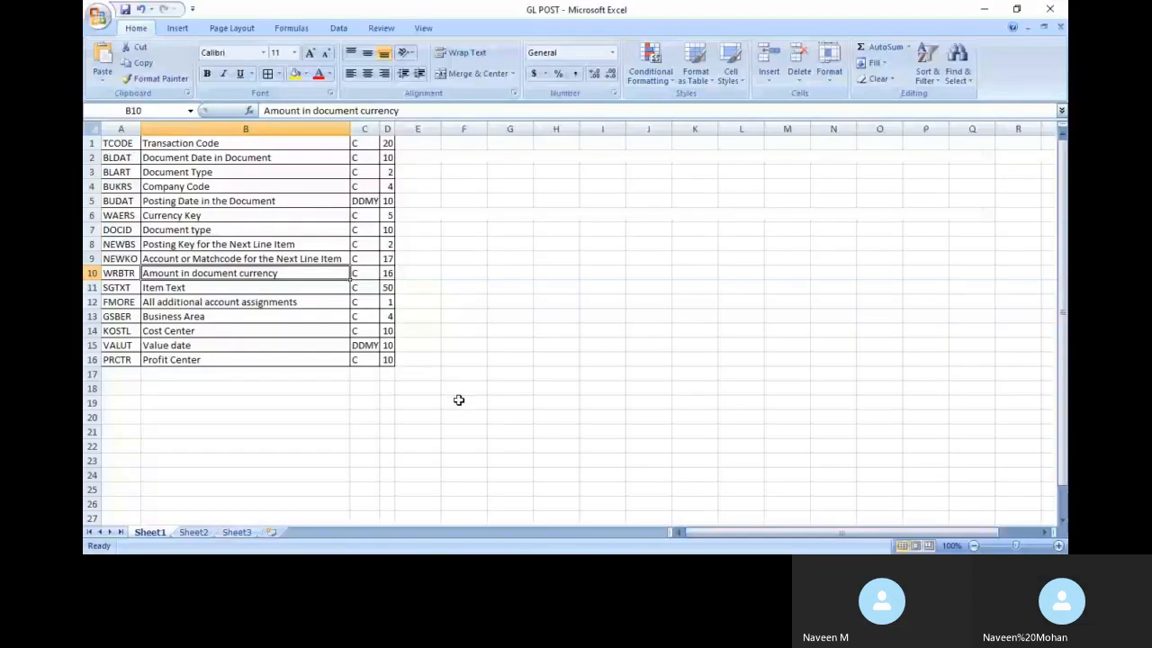
Paste the SAP field table into Sheet3 at A1 and autofit columns A to C
click(238, 531)
key(ctrl+v)
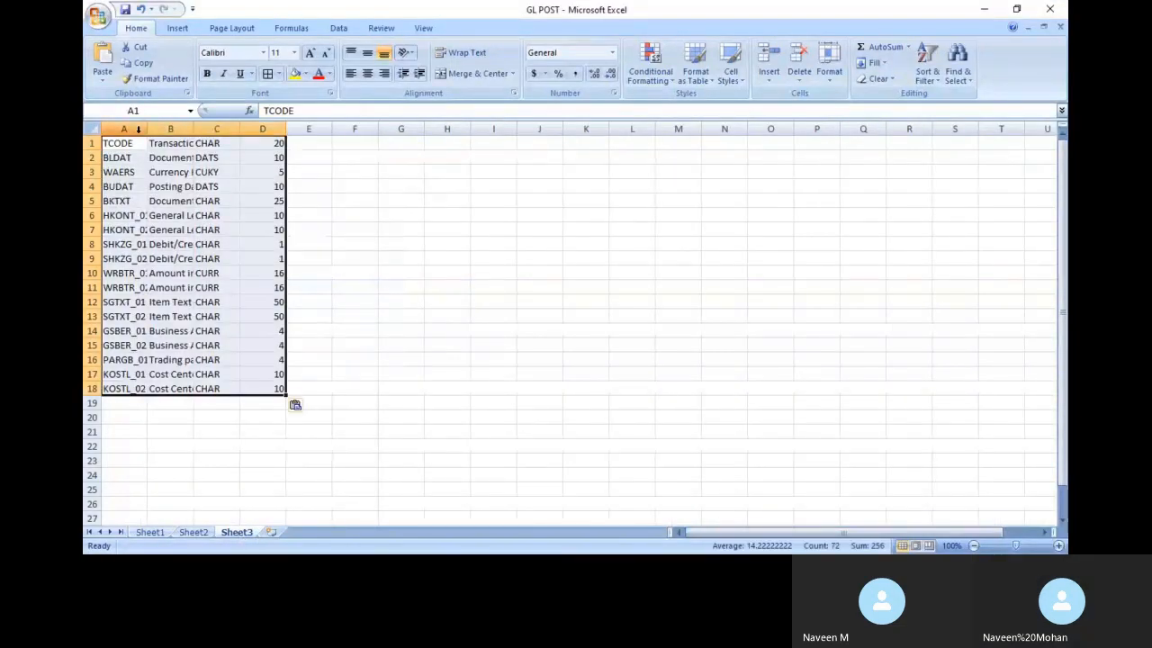
double_click(147, 128)
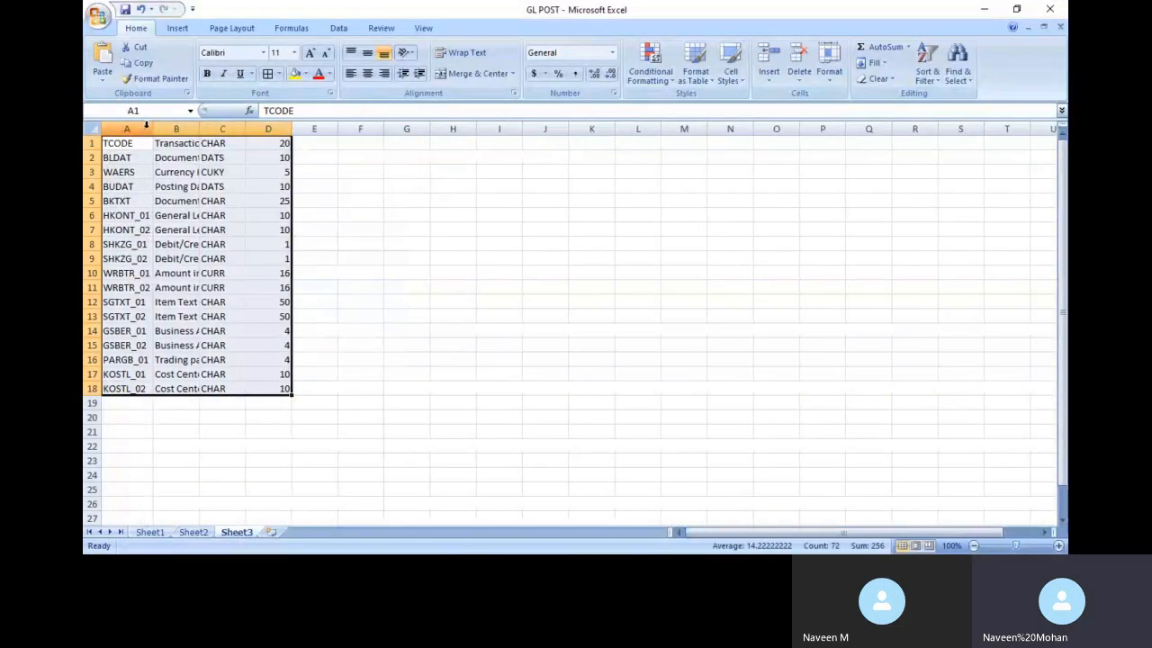
double_click(199, 124)
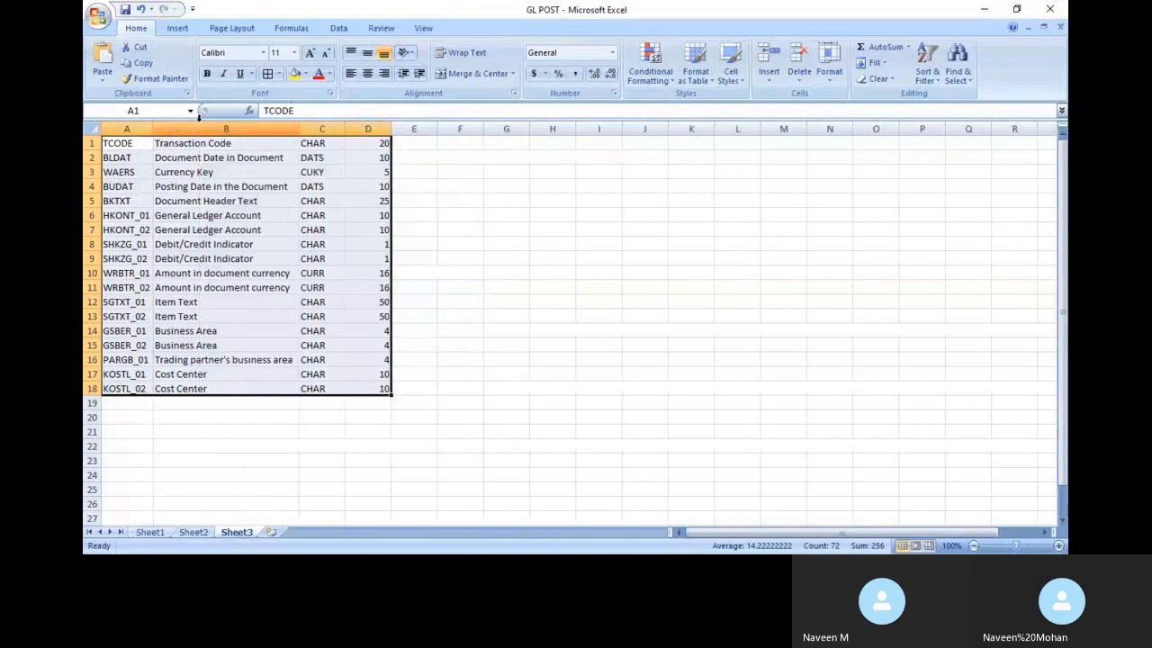
double_click(343, 128)
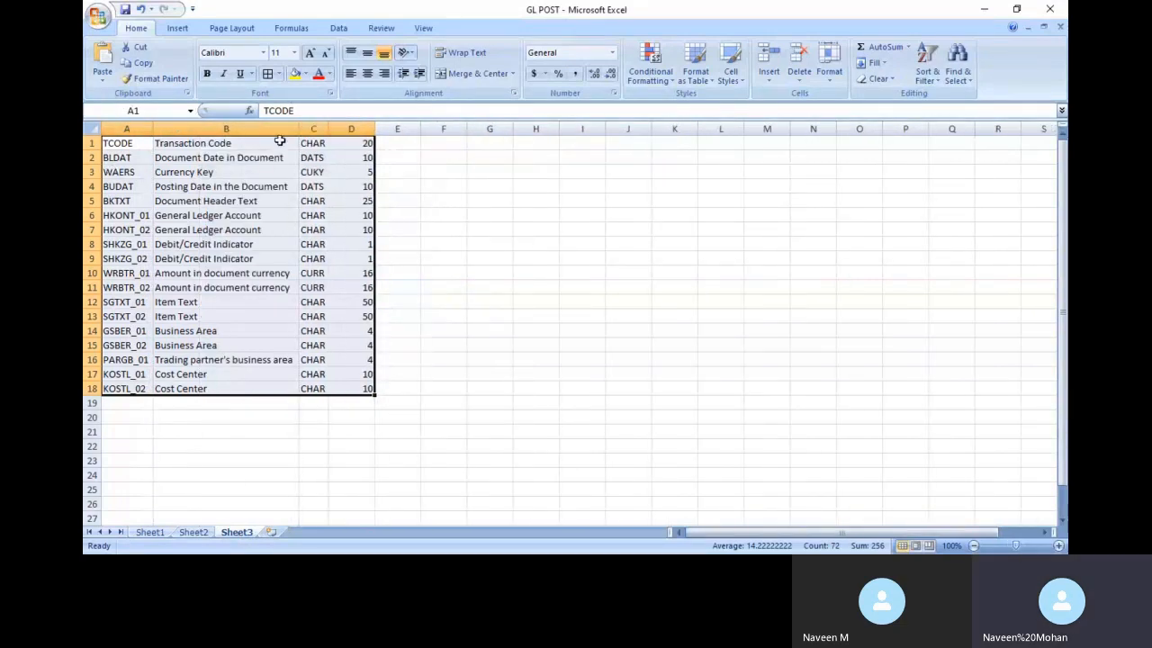
Change the types in C1–C4 to C, DDMY, C and DDMY
click(312, 144)
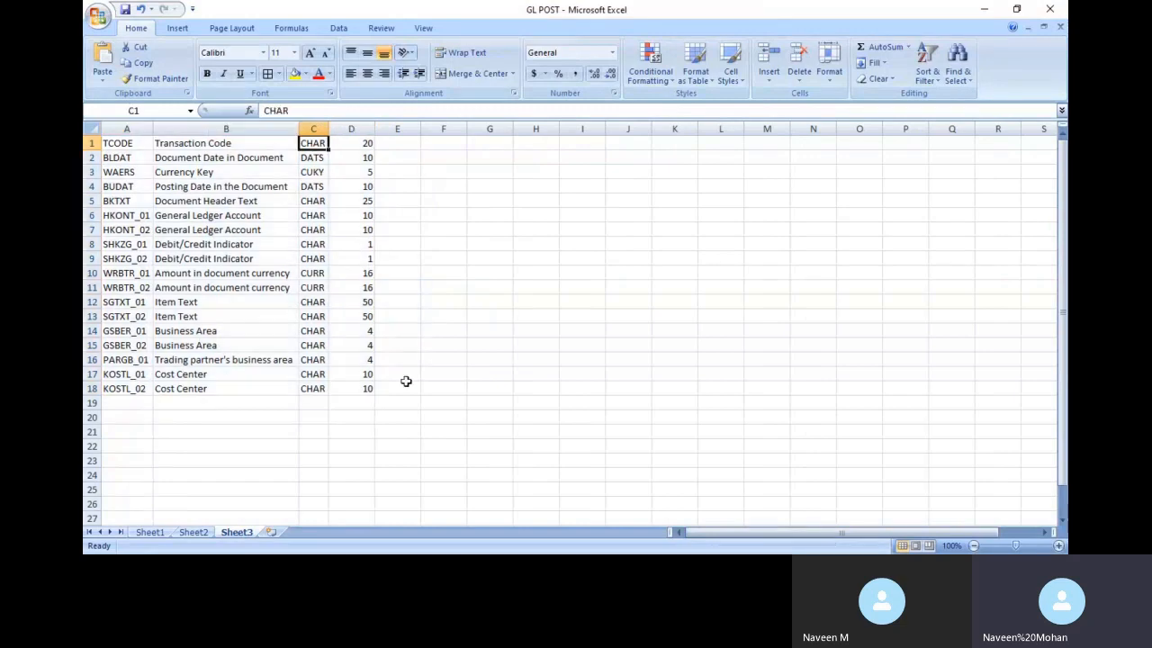
text(C)
key(Tab)
key(Tab)
key(Tab)
key(Tab)
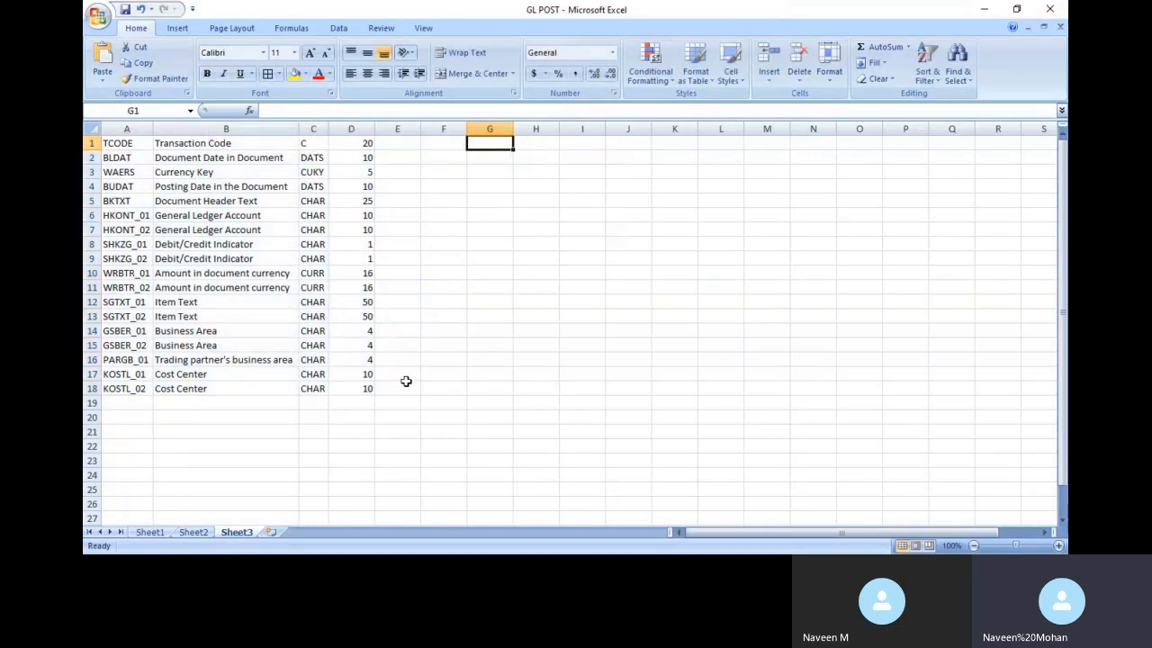
click(313, 158)
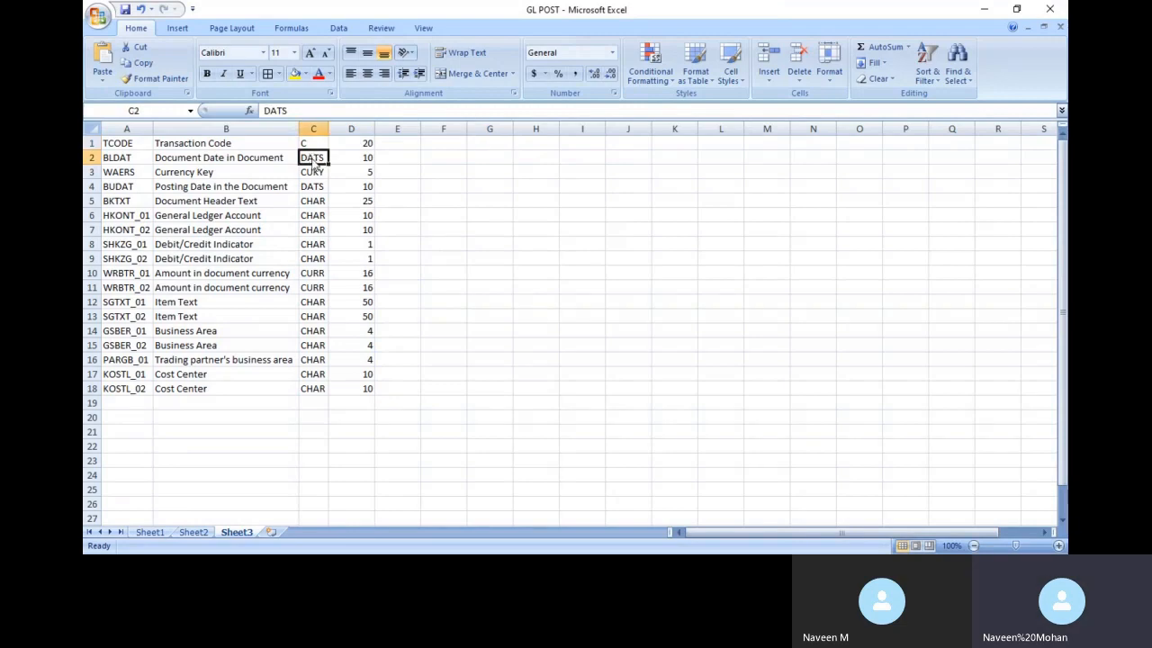
text(DD)
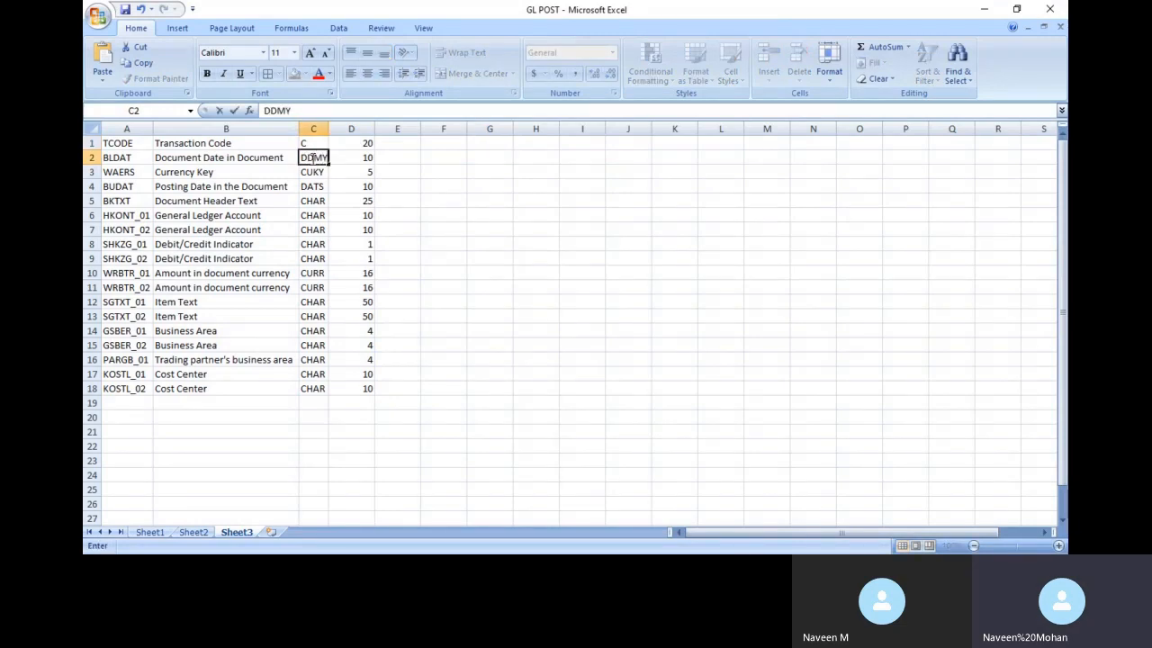
text(MY)
key(Return)
text(C)
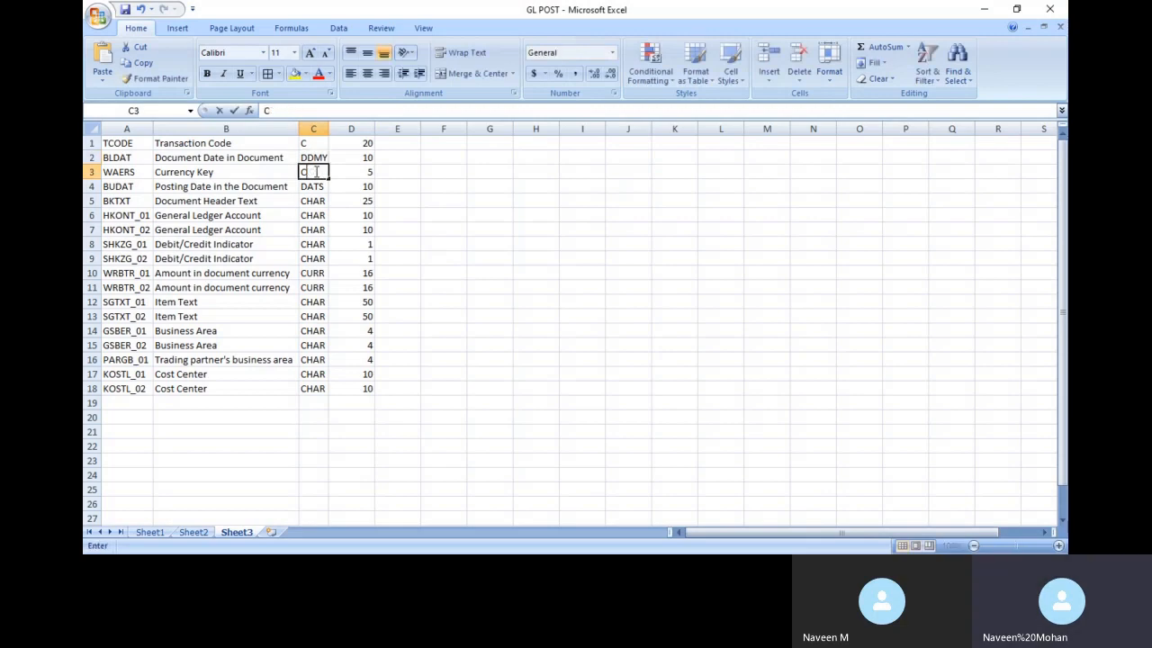
key(Return)
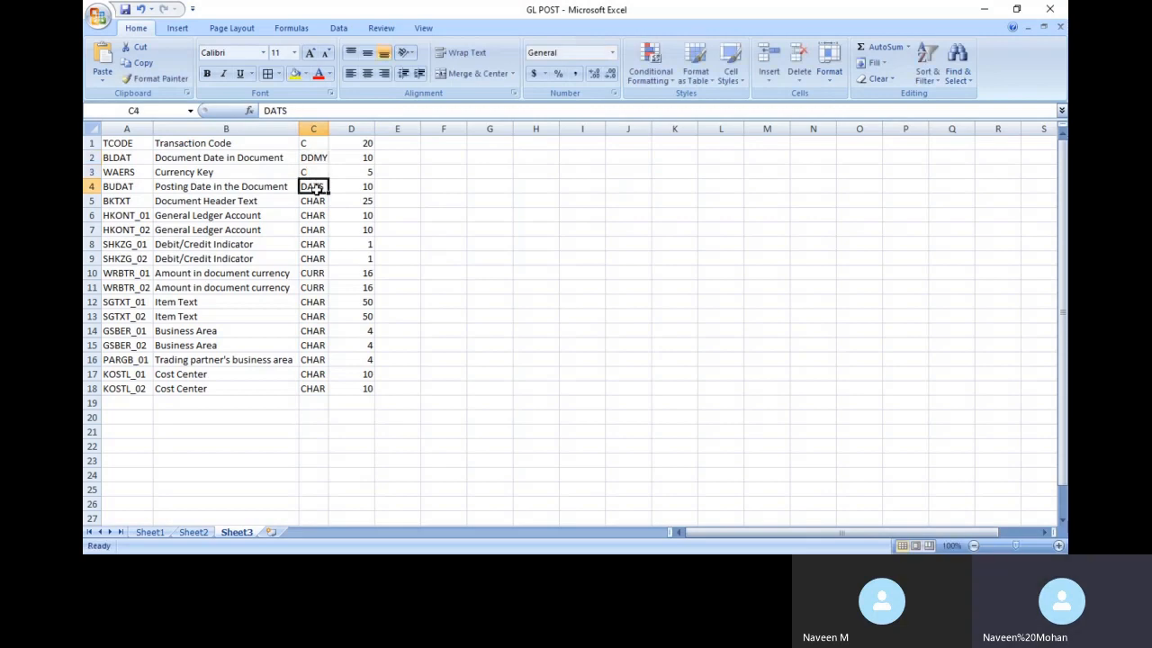
text(DDMY)
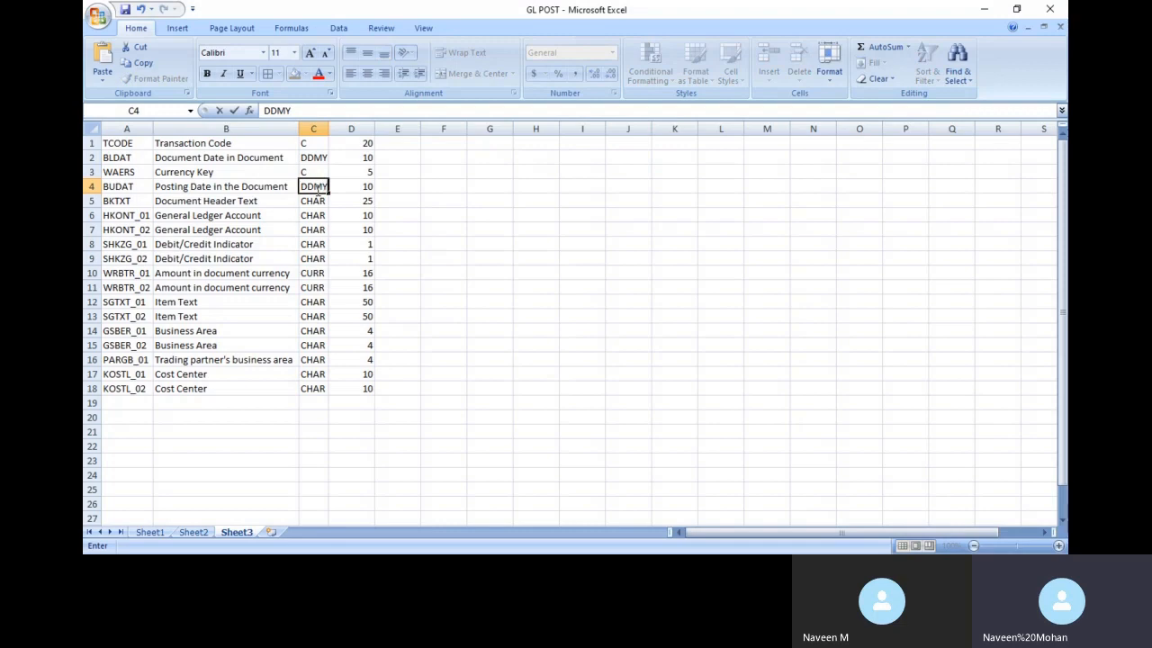
key(Return)
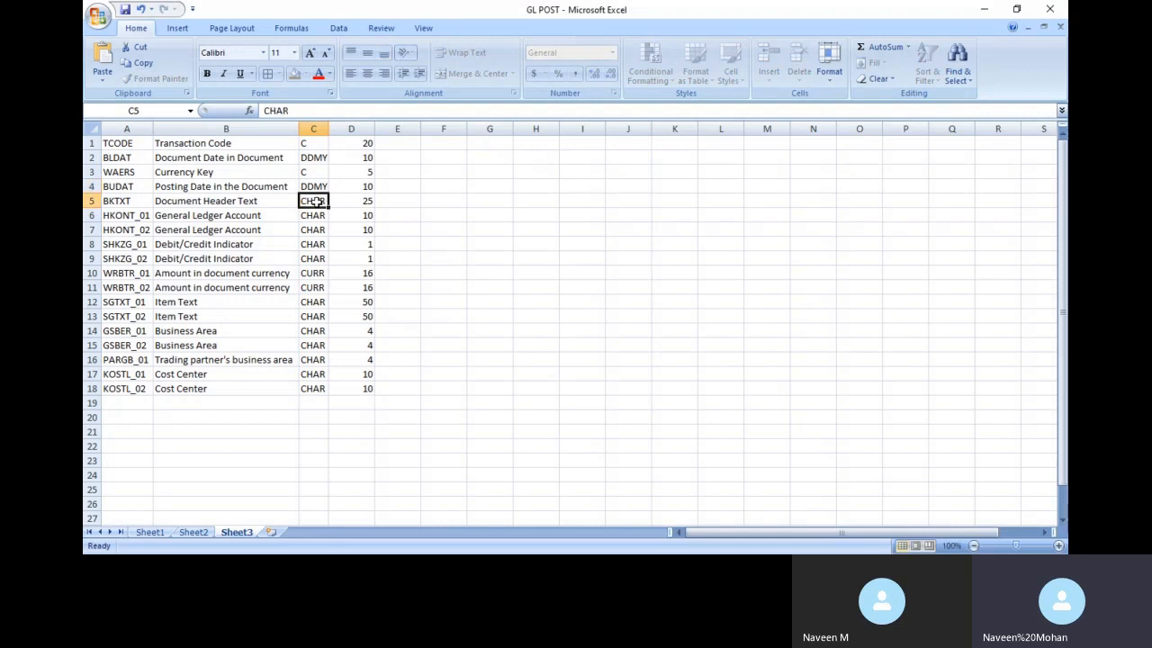
Set C5 to type C and fill it down through C18
text(C)
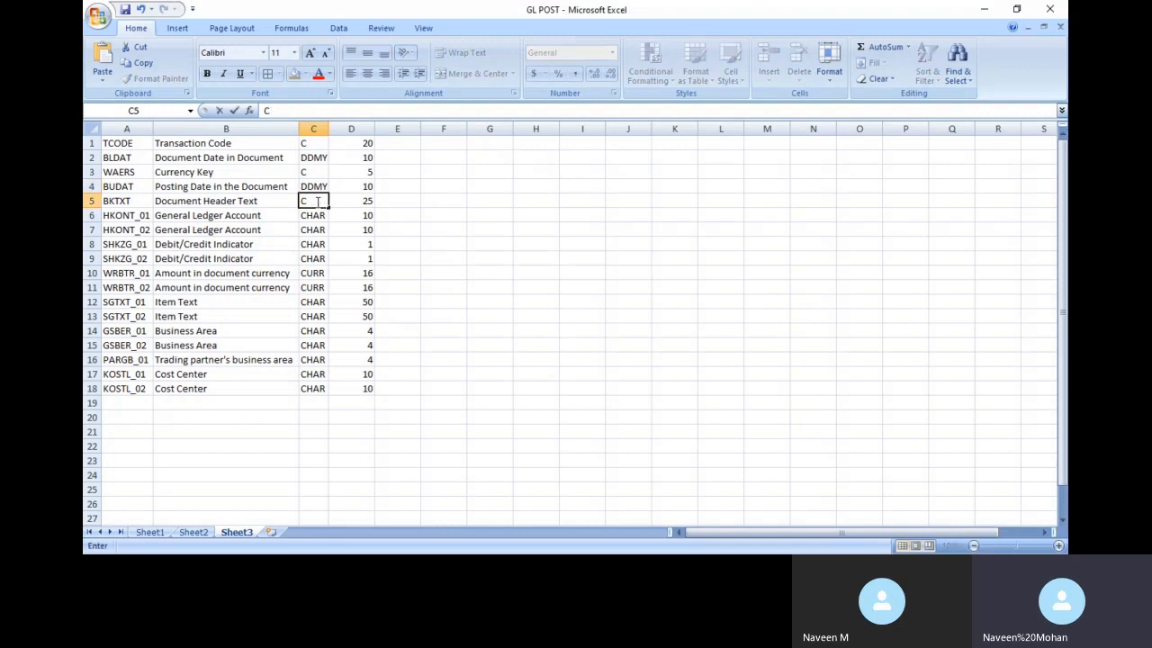
key(shift+Down)
key(shift+Down)
key(shift+Down)
key(shift+Down)
key(shift+Down)
key(shift+Down)
key(shift+Down)
key(shift+Down)
key(shift+Down)
key(shift+Down)
key(shift+Down)
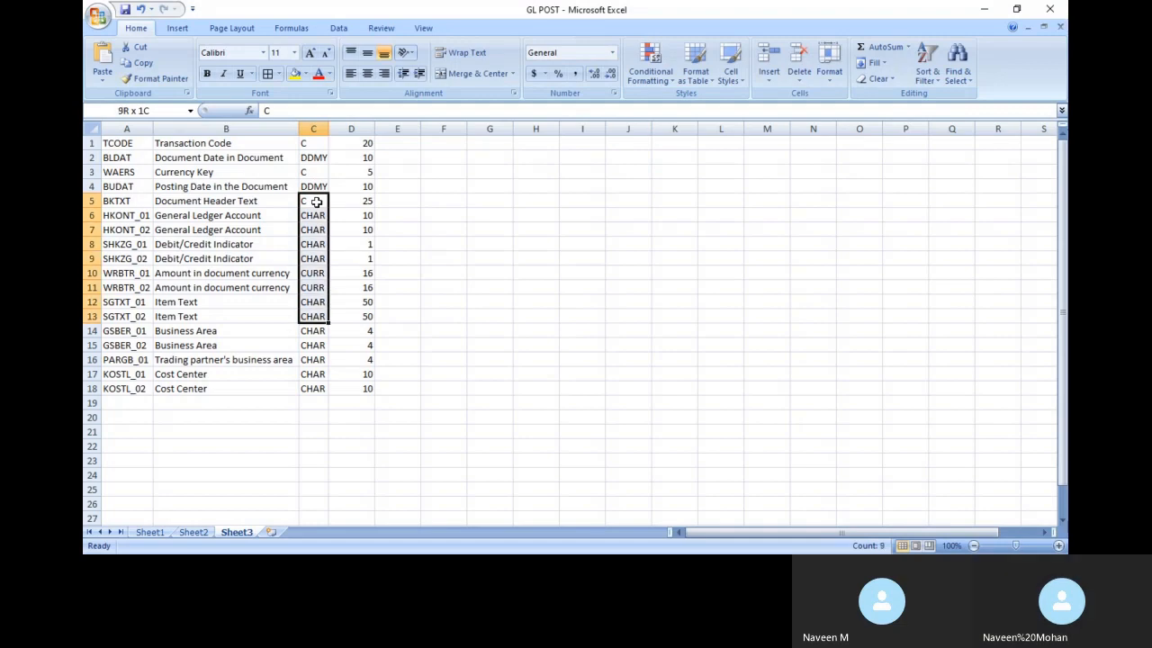
key(shift+Down)
key(shift+Down)
key(ctrl+d)
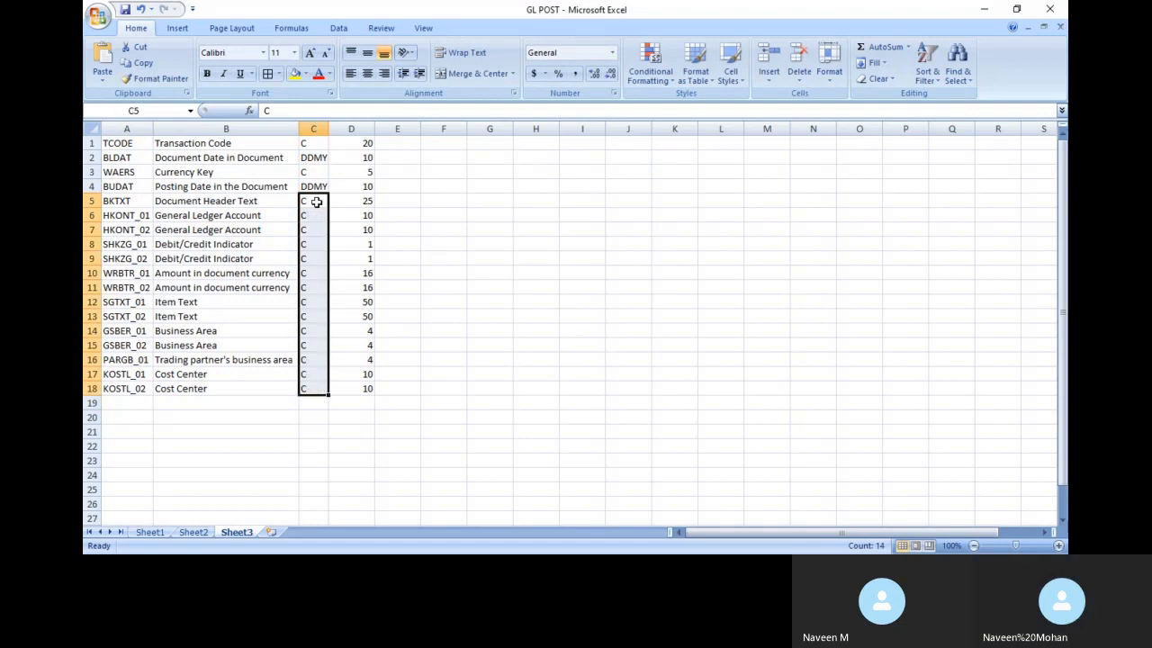
key(Return)
click(543, 283)
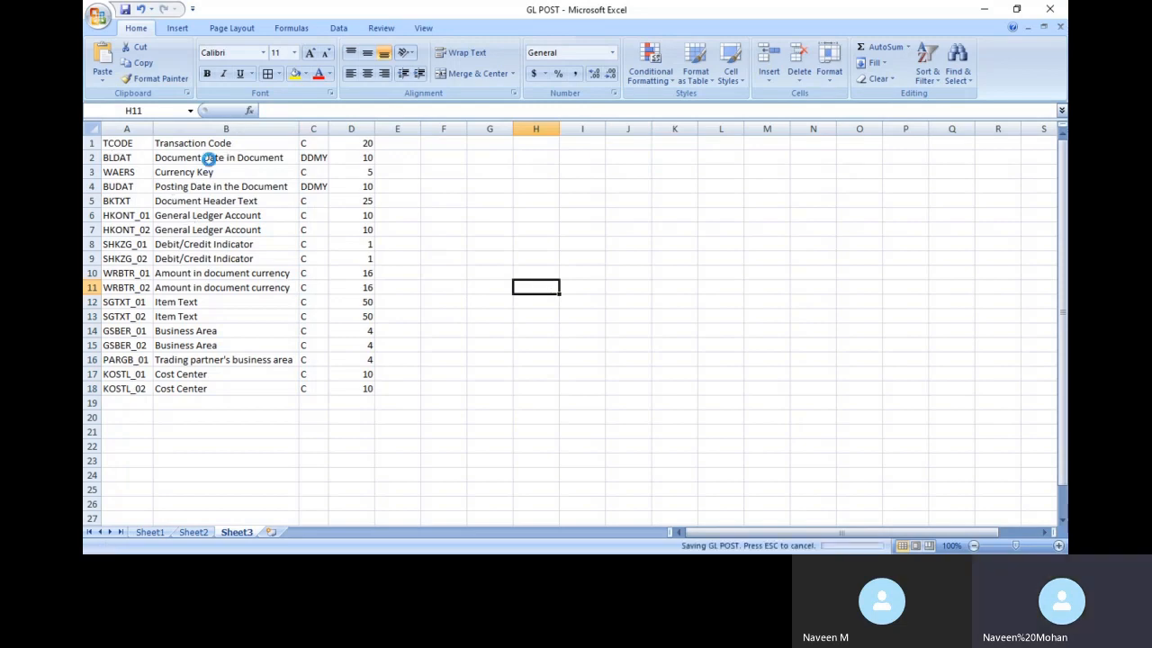
key(alt+Tab)
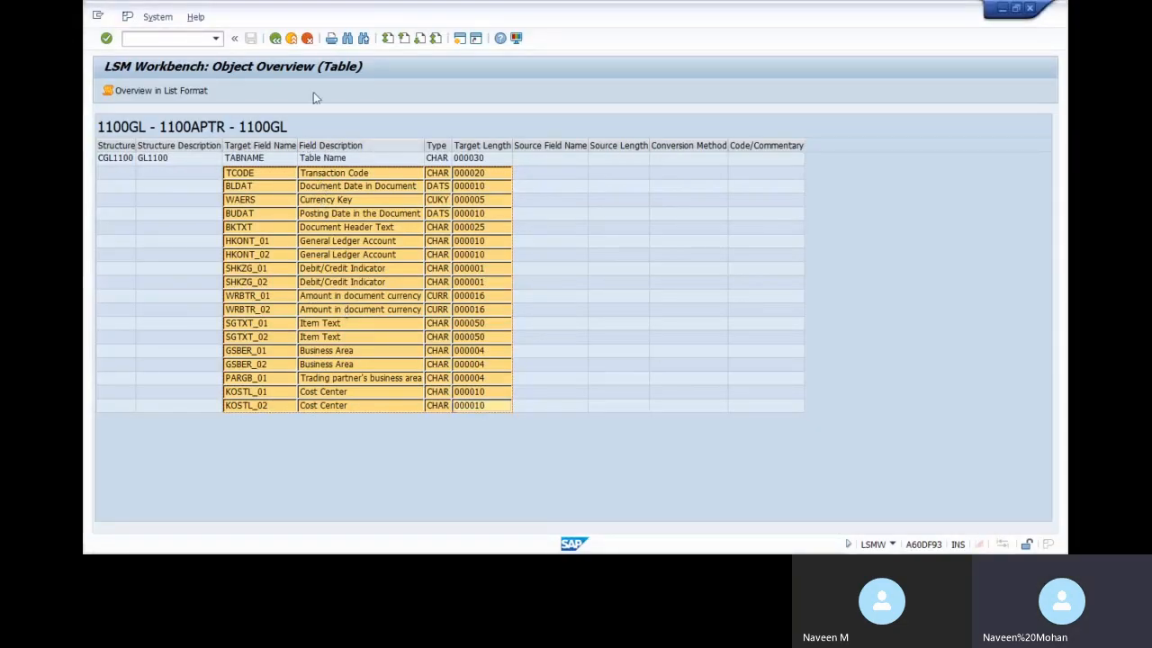
Open the GLL01 source field table in change mode
click(275, 37)
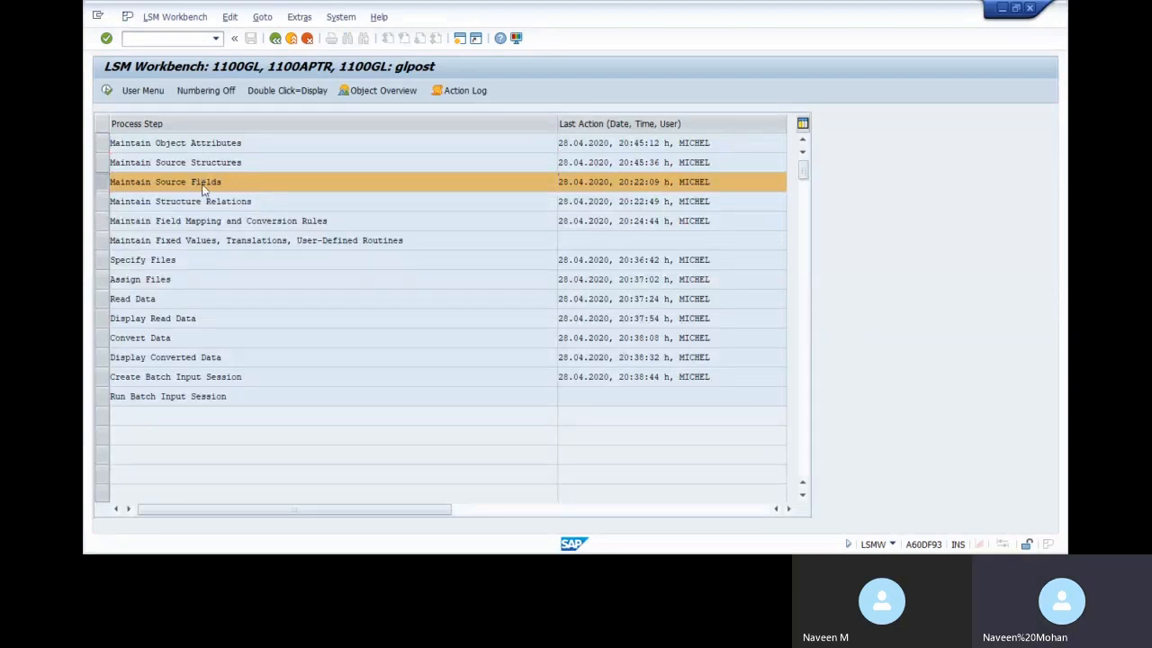
double_click(205, 183)
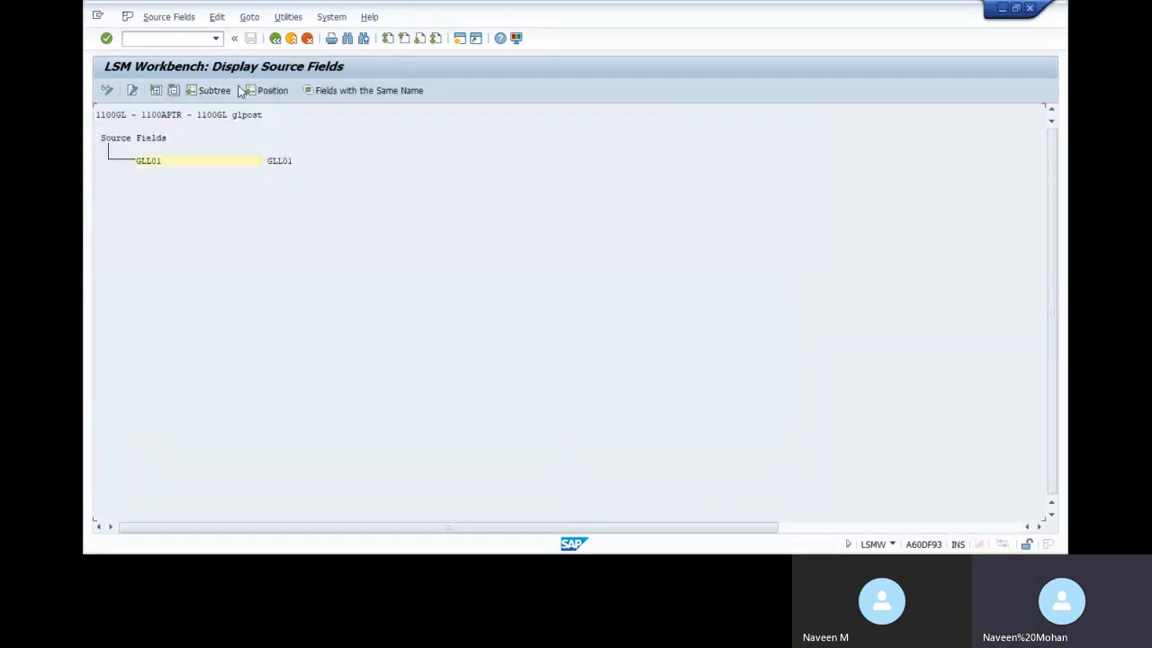
click(168, 160)
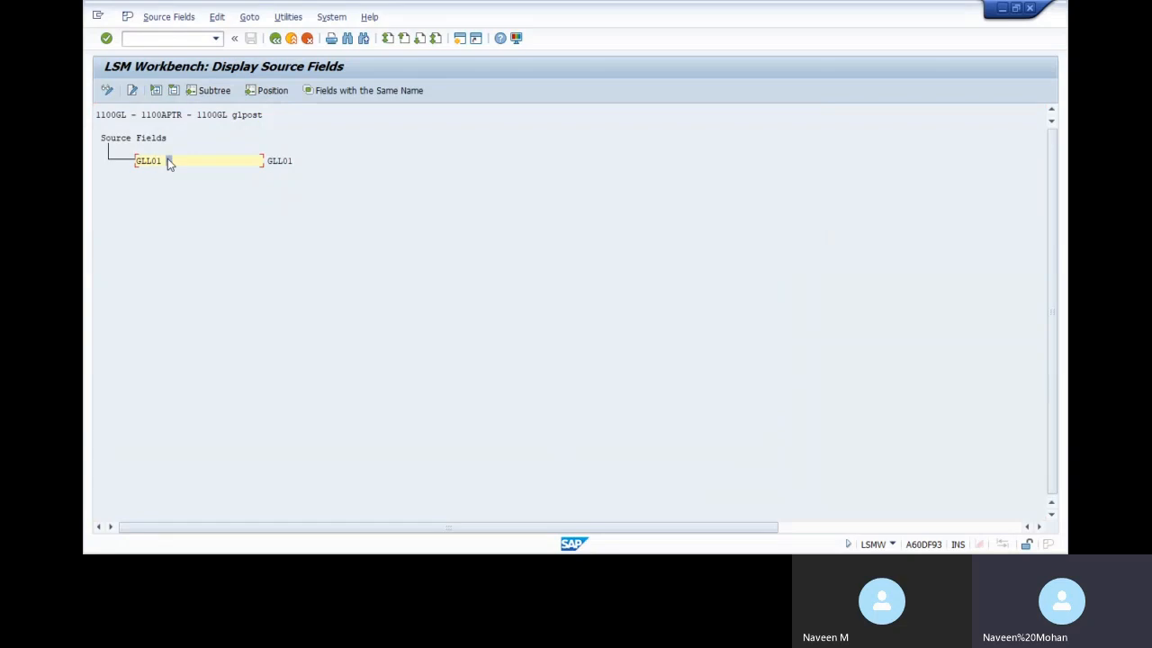
click(108, 90)
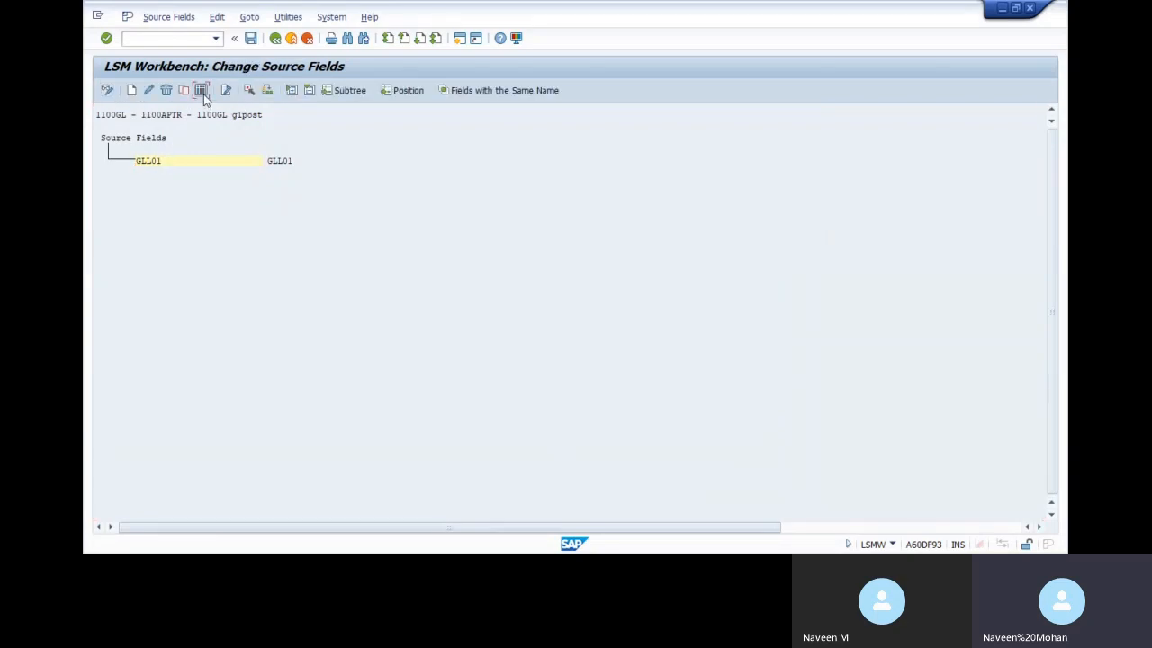
click(202, 91)
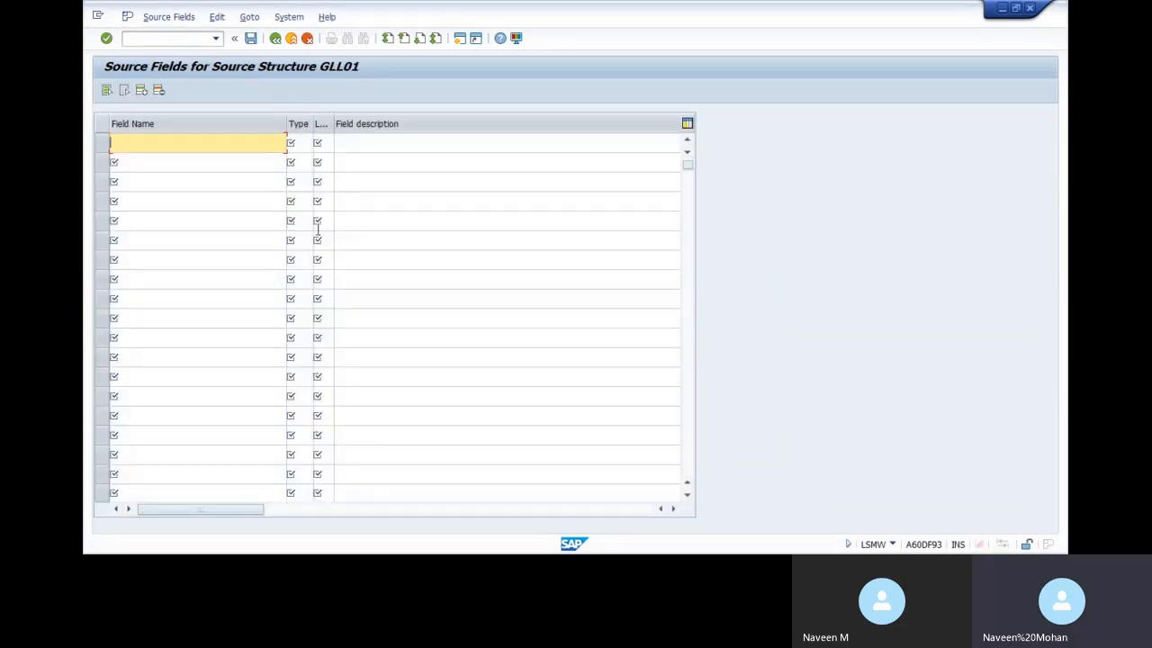
Paste the field names and the type codes C2:C18 from Excel into the field table
key(alt+Tab)
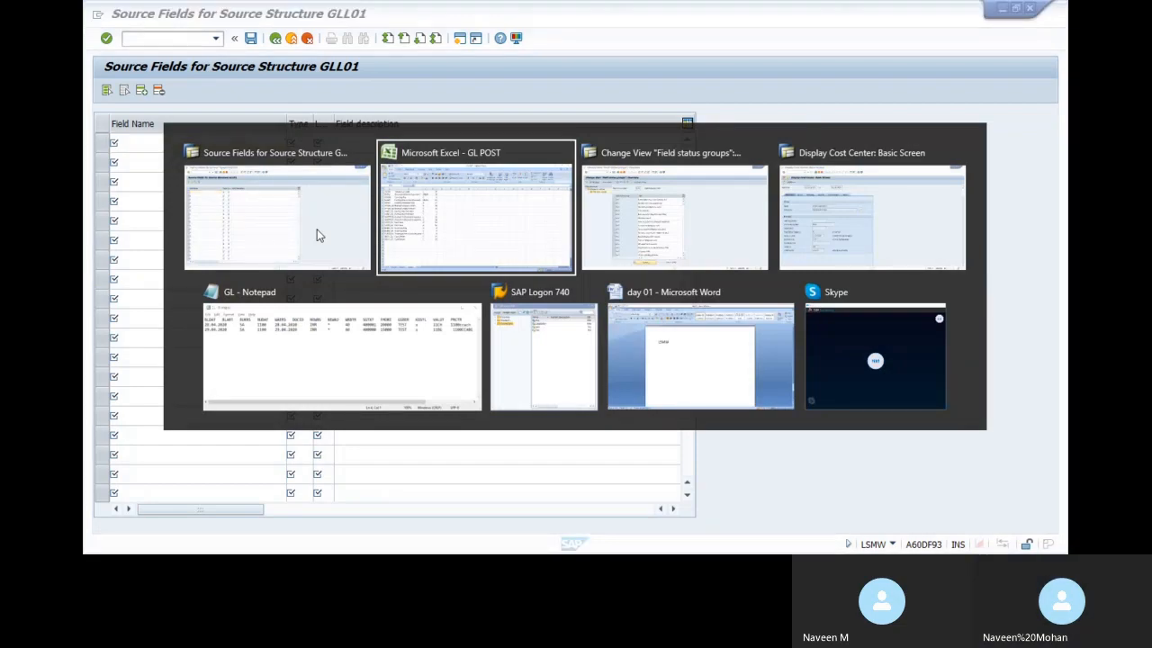
key(alt+Tab)
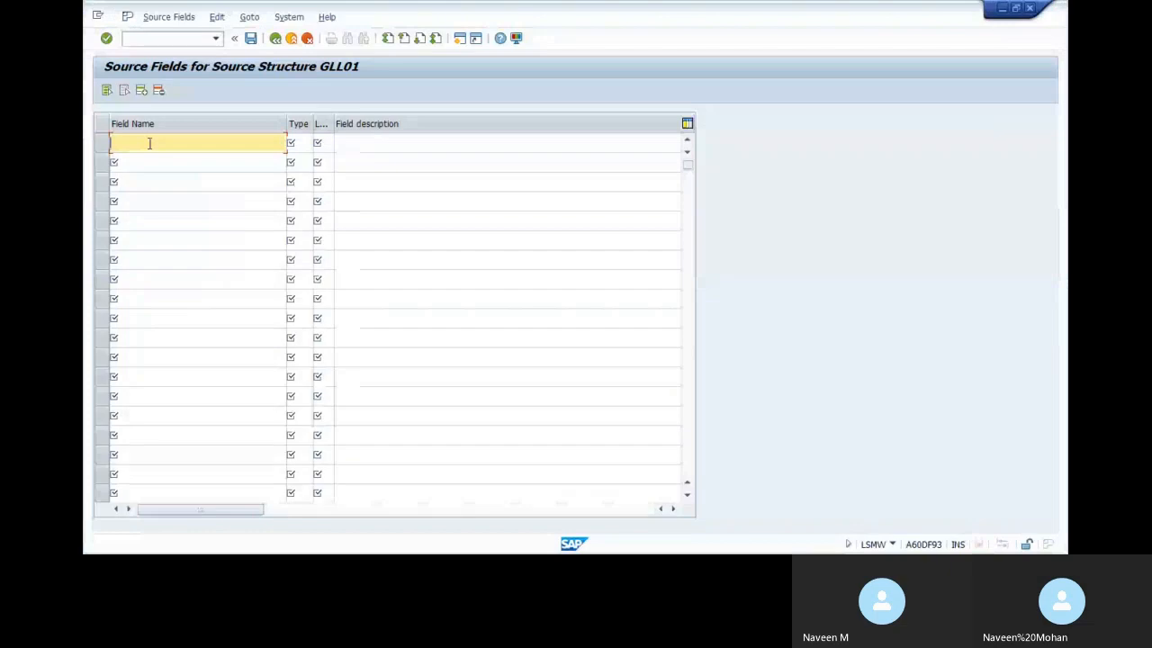
text(BLDAT WAERS BUDAT BKTXT HKONT_01 HKONT_02 SHKZG_01 SHKZG_02 WRBTR_01 WRBTR_02 SGTXT_01 SGTXT_02 GSBER_01 GSBER_02 PARGB_01 KOSTL_01 KOSTL_02)
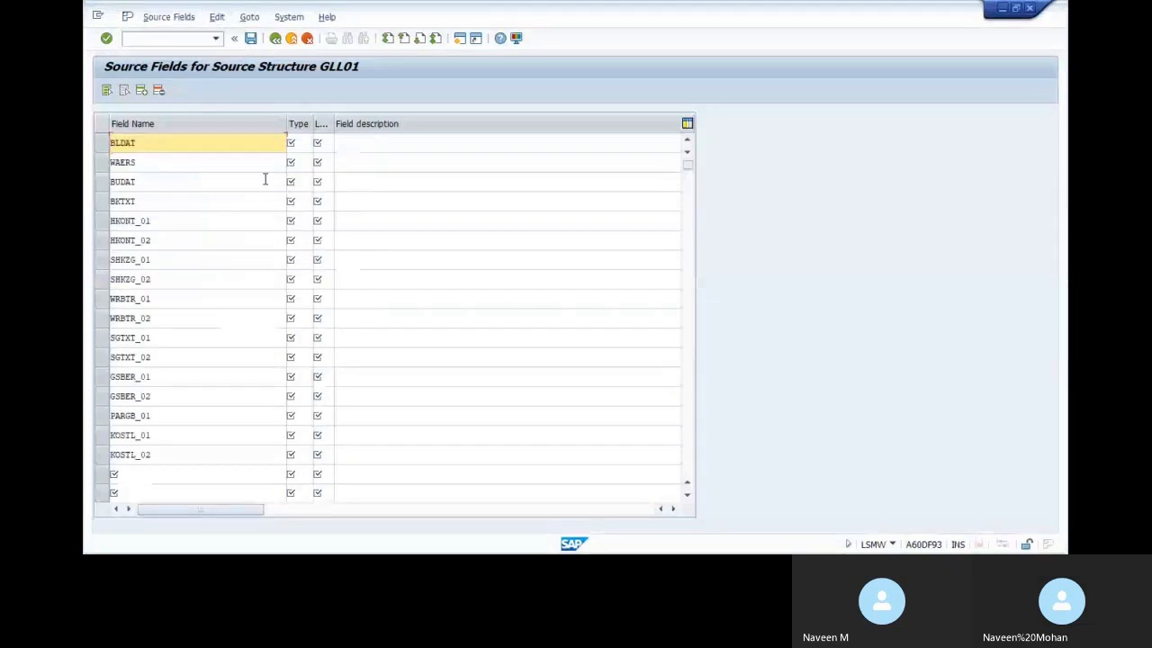
key(alt+Tab)
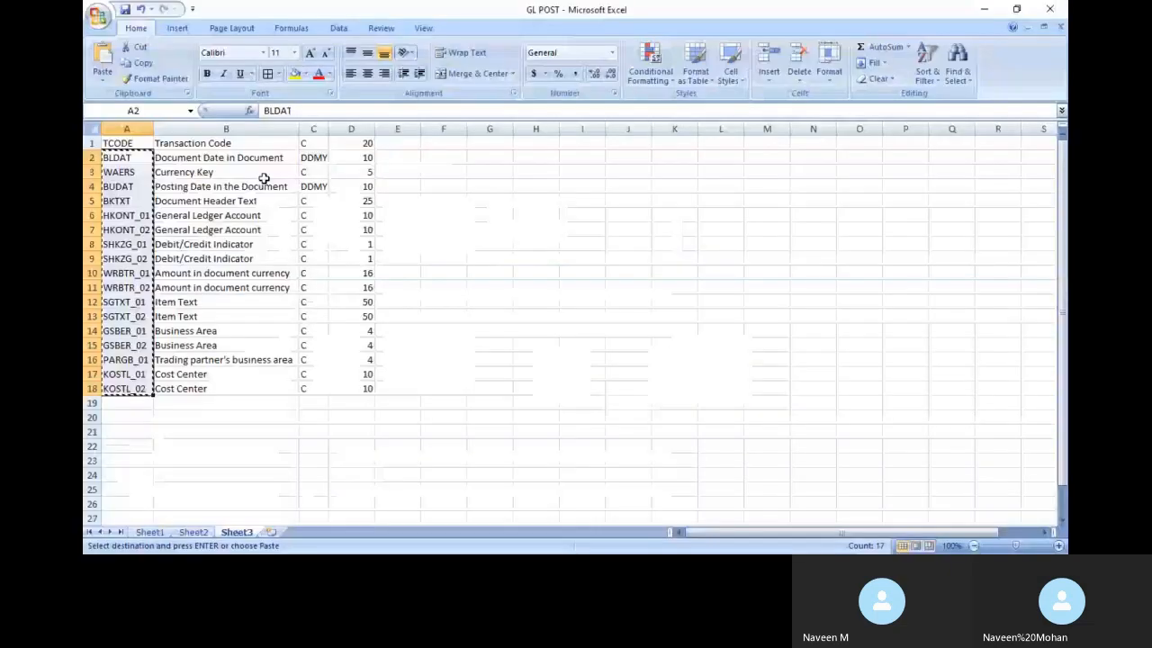
click(309, 157)
drag(309, 158, 313, 388)
key(ctrl+c)
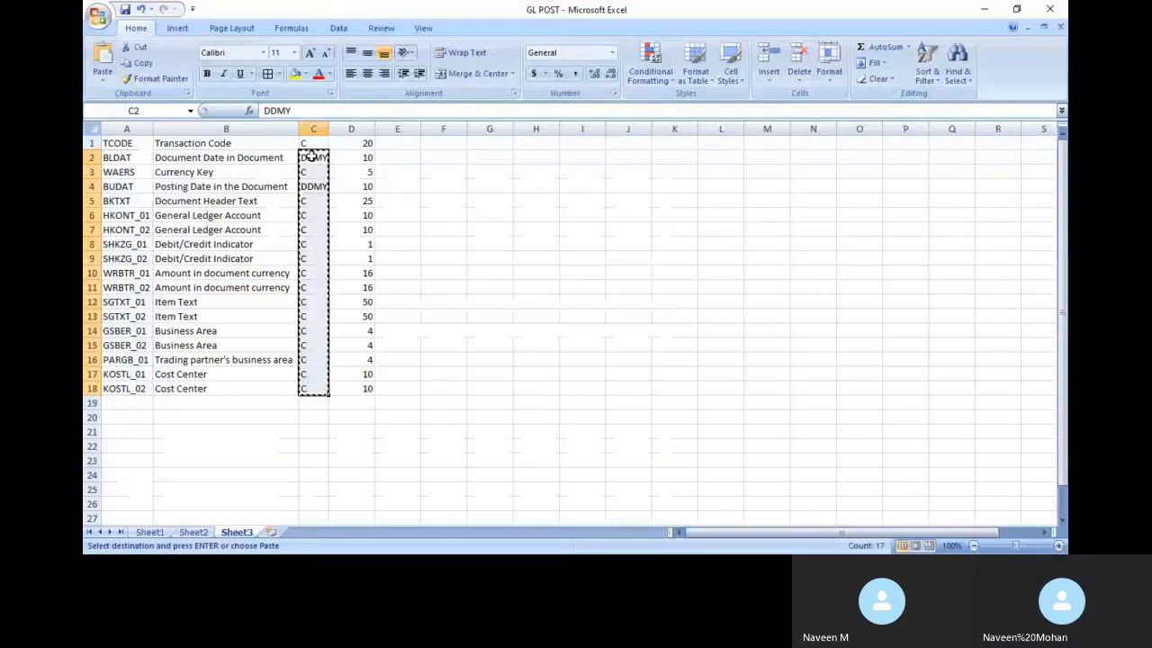
key(alt+Tab)
click(302, 147)
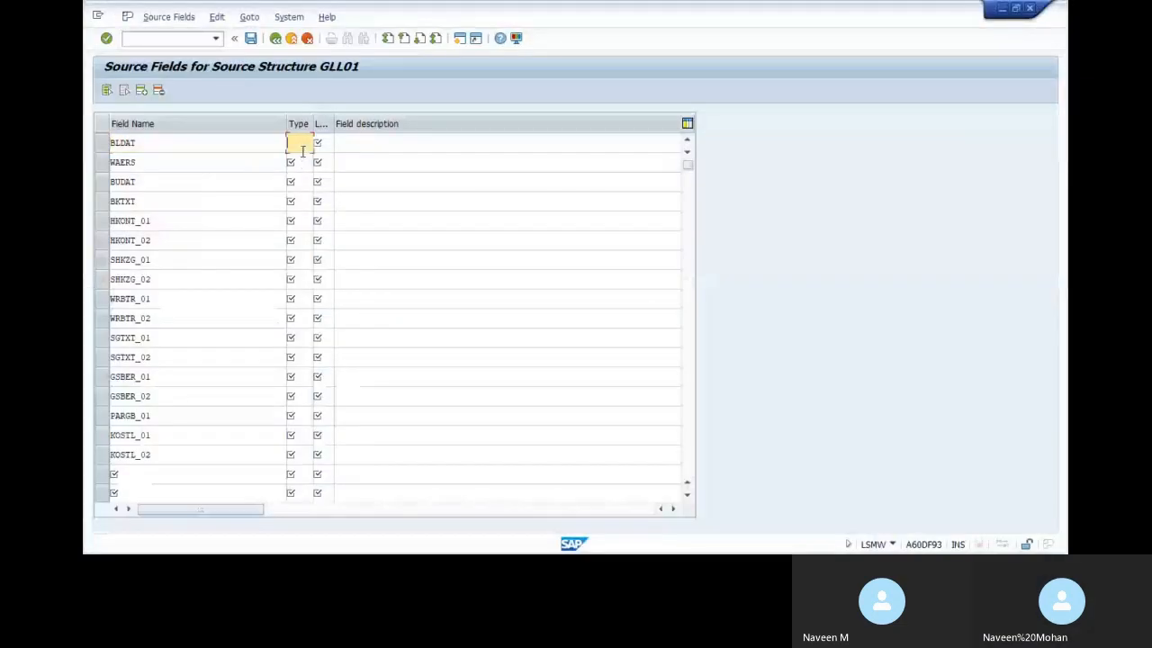
key(ctrl+v)
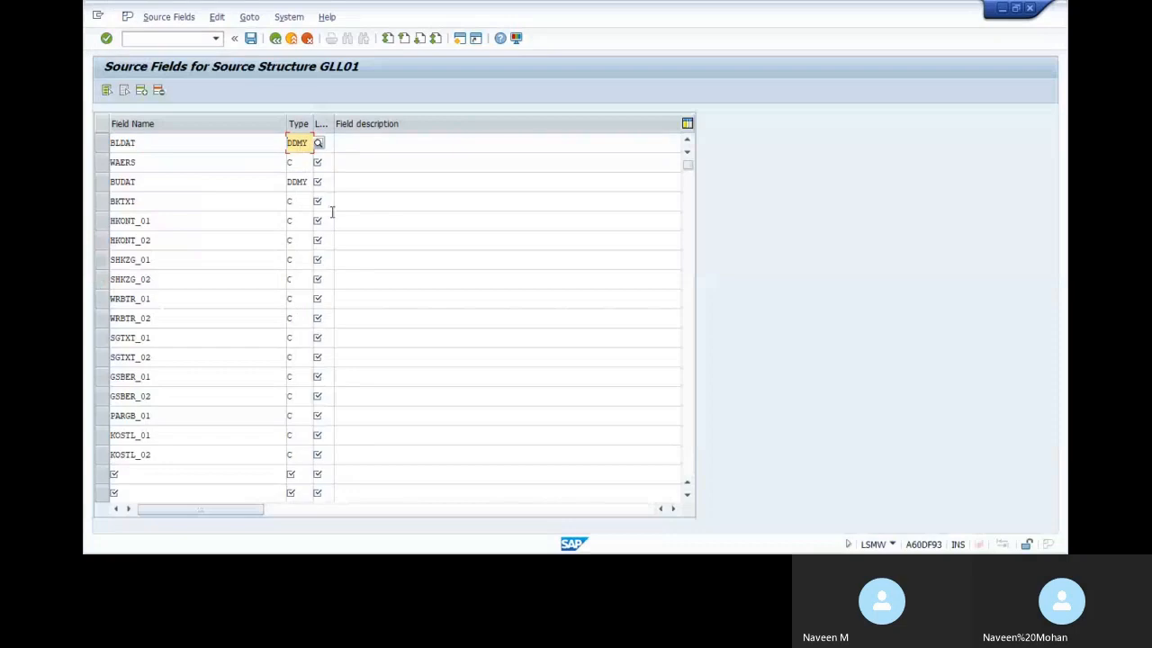
Paste the field lengths D2:D18 from Excel into the length column
click(329, 139)
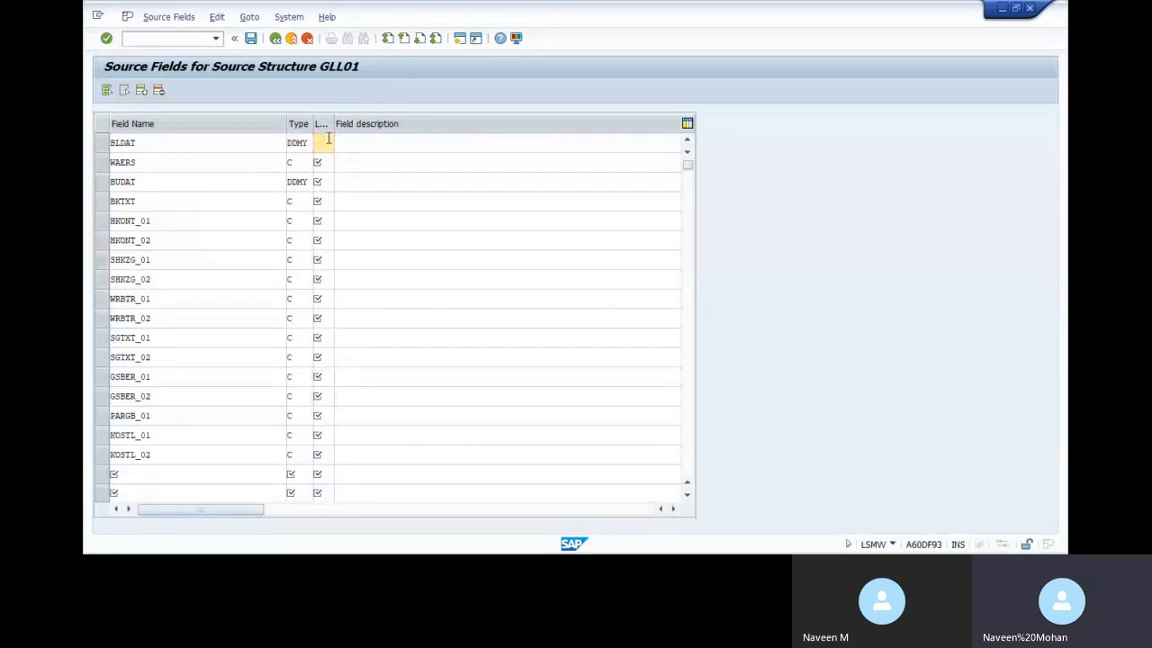
key(alt+Tab)
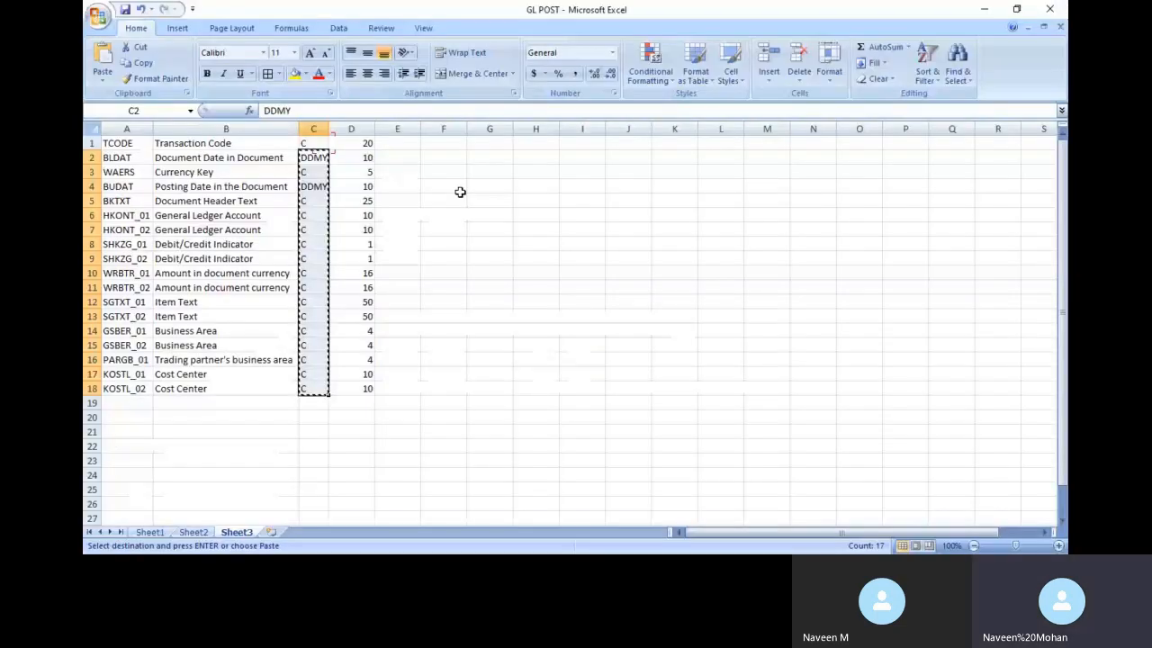
drag(364, 388, 364, 155)
key(ctrl+c)
key(alt+Tab)
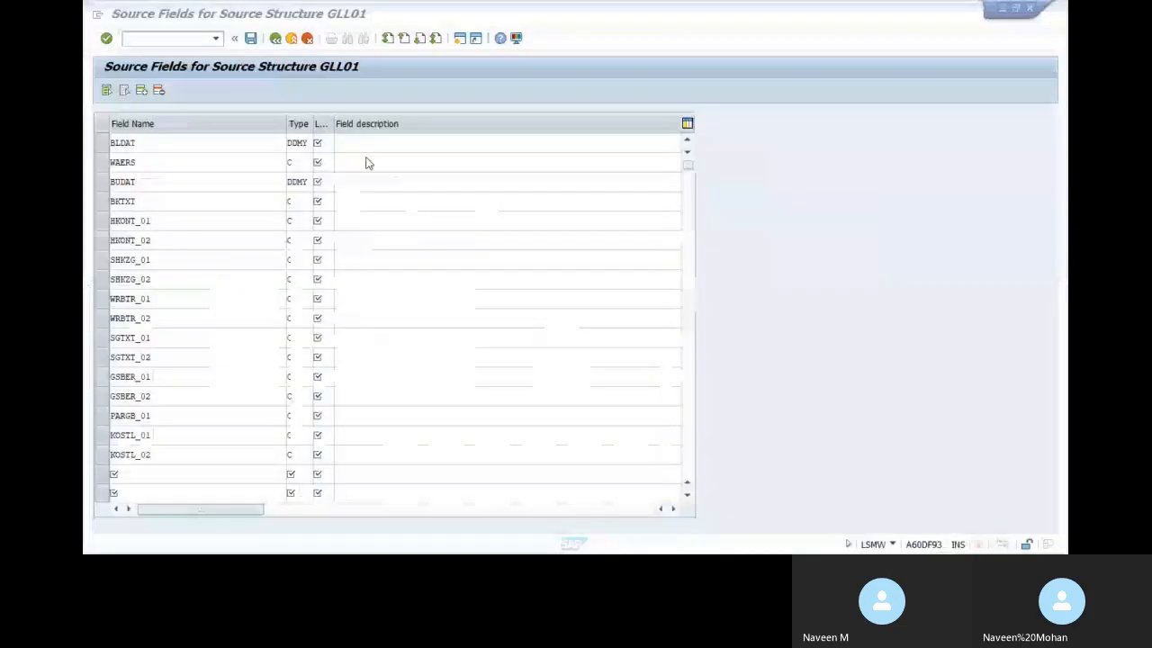
key(ctrl+v)
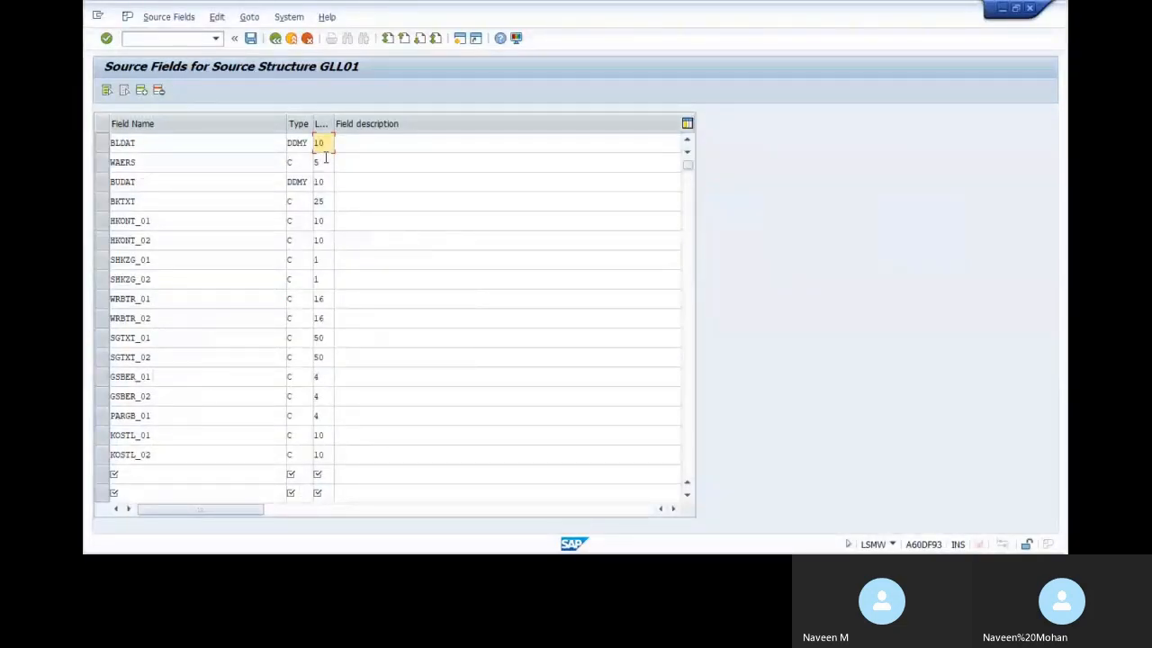
Paste the field descriptions B2:B18 into Field description and confirm the entries
key(alt+Tab)
click(209, 159)
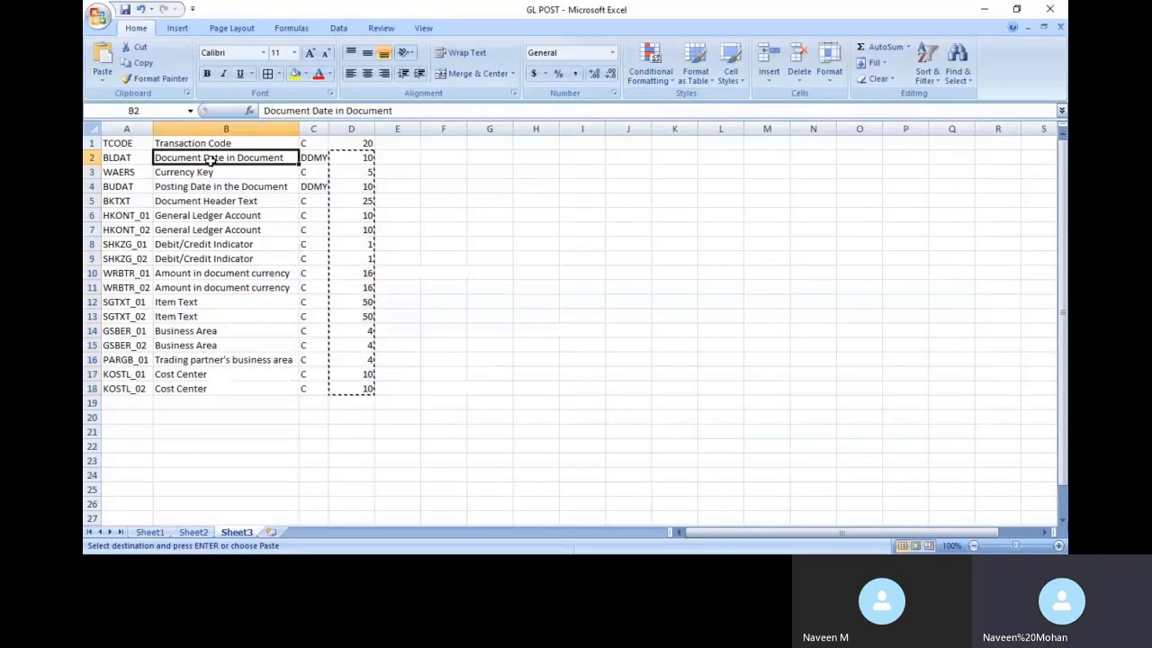
key(ctrl+shift+Down)
key(ctrl+c)
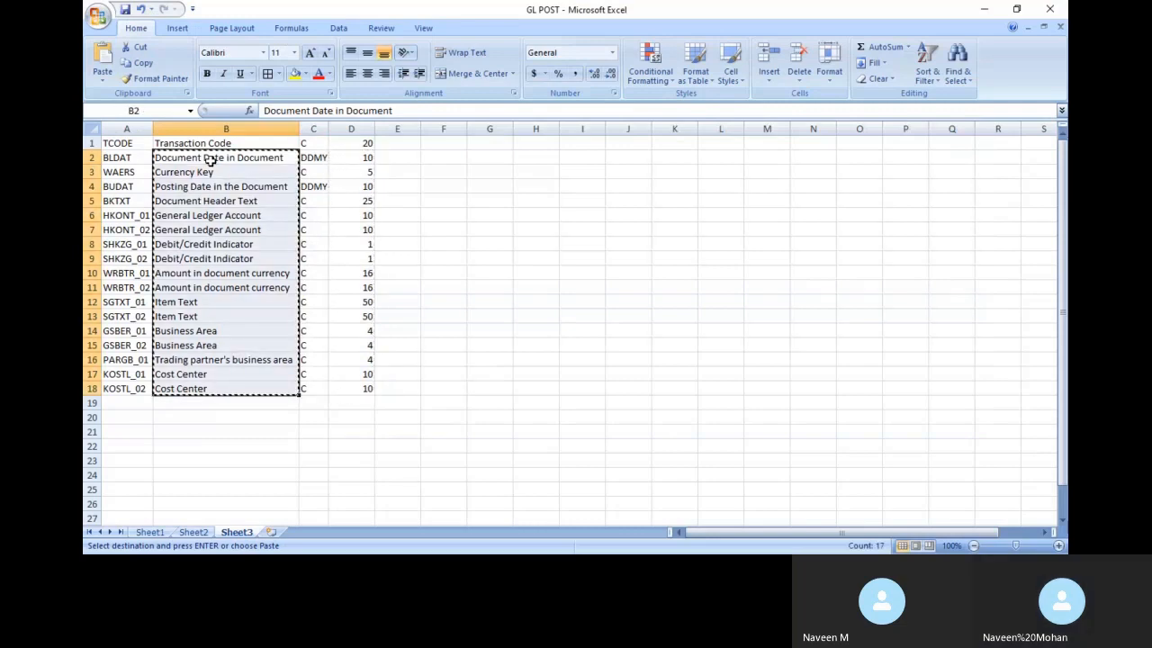
key(alt+Tab)
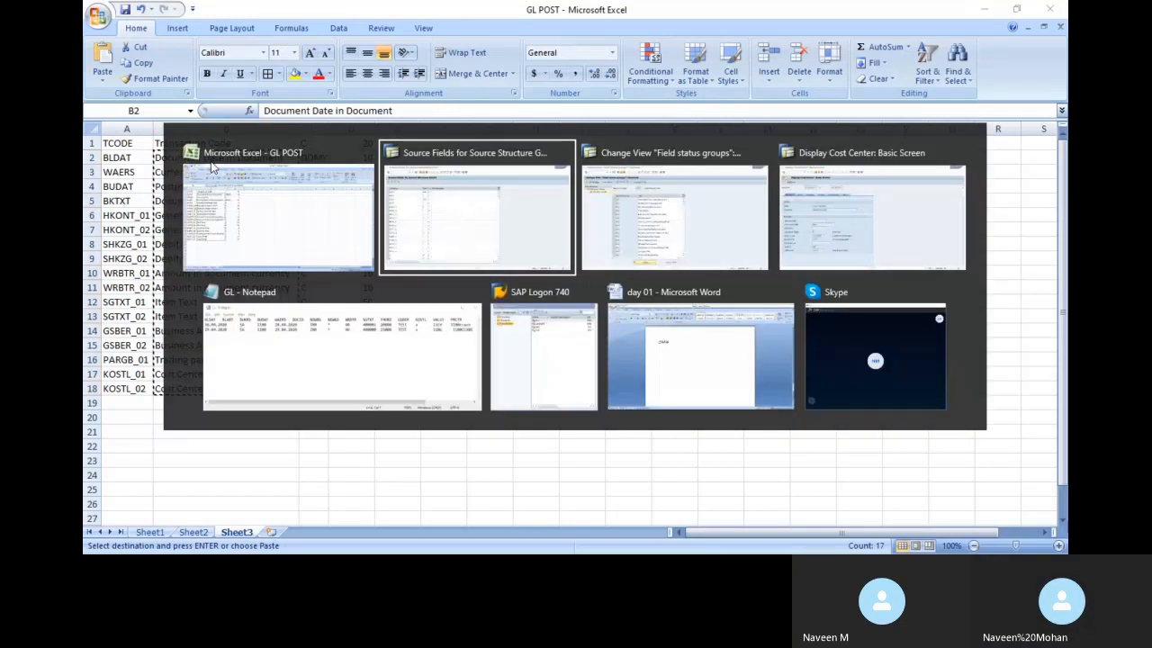
click(380, 152)
key(ctrl+v)
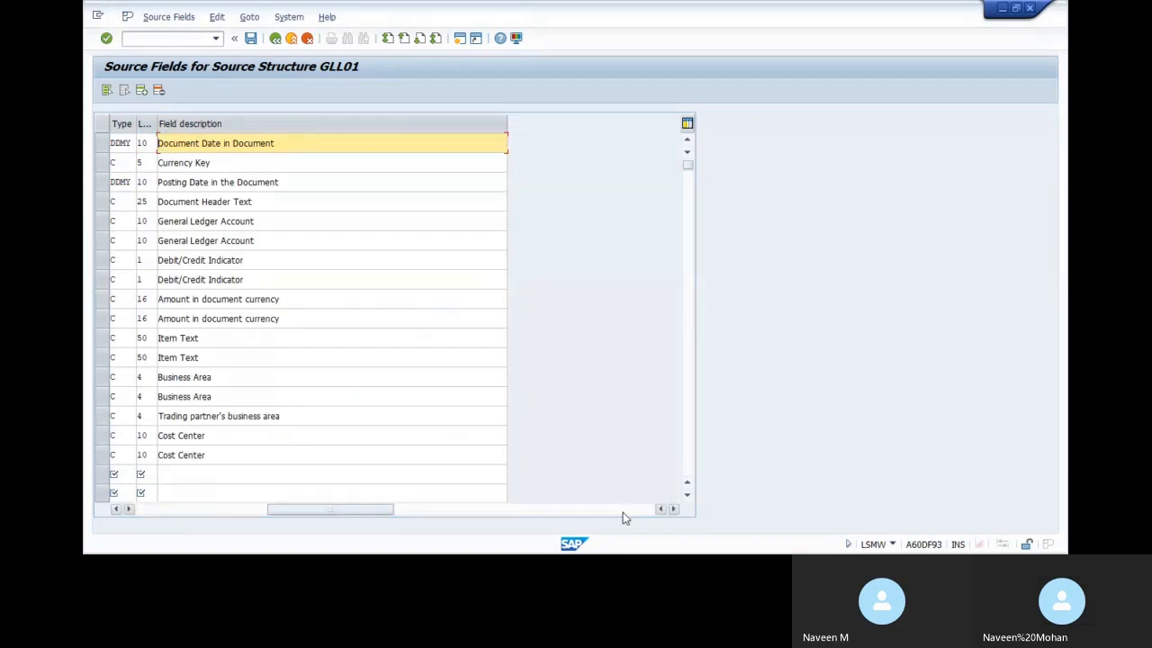
drag(301, 508, 138, 518)
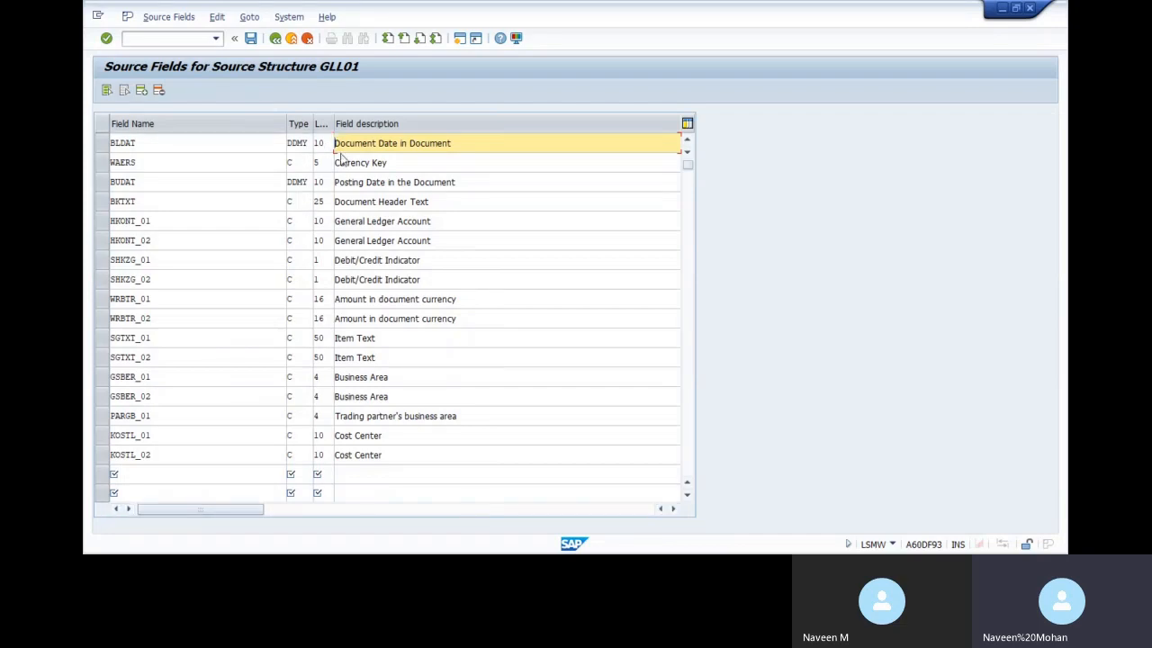
key(Return)
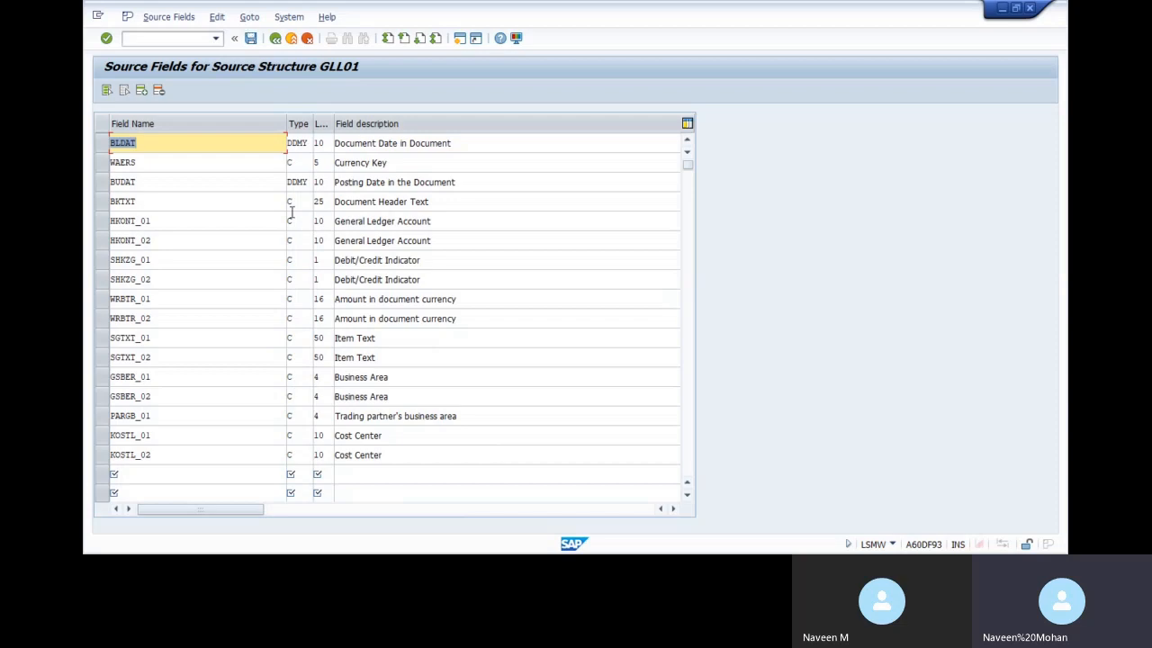
Save the GLL01 source fields and return to the process steps, confirming the save
click(250, 40)
click(251, 39)
click(275, 39)
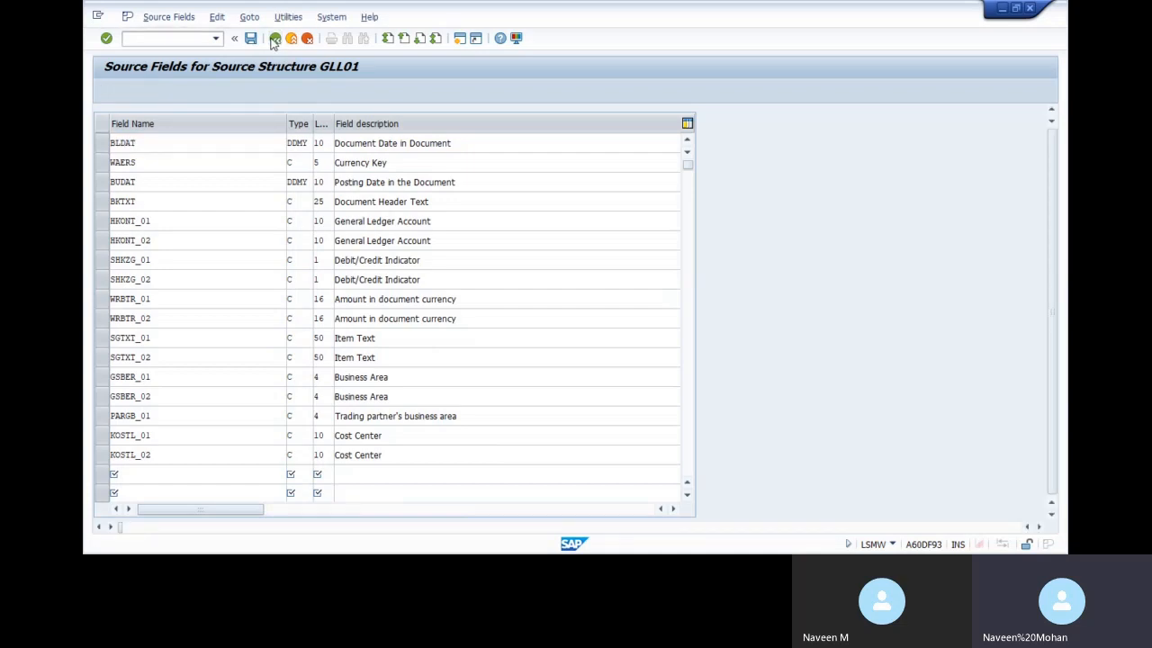
click(274, 39)
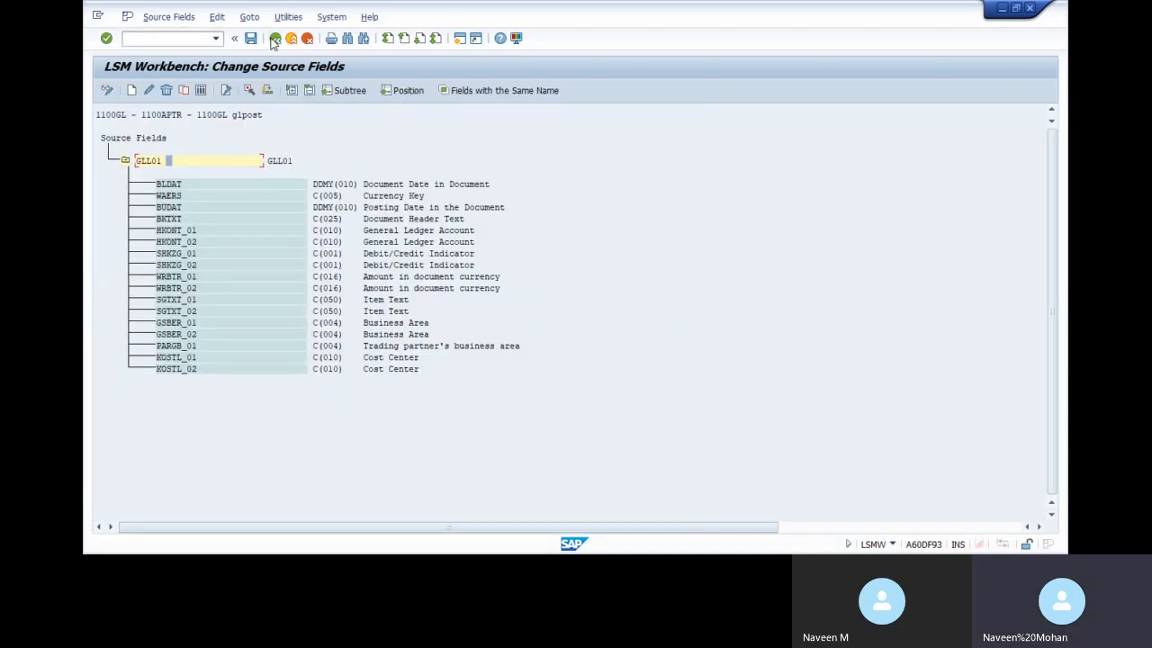
click(275, 38)
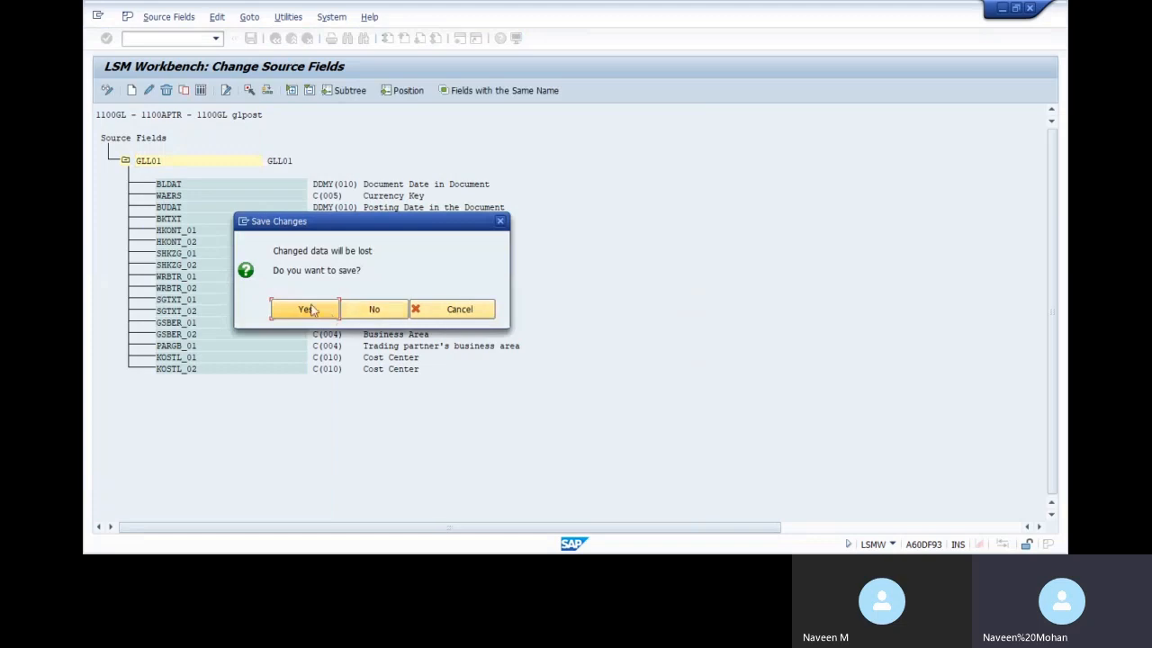
click(306, 309)
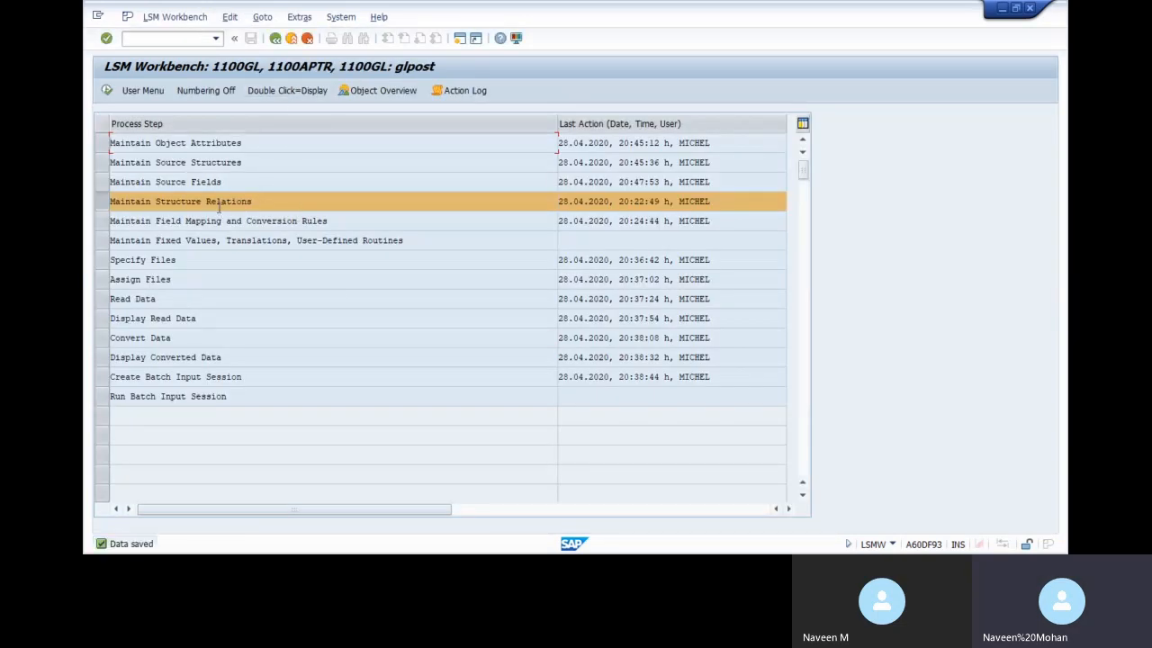
double_click(218, 202)
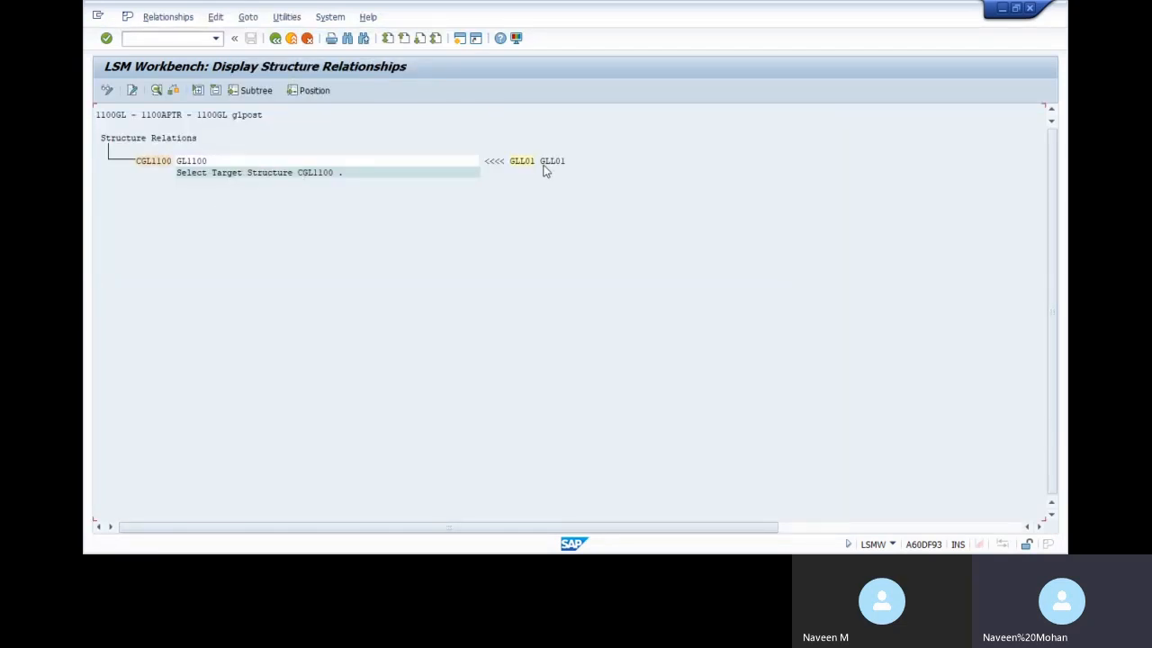
Delete and re-create the GLL01-to-CGL1100 structure relation, save it, and go back
click(106, 91)
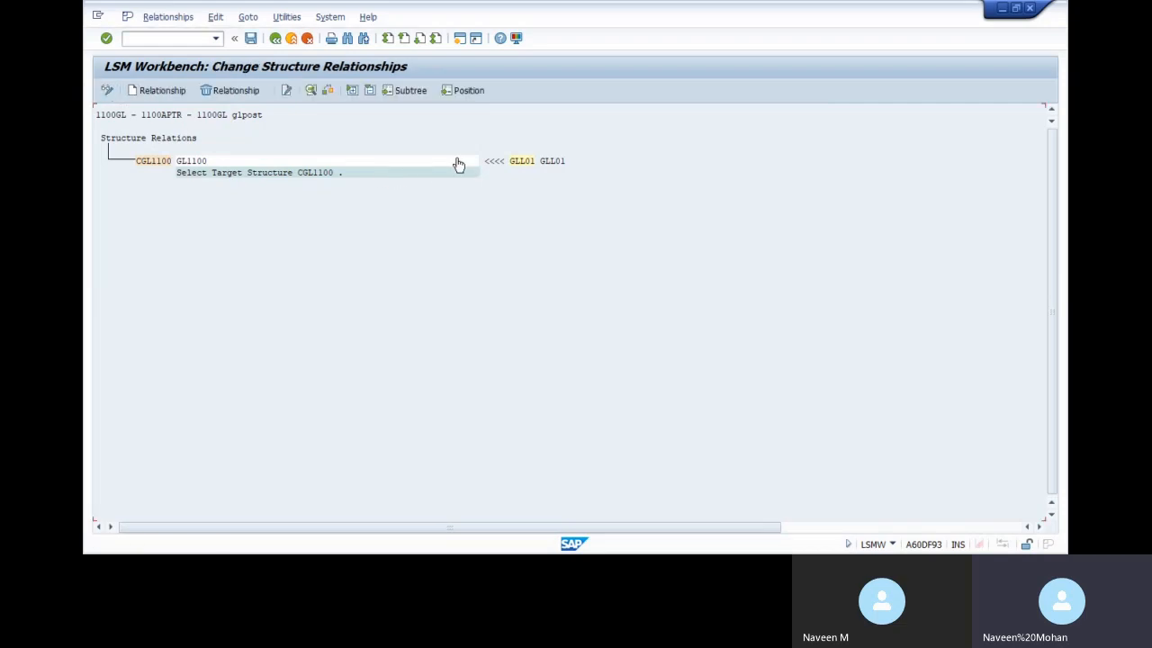
click(229, 90)
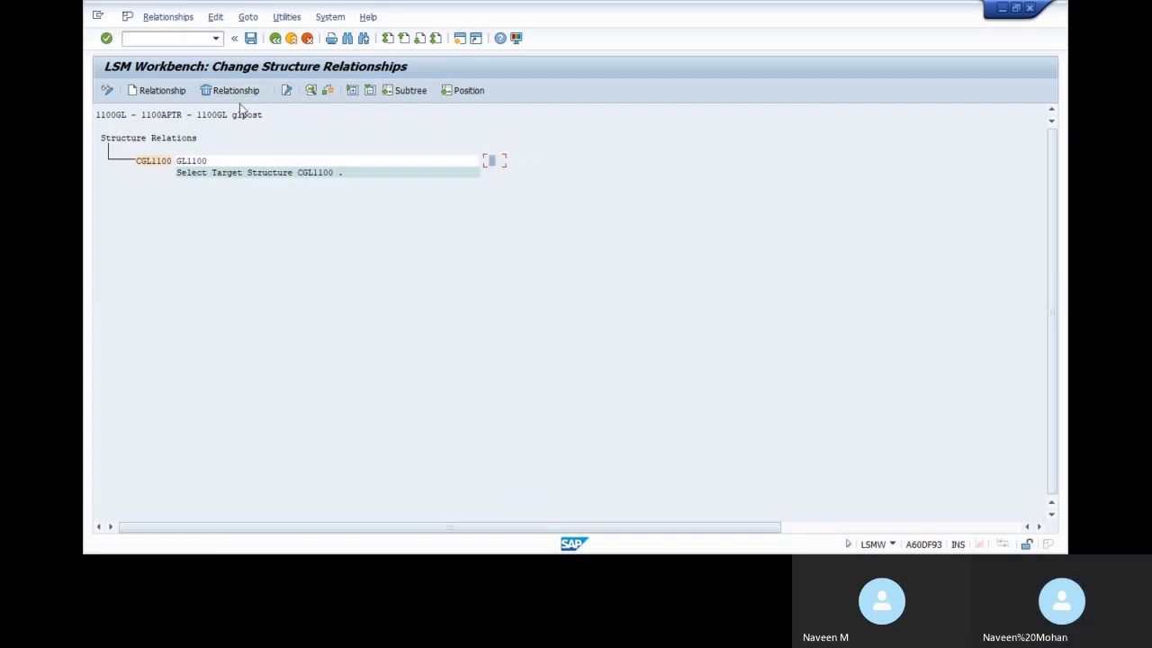
click(160, 90)
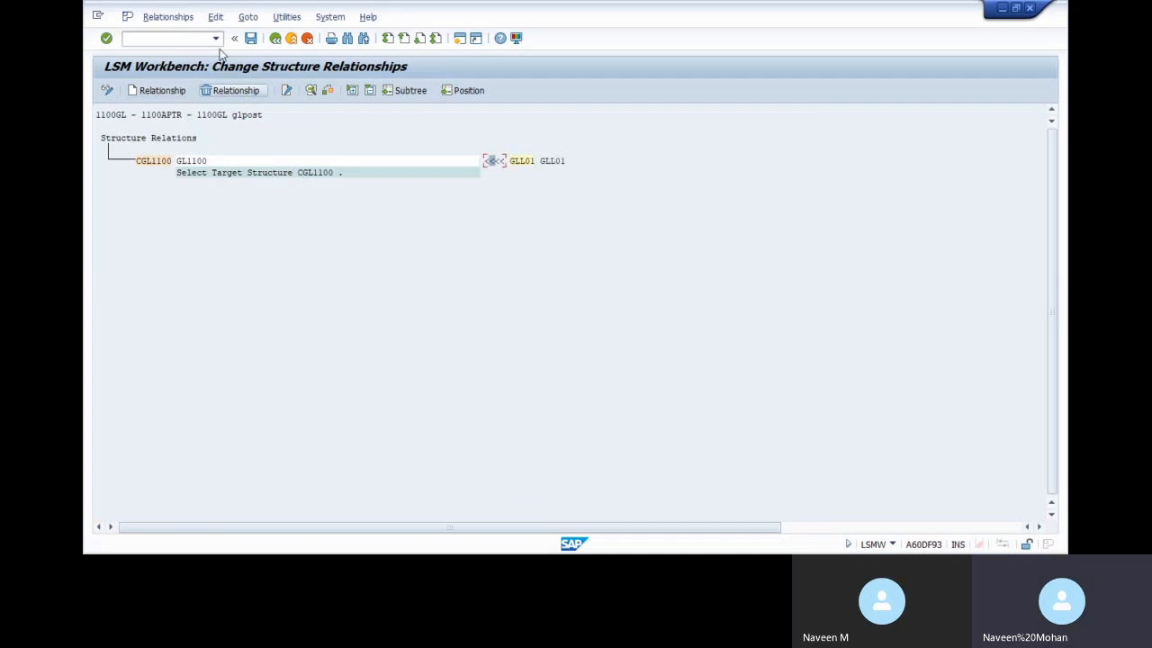
click(251, 38)
click(276, 38)
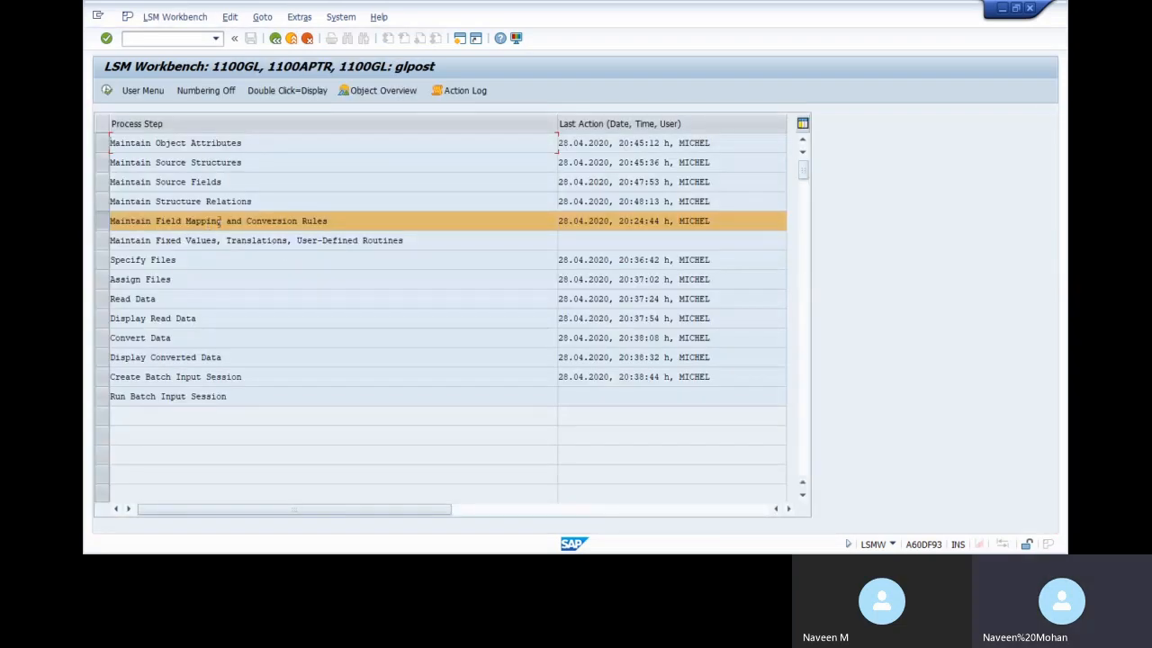
Start automatic field mapping for the field mapping and conversion rules step in change mode
double_click(221, 222)
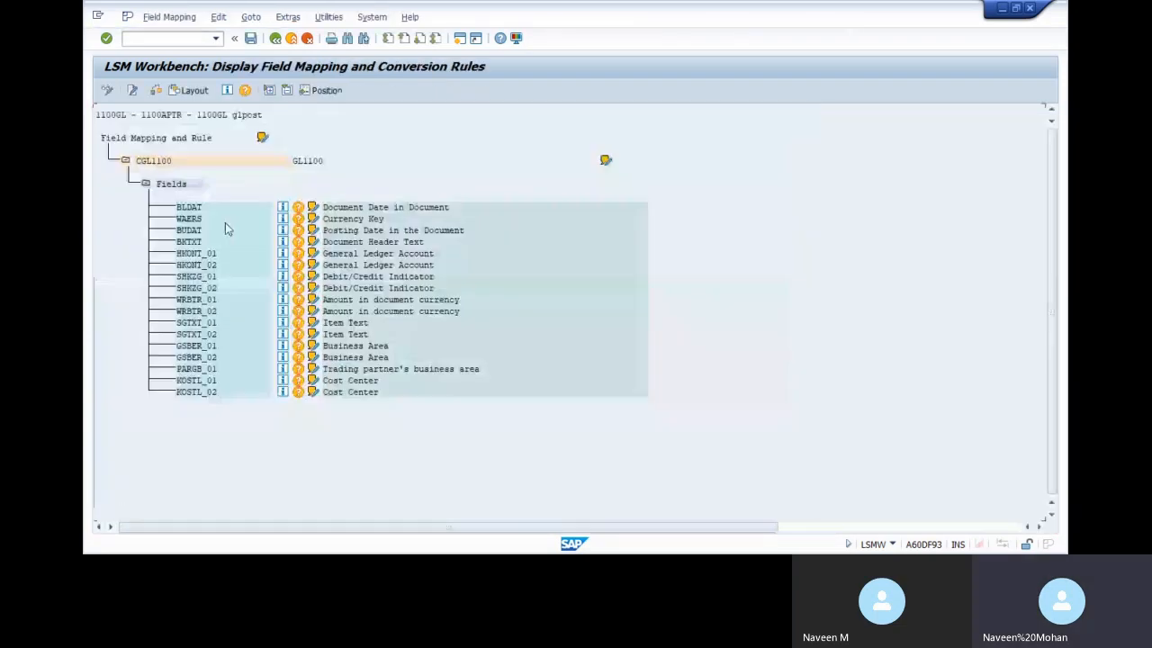
click(107, 92)
click(288, 17)
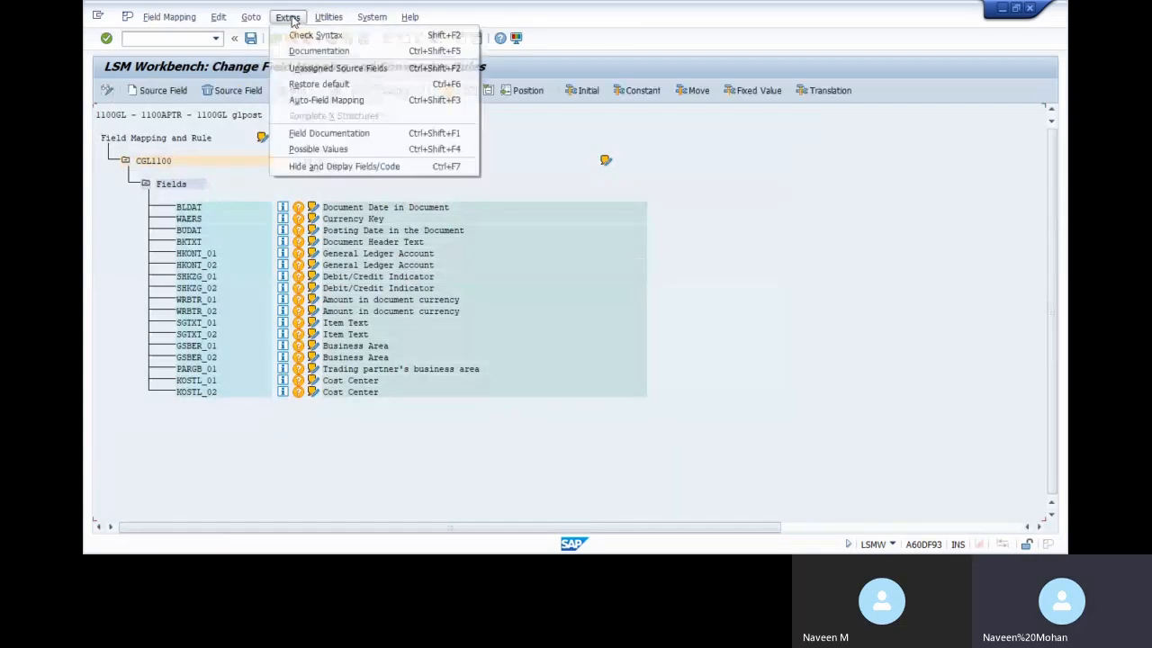
click(325, 99)
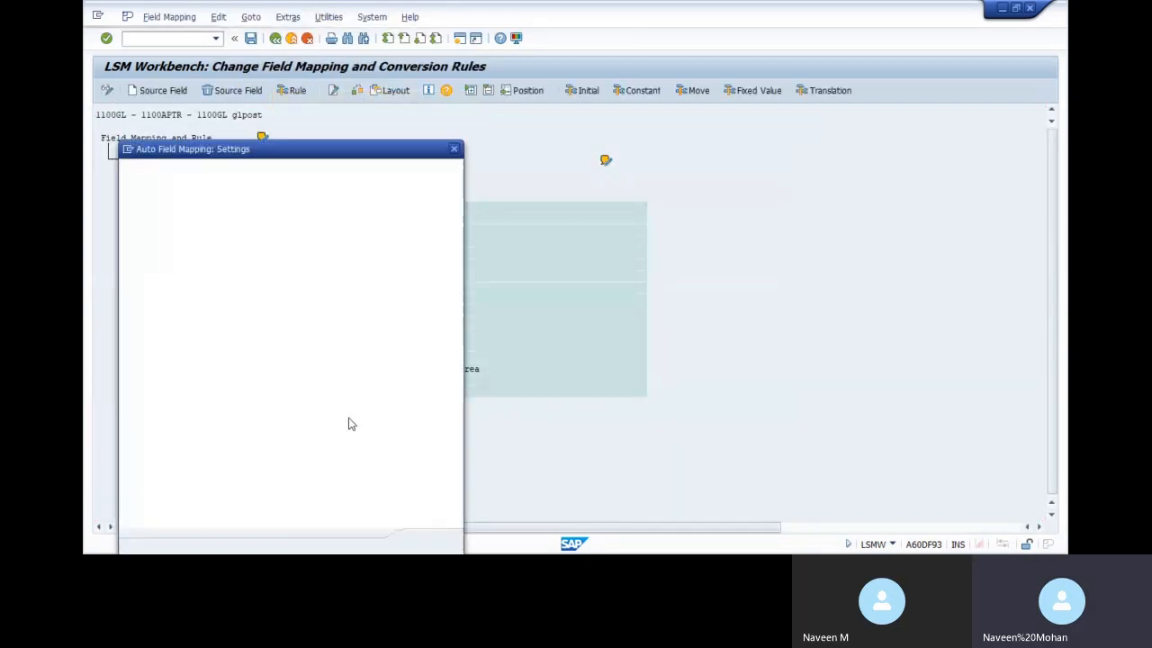
click(423, 542)
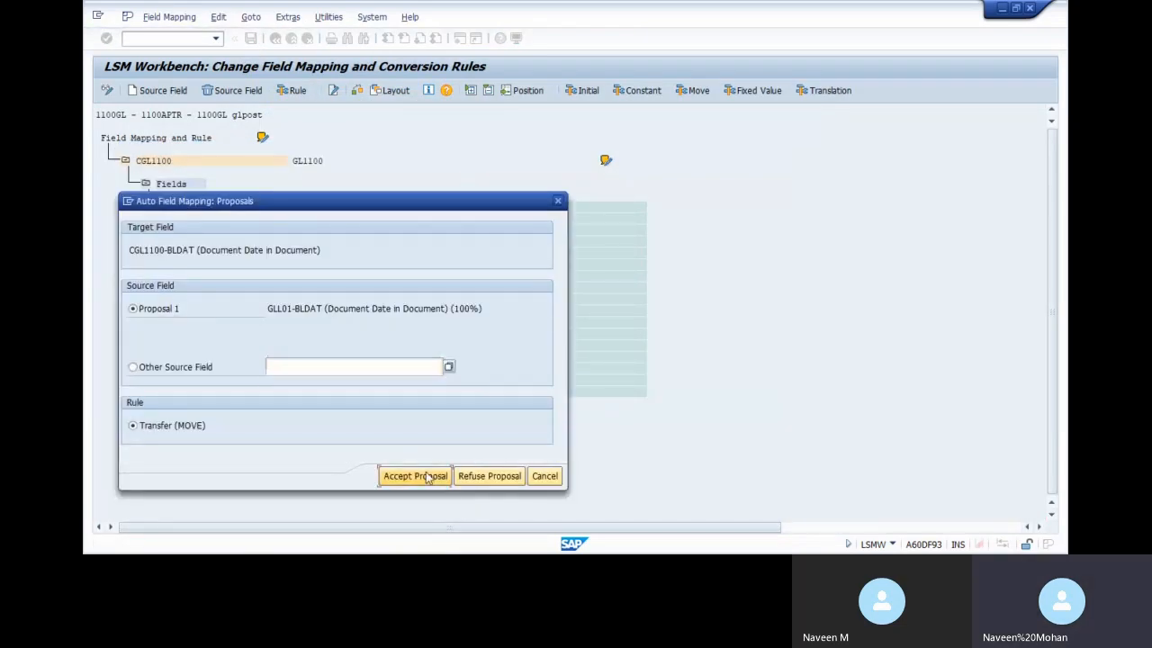
Accept the mapping proposals for BLDAT through SHKZG_02, using DDMMYYYY format for the date fields
click(428, 476)
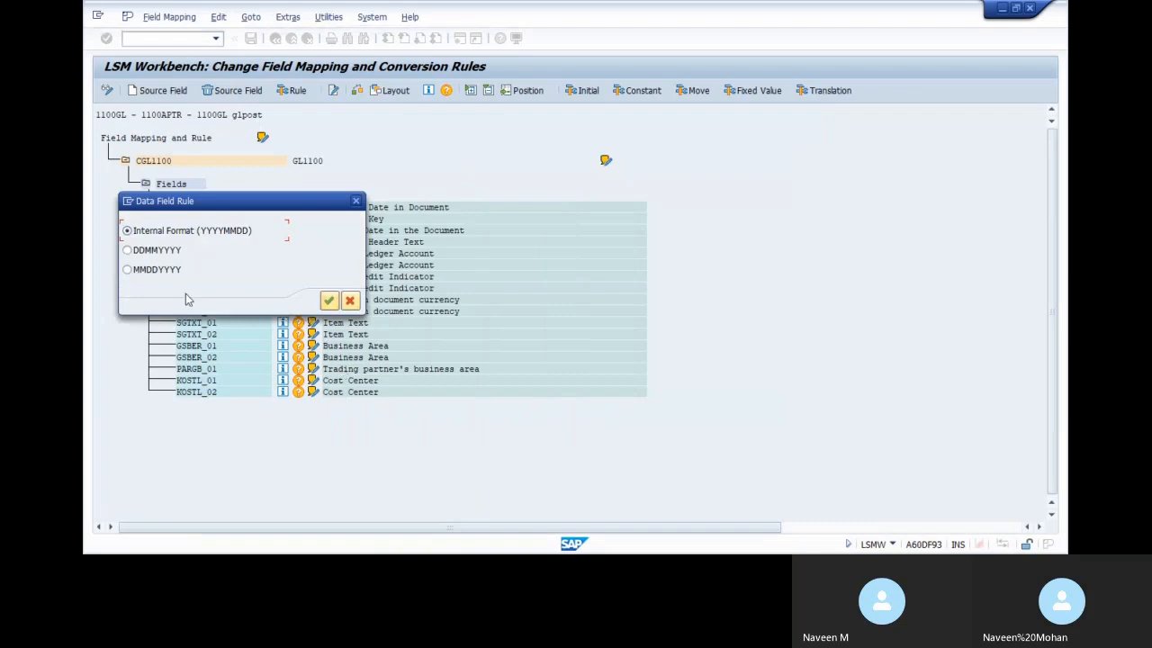
click(142, 251)
click(329, 301)
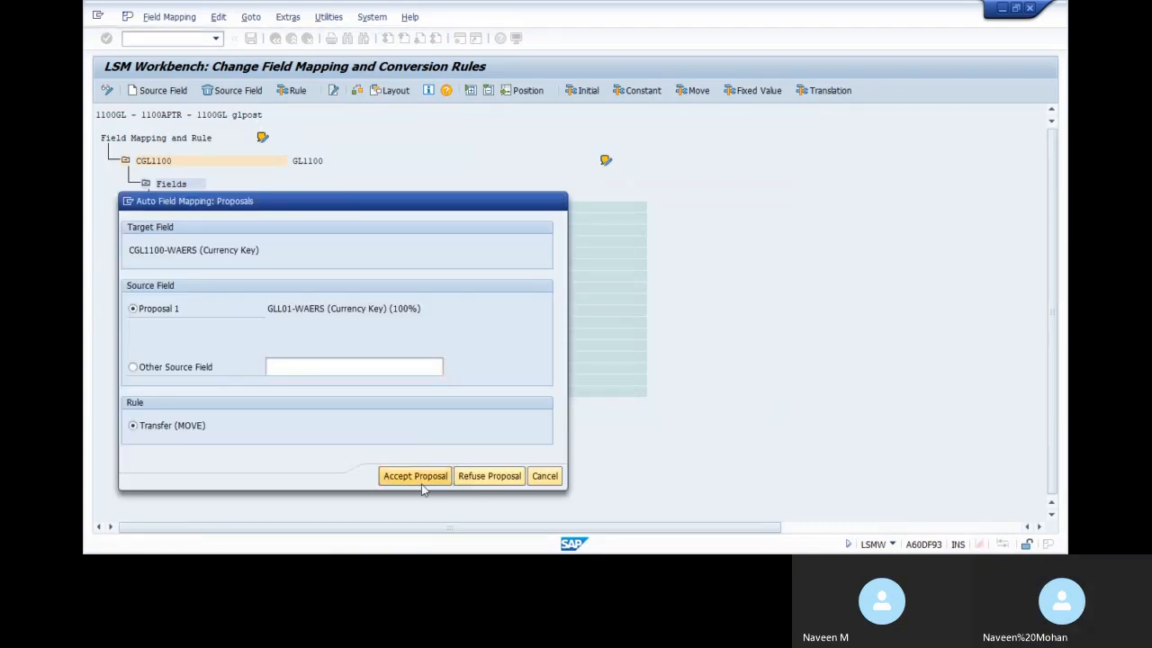
click(420, 476)
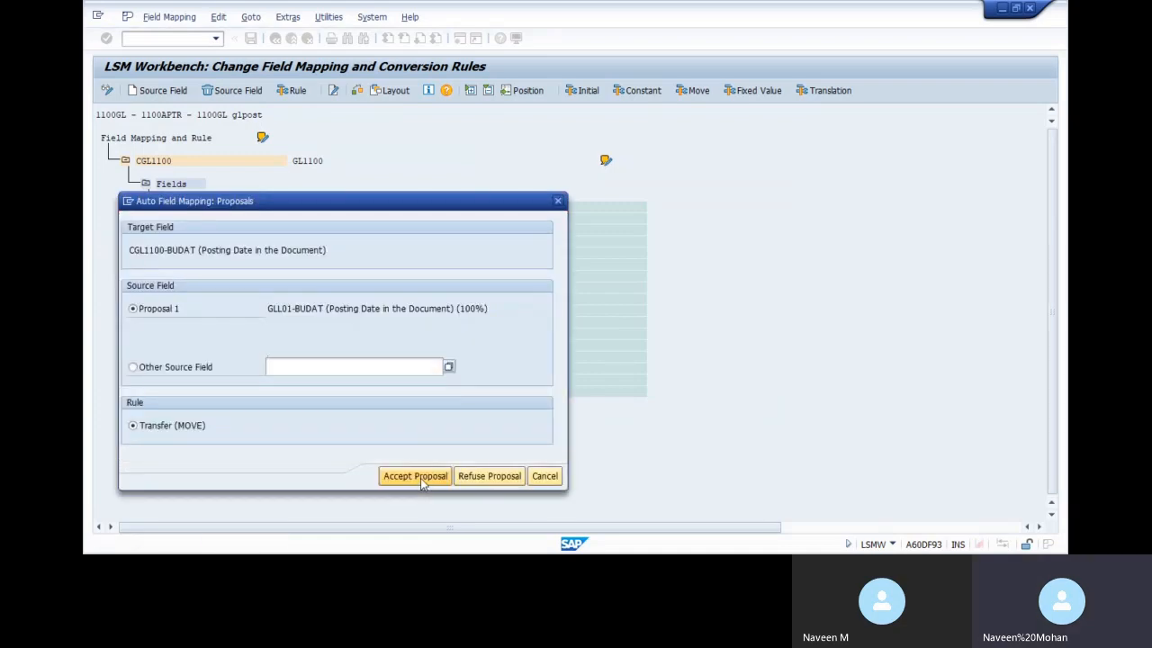
click(420, 478)
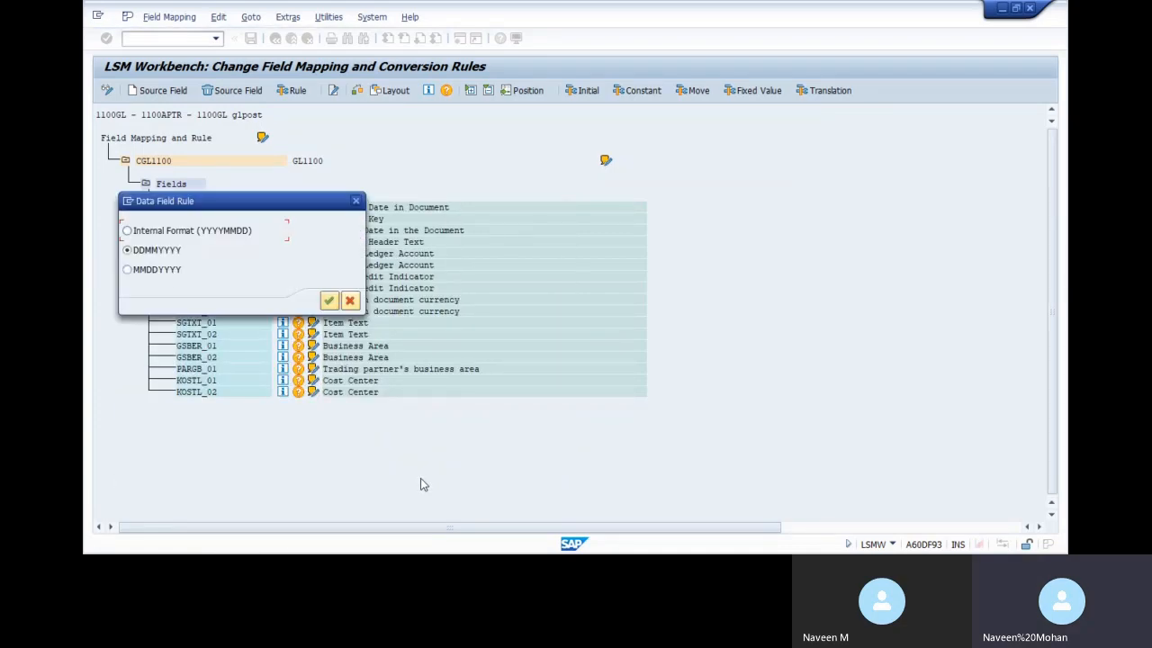
click(328, 300)
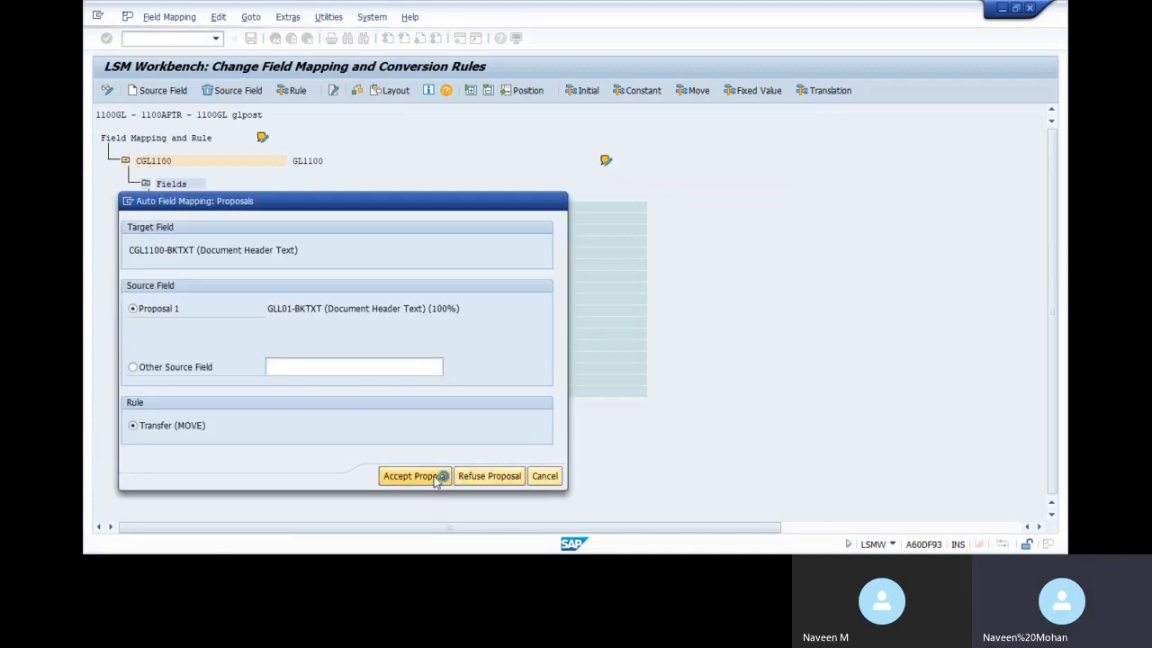
click(435, 478)
click(433, 476)
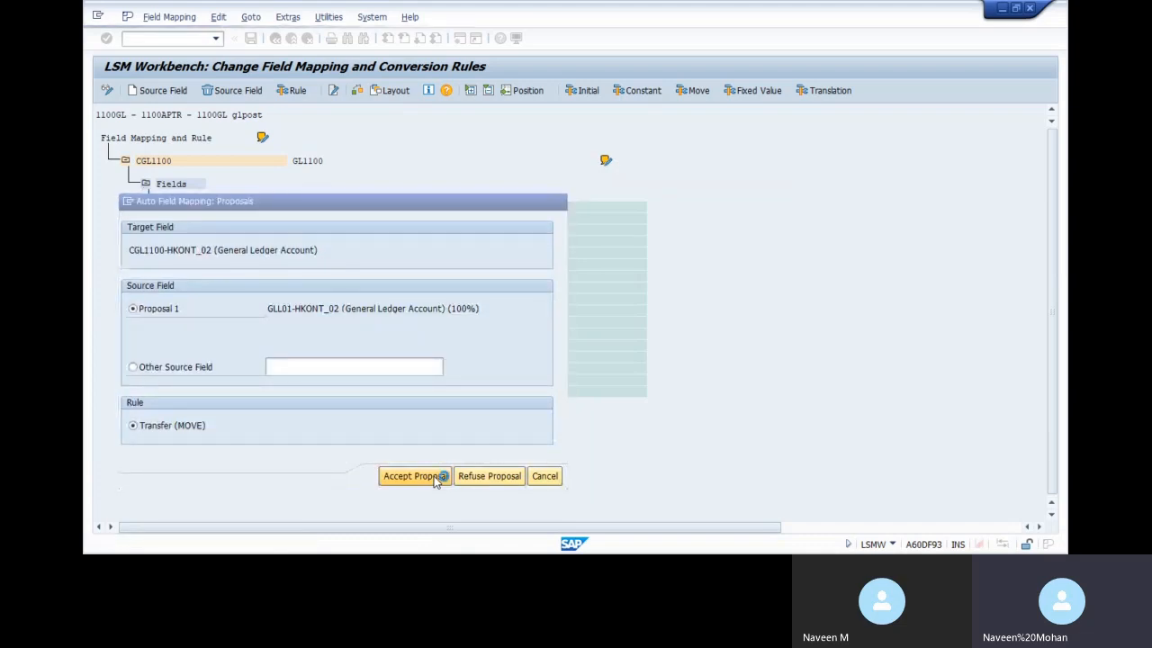
click(434, 476)
click(434, 476)
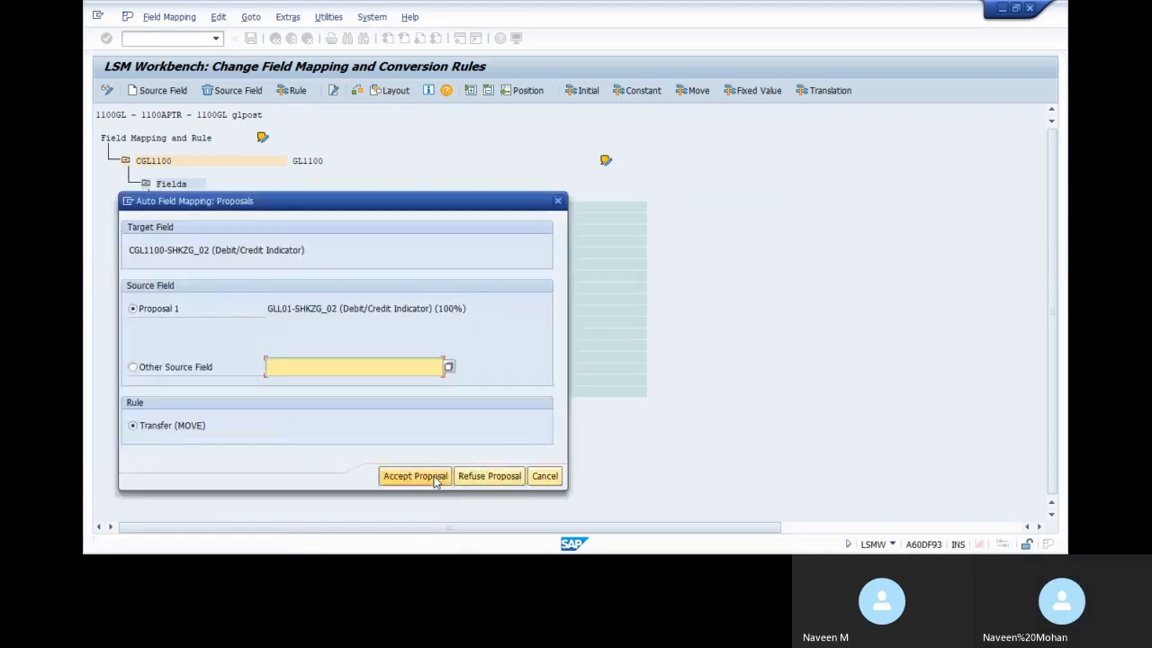
click(433, 477)
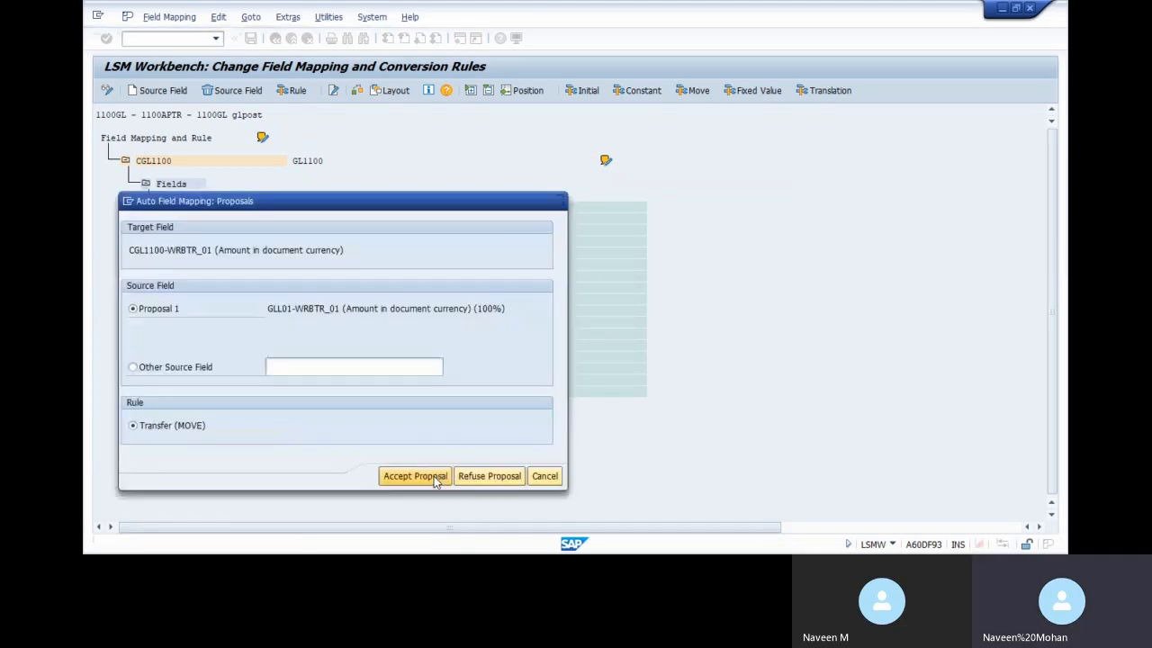
Accept the remaining proposals from WRBTR_01 to KOSTL_02 and confirm the mapping-complete message
click(433, 476)
click(434, 476)
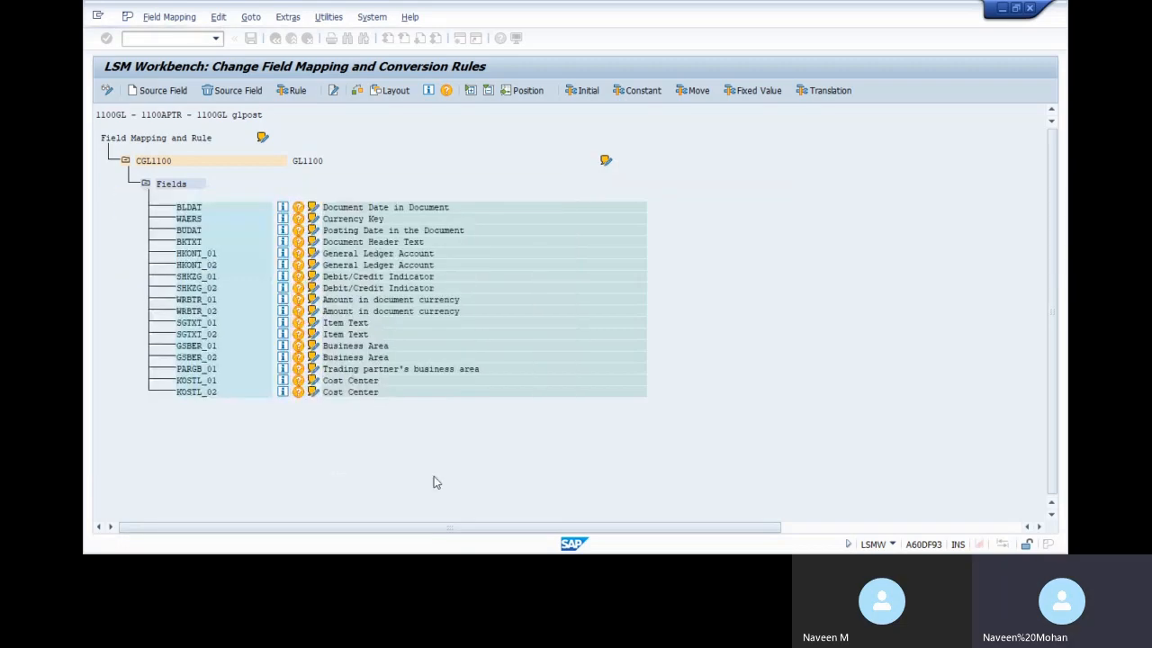
click(434, 476)
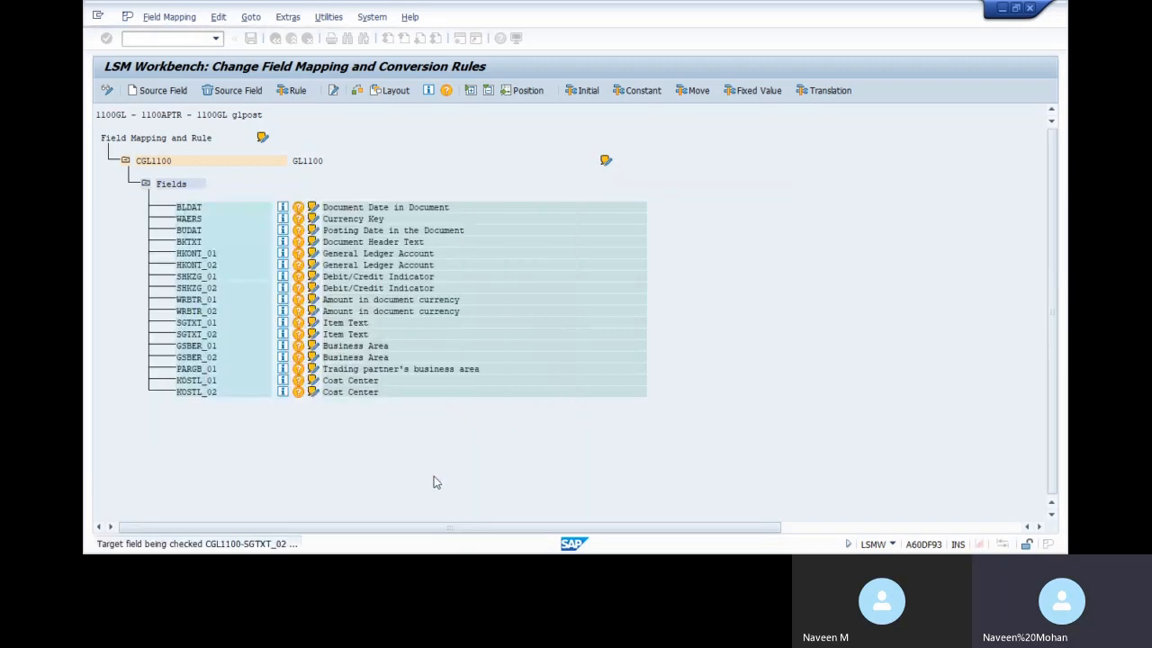
click(434, 476)
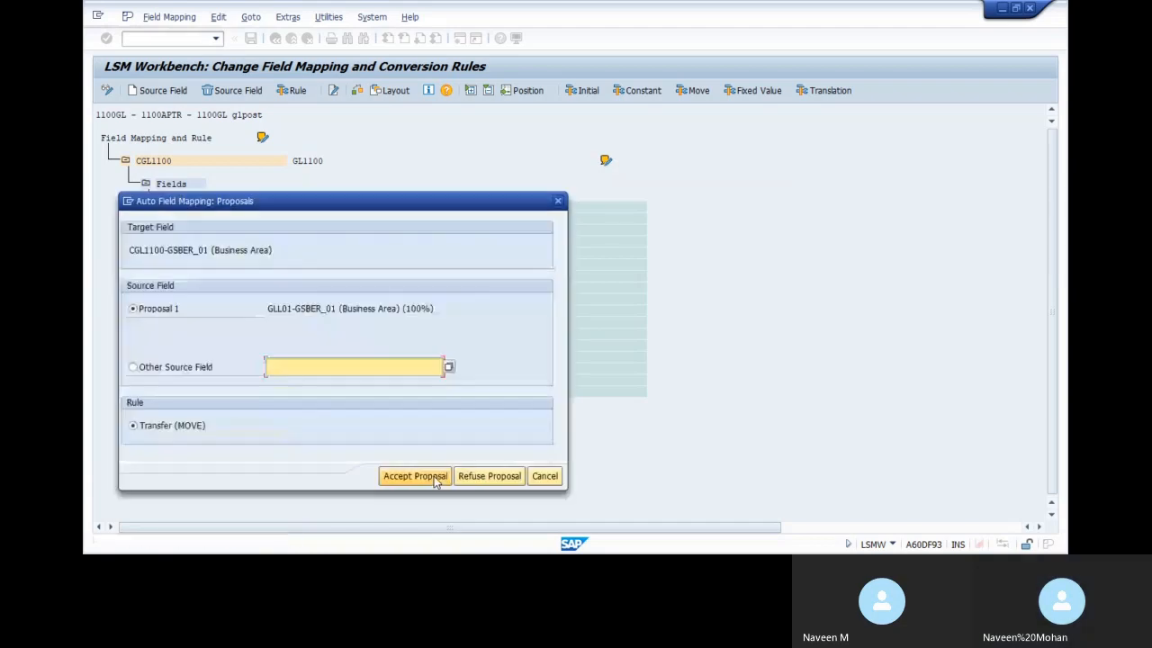
click(433, 476)
click(434, 477)
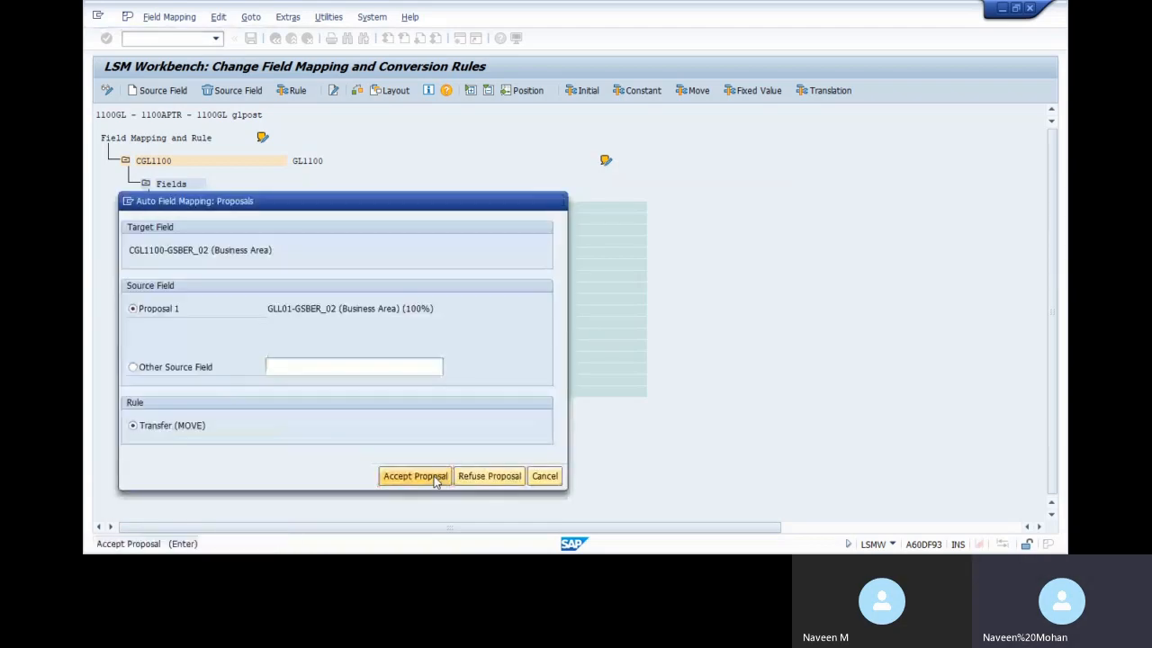
click(433, 477)
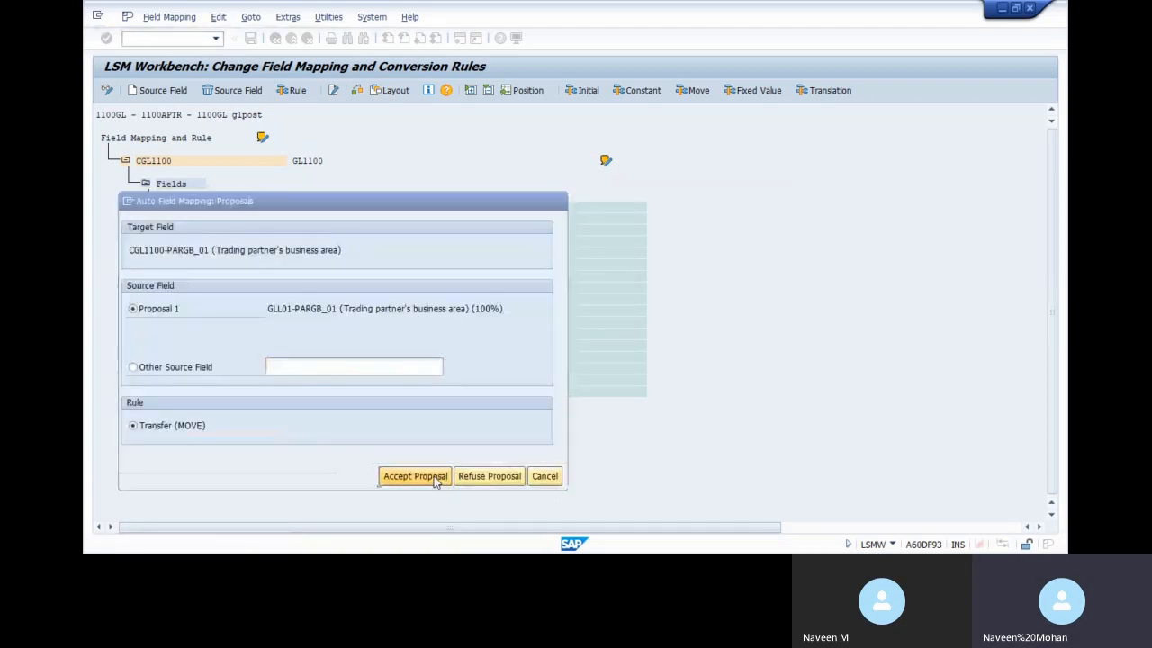
click(433, 476)
click(433, 476)
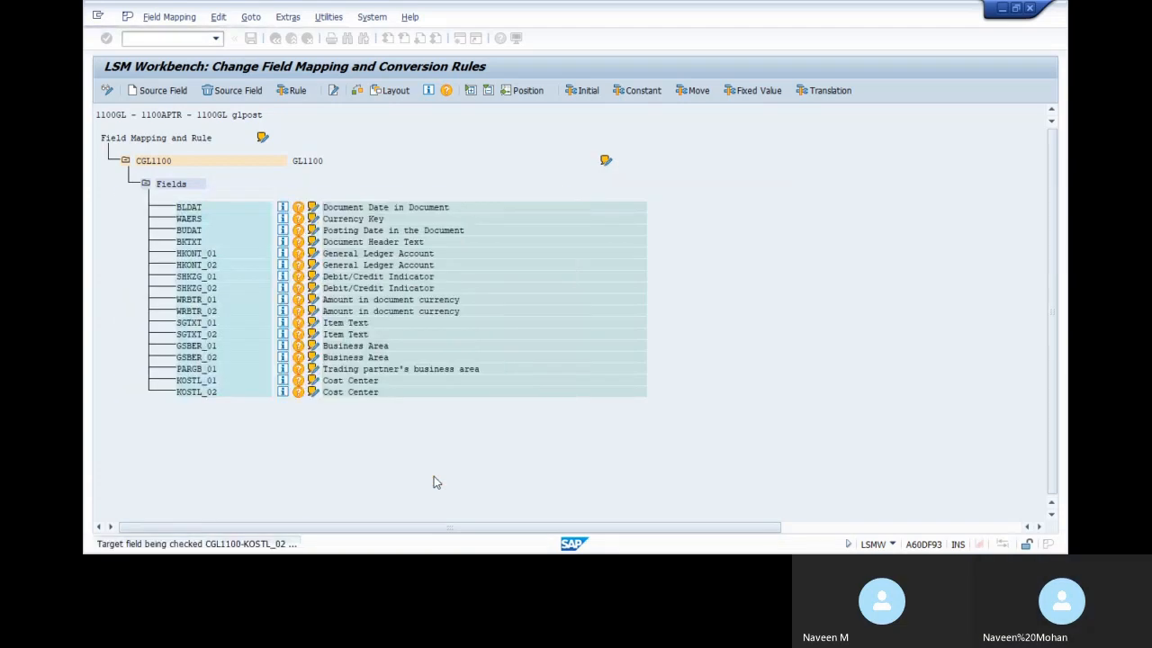
click(435, 480)
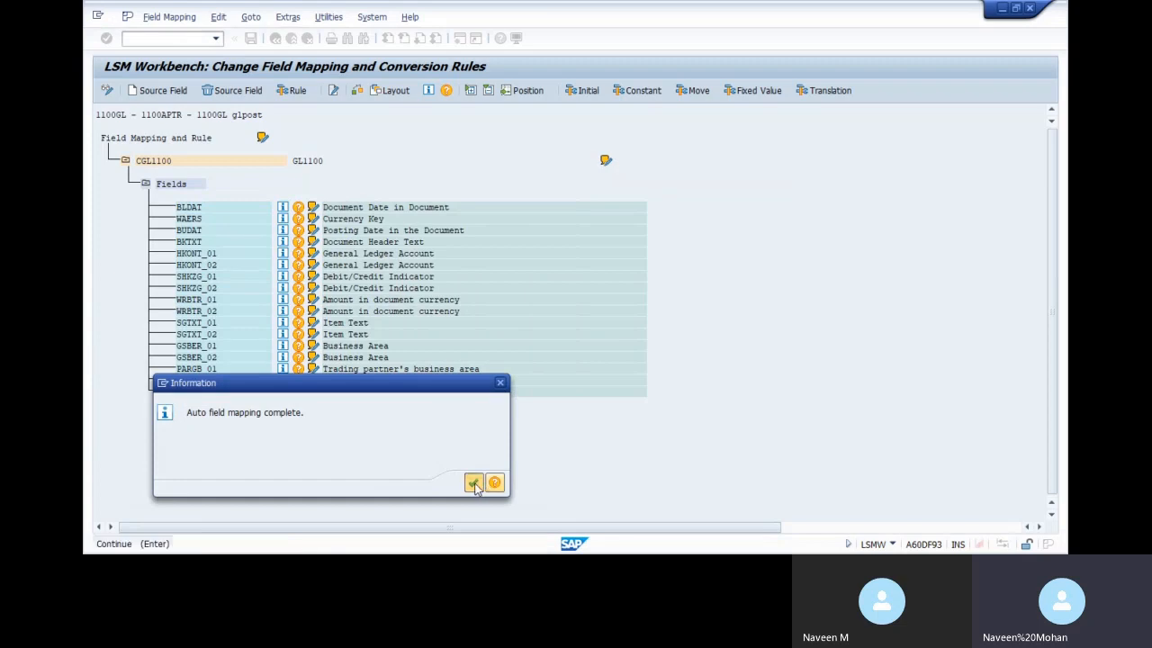
click(474, 483)
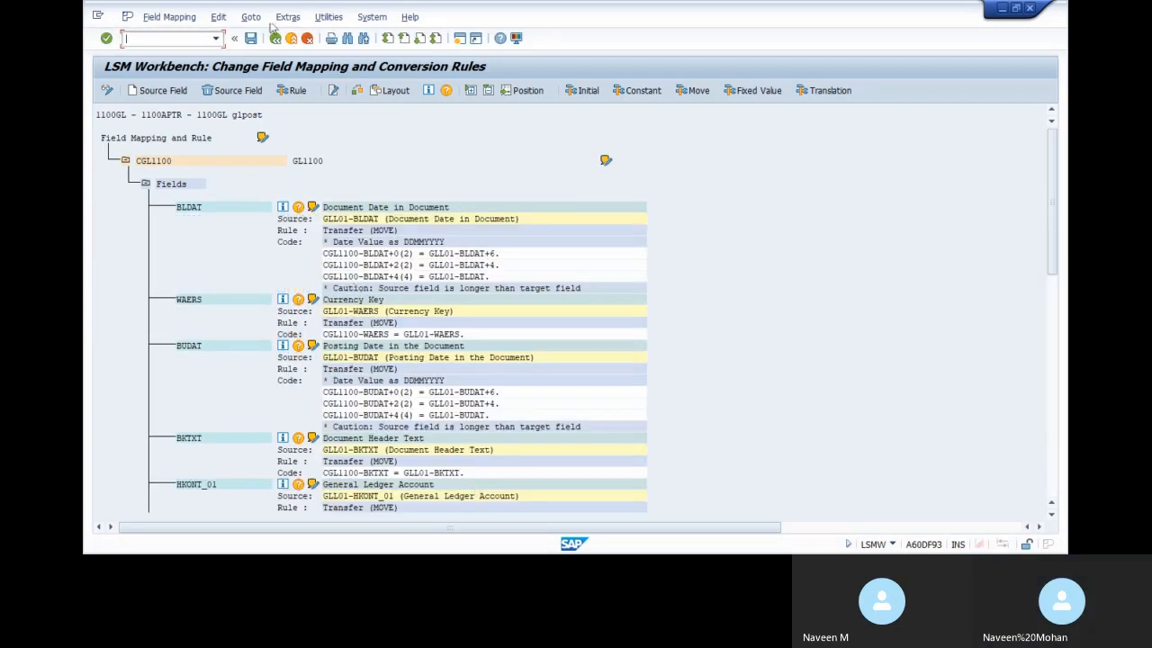
click(275, 38)
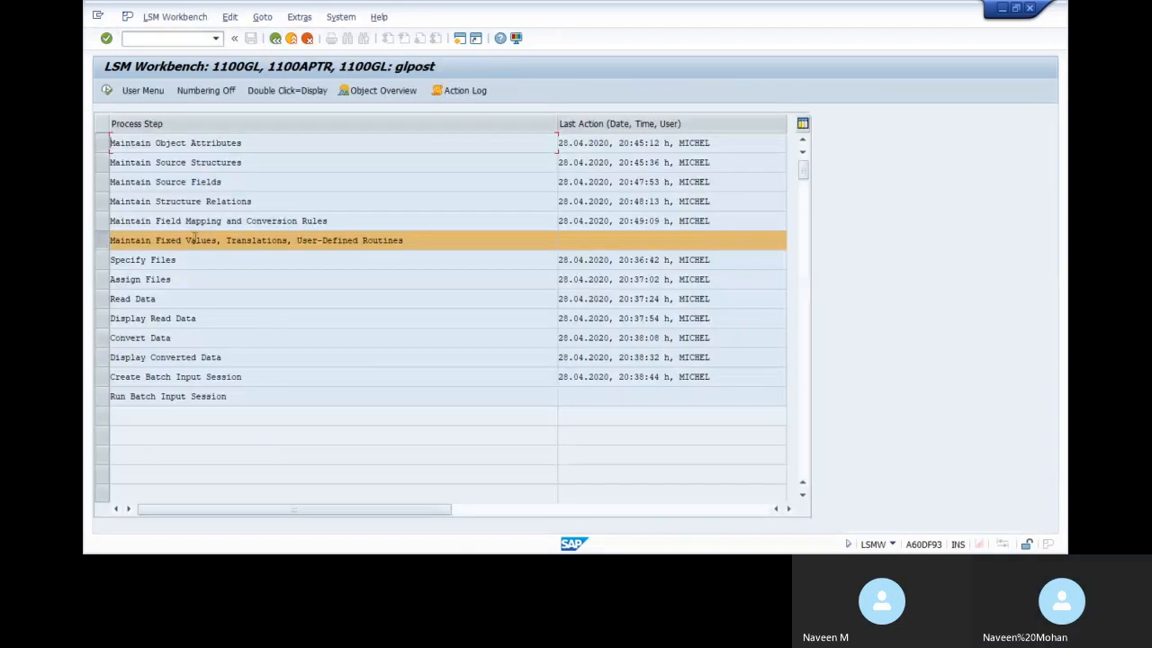
View the 'Maintain Fixed Values, Translations, User-Defined Routines' step, then return to the GL POST workbook
double_click(192, 238)
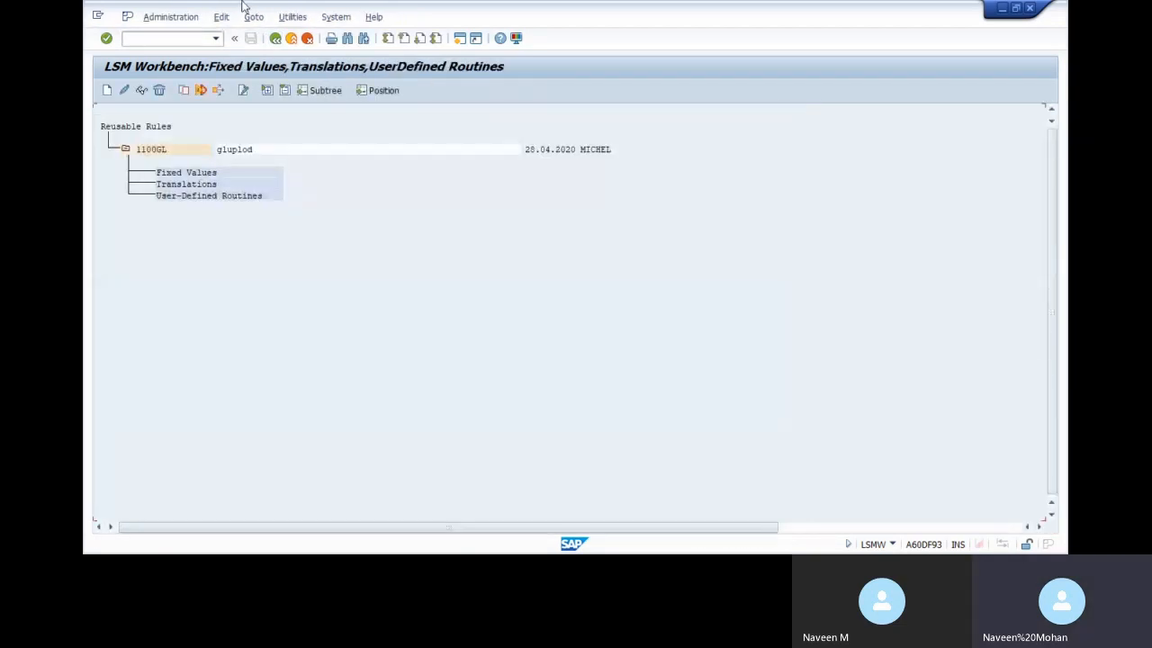
click(276, 38)
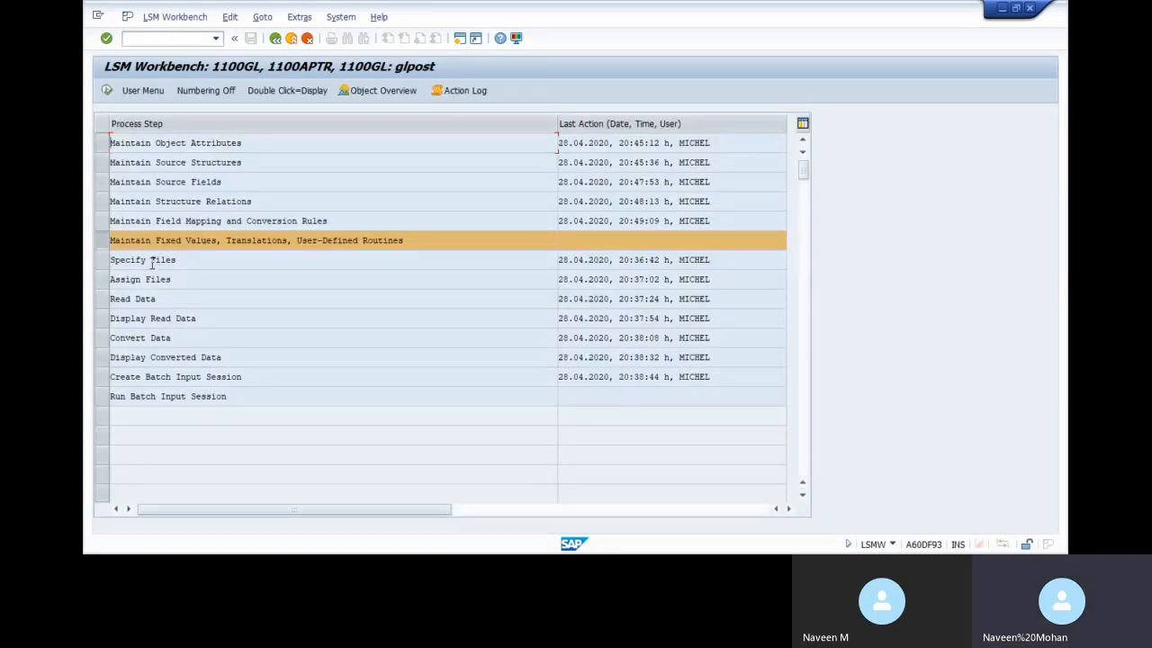
key(alt+Tab)
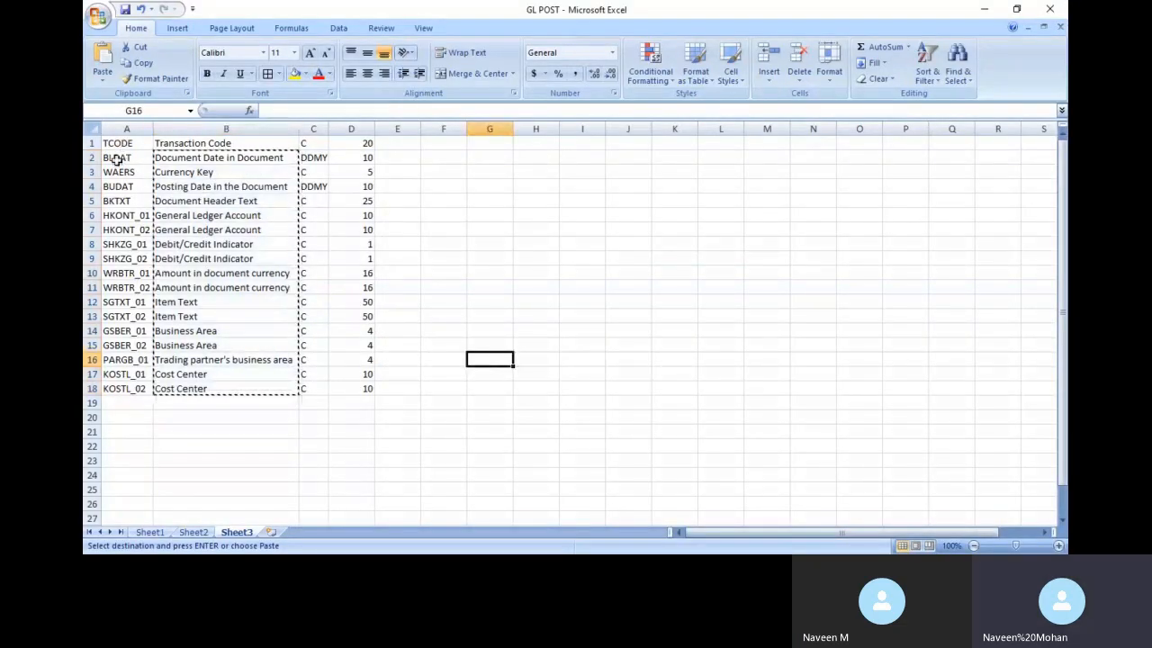
Paste the field names and descriptions transposed into rows 1–2 of a new Sheet4
drag(116, 158, 298, 389)
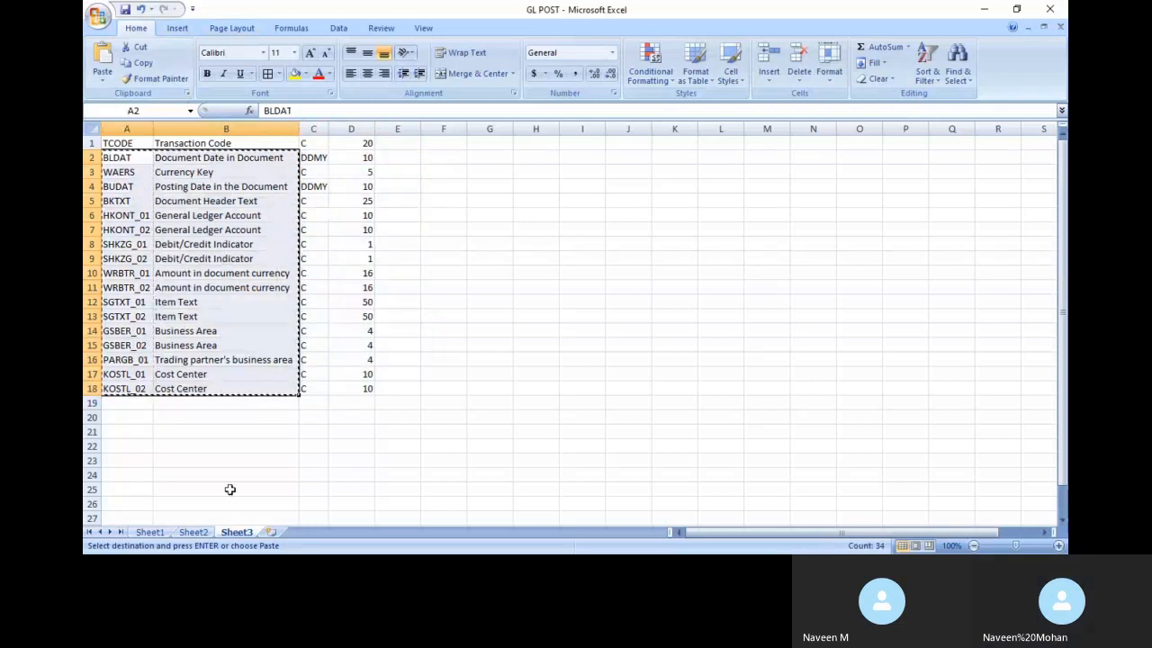
click(271, 532)
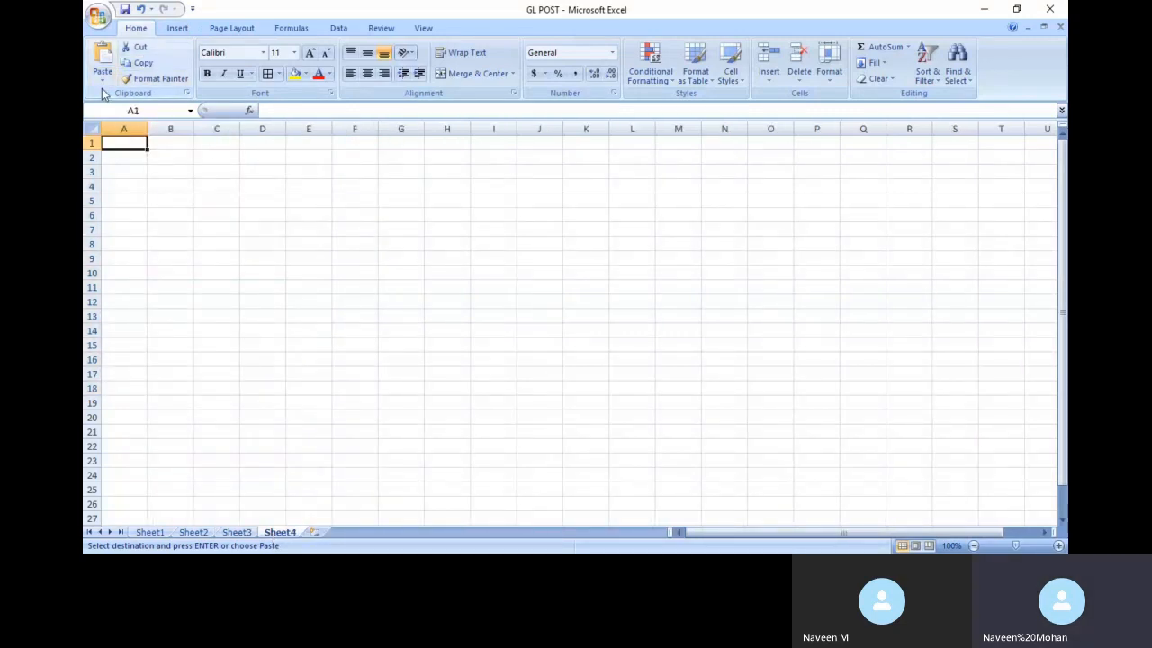
click(102, 81)
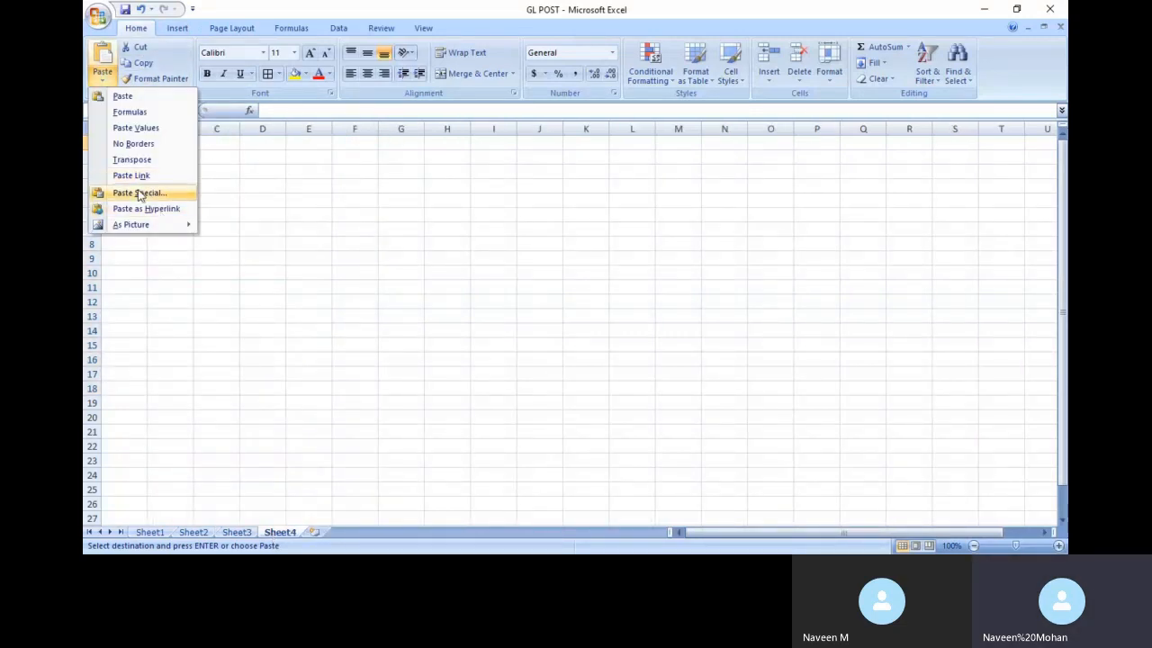
click(140, 193)
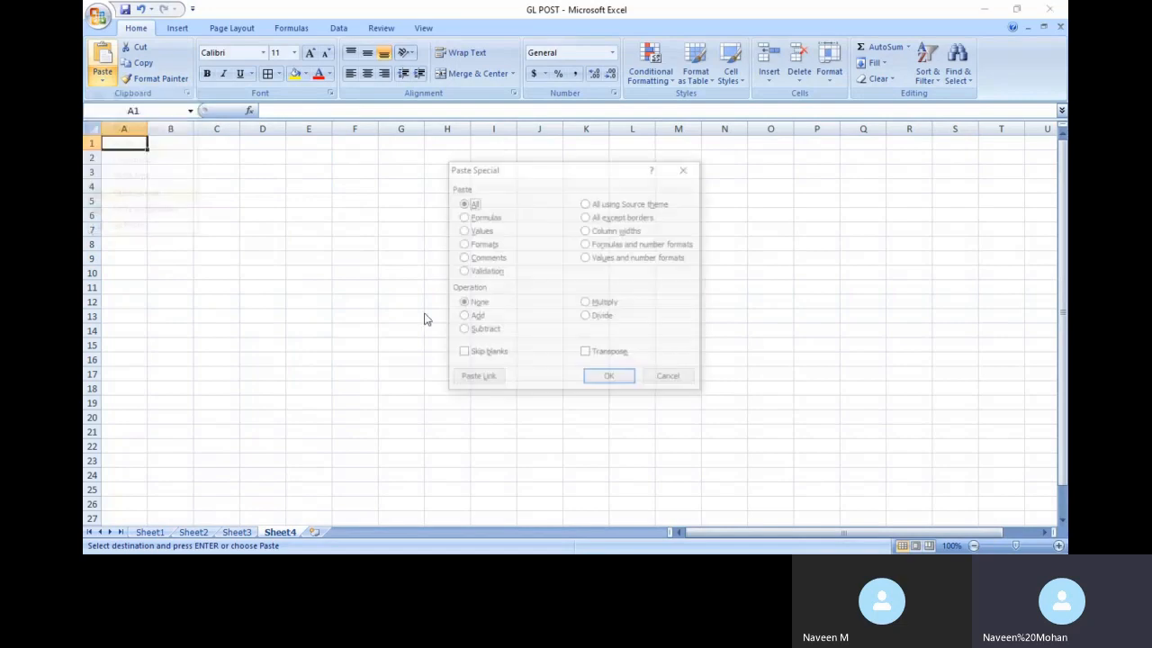
click(597, 355)
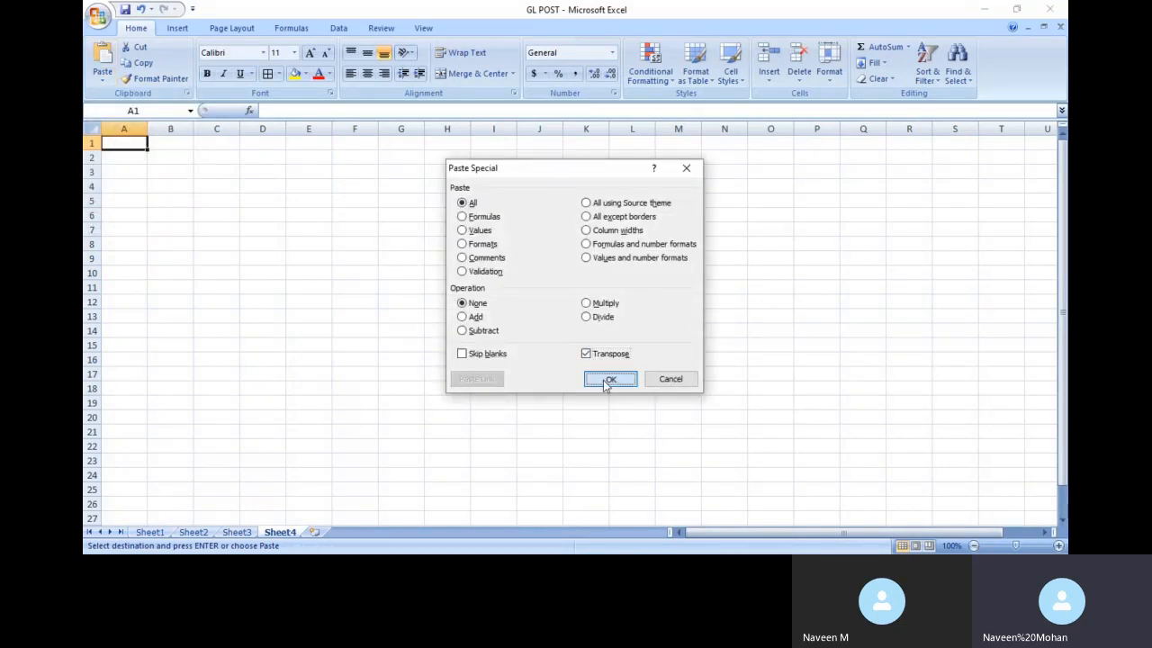
click(609, 379)
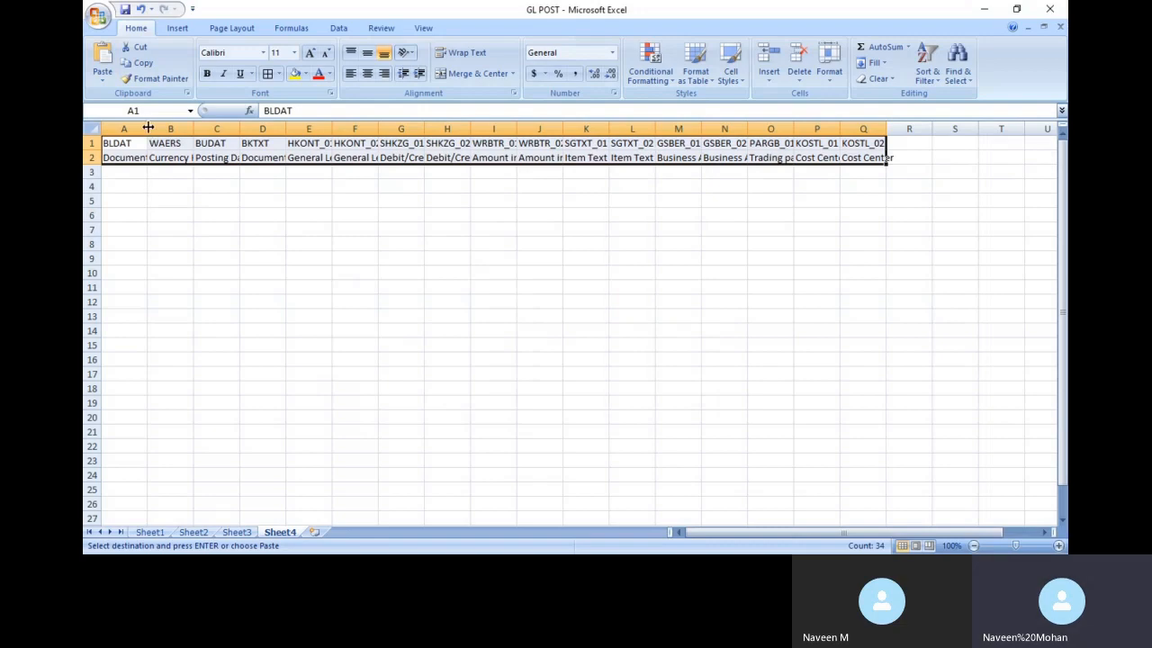
click(94, 131)
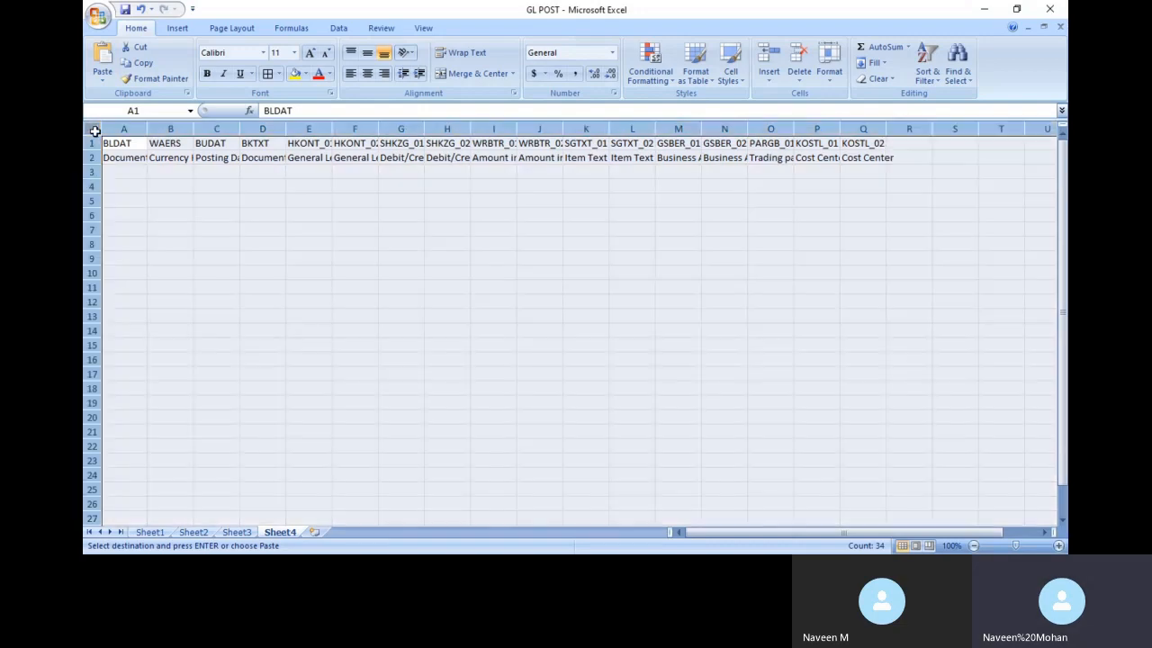
click(182, 234)
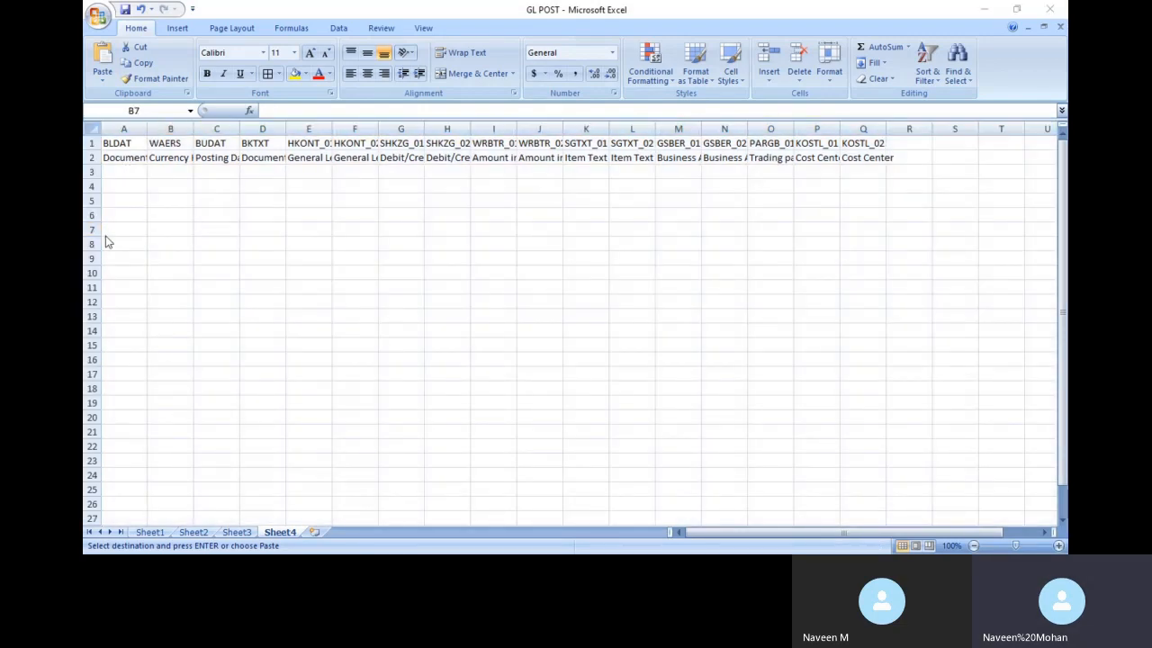
Look up the CGL1100 recording's sample values in SAP, then go to cell A3
key(alt+Tab)
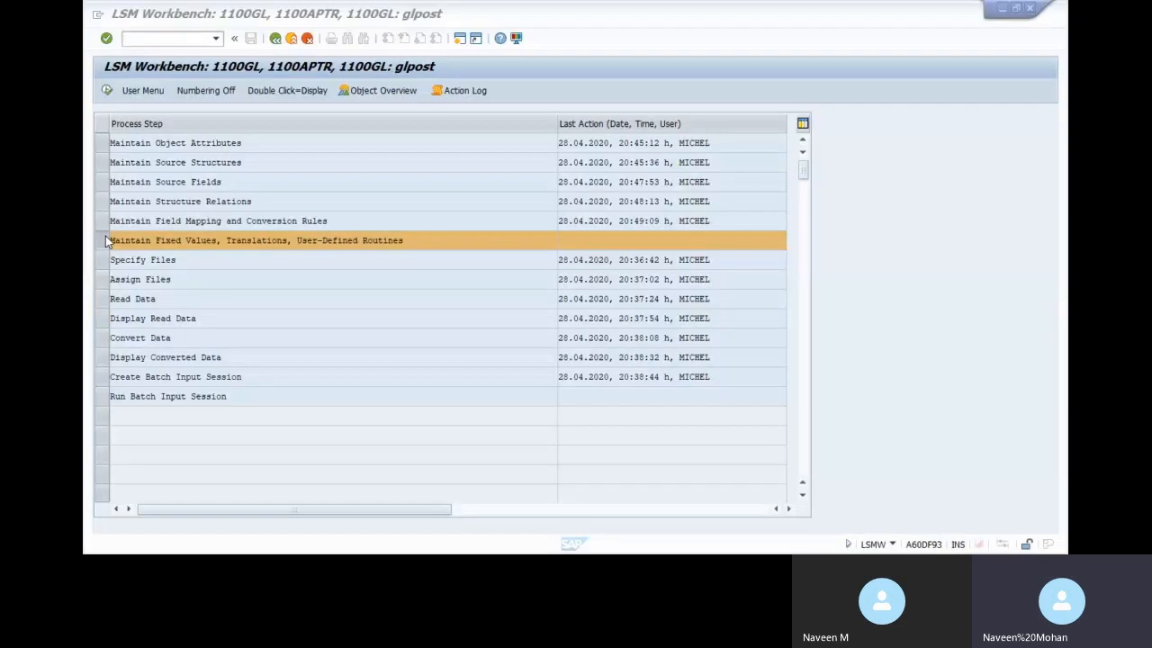
double_click(226, 144)
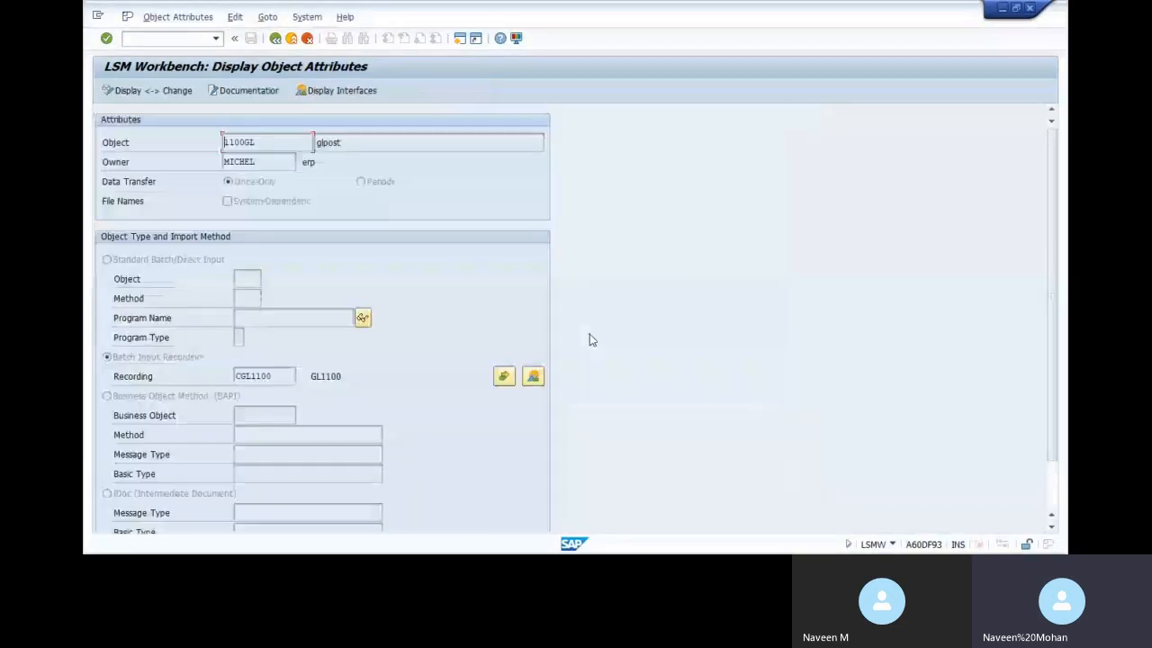
click(534, 376)
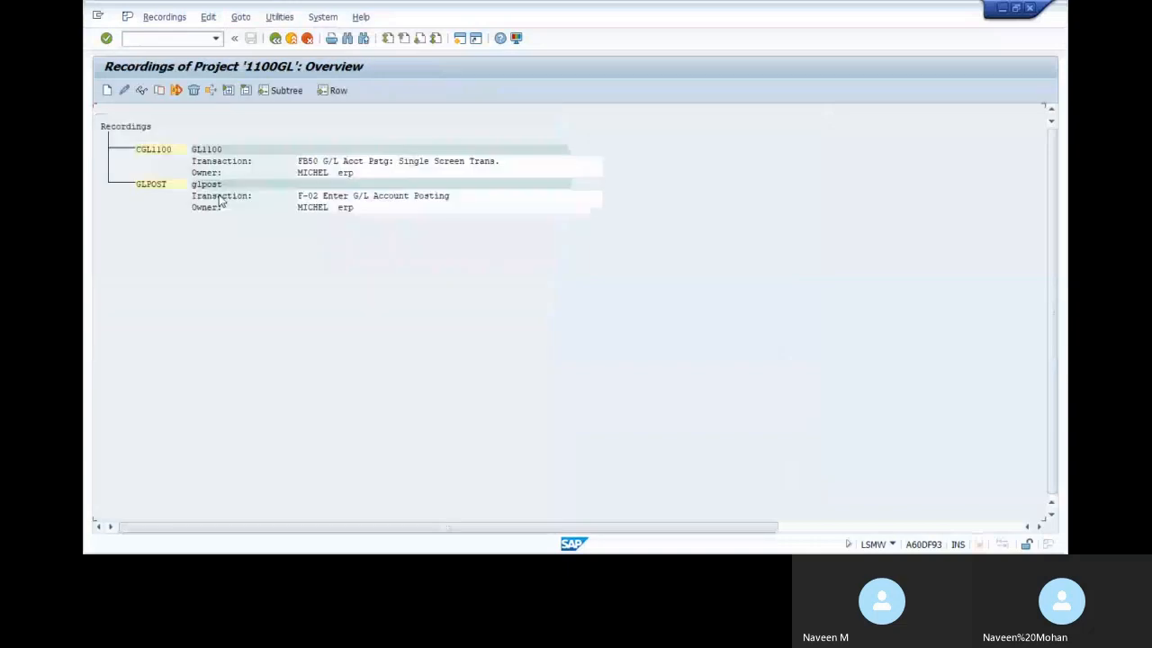
double_click(337, 169)
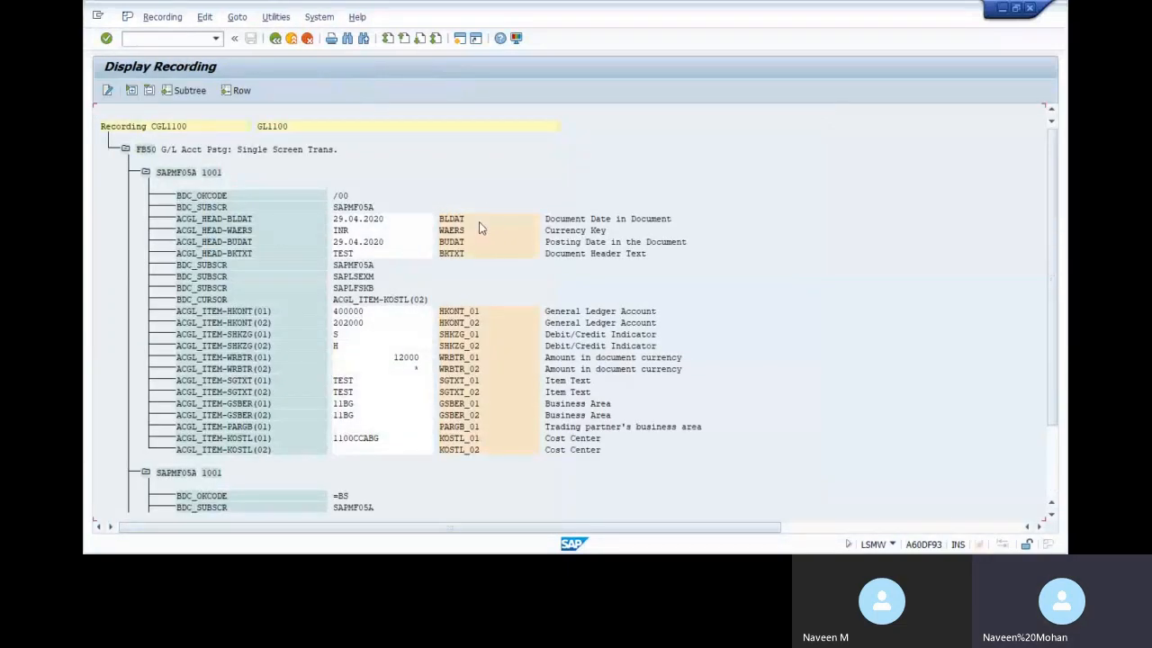
key(alt+Tab)
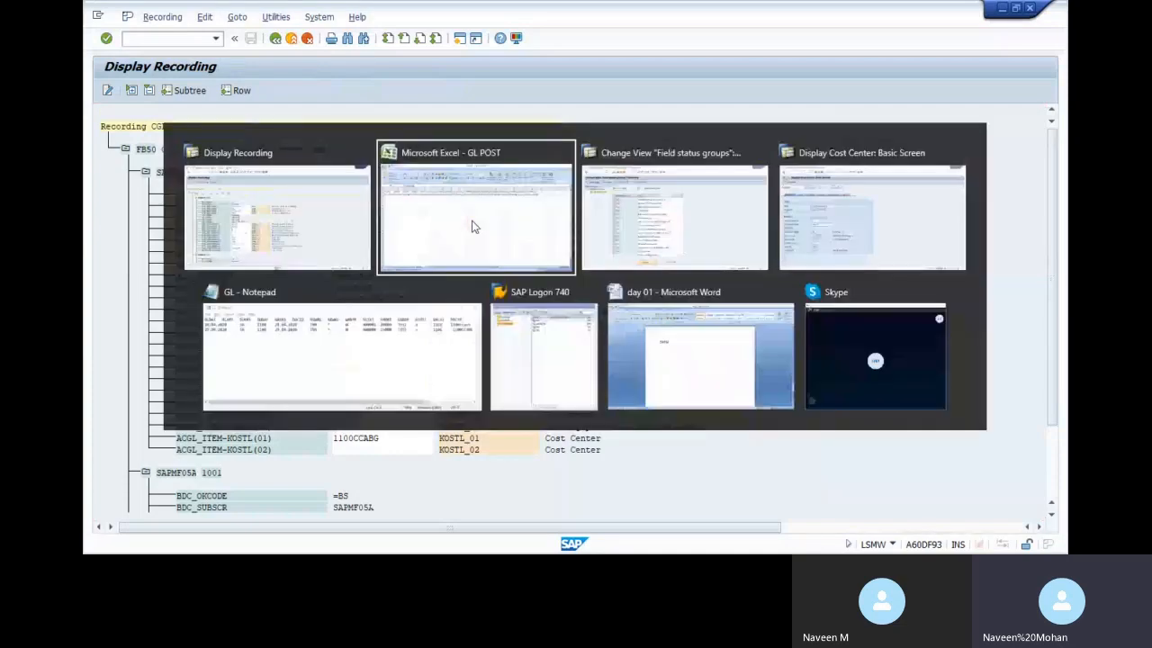
click(126, 176)
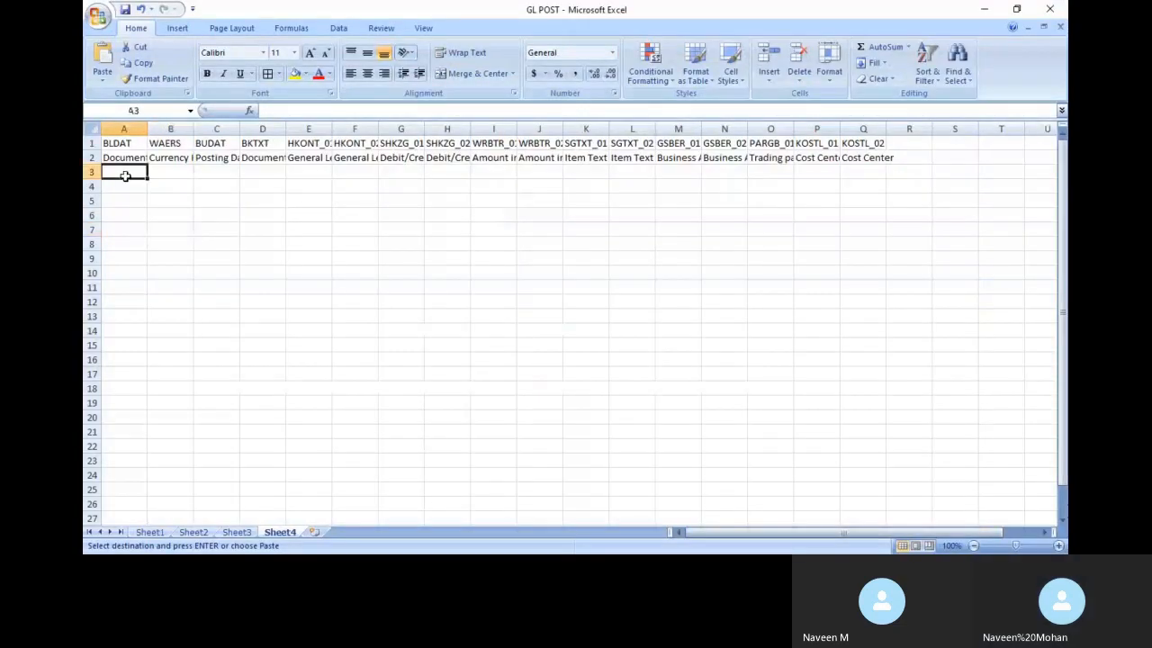
Fill row 3 with document date 28., currency INR, posting date 28.04.2020 and header text TEST
text(28.04.2020)
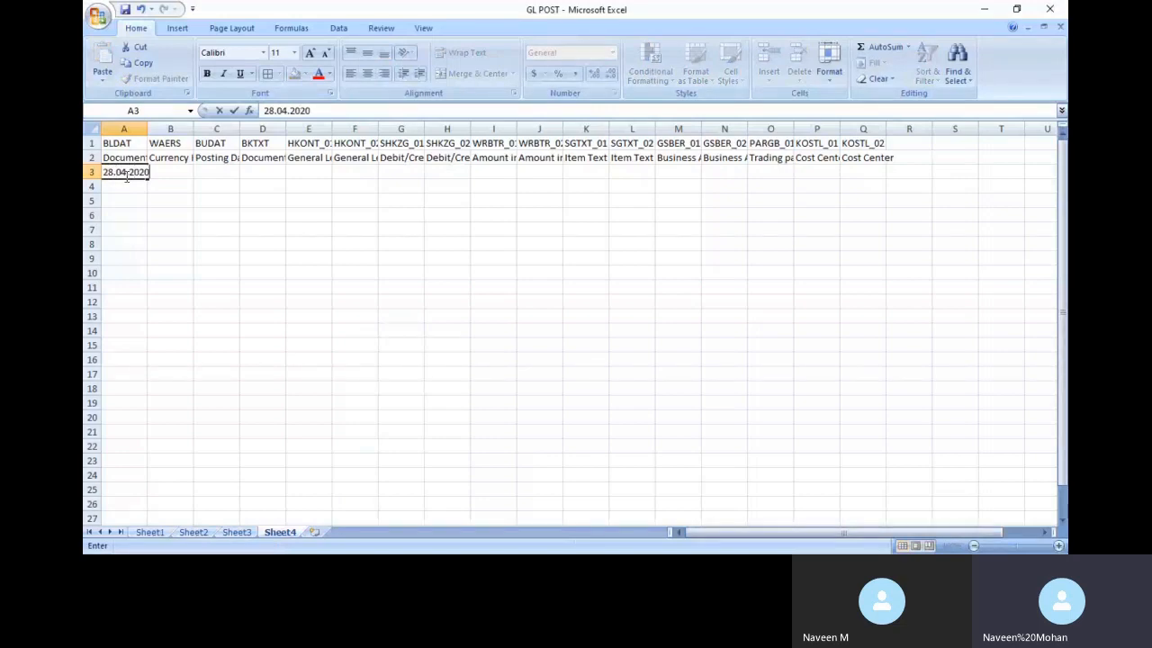
key(Tab)
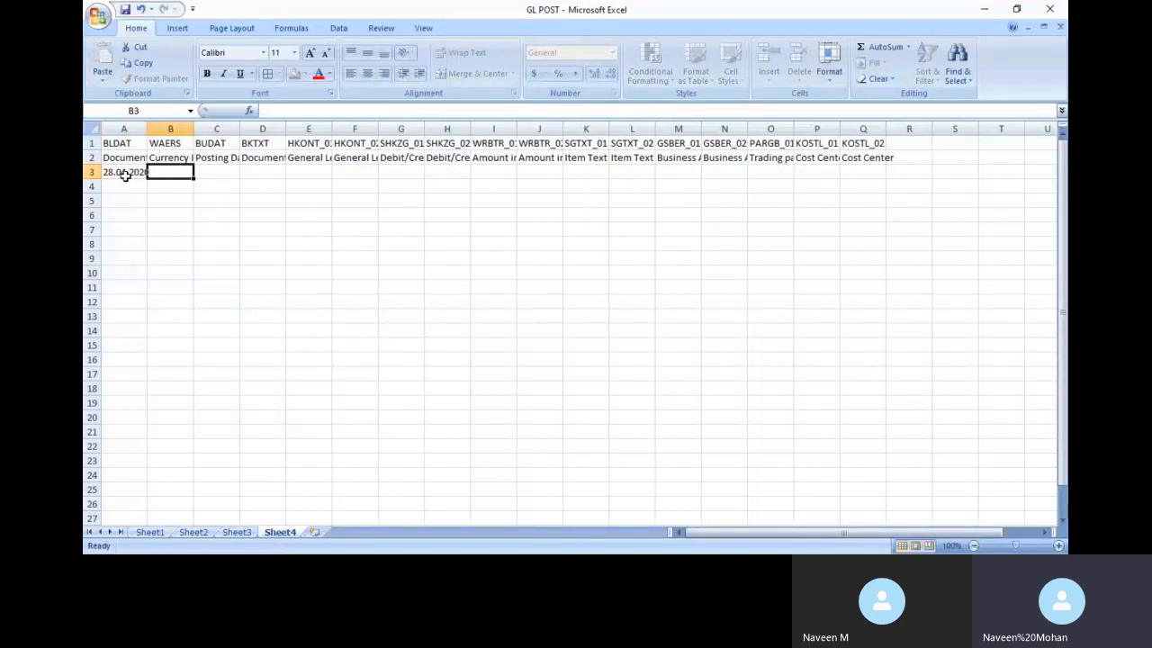
text(INR)
key(alt+Tab)
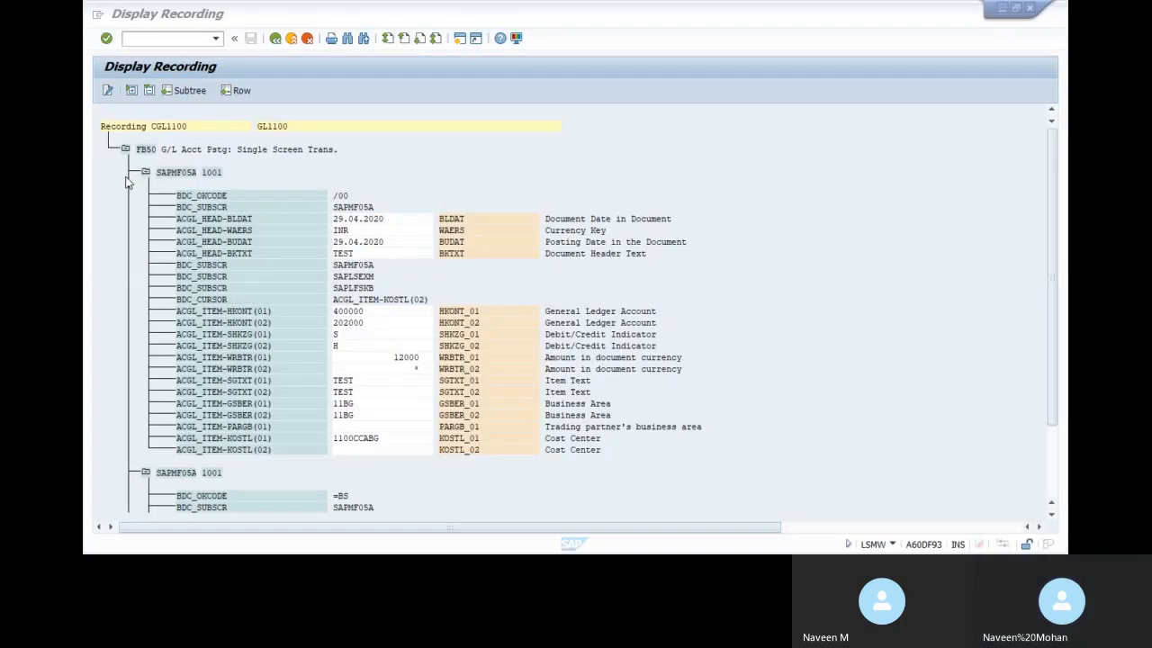
key(alt+Tab)
key(Tab)
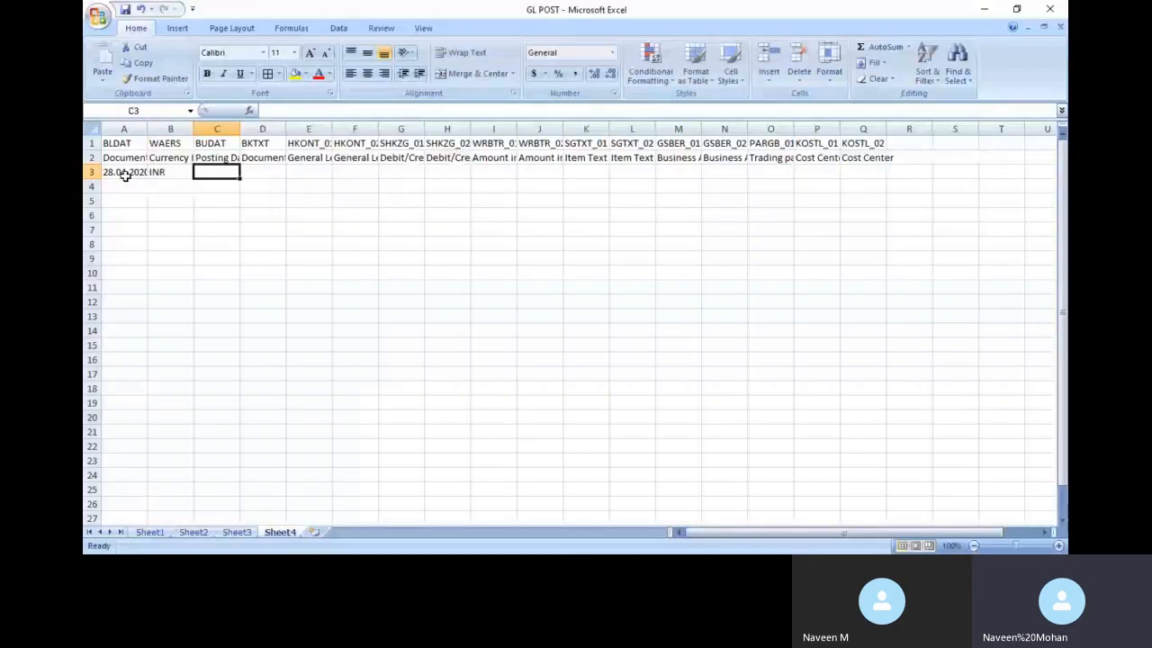
text(28.04.2020)
key(Tab)
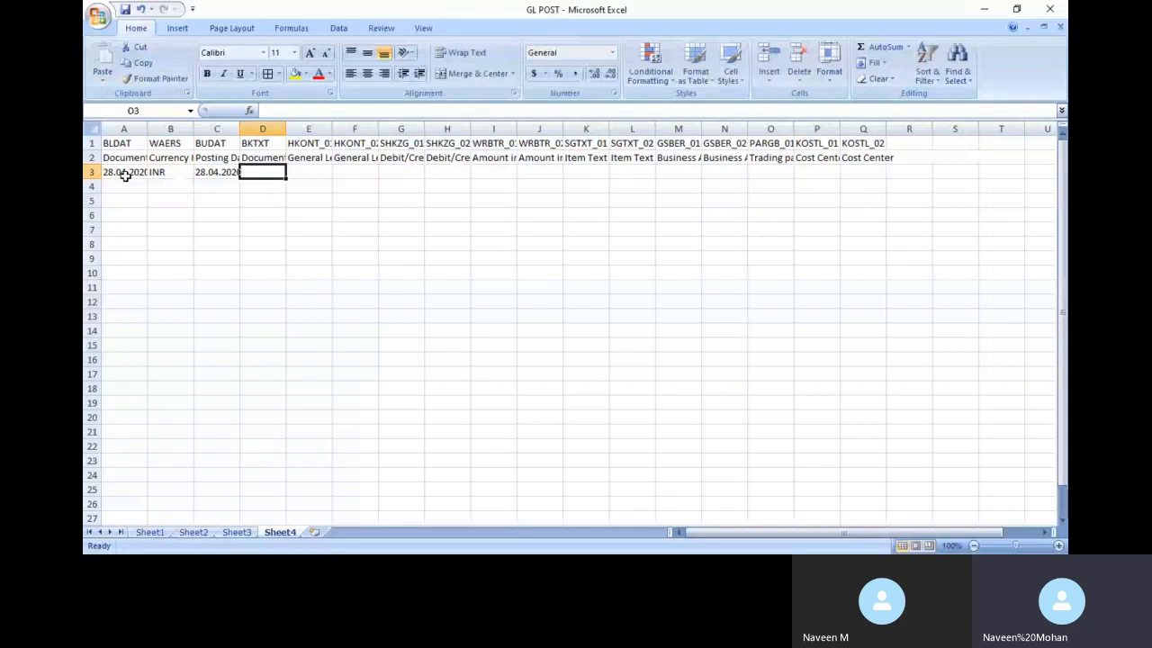
key(alt+Tab)
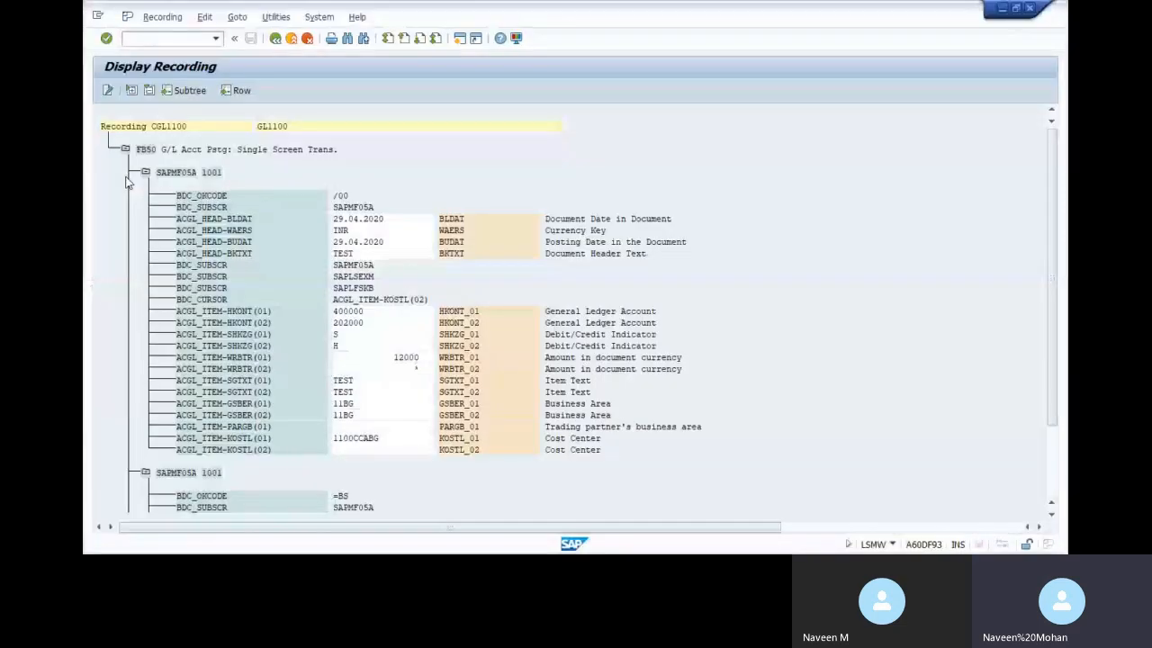
key(alt+Tab)
text(TEST)
key(Tab)
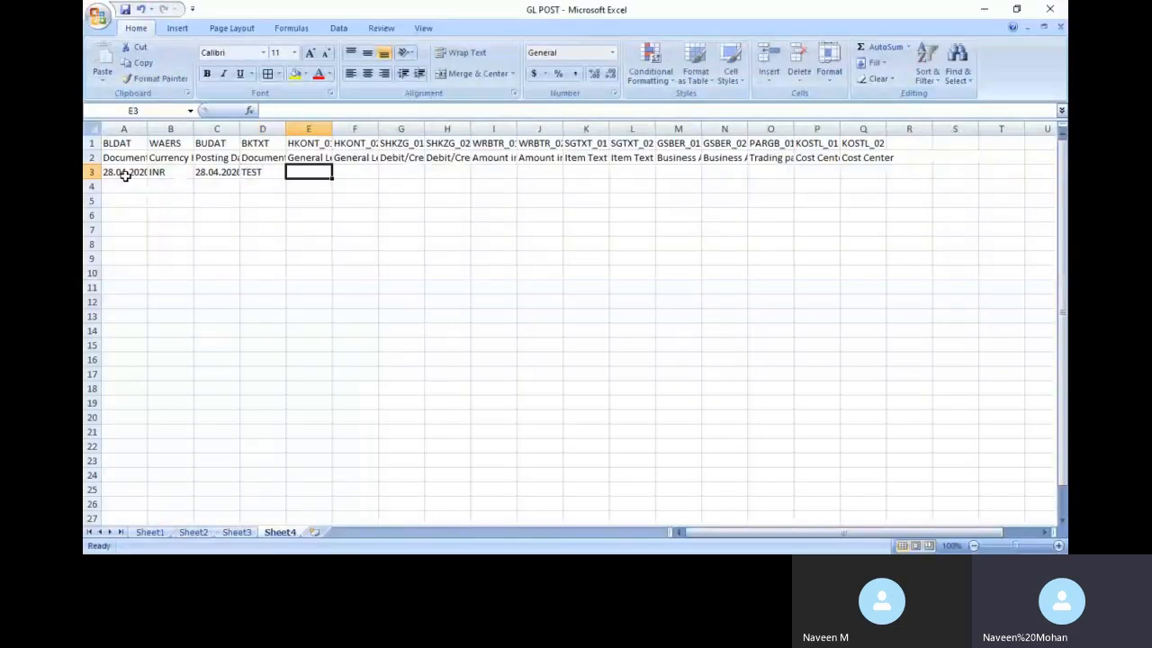
Enter G/L accounts 400001 and 202000 and debit/credit indicators S and H in row 3
key(alt+Tab)
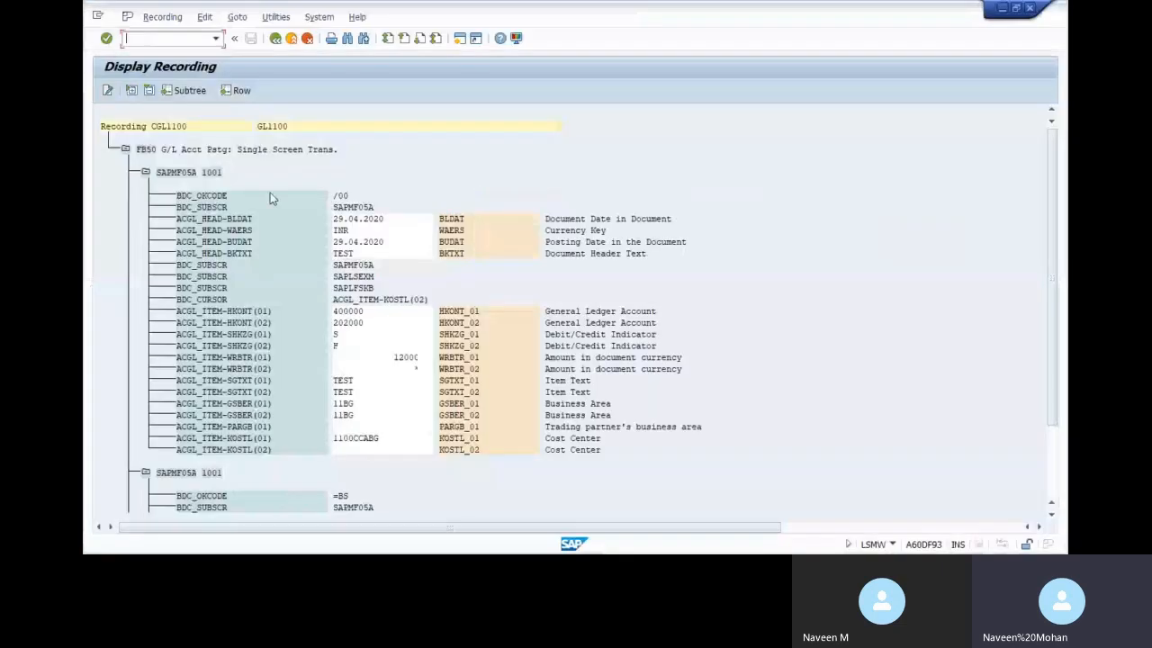
key(alt+Tab)
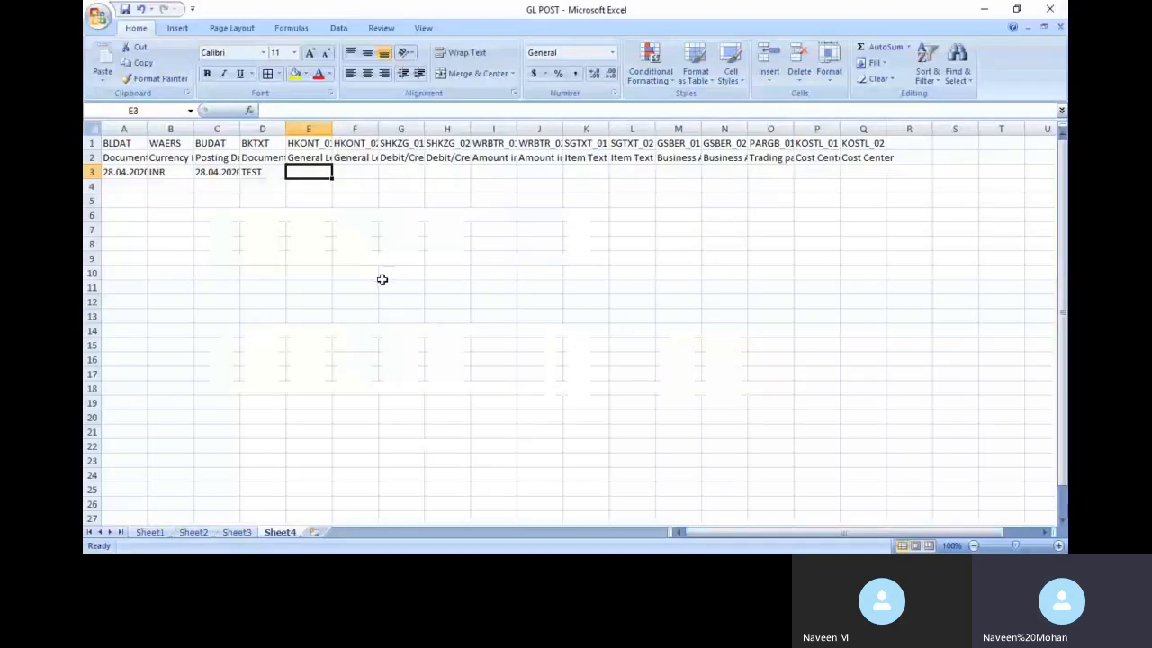
text(400001)
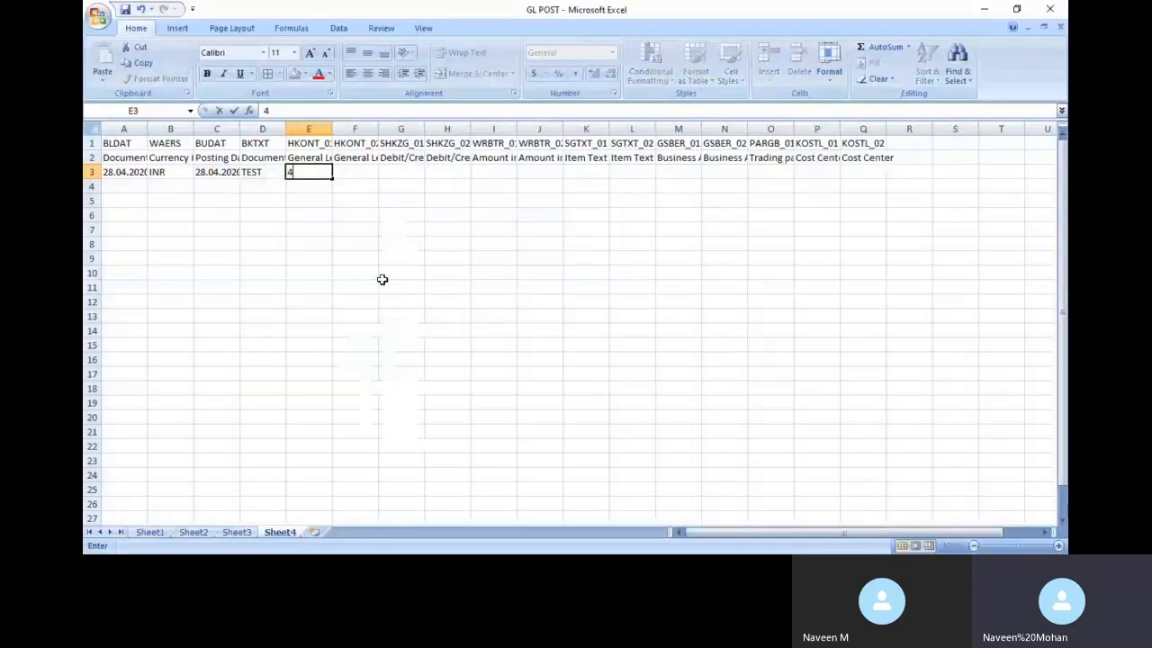
key(Tab)
key(alt+Tab)
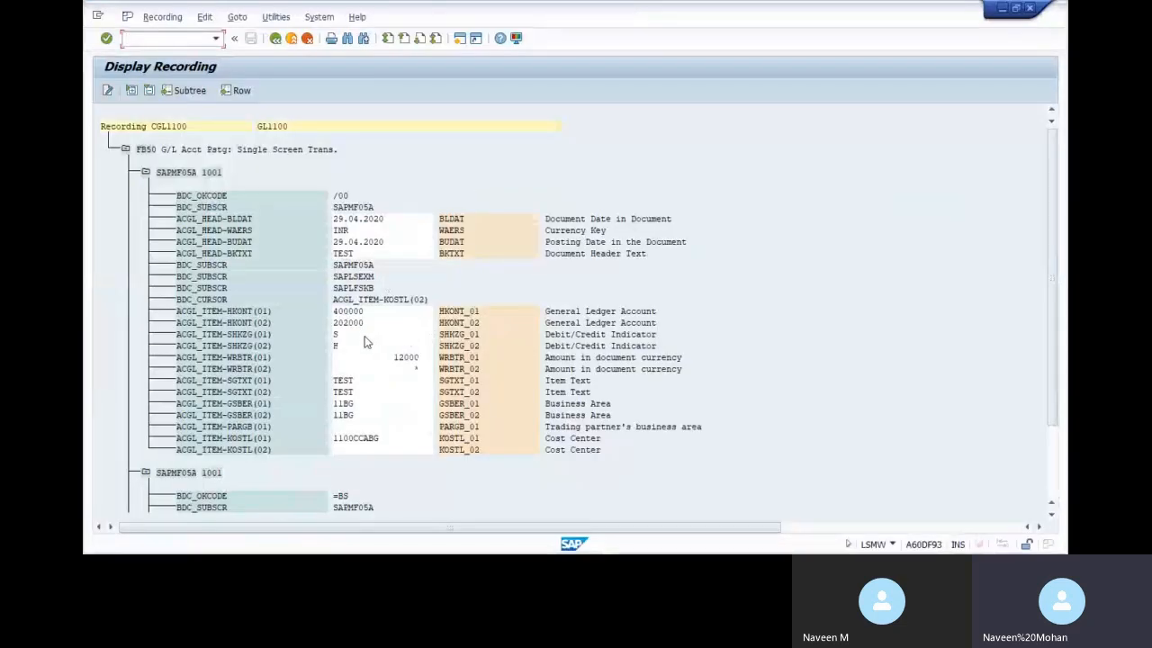
key(alt+Tab)
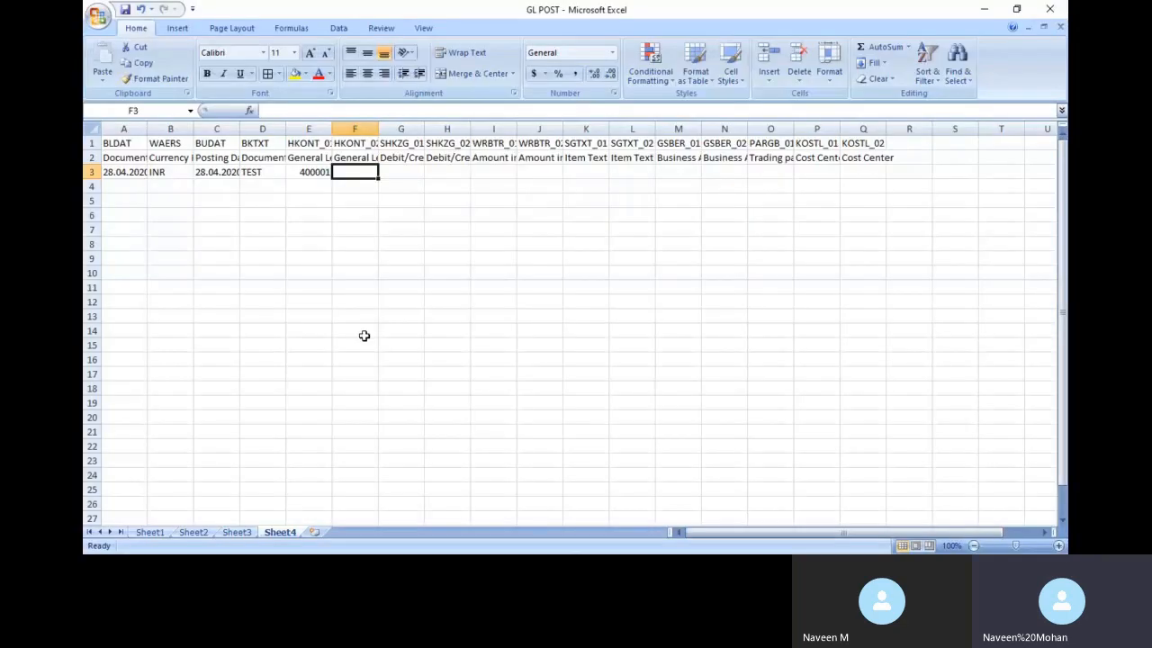
text(202000)
key(Tab)
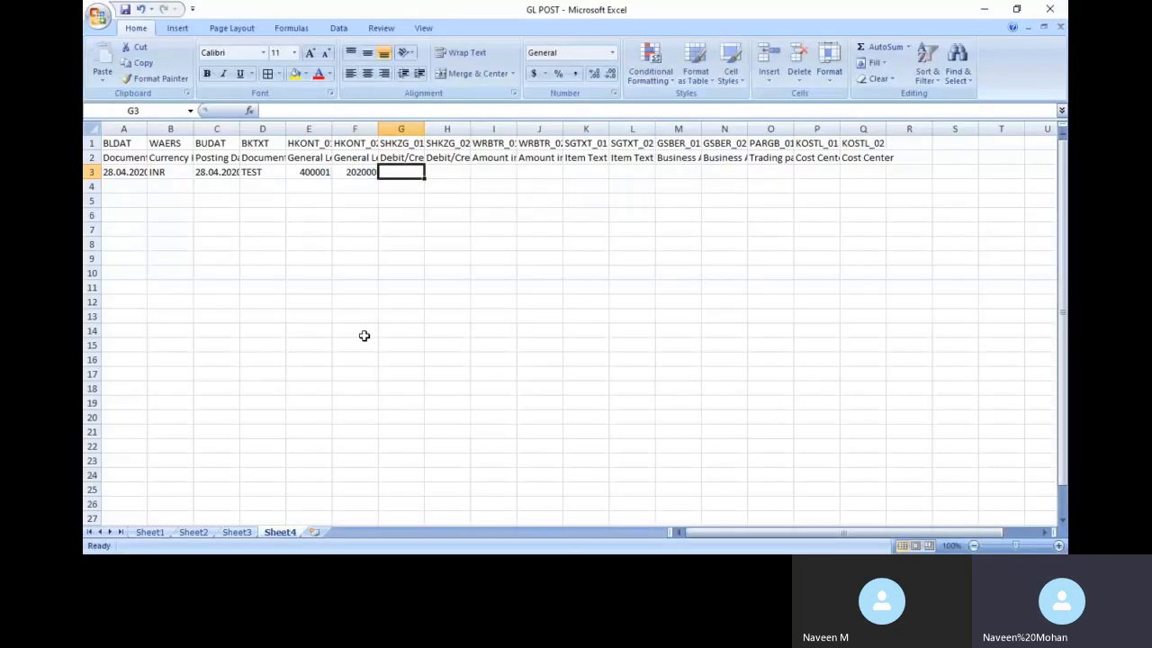
key(alt+Tab)
key(alt+Tab)
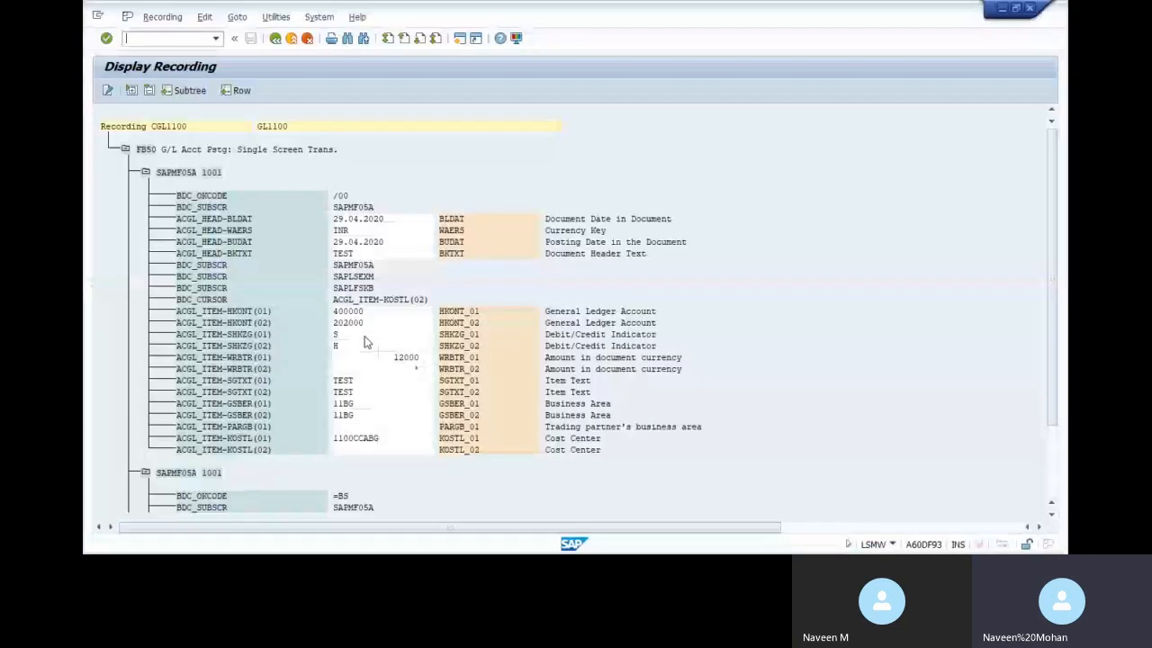
key(alt+Tab)
key(alt+Tab)
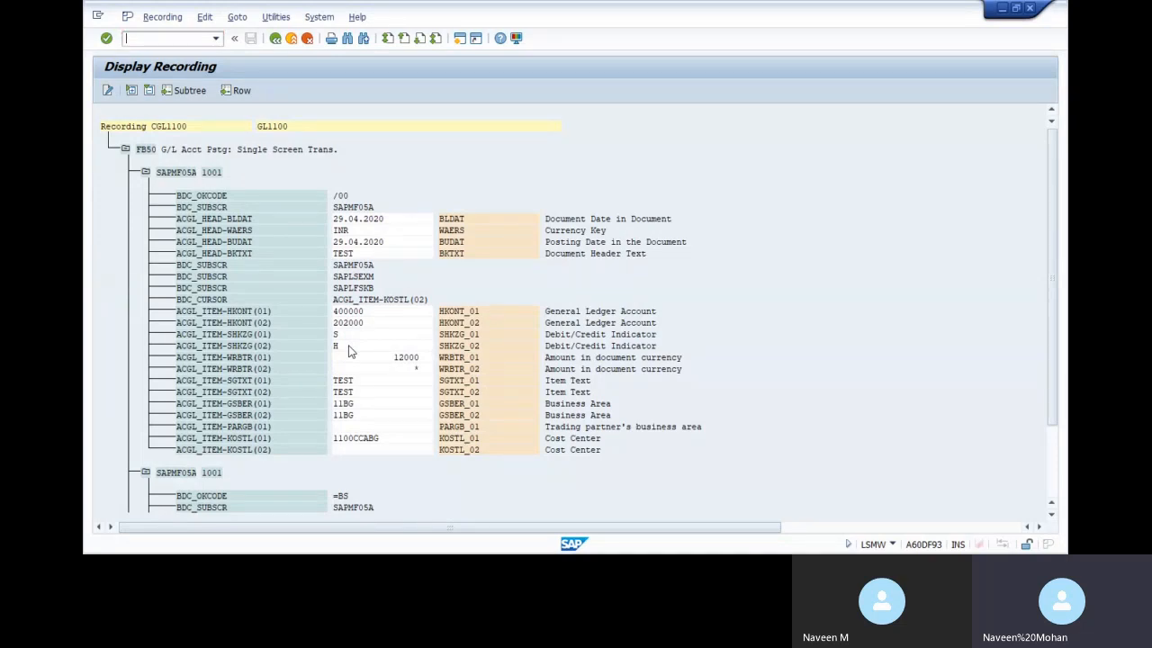
key(alt+Tab)
key(Tab)
text(H)
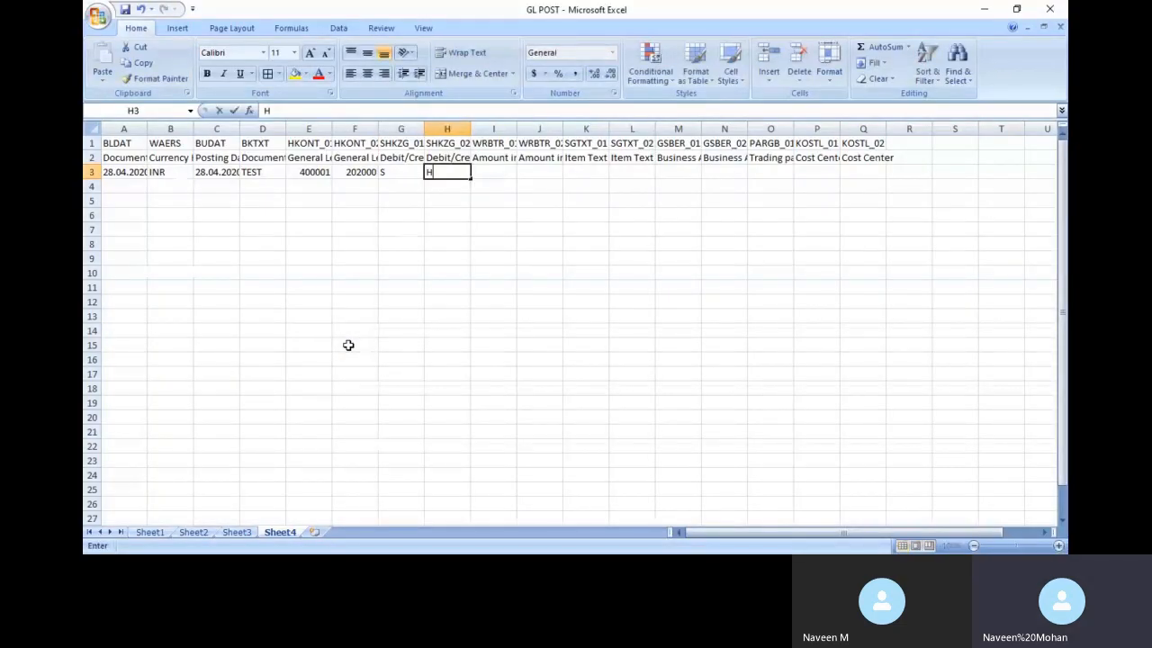
key(Tab)
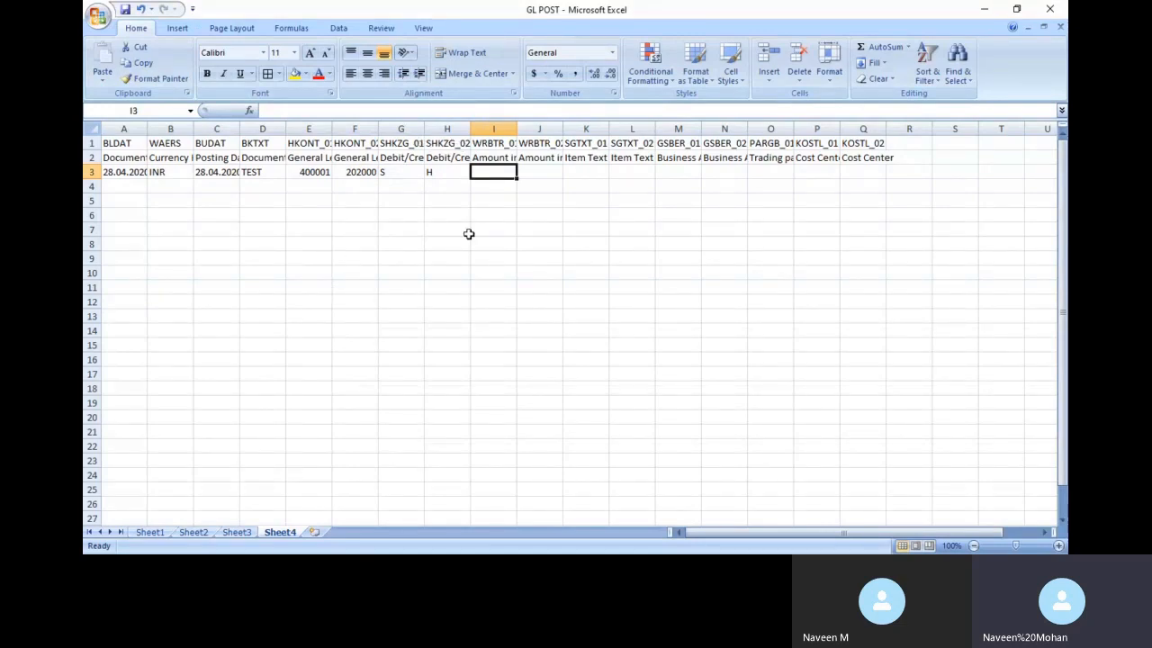
key(alt+Tab)
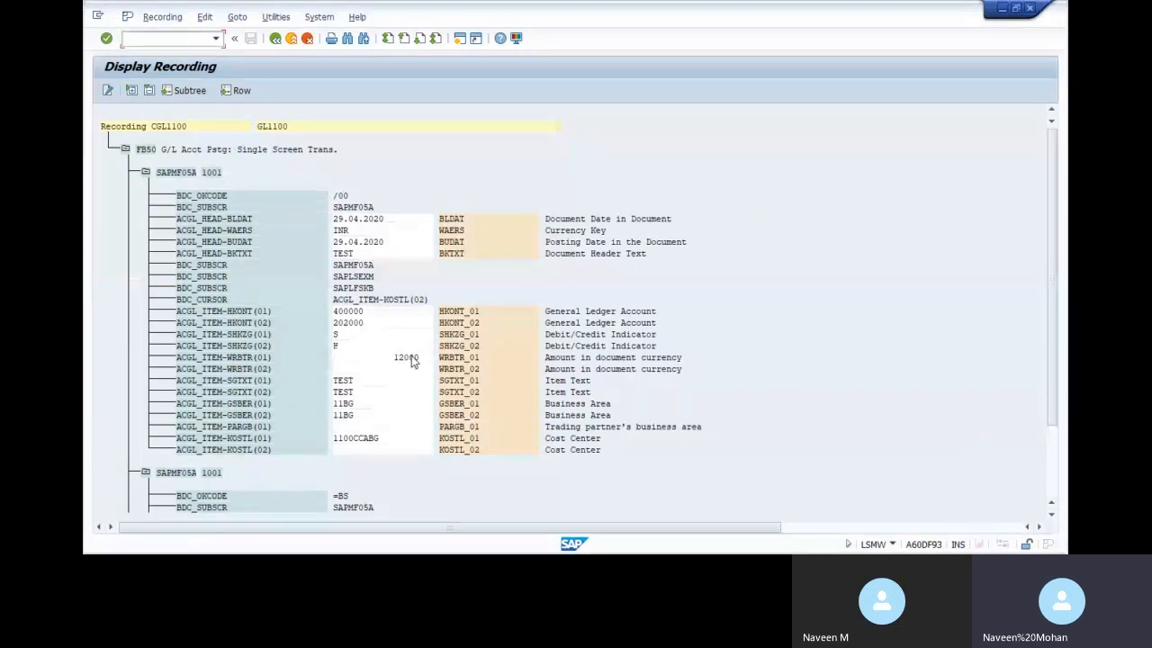
Enter amount 10000, second amount *, and item texts TEST and TEST in row 3
key(alt+Tab)
text(1000)
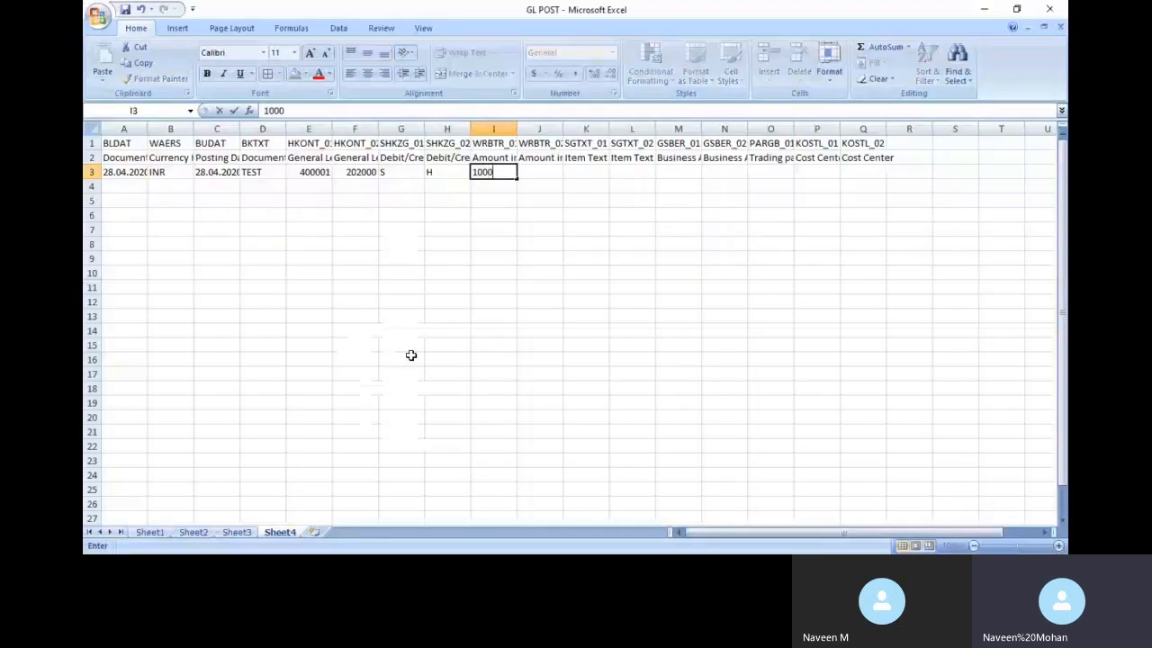
text(0)
key(Tab)
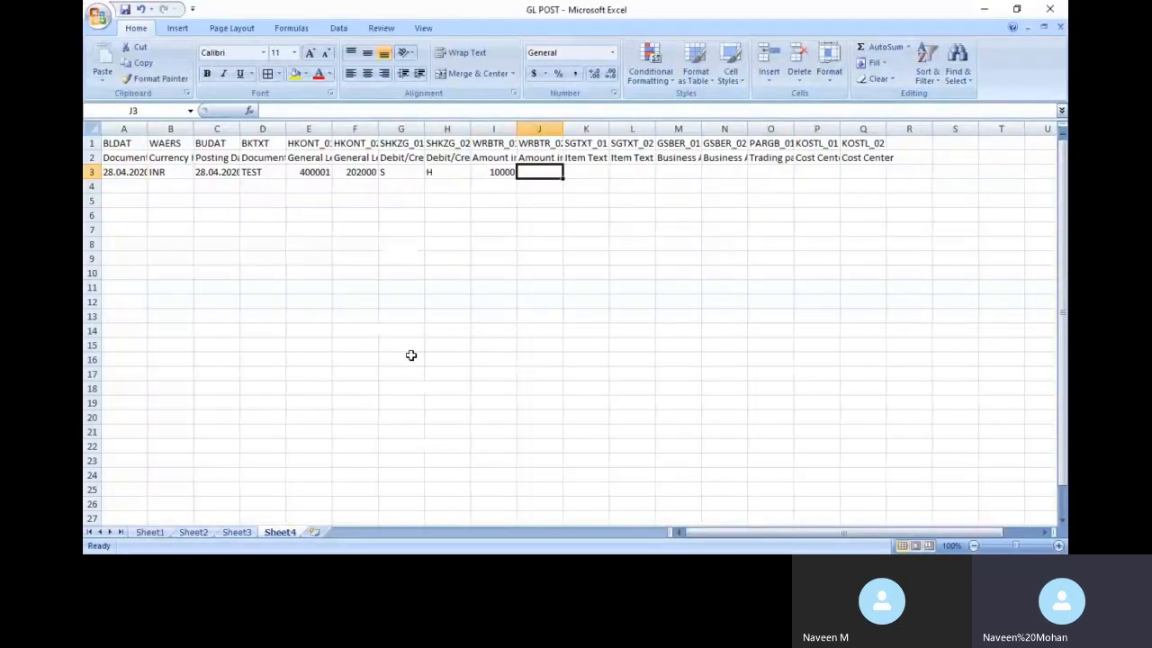
key(alt+Tab)
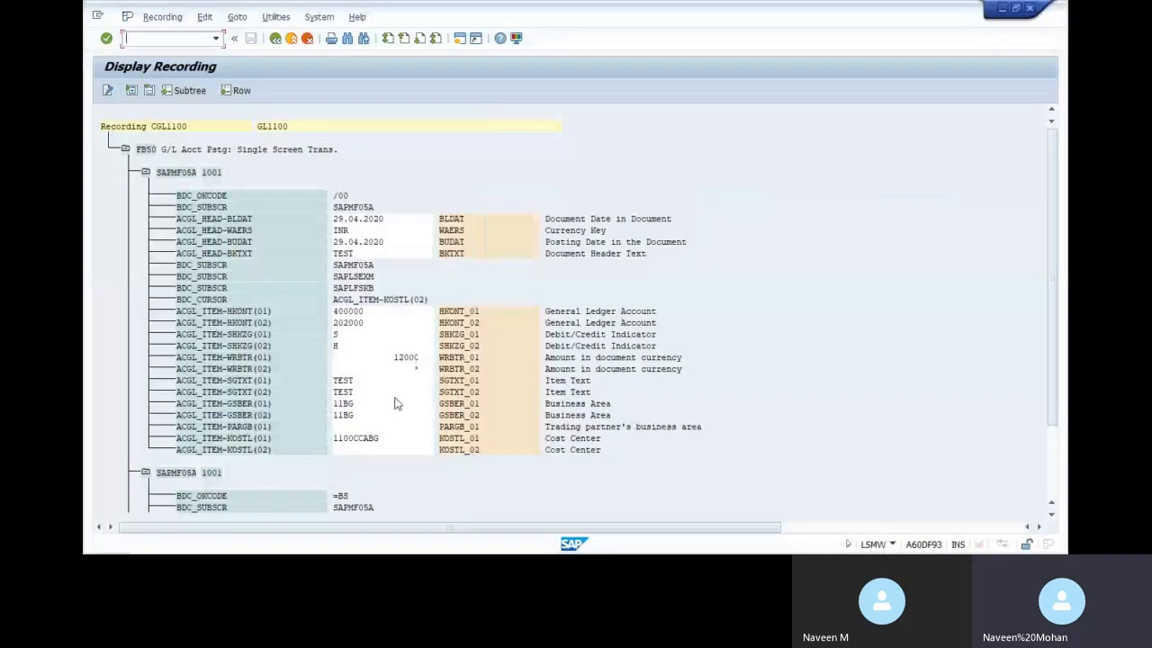
key(alt+Tab)
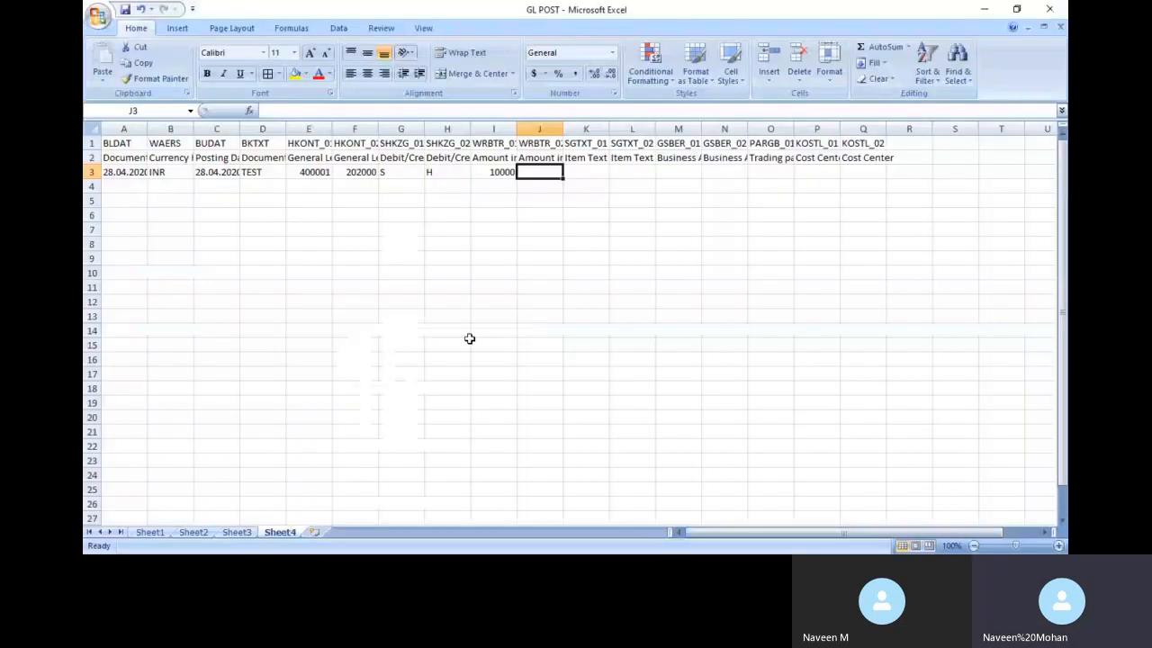
text(*)
key(Tab)
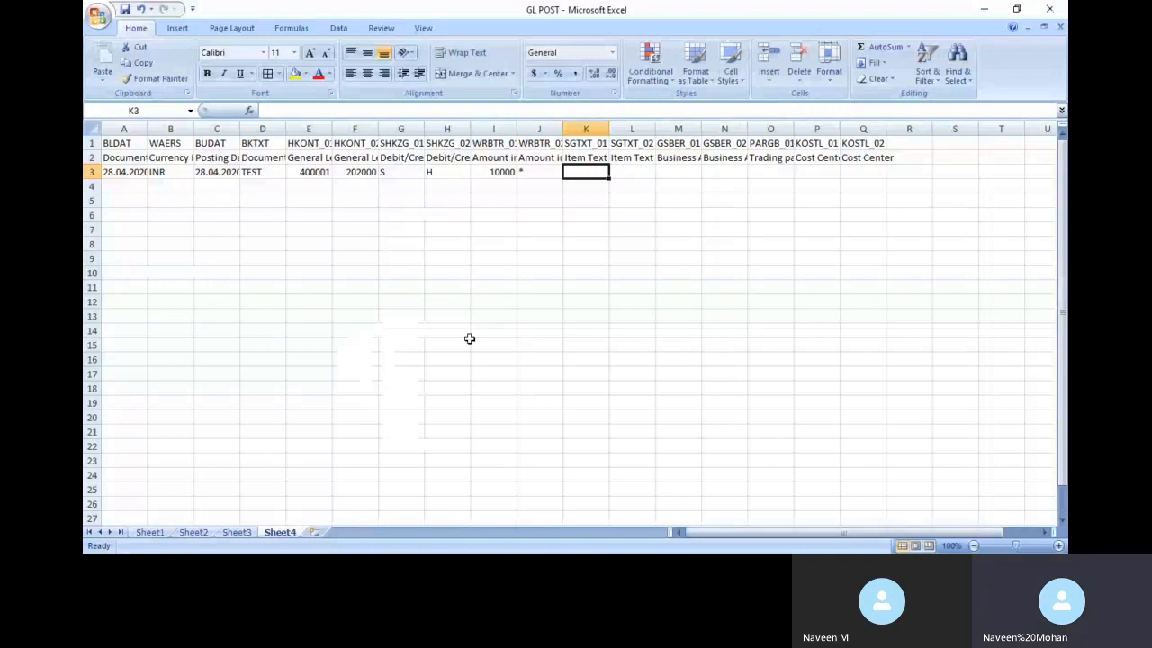
key(alt+Tab)
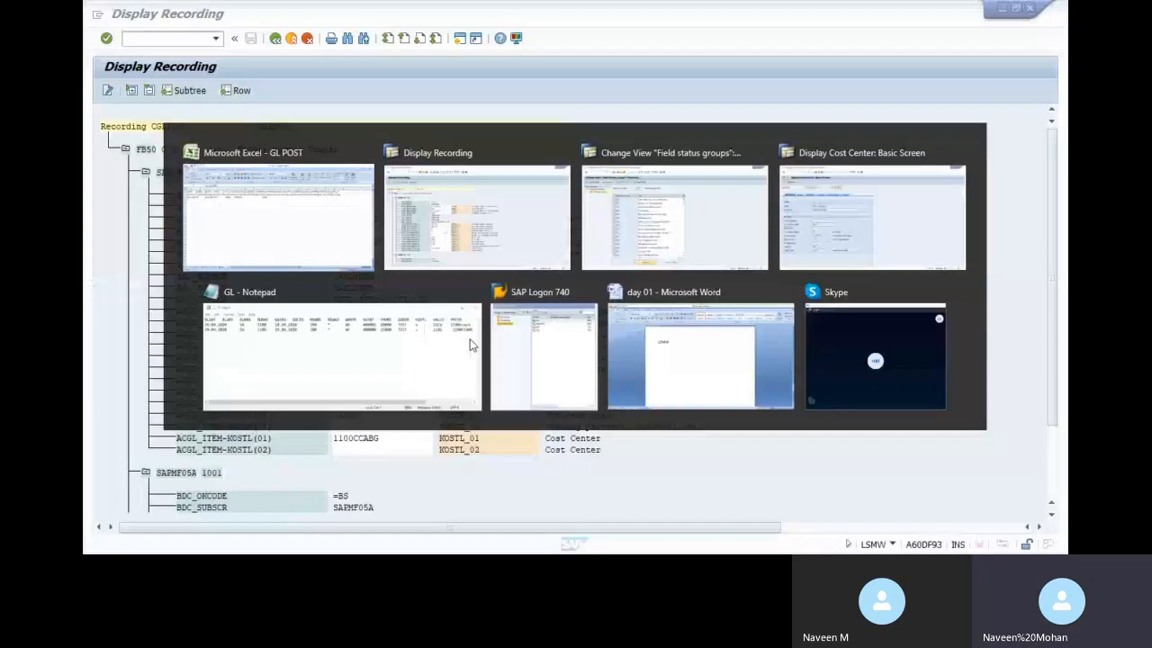
key(alt+Tab)
text(TEW)
key(BackSpace)
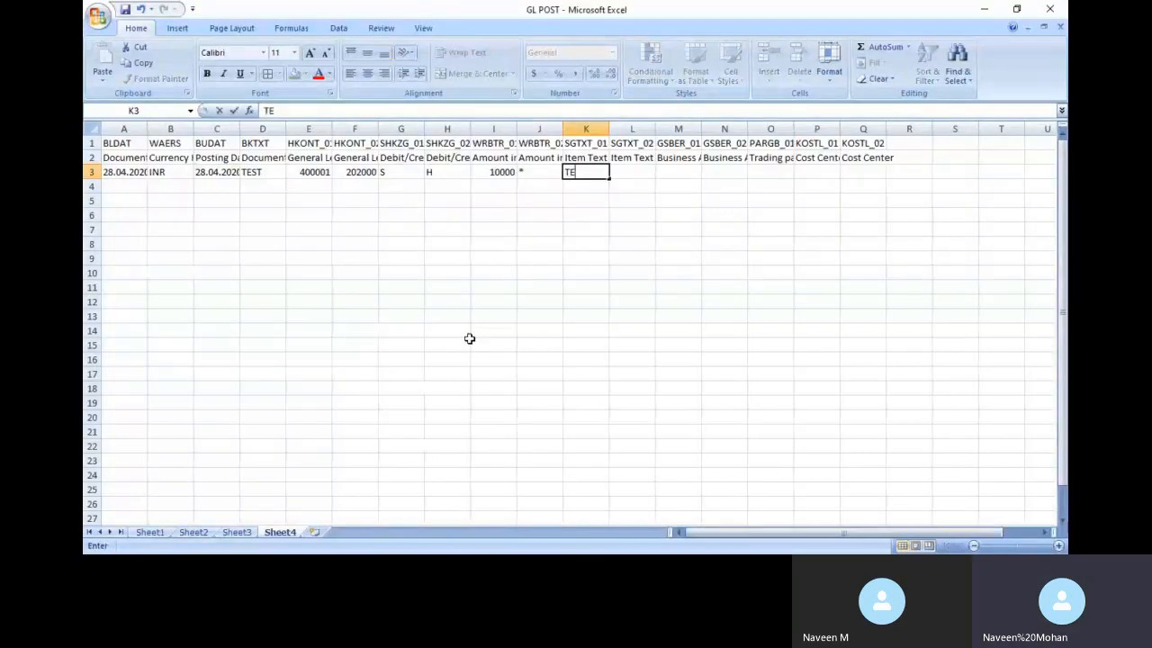
text(ST)
key(Tab)
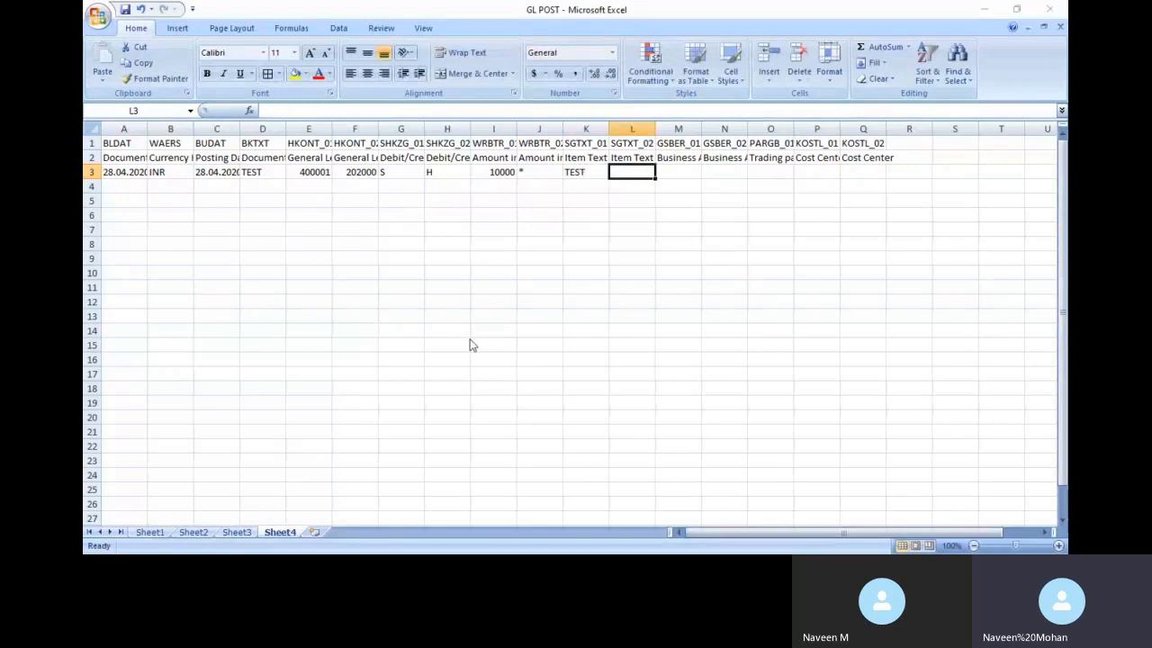
key(alt+Tab)
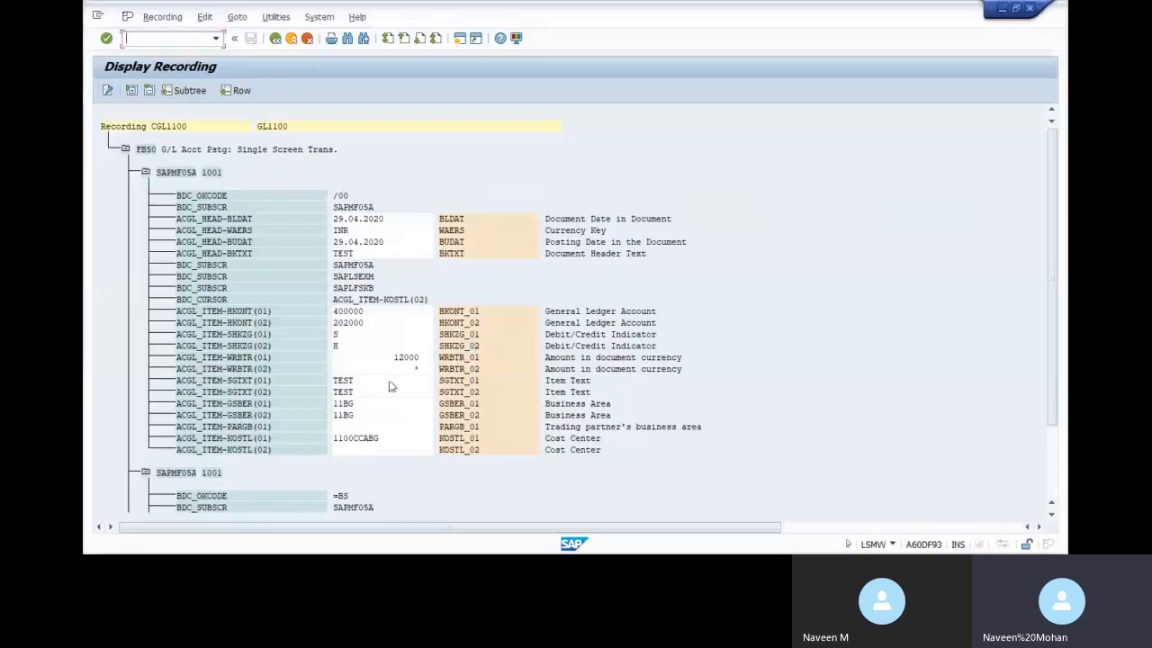
key(alt+Tab)
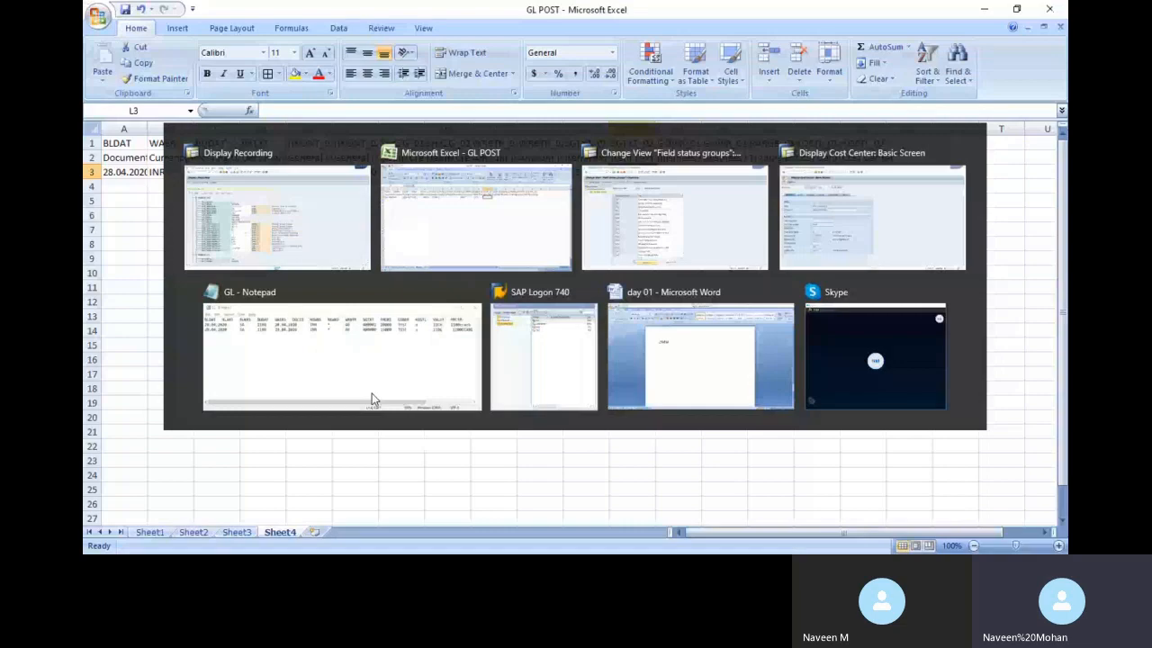
text(TEST)
key(Tab)
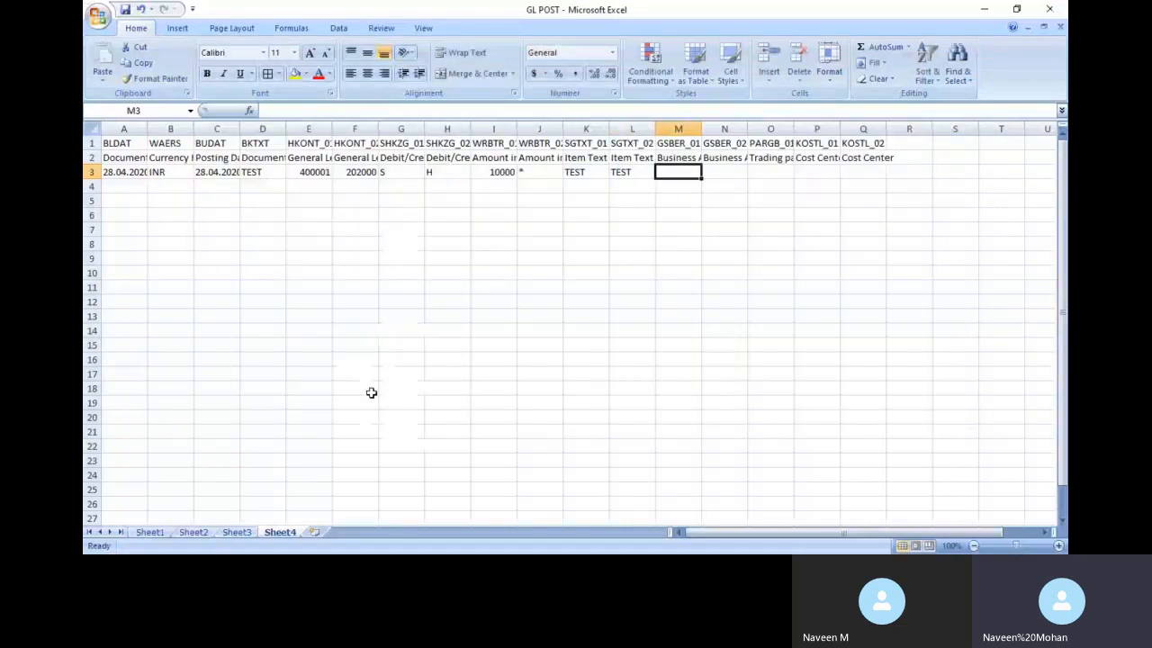
Enter business area 11BG in both columns and cost center 1100CCABG in row 3
text(11)
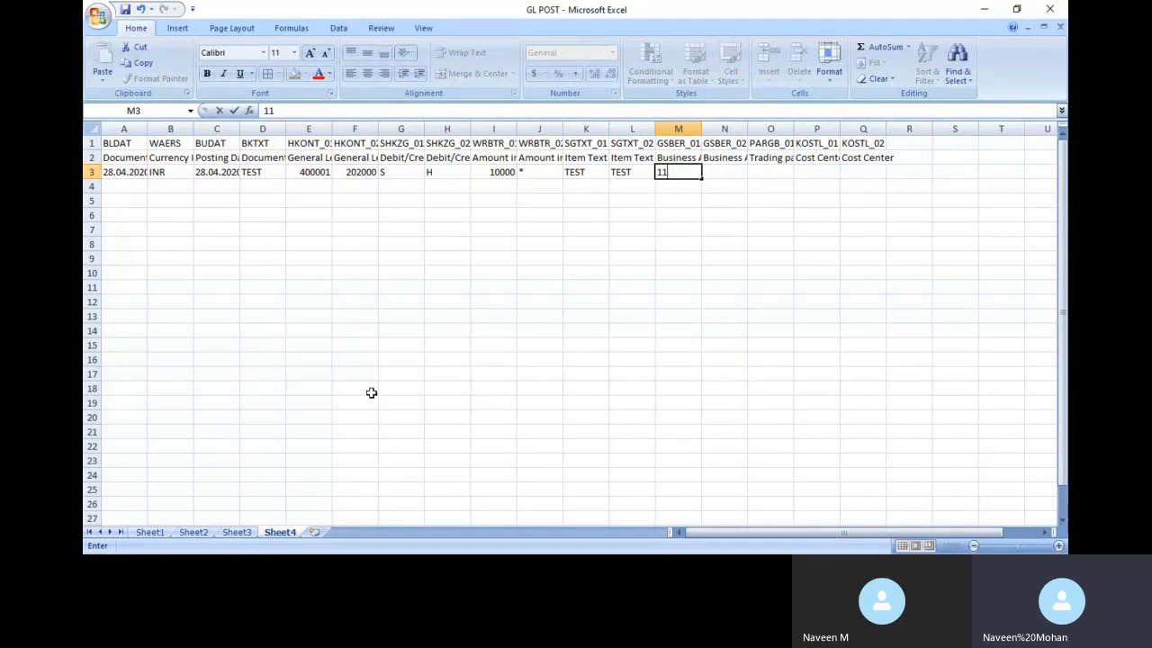
text(BG)
key(Tab)
key(alt+Tab)
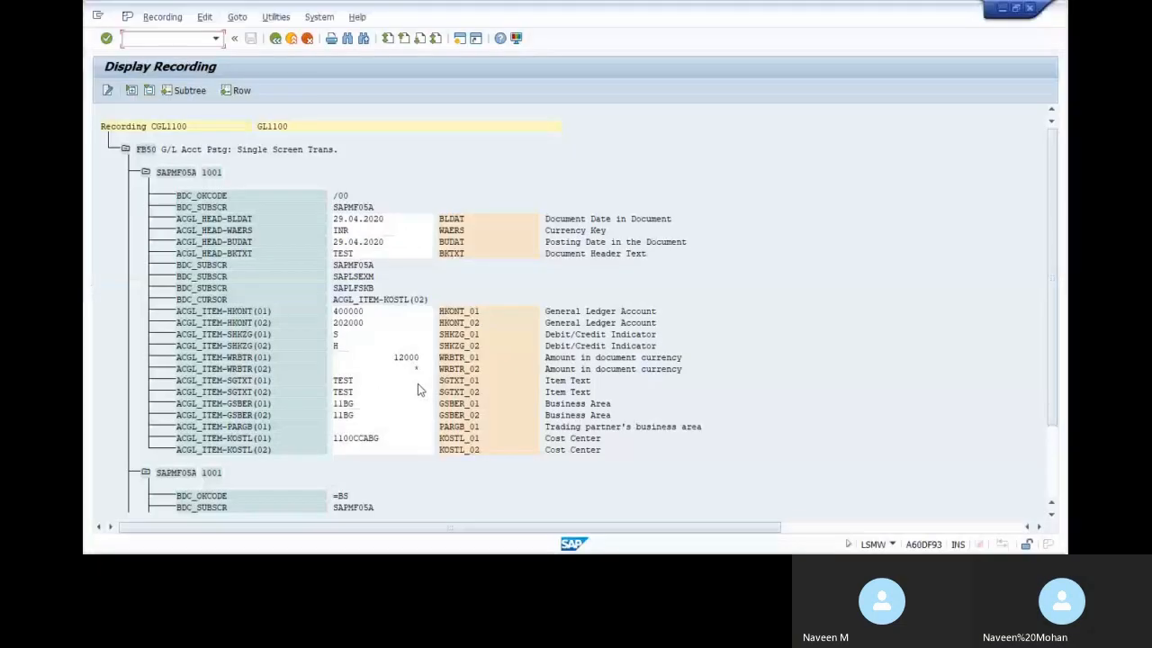
key(alt+Tab)
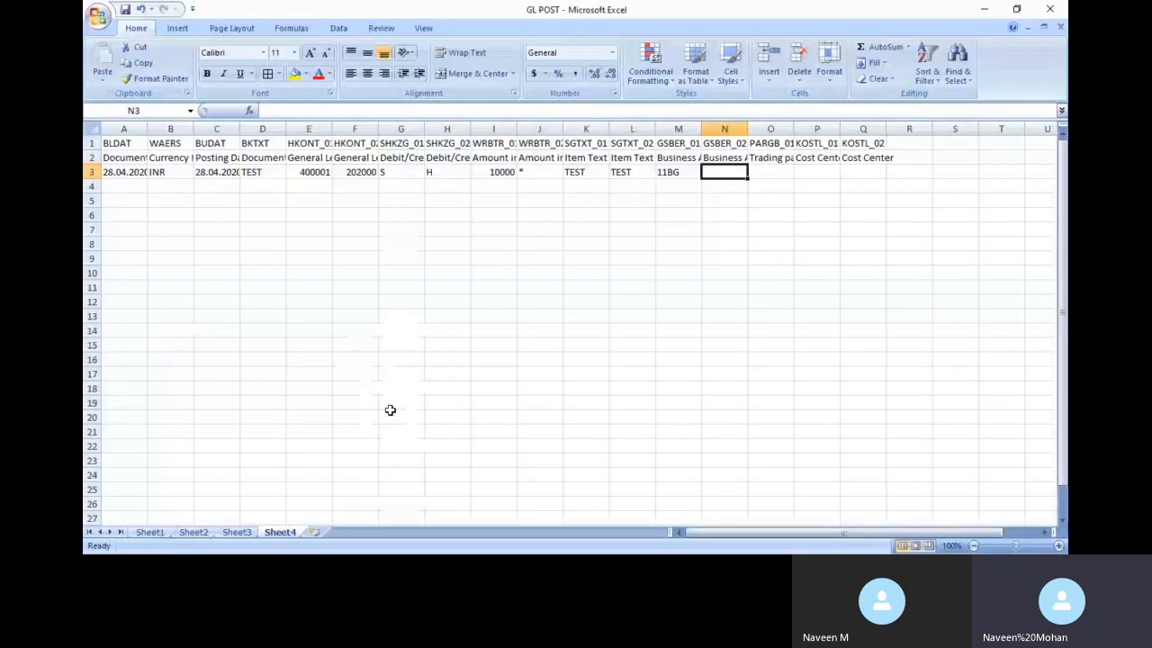
text(11)
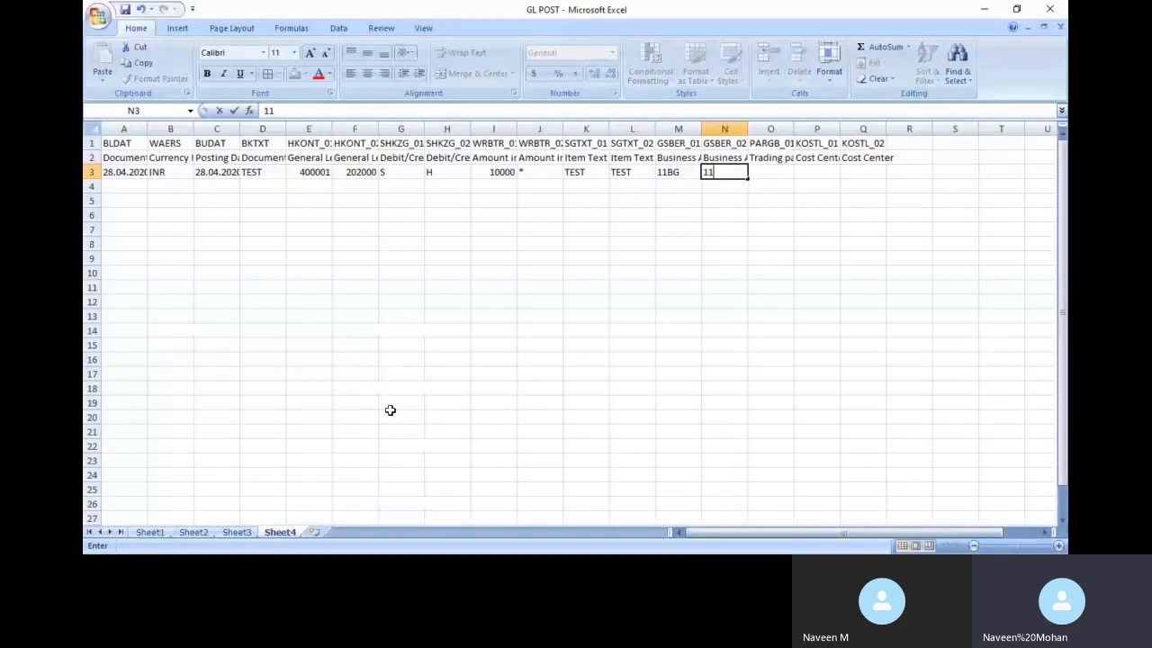
text(BGQ)
key(BackSpace)
key(Tab)
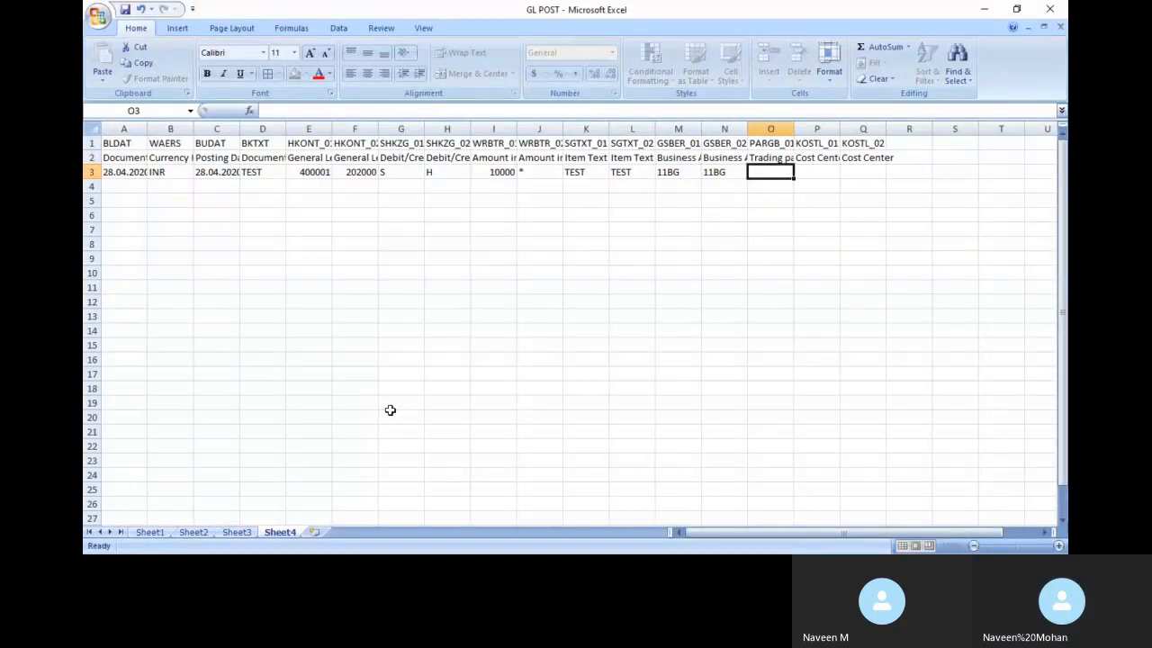
key(alt+Tab)
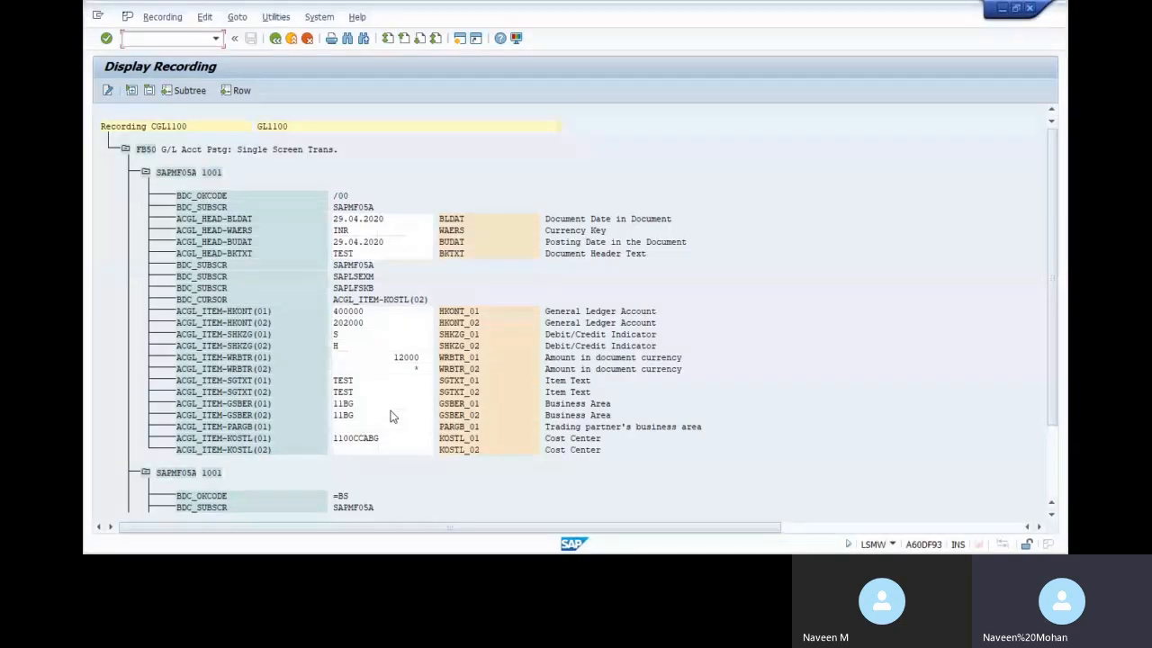
key(alt+Tab)
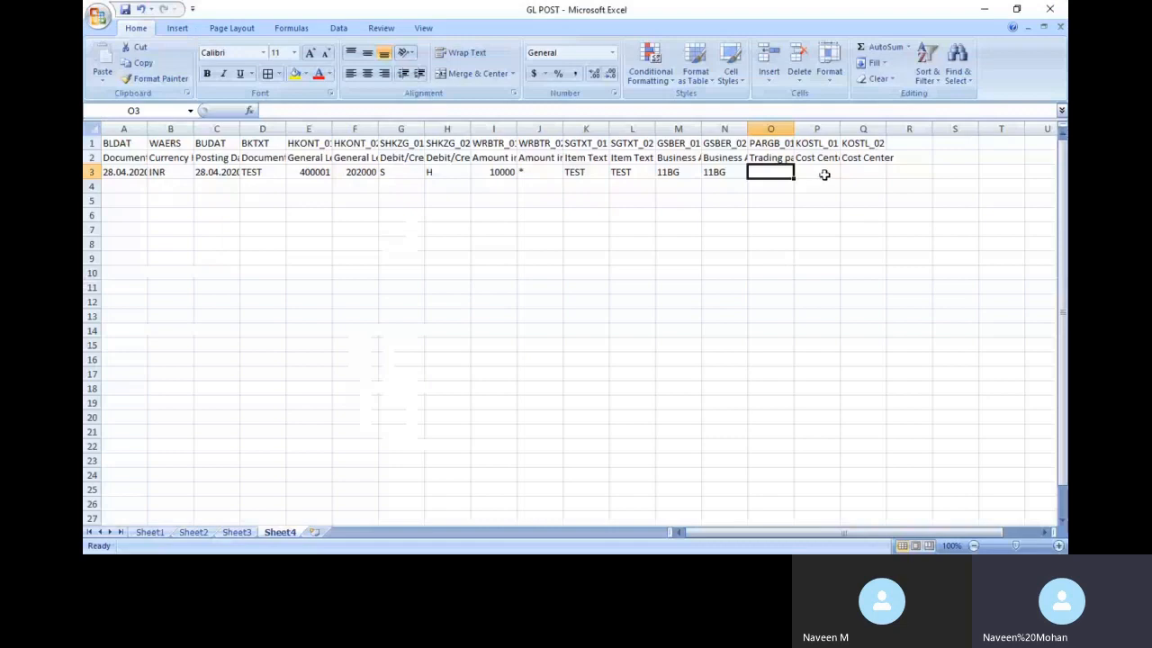
click(824, 175)
key(alt+Tab)
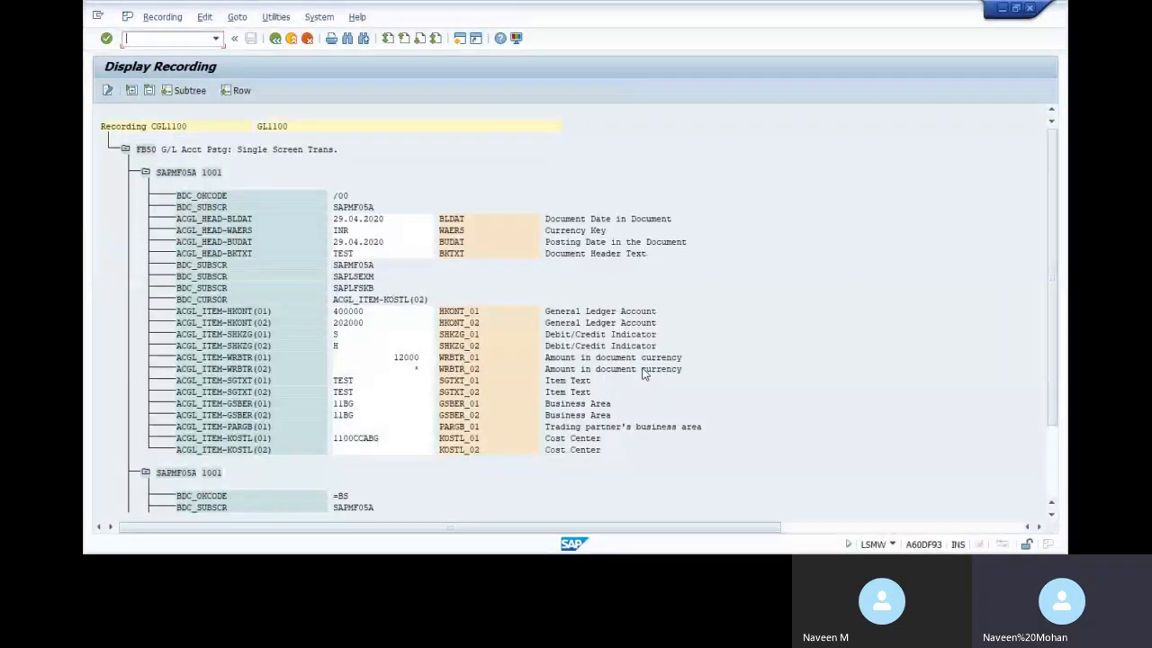
key(alt+Tab)
text(110)
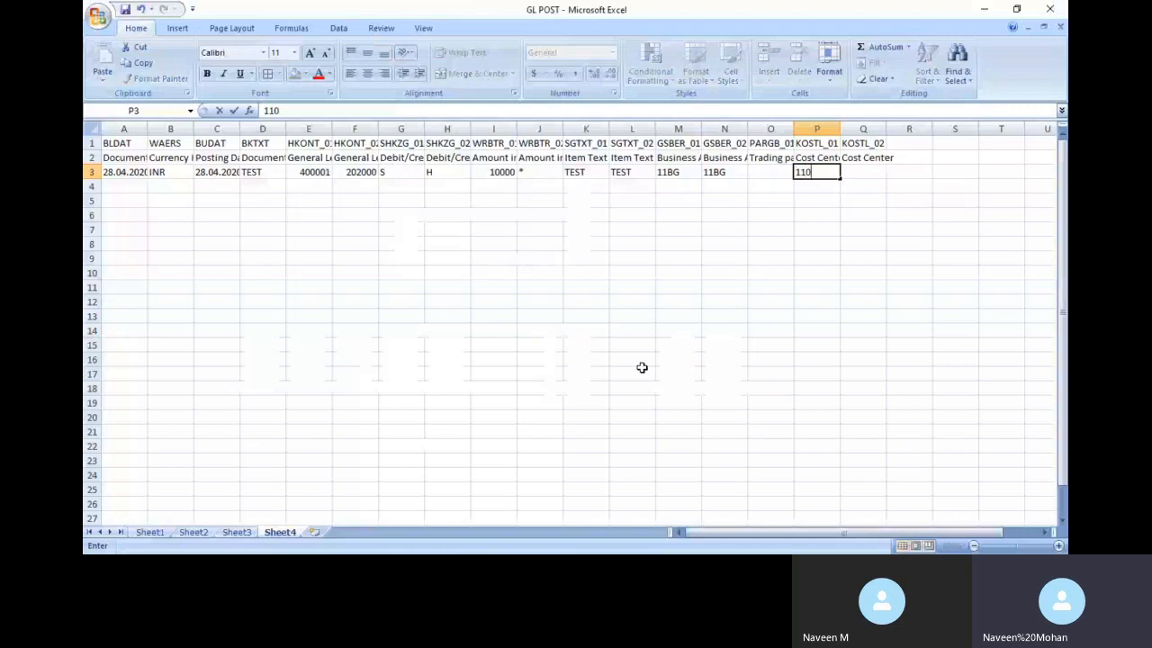
text(0CCABG)
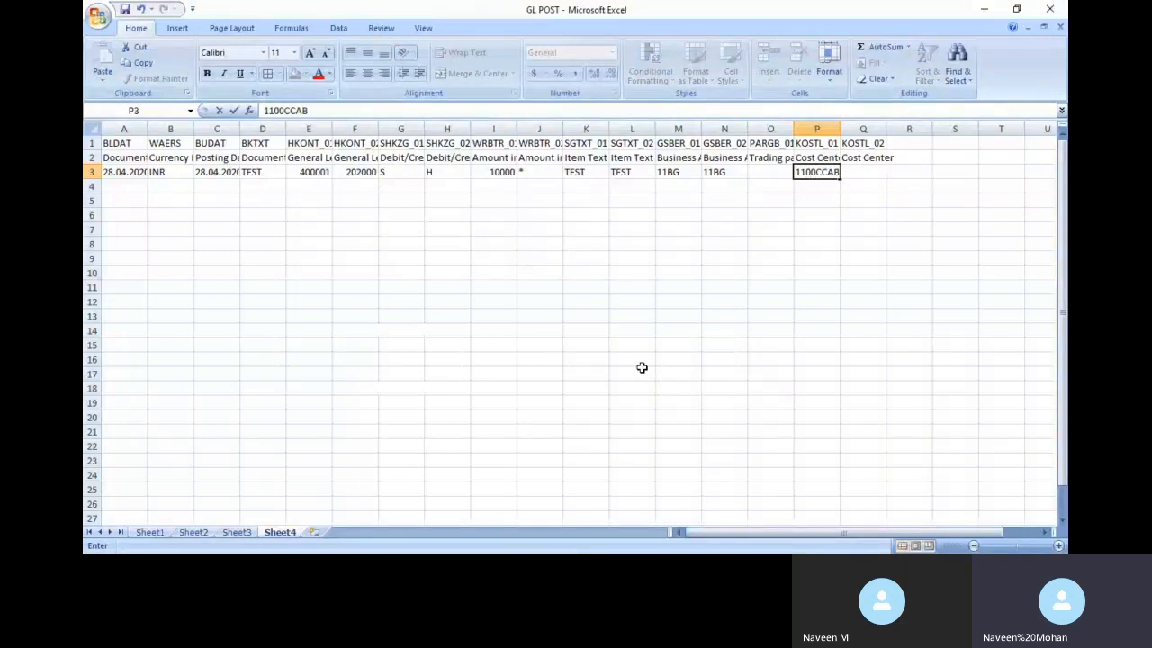
click(130, 194)
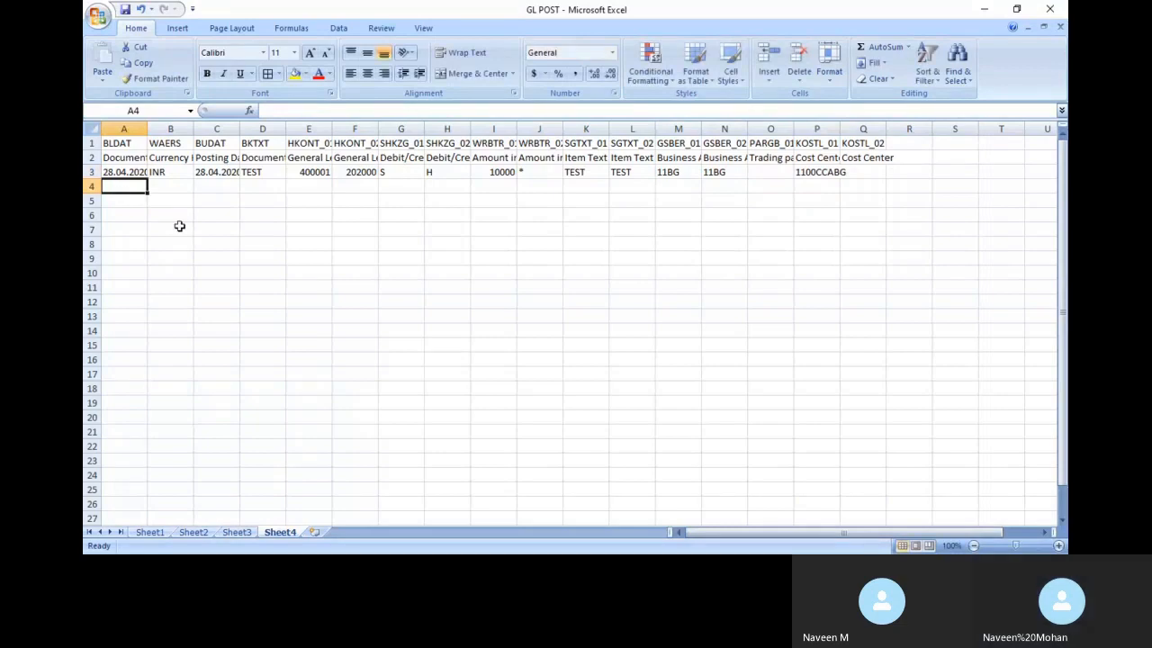
Select and copy row 3's posting values, then cancel the copy without pasting
key(Up)
key(ctrl+shift+Right)
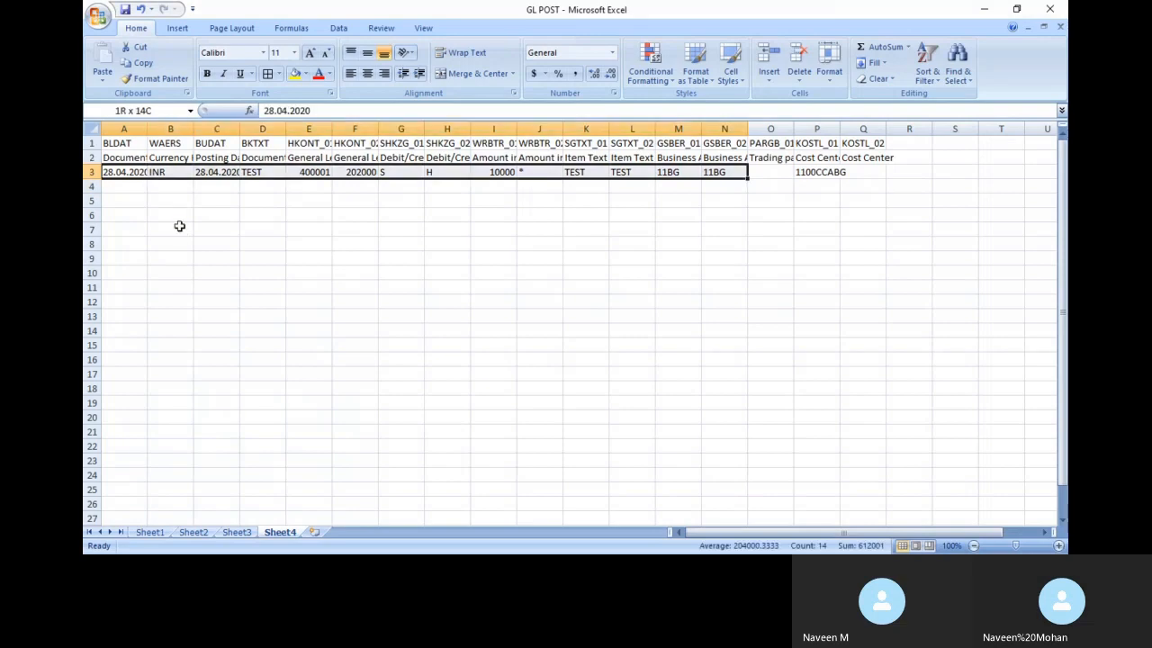
key(ctrl+shift+Right)
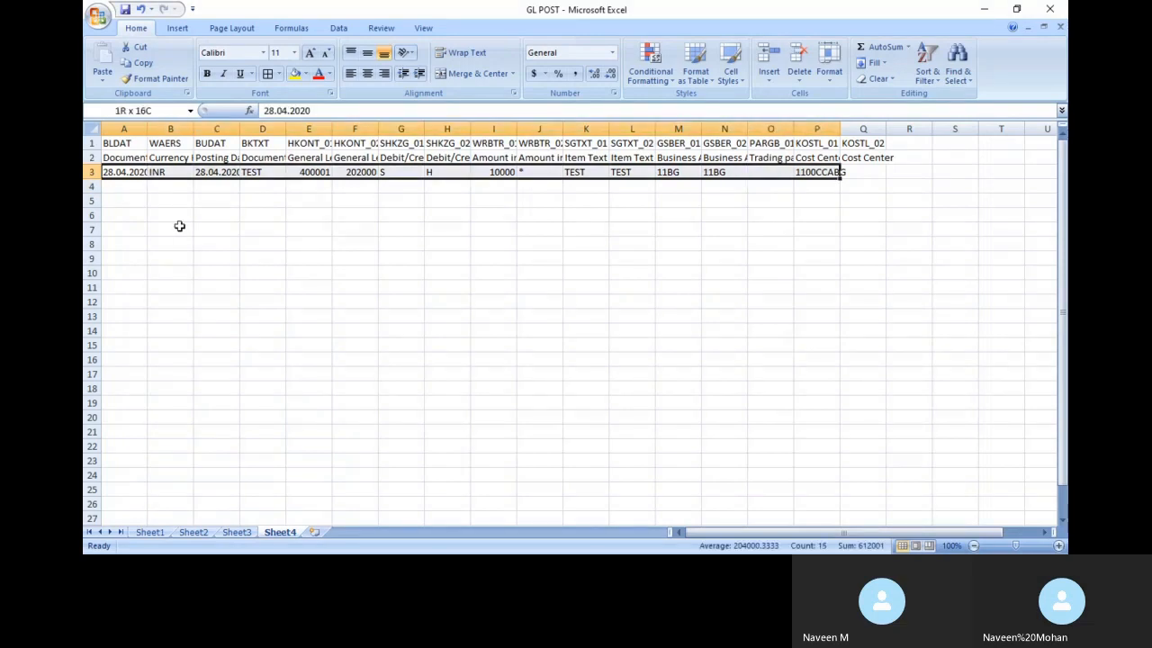
key(ctrl+c)
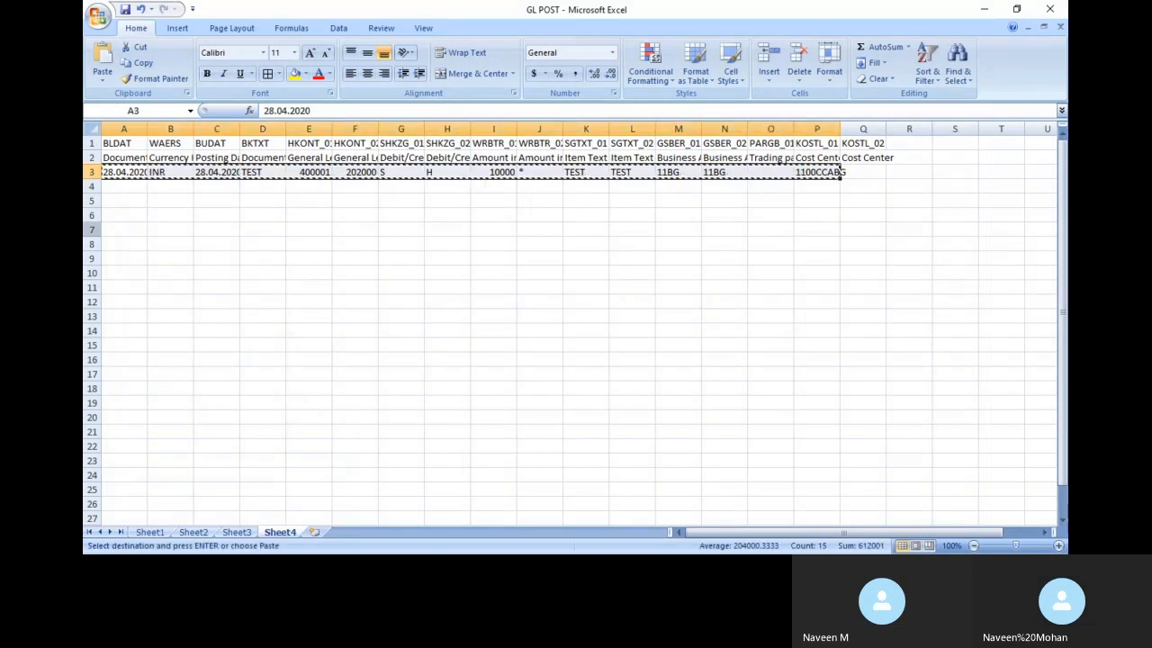
click(128, 186)
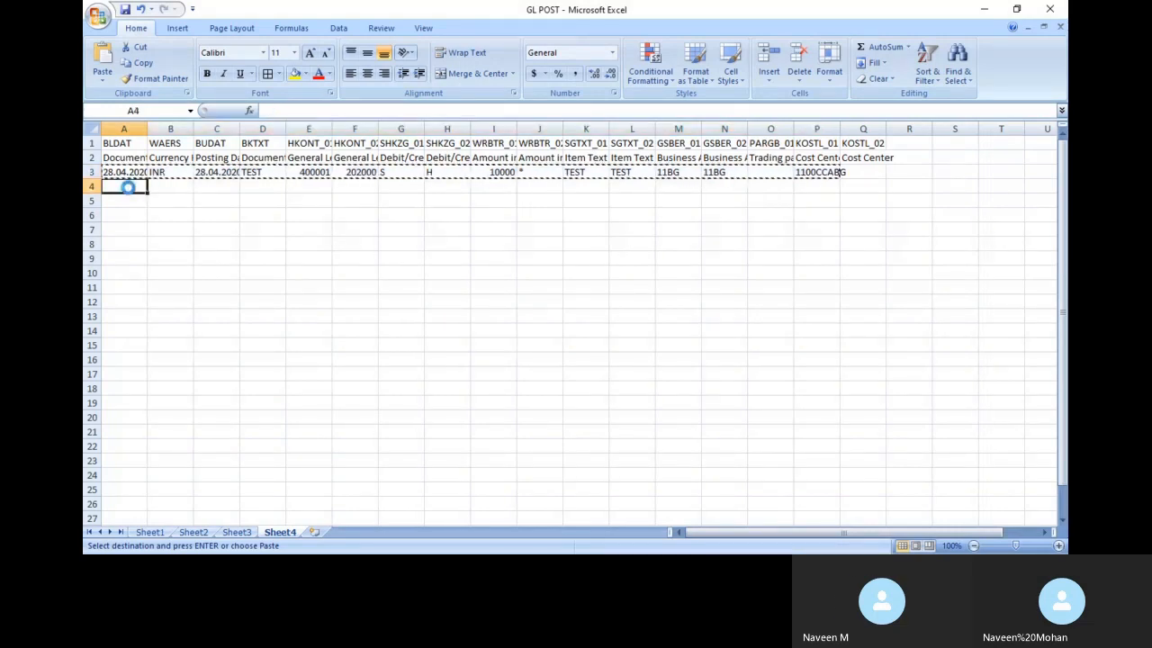
key(Escape)
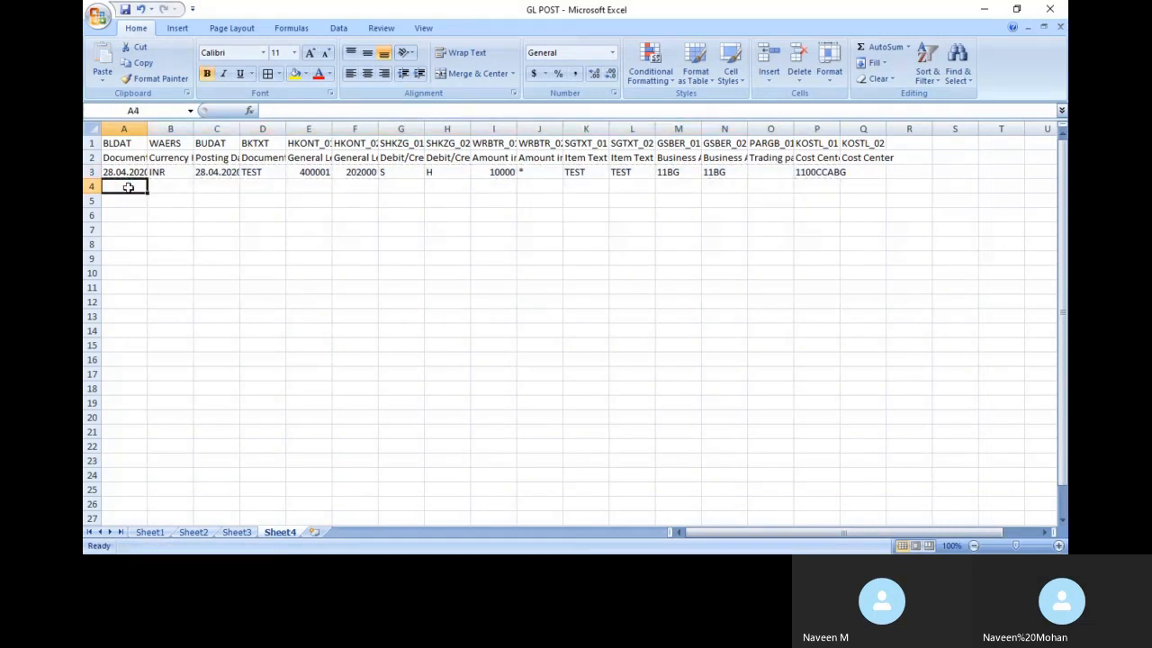
click(122, 172)
key(ctrl+shift+Right)
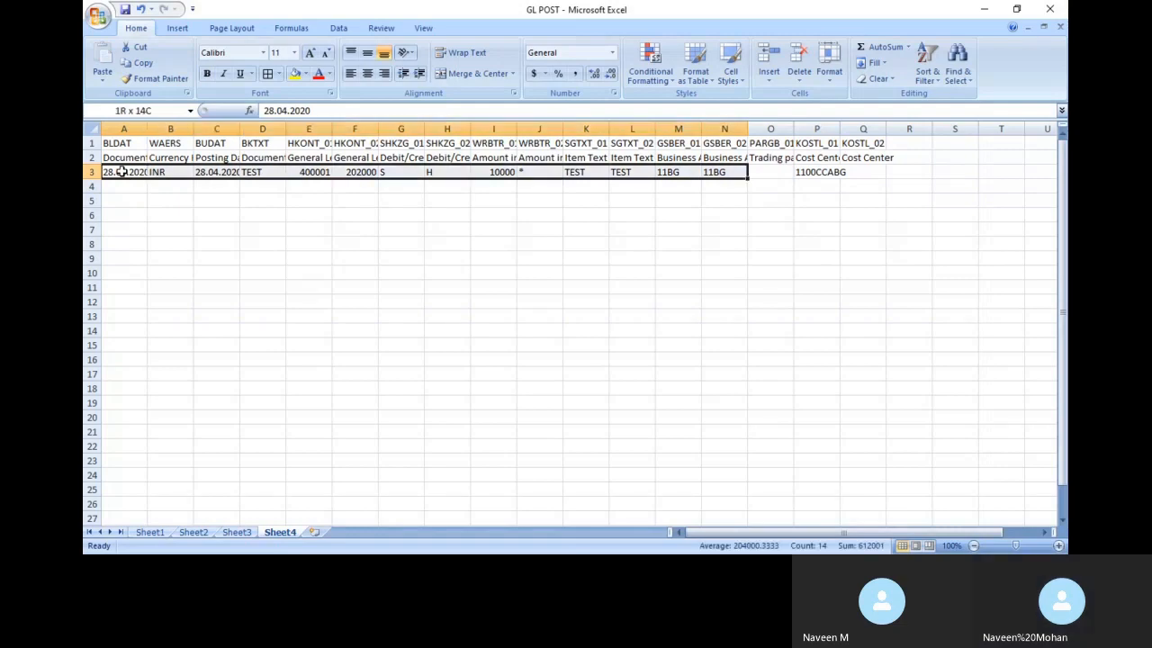
key(ctrl+c)
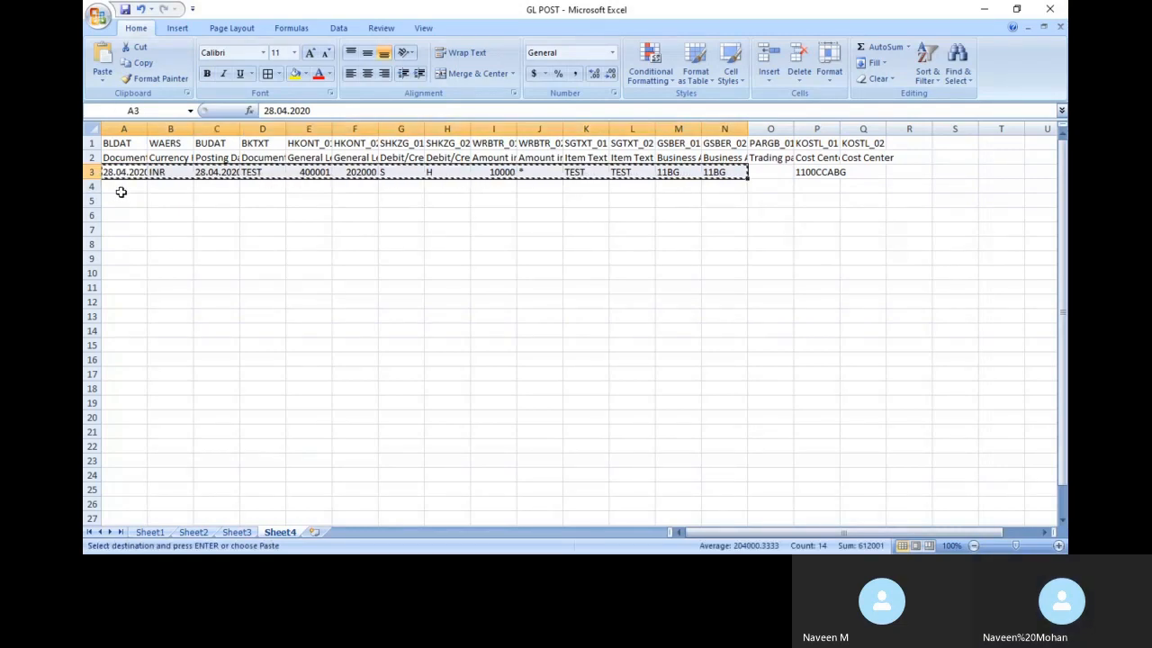
key(Escape)
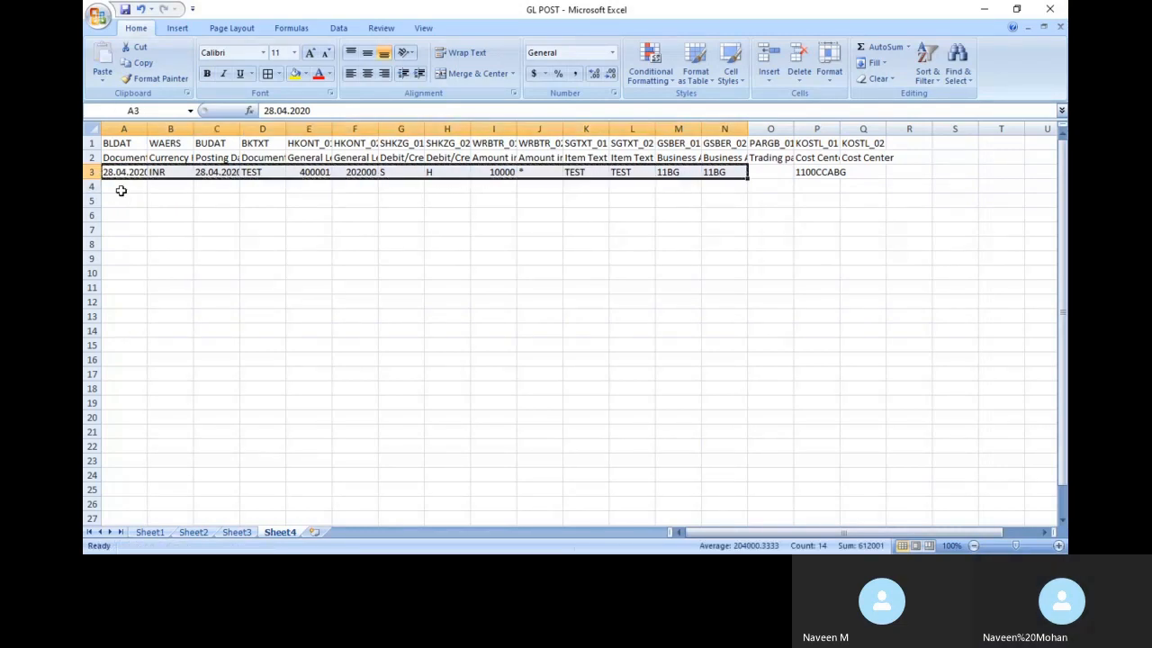
Select row 4 through column Q and fill row 3's values down with Ctrl+D
click(121, 187)
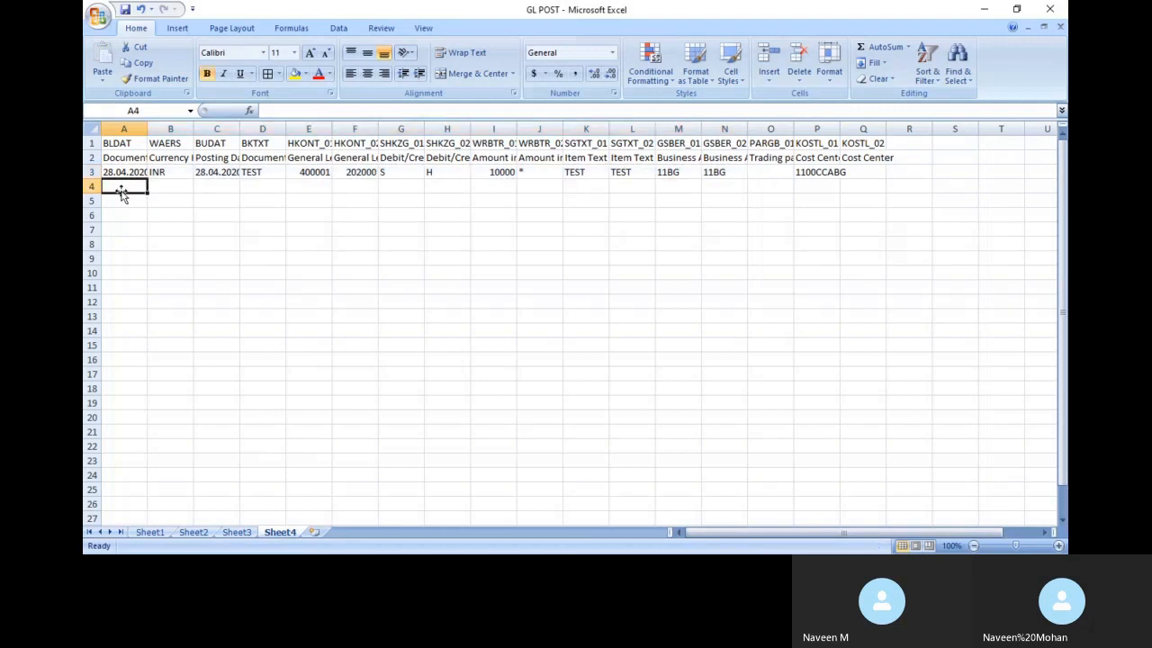
key(shift+Right)
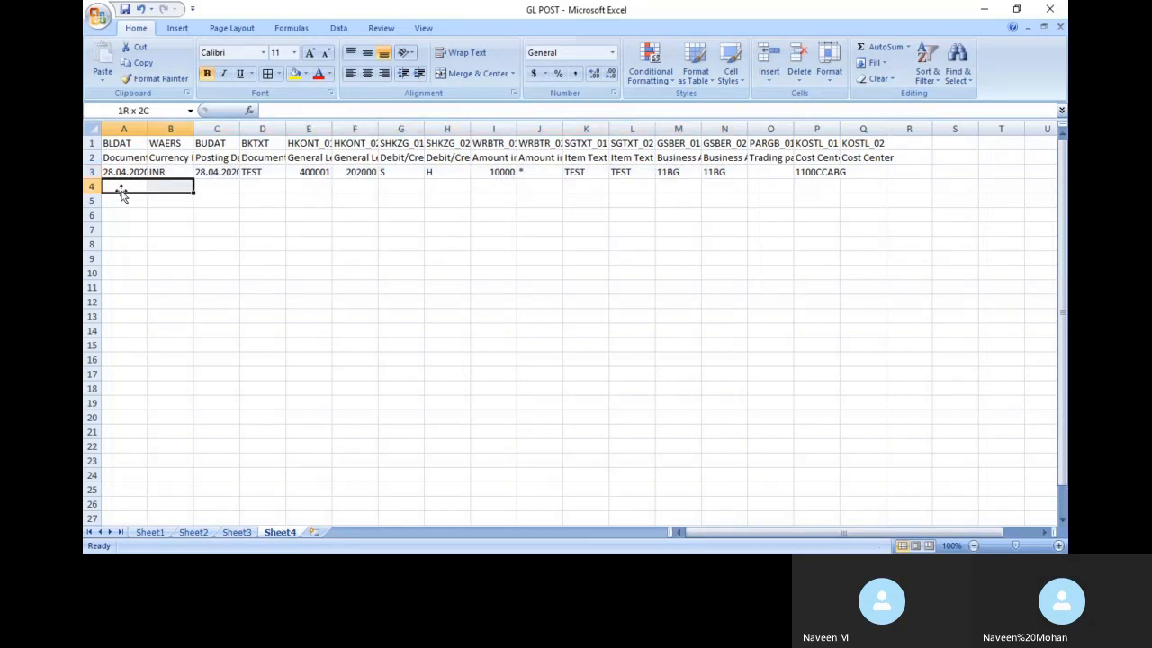
key(shift+Right)
key(shift+Right)
key(shift+Right)
key(shift+Right)
key(shift+Right)
key(shift+Right)
key(shift+Right)
key(shift+Right)
key(shift+Right)
key(shift+Right)
key(shift+Right)
key(shift+Right)
key(shift+Right)
key(shift+Right)
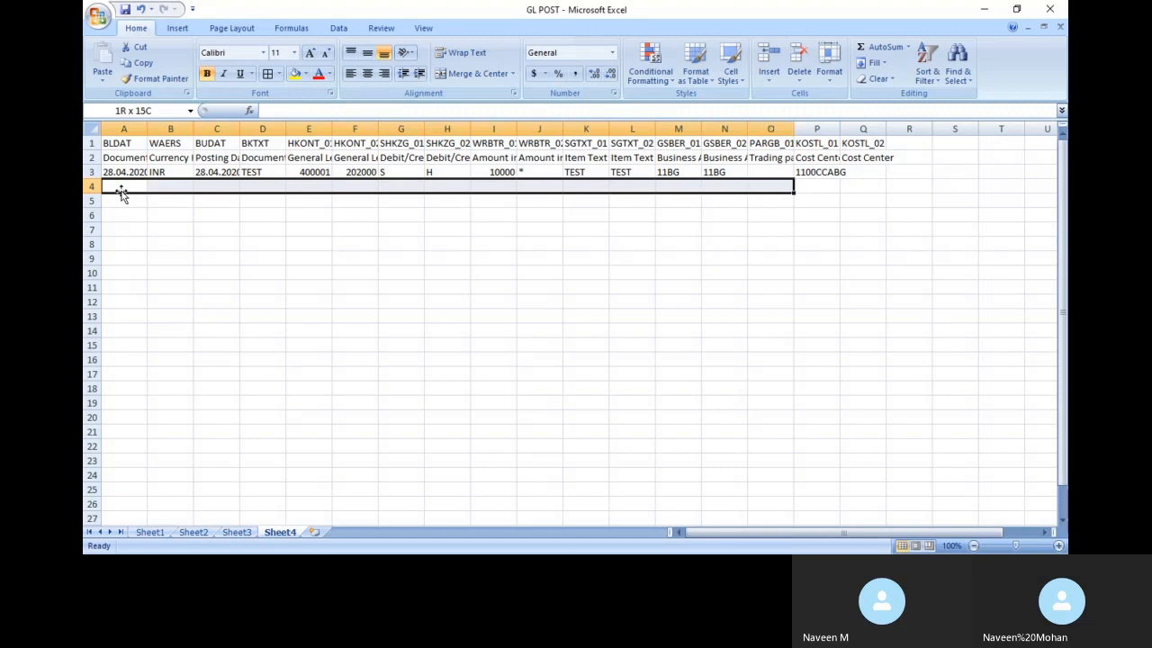
key(shift+Right)
key(ctrl+d)
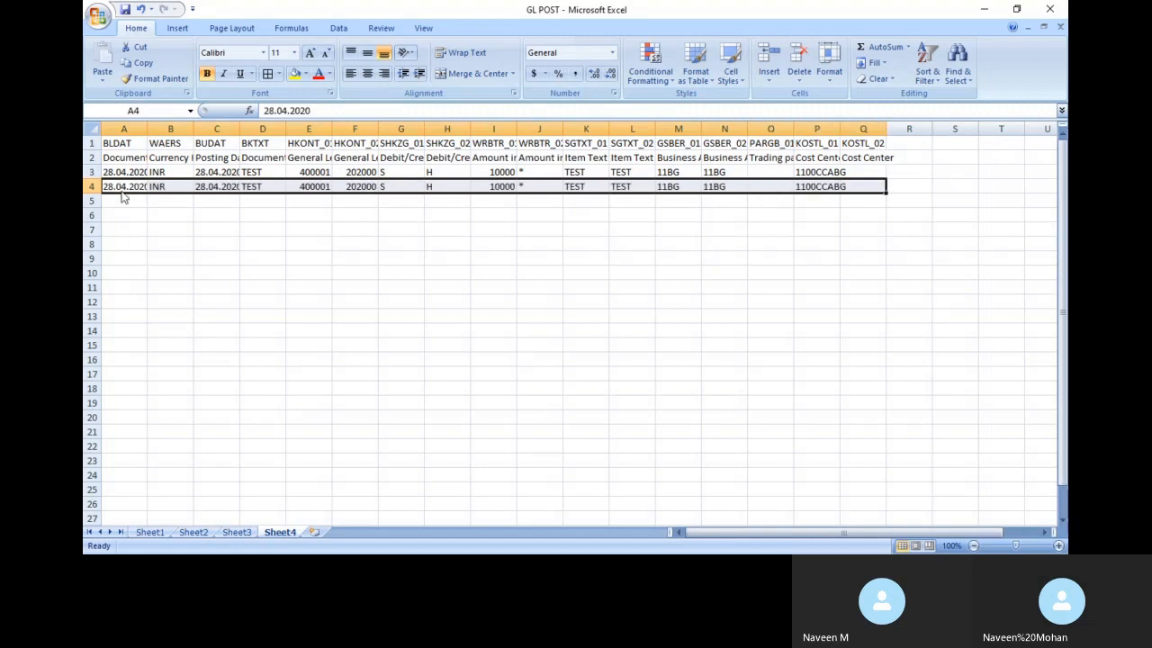
click(112, 186)
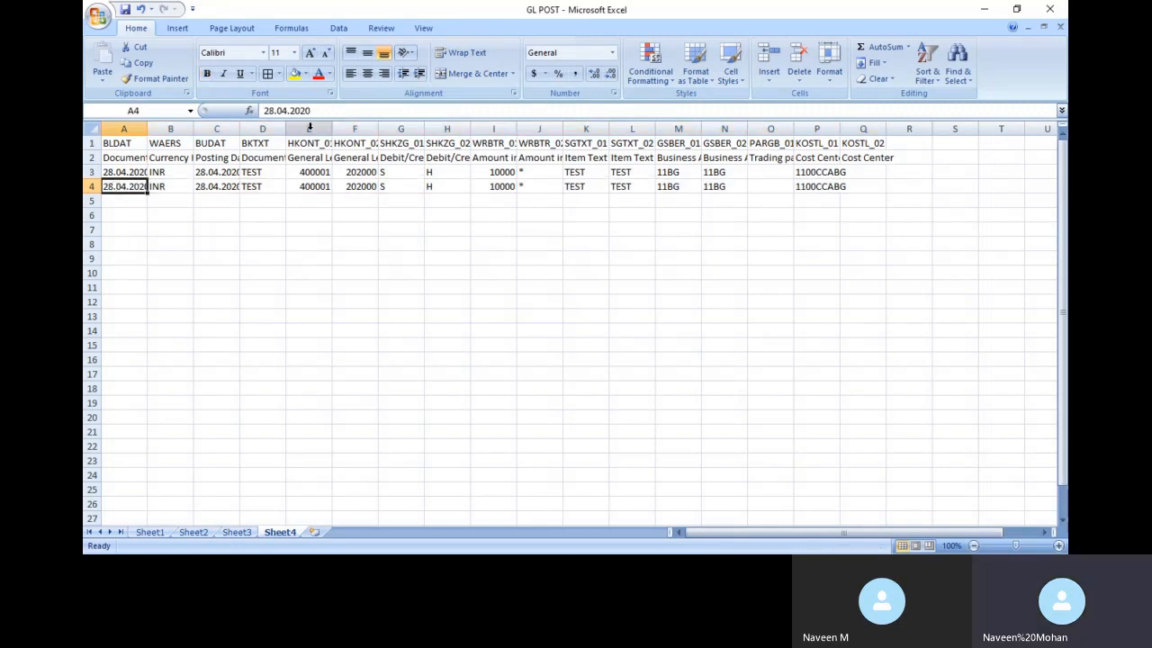
Change row 4's first account to 400000 and widen column P to fit Cost Center
click(326, 185)
click(307, 110)
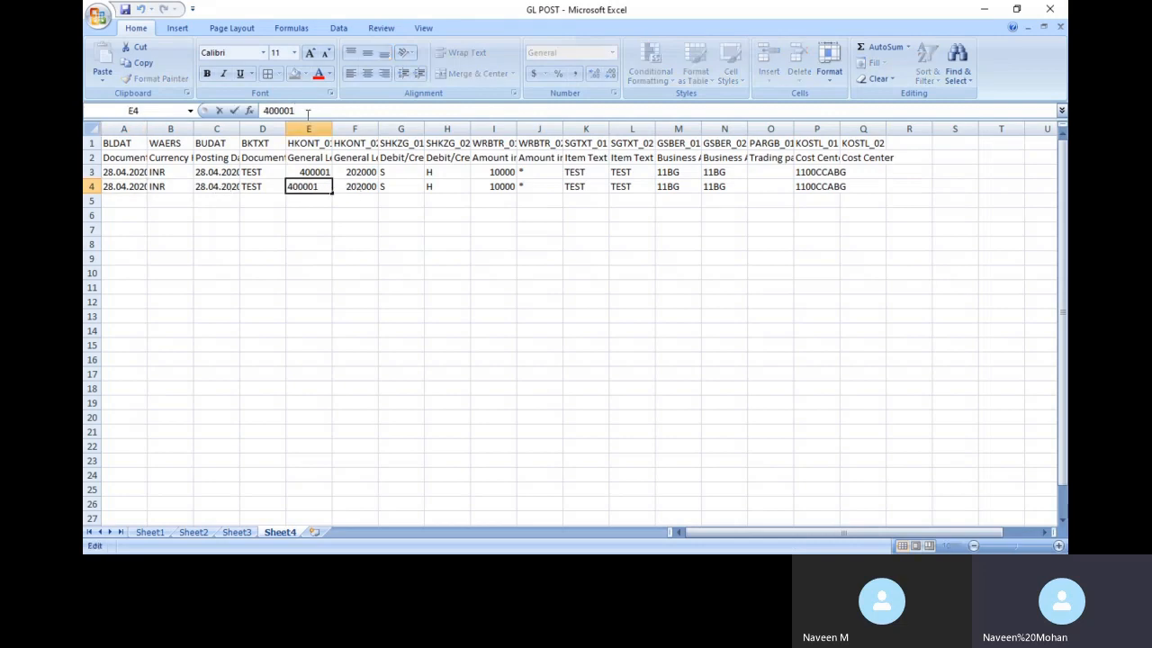
key(BackSpace)
text(0)
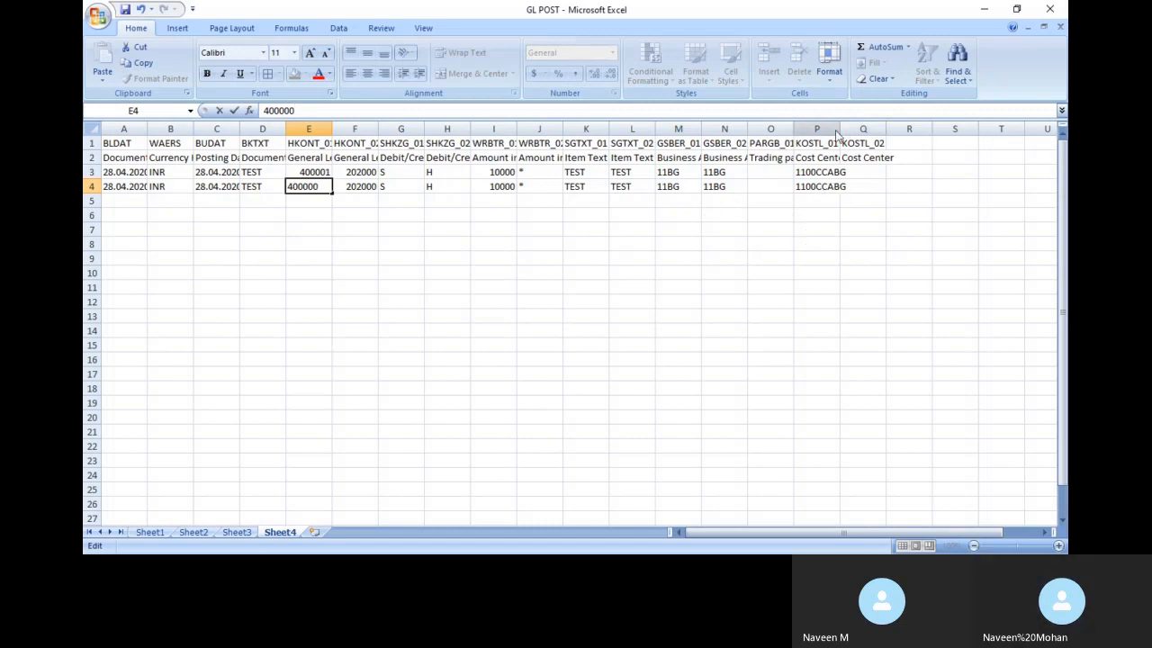
click(824, 243)
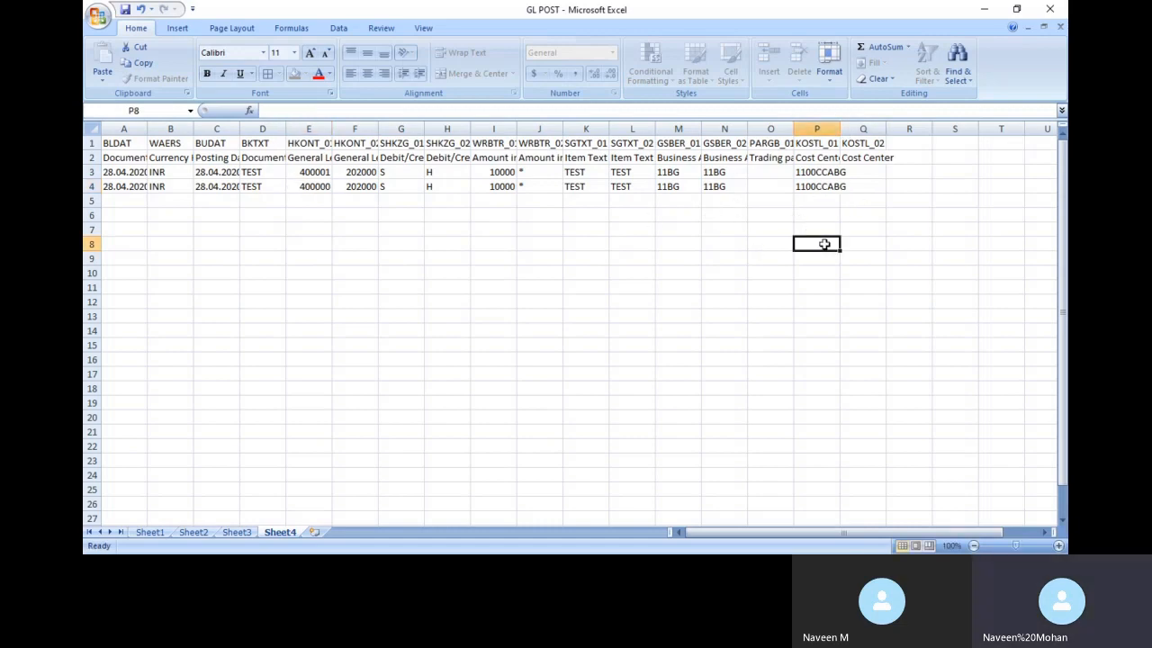
double_click(840, 129)
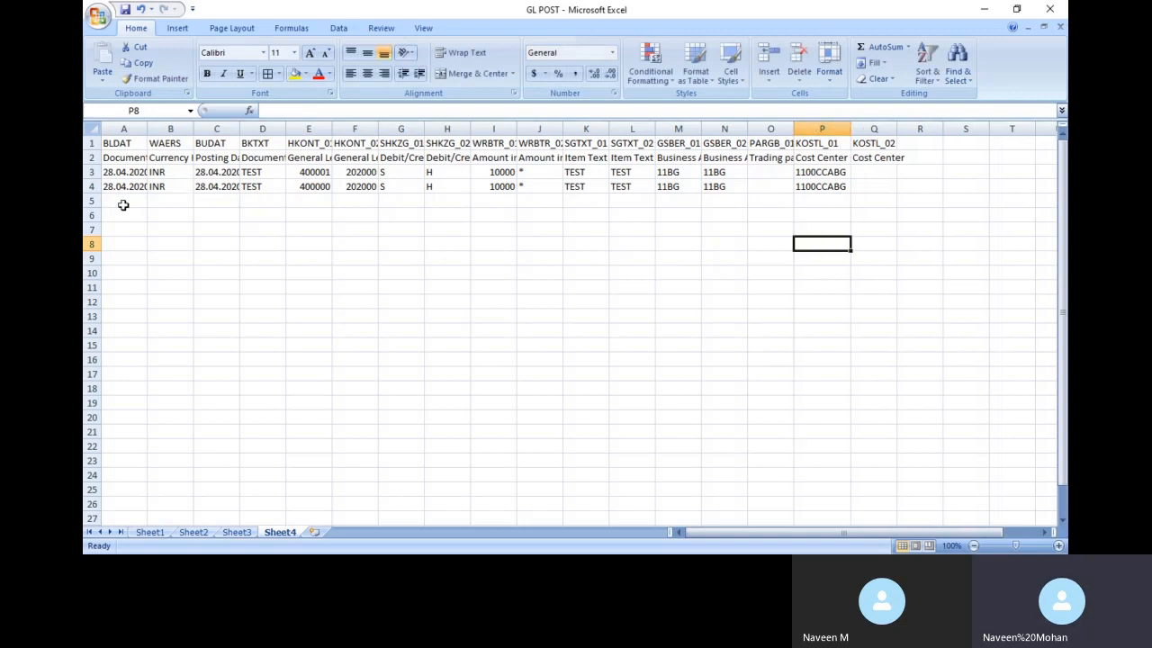
Set row 4's amount to 20000 and its business area to 11CH
click(494, 188)
text(20000)
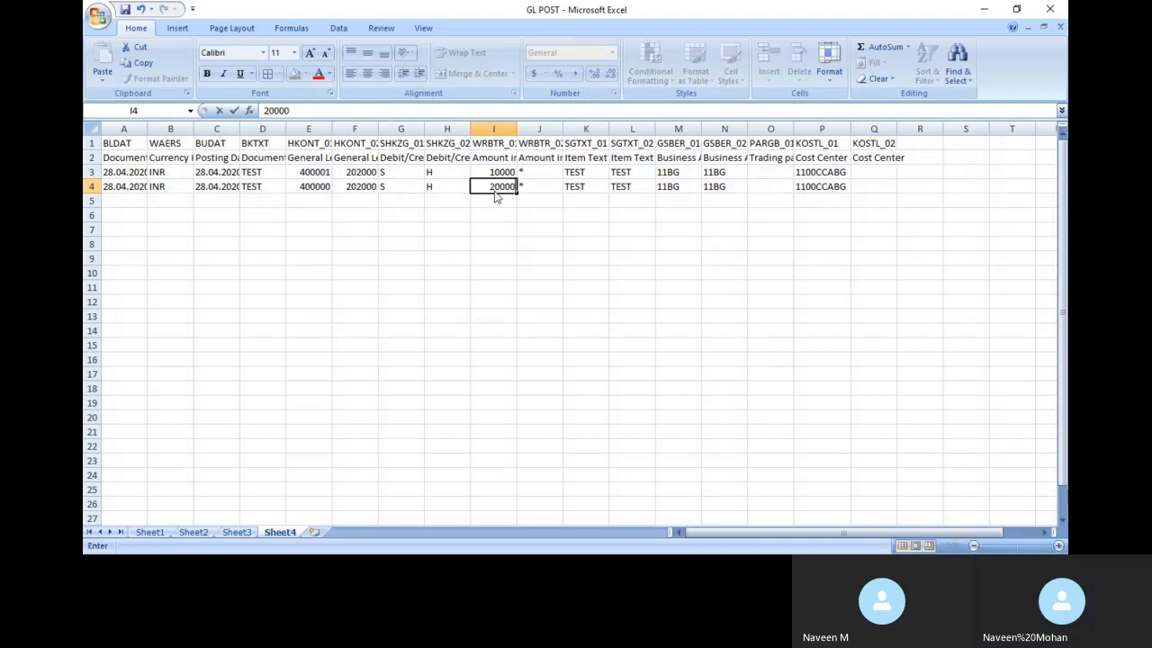
key(Right)
key(Right)
key(Right)
key(Right)
key(Right)
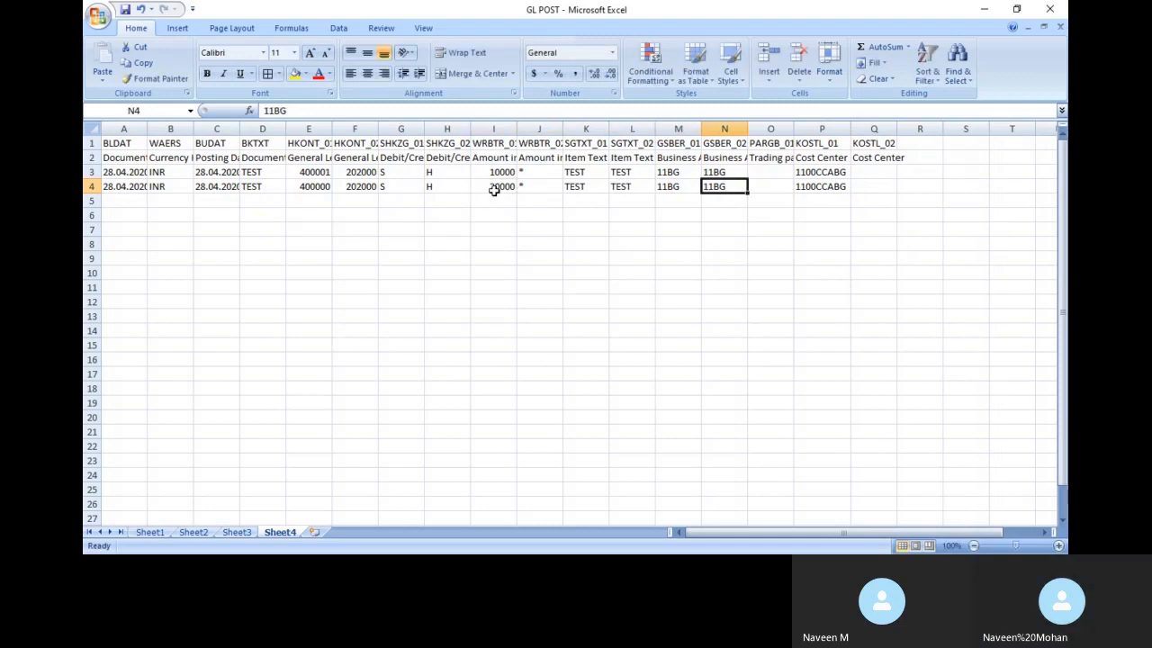
click(673, 188)
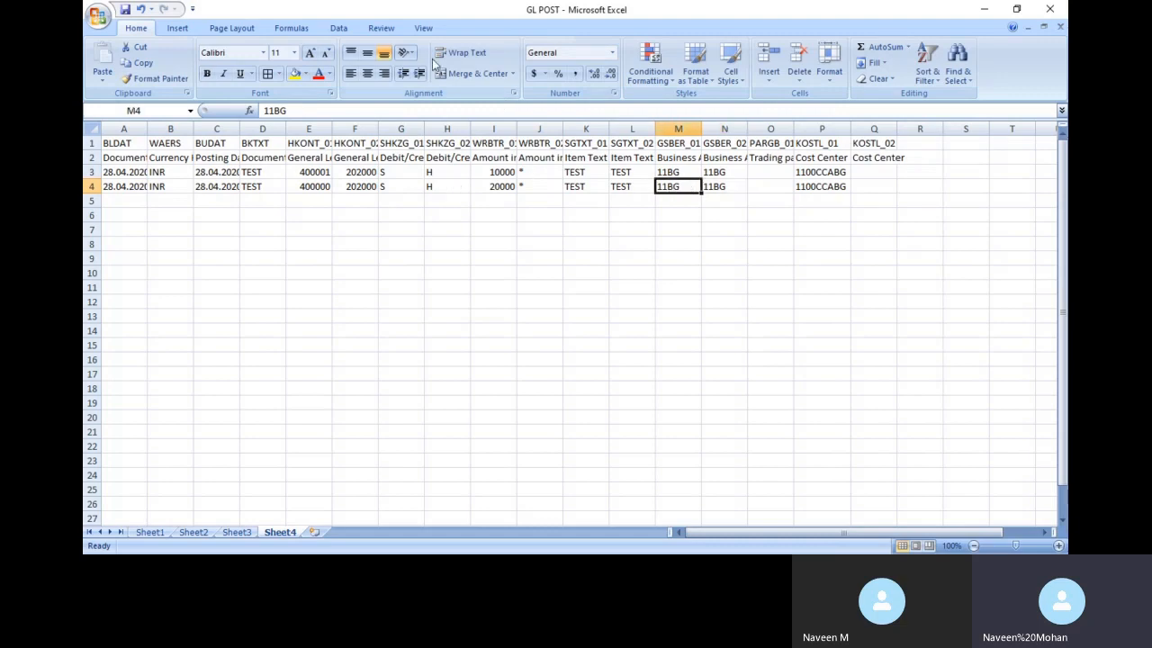
click(325, 106)
key(BackSpace)
key(BackSpace)
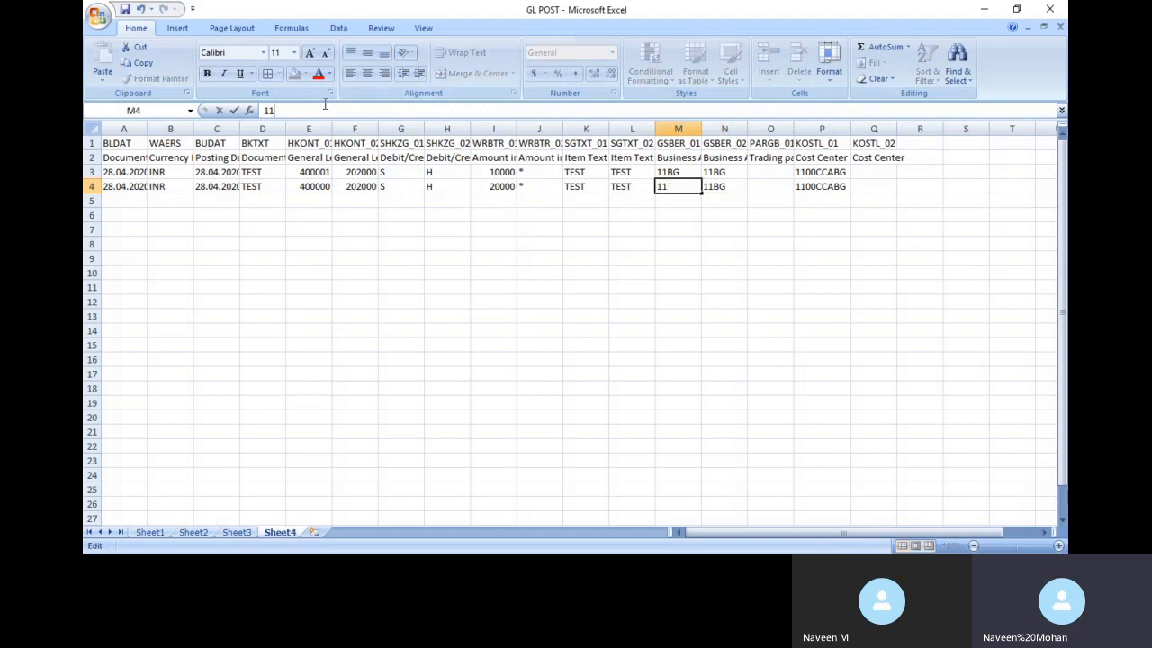
text(CH)
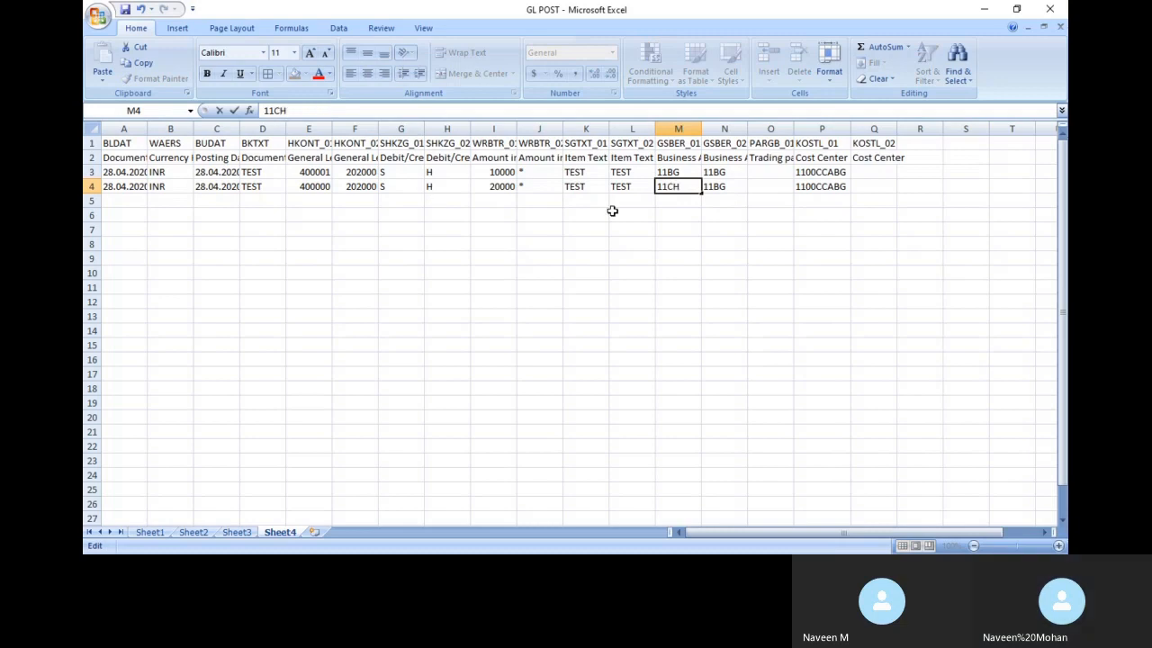
click(819, 189)
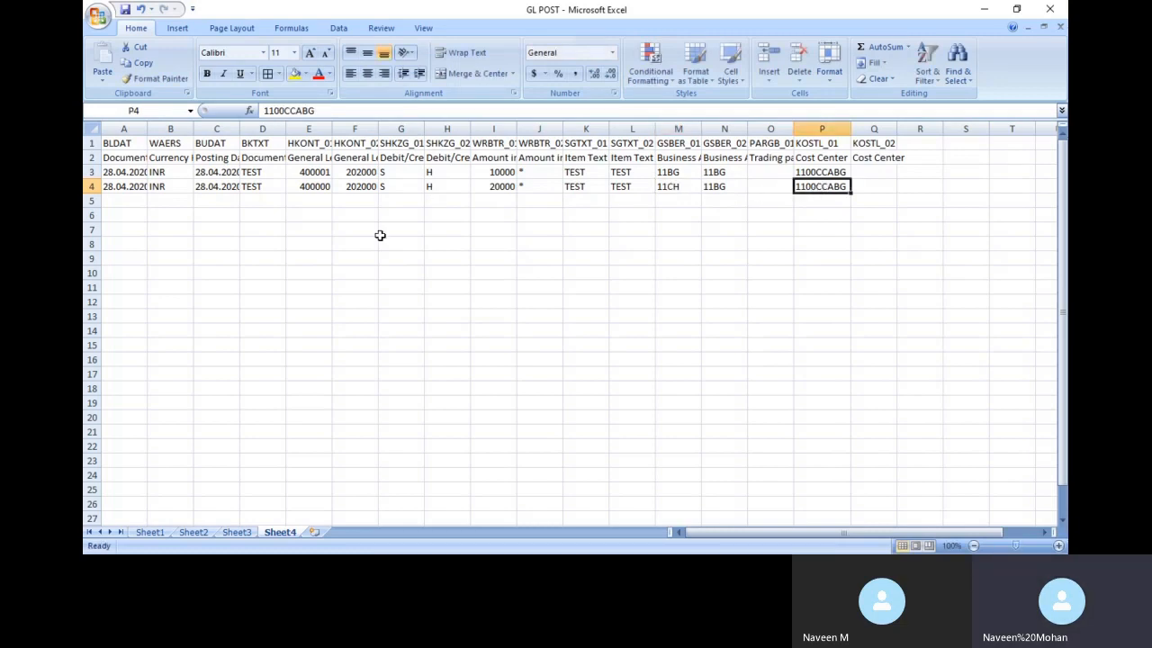
click(239, 533)
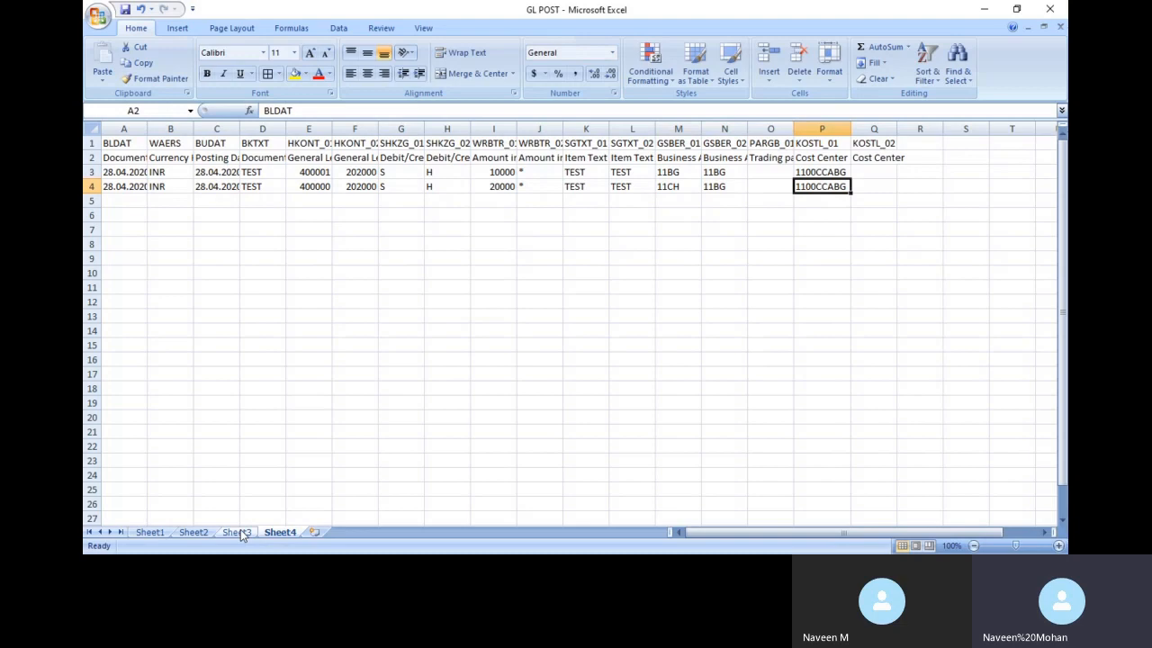
click(194, 531)
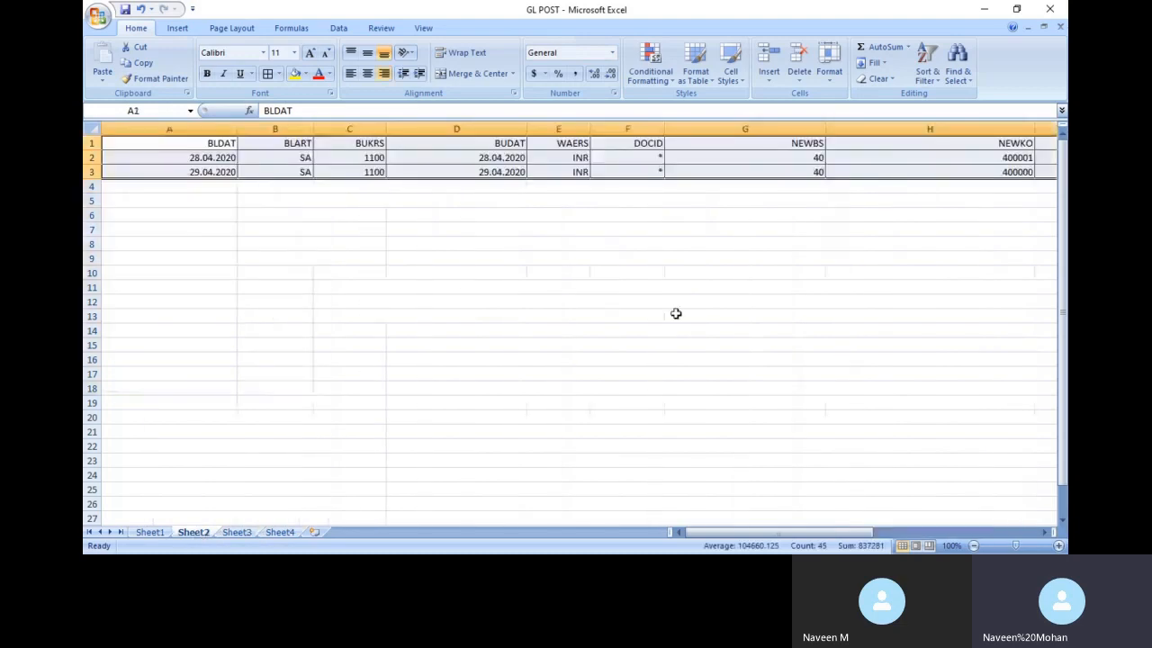
drag(727, 181, 723, 176)
click(724, 177)
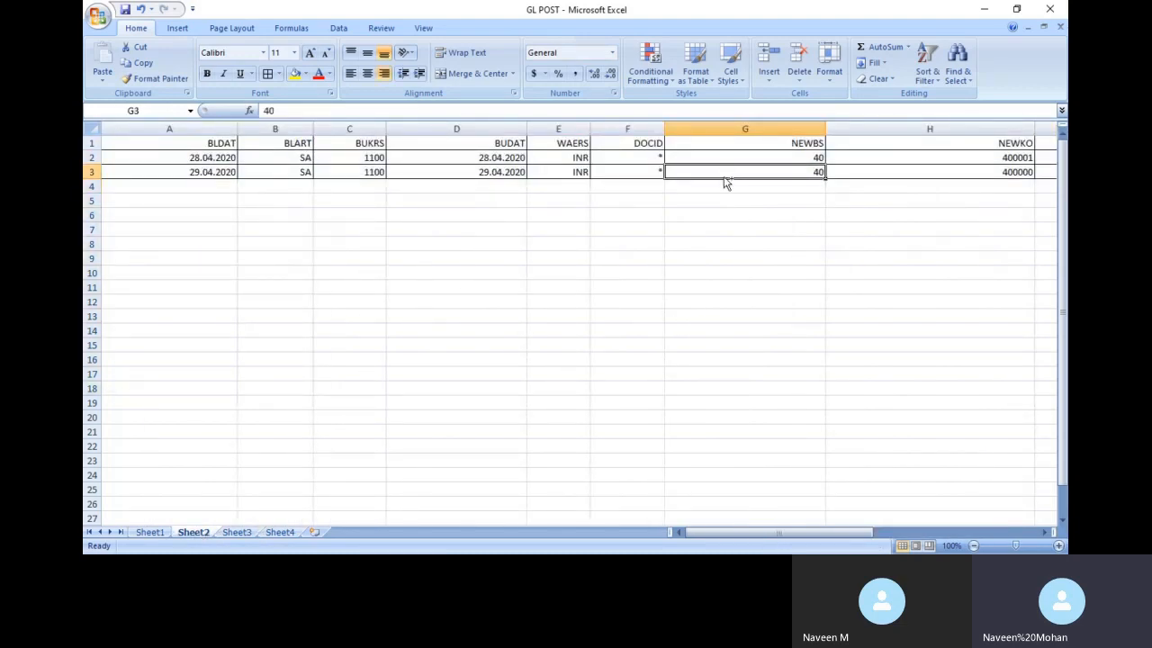
scroll(727, 181, right, 7)
click(884, 173)
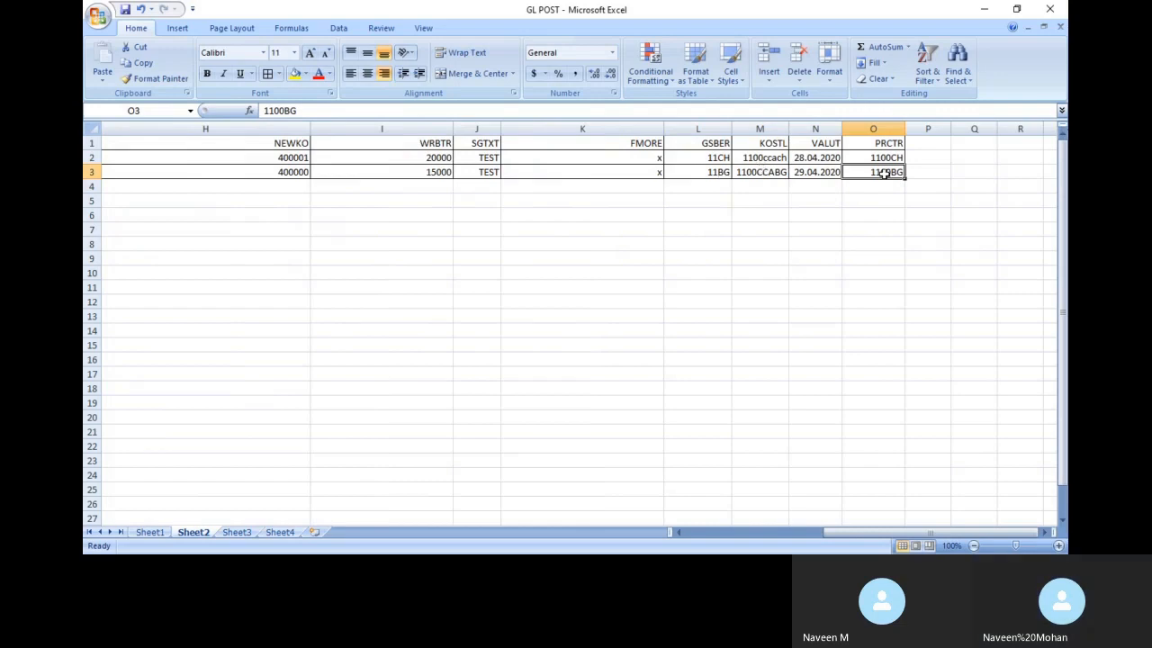
click(759, 159)
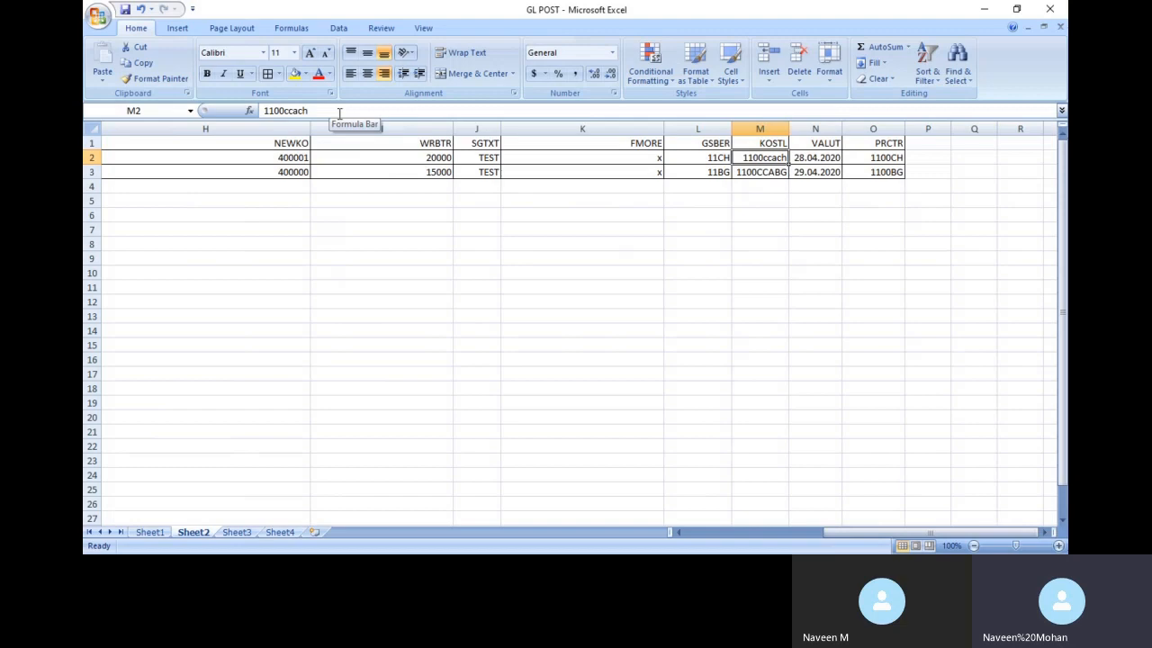
key(alt+Tab)
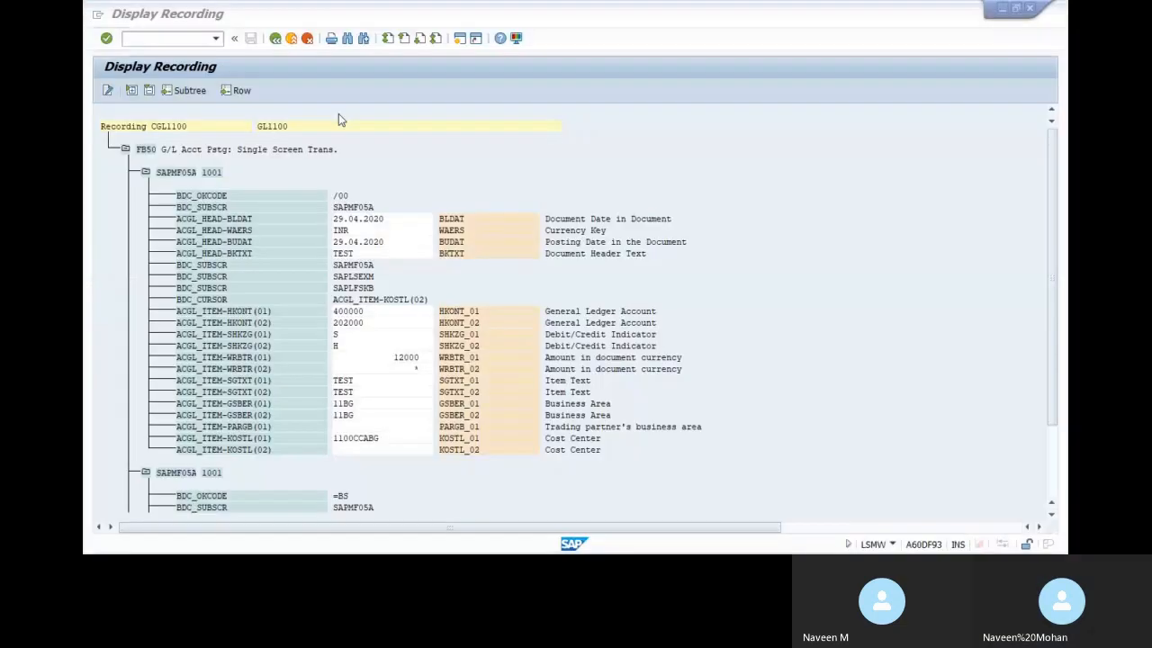
key(alt+Tab)
click(280, 532)
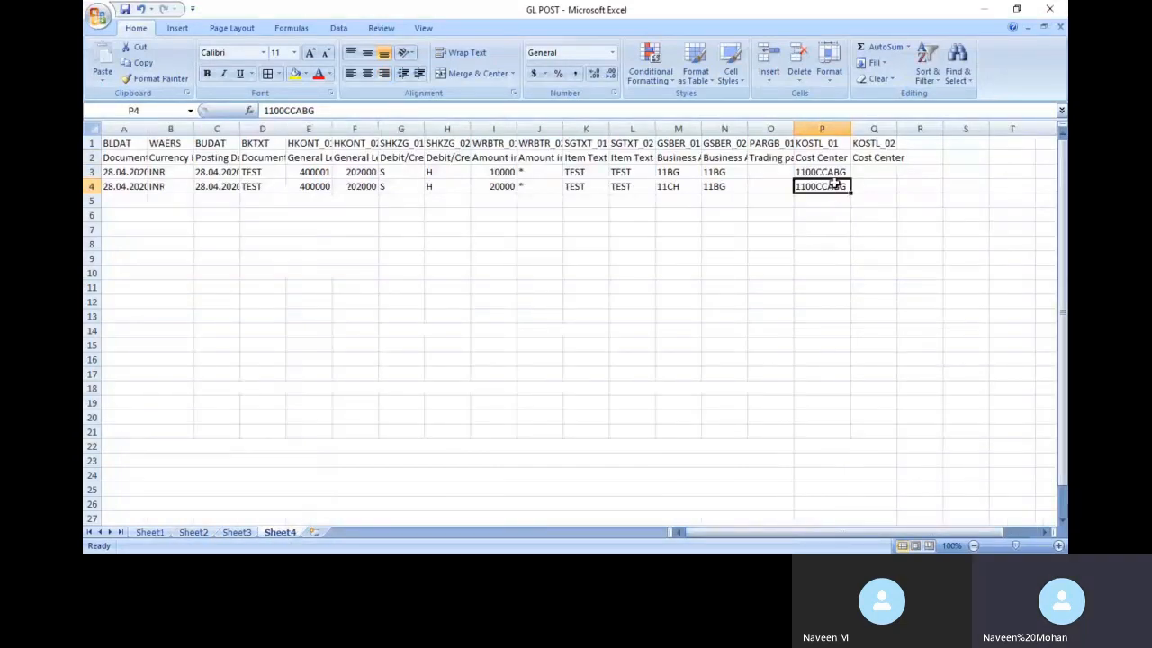
Change the cost centre in P4 from its BG ending to 1100CCACH
click(347, 113)
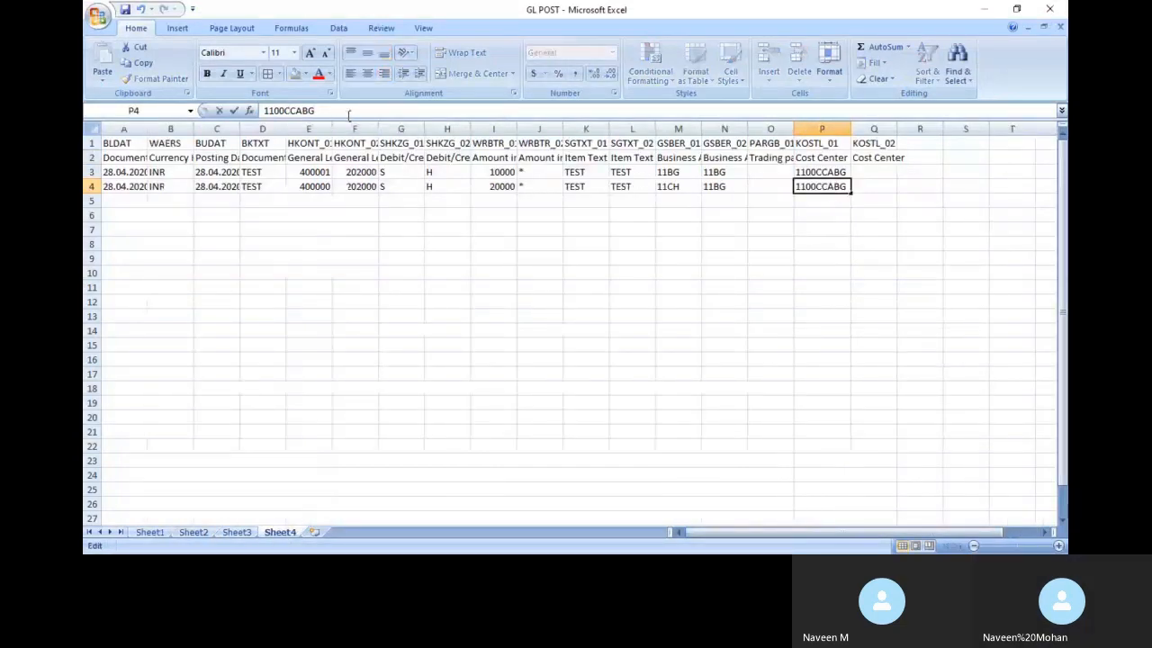
key(BackSpace)
key(BackSpace)
text(CH)
click(493, 273)
click(126, 200)
Start row 5 with dates 29.04.2020, currency INR, text TEST and account 400002
text(29.04)
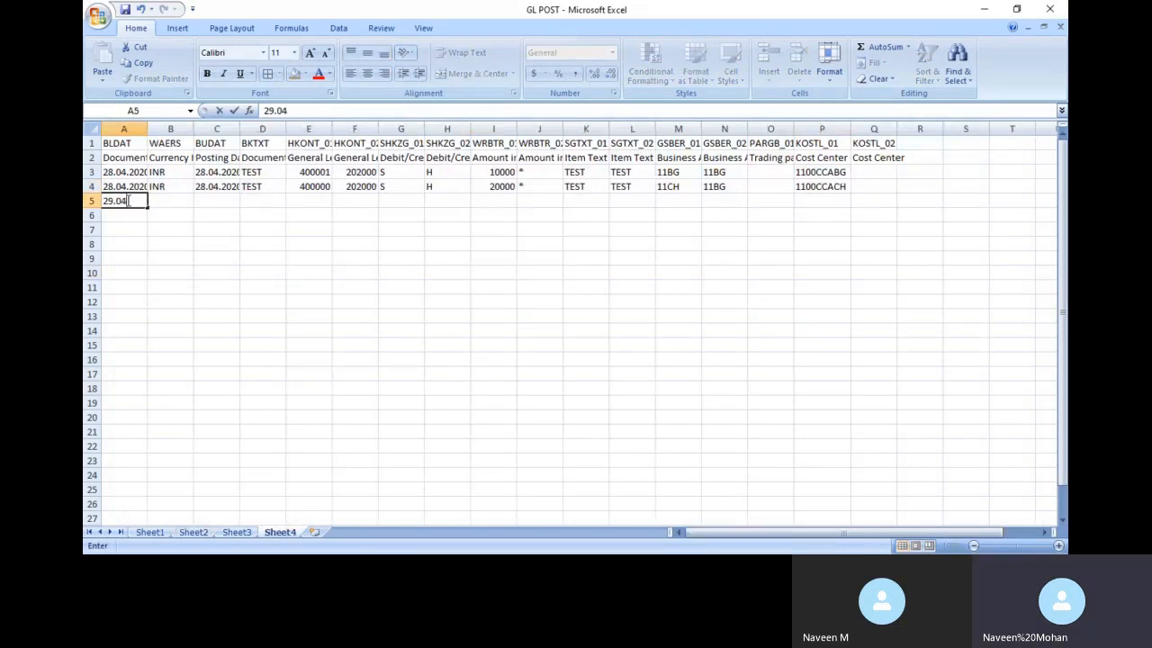
text(.0202)
key(BackSpace)
key(BackSpace)
key(BackSpace)
key(BackSpace)
text(2020)
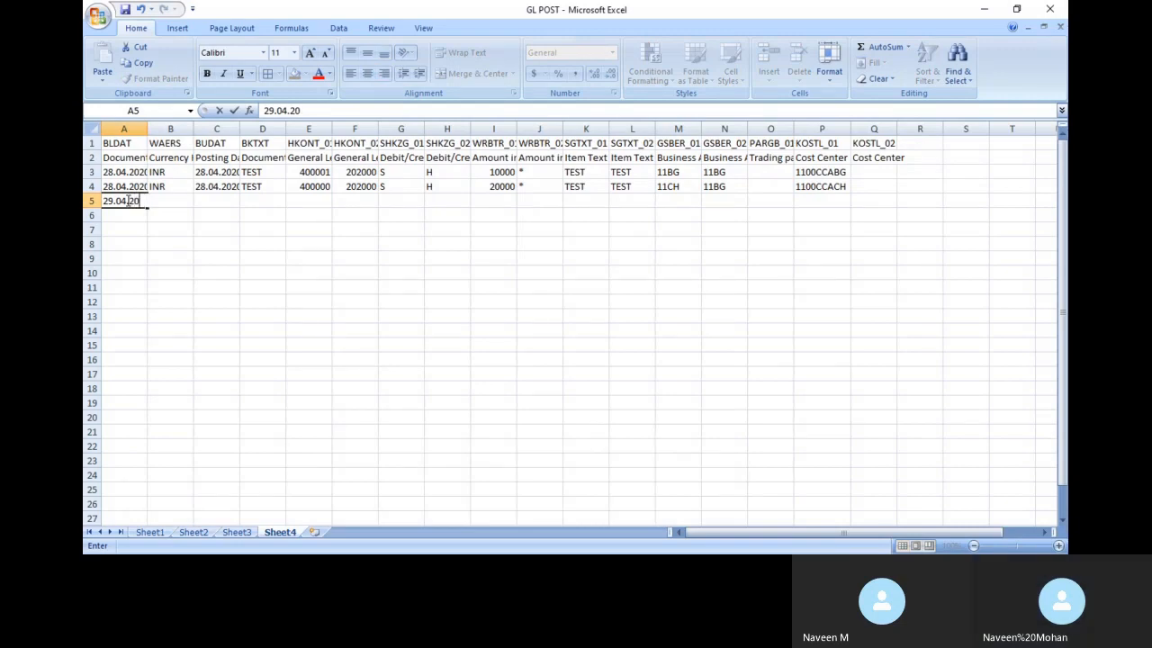
key(Tab)
text(INR)
key(Tab)
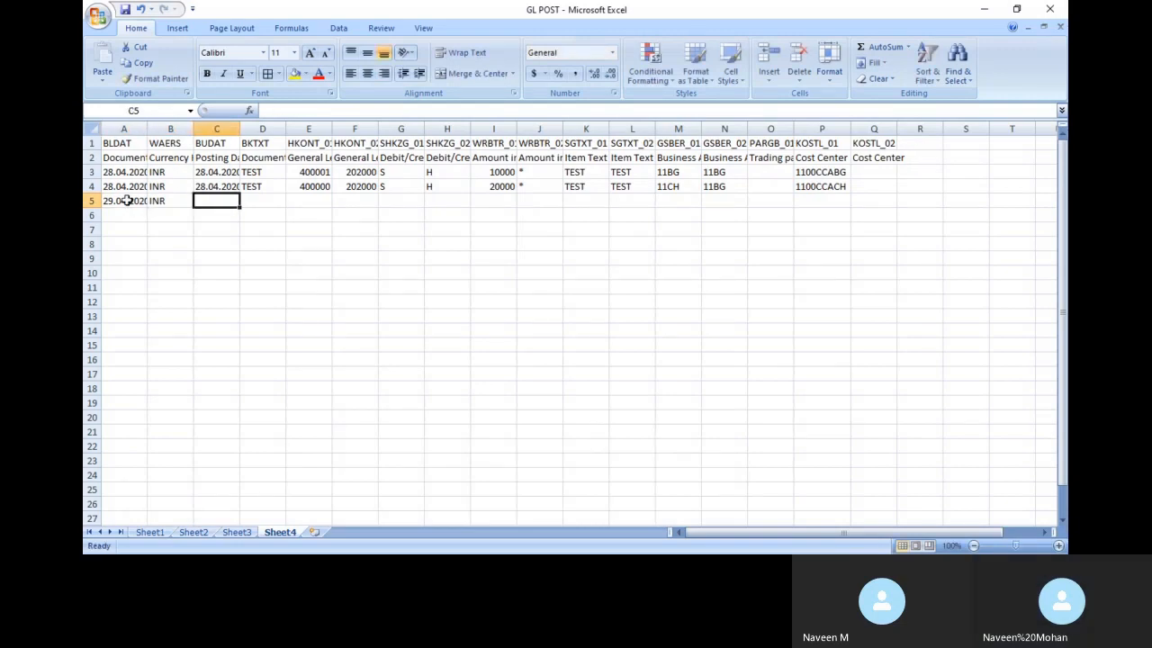
text(2)
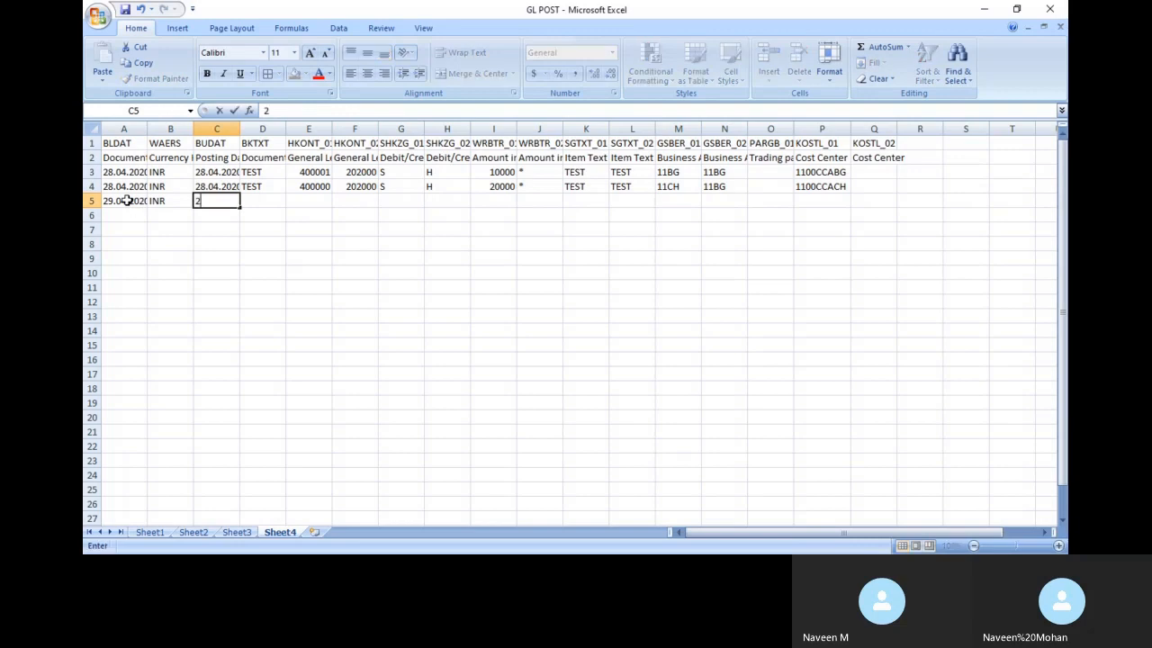
text(9.04.2020)
key(Tab)
text(TEST)
key(Tab)
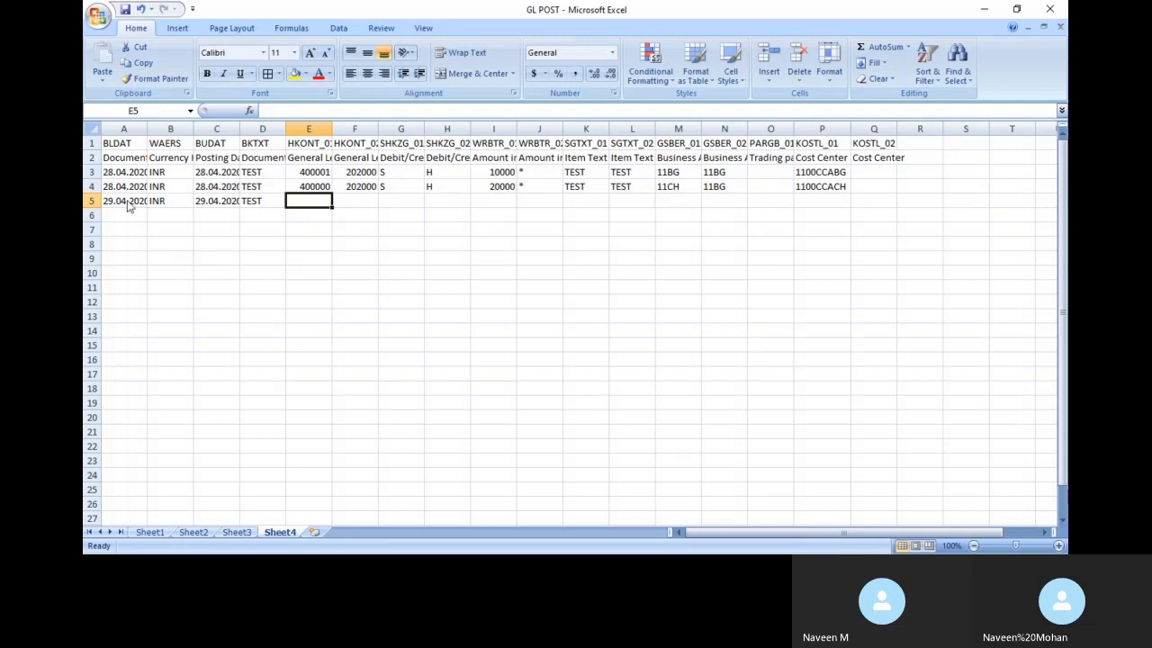
text(400002)
key(Tab)
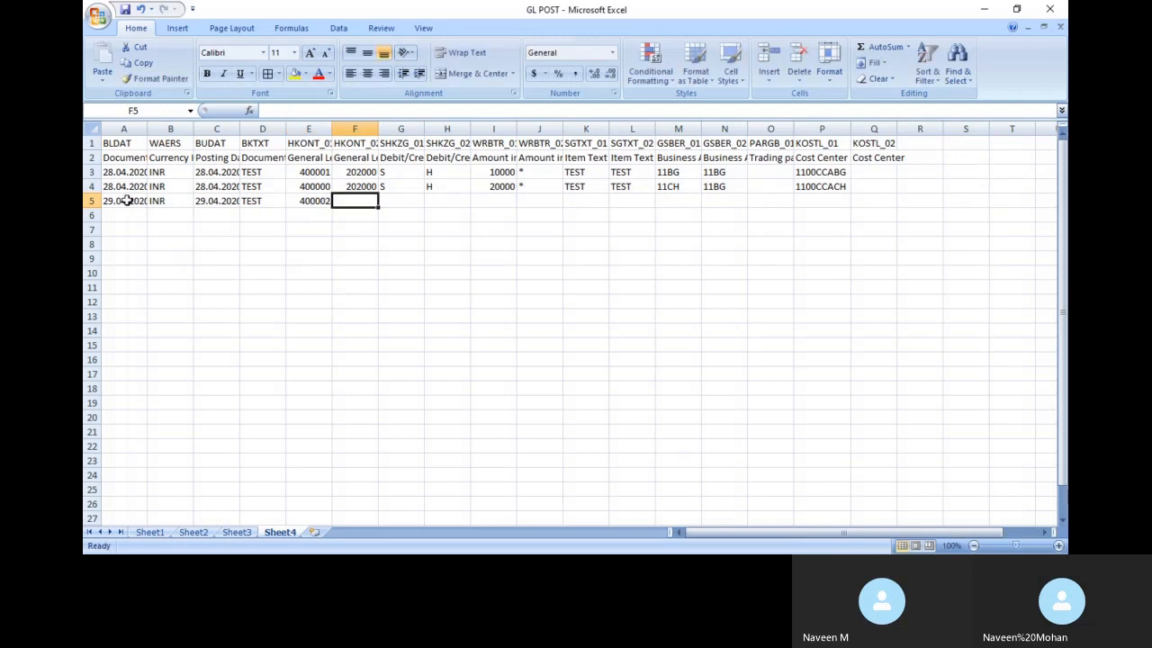
Fill row 5 on with 202000, S, FH, amount 50000, *, TEST, TEST and 11CH
text(202000)
key(Tab)
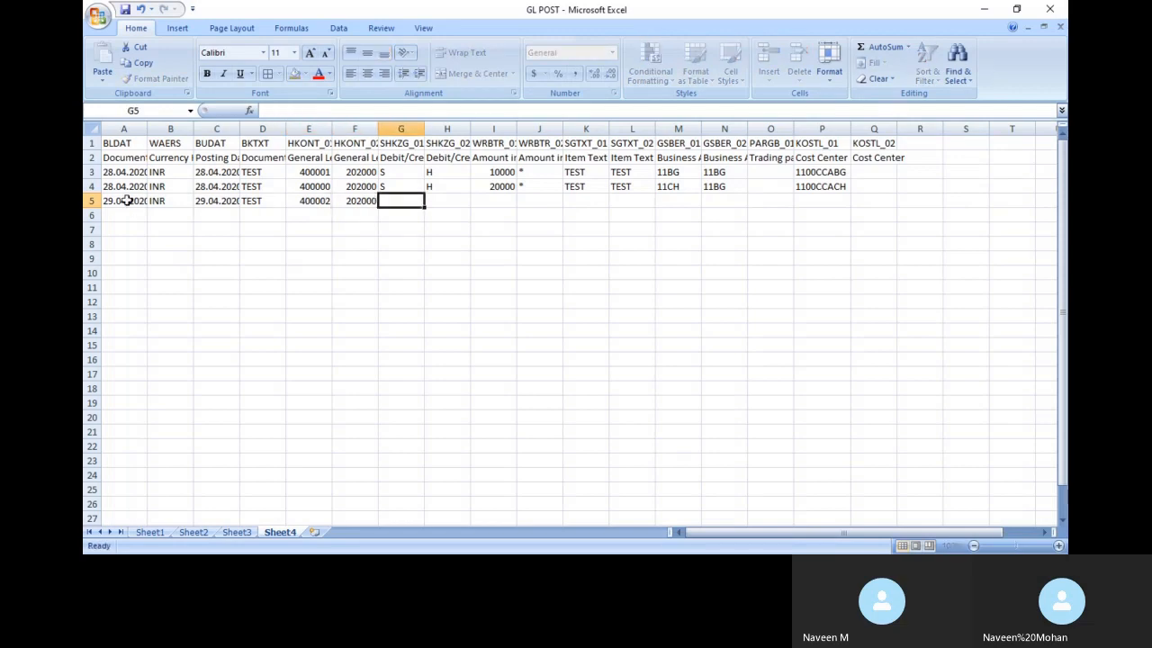
text(S)
key(Tab)
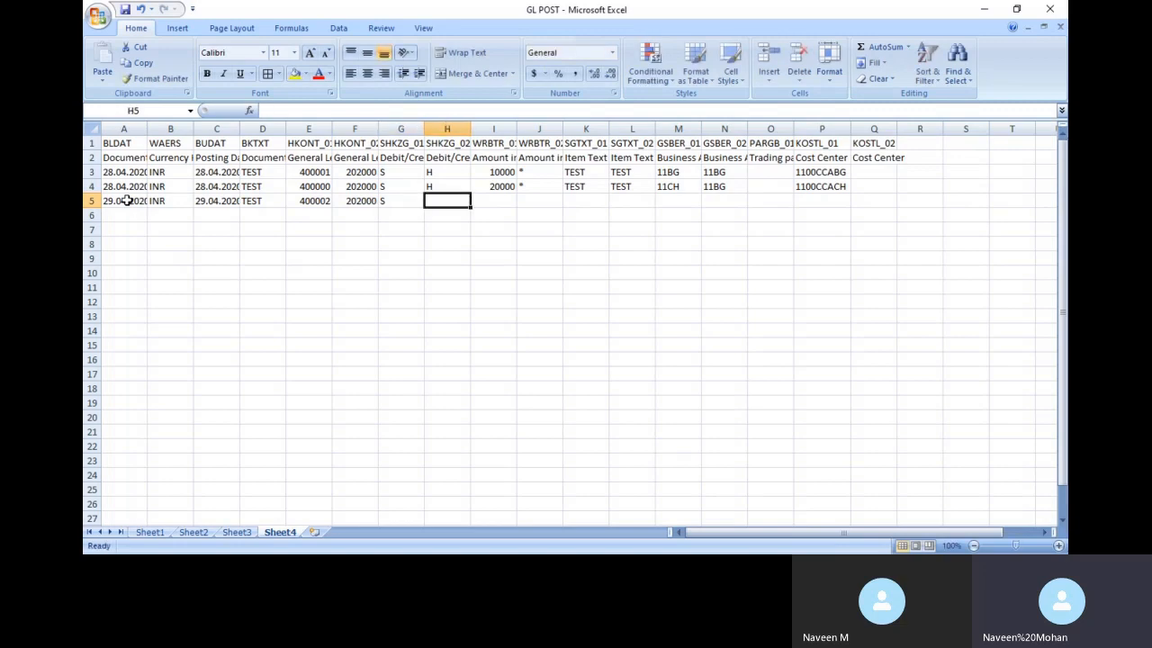
text(F)
text(H)
key(Tab)
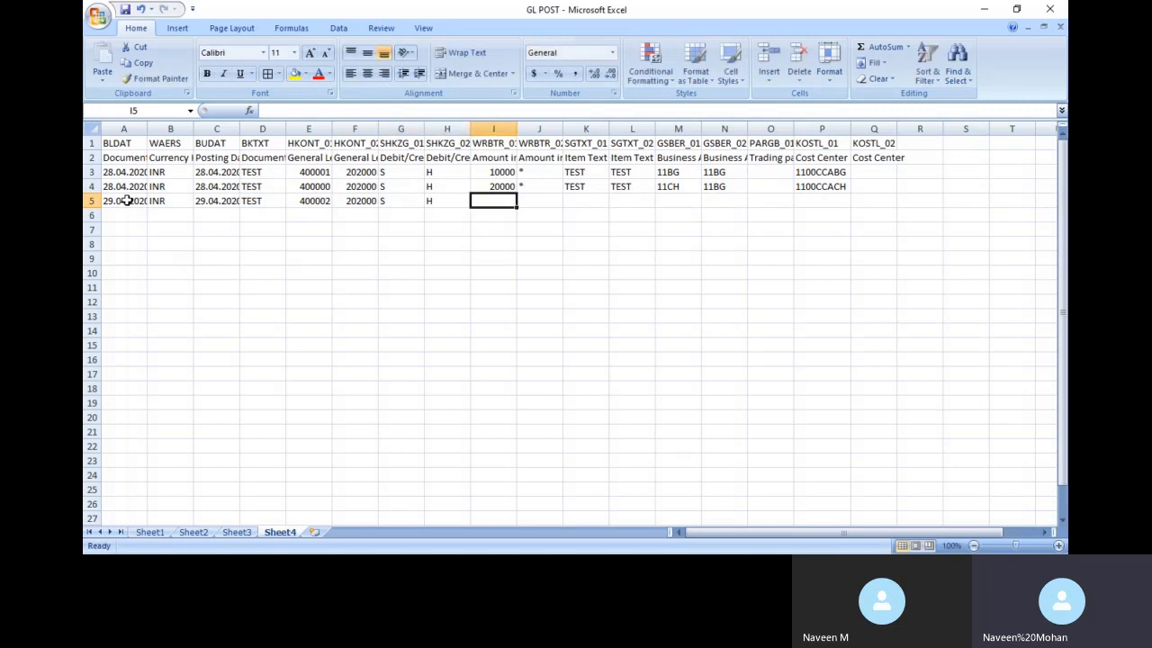
text(50000)
key(Tab)
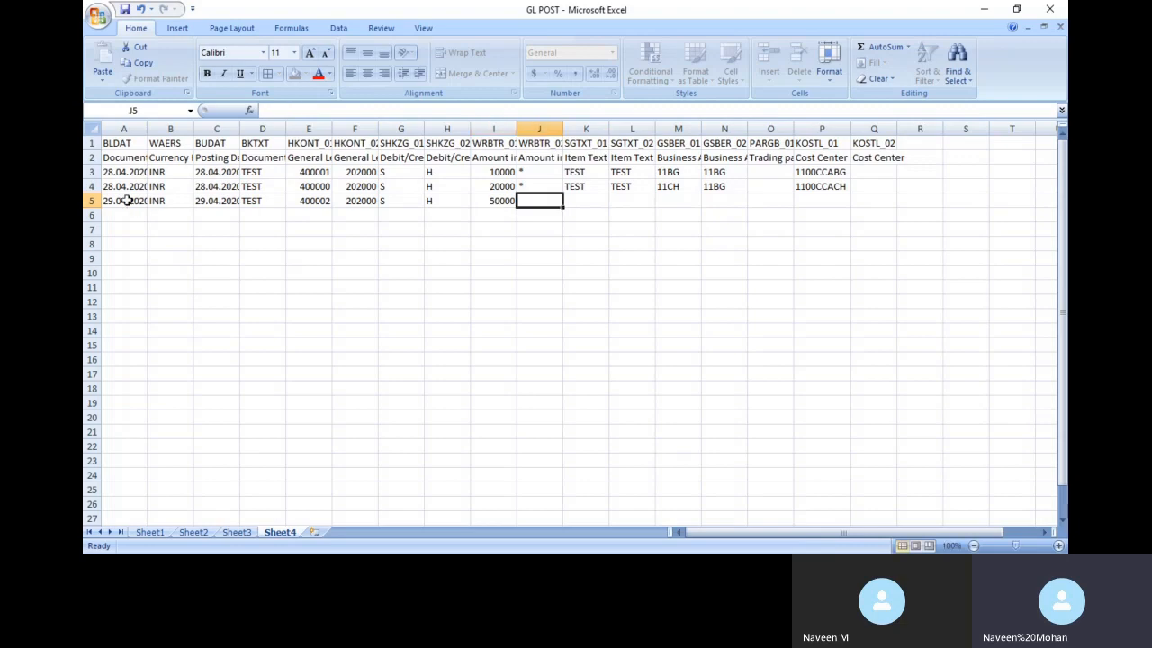
text(*)
key(Tab)
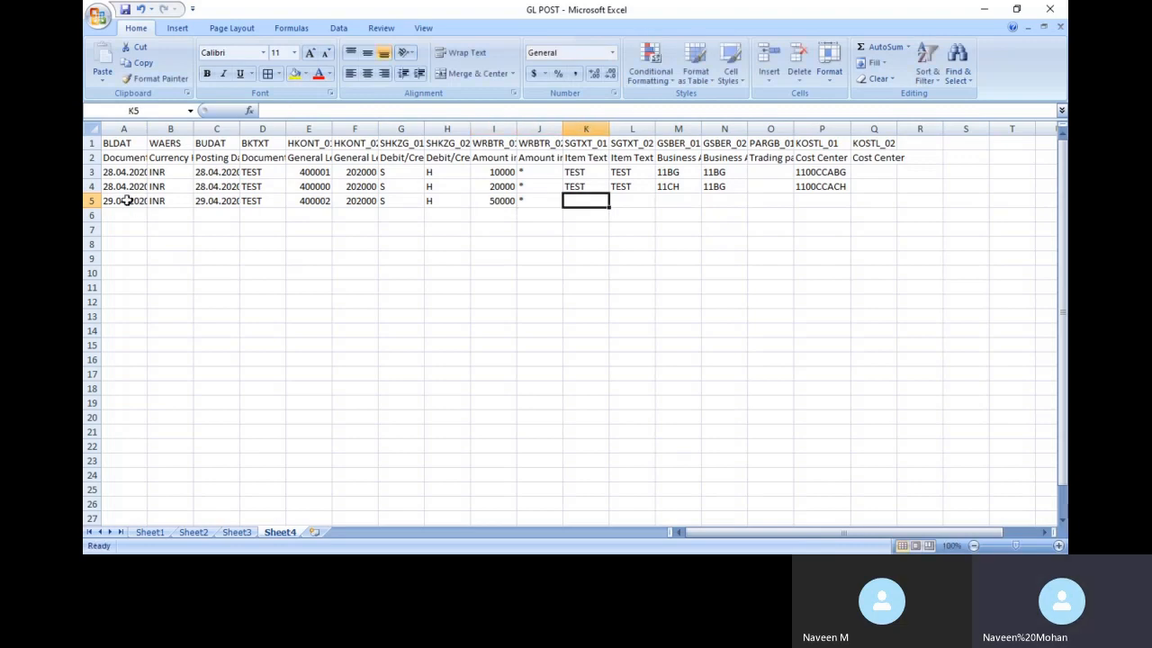
text(TEST)
key(Tab)
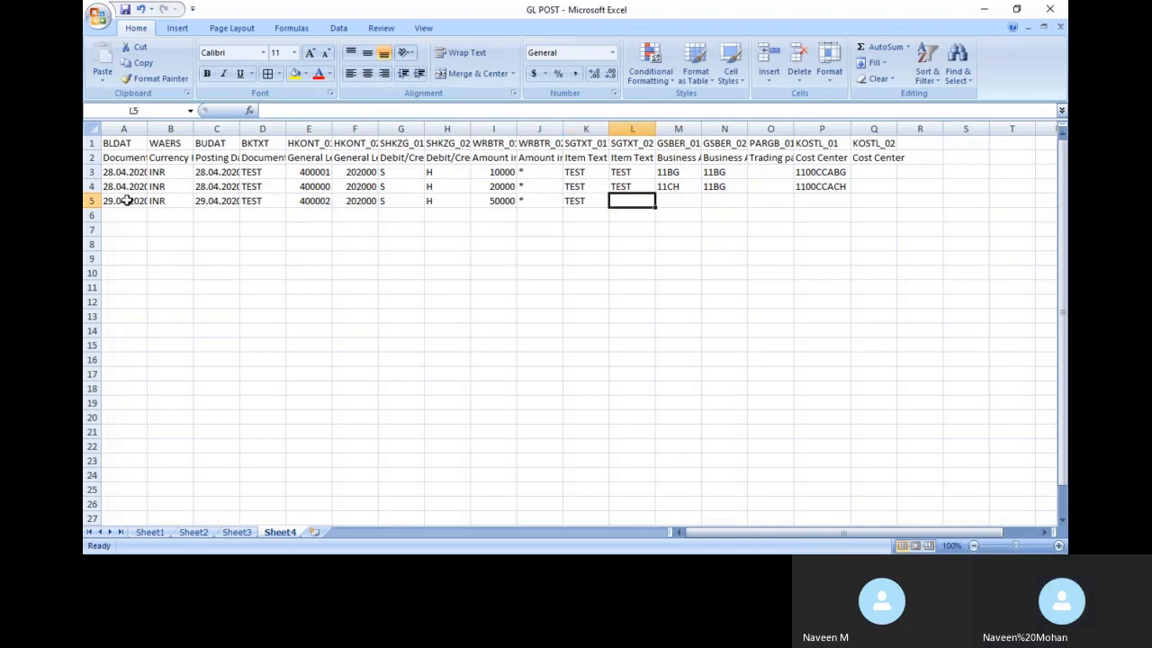
text(TEST)
key(Tab)
text(11CH)
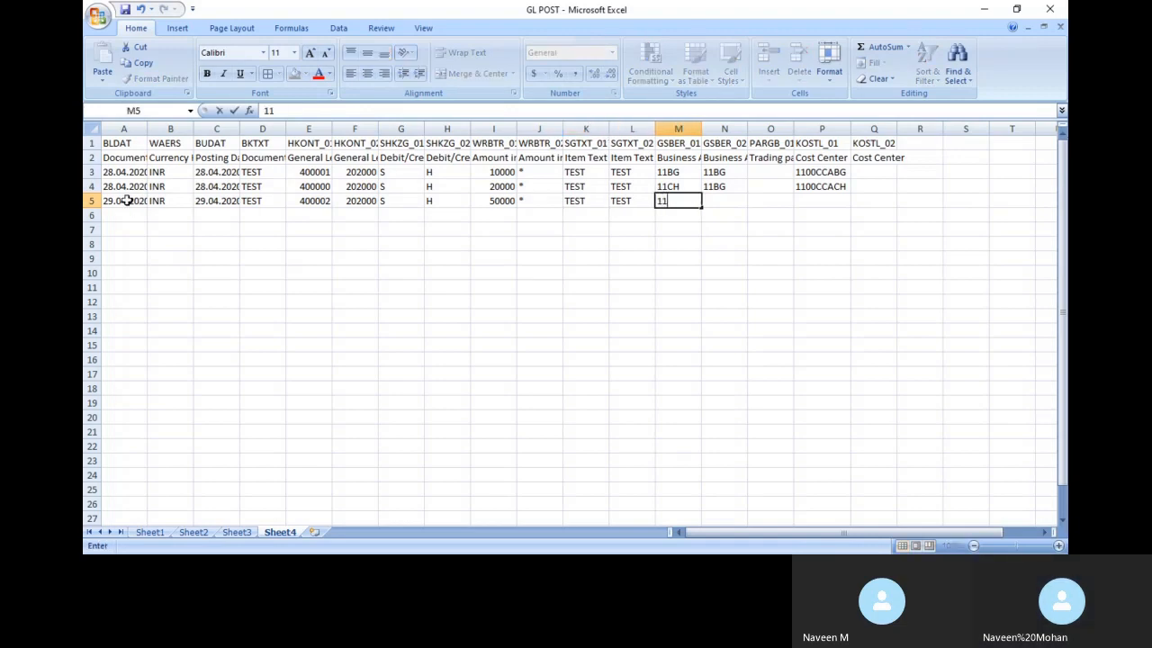
key(Tab)
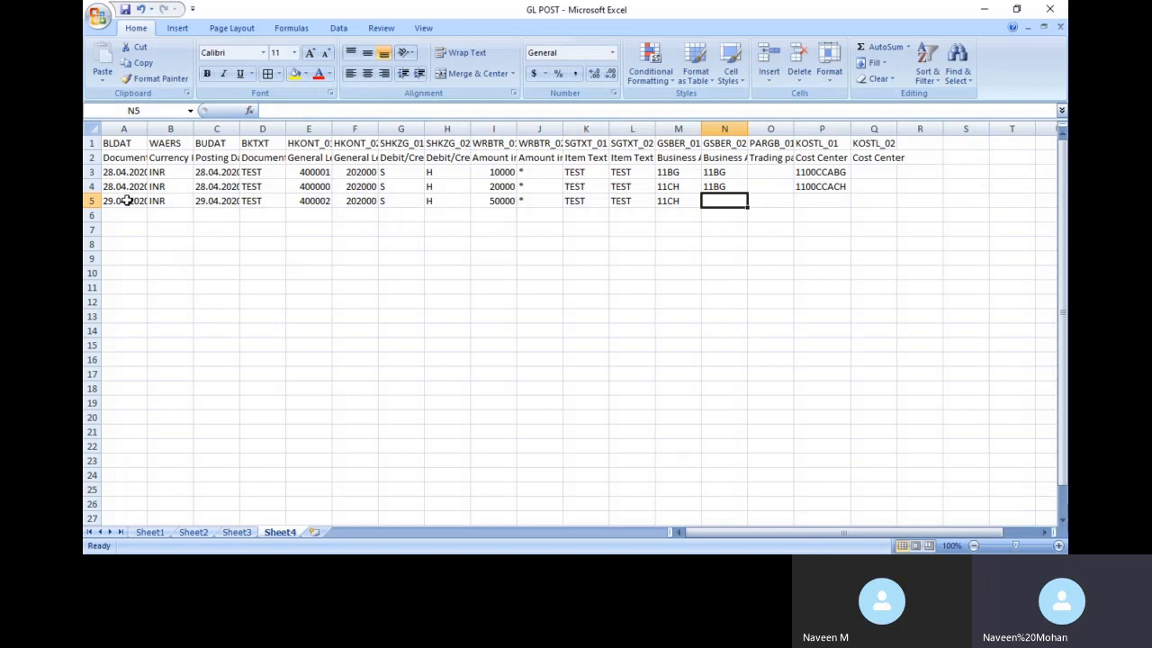
Set business area 11CH in both N4 and N5
click(736, 185)
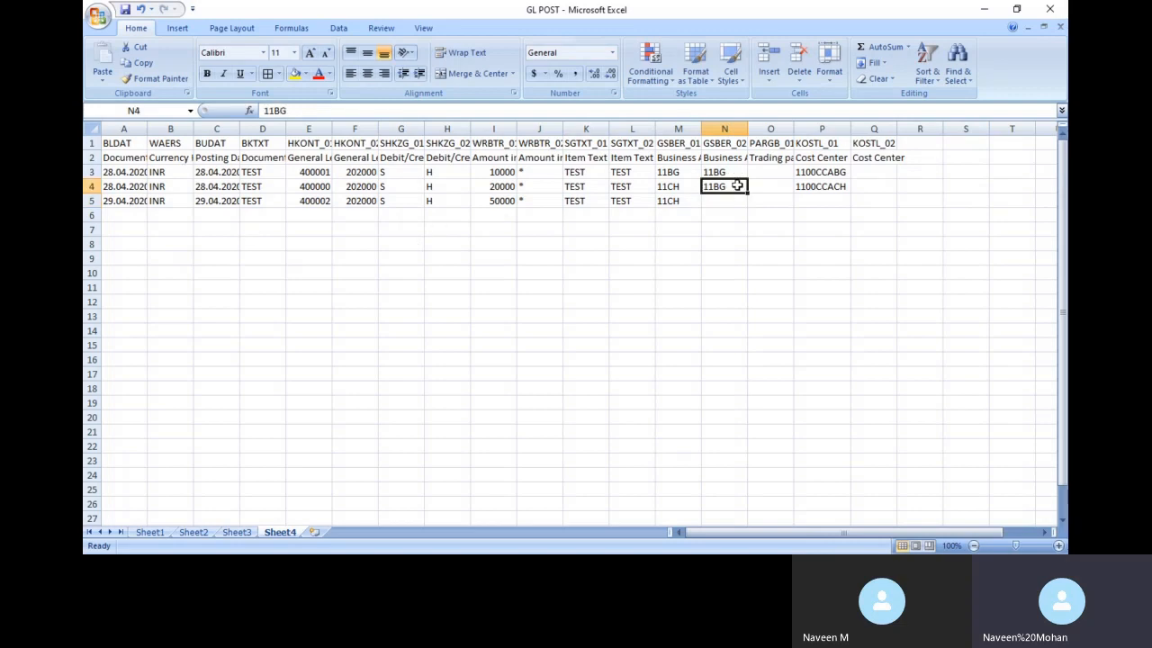
text(11CH)
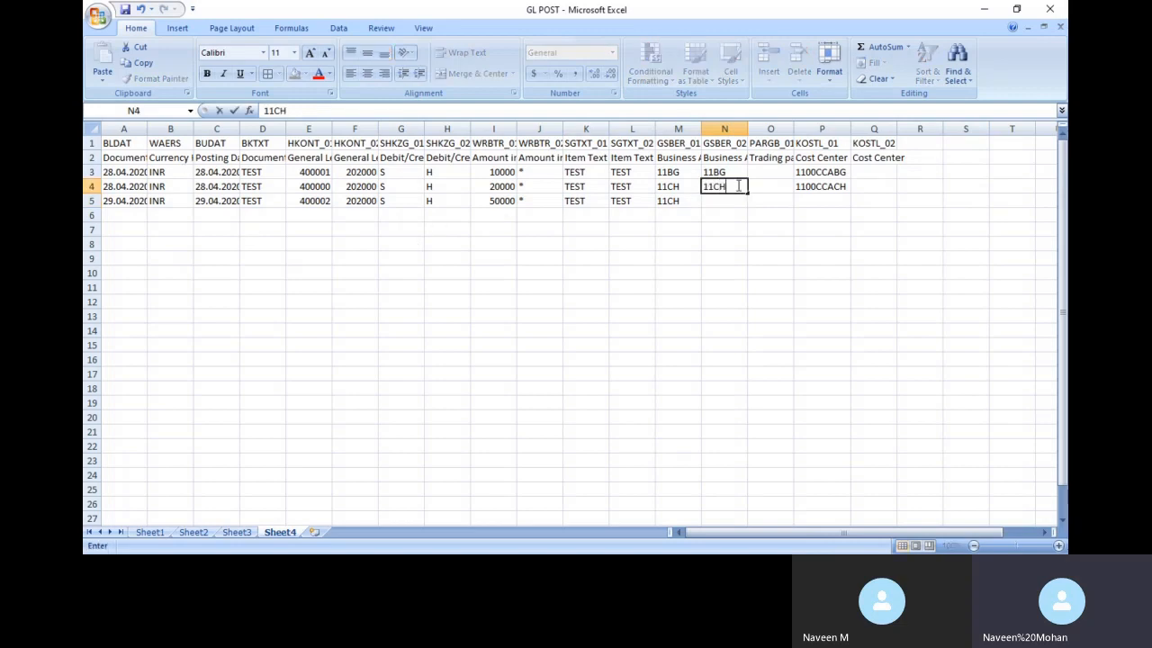
key(Return)
text(11CH)
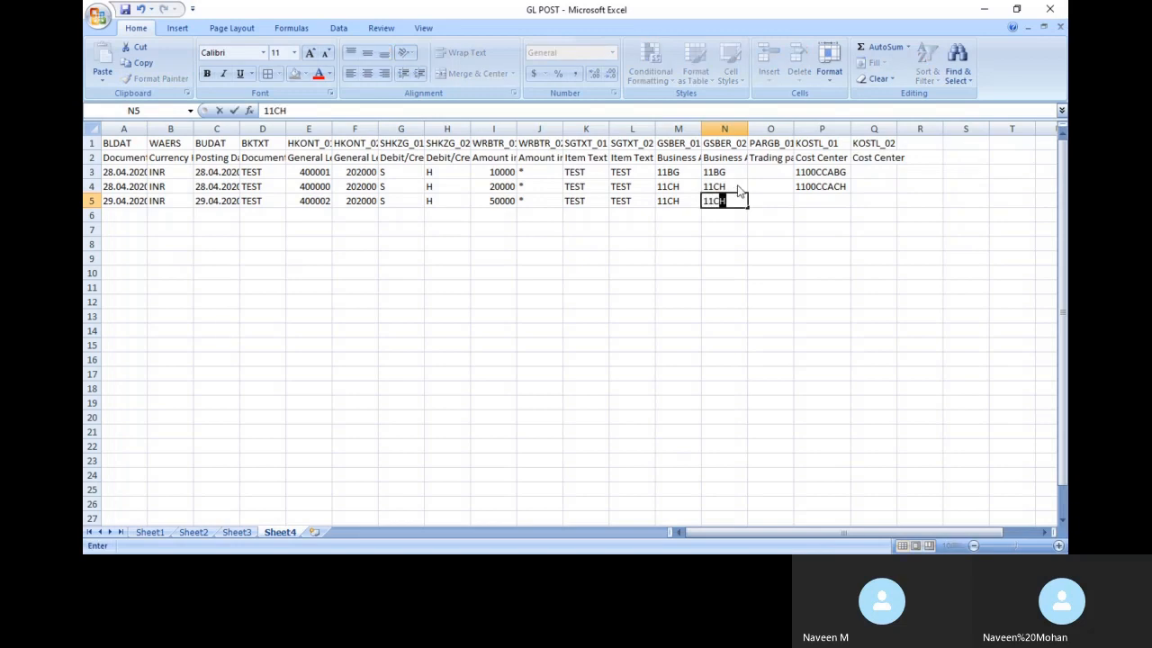
key(Tab)
key(Tab)
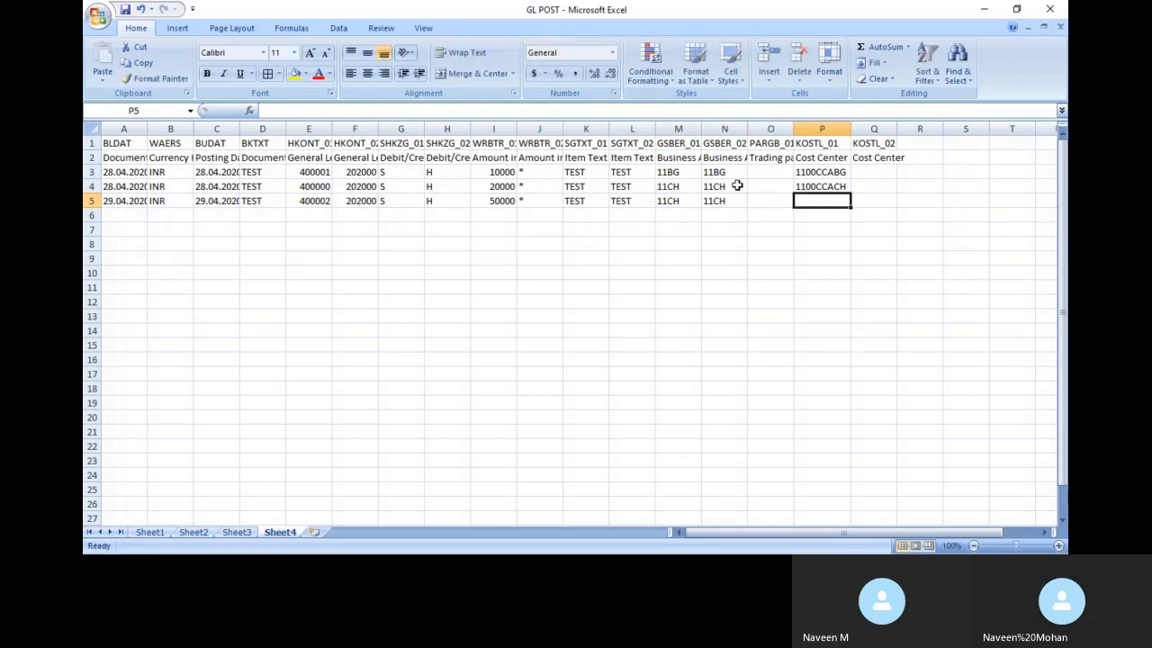
key(ctrl+d)
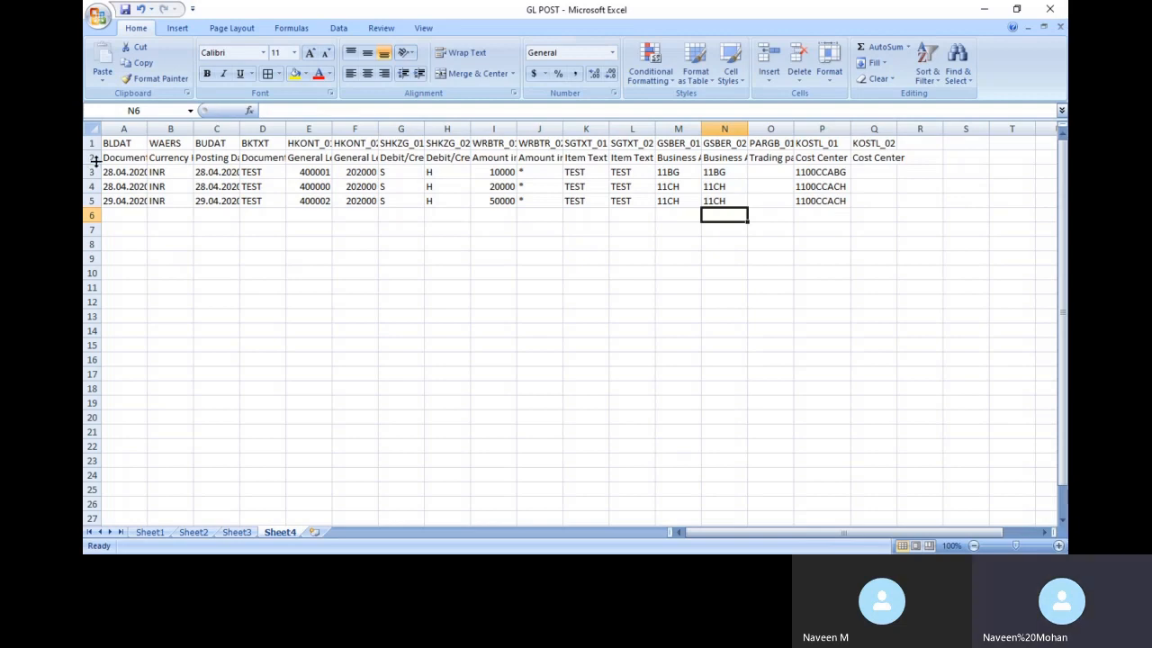
Delete row 2 containing the field descriptions
click(90, 157)
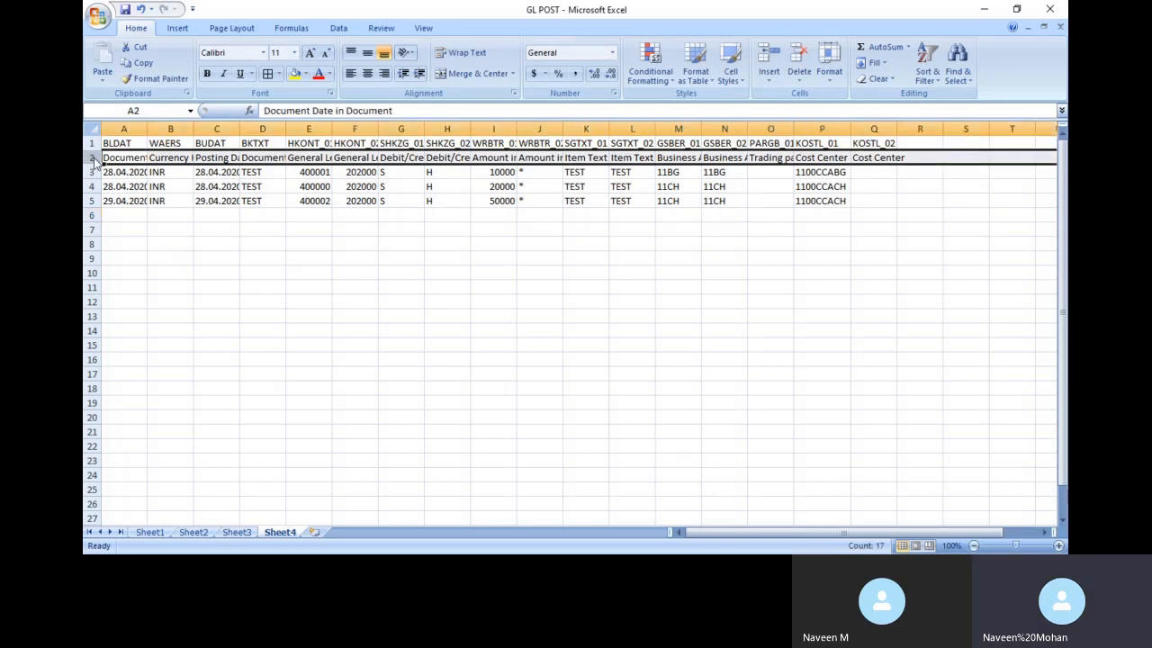
key(ctrl+minus)
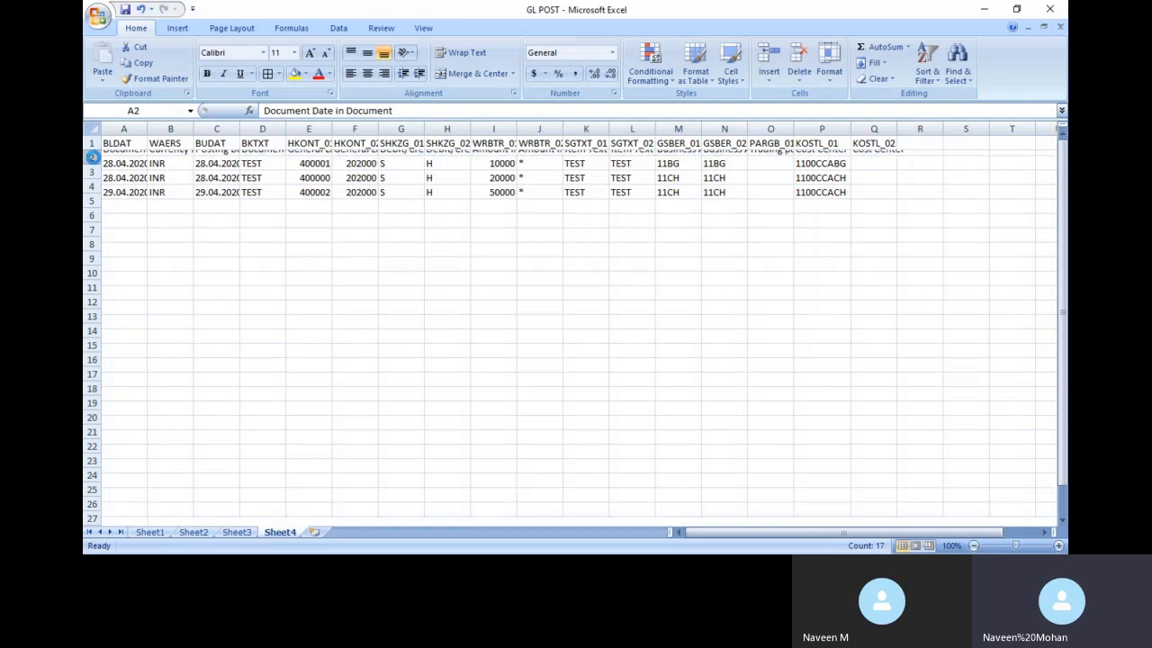
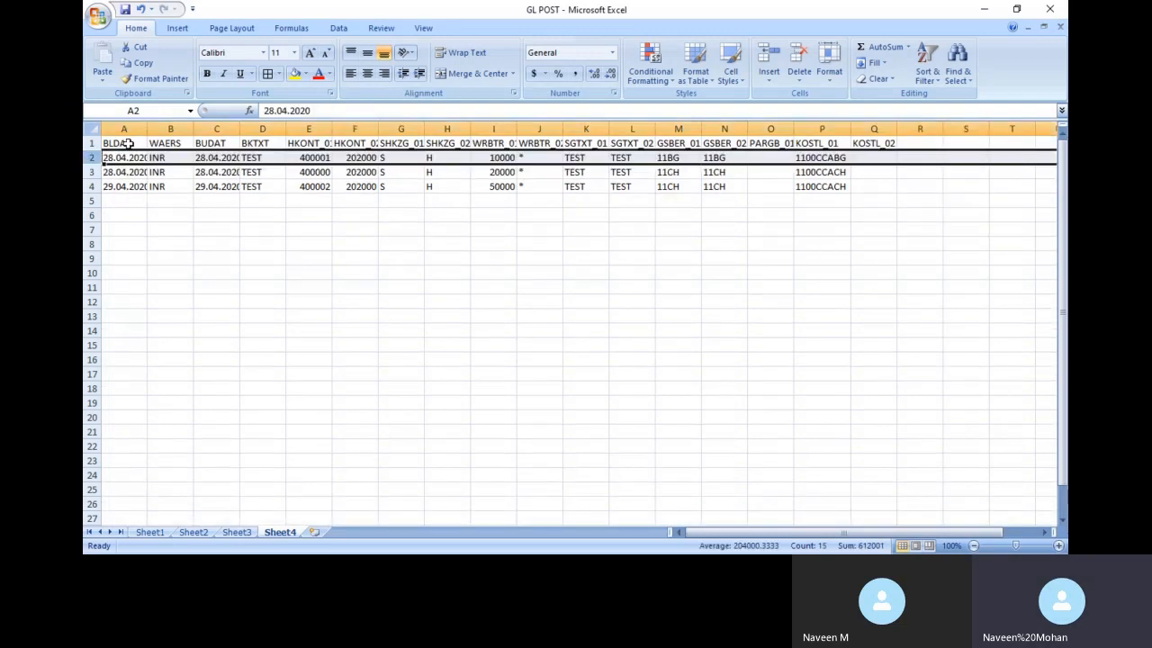
Move Sheet4 with the G/L posting rows into a new workbook
right_click(282, 533)
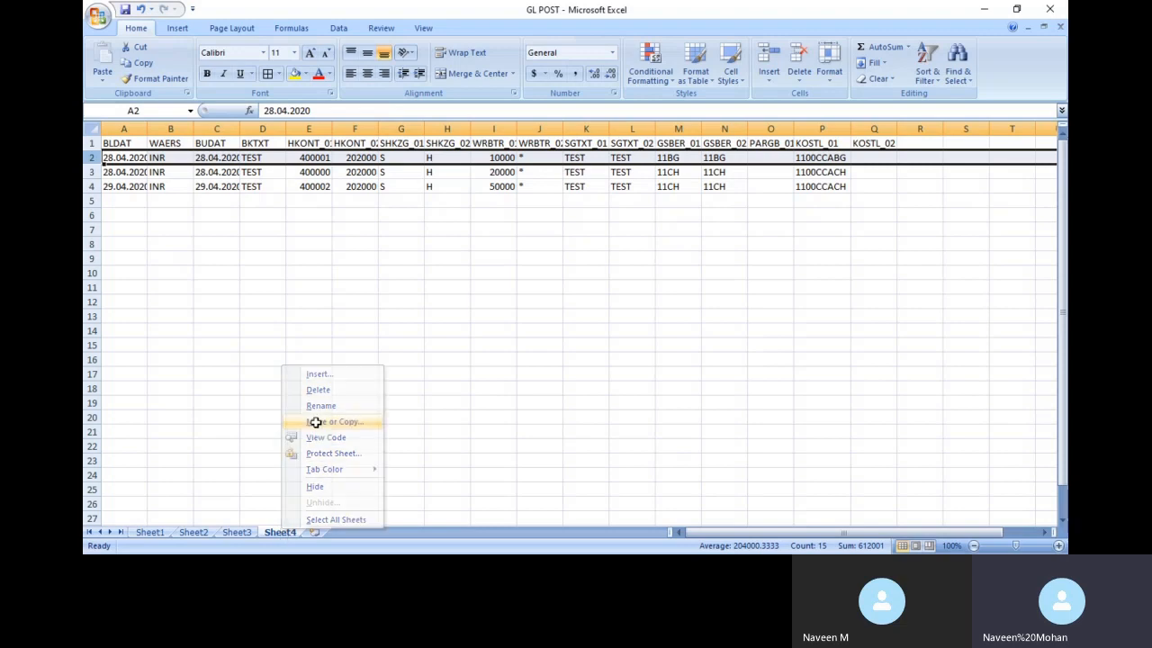
click(315, 422)
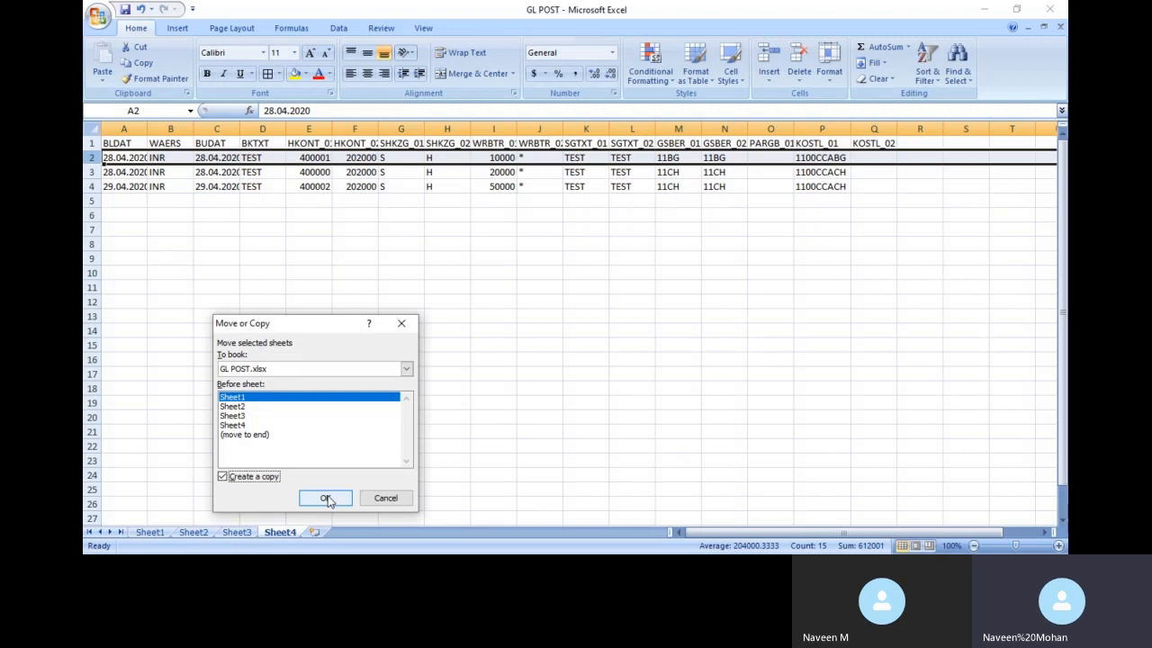
click(259, 435)
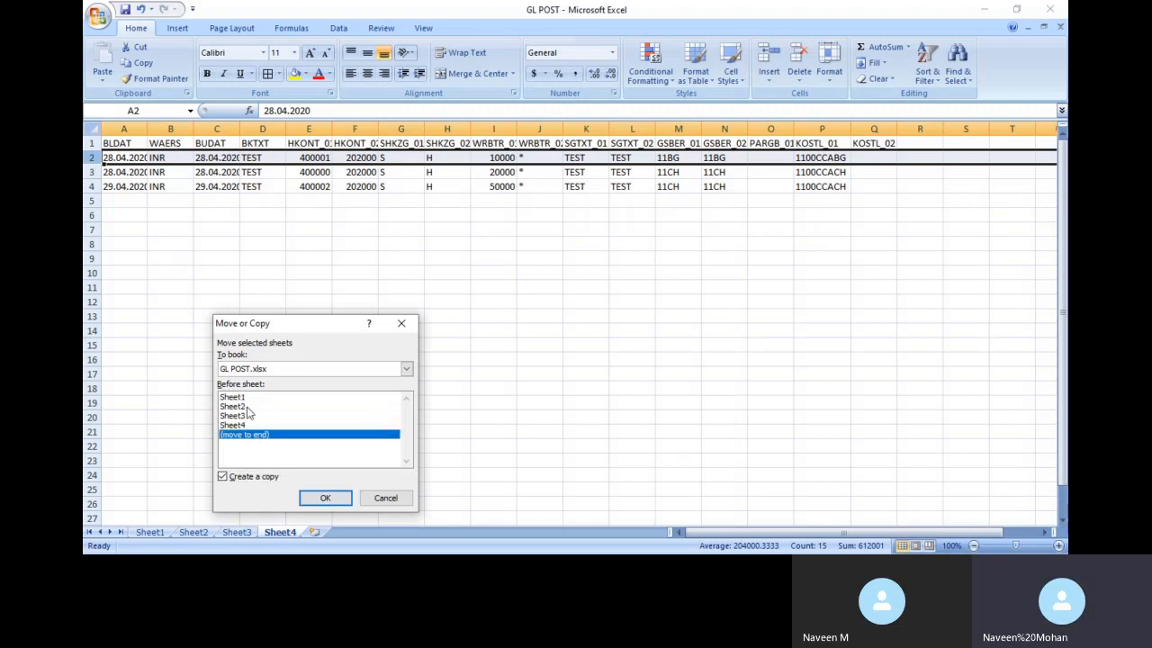
click(313, 368)
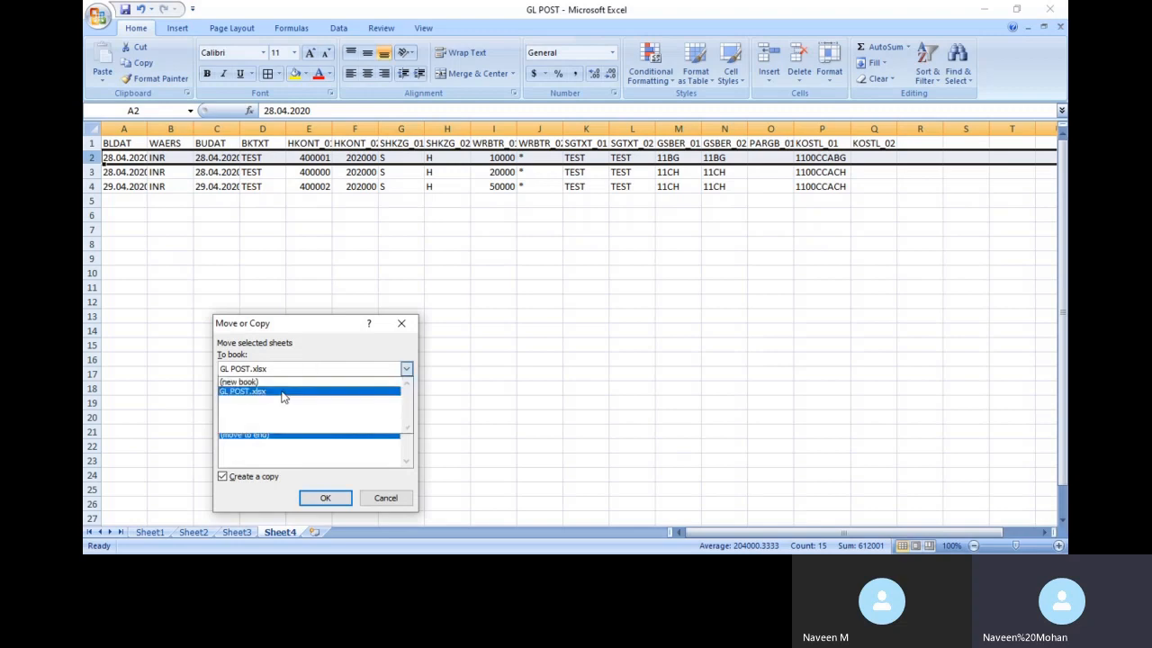
click(276, 389)
click(261, 482)
click(321, 499)
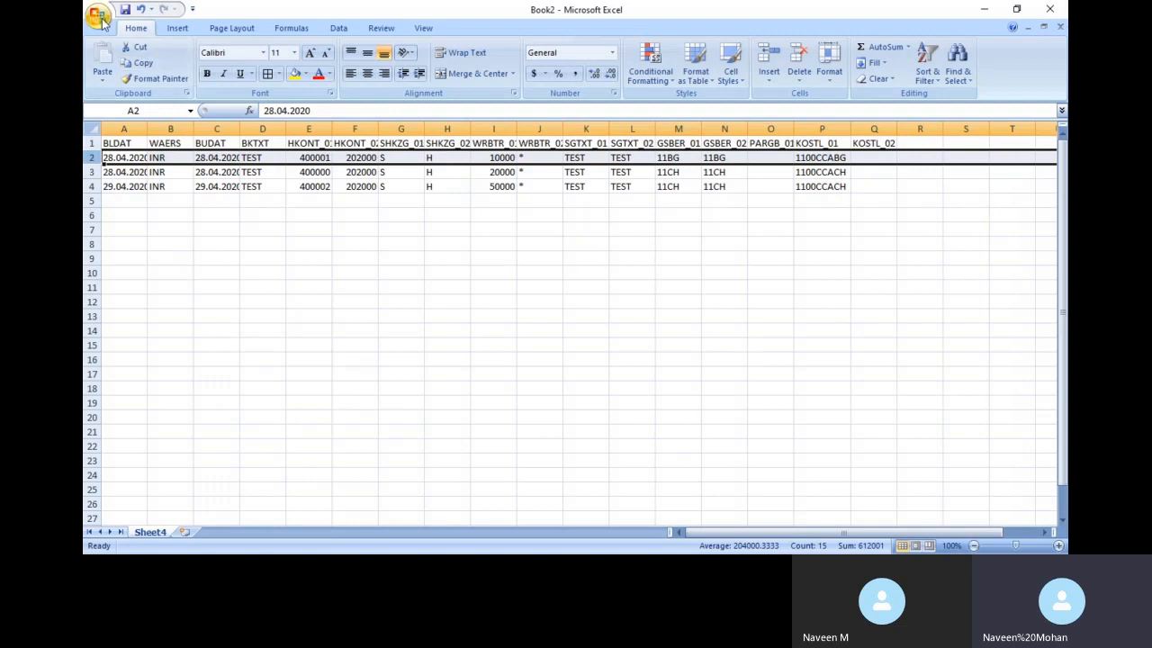
Save the new workbook as tab-delimited text file Book2.txt, keeping the text format
click(97, 15)
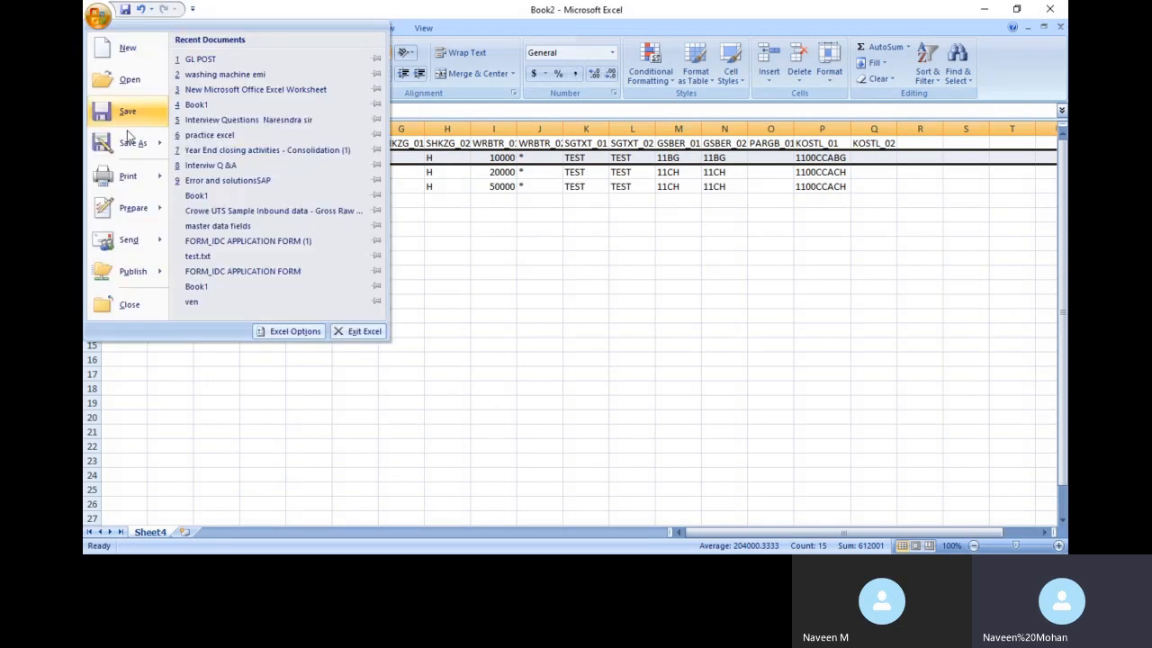
click(126, 113)
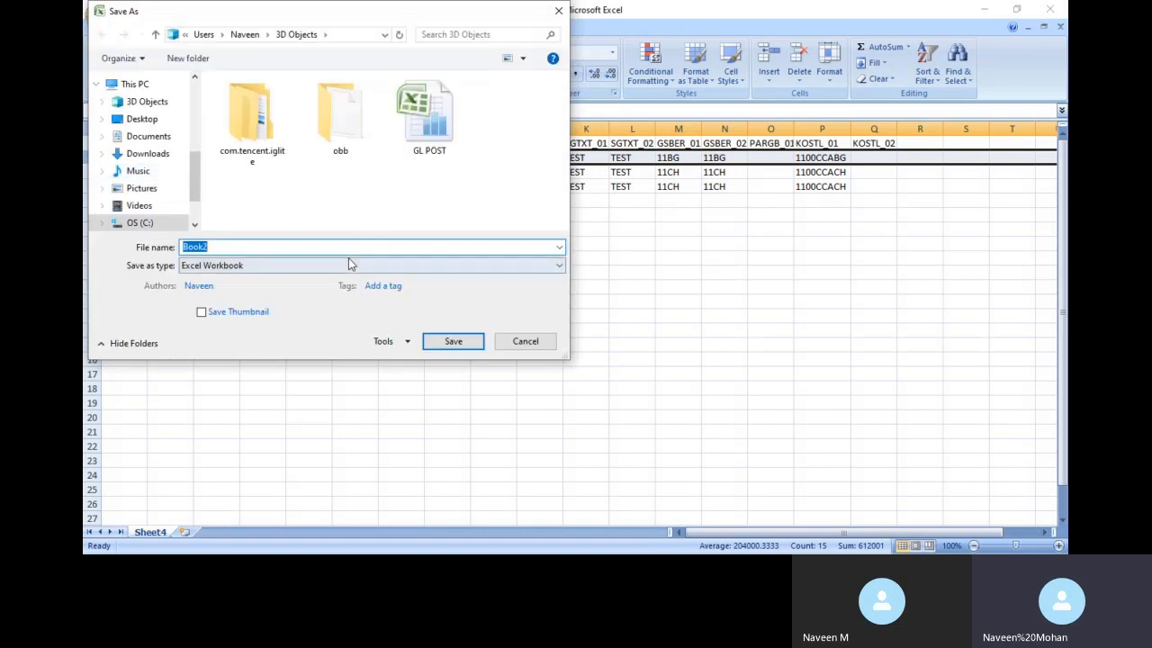
click(351, 265)
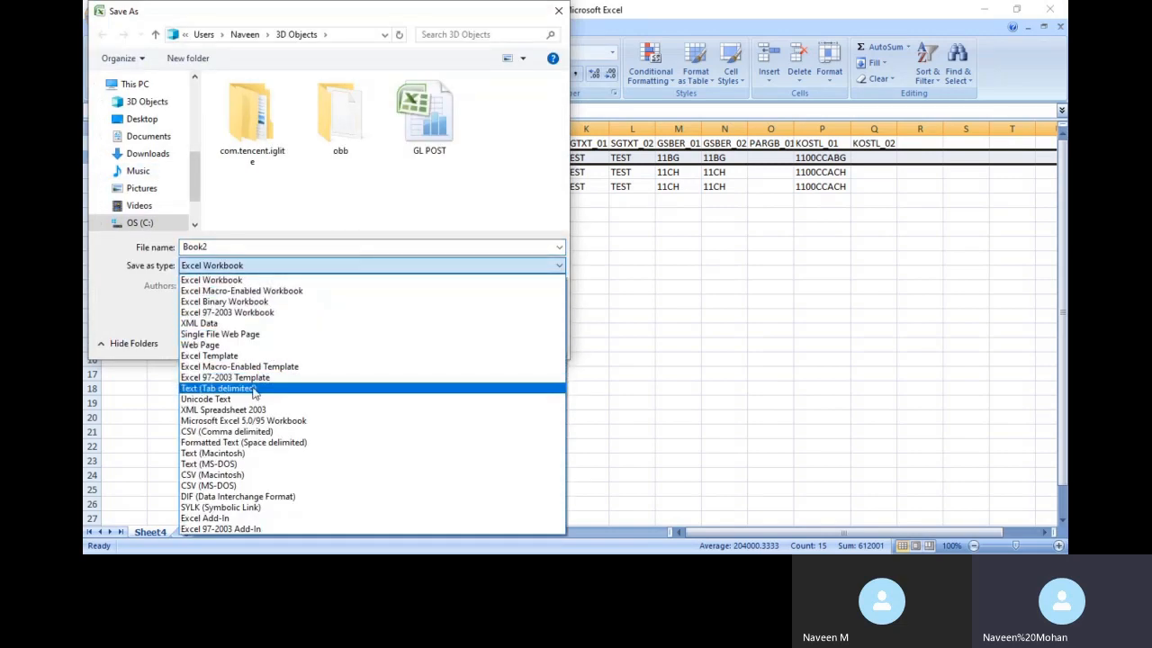
click(264, 388)
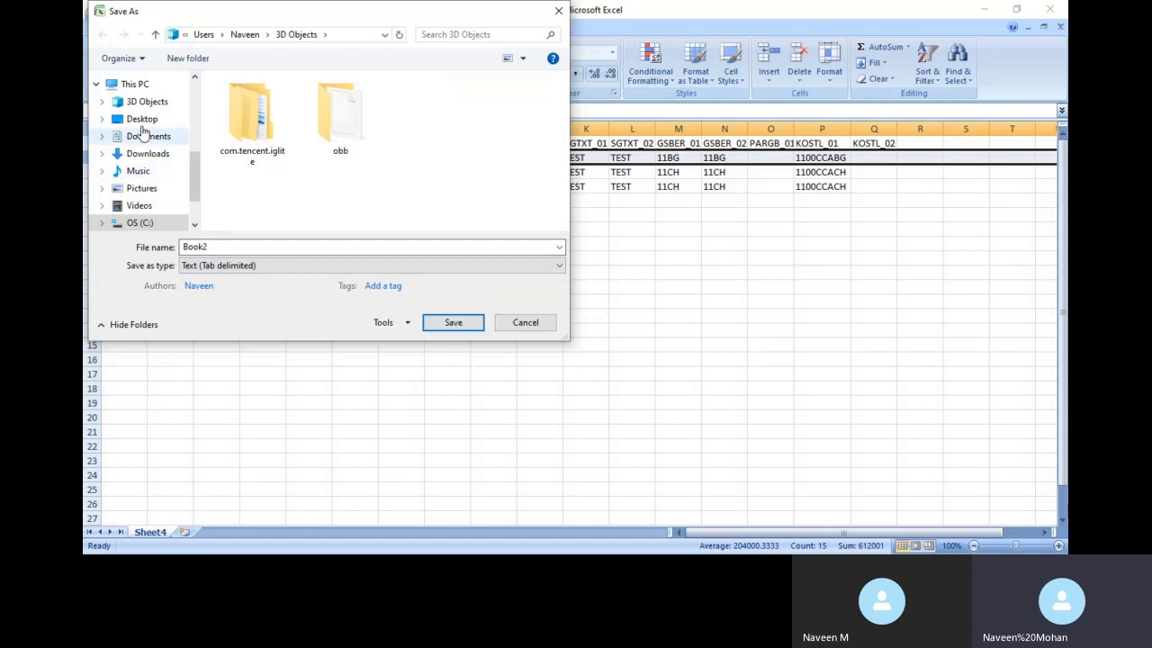
click(452, 324)
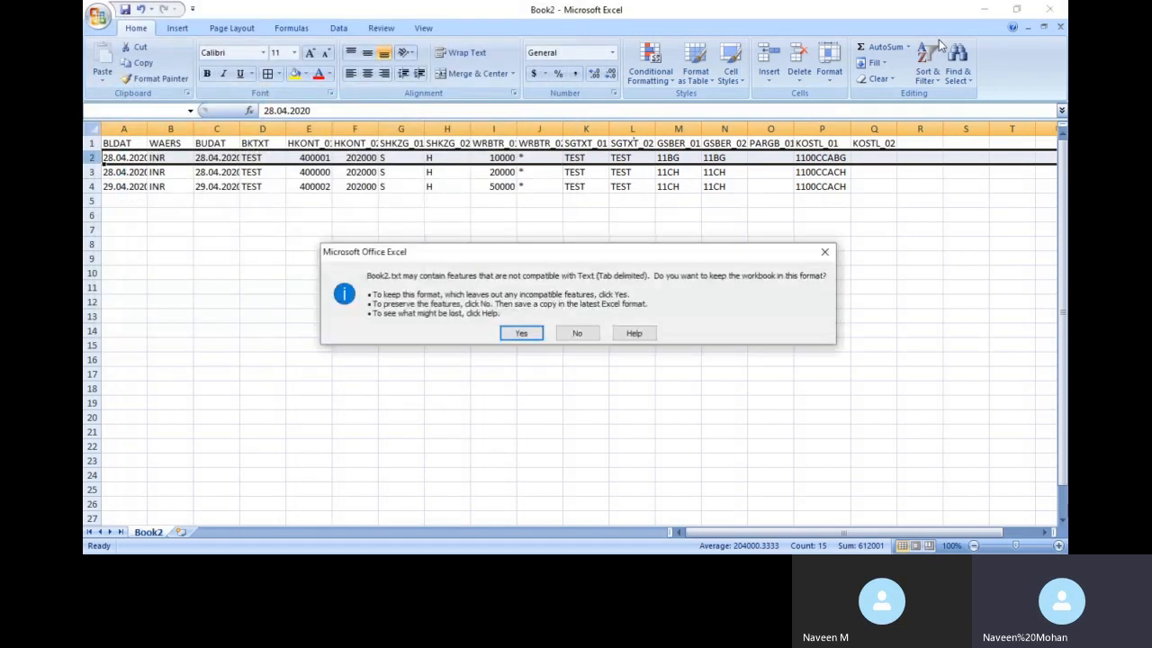
click(522, 334)
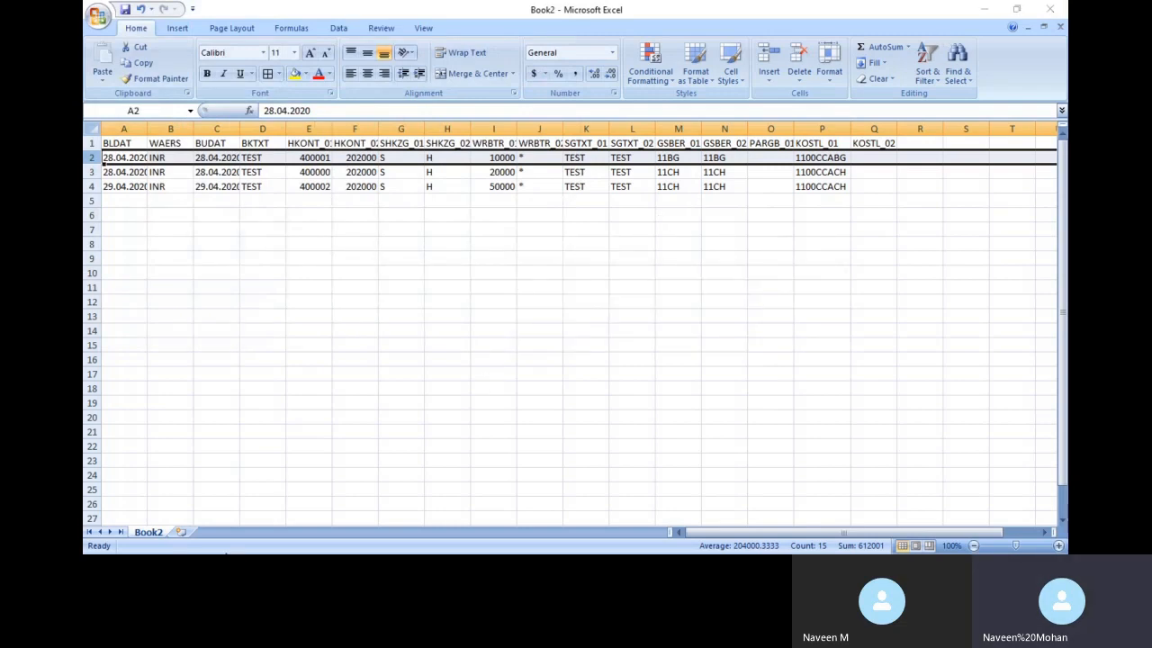
key(alt+Tab)
Back out to the 1100GL LSMW step list and open Specify Files, showing GL.txt
key(Tab)
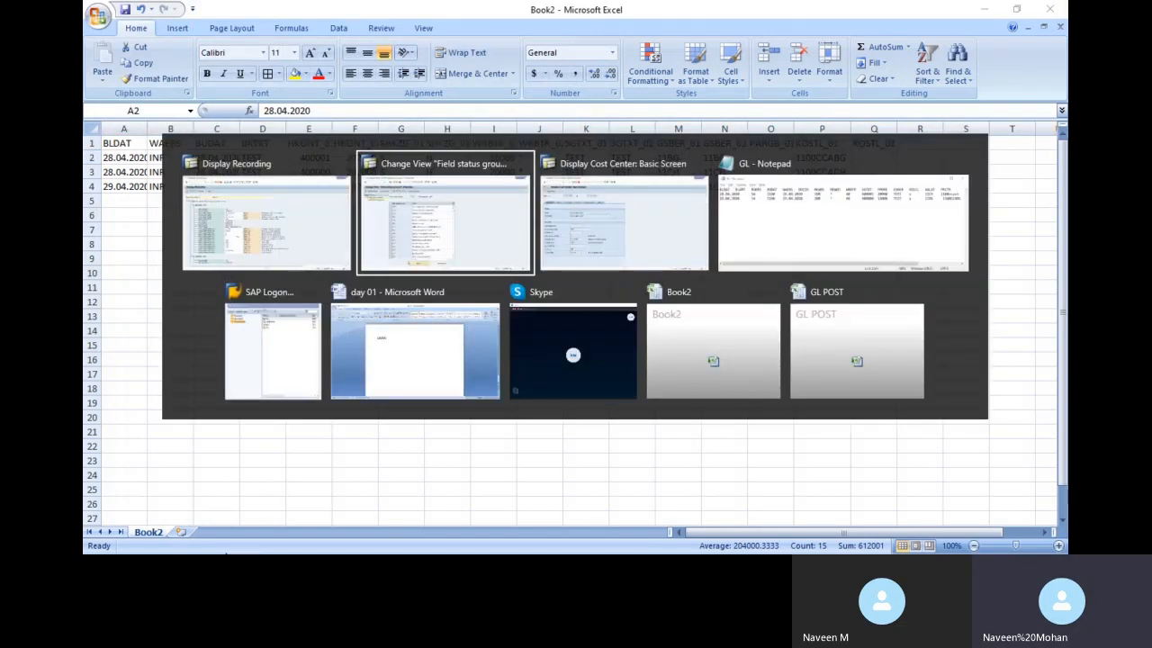
key(shift+Tab)
key(shift+Tab)
key(Tab)
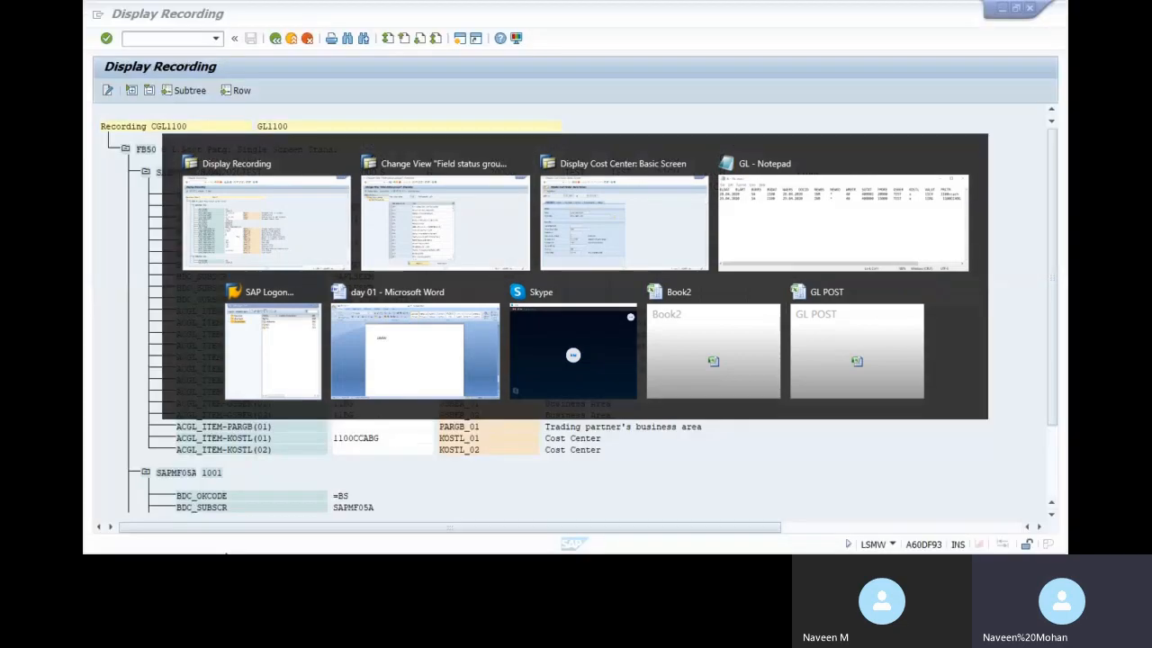
click(275, 39)
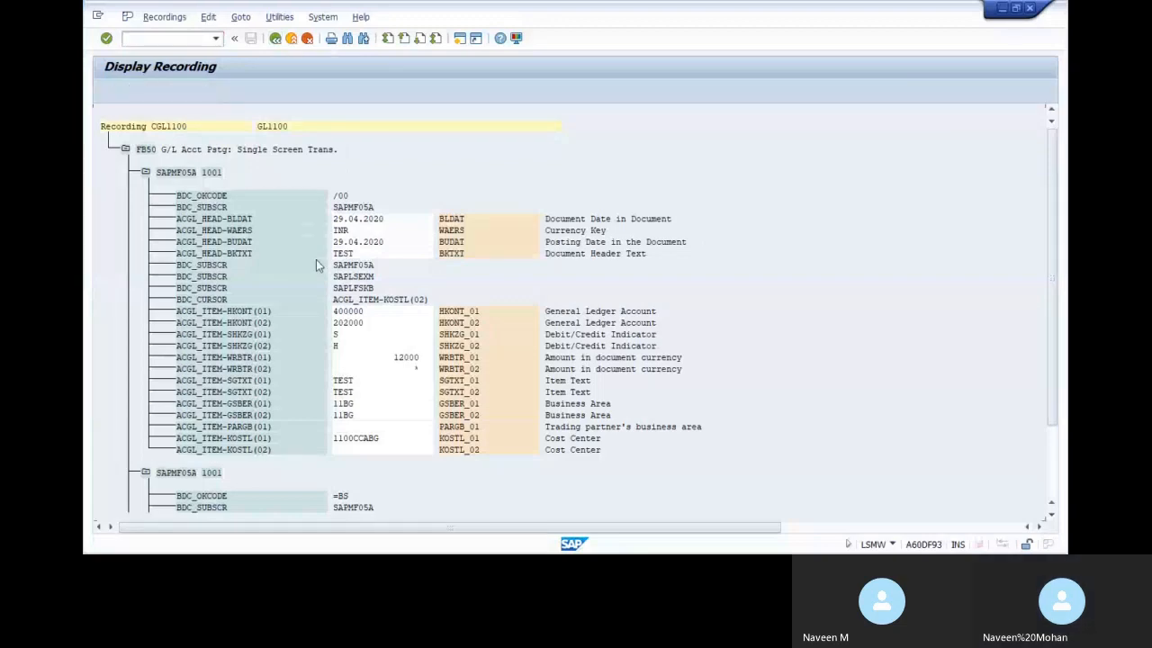
click(275, 39)
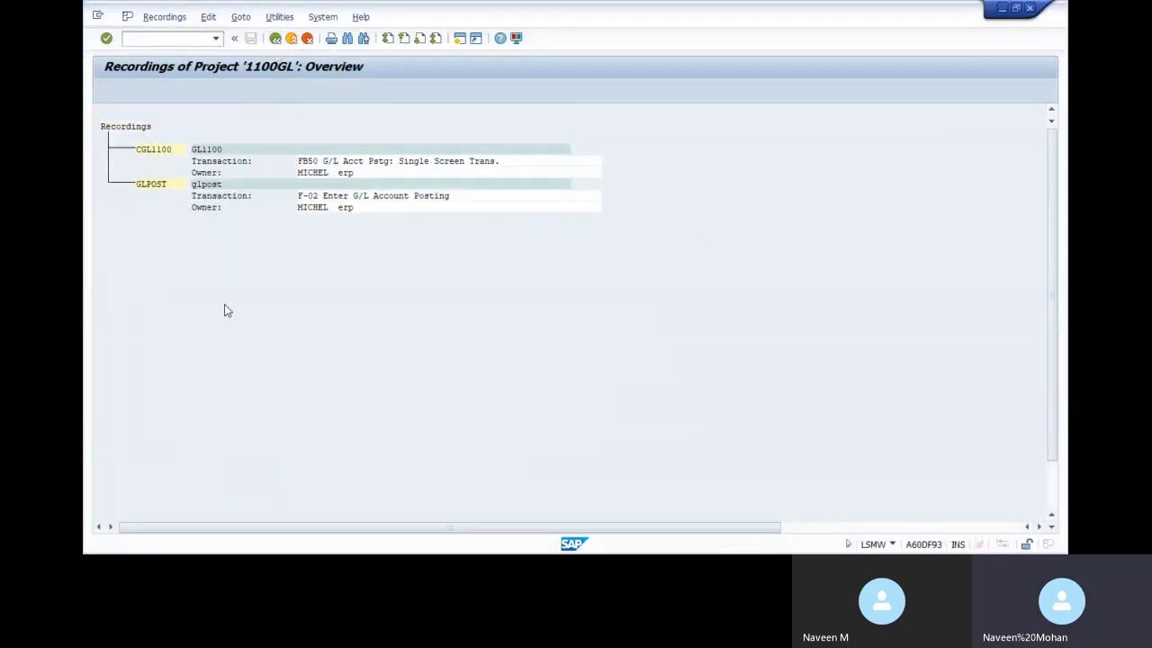
click(276, 38)
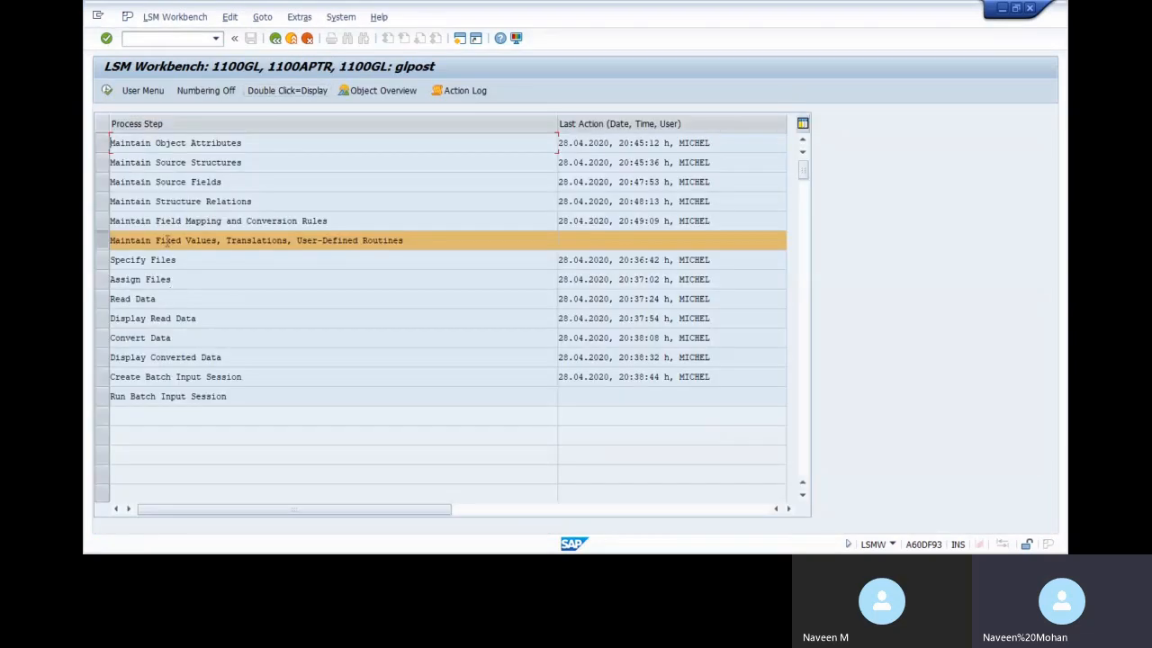
double_click(167, 260)
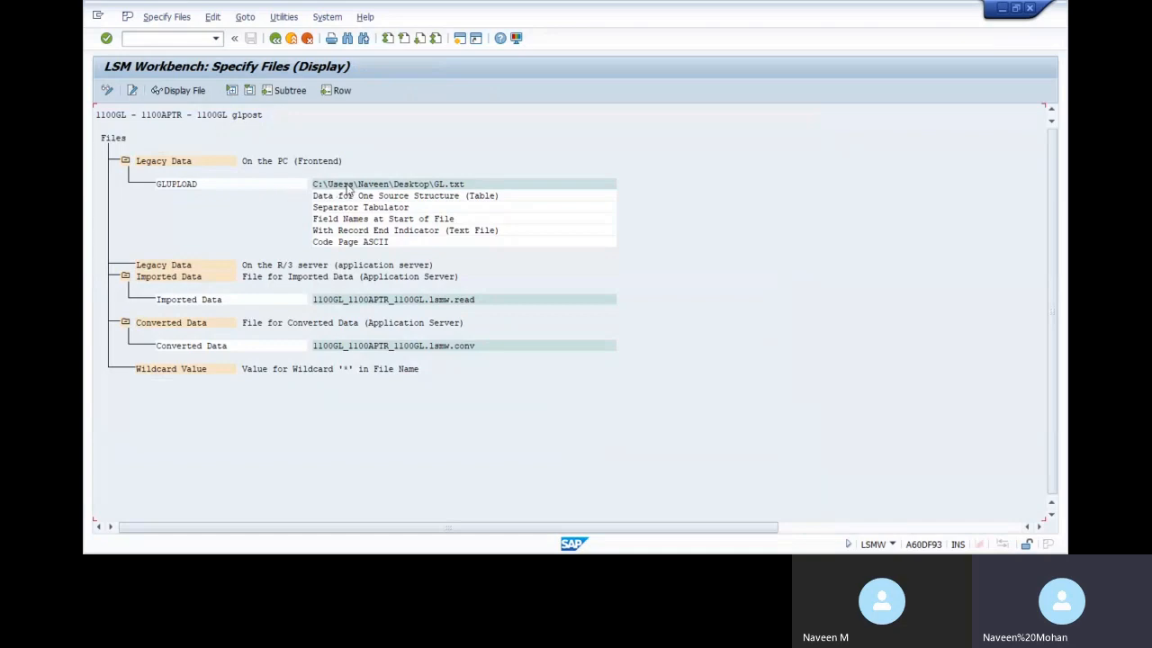
Repoint the GLUPLOAD legacy file from GL.txt to Book2.txt in 3D Objects and save
click(106, 90)
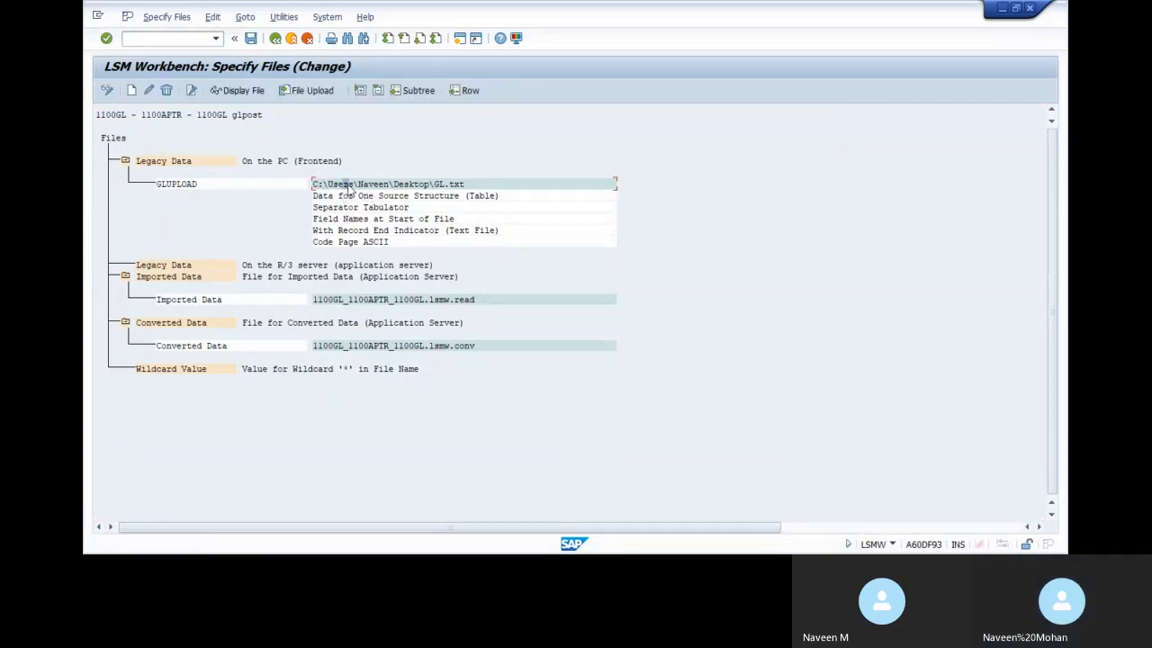
double_click(351, 186)
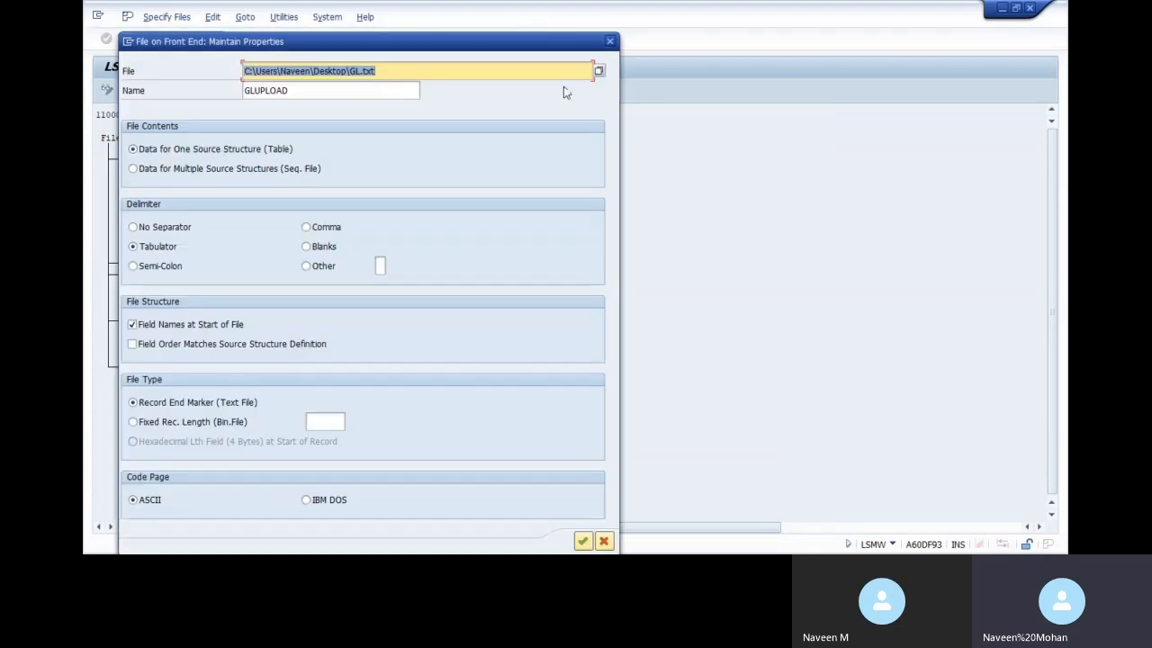
click(598, 74)
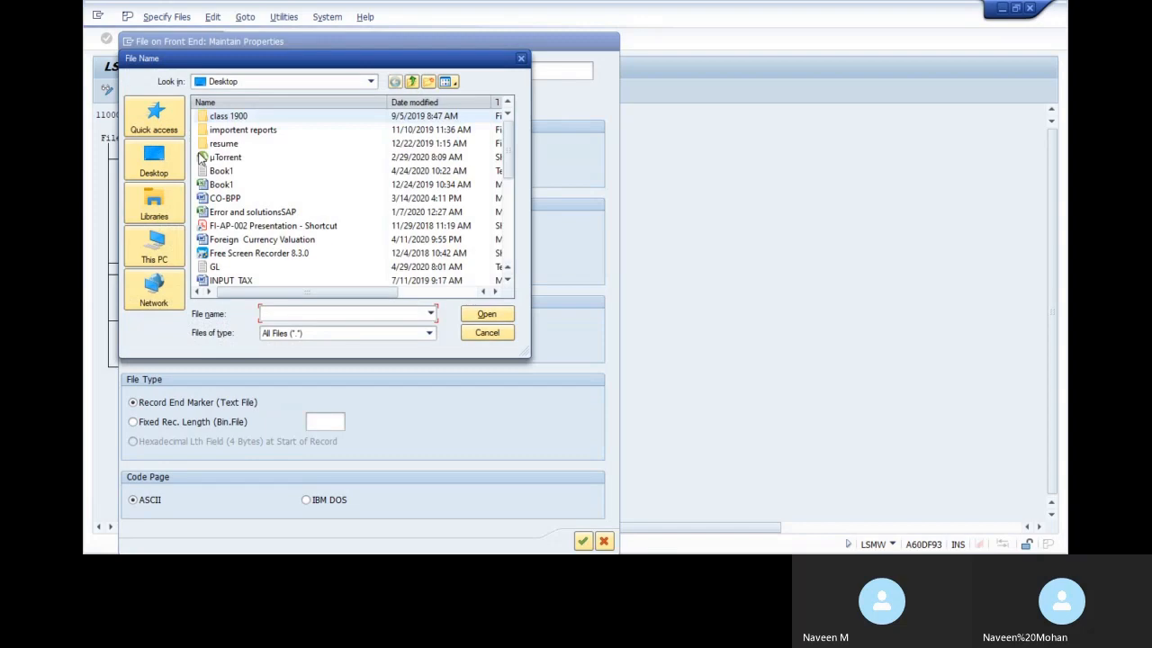
click(157, 160)
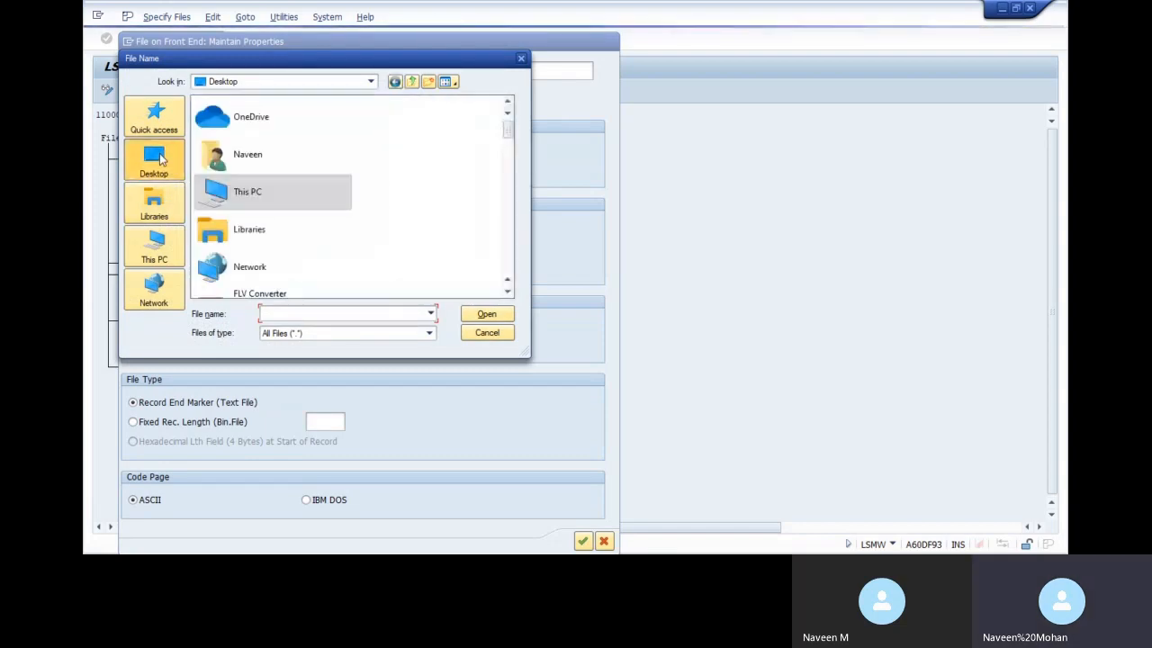
click(375, 82)
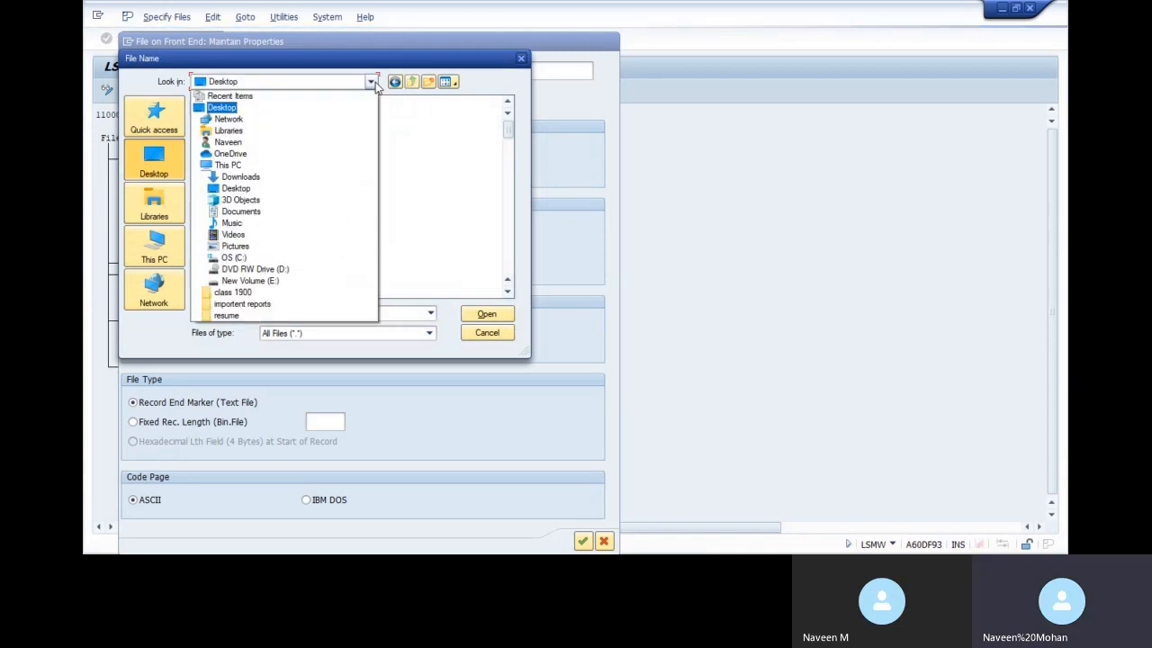
click(240, 200)
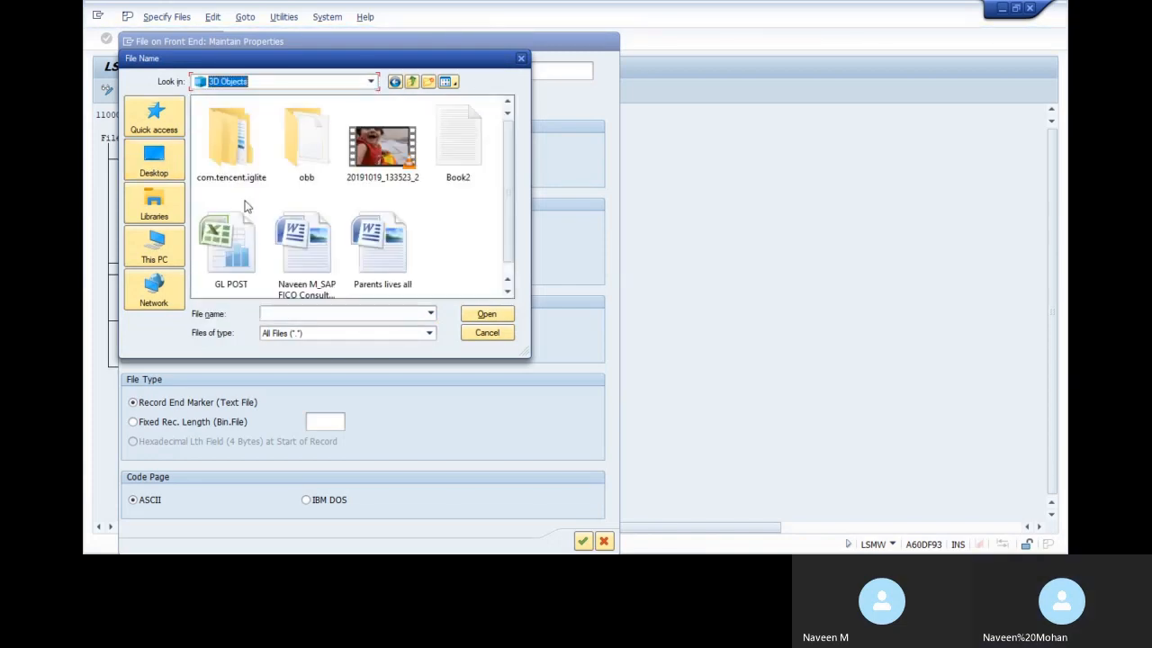
click(452, 147)
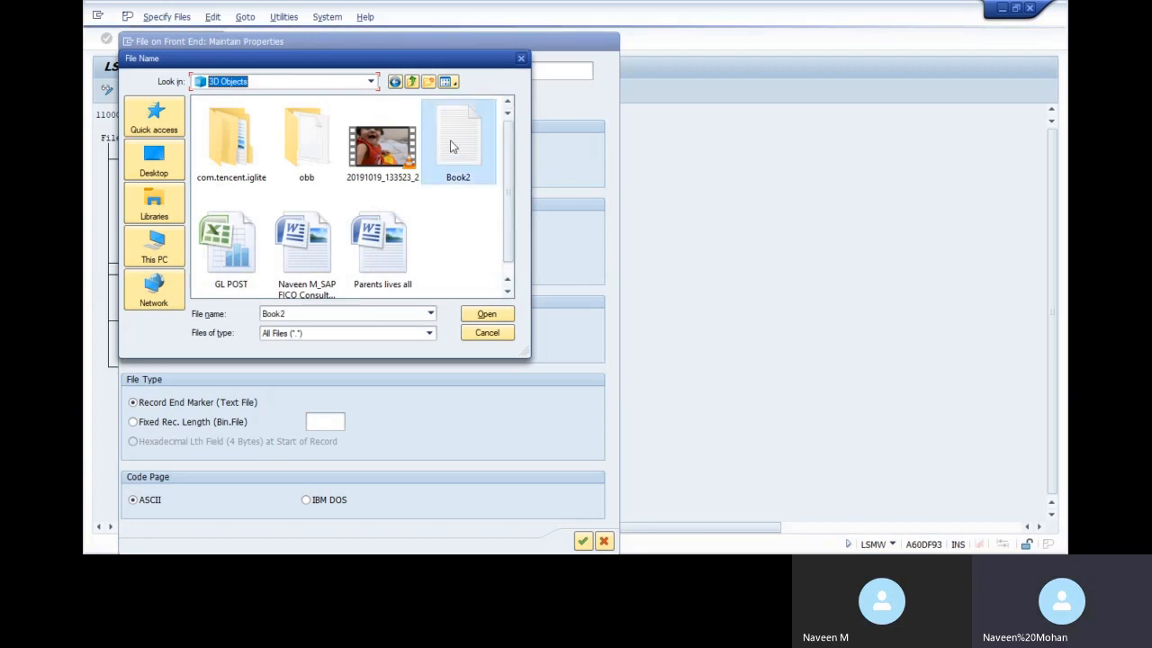
click(486, 320)
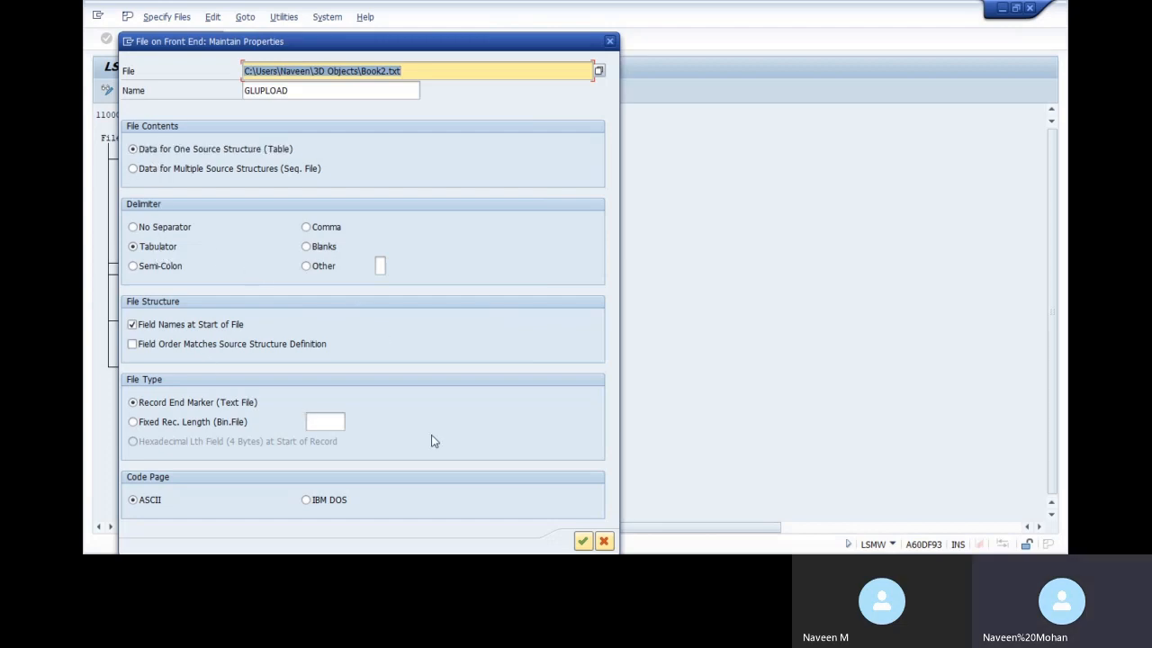
click(584, 542)
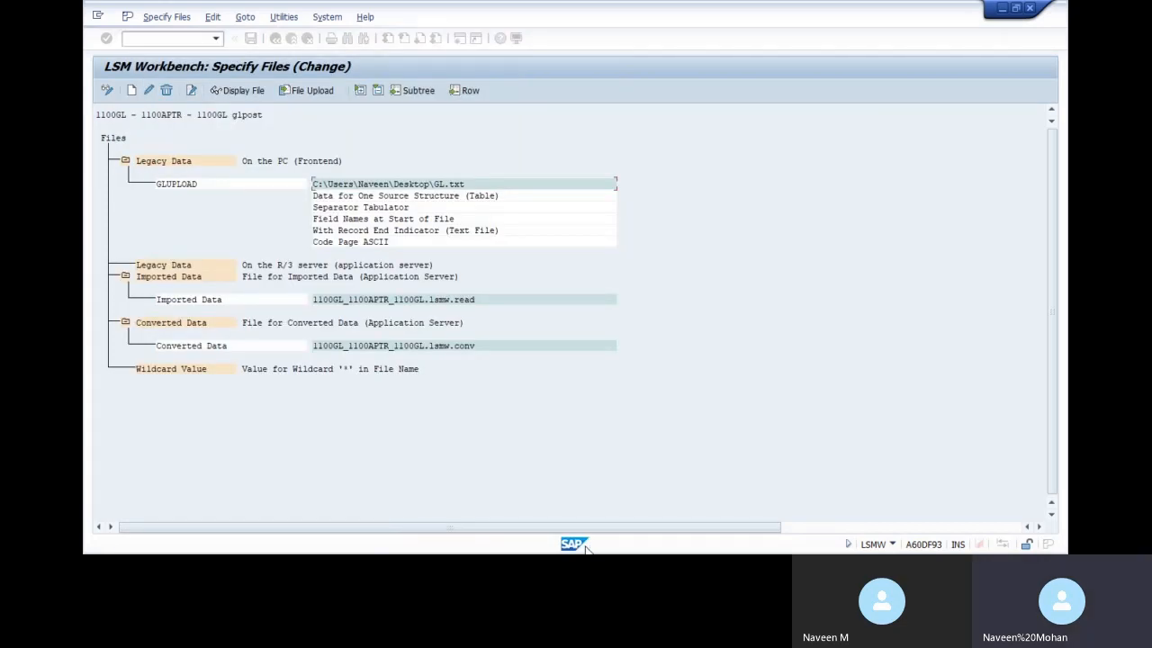
click(250, 37)
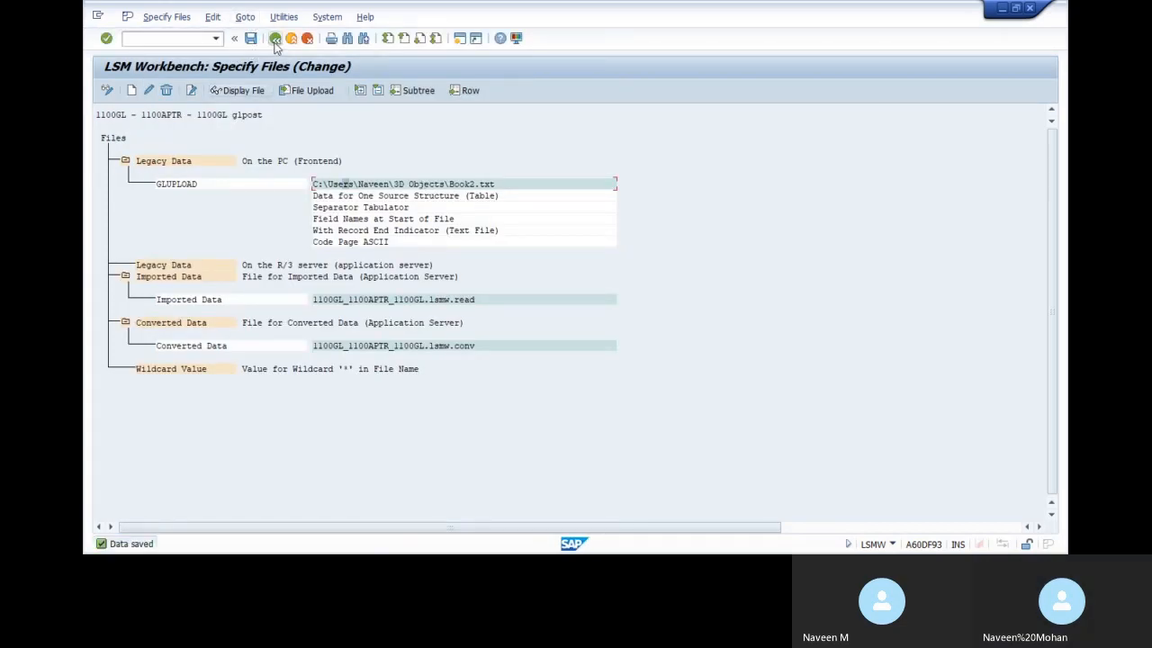
key(F3)
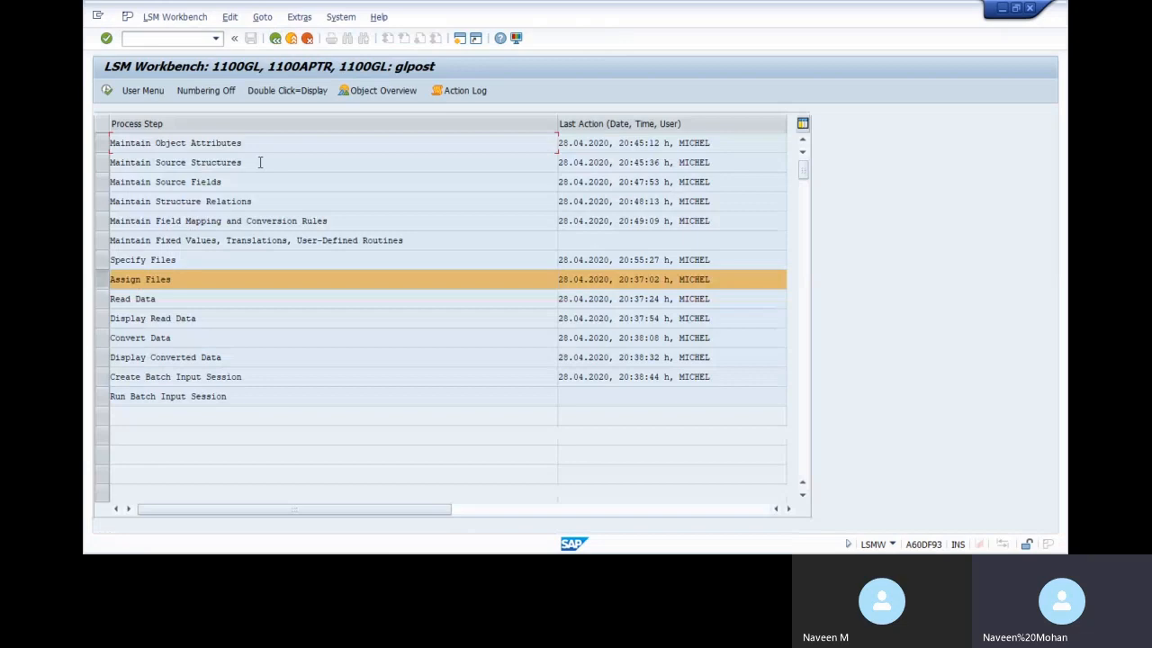
Check Assign Files, then run Read Data on Book2.txt, allowing file access, reading 3 GLL01 records
double_click(156, 290)
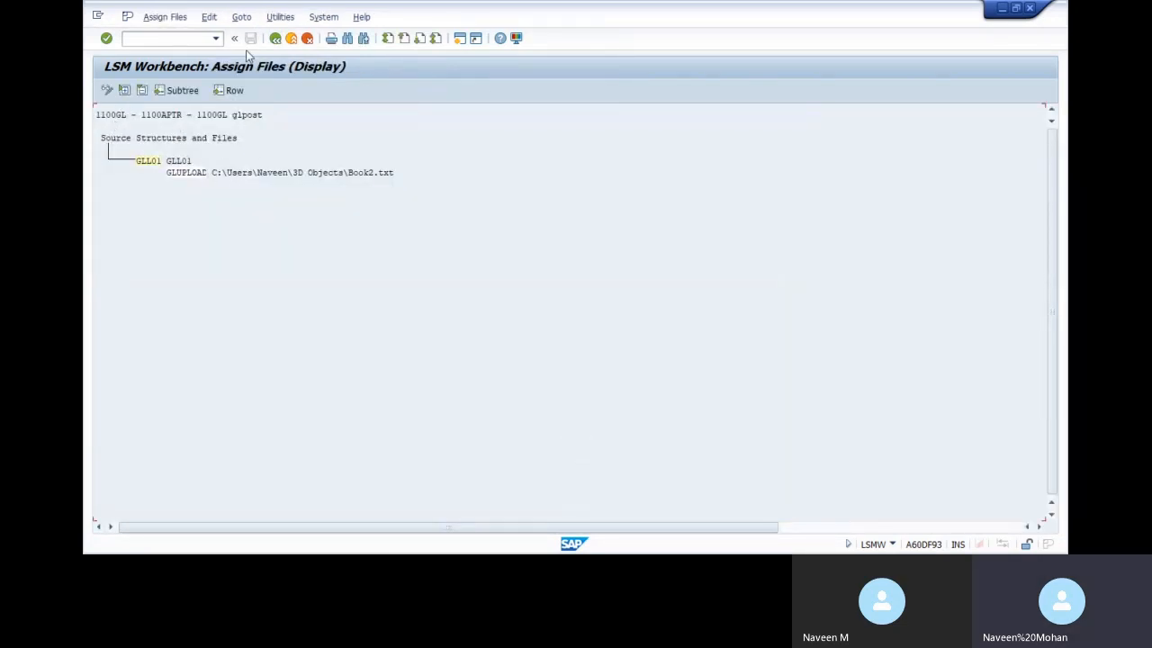
click(278, 40)
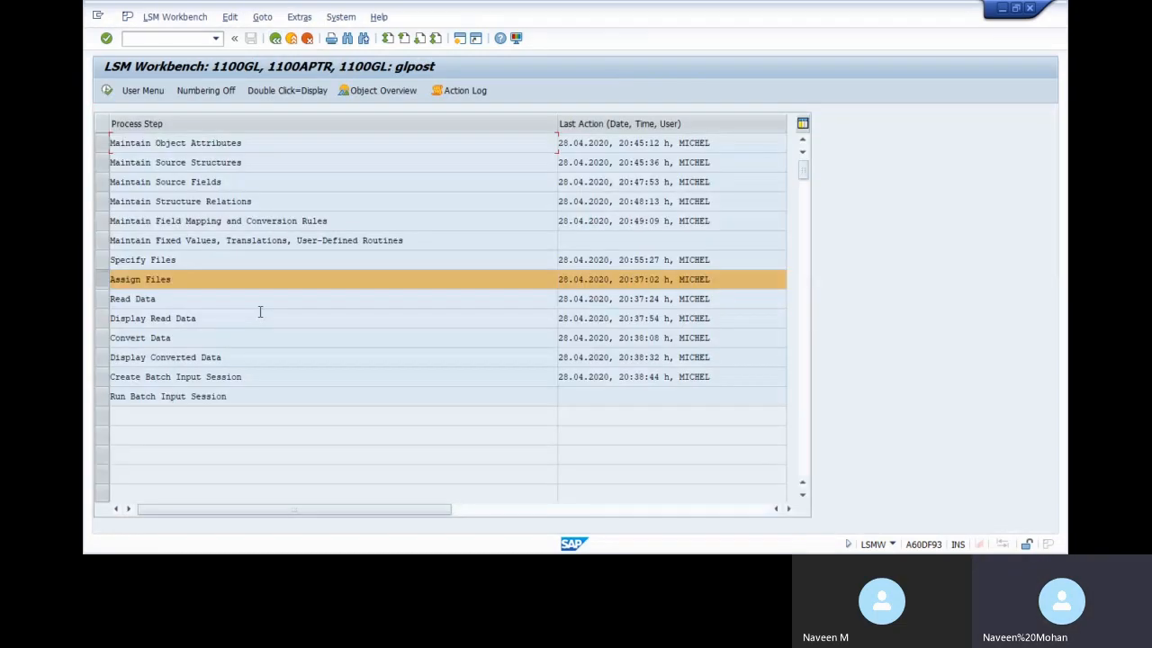
double_click(142, 302)
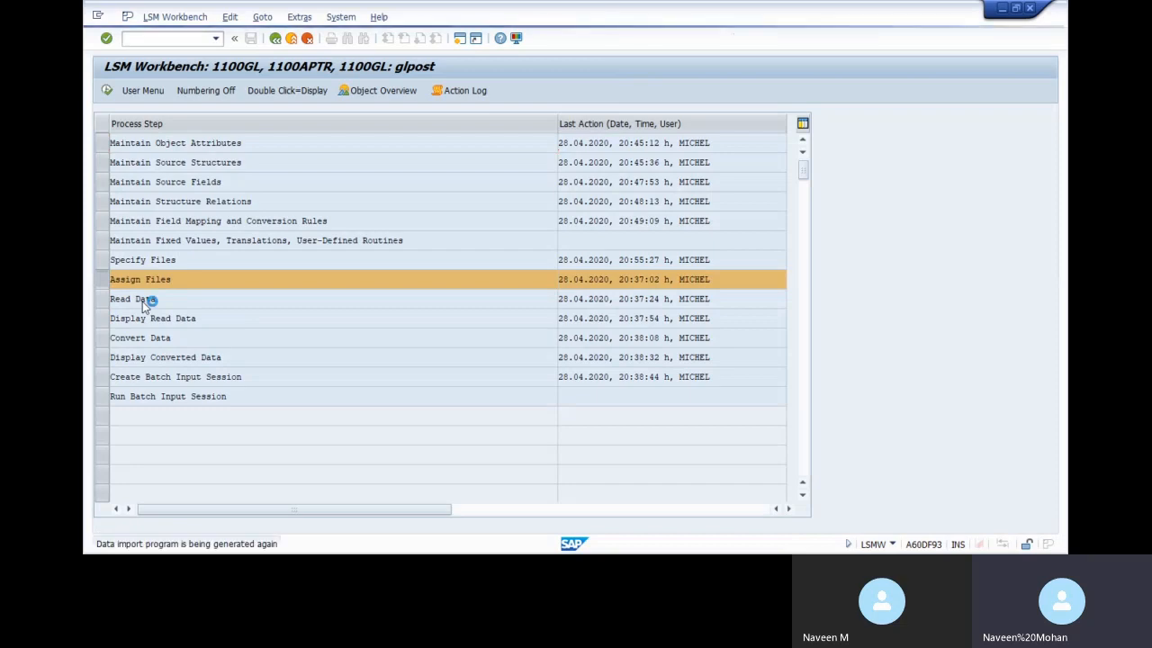
click(106, 91)
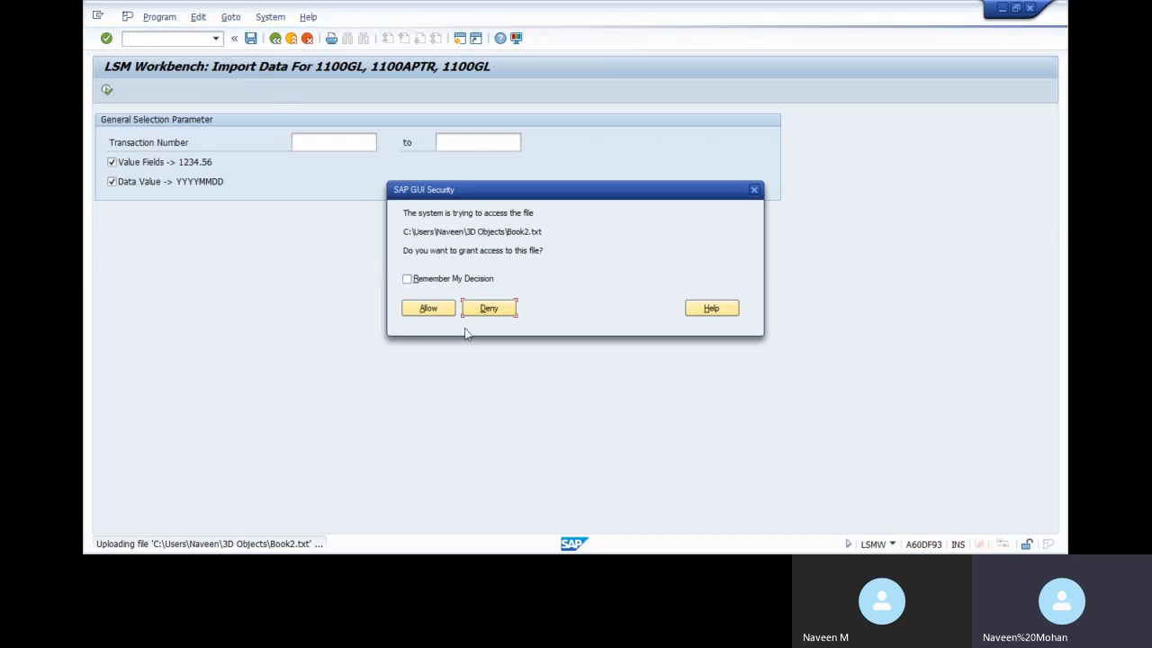
click(431, 313)
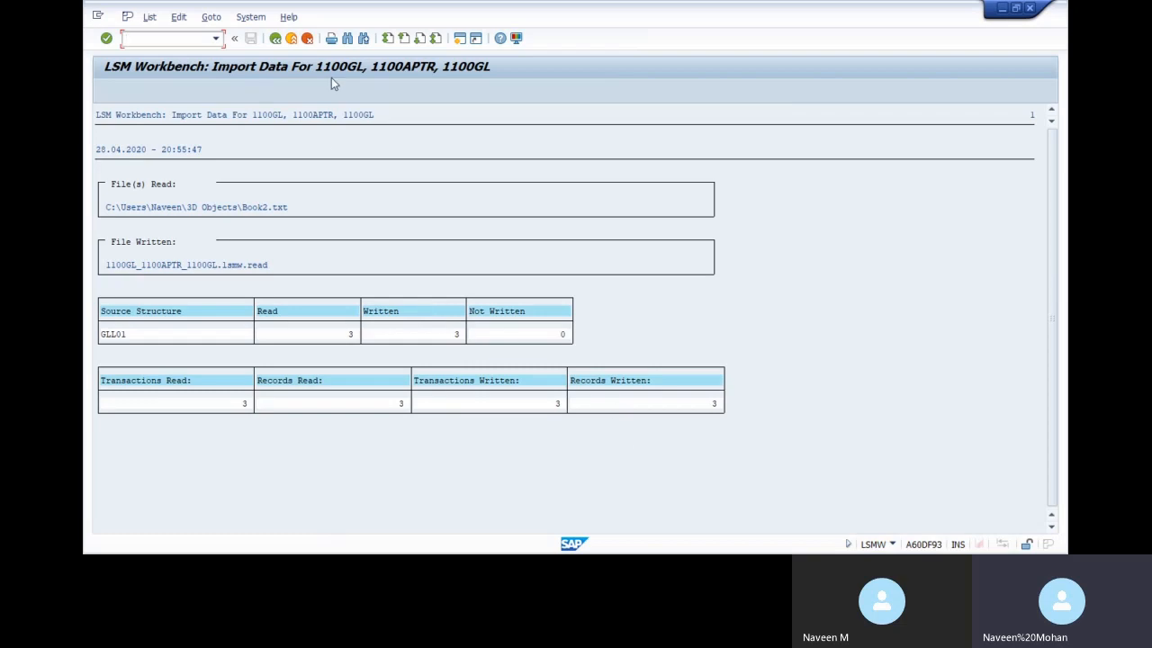
click(274, 38)
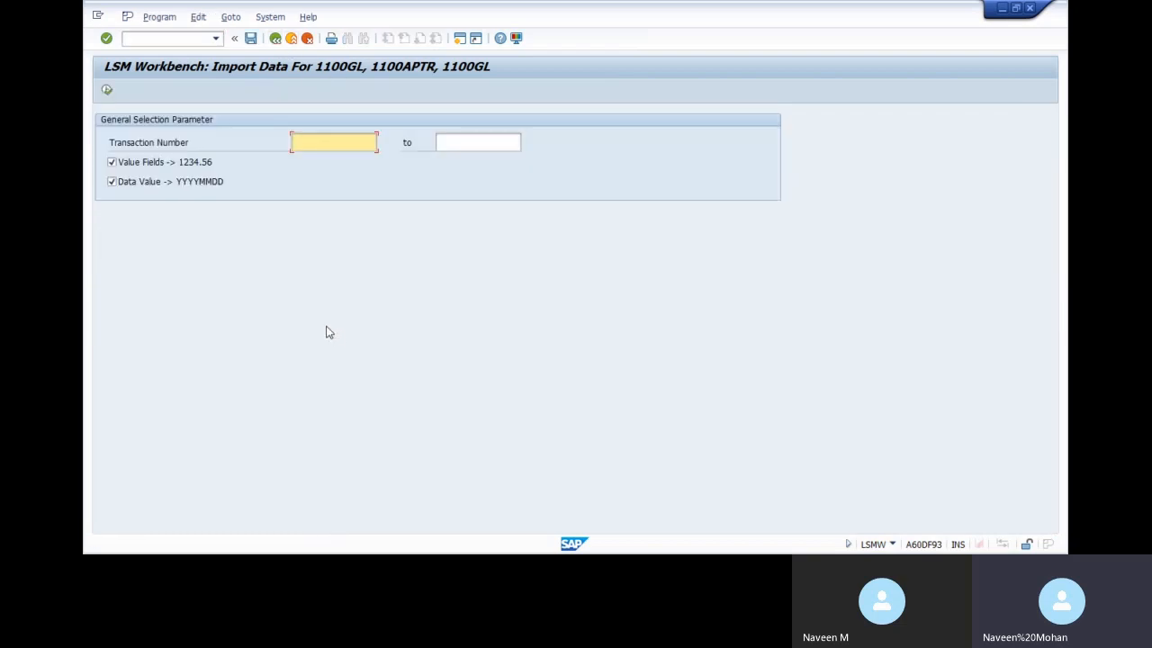
click(274, 38)
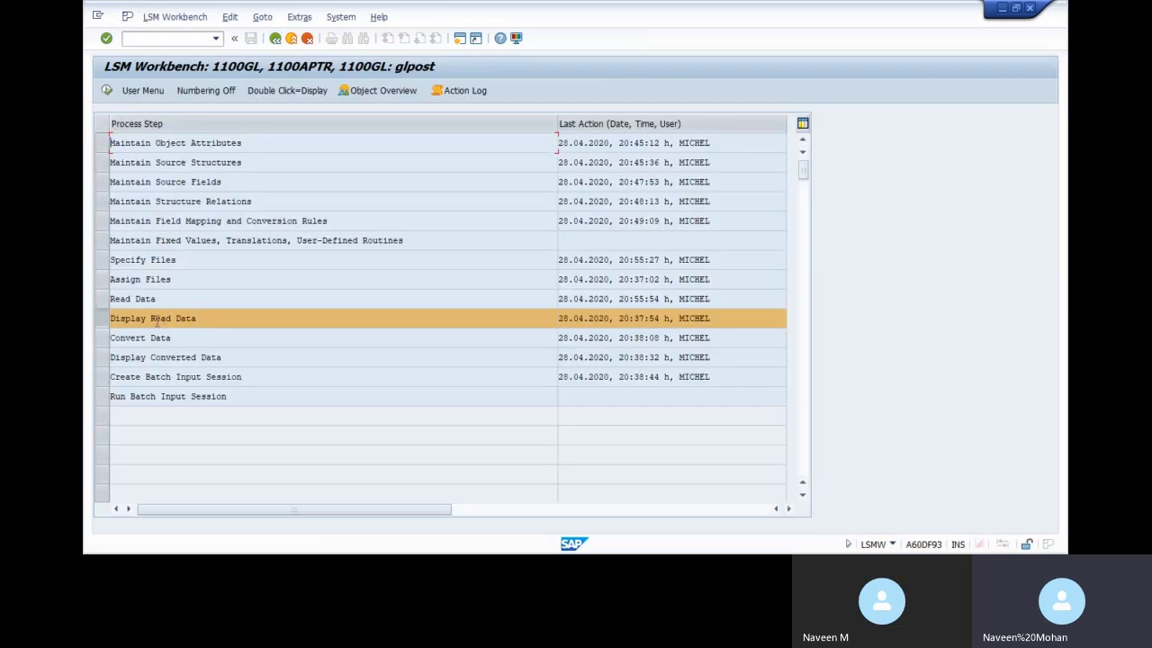
Review the three read GLL01 posting rows in Display Read Data
double_click(155, 317)
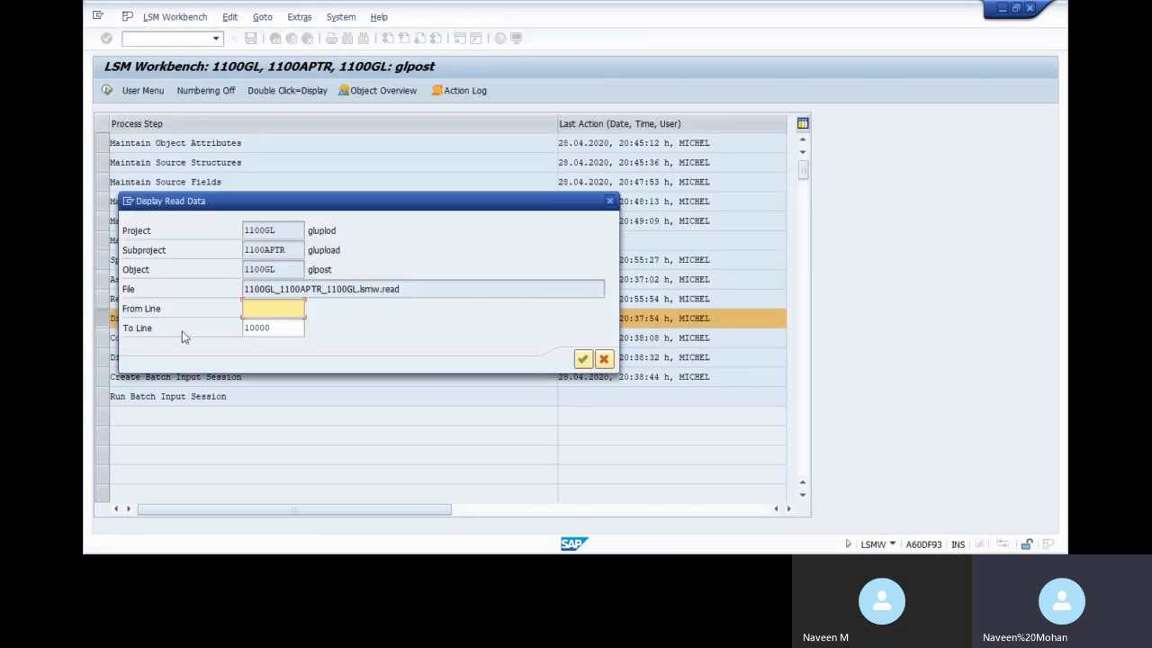
click(583, 359)
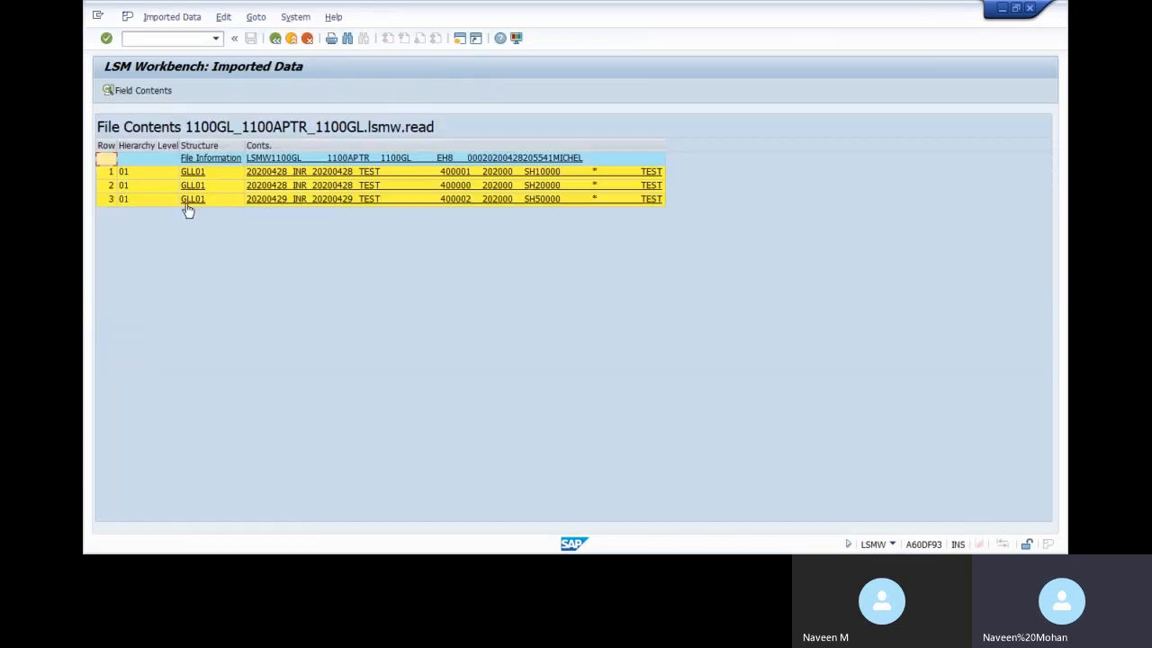
click(275, 38)
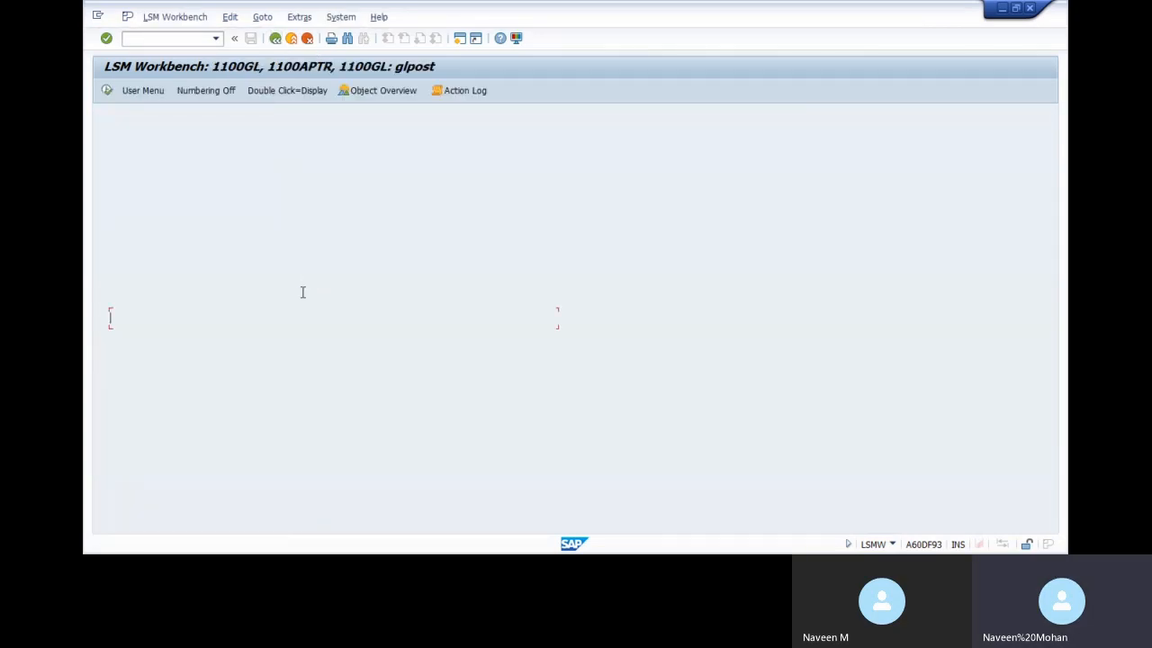
double_click(174, 342)
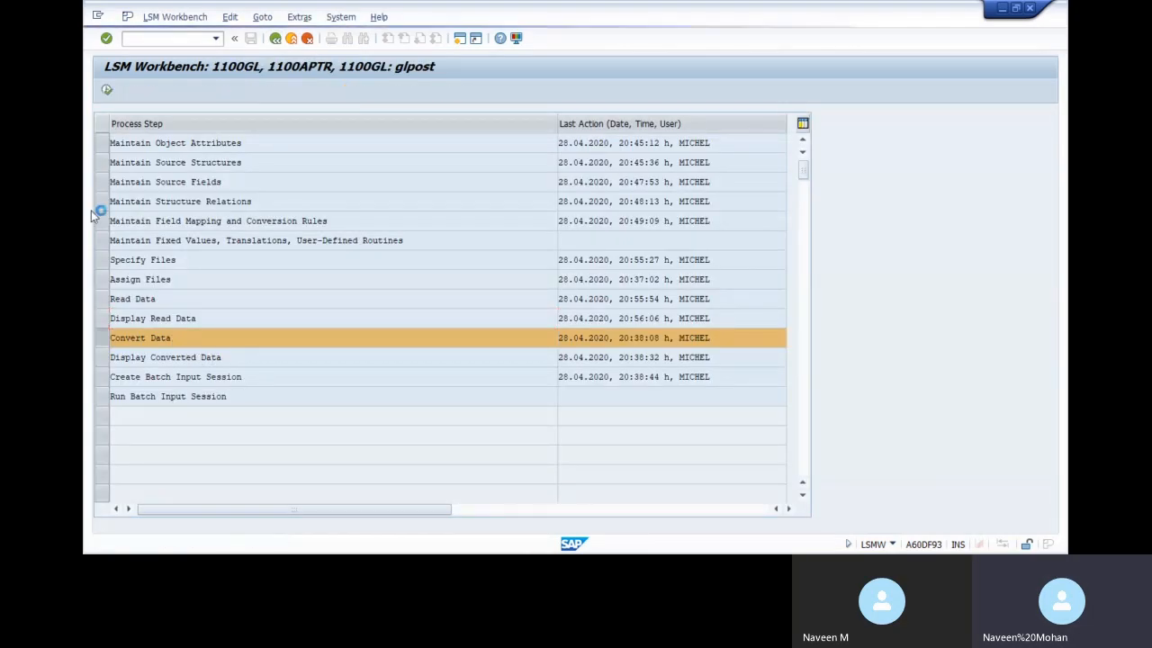
Convert the three records and review them in Display Converted Data
click(109, 90)
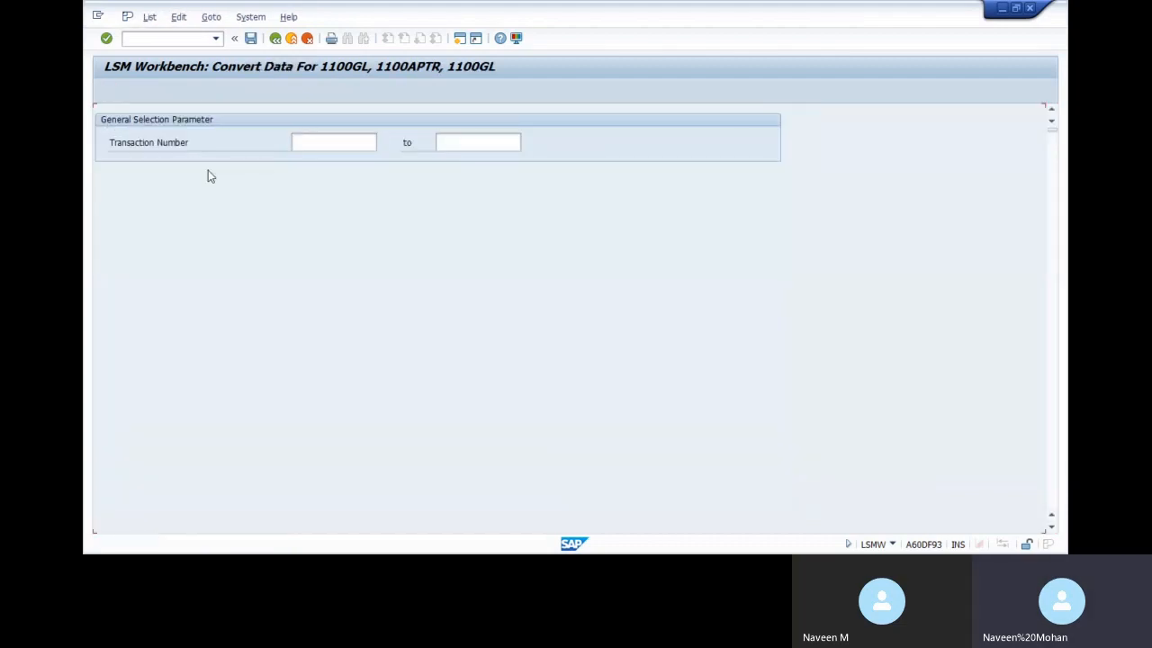
click(274, 40)
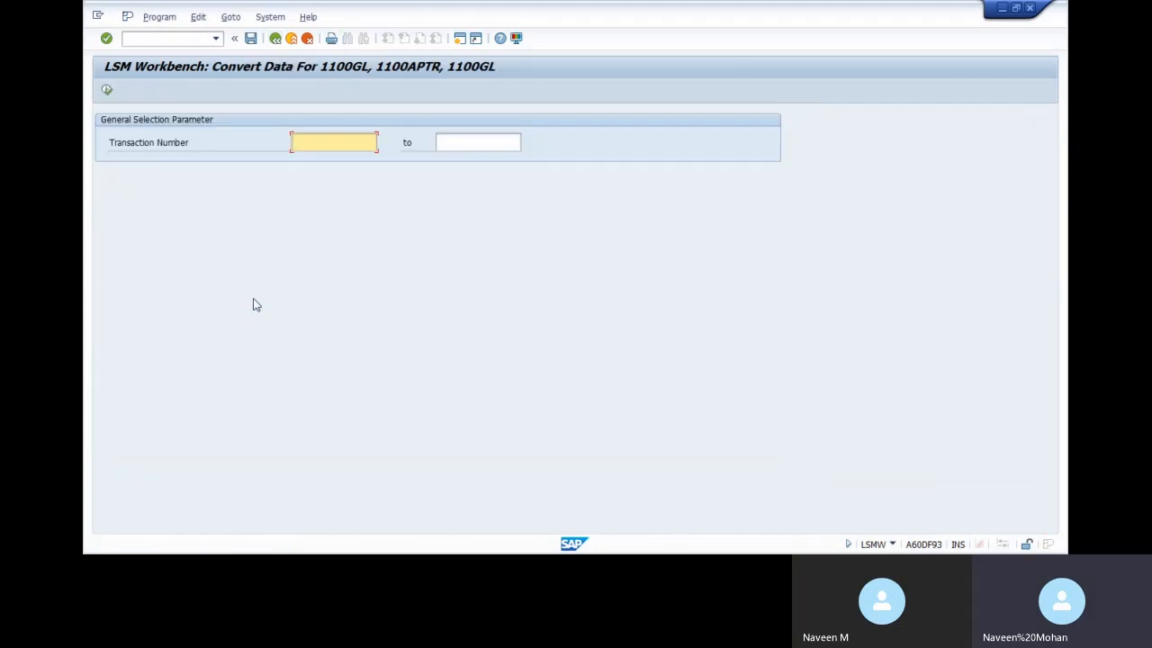
click(289, 38)
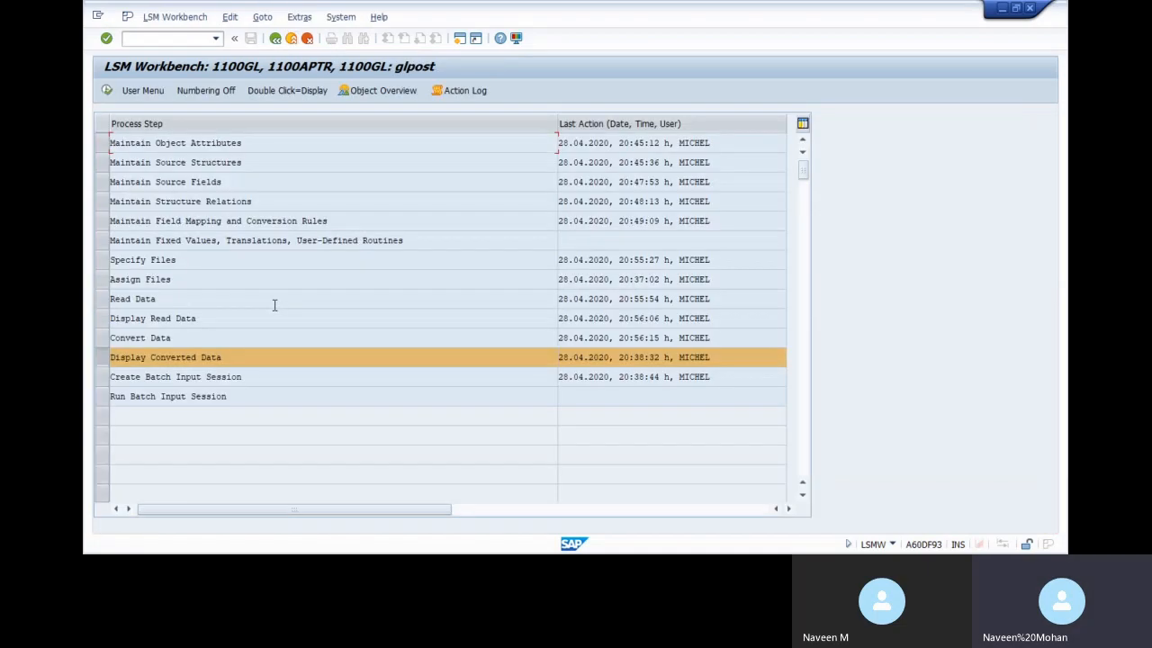
double_click(205, 360)
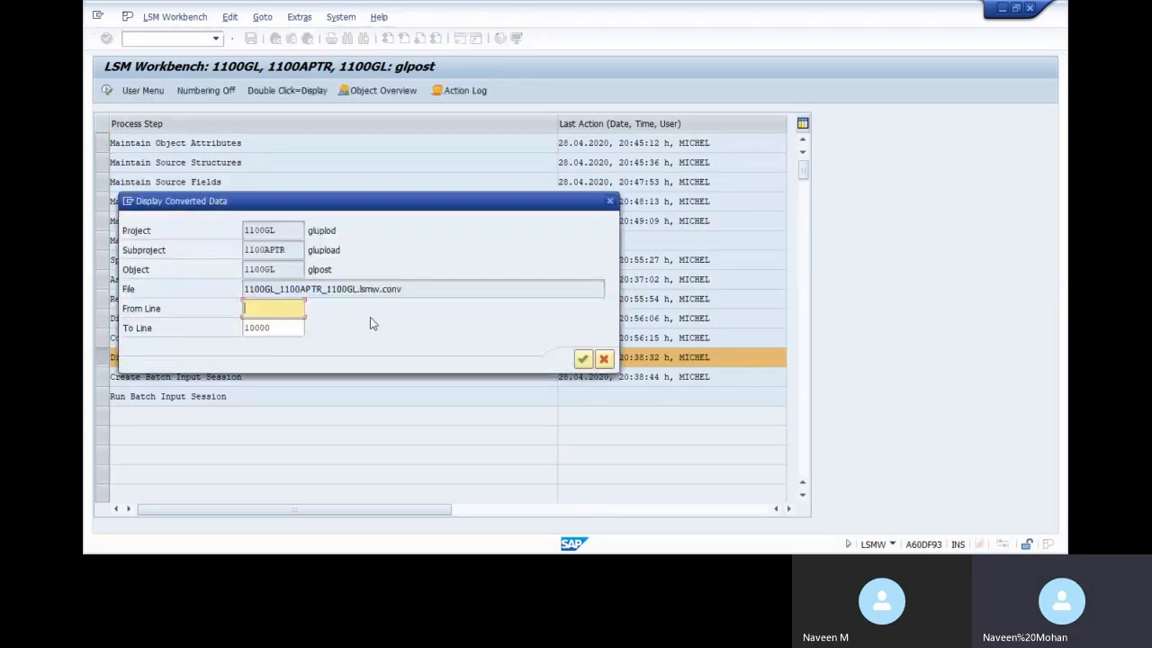
click(583, 358)
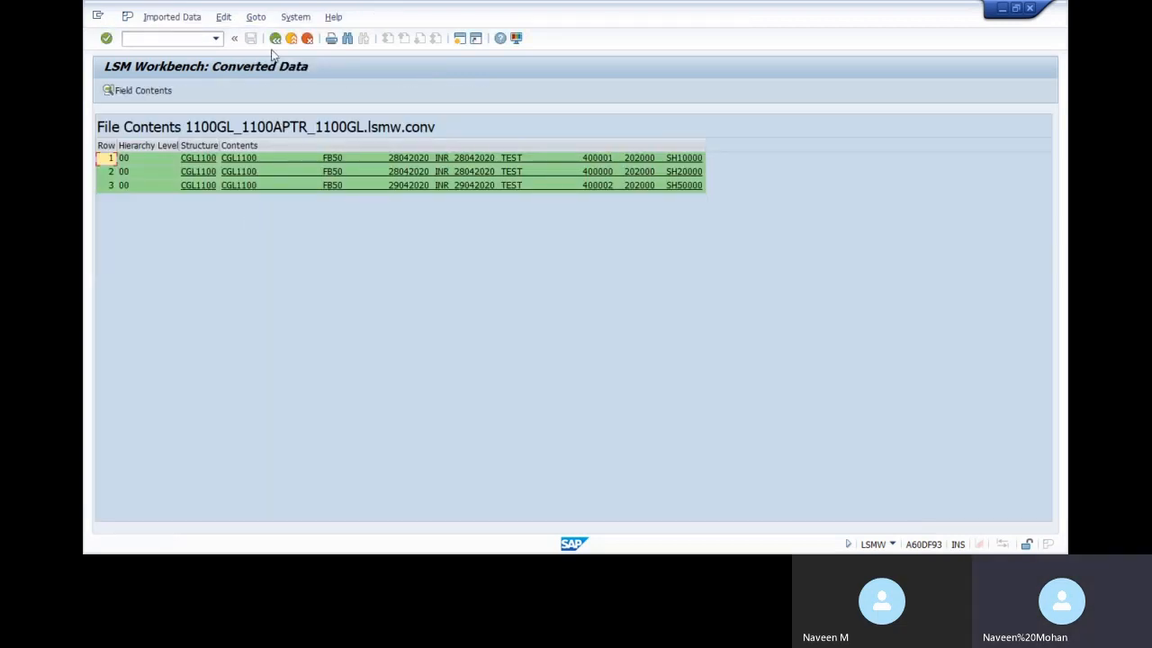
click(274, 37)
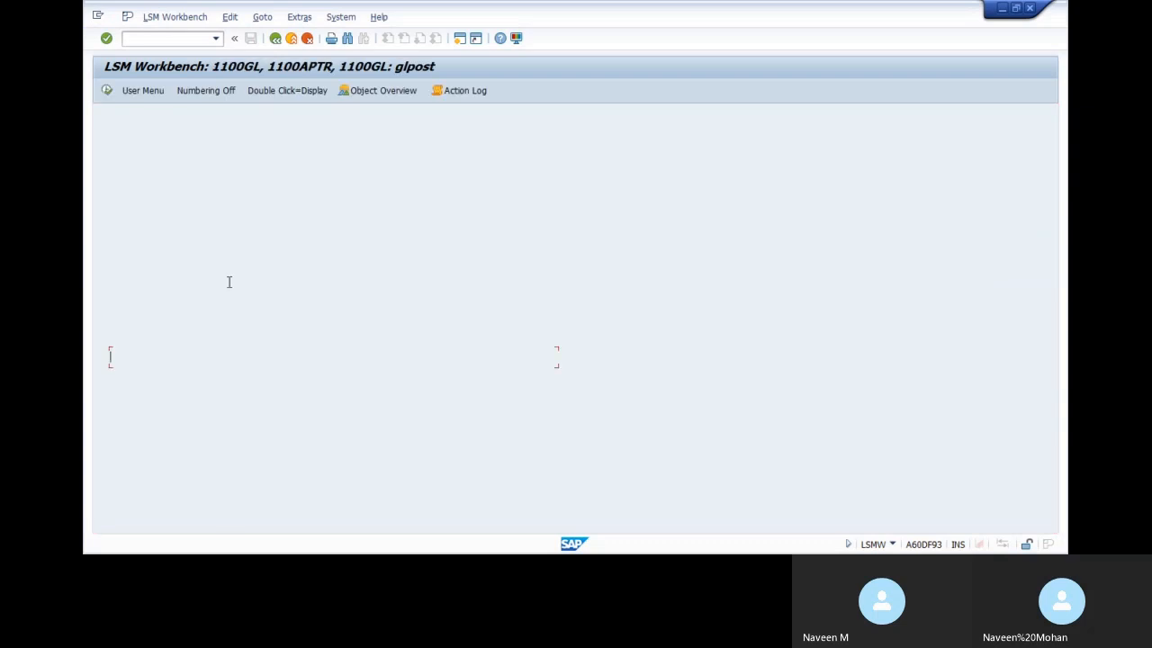
double_click(188, 383)
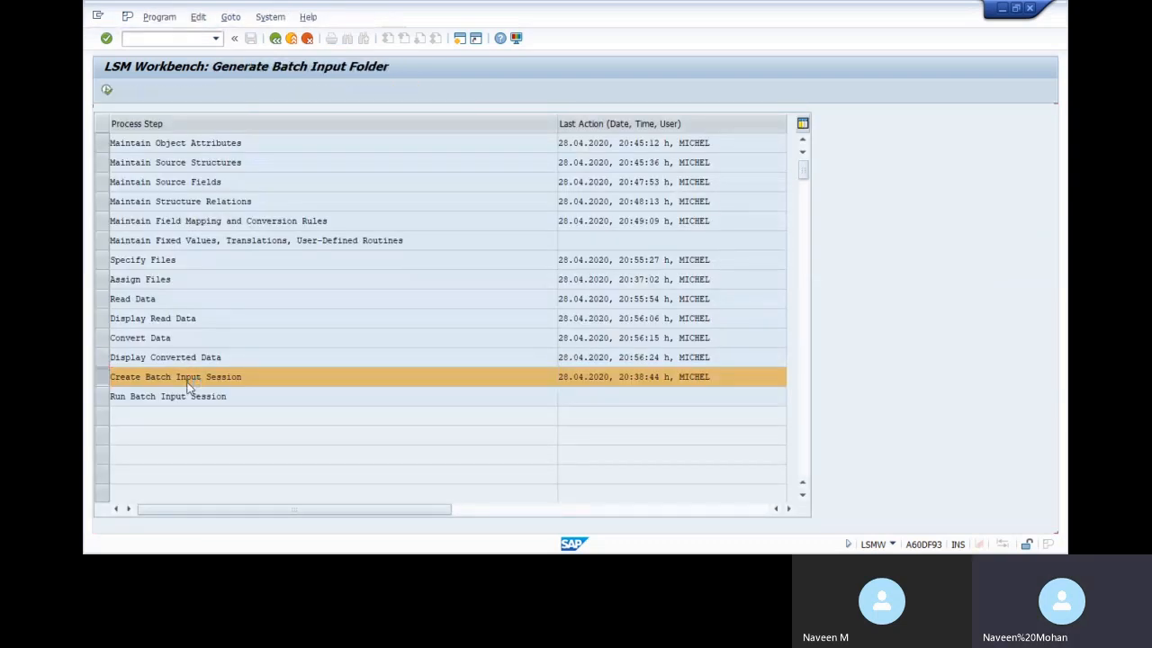
Create the 1100GL batch input session and process its 3 transactions with extended log and expert mode
click(106, 90)
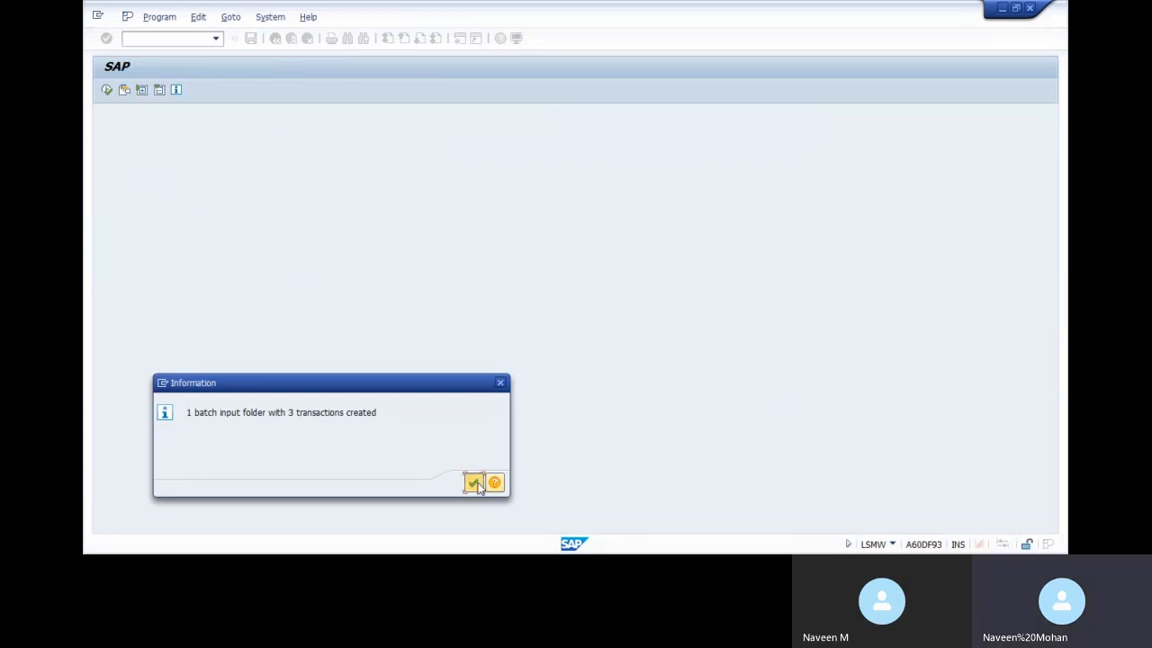
click(473, 481)
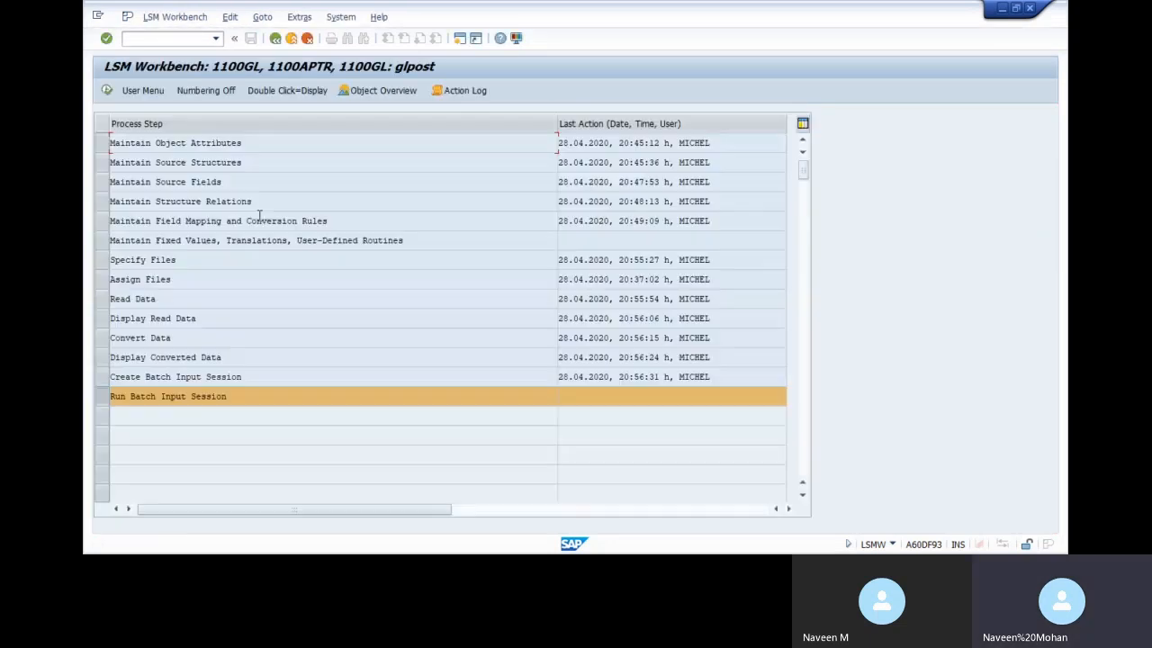
double_click(177, 405)
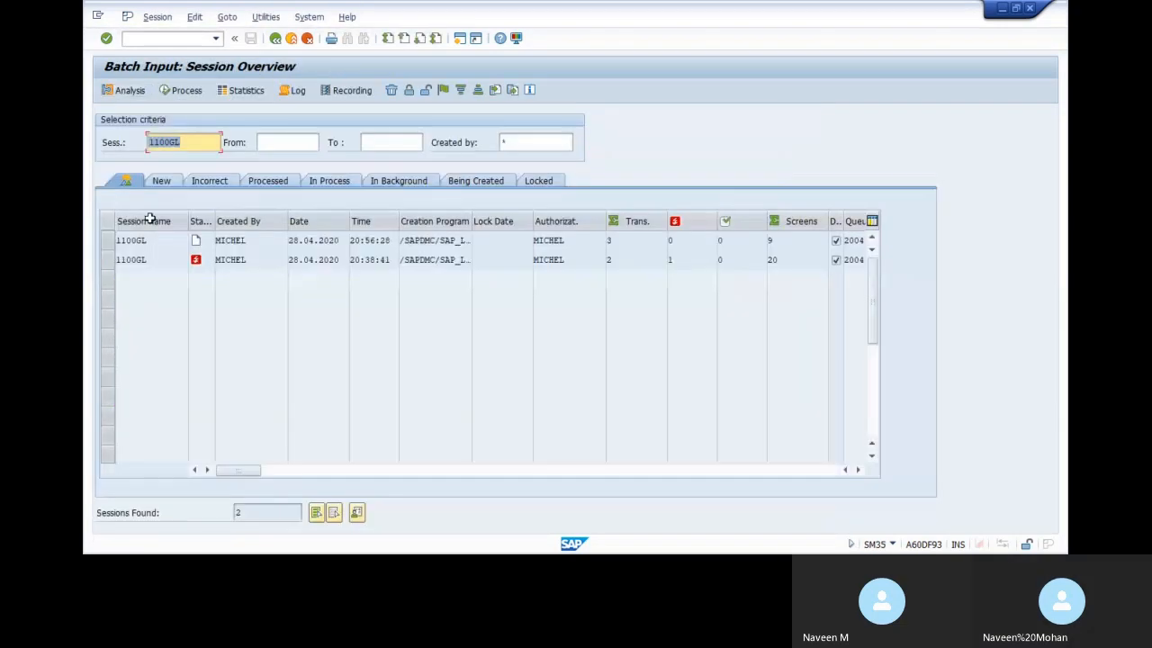
click(110, 243)
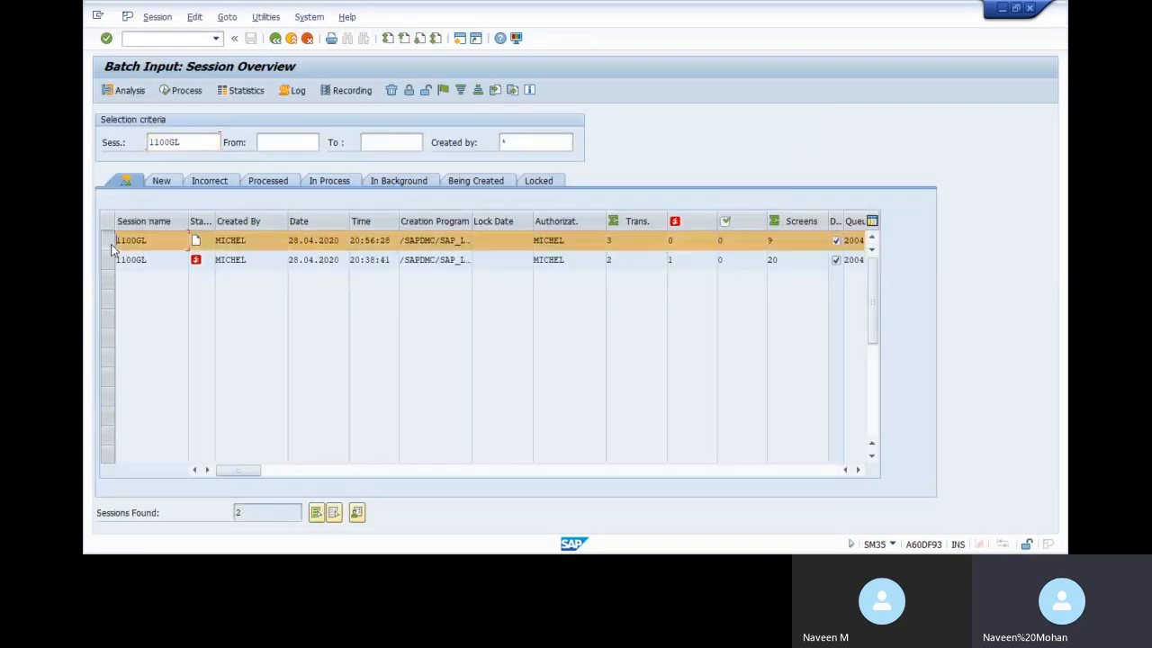
click(182, 91)
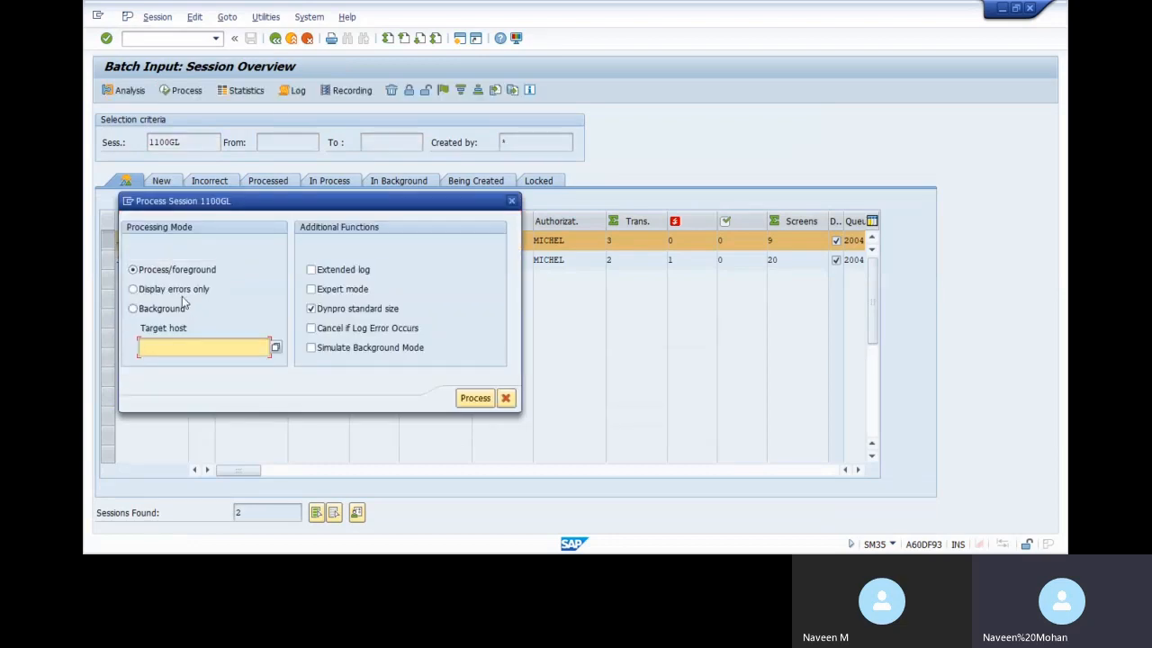
click(180, 292)
click(349, 290)
click(342, 270)
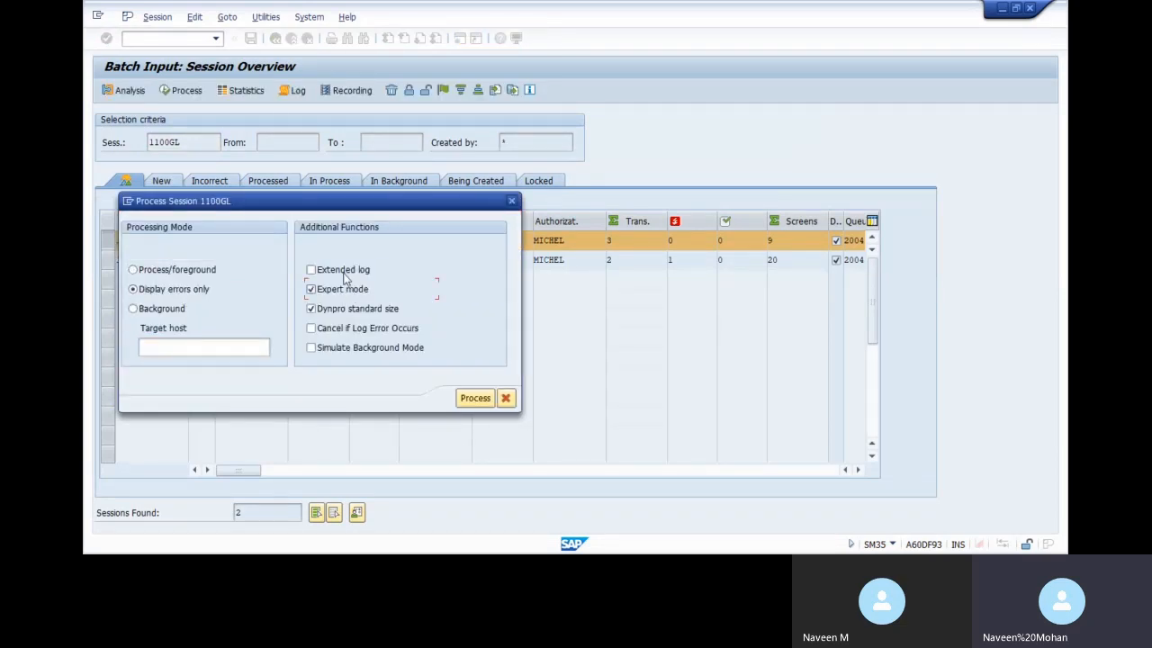
click(475, 399)
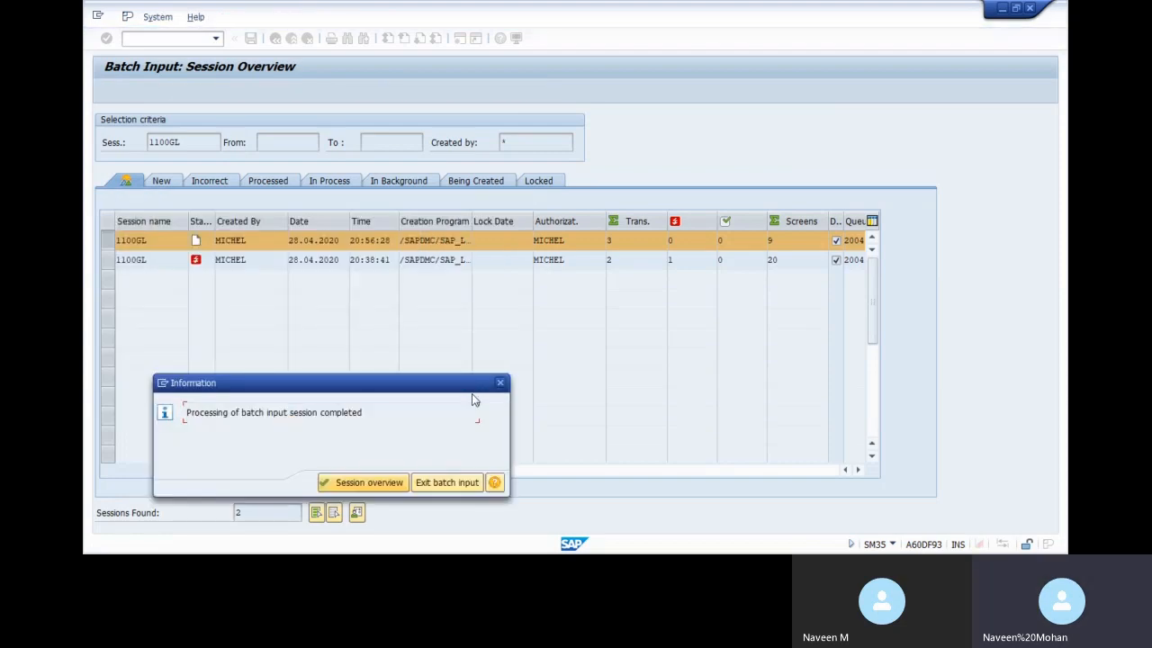
click(433, 484)
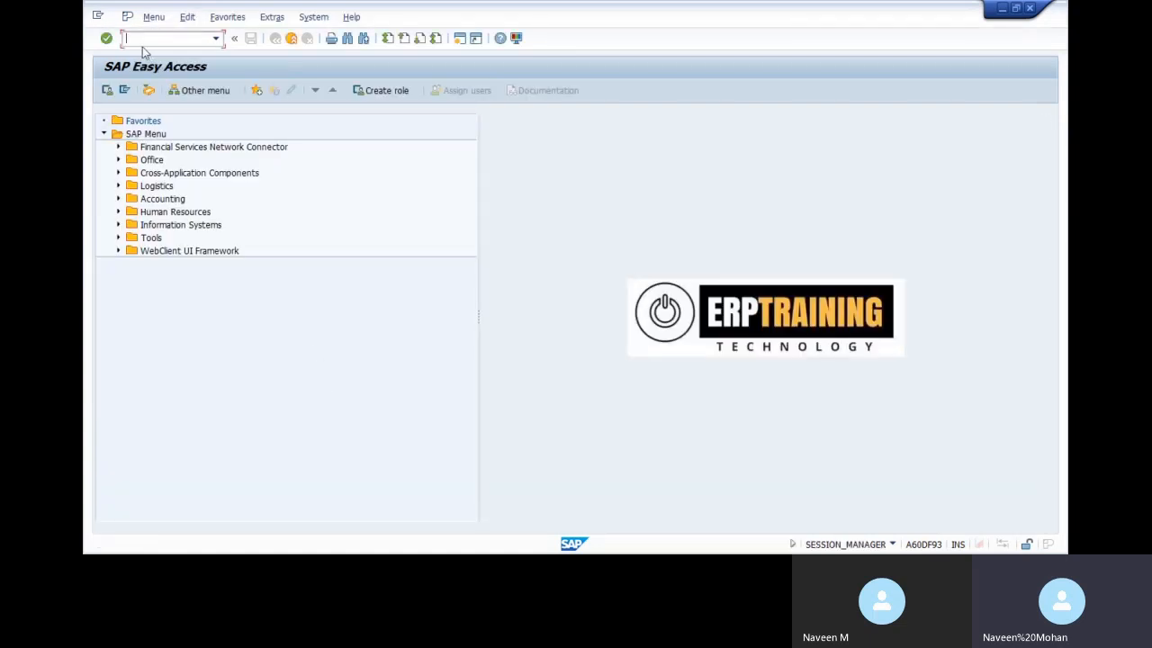
Run FBL3N for company code 1100 with the G/L account field cleared
text(/NFBL3N)
key(Return)
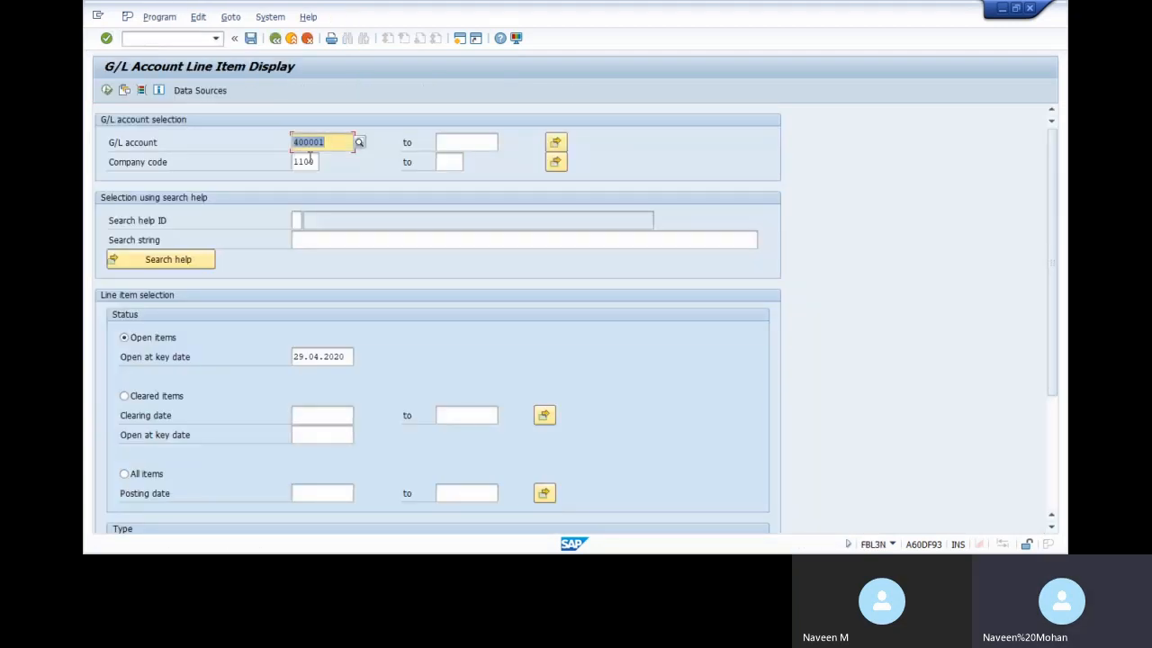
key(BackSpace)
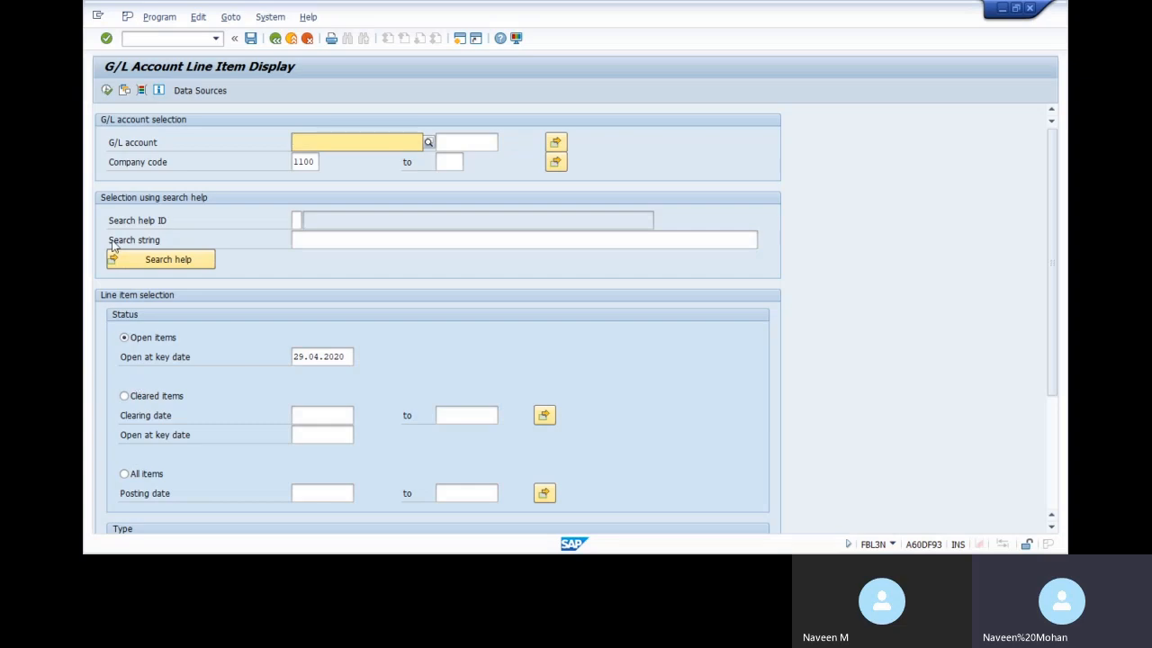
click(106, 90)
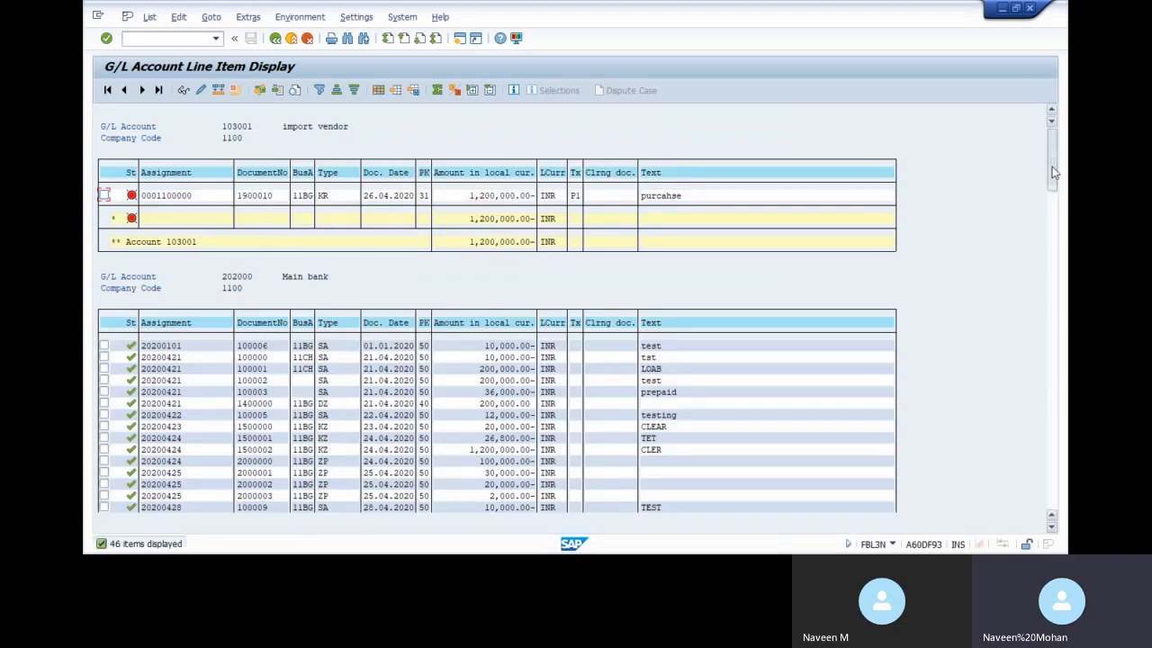
Inspect the 28.04 and 29.04.2020 postings on account 202000, including the 10,000.00 amount
drag(1054, 173, 1049, 204)
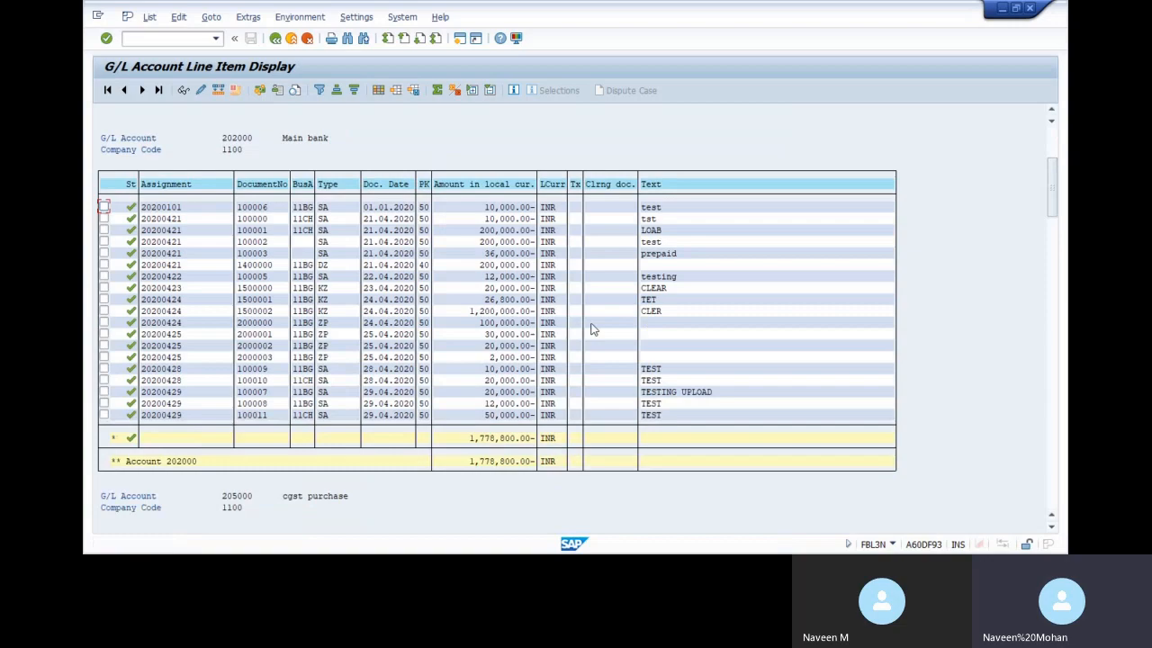
click(387, 403)
click(388, 393)
click(386, 380)
click(502, 369)
key(alt+Tab)
key(alt+Tab)
key(alt+Tab)
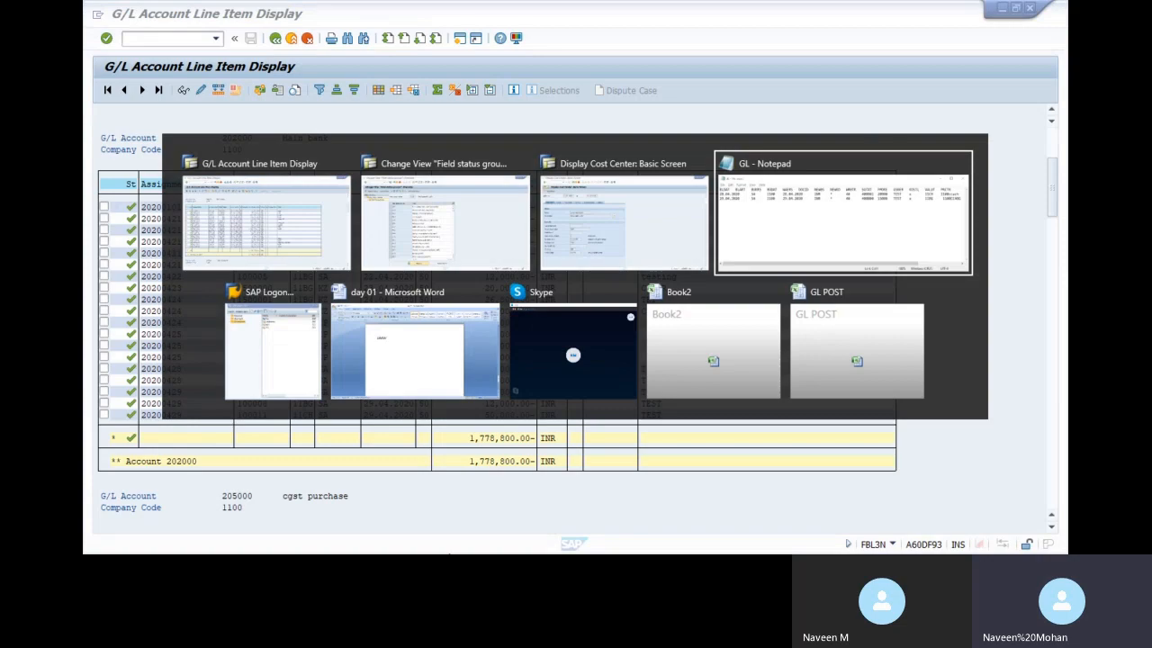
key(alt+Tab)
key(alt+Tab)
key(alt+Tab)
key(alt+Tab)
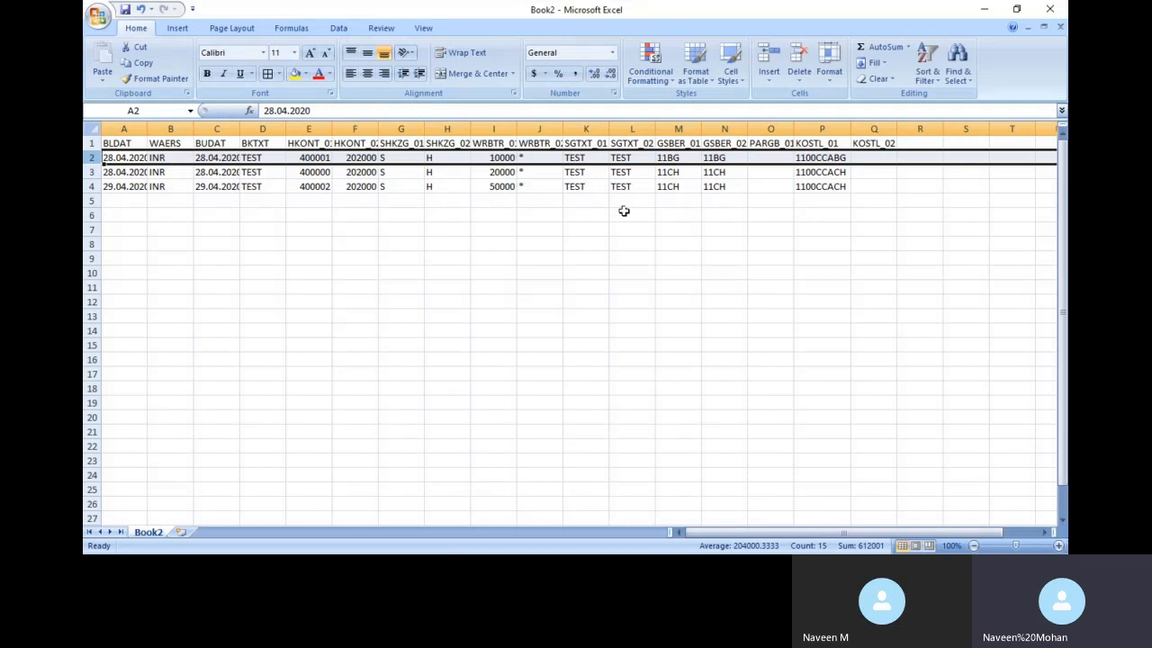
click(502, 162)
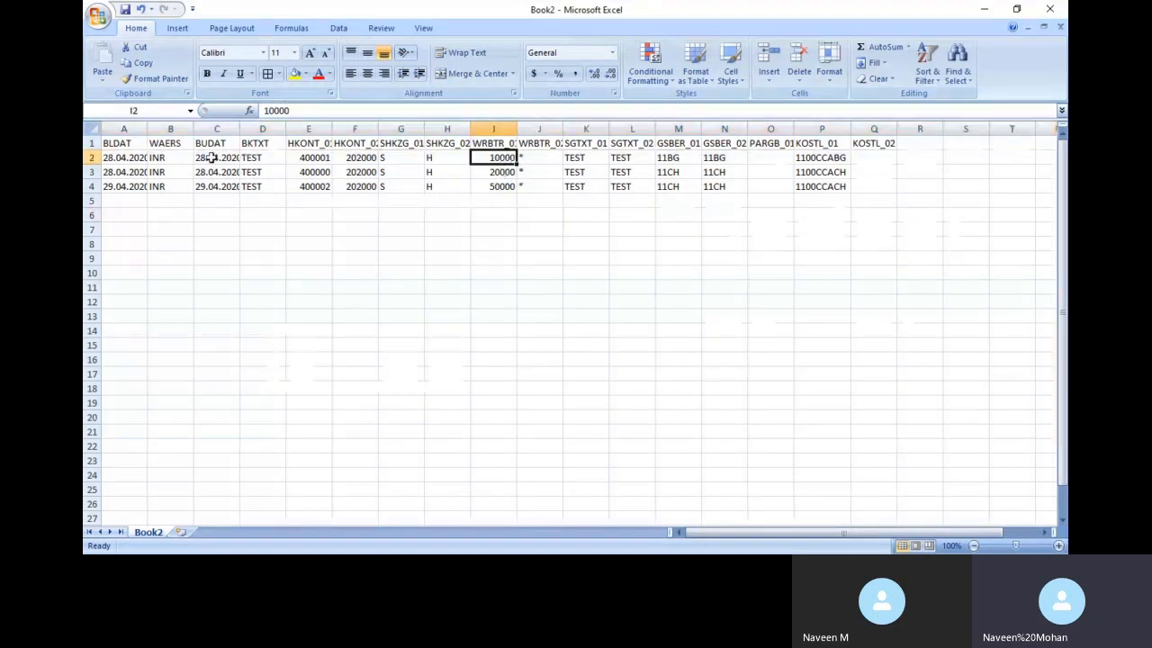
click(501, 172)
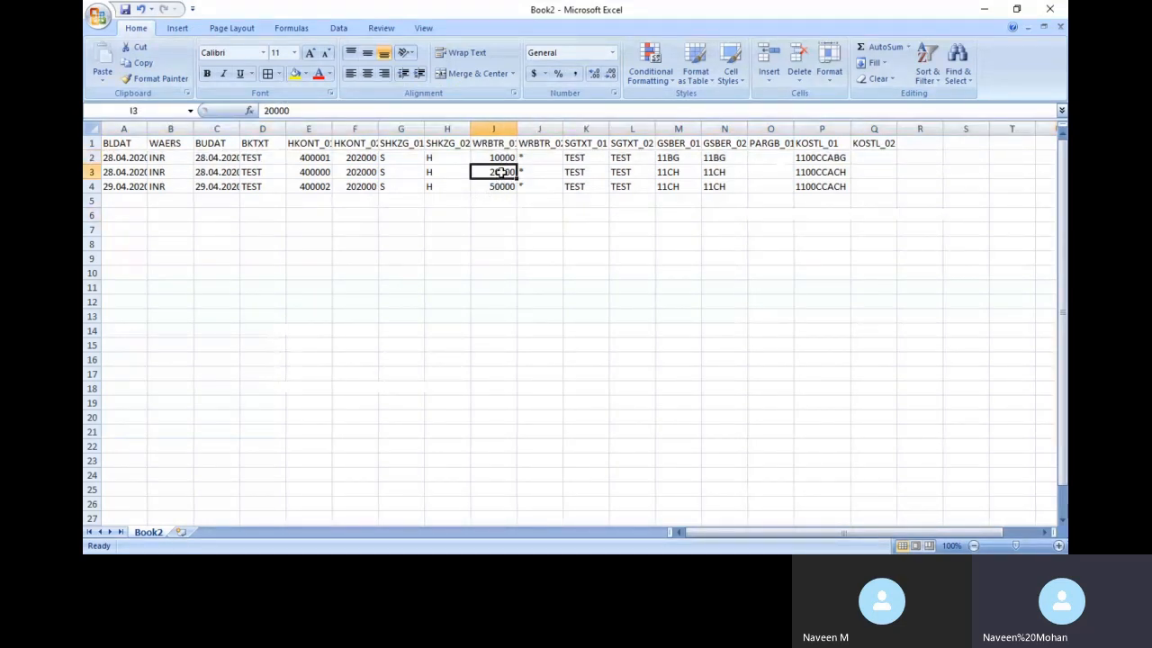
click(496, 189)
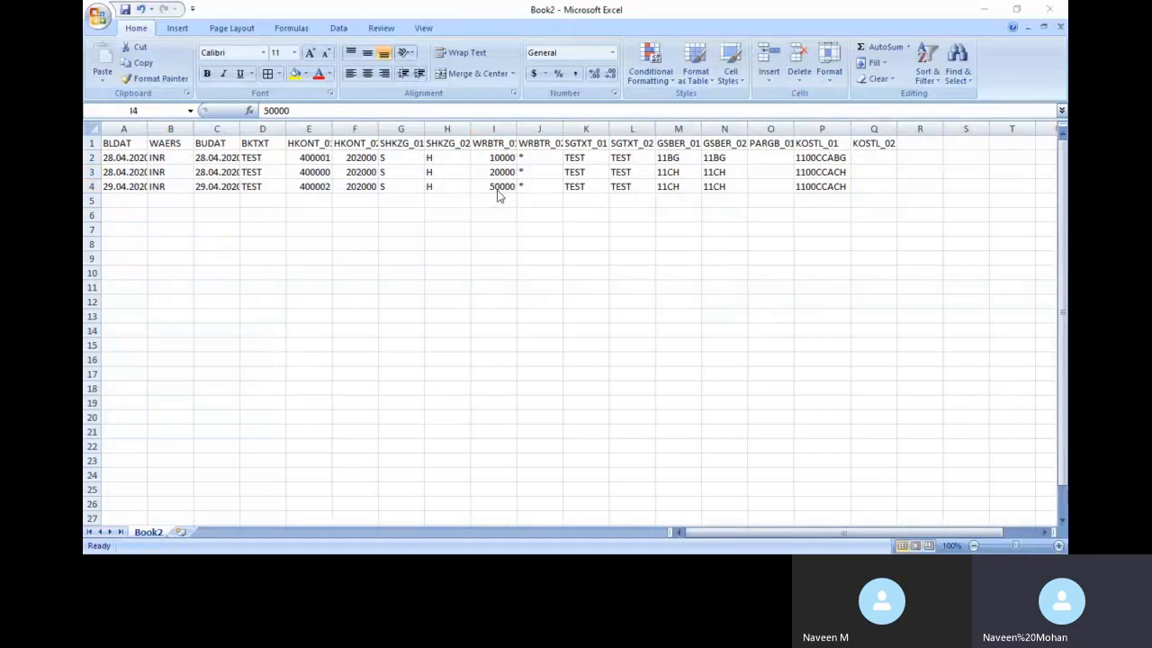
key(alt+Tab)
key(alt+Tab)
key(alt+Tab)
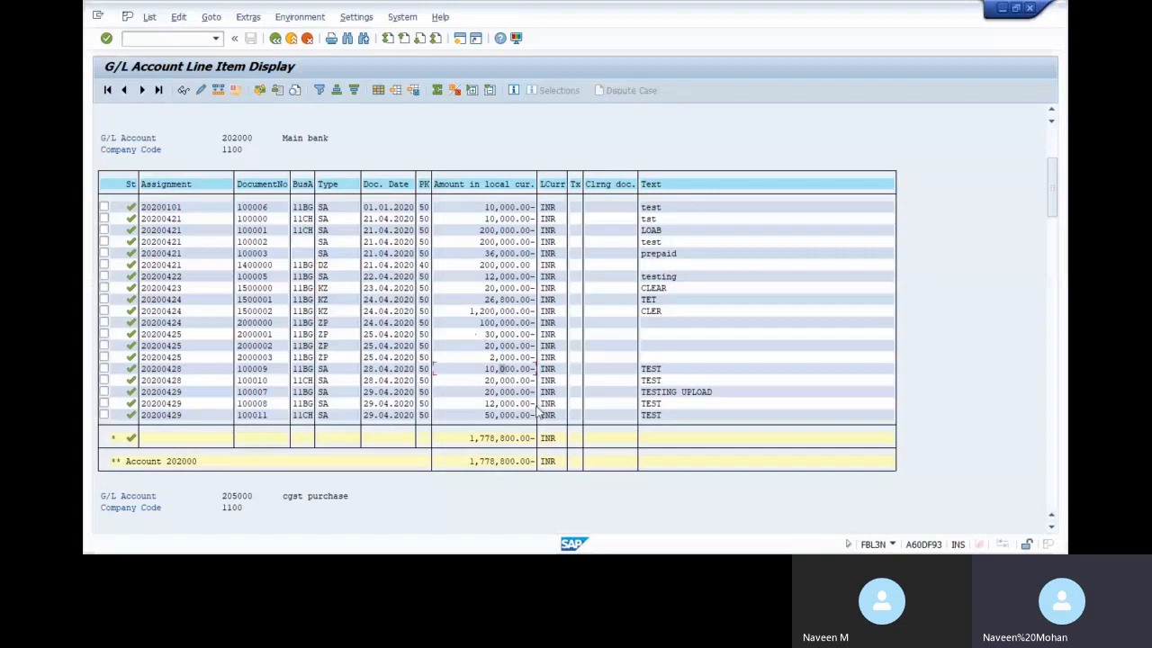
Compare the posted 20,000.00 and 50,000.00 amounts against the Book2 sheet values
click(512, 381)
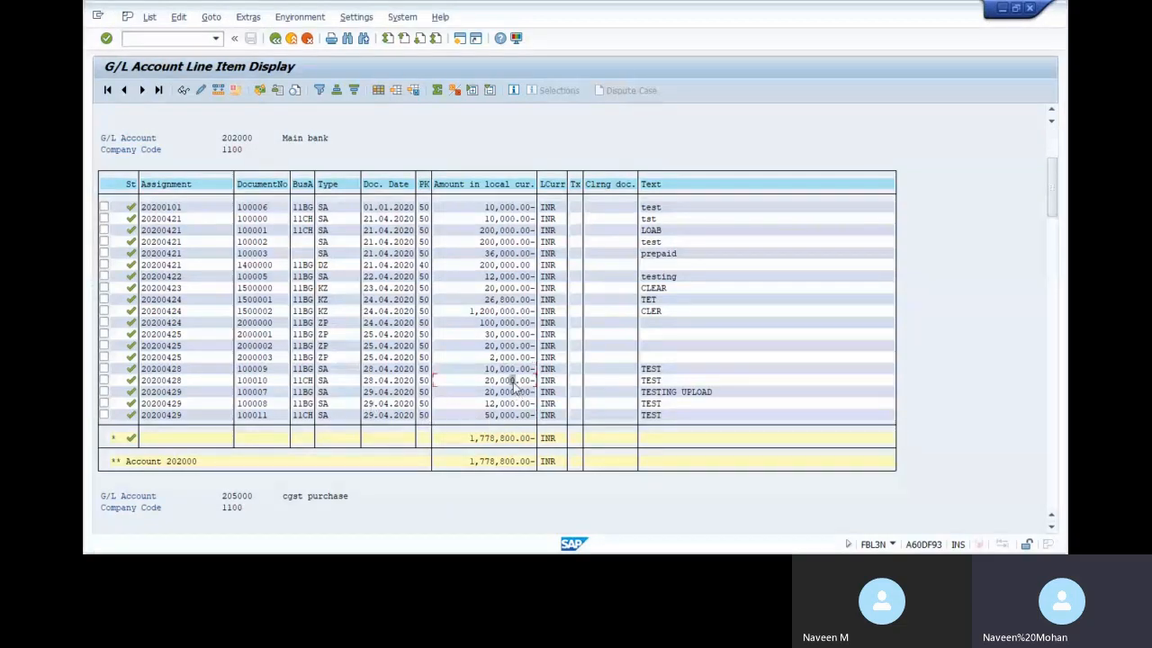
key(alt+Tab)
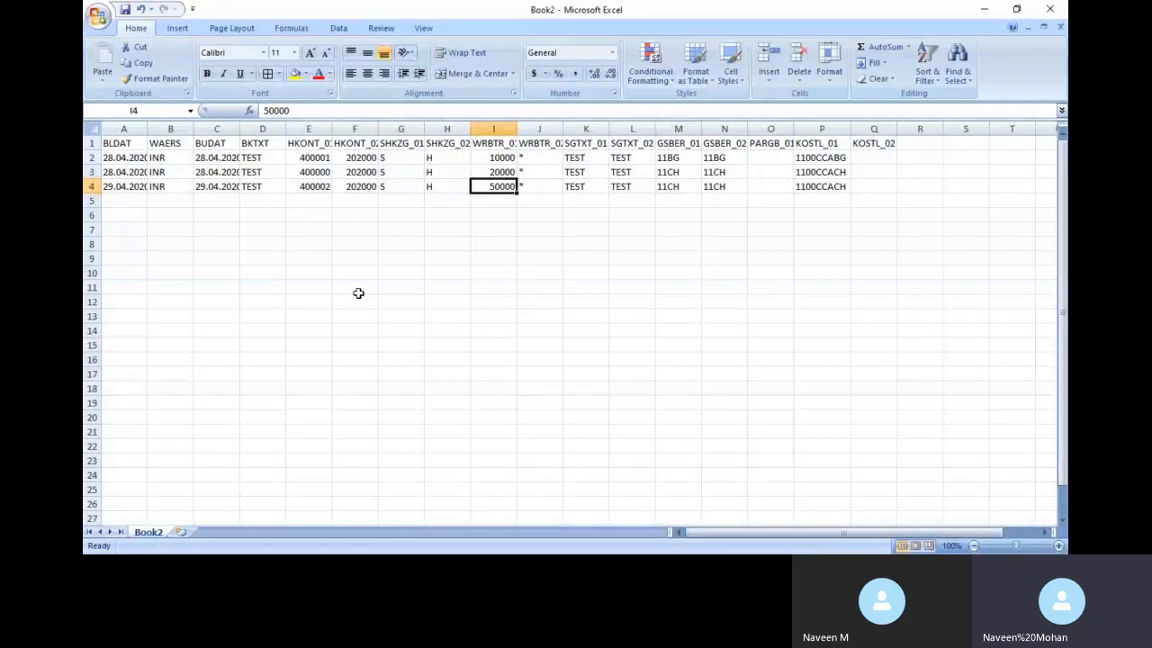
click(501, 177)
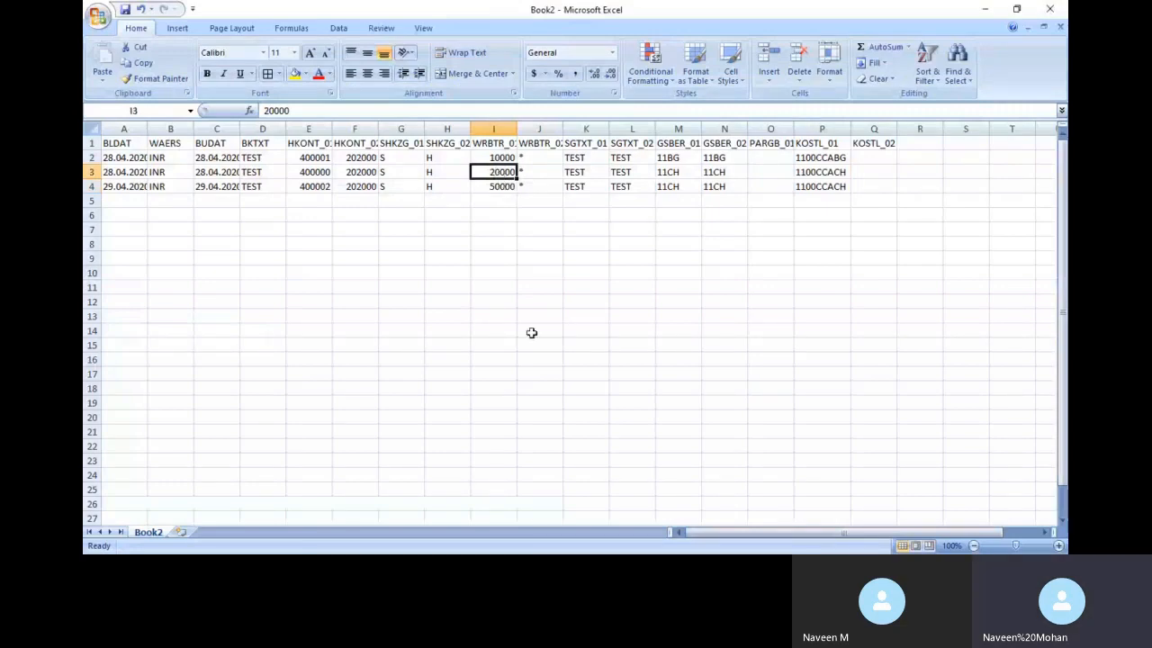
key(alt+Tab)
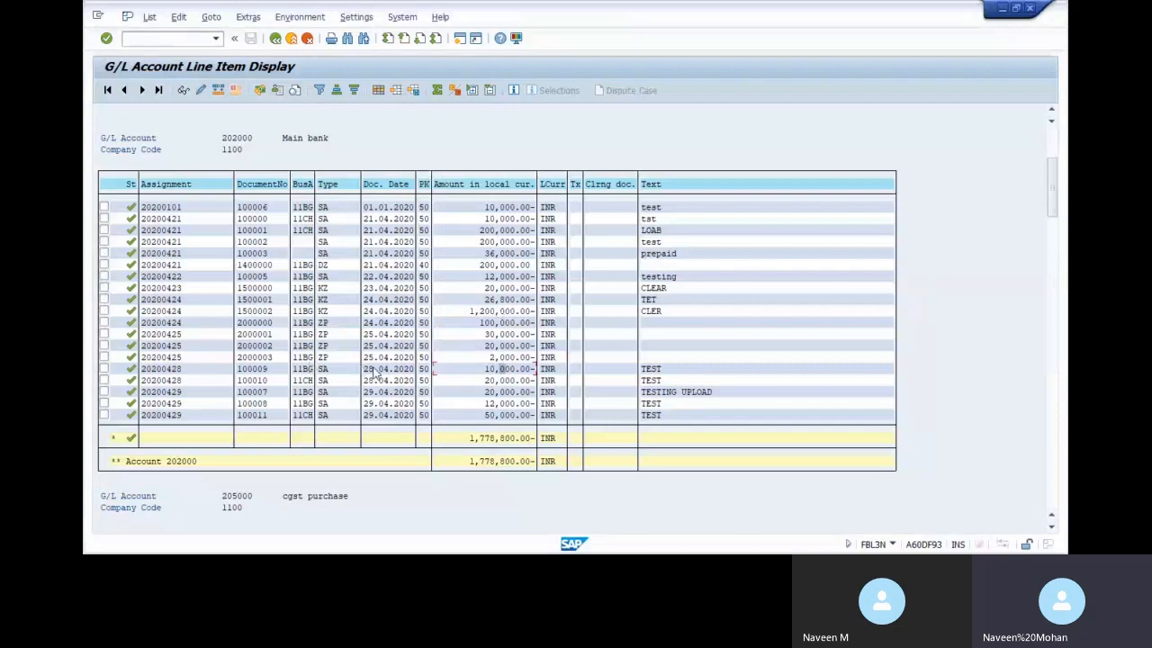
click(519, 415)
key(alt+Tab)
key(alt+Tab)
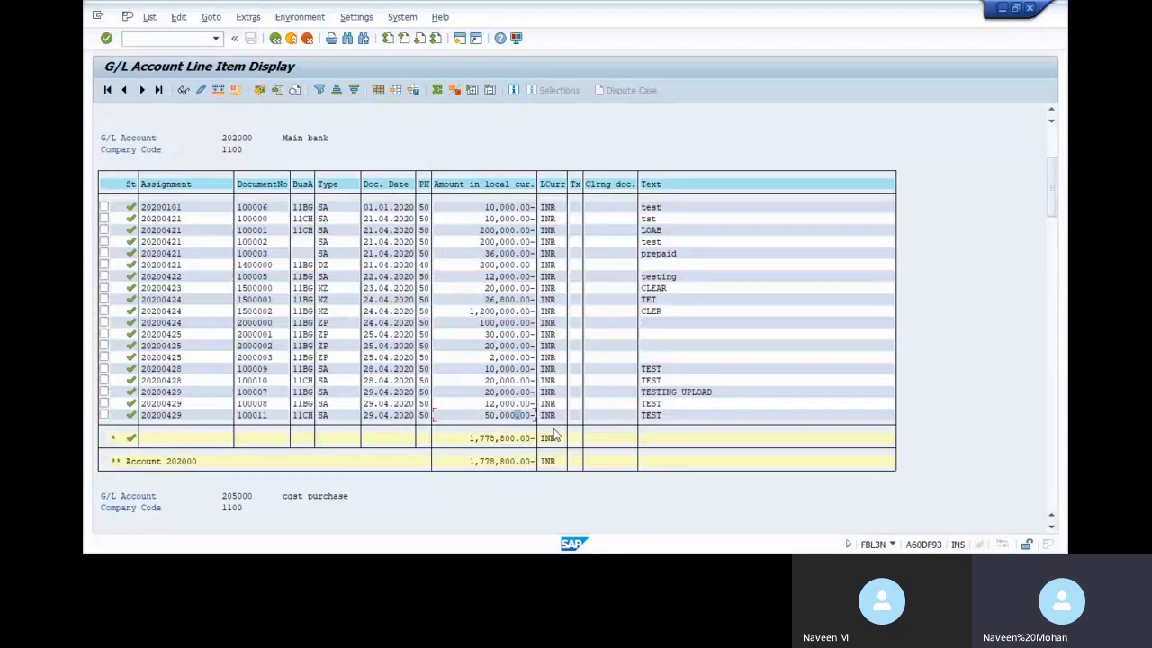
key(alt+Tab)
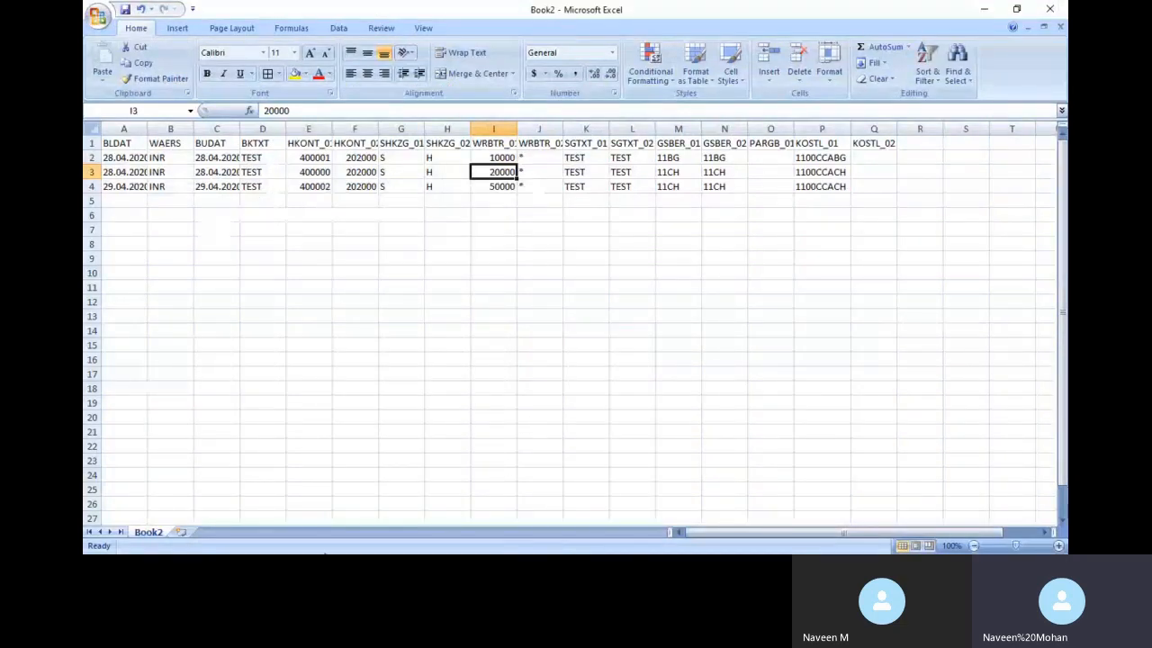
click(220, 311)
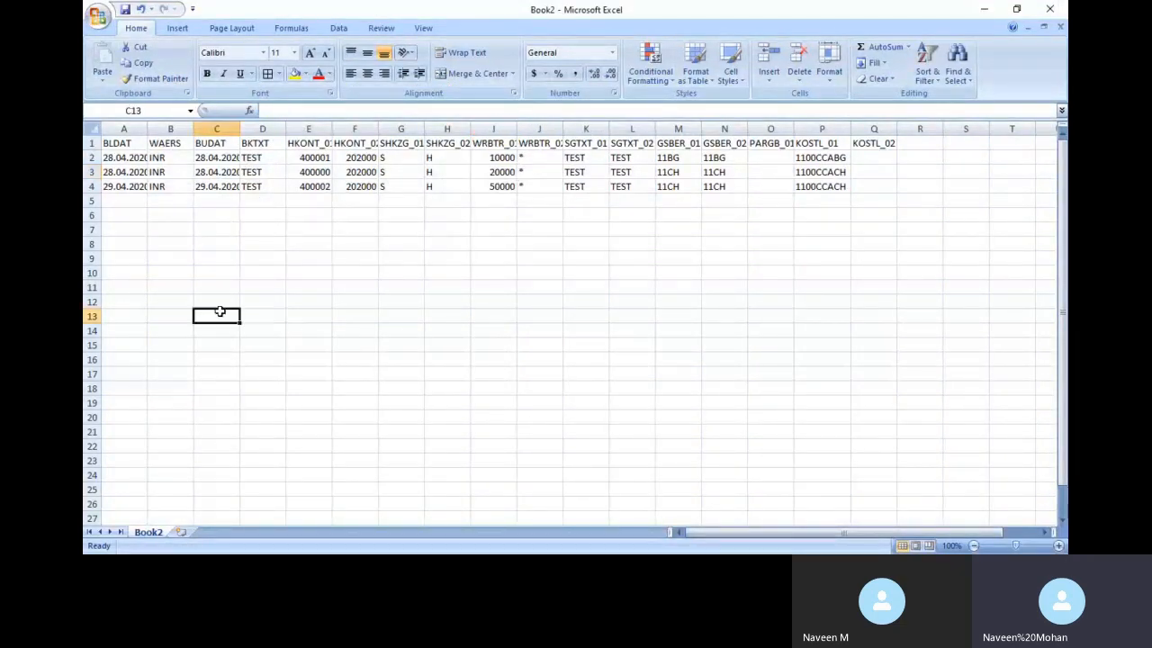
key(alt+Tab)
key(alt+Tab)
key(alt+Tab)
key(alt+Tab)
key(alt+Tab)
key(alt+Tab)
key(alt+Tab)
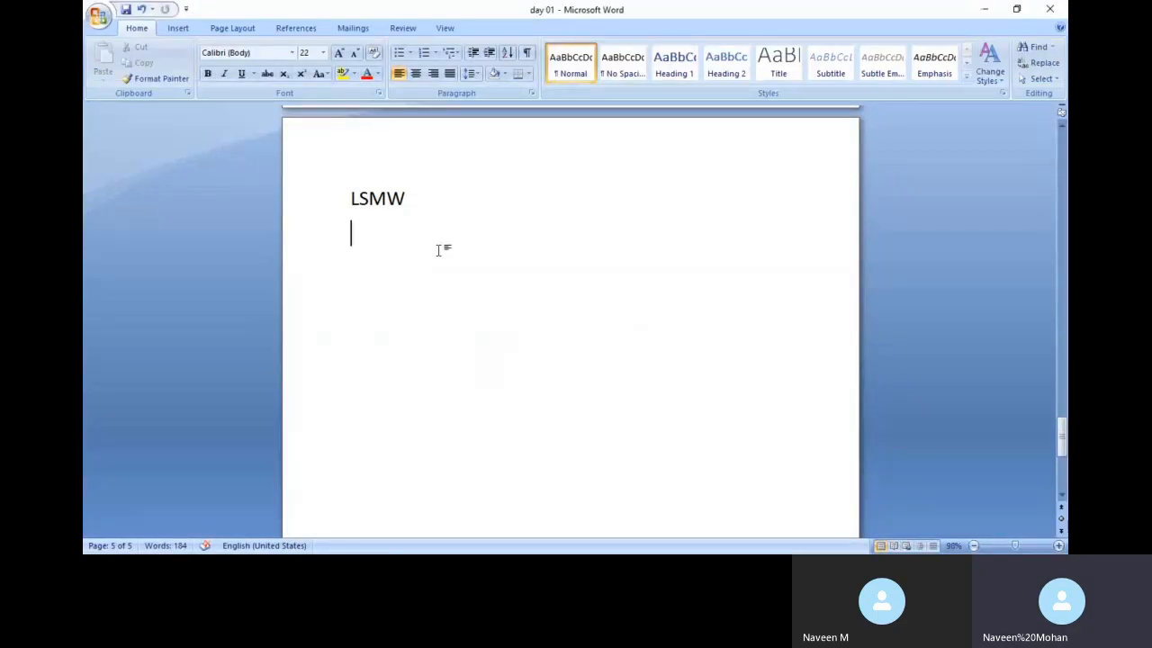
Change the LSMW heading to 'LSMW- DONE' and add an 'ASSET' line below it
click(424, 210)
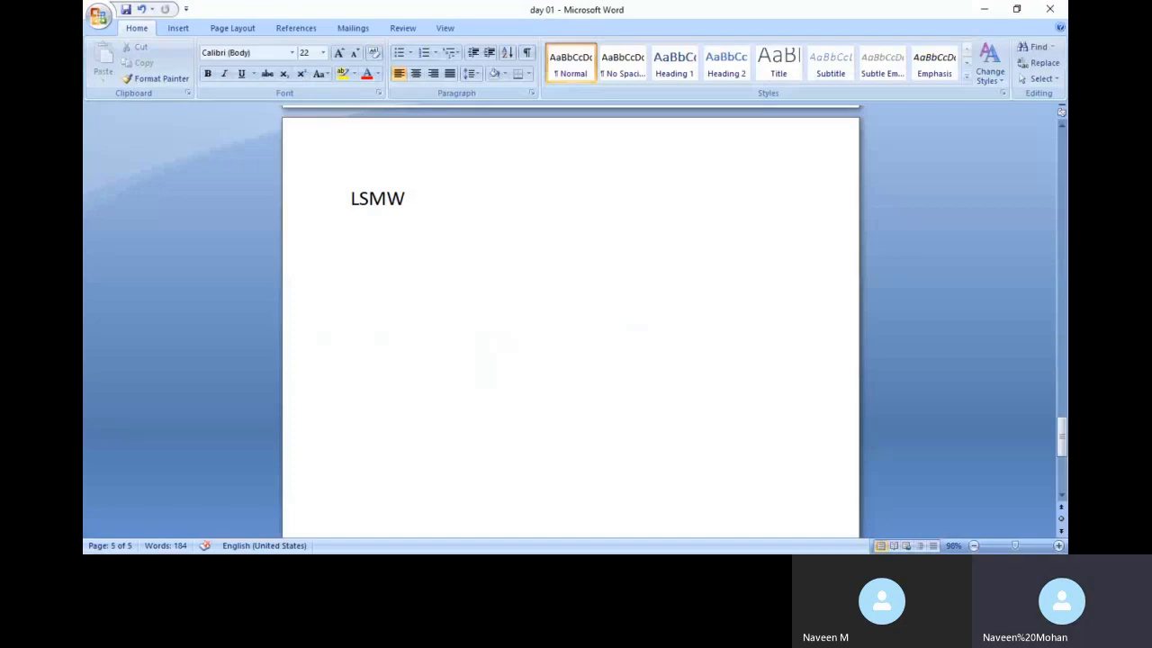
text(- DONE)
click(529, 205)
key(Return)
key(Return)
text(aS)
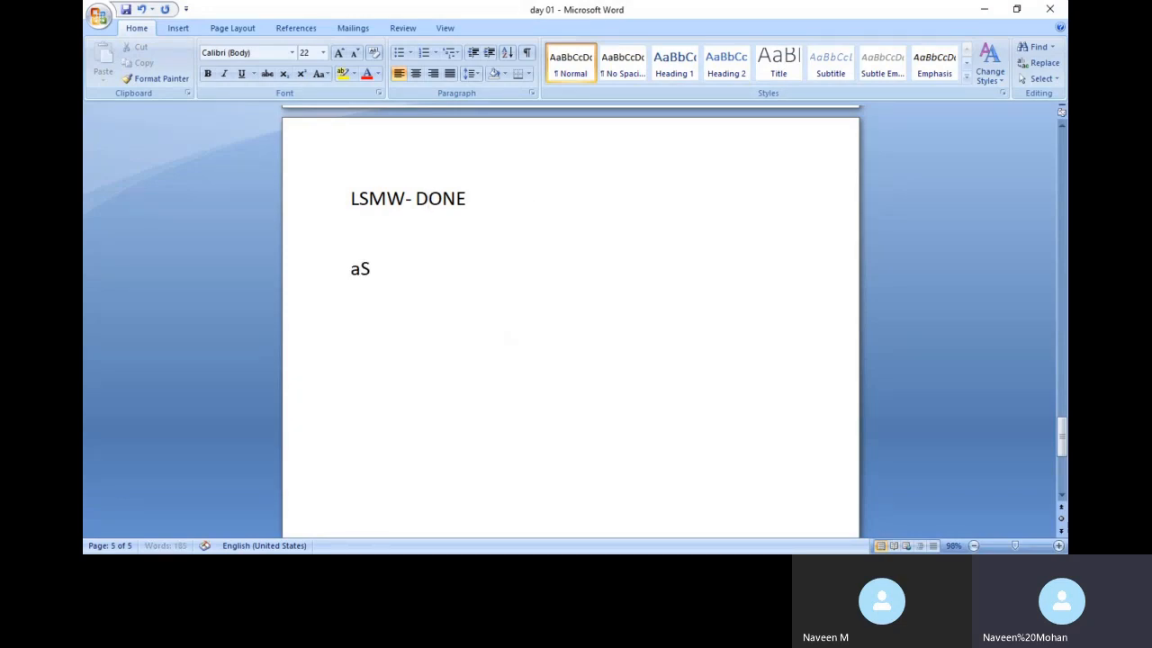
text(SET)
key(BackSpace)
key(BackSpace)
key(BackSpace)
key(BackSpace)
key(BackSpace)
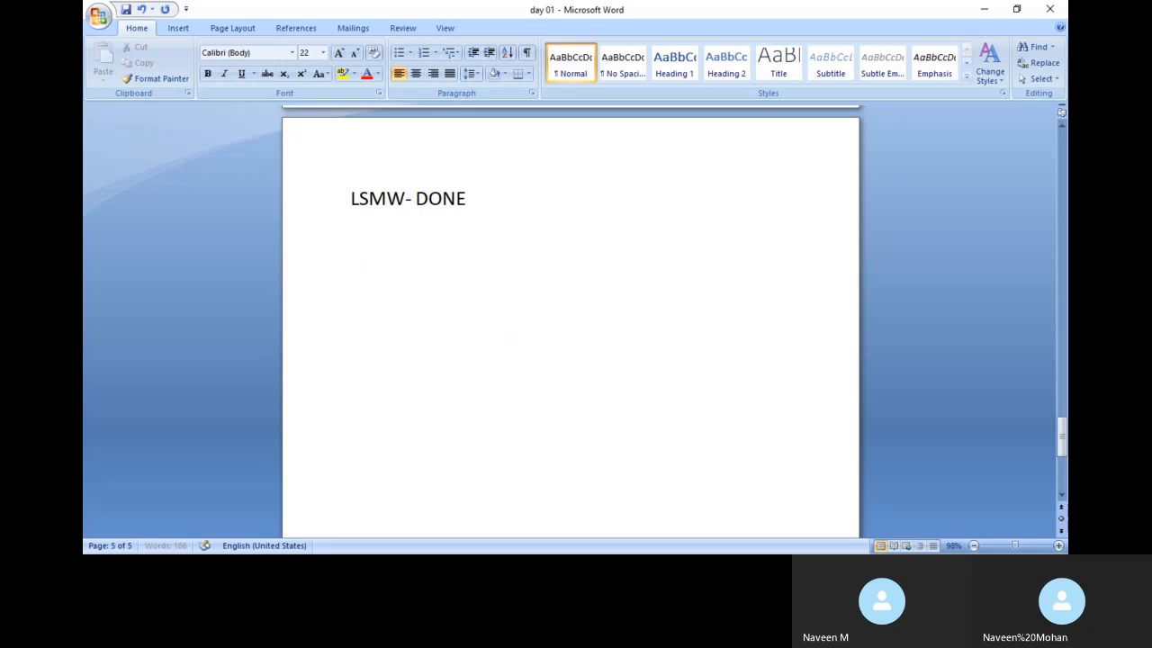
text(ASSET)
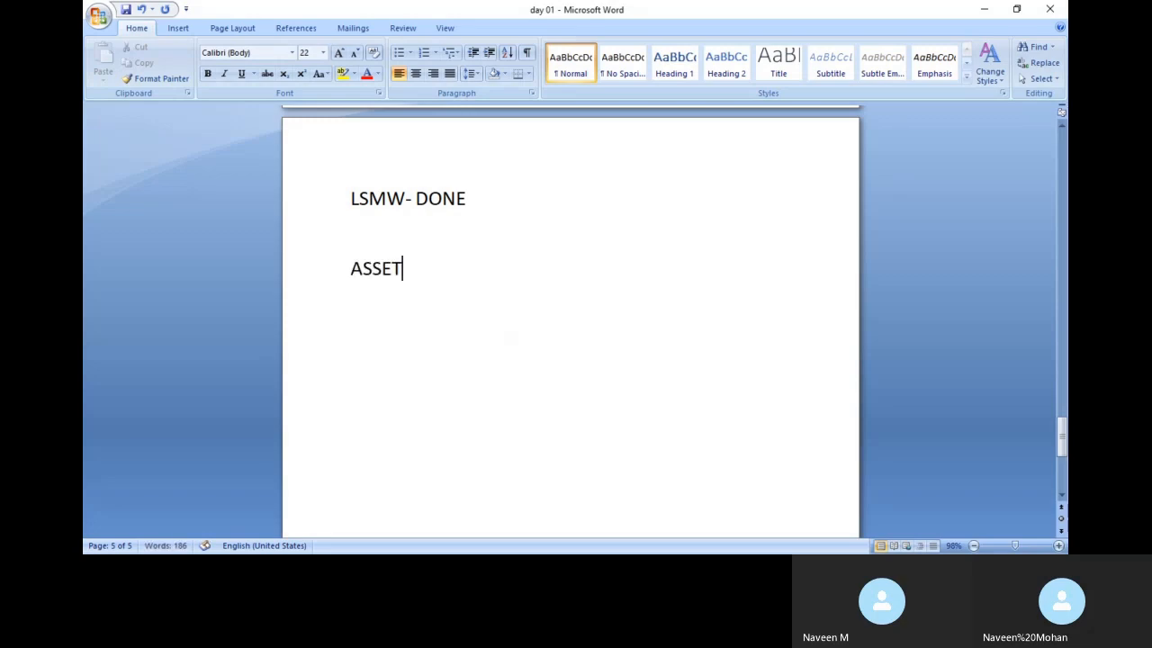
key(Return)
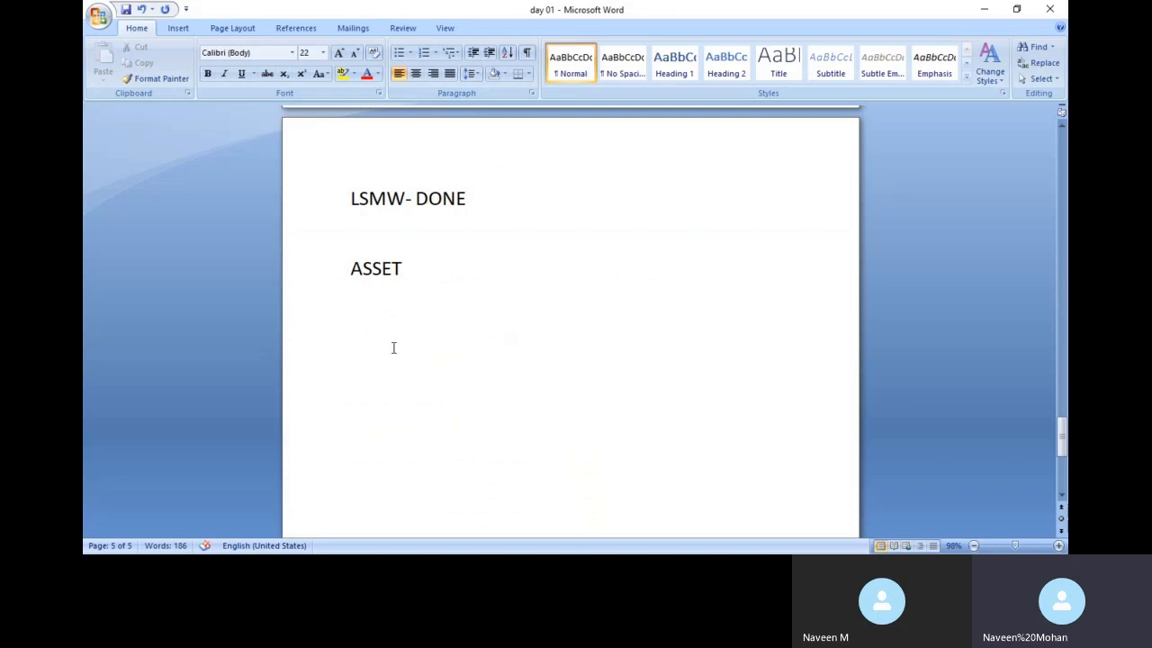
Type 'POSTING DATA' on the line under ASSET, correcting the typos
text(D)
key(BackSpace)
text(POSA)
key(BackSpace)
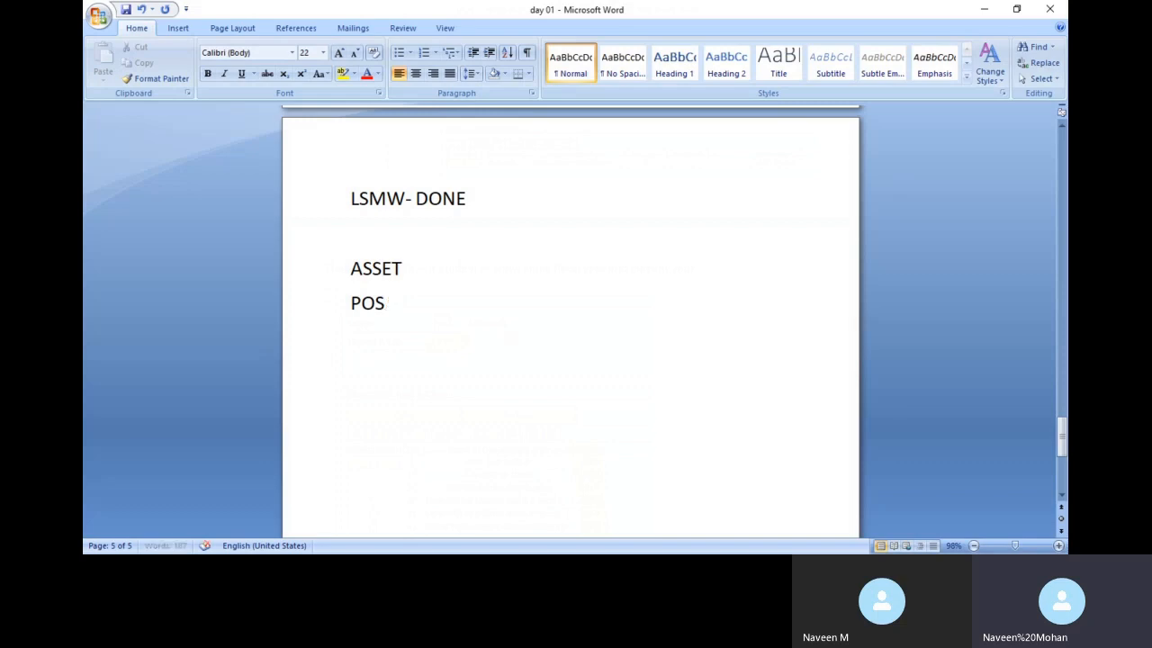
text(TING)
key(BackSpace)
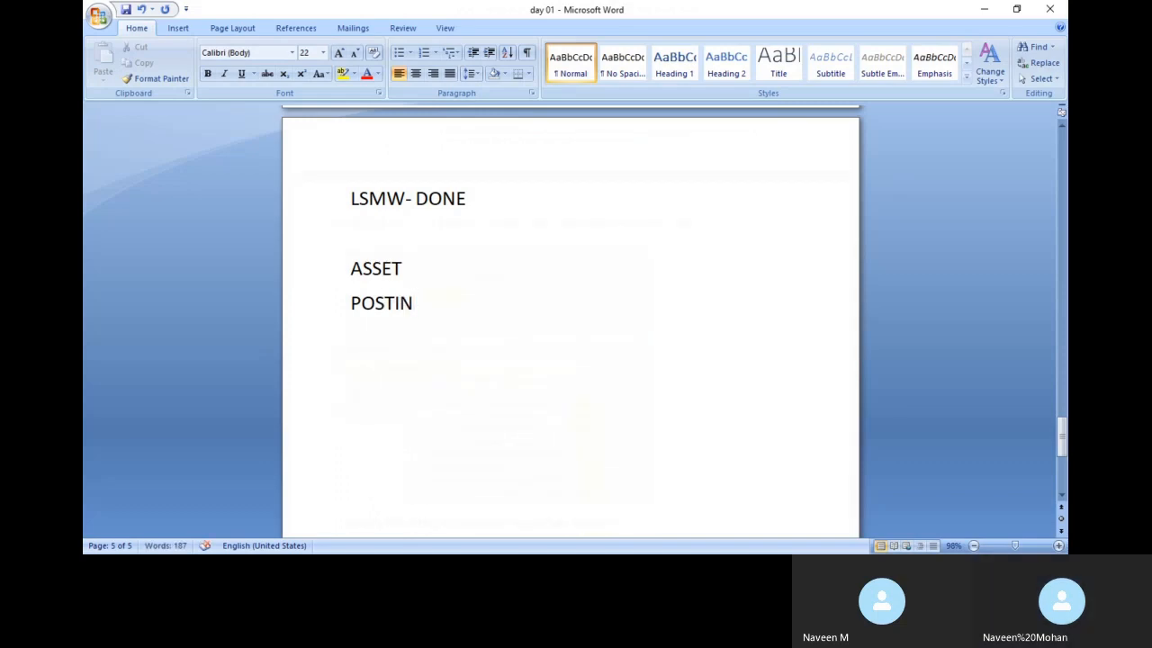
text(G DATA)
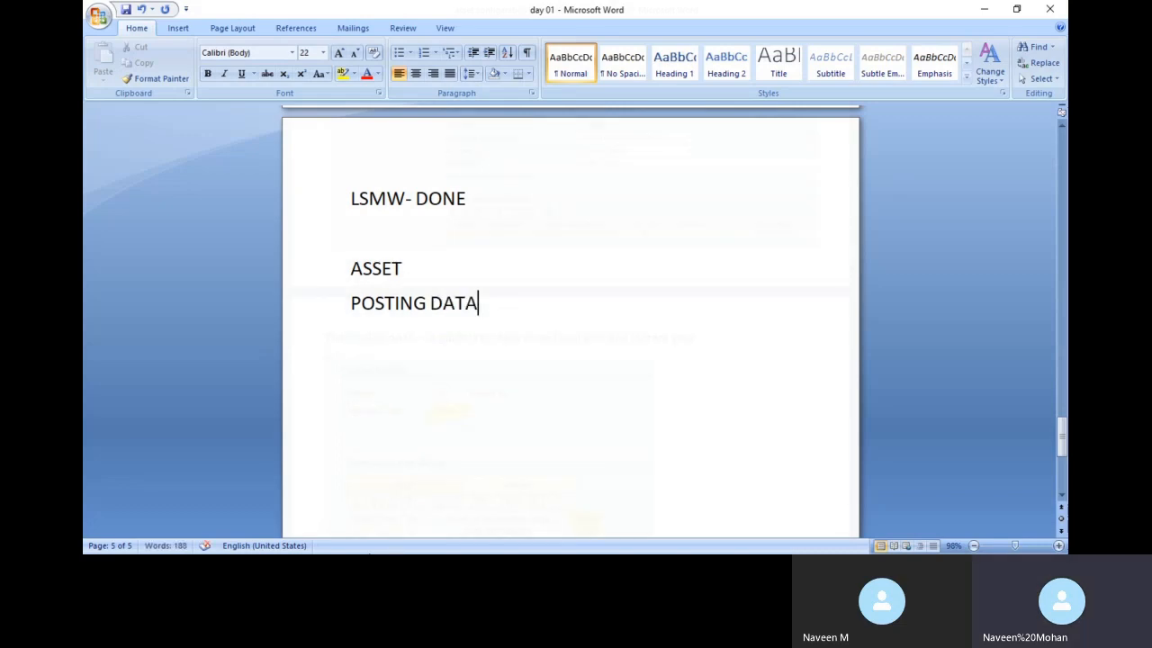
key(alt+Tab)
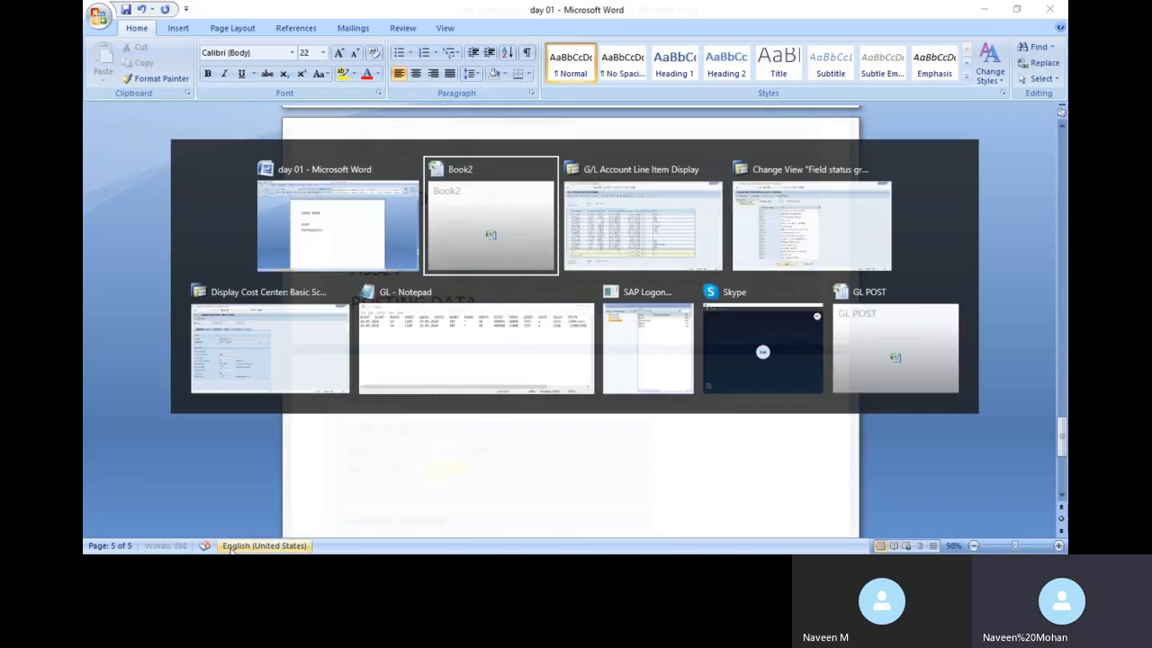
Leave the FBL3N G/L line item list and start transaction SPRO
key(alt+Tab)
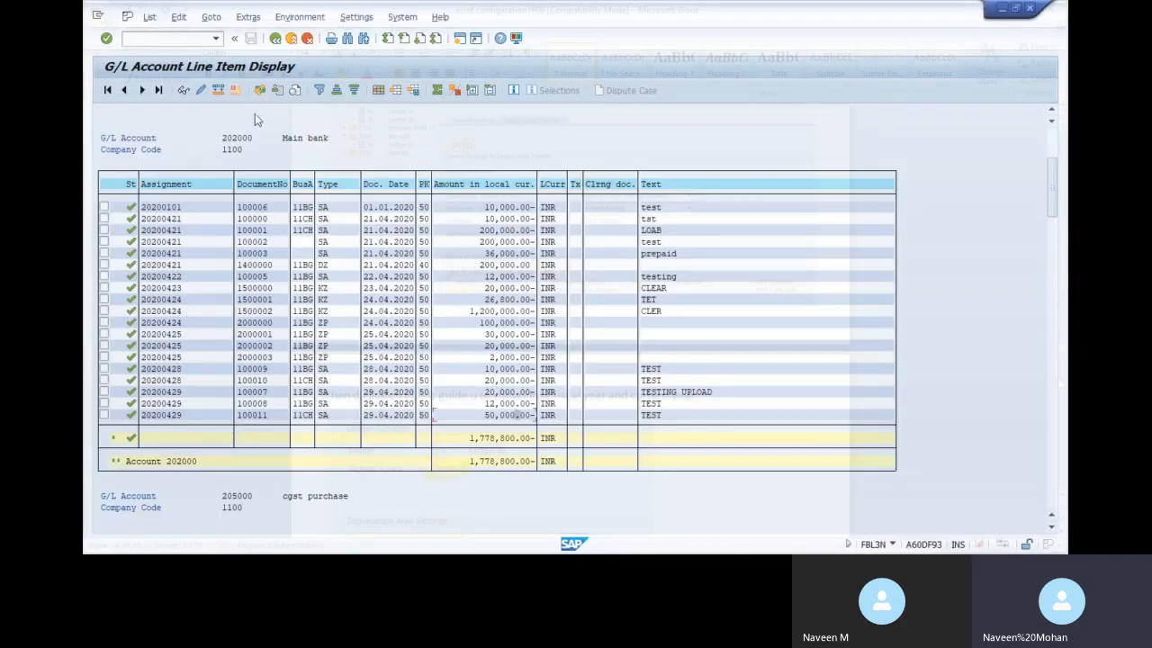
key(F3)
text(/N)
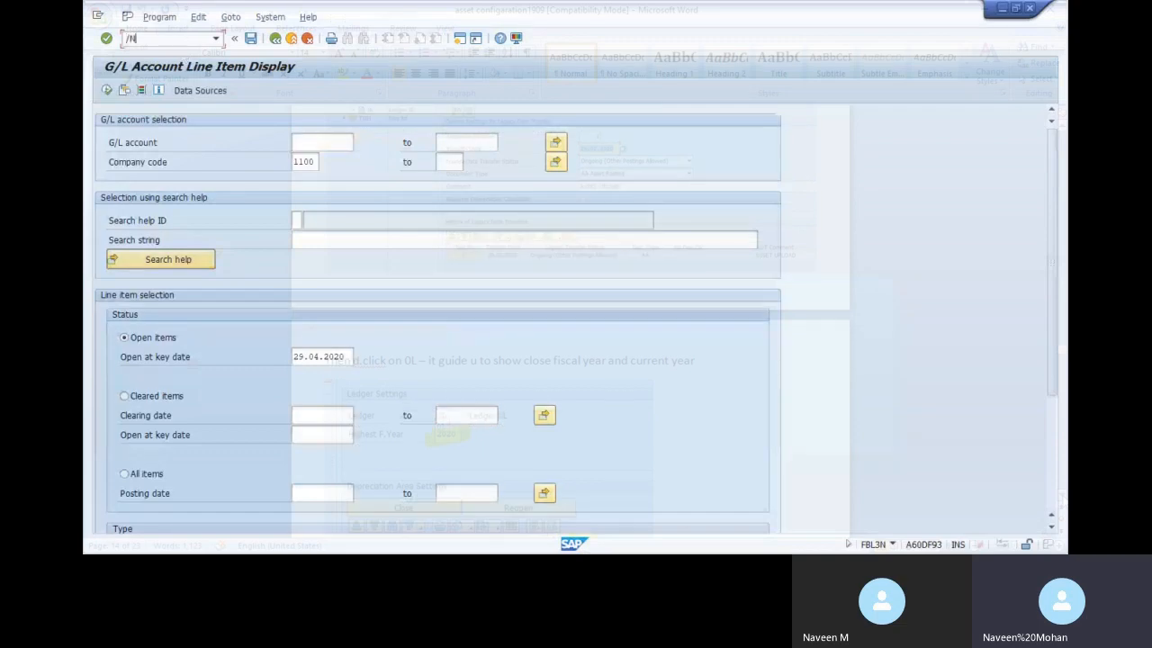
key(Return)
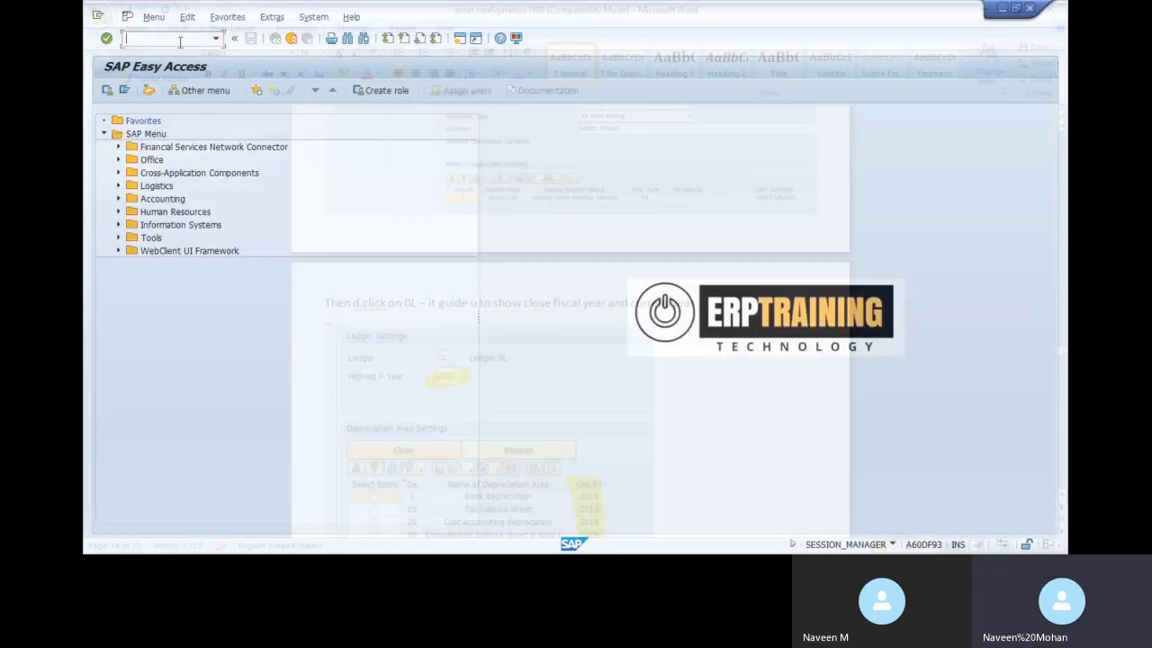
text(SPRO)
key(Return)
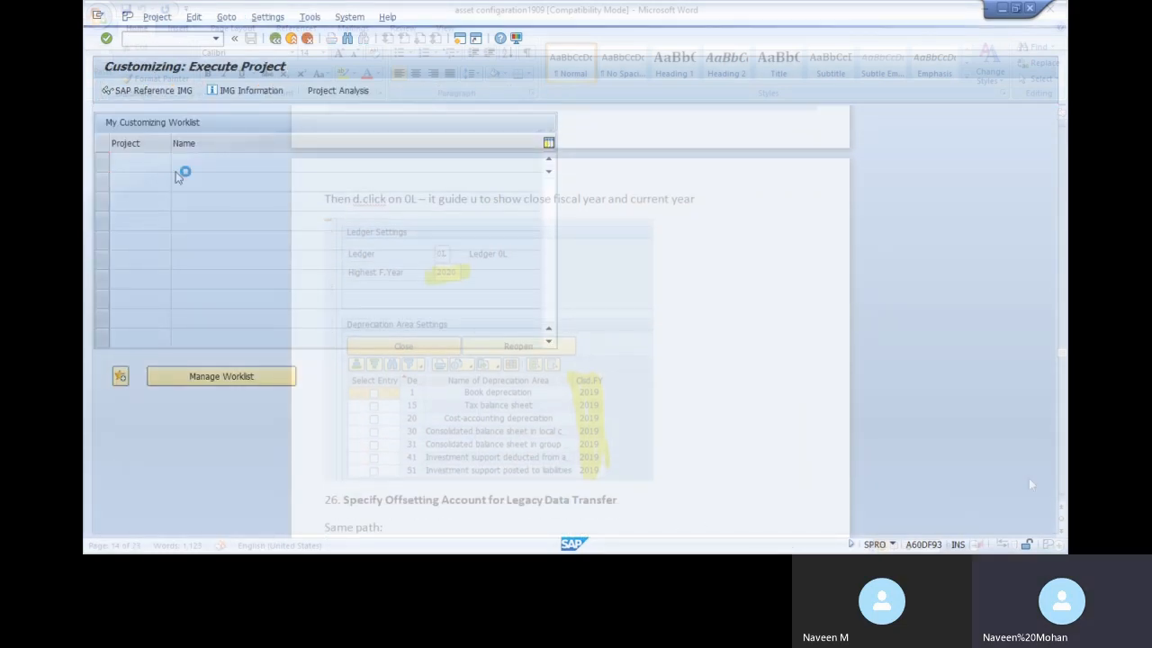
Open the SAP Reference IMG and expand Financial Accounting (New) toward Asset Accounting
click(148, 91)
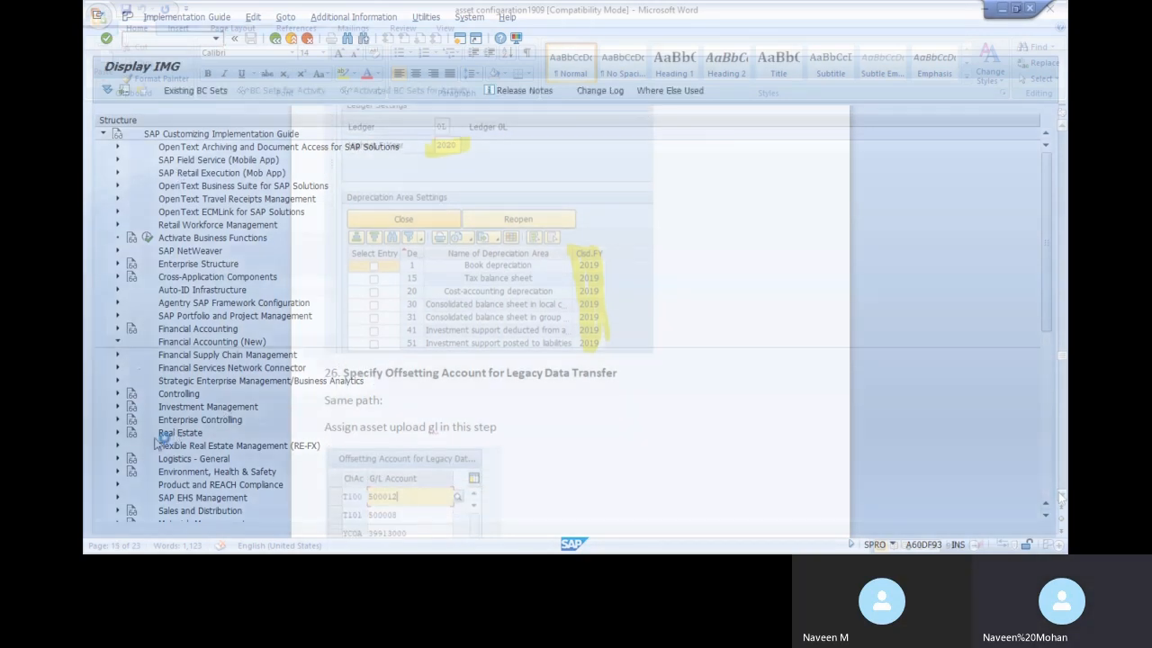
click(117, 341)
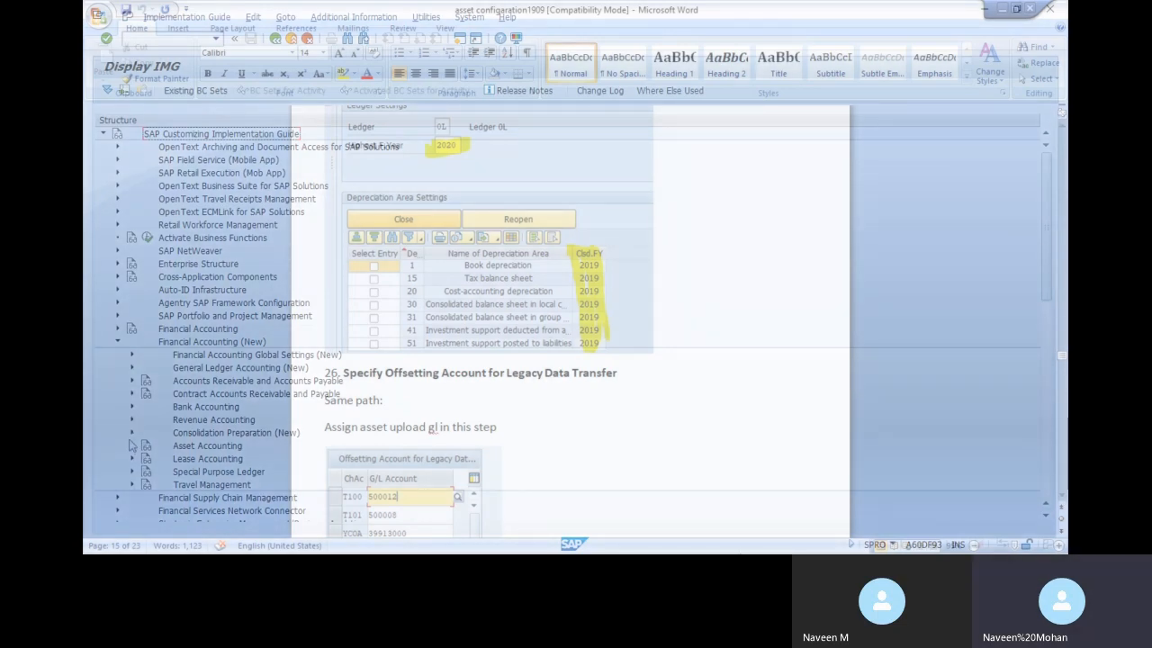
key(alt+Tab)
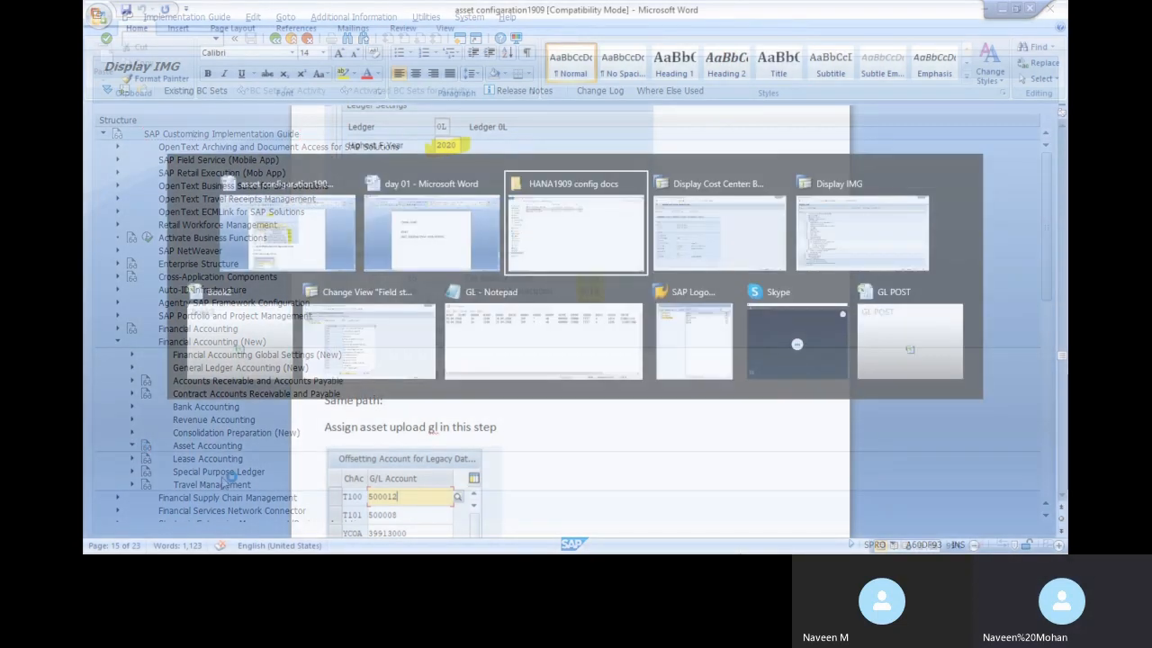
key(alt+Tab)
key(alt+Tab)
key(alt+Tab)
key(alt+Tab)
key(alt+Tab)
key(alt+Tab)
key(alt+Tab)
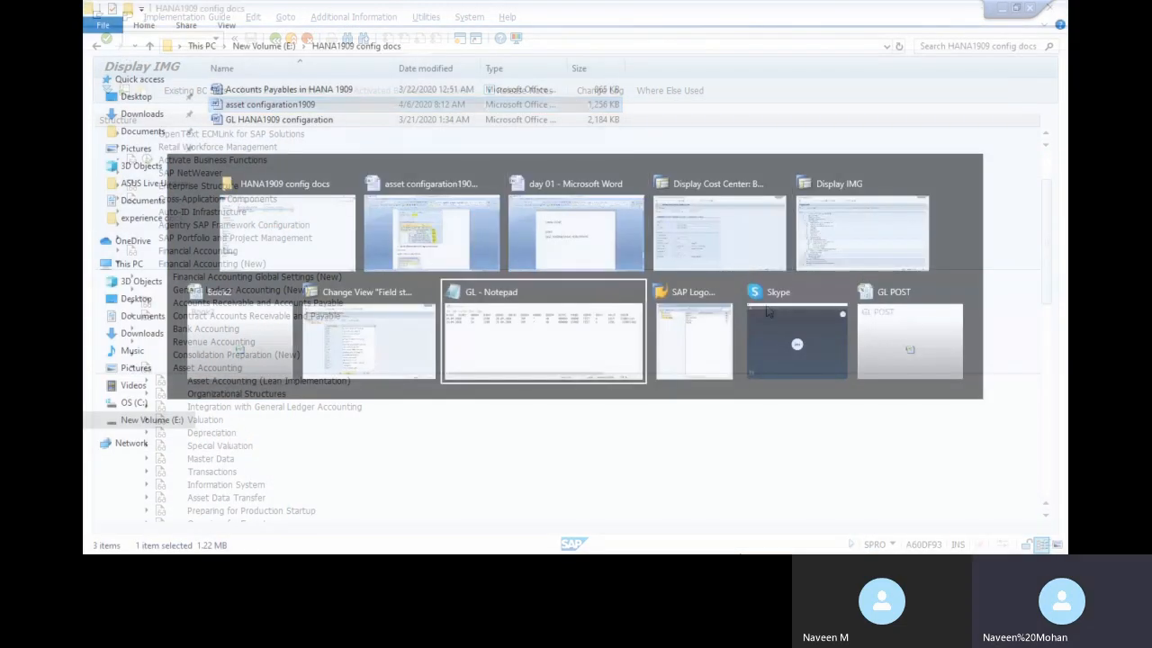
key(alt+Tab)
key(alt+shift+Tab)
key(alt+shift+Tab)
key(alt+shift+Tab)
key(alt+shift+Tab)
key(alt+shift+Tab)
key(alt+shift+Tab)
key(alt+shift+Tab)
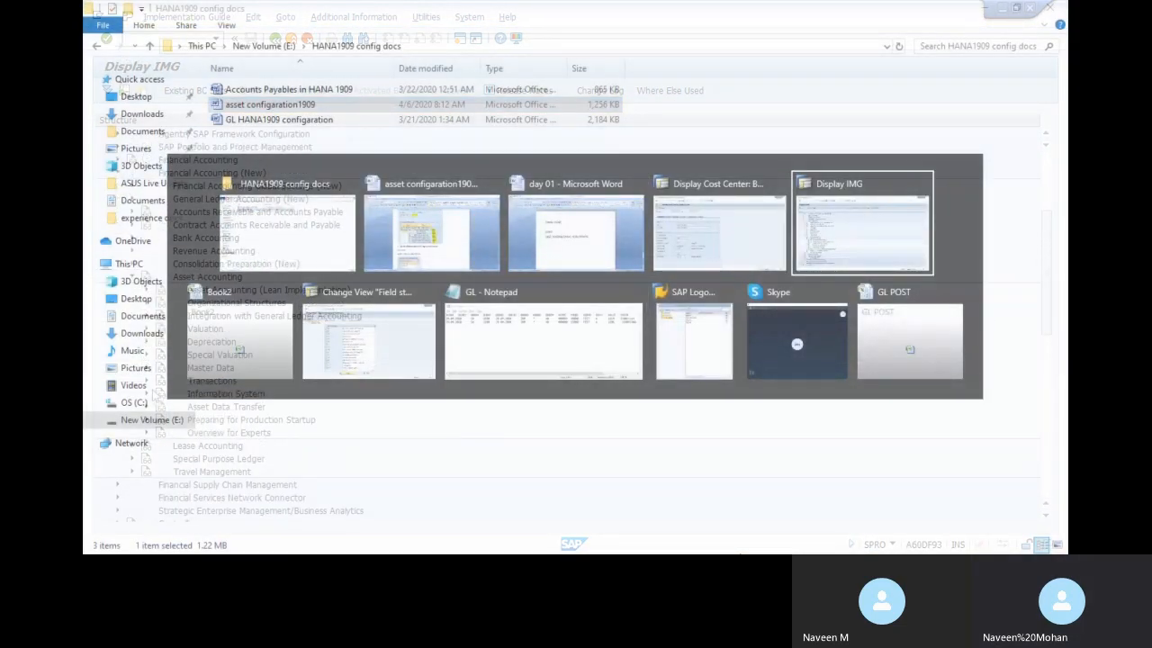
key(alt+Tab)
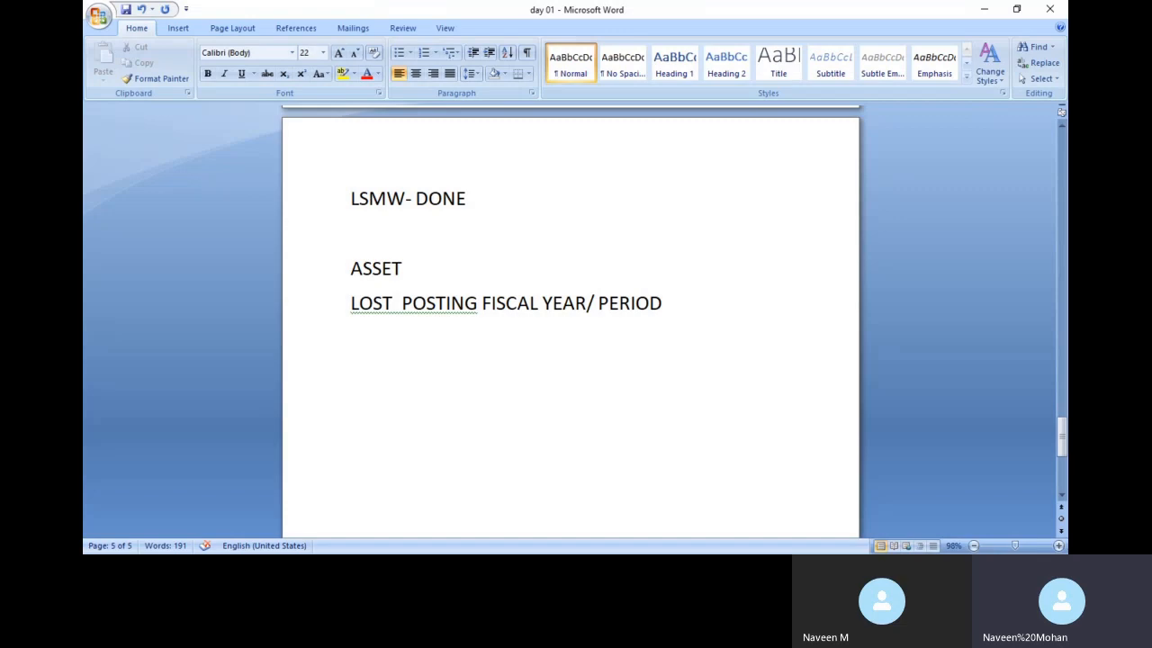
Type the transaction codes 'askbN-AS91- AS91-OASV- ABSD2' below the fiscal year/period line
text(askbN-AS91)
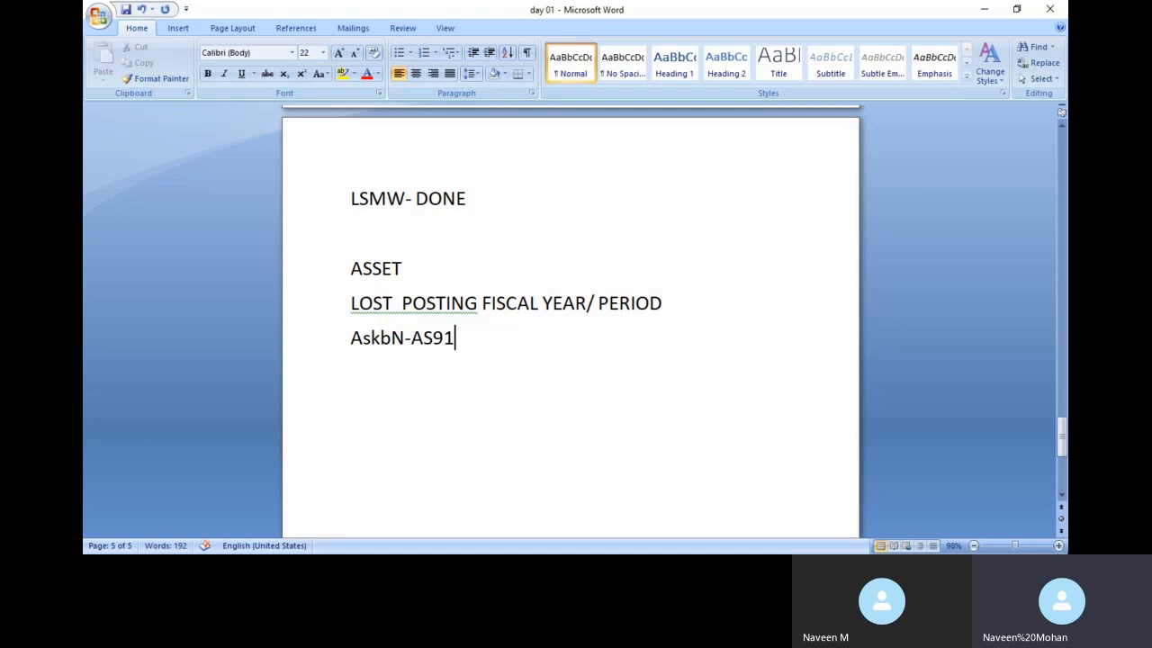
text(- AS91-OA)
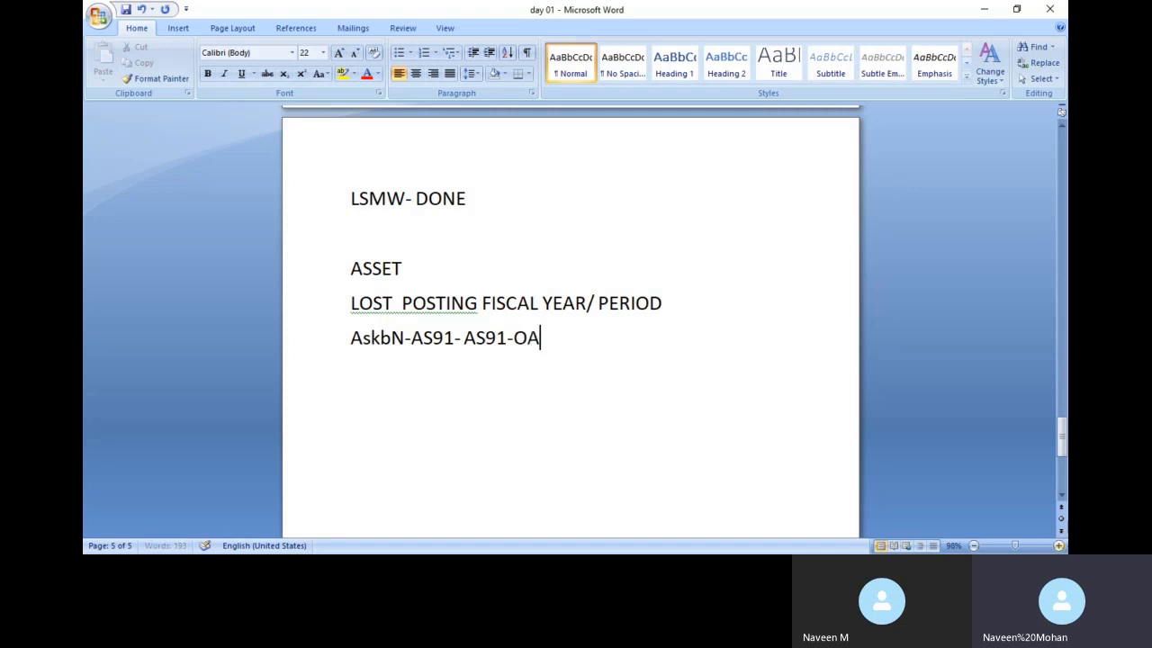
text(SV)
text(- ABSD2)
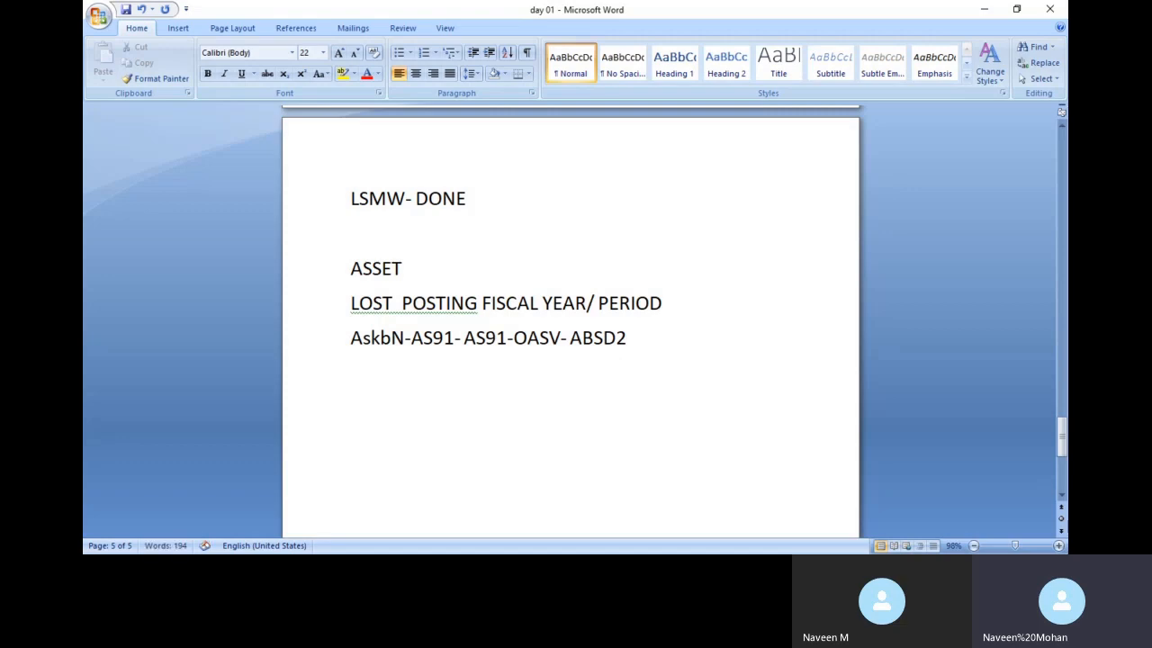
Add lines 'ABST2- ABFB', 'ABUMN' and 'ABAVN' to the Word notes
text(ABST2- ABFB)
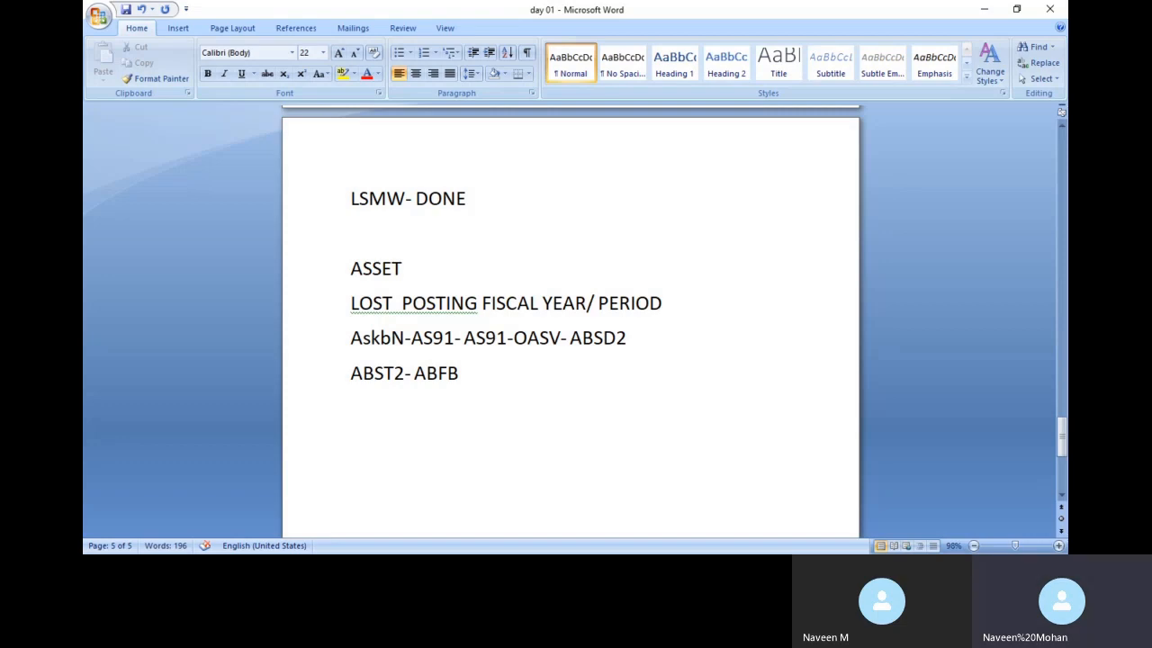
text(ABUMN)
key(Return)
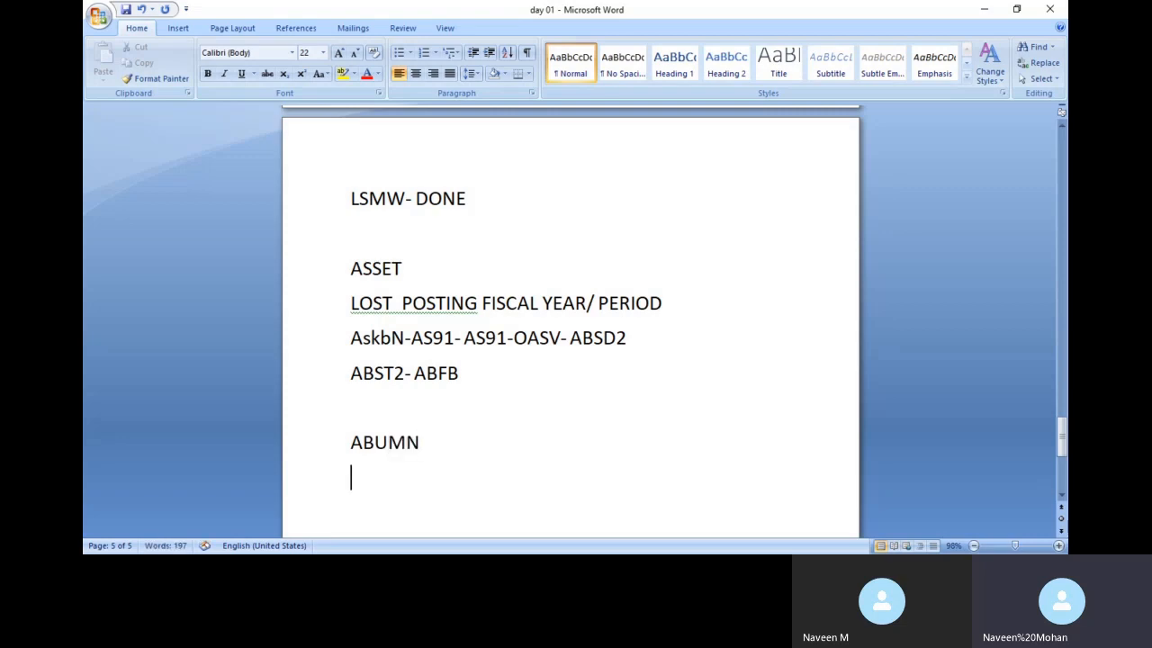
text(ABAVN)
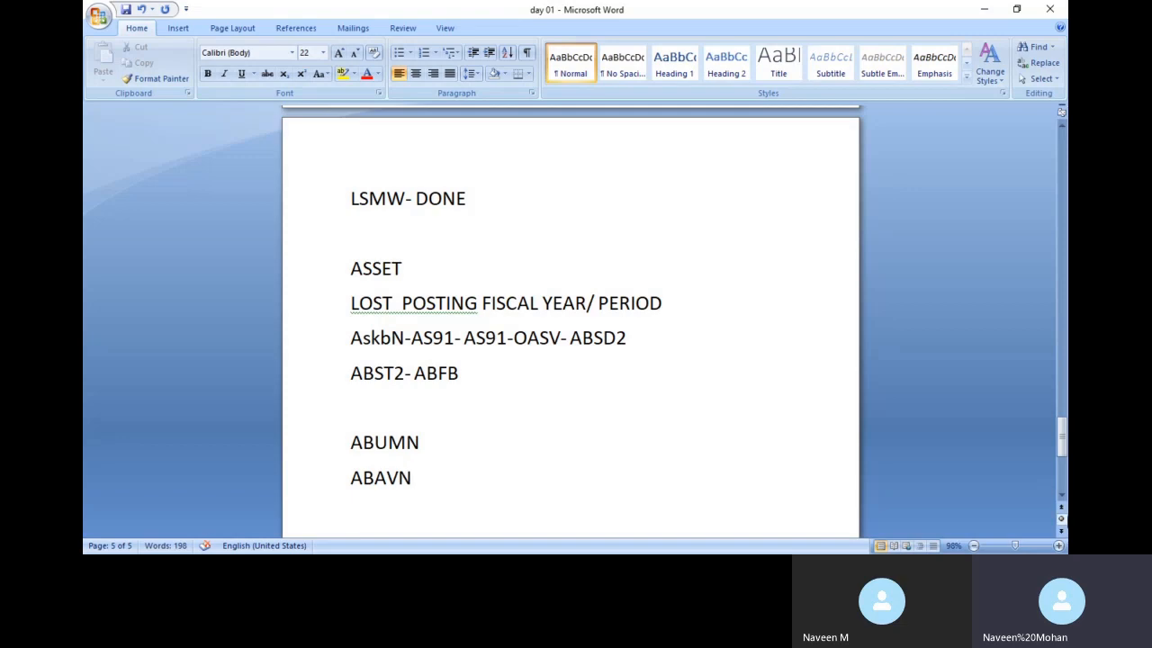
Correct ABUMN to 'ABUM- ABUML' and start a new 'aCDOCA-' line
click(424, 441)
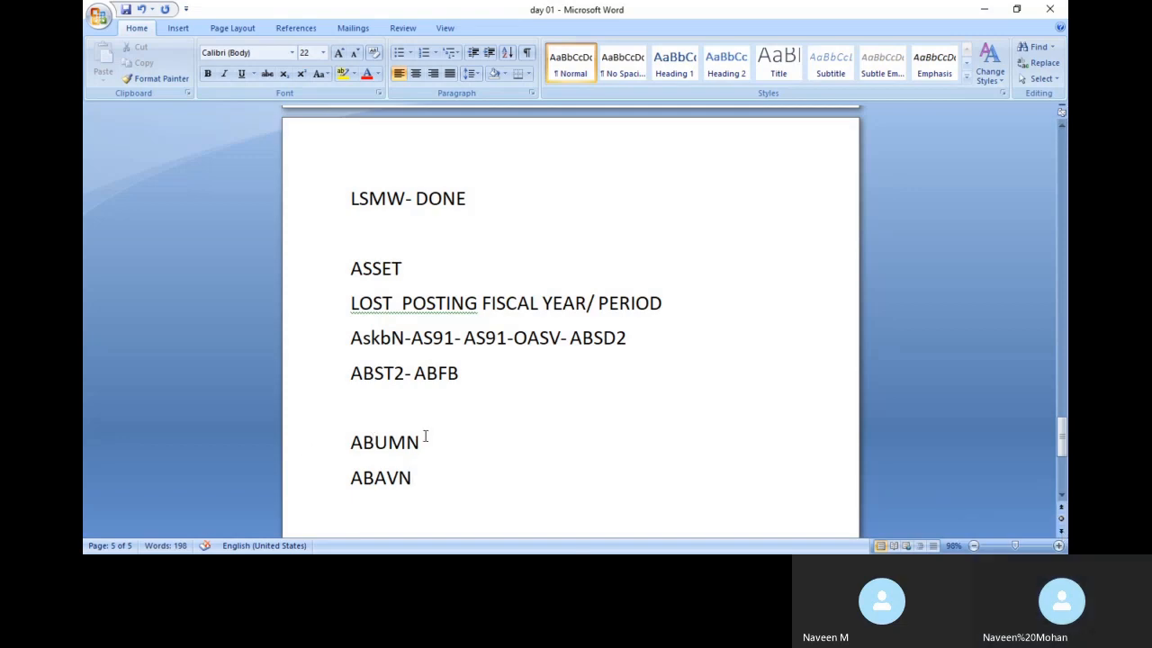
key(BackSpace)
text(- ABUML)
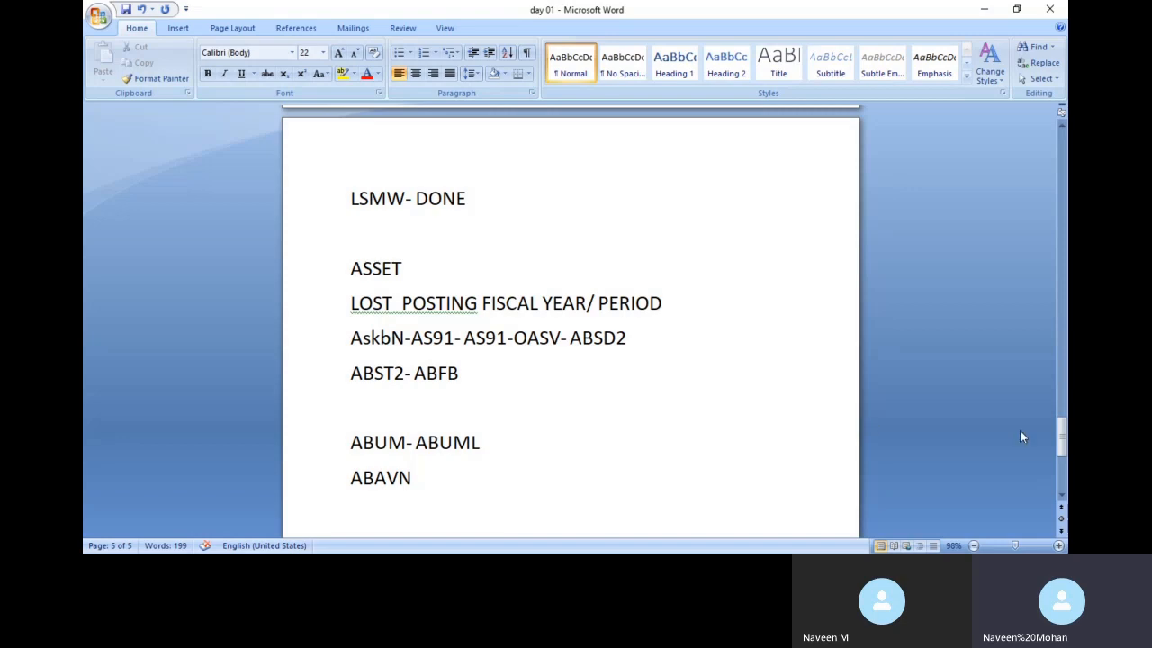
drag(1062, 439, 1062, 456)
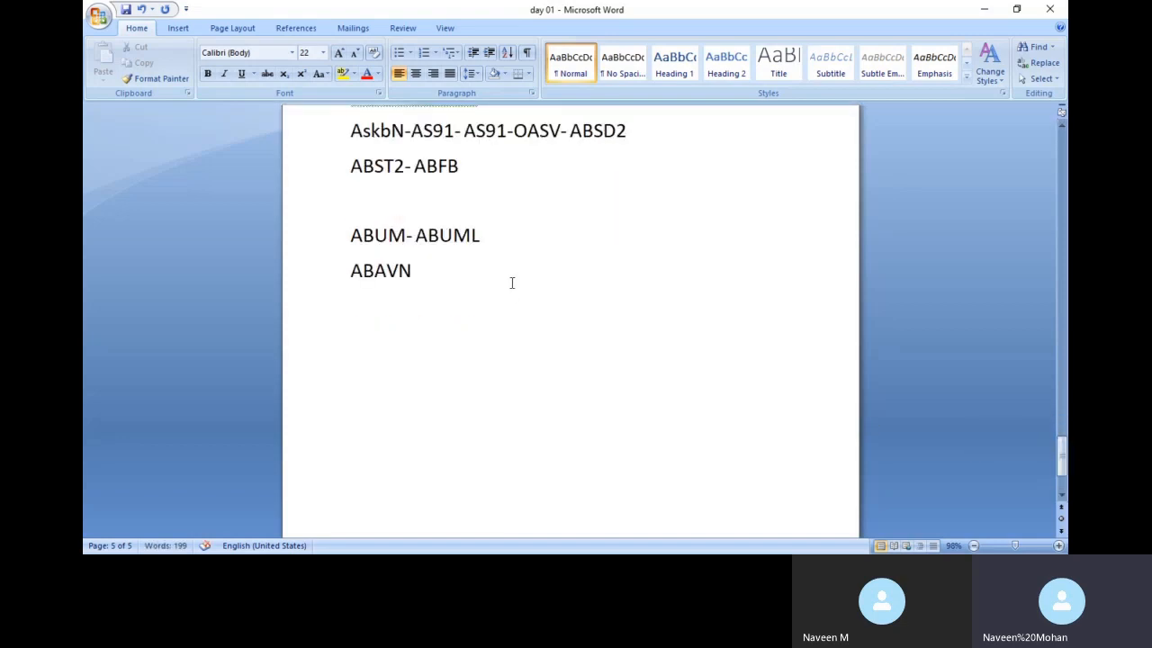
key(Return)
text(aCDOCA)
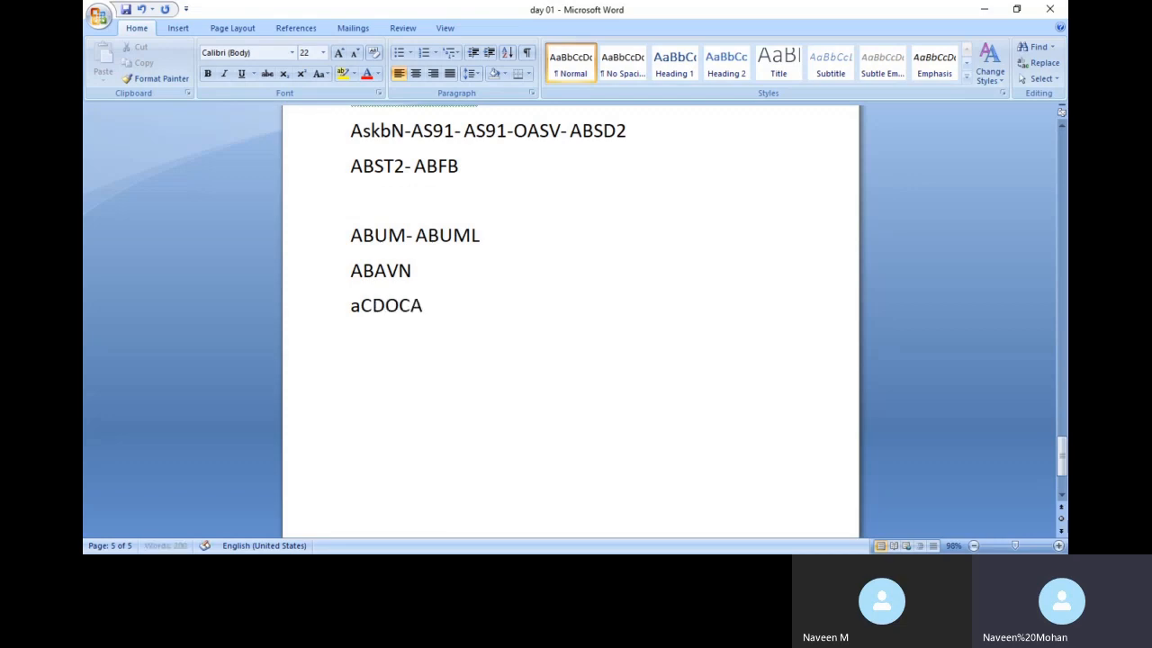
text(-)
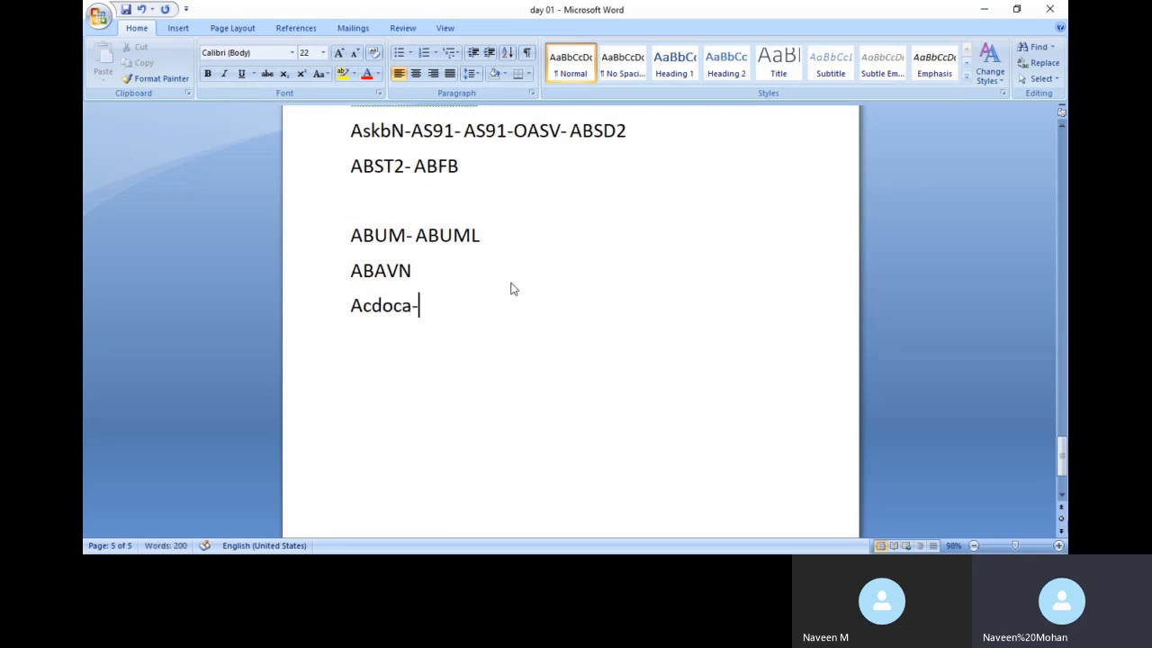